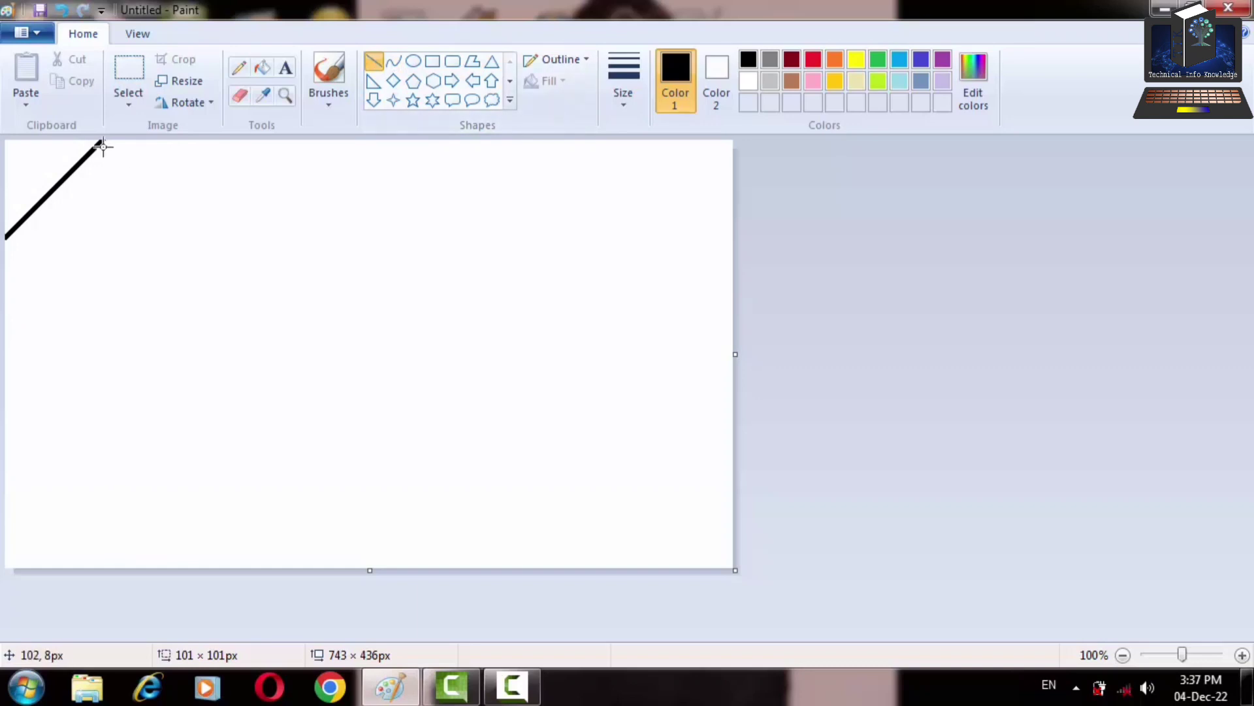
# Draw a straight line about 60 × 100 px sloping down from the existing line's peak to form the first mountain's descending side
pyautogui.moveTo(102, 140); pyautogui.dragTo(160, 239)
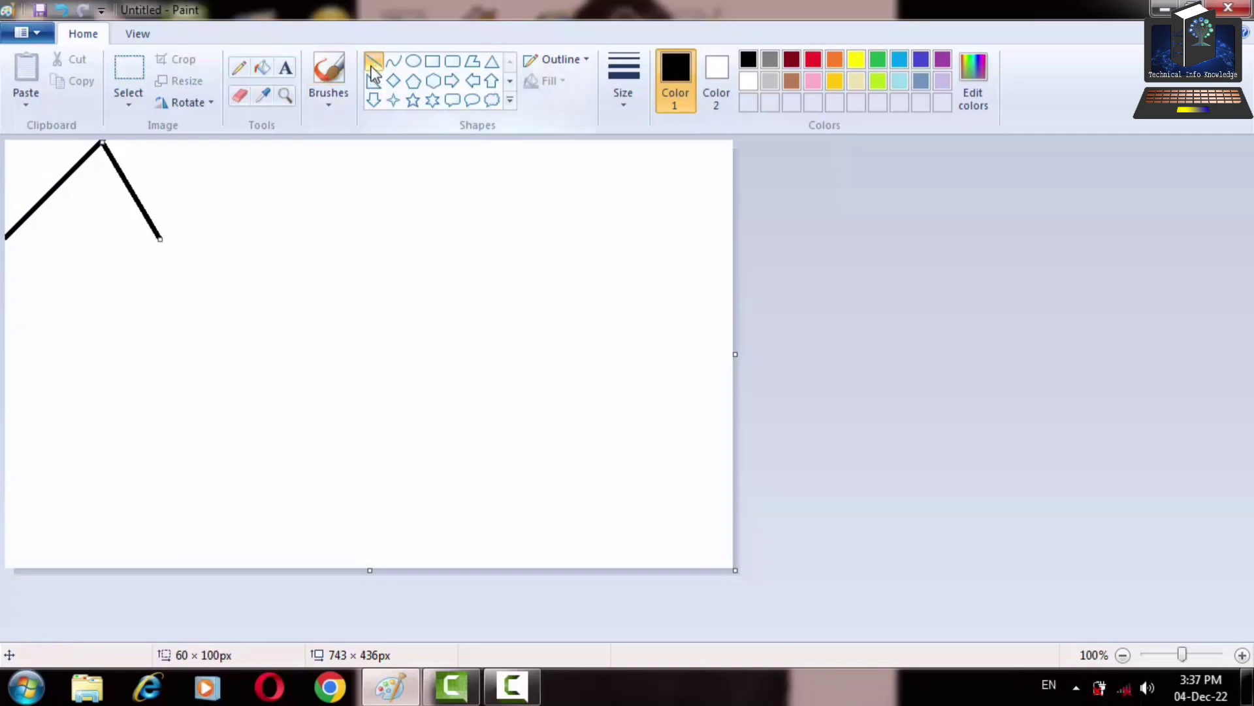
pyautogui.click(552, 169)
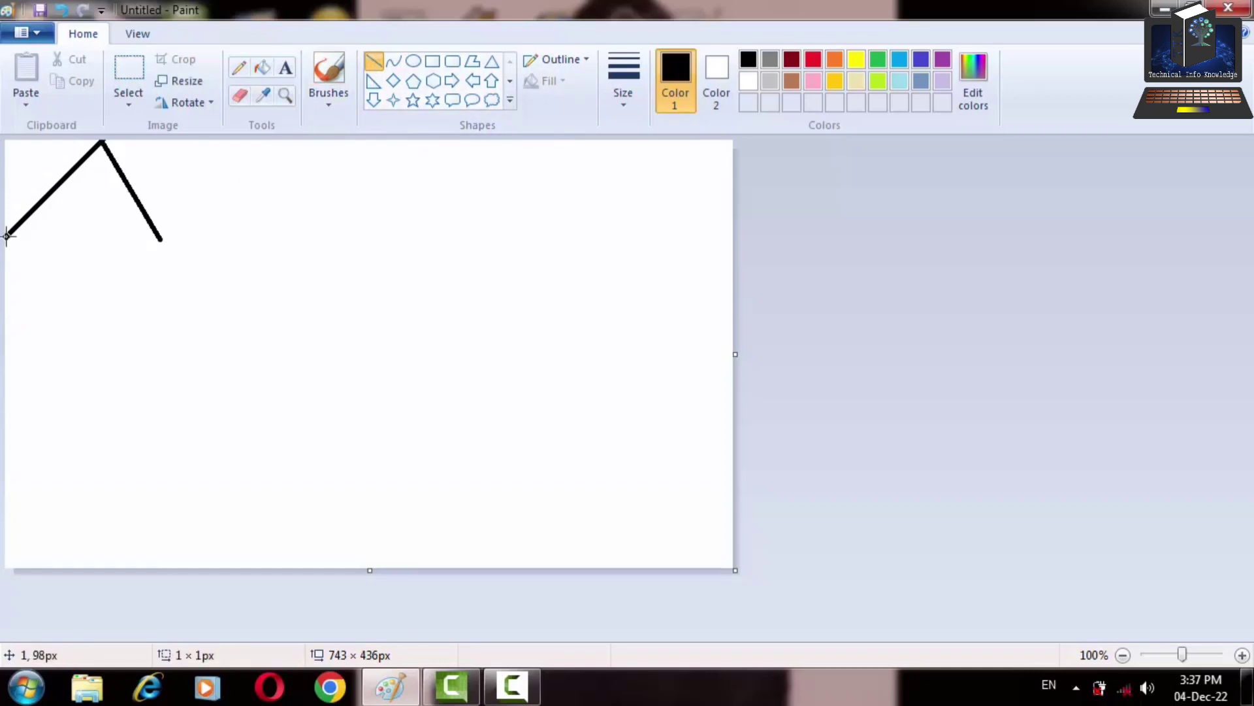
pyautogui.moveTo(6, 236); pyautogui.dragTo(208, 237)
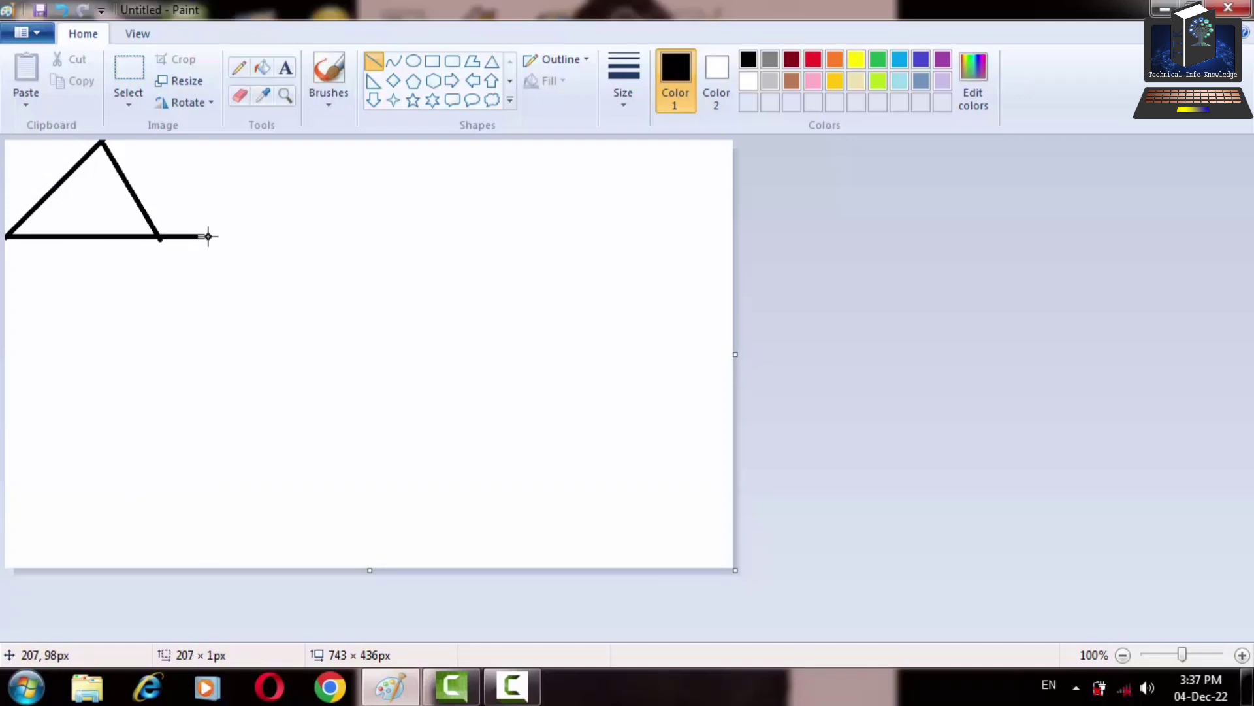
pyautogui.moveTo(207, 236); pyautogui.dragTo(172, 236)
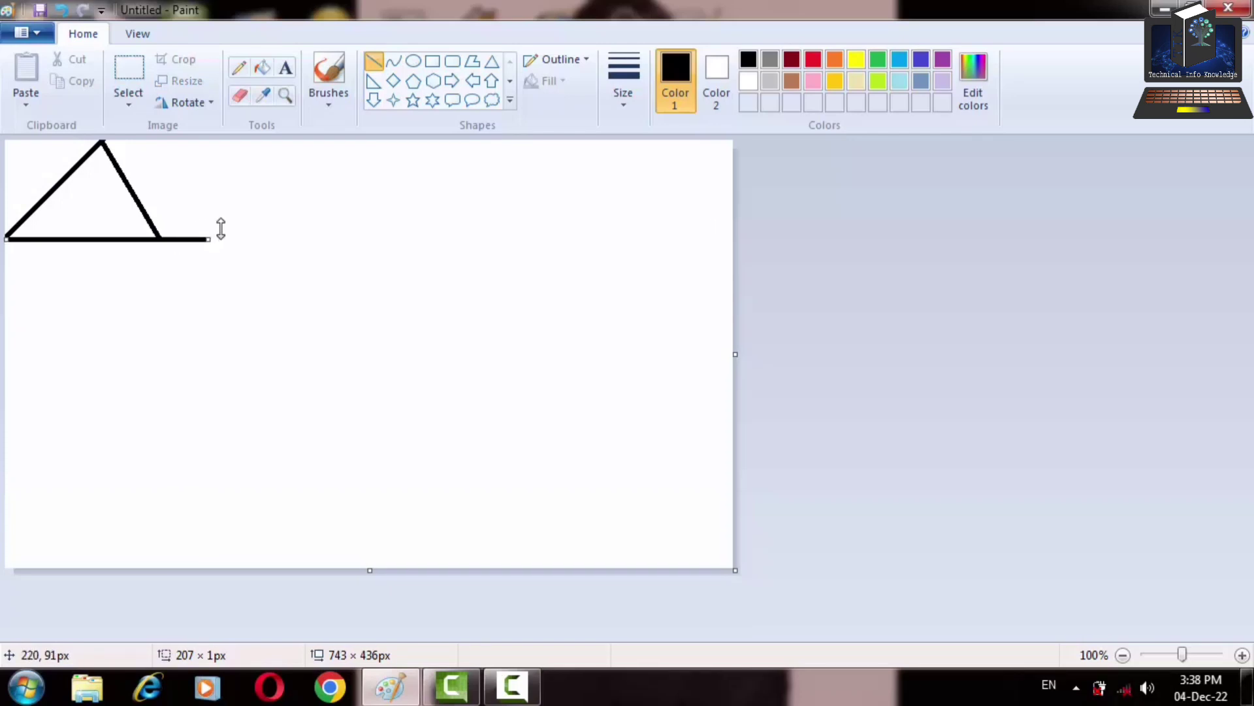
pyautogui.press('Delete')
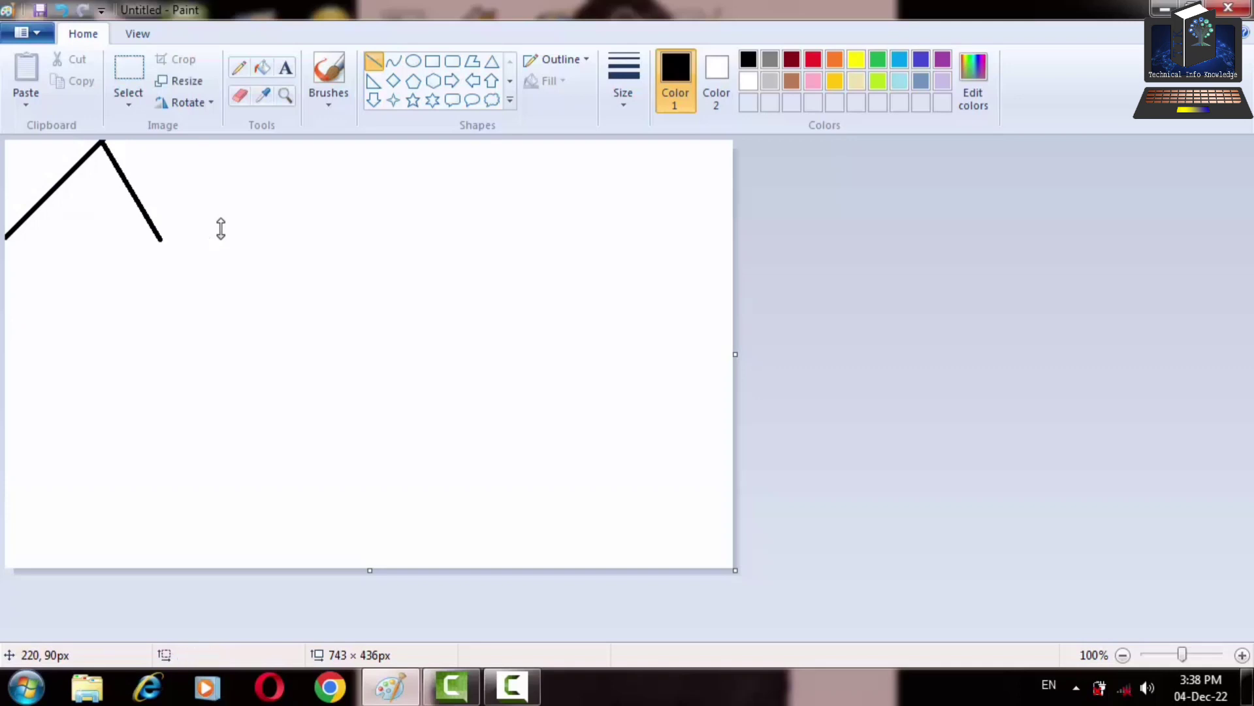
# Copy the first mountain outline and place the pasted copy directly beside it, joined at the base, as a second mountain
pyautogui.click(127, 77)
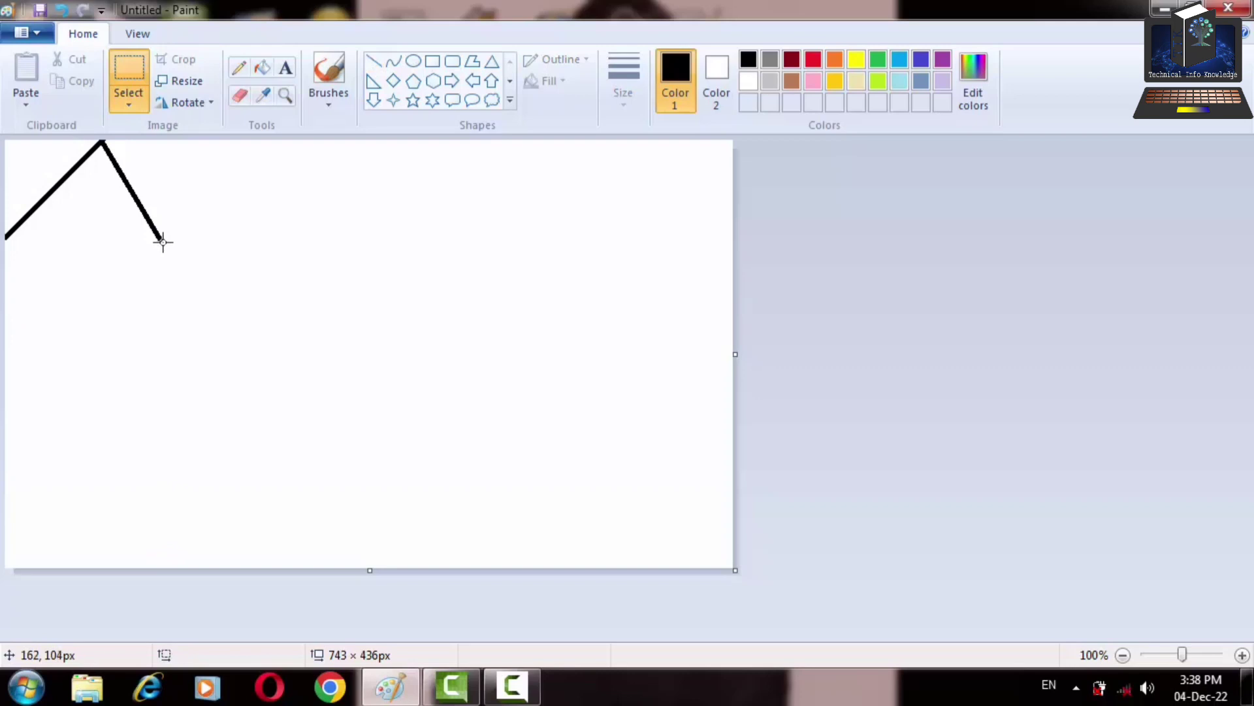
pyautogui.moveTo(163, 242); pyautogui.dragTo(2, 124)
pyautogui.hotkey('ctrl', 'c')
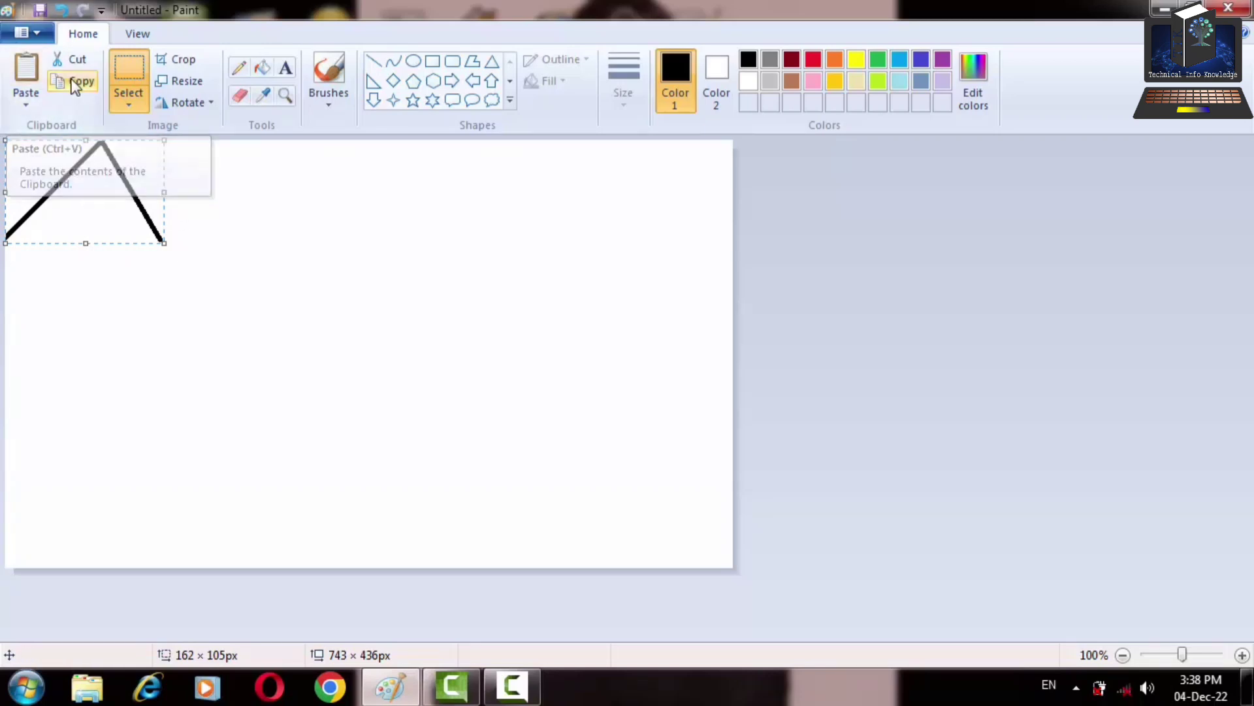
pyautogui.click(37, 65)
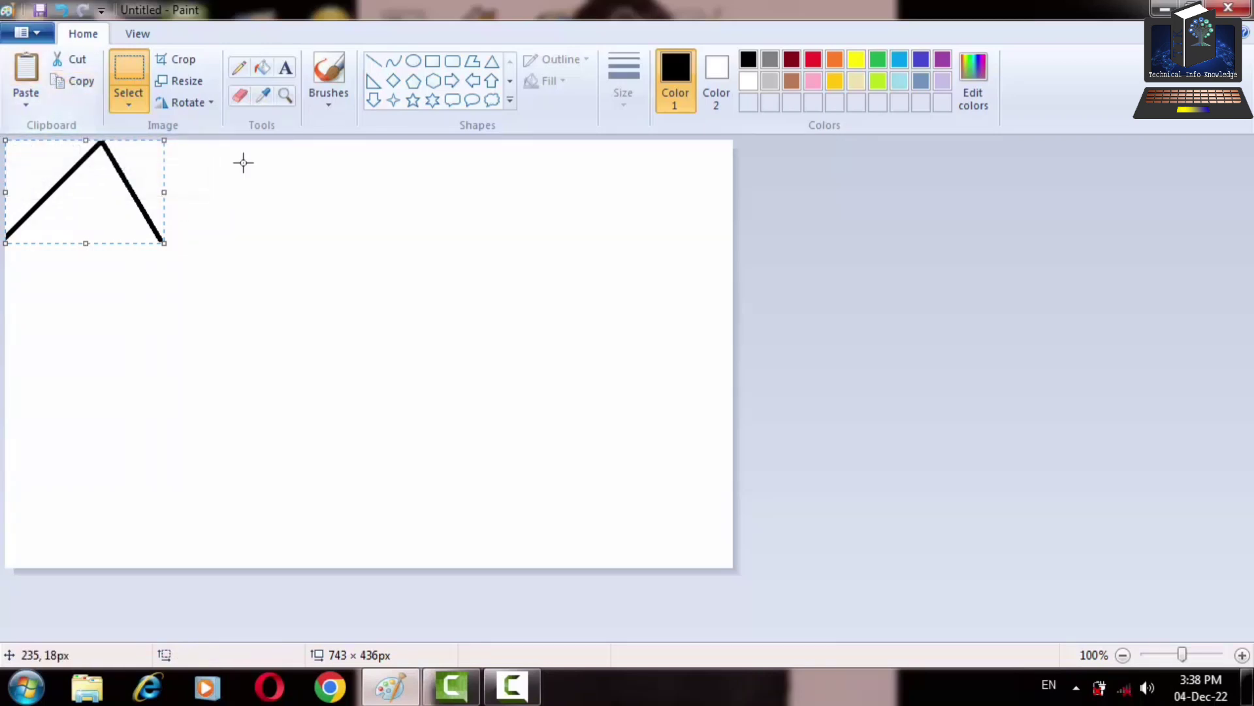
pyautogui.moveTo(118, 185); pyautogui.dragTo(274, 188)
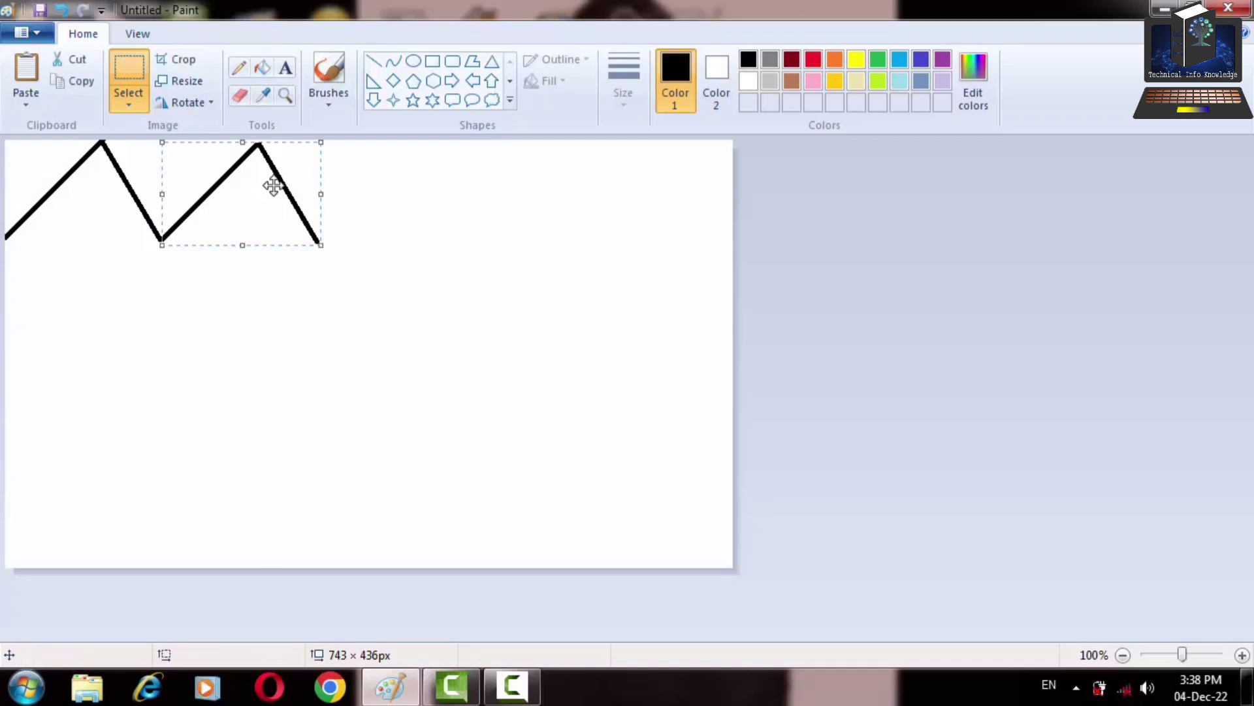
pyautogui.click(369, 220)
pyautogui.hotkey('ctrl', 'v')
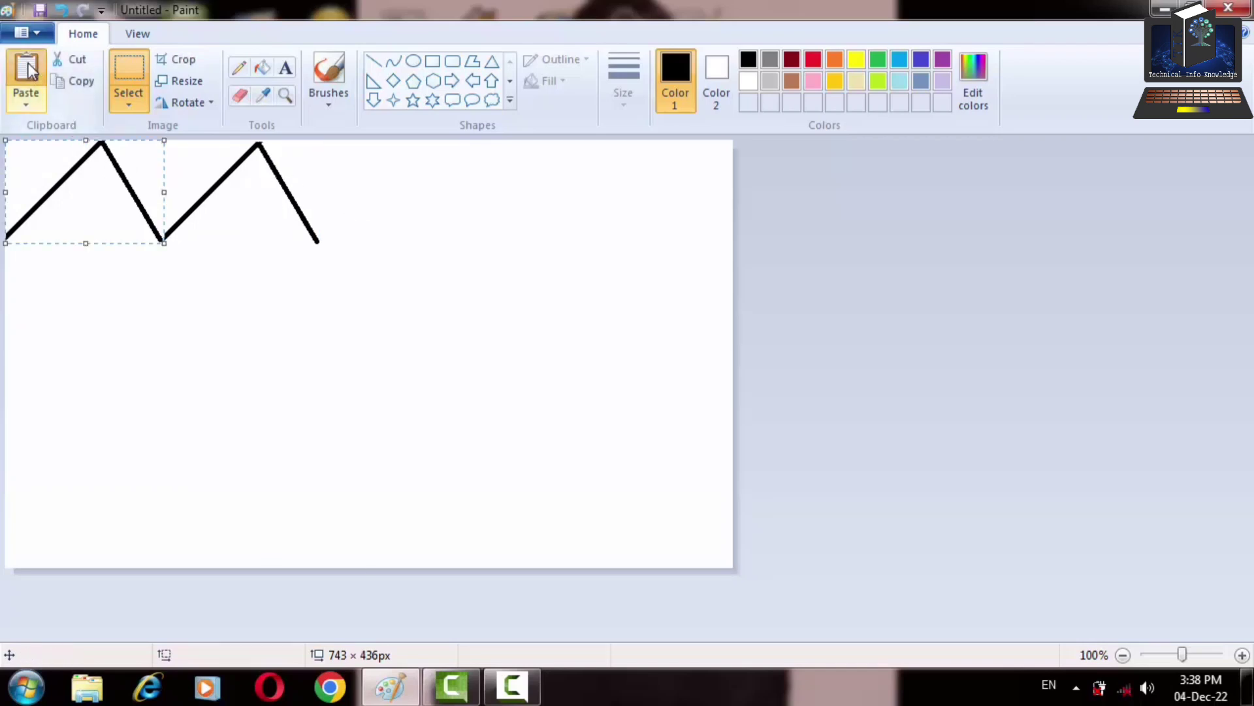
pyautogui.moveTo(87, 194); pyautogui.dragTo(398, 195)
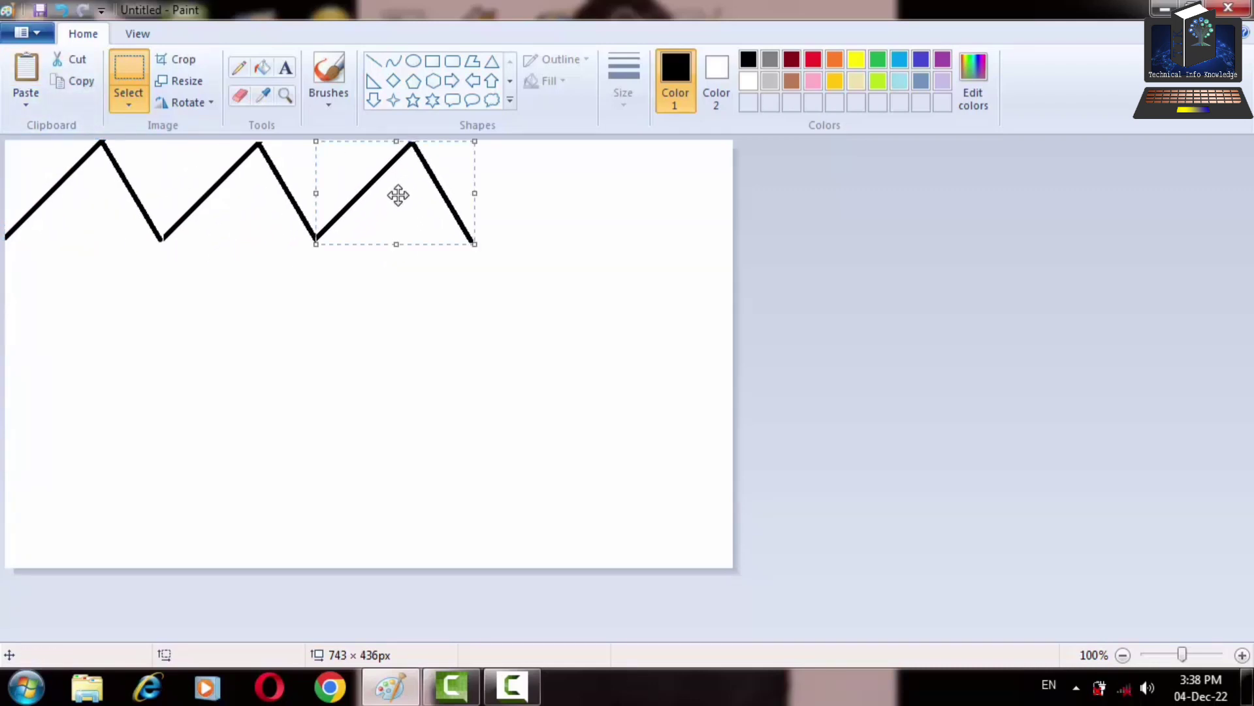
pyautogui.press('Delete')
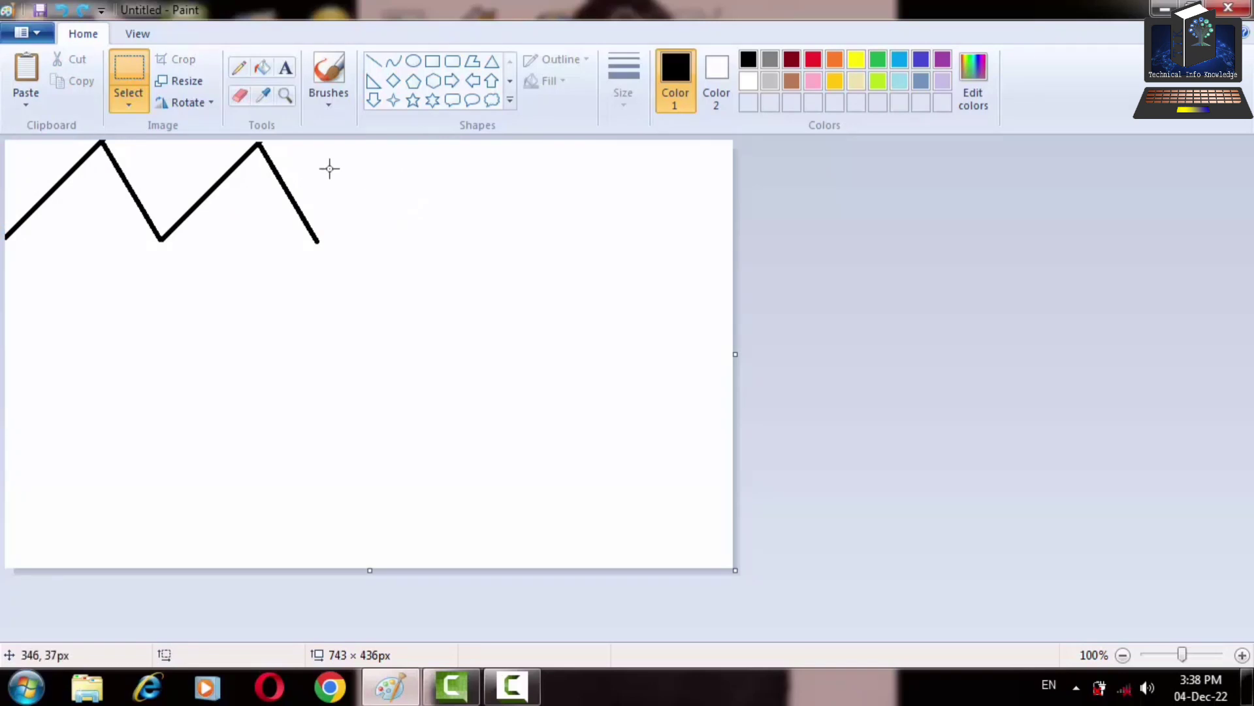
# Paste two more copies of the mountain outline and join them end to end as the third and fourth mountains
pyautogui.click(42, 65)
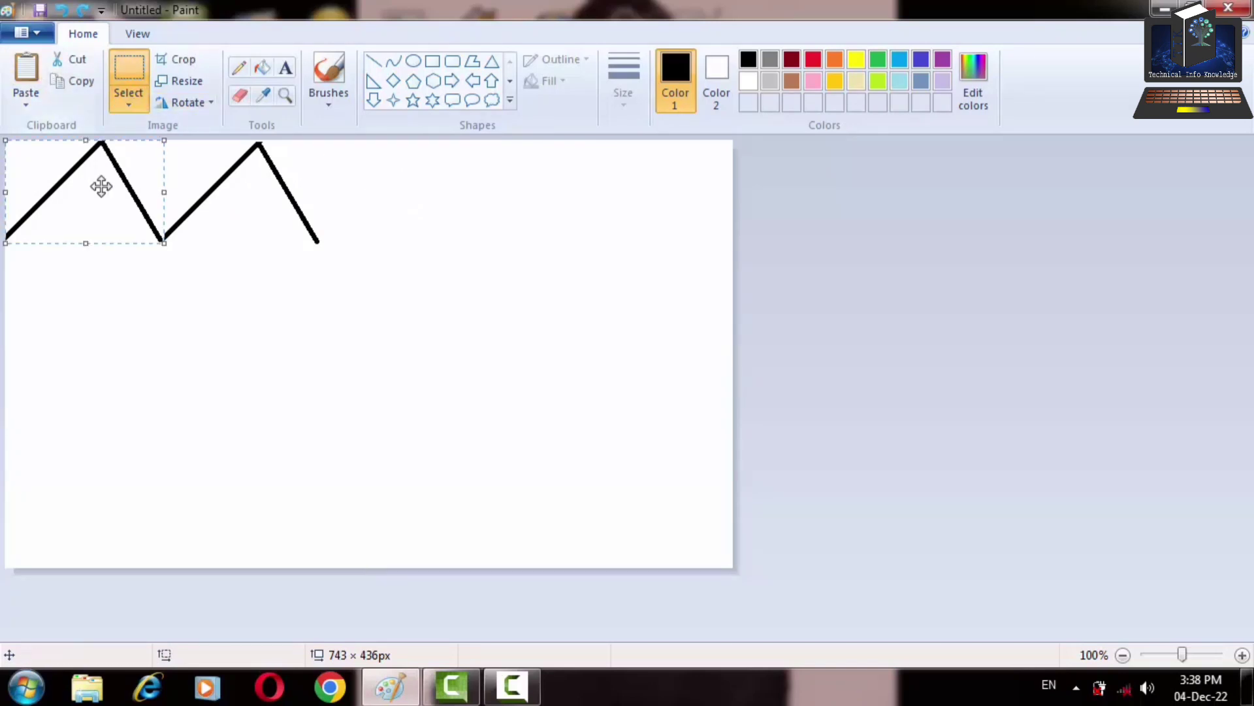
pyautogui.moveTo(101, 184); pyautogui.dragTo(414, 188)
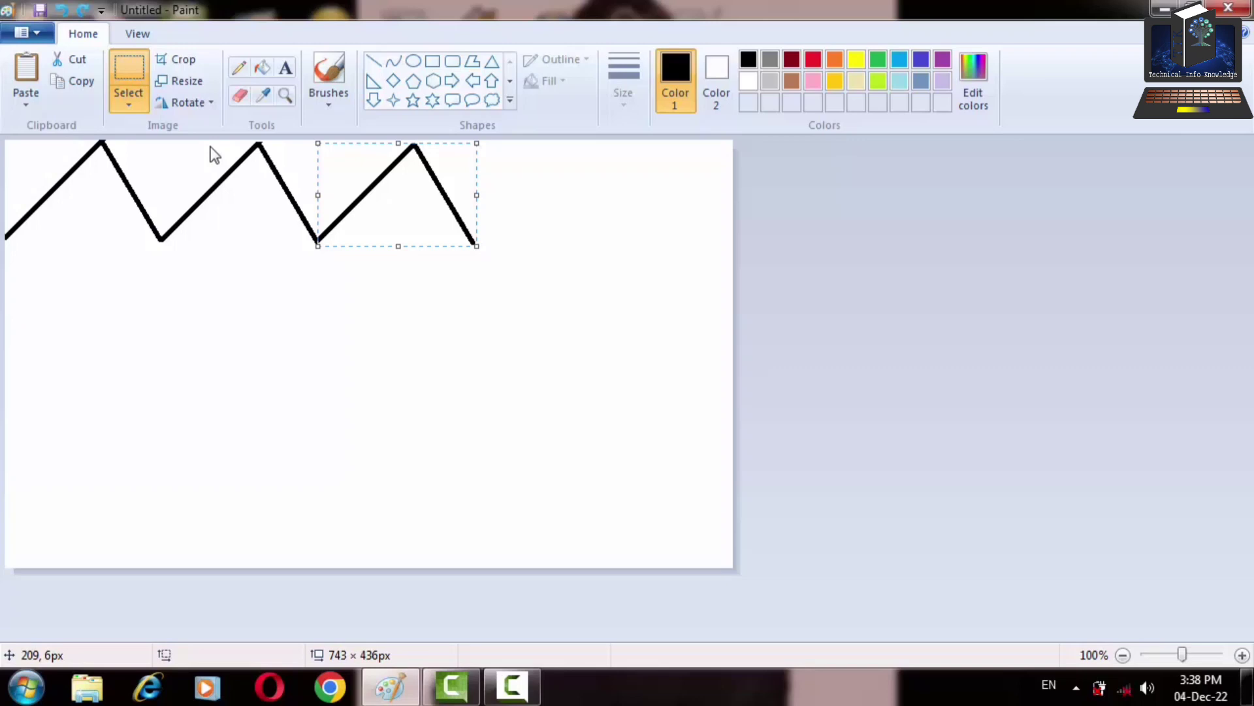
pyautogui.click(27, 69)
pyautogui.moveTo(120, 194); pyautogui.dragTo(588, 200)
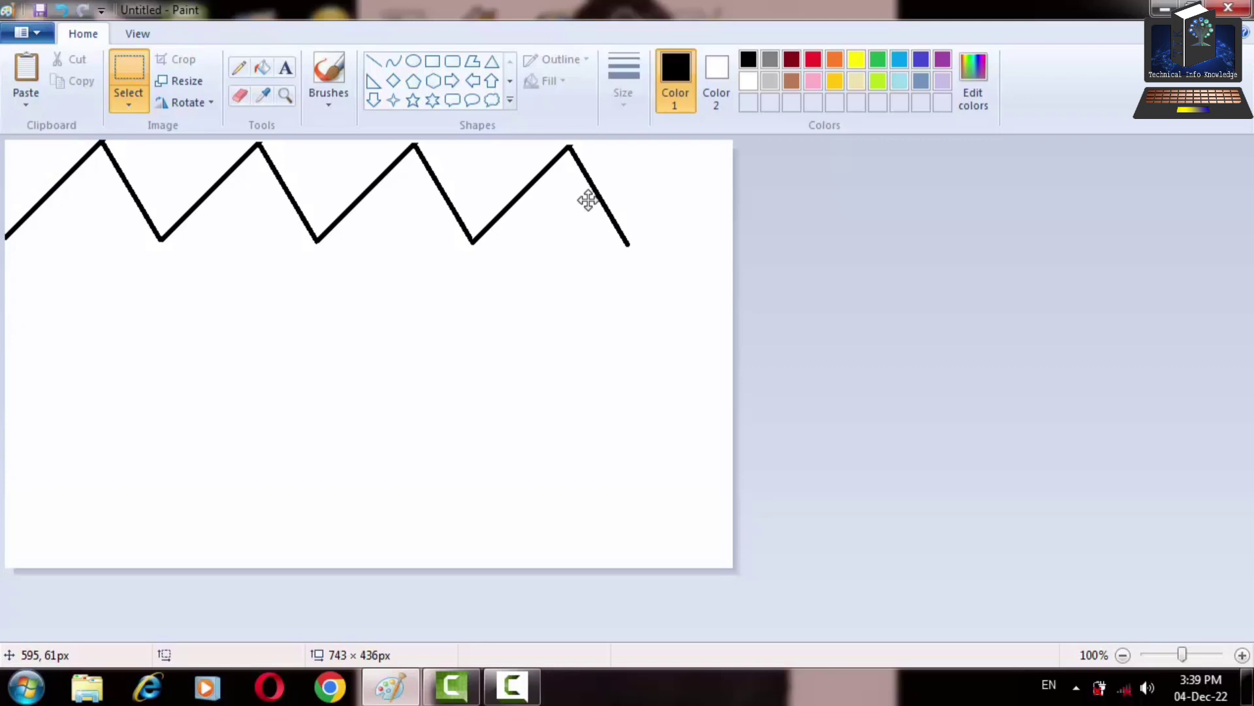
pyautogui.moveTo(588, 200); pyautogui.dragTo(588, 201)
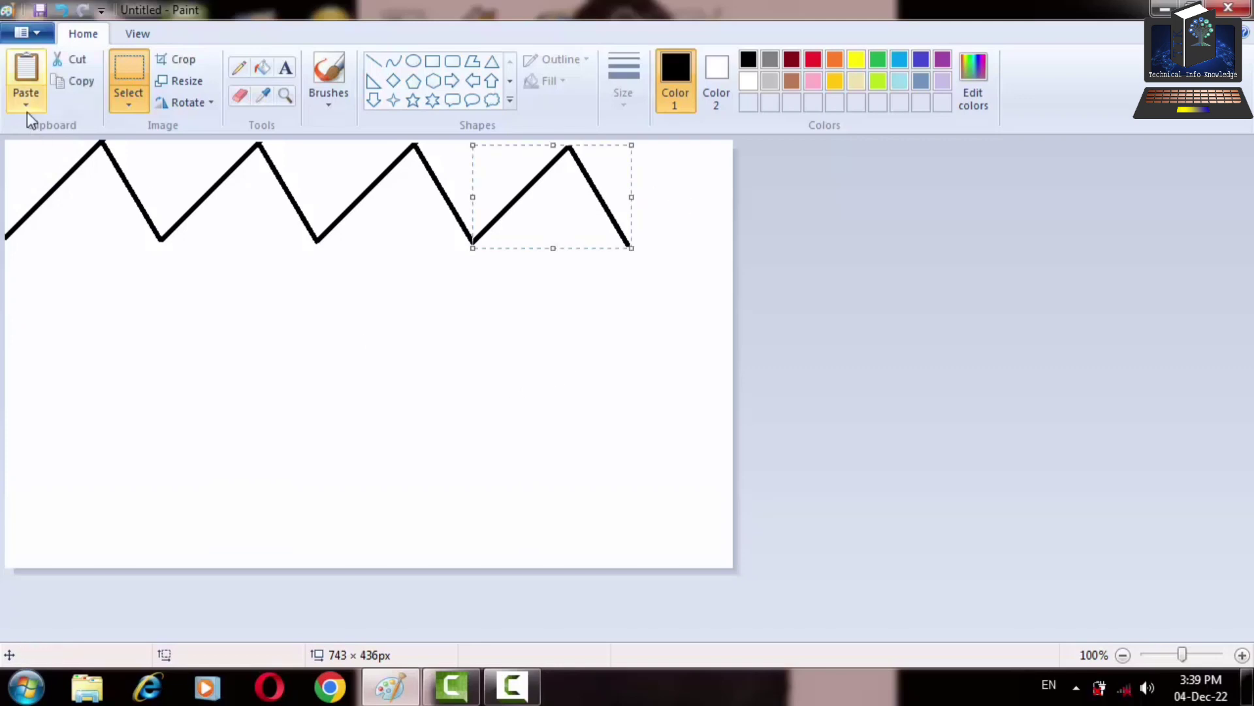
# Paste a fifth mountain against the fourth, running past the canvas's right edge, and stretch it up to the canvas's top edge
pyautogui.click(26, 74)
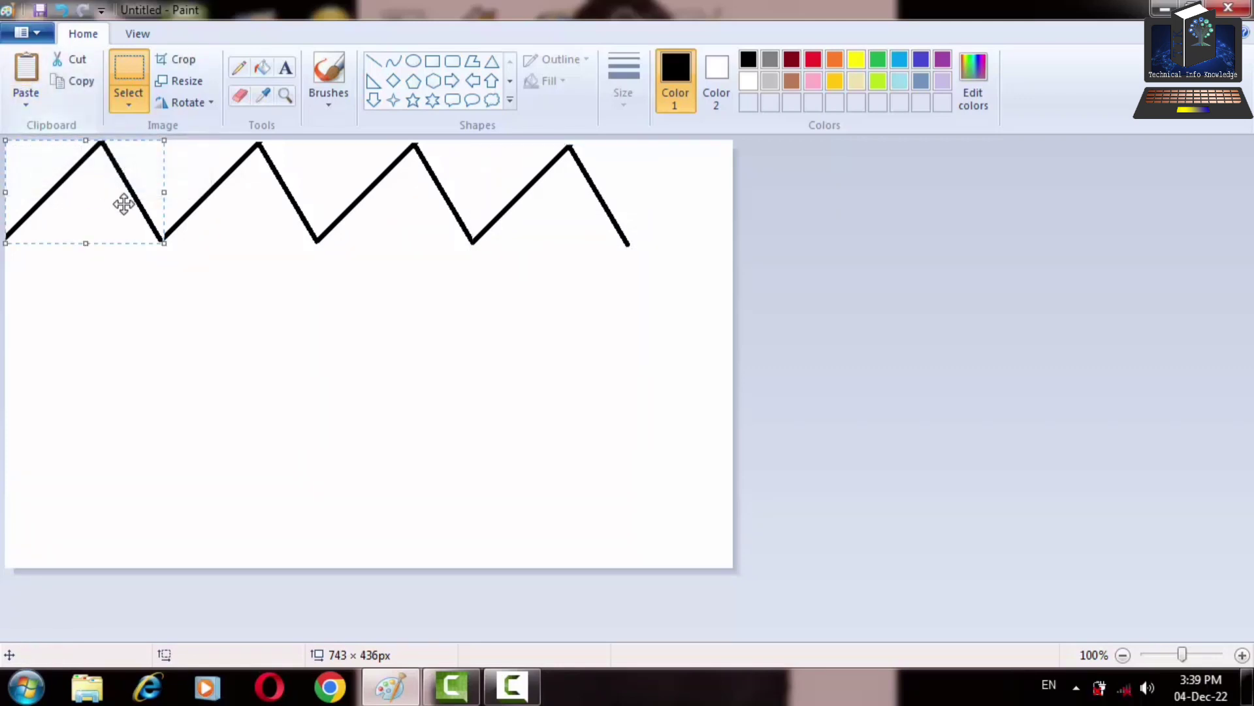
pyautogui.moveTo(120, 205); pyautogui.dragTo(270, 193)
pyautogui.hotkey('ctrl', 'v')
pyautogui.moveTo(719, 190)
pyautogui.mouseDown()
pyautogui.moveTo(705, 224)
pyautogui.moveTo(731, 208)
pyautogui.mouseUp()
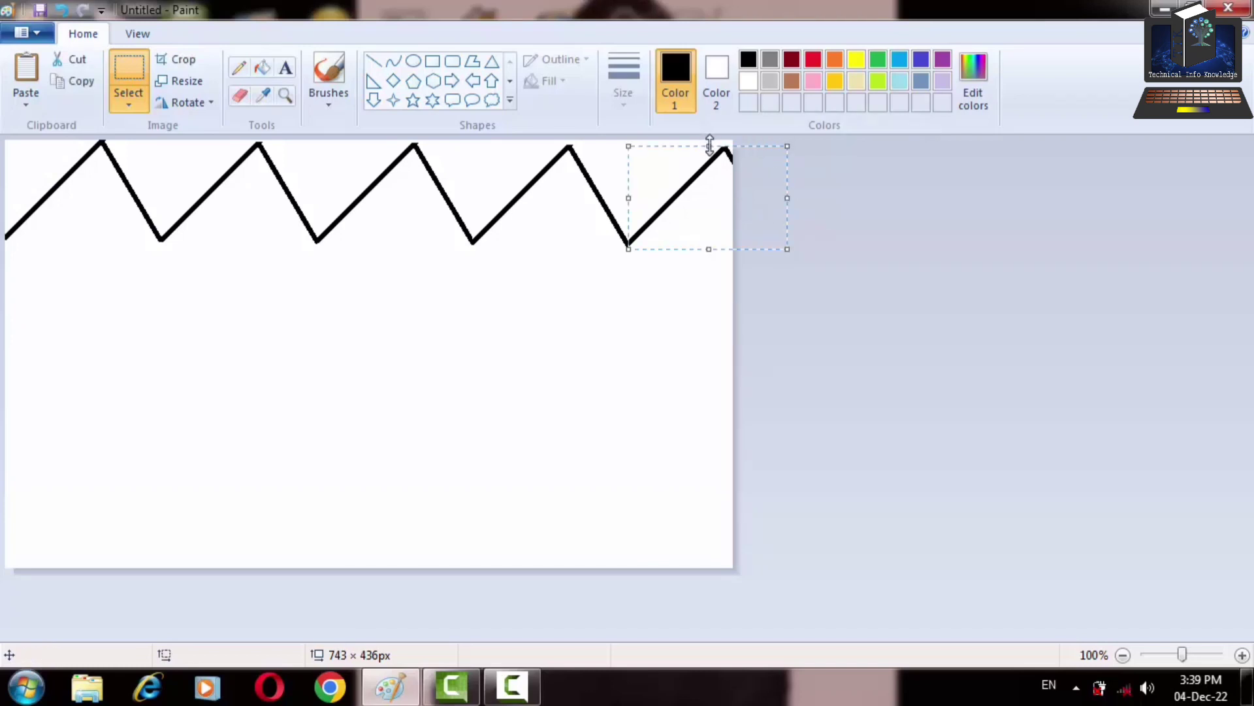
pyautogui.moveTo(710, 145); pyautogui.dragTo(709, 138)
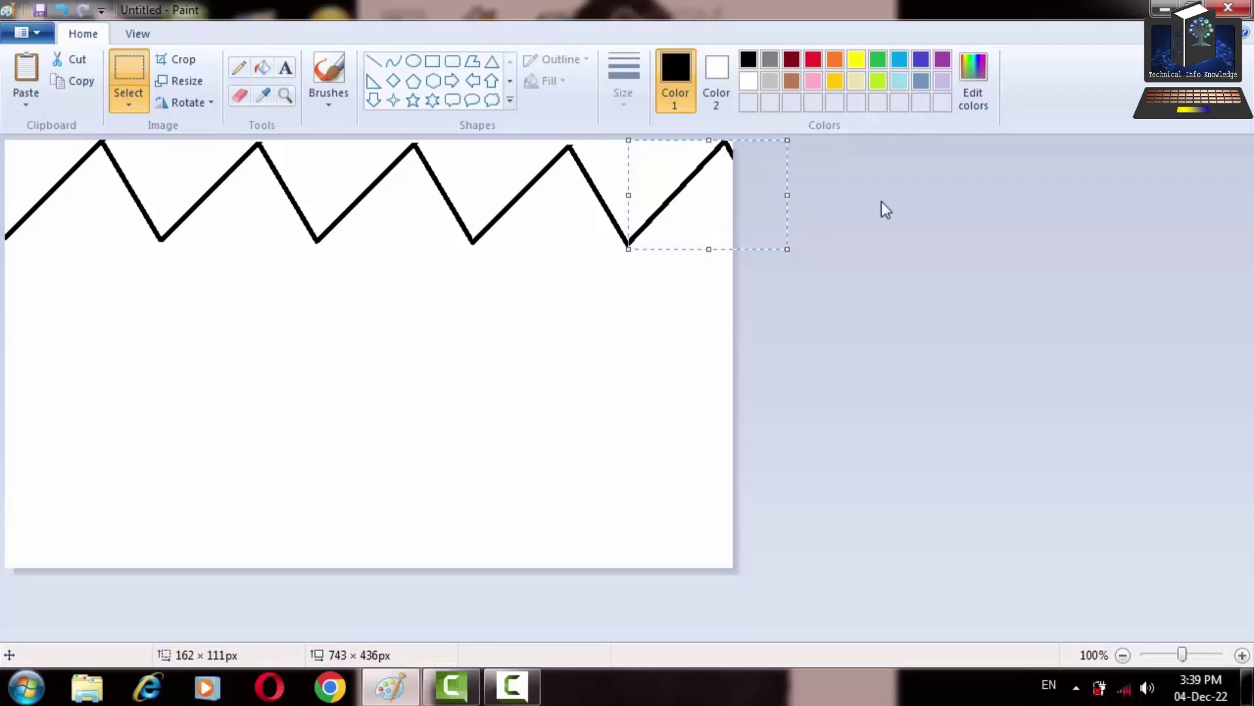
pyautogui.click(880, 201)
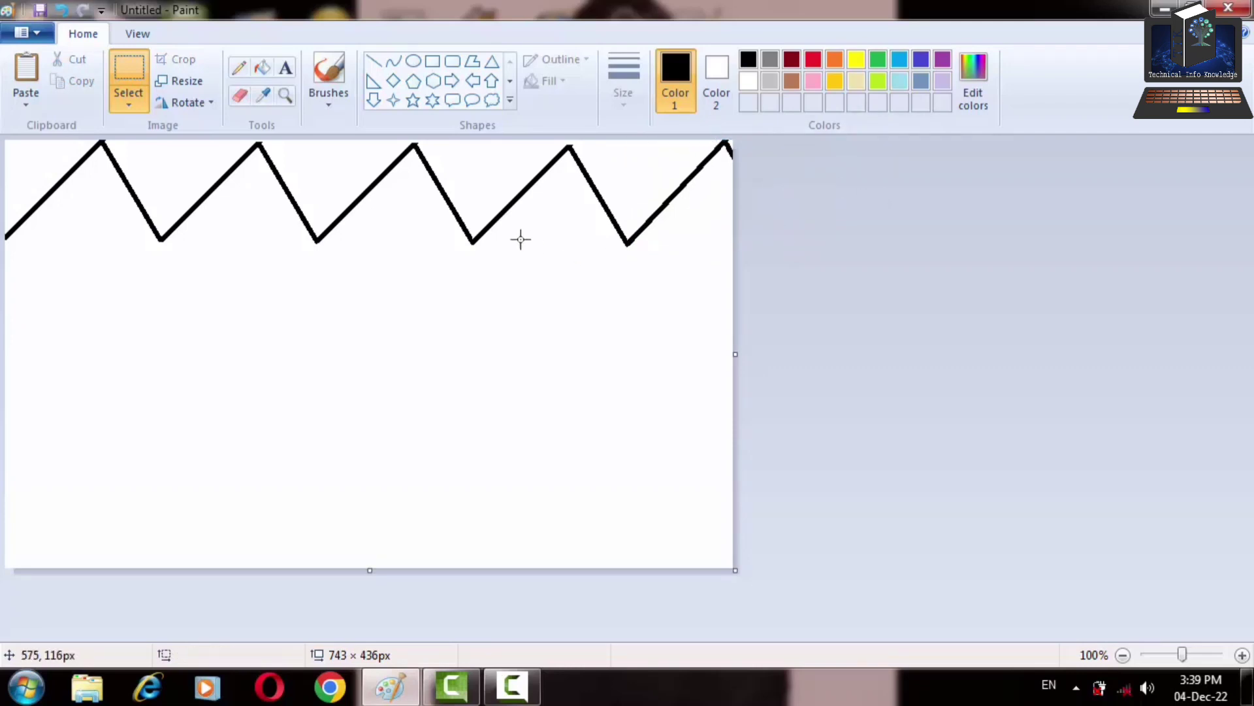
# Touch up the fourth mountain's peak with a short straight line along its left slope
pyautogui.click(374, 61)
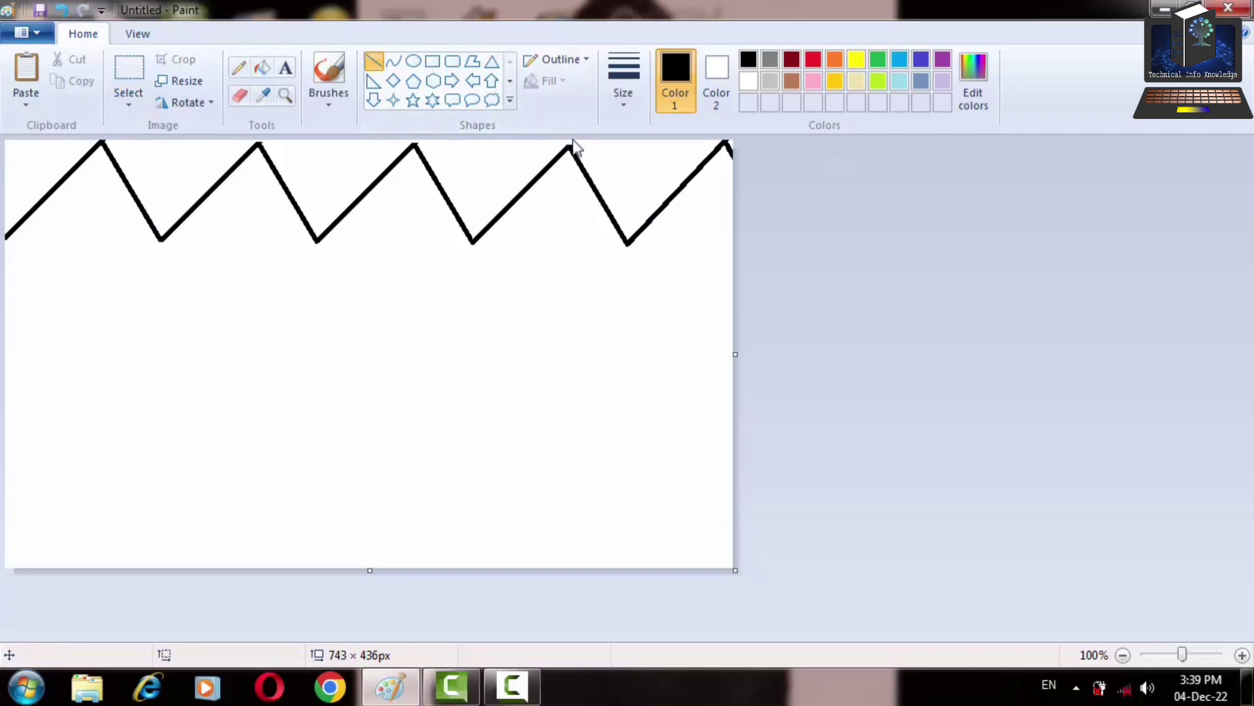
pyautogui.moveTo(571, 142); pyautogui.dragTo(557, 157)
pyautogui.click(846, 219)
# Draw the sun between the first two mountains as an oval about 52 × 51 px with a smaller one about 21 × 18 px inside
pyautogui.click(413, 61)
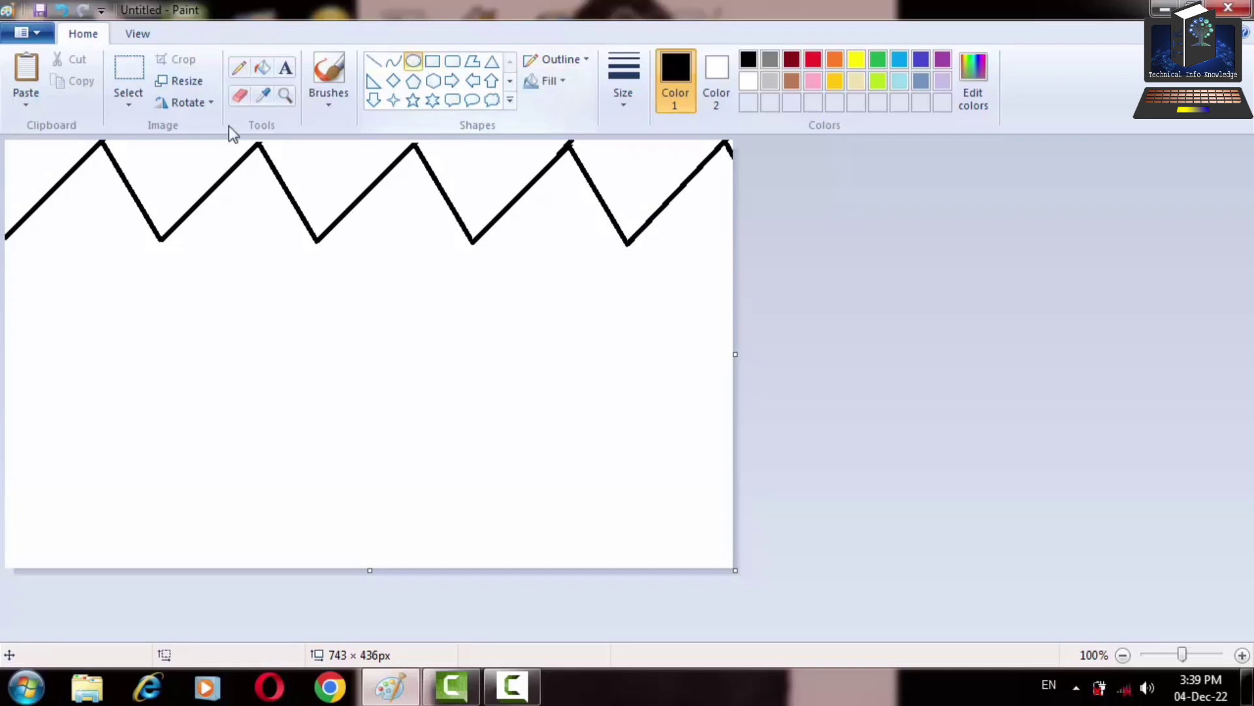
pyautogui.moveTo(139, 155); pyautogui.dragTo(190, 205)
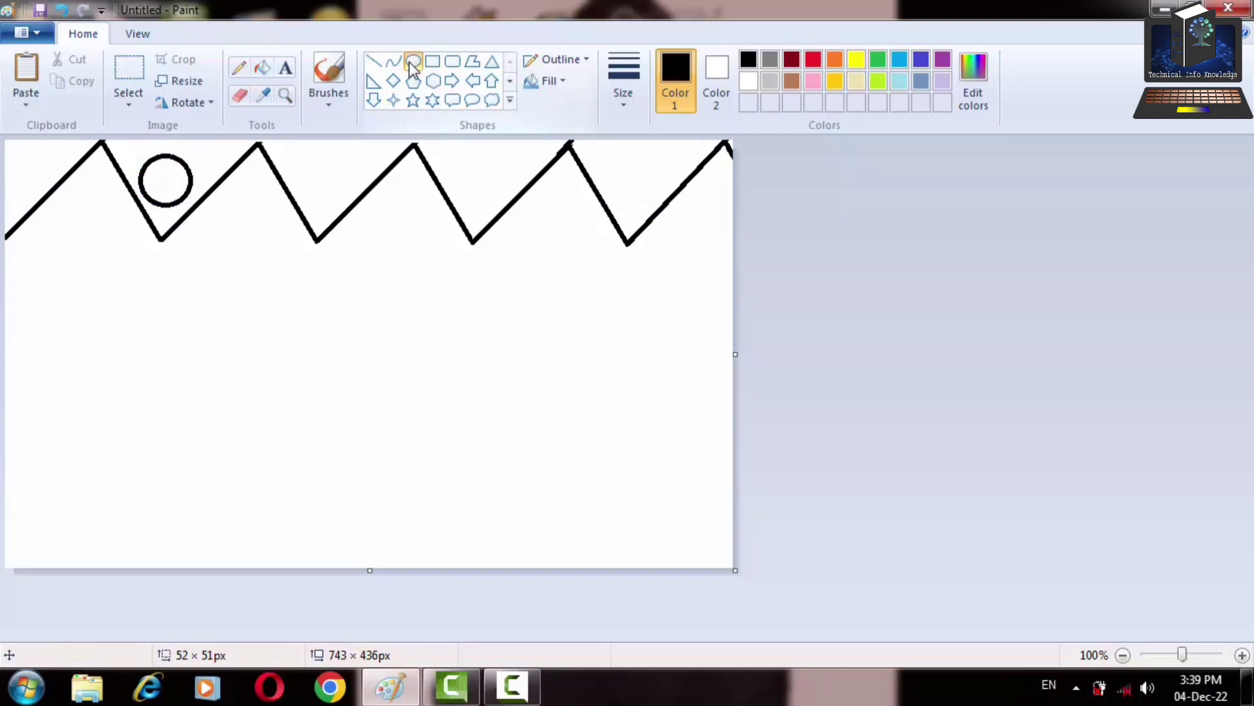
pyautogui.moveTo(157, 174); pyautogui.dragTo(175, 189)
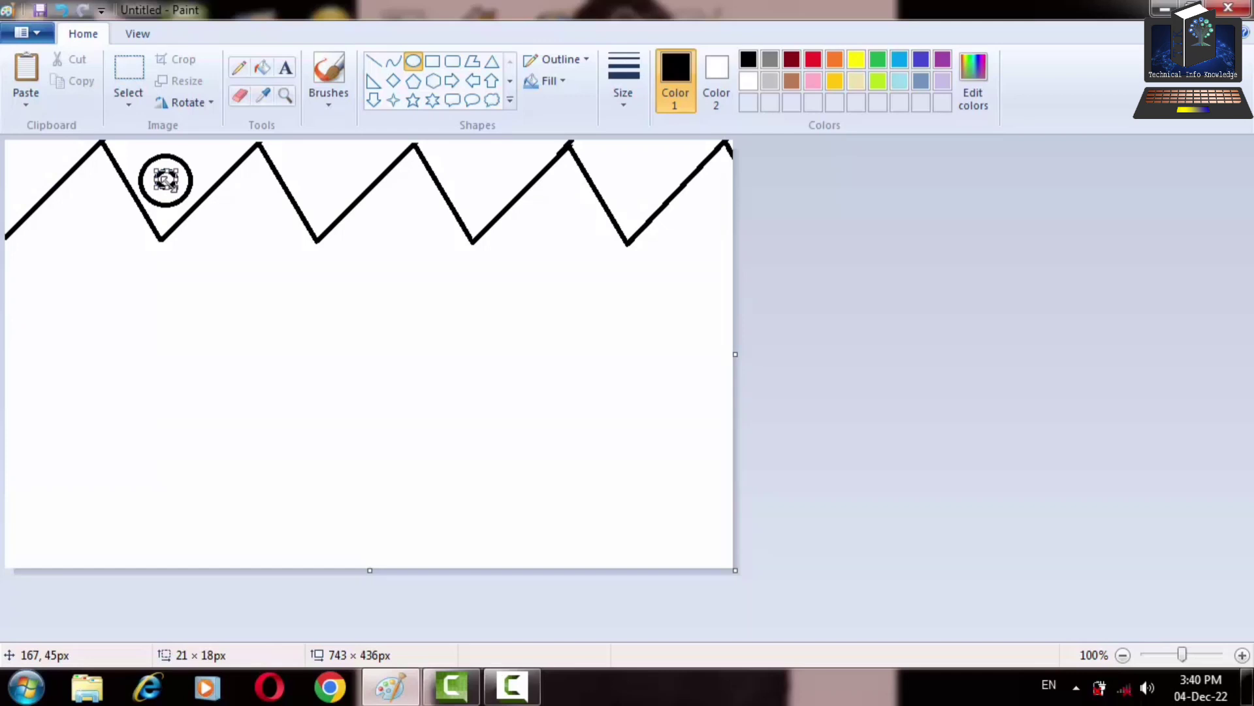
pyautogui.click(414, 80)
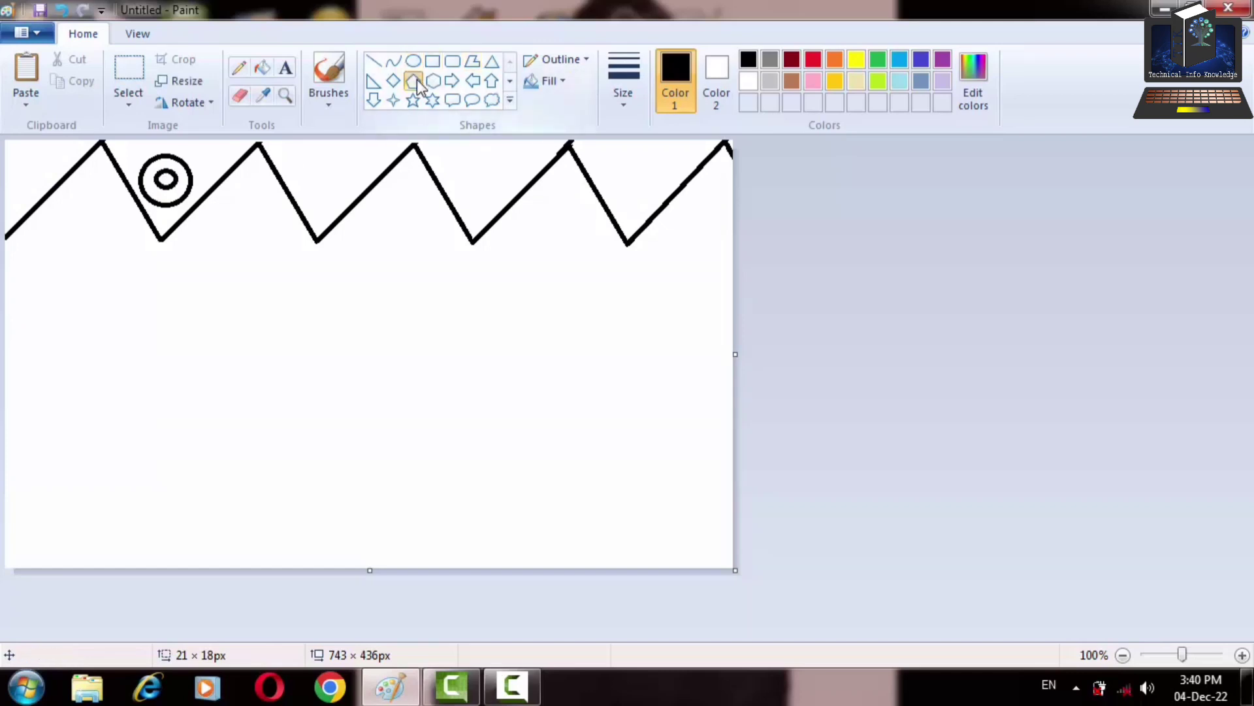
# Draw three short straight rays outward from the sun's right and upper-right edge, about 11 to 15 px long
pyautogui.click(374, 61)
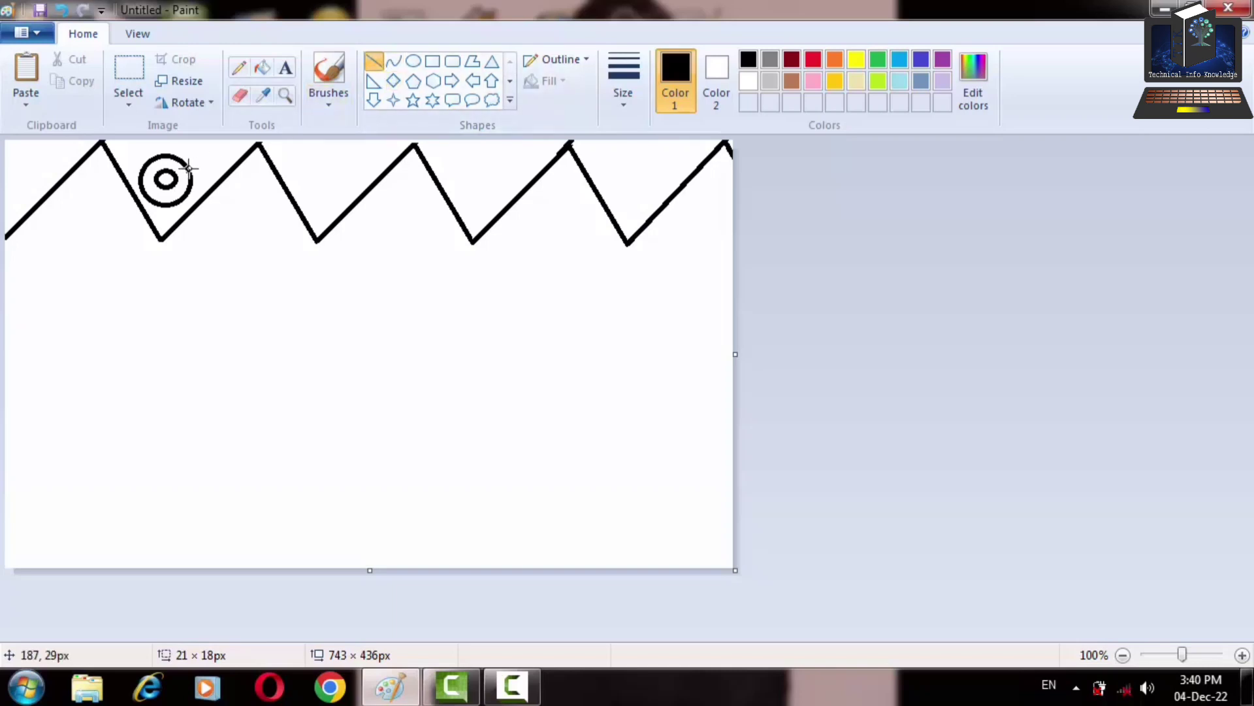
pyautogui.moveTo(188, 168); pyautogui.dragTo(203, 158)
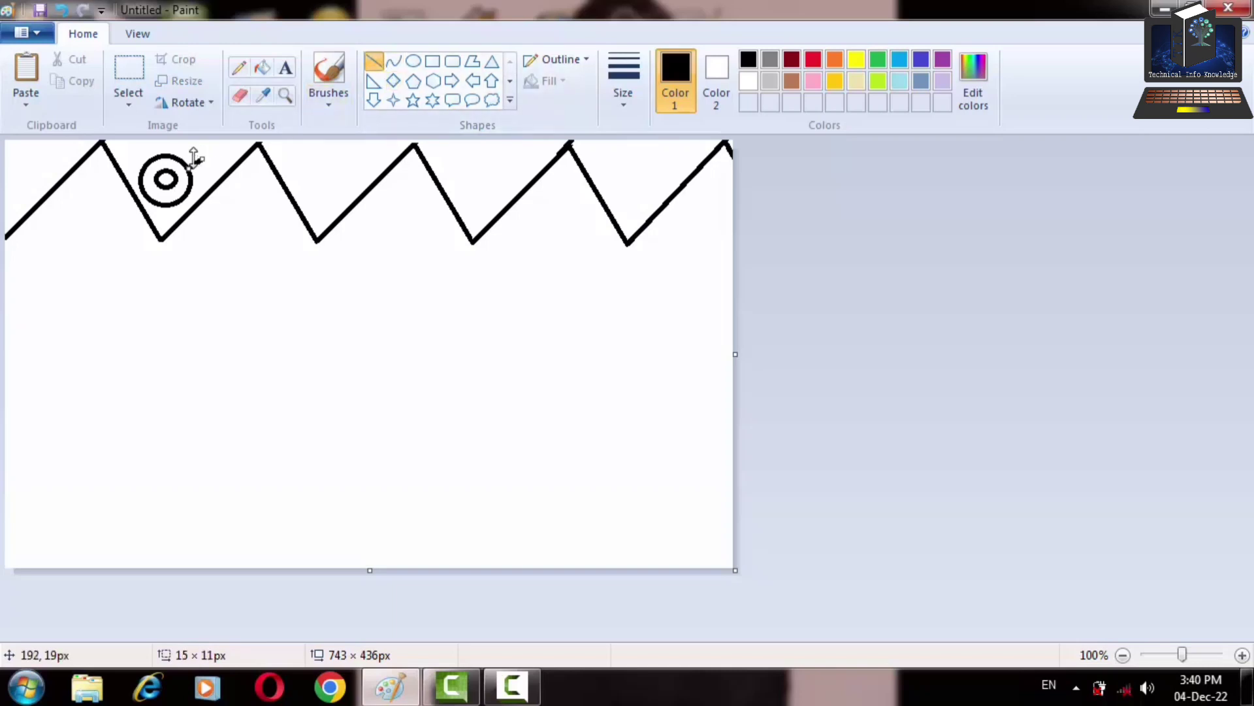
pyautogui.click(392, 61)
pyautogui.click(376, 61)
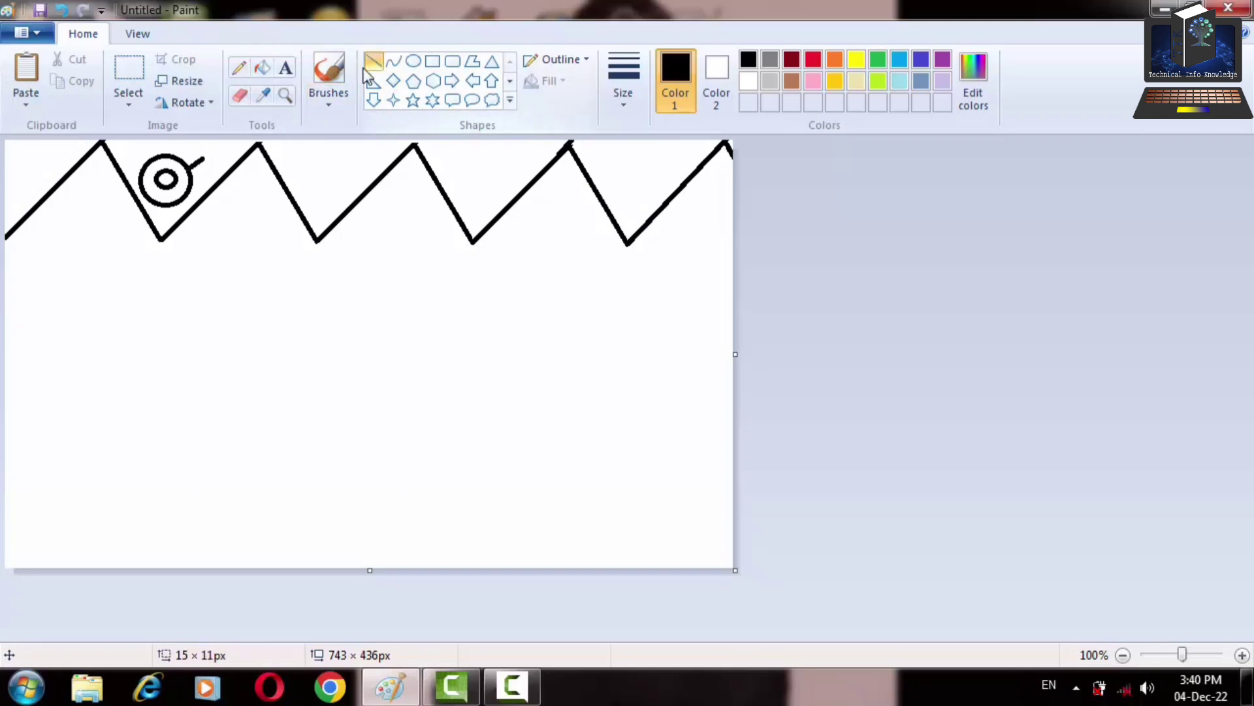
pyautogui.moveTo(182, 158); pyautogui.dragTo(188, 145)
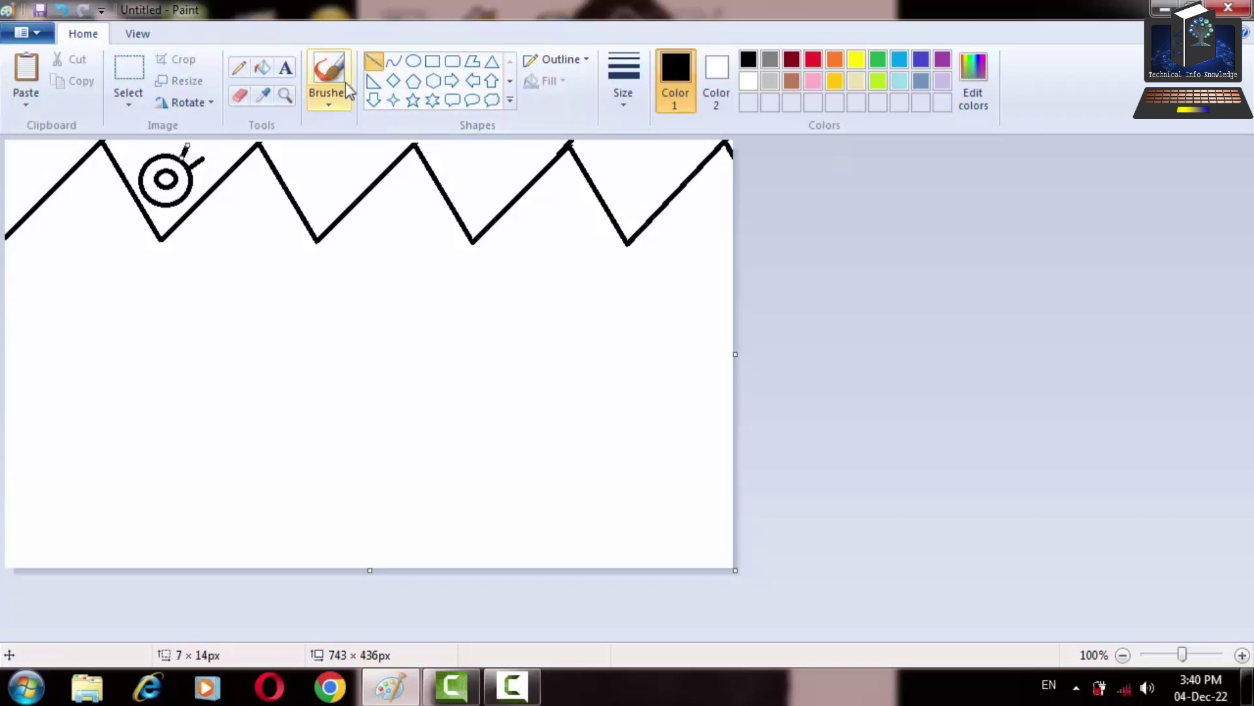
pyautogui.click(393, 61)
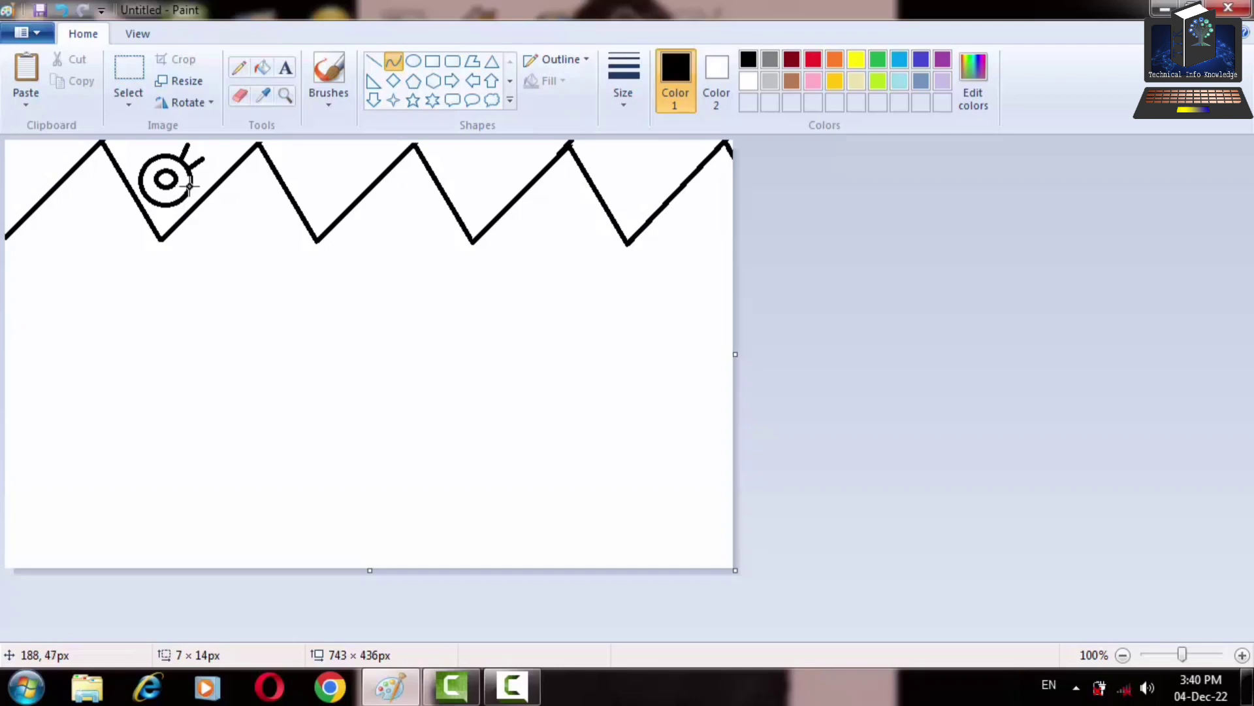
pyautogui.click(374, 62)
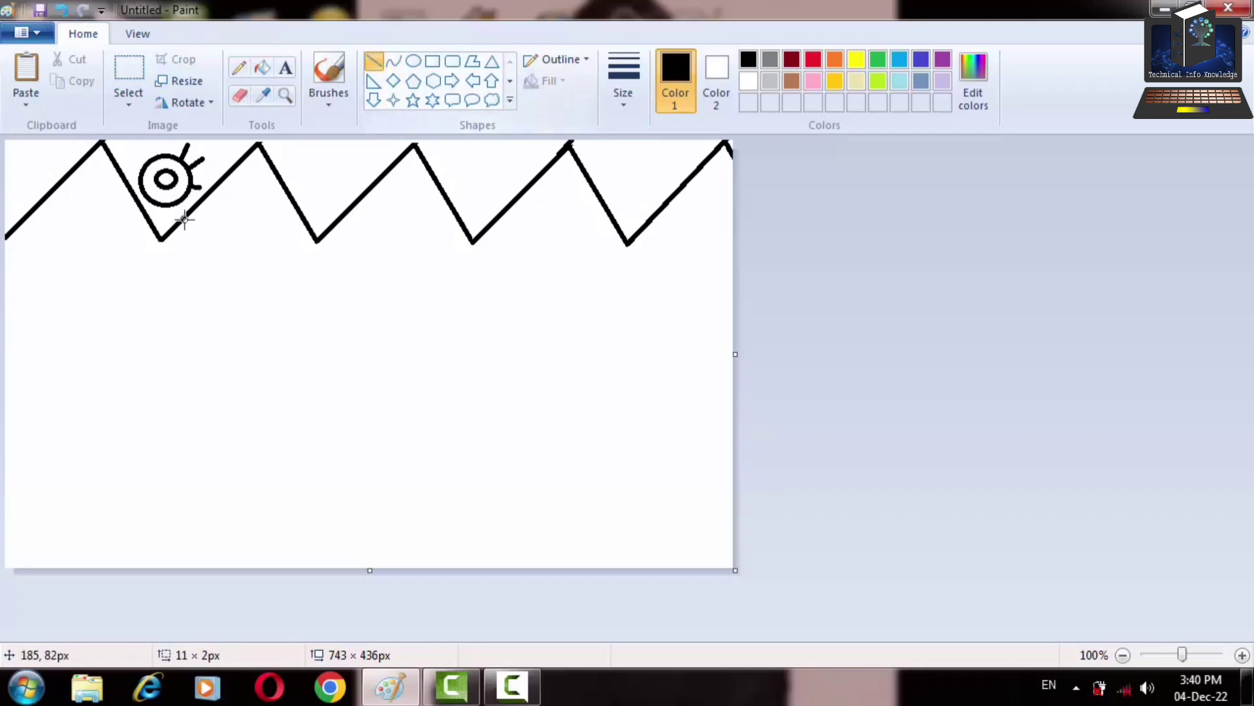
# Add three short straight rays along the sun's lower edge and one about 7 × 13 px at its top
pyautogui.moveTo(173, 218); pyautogui.dragTo(179, 202)
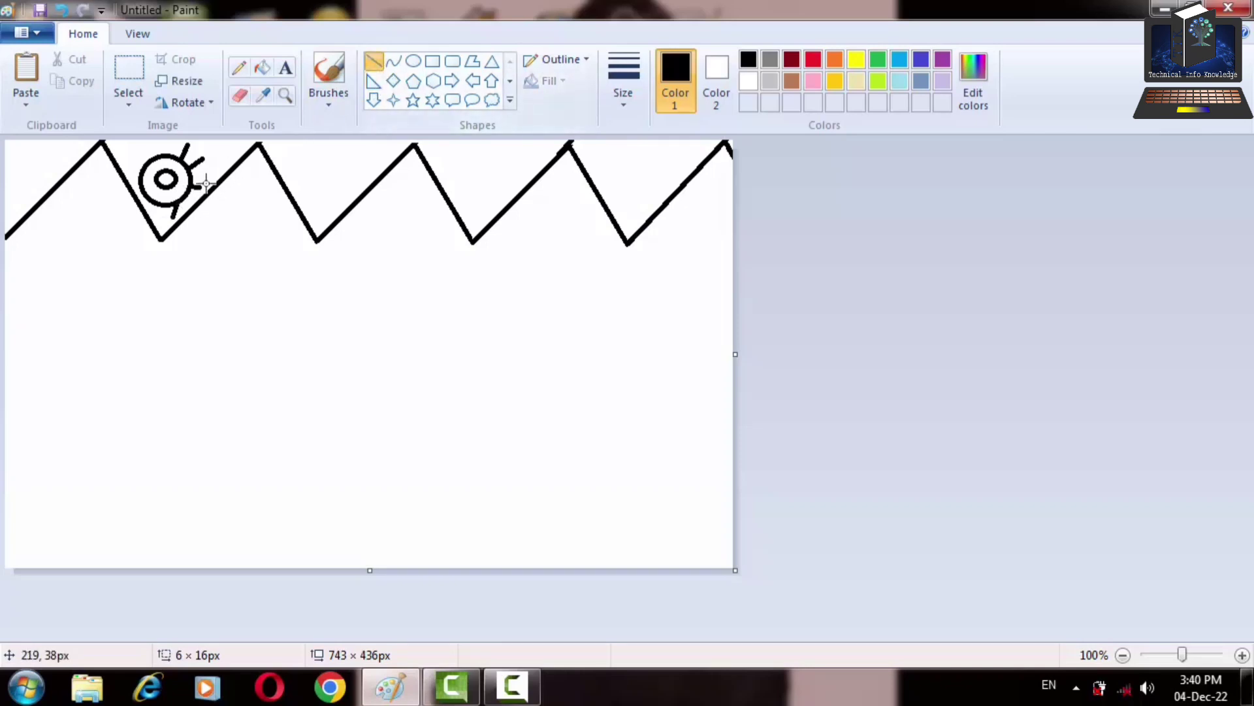
pyautogui.moveTo(184, 196); pyautogui.dragTo(189, 205)
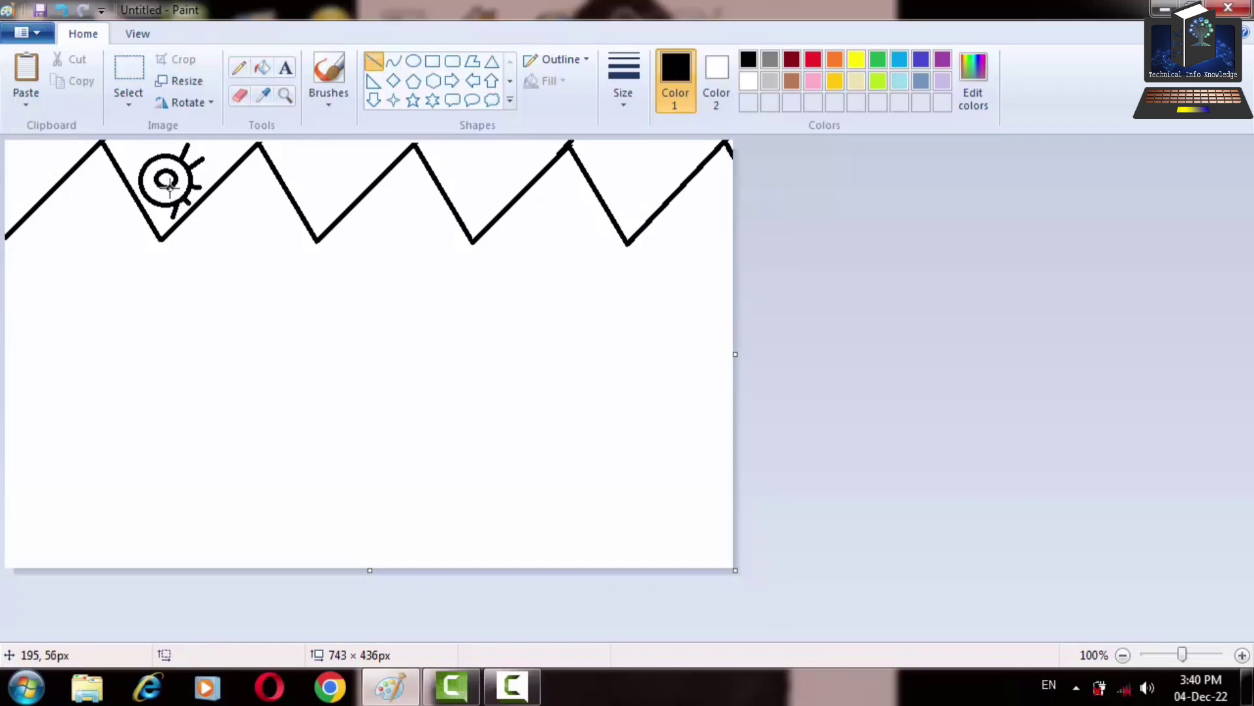
pyautogui.moveTo(160, 204); pyautogui.dragTo(157, 217)
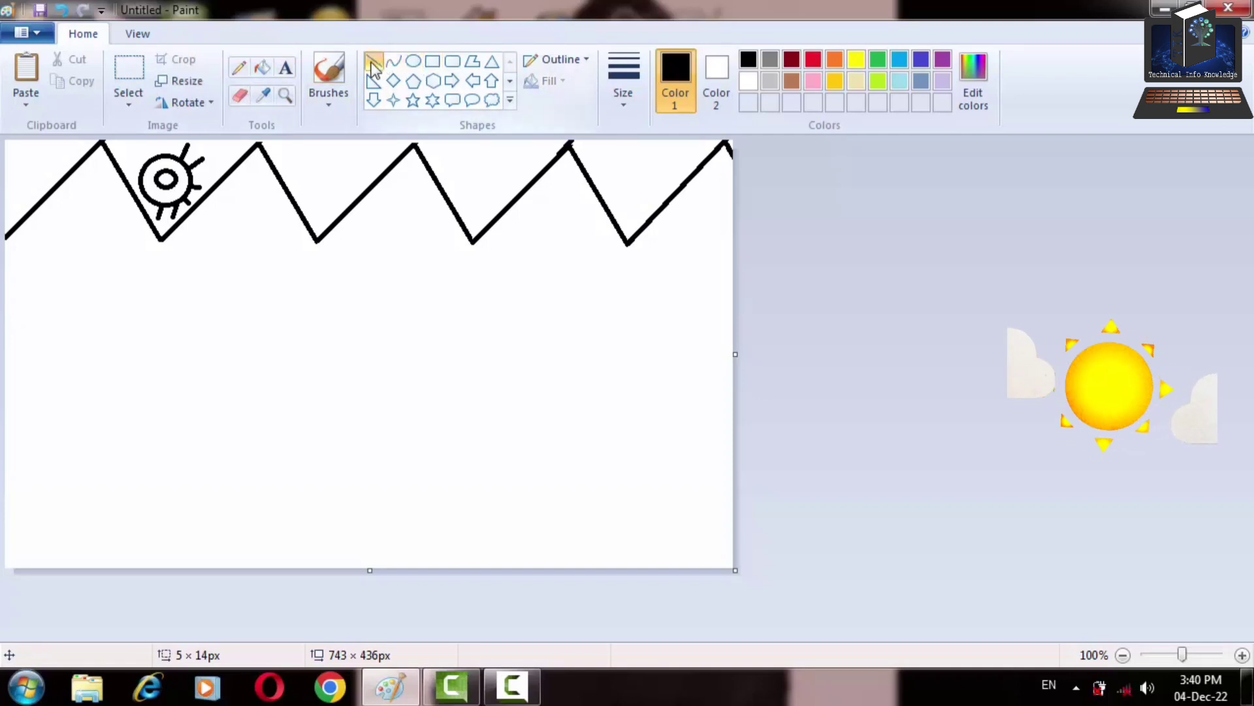
pyautogui.moveTo(166, 156); pyautogui.dragTo(160, 143)
pyautogui.click(413, 60)
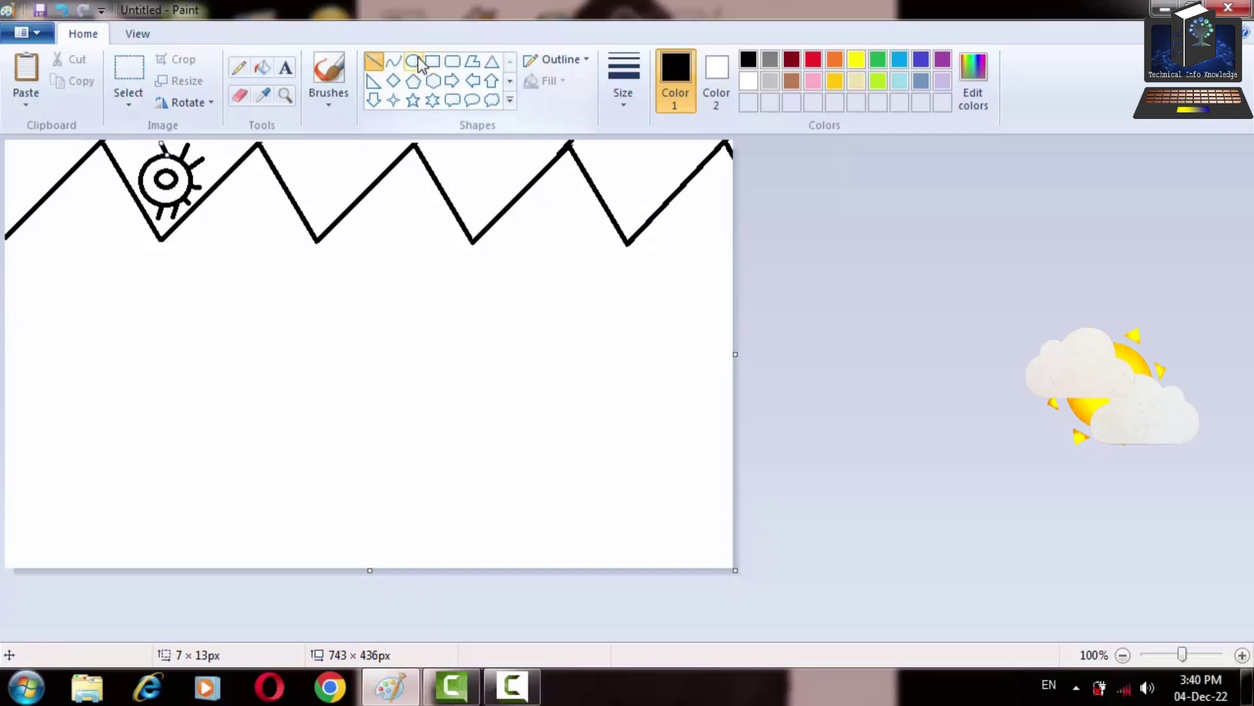
# Add four short straight black rays along the sun's lower-left, left and upper-left edge, about 10 to 20 px long
pyautogui.click(373, 61)
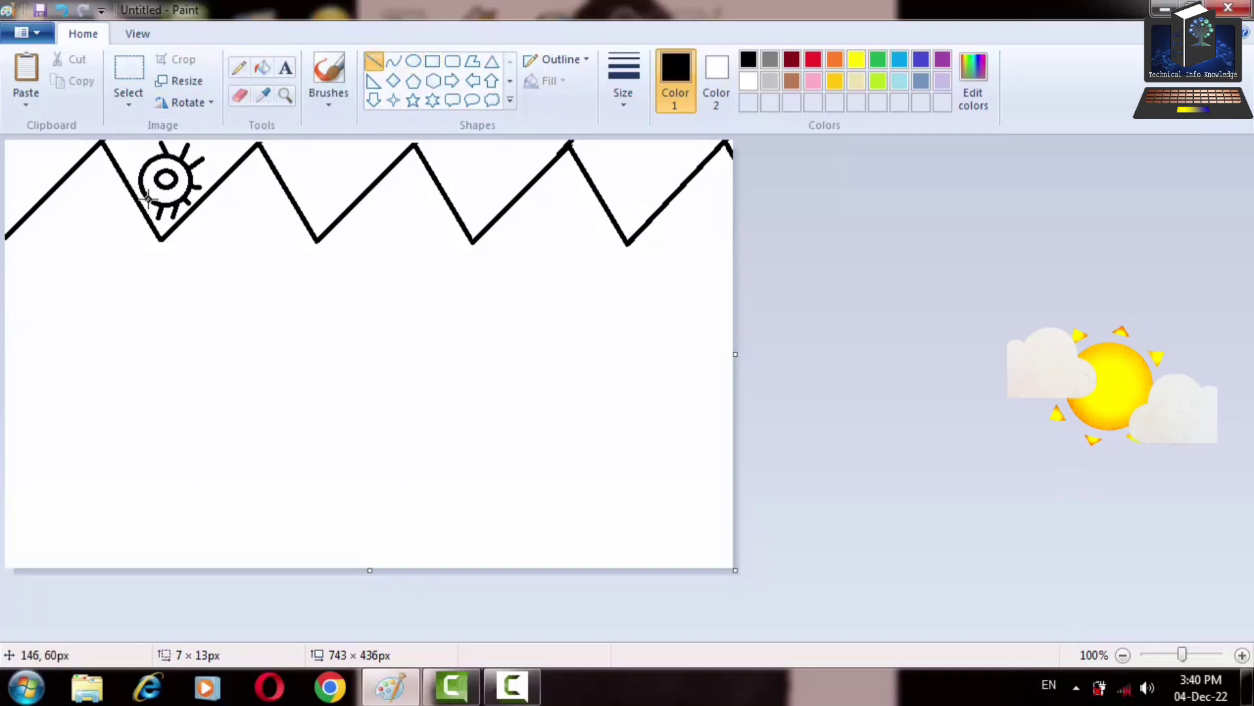
pyautogui.moveTo(148, 198); pyautogui.dragTo(146, 206)
pyautogui.click(394, 62)
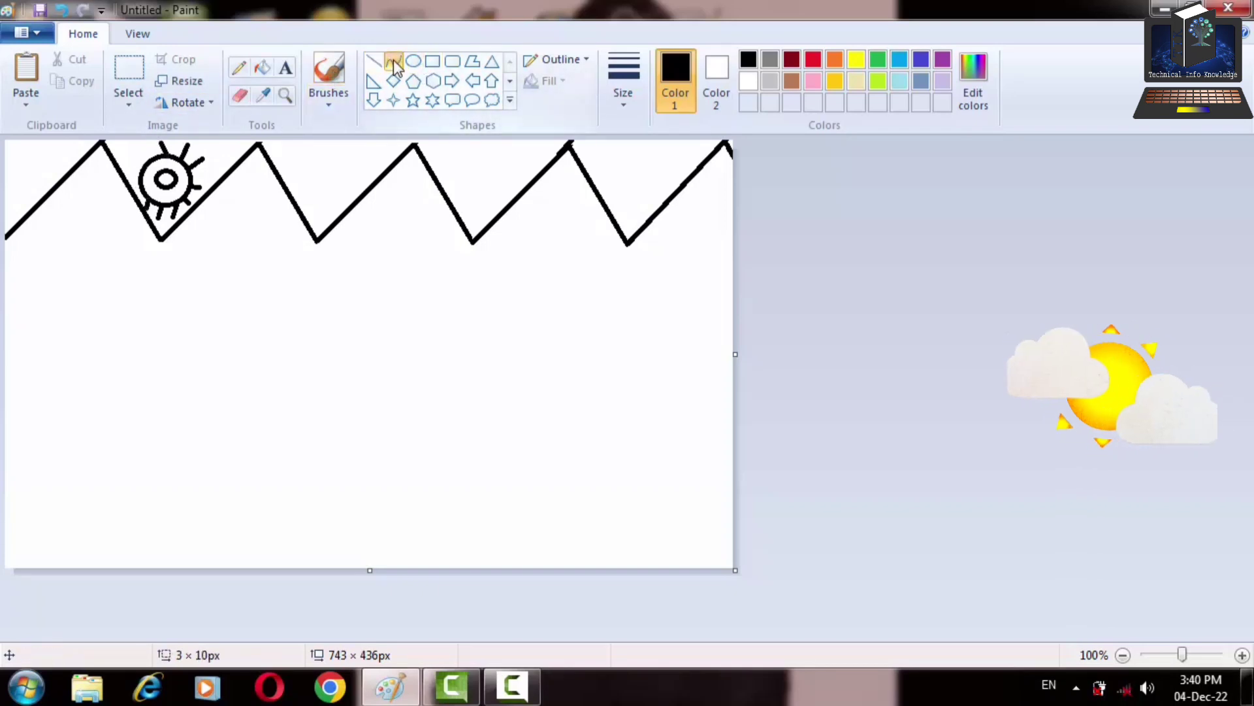
pyautogui.click(373, 61)
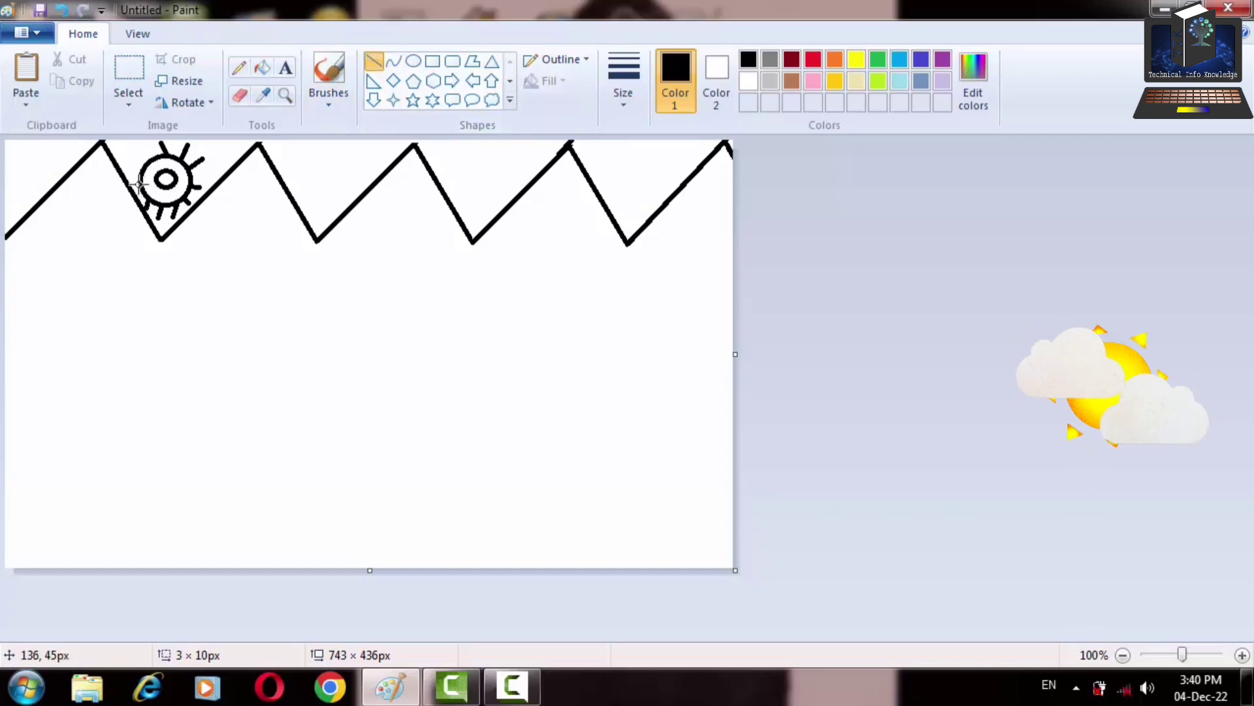
pyautogui.moveTo(137, 185); pyautogui.dragTo(131, 183)
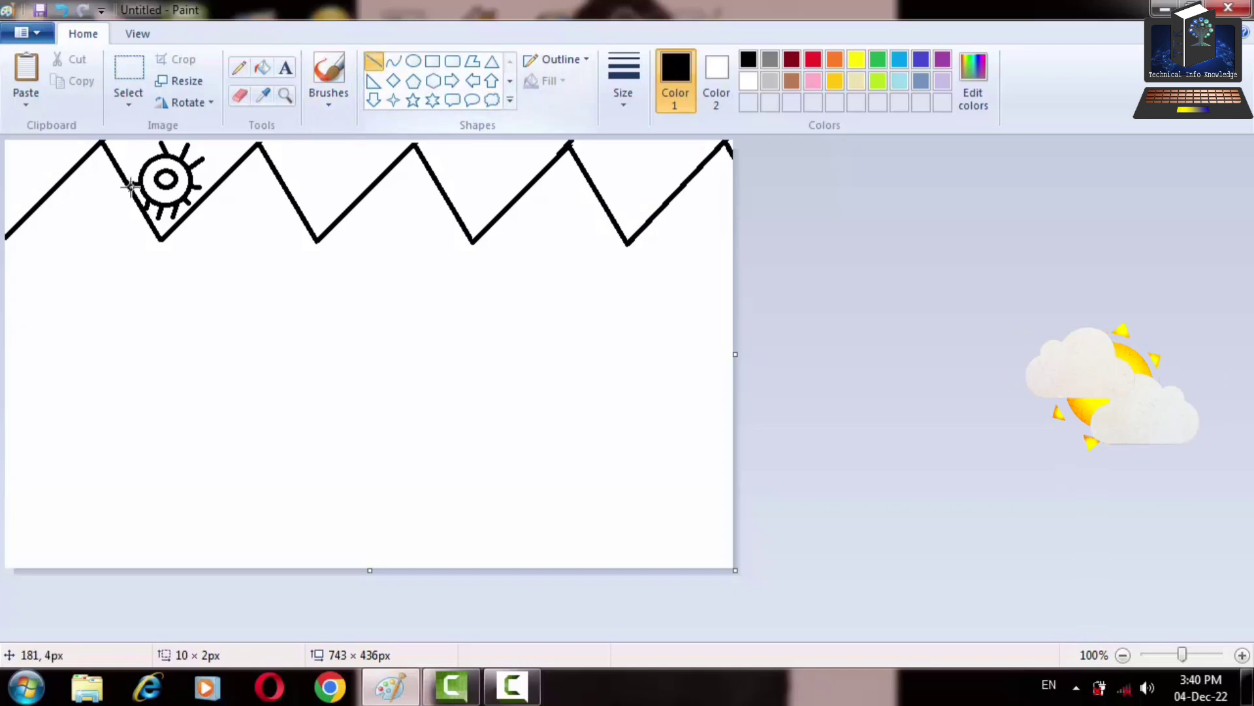
pyautogui.moveTo(141, 171); pyautogui.dragTo(127, 161)
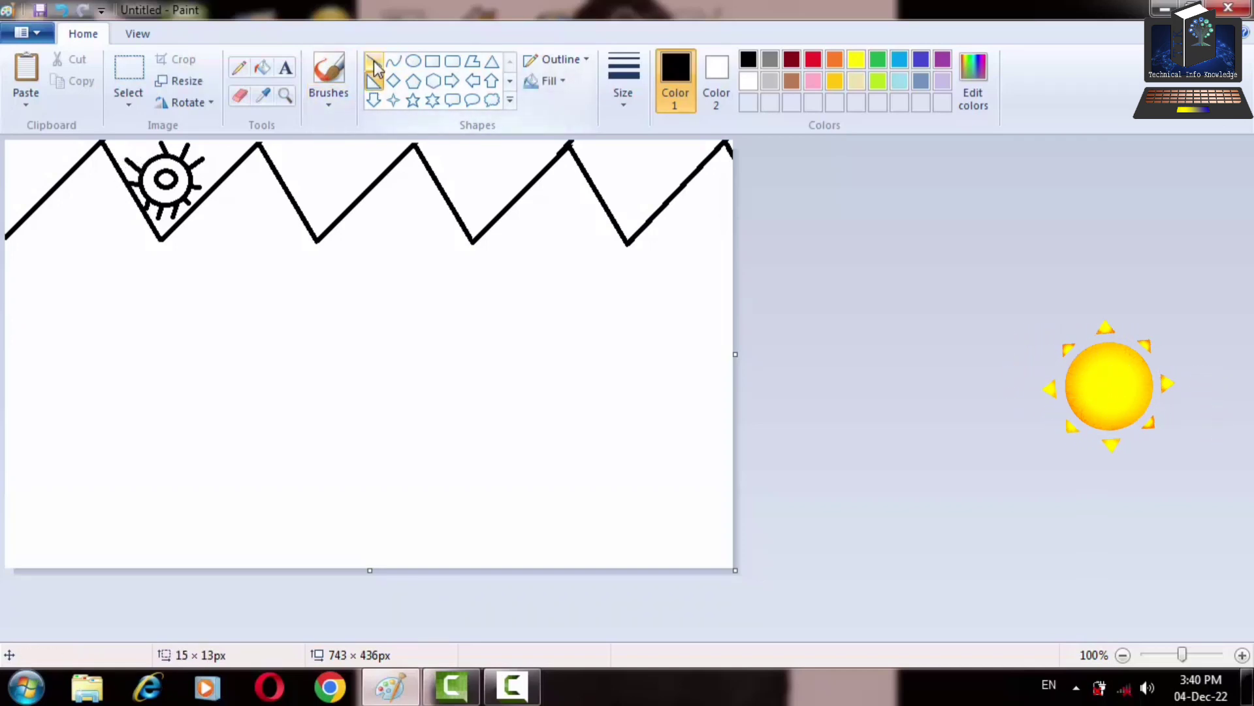
pyautogui.moveTo(150, 158); pyautogui.dragTo(144, 149)
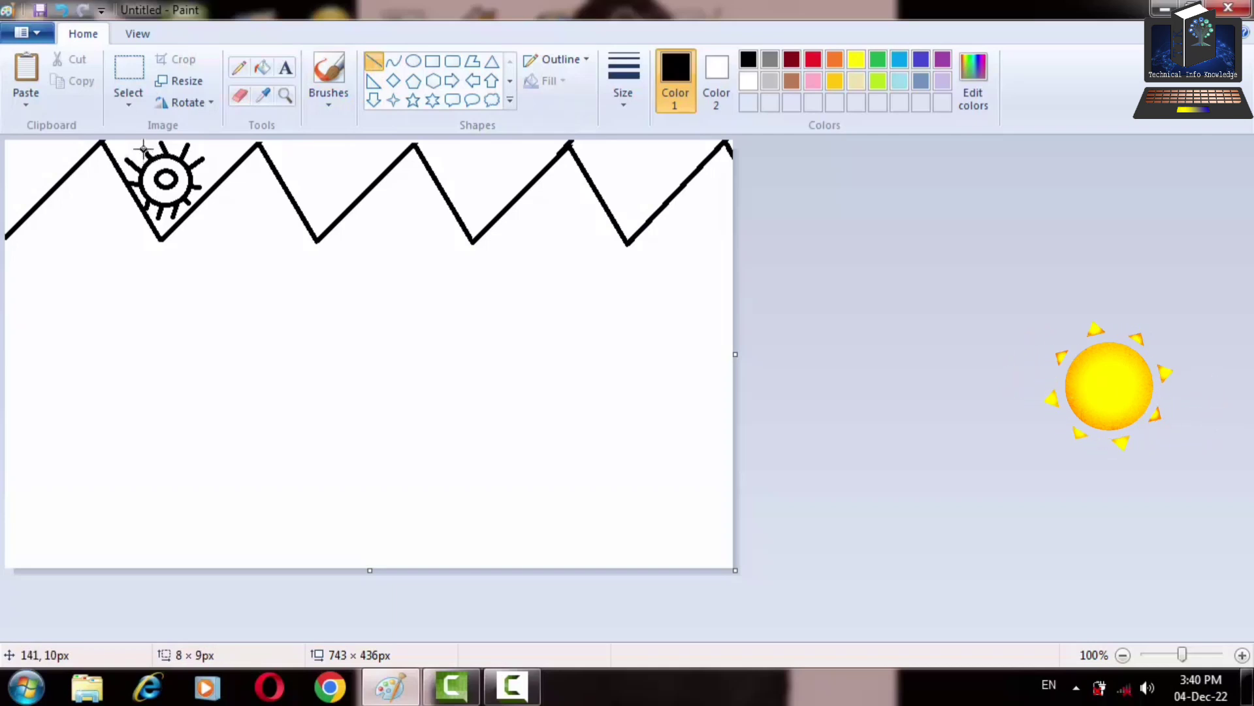
# Fill the sun's centre and surrounding ring with yellow, and recolour the inner oval's outline gold
pyautogui.click(432, 62)
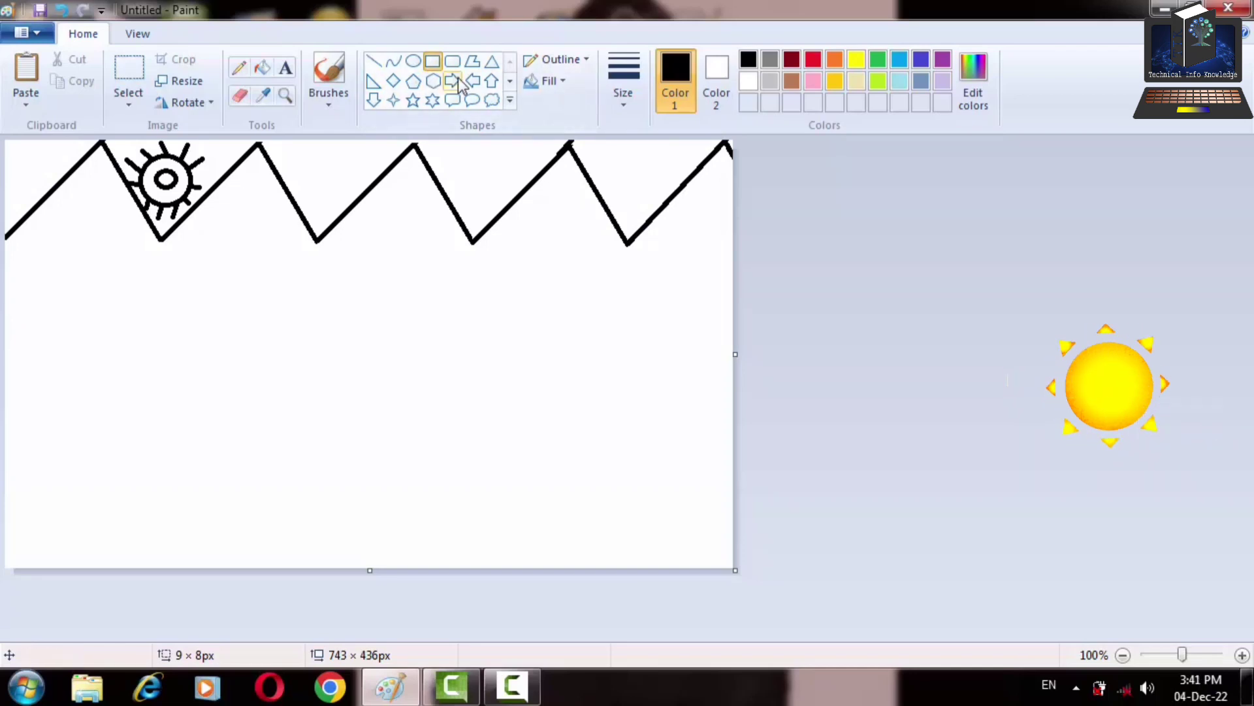
pyautogui.click(857, 61)
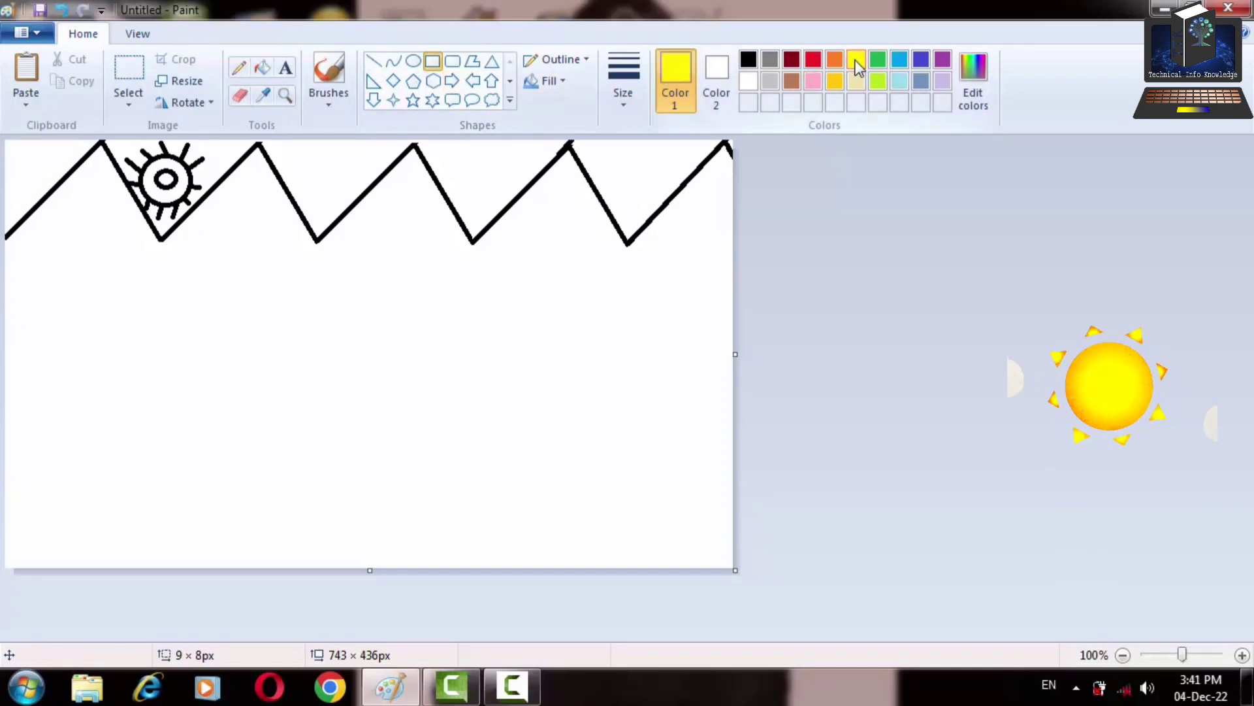
pyautogui.click(267, 68)
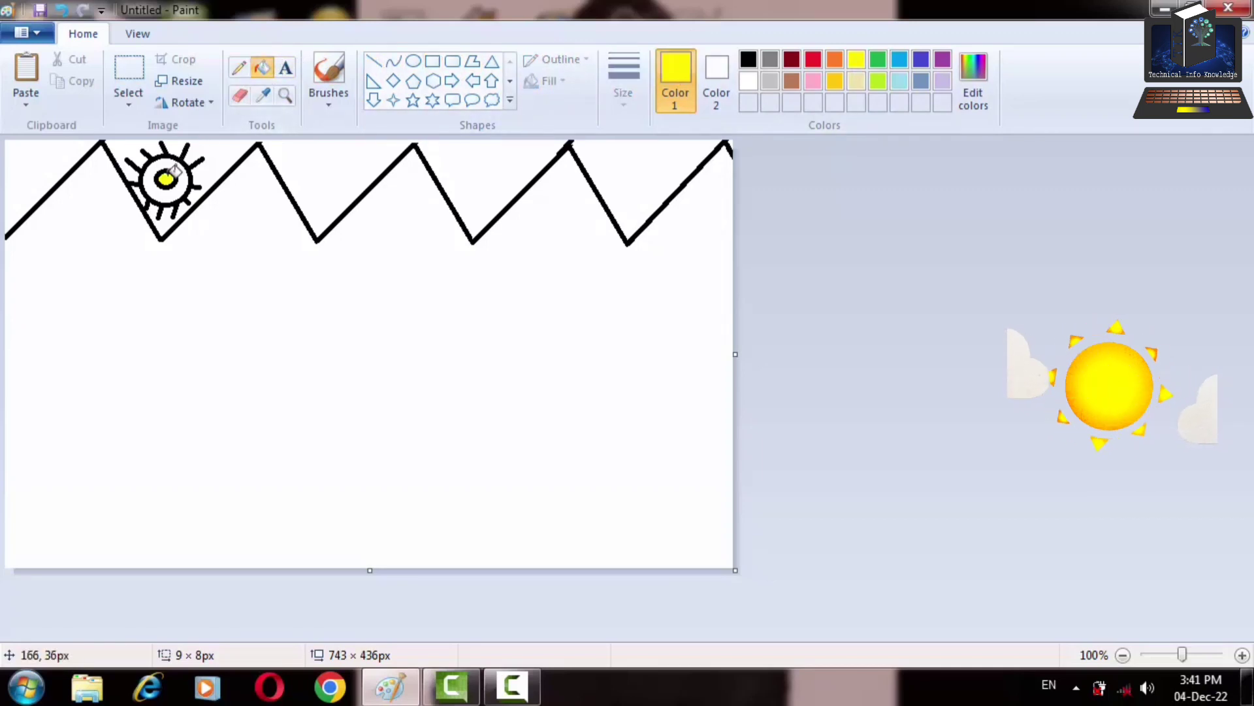
pyautogui.click(182, 165)
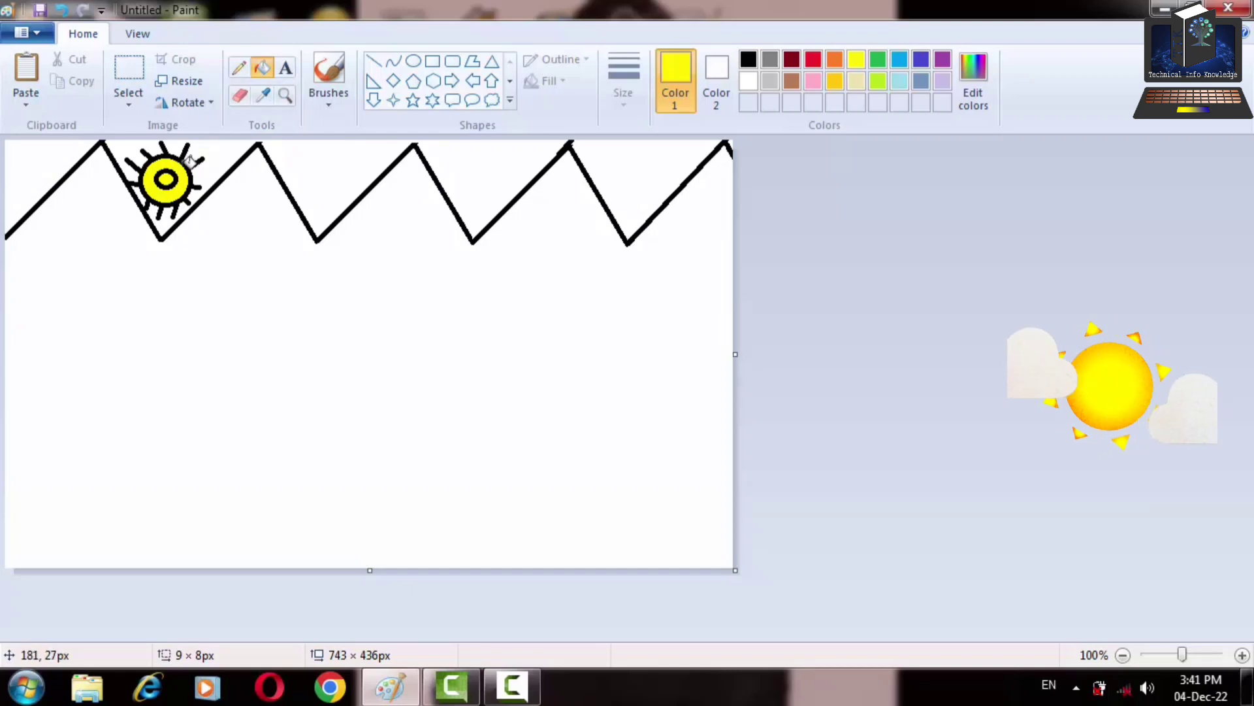
pyautogui.click(183, 163)
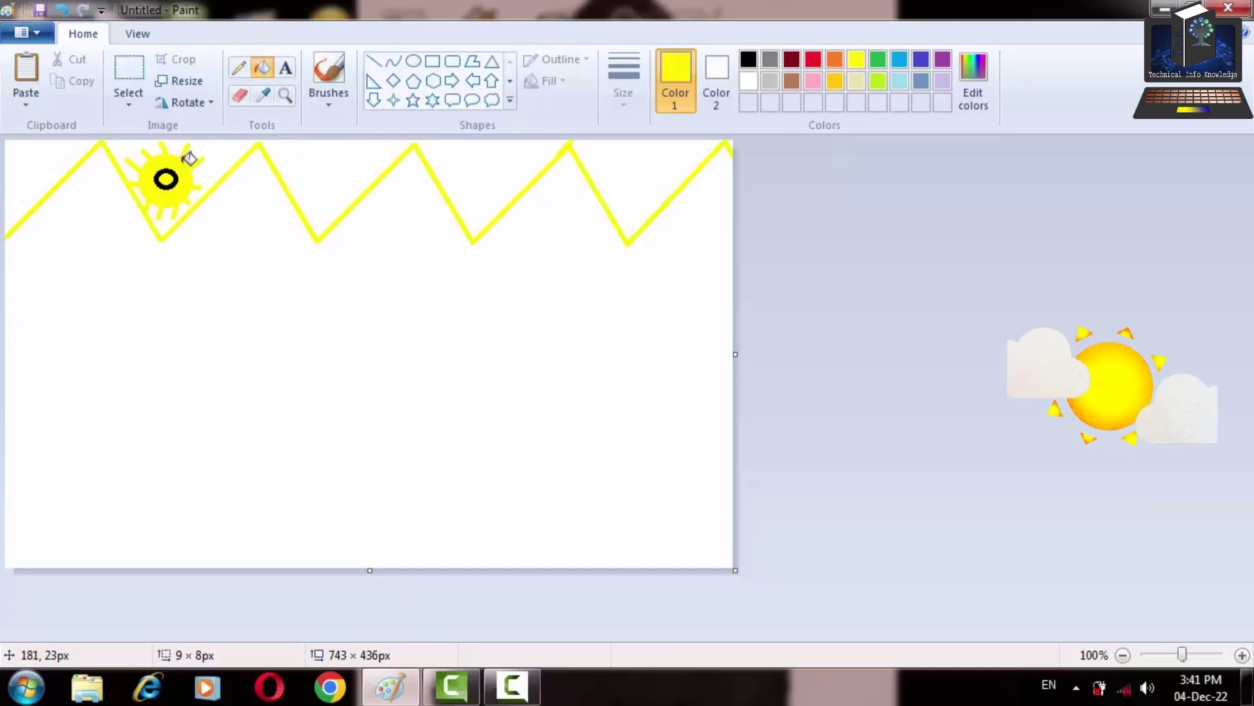
pyautogui.hotkey('ctrl', 'z')
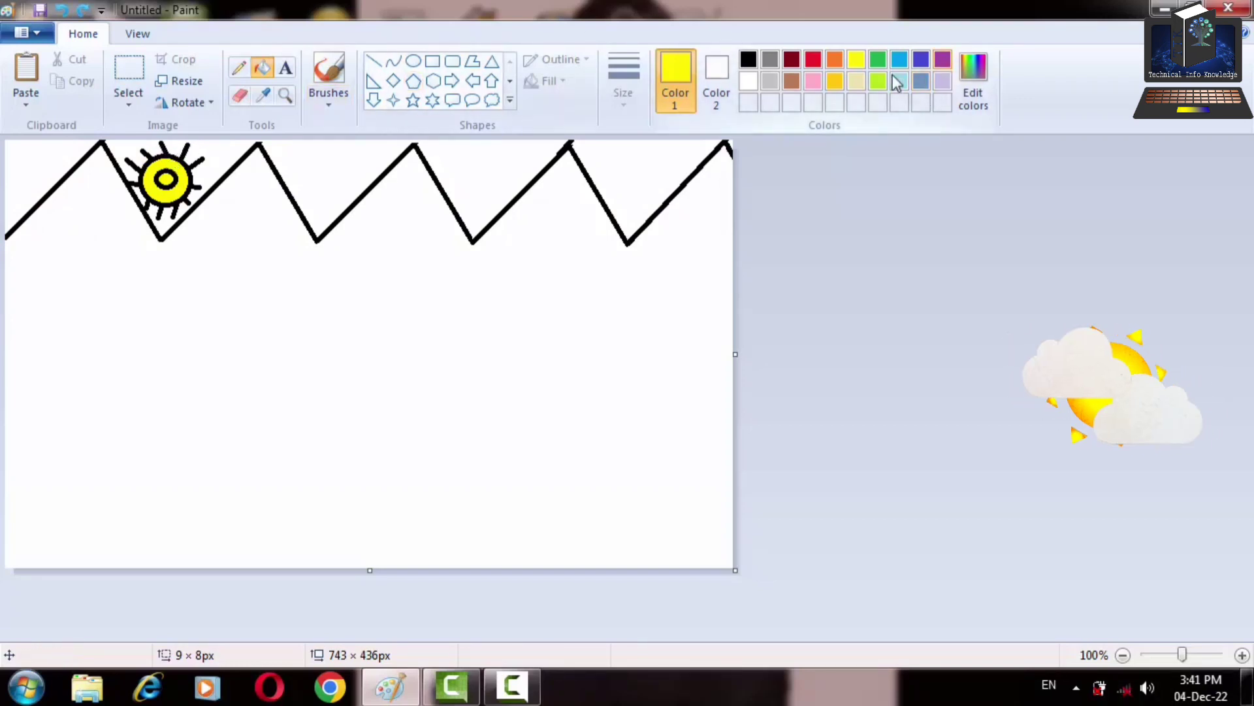
pyautogui.click(837, 79)
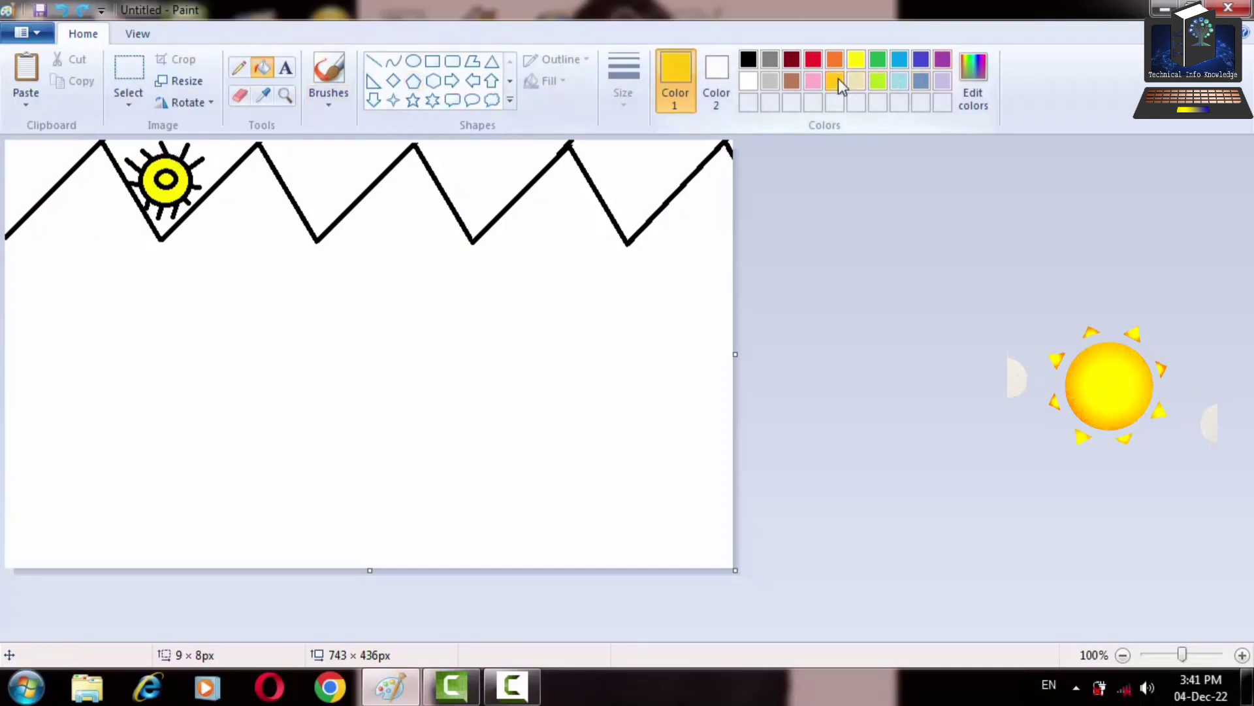
pyautogui.click(171, 170)
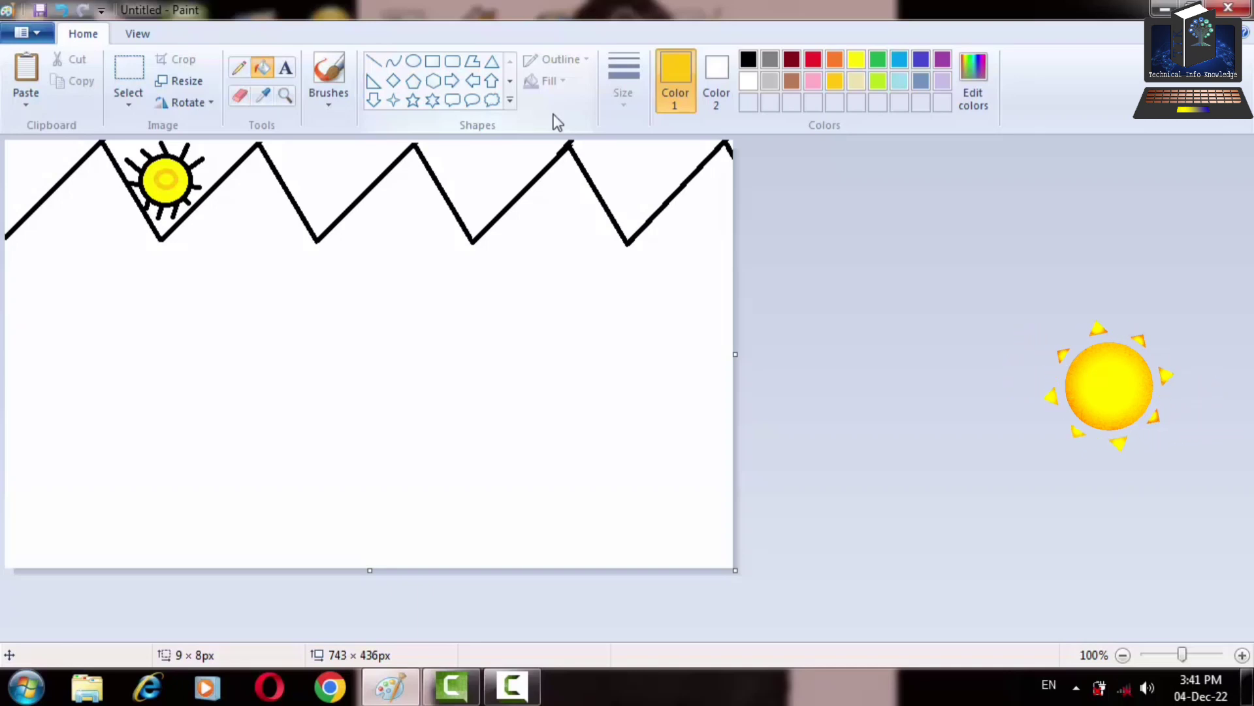
# Trace the sun's lower upper-left ray with a gold straight line about 19 × 16 px
pyautogui.click(376, 62)
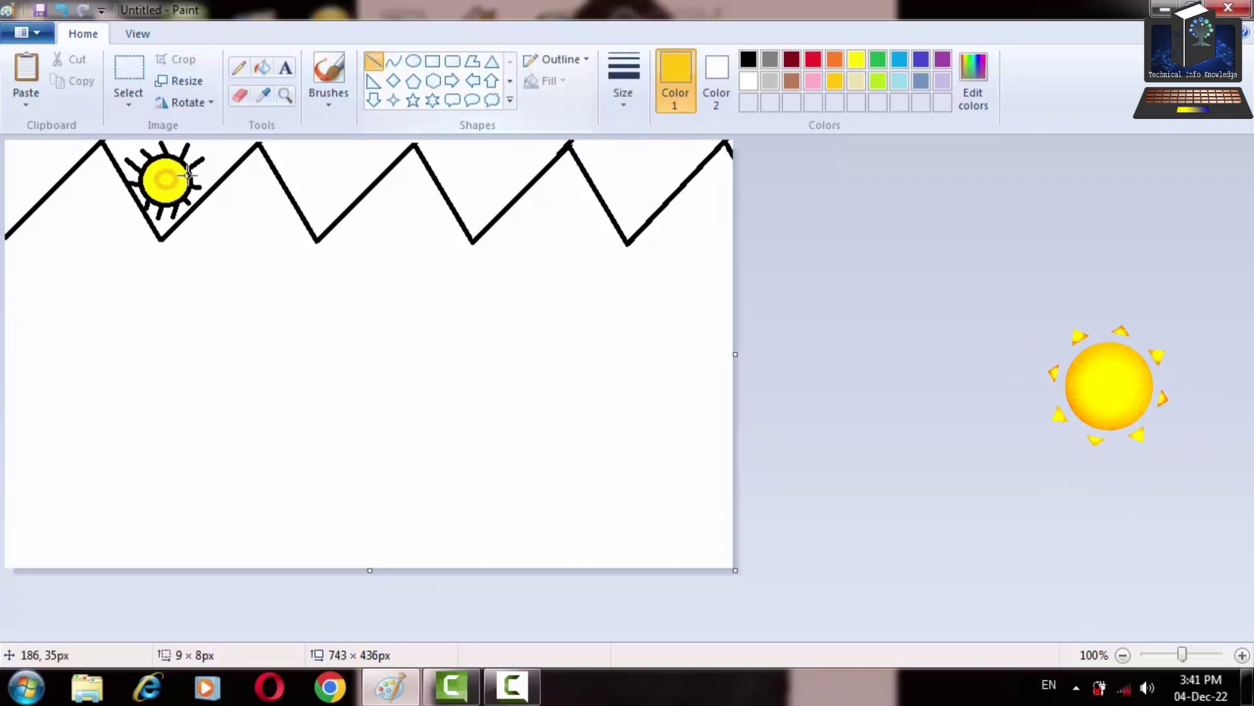
pyautogui.moveTo(140, 170); pyautogui.dragTo(122, 158)
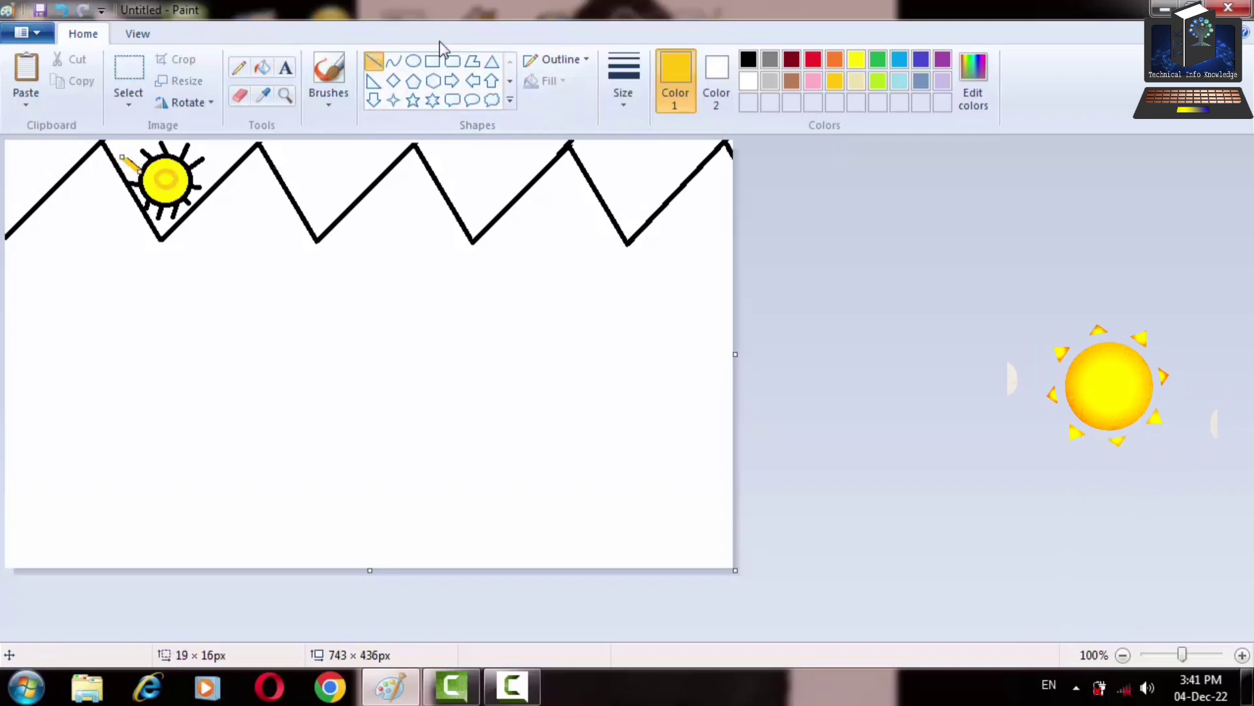
pyautogui.click(413, 60)
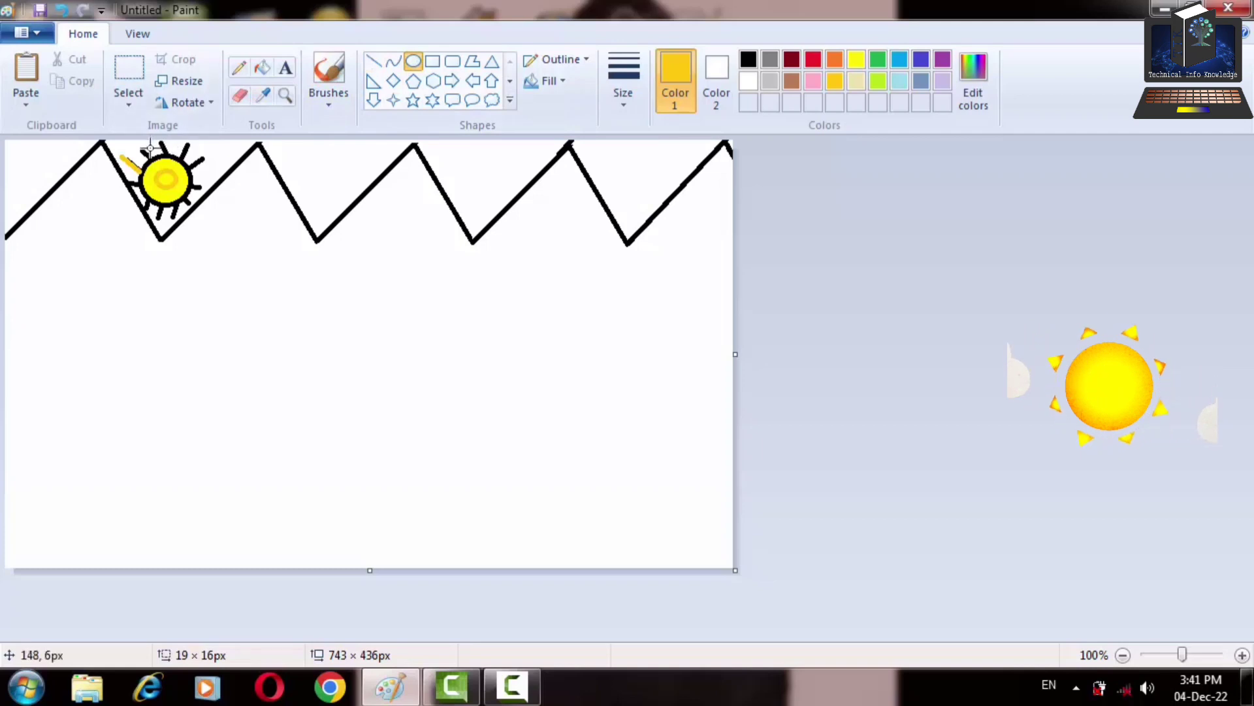
pyautogui.moveTo(151, 158); pyautogui.dragTo(137, 144)
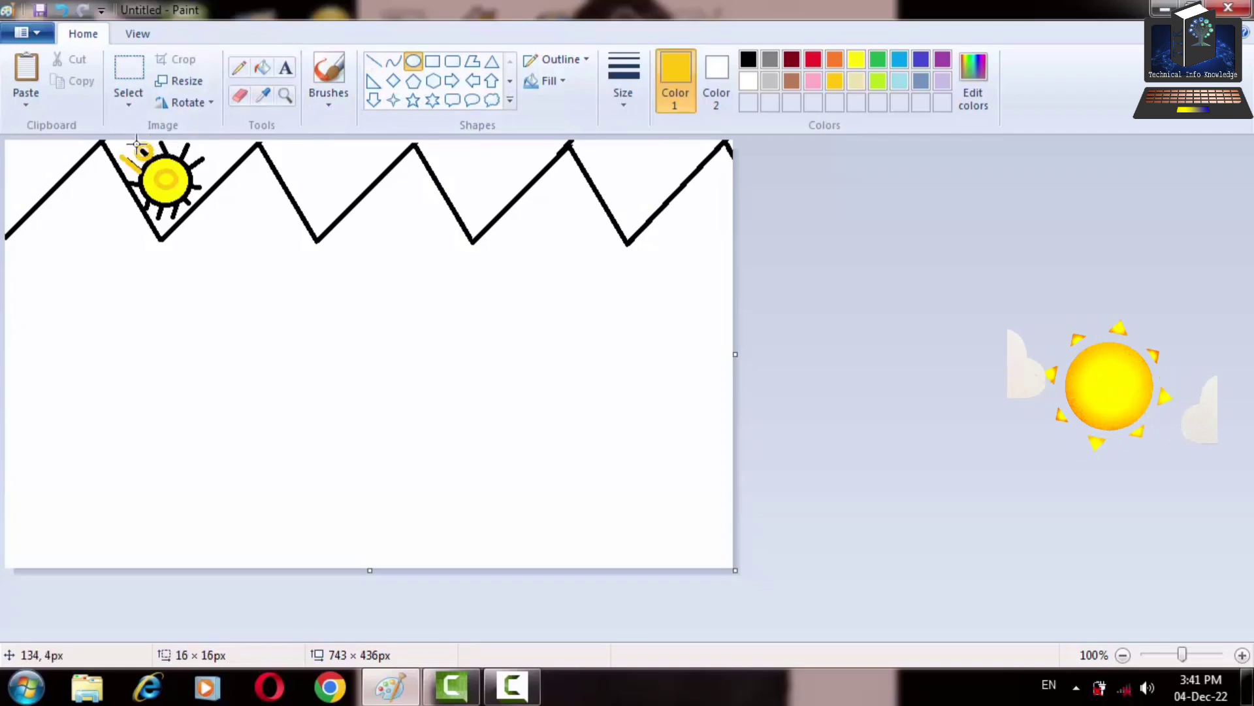
pyautogui.click(375, 61)
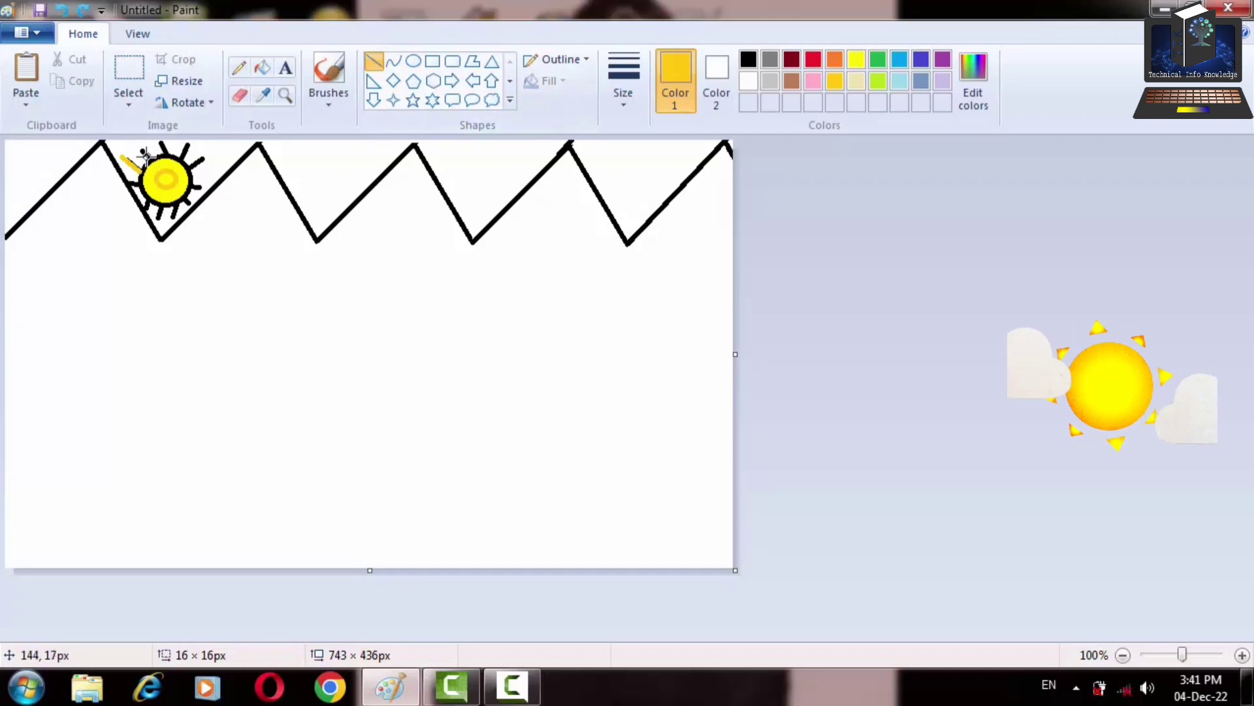
pyautogui.moveTo(247, 391); pyautogui.dragTo(216, 364)
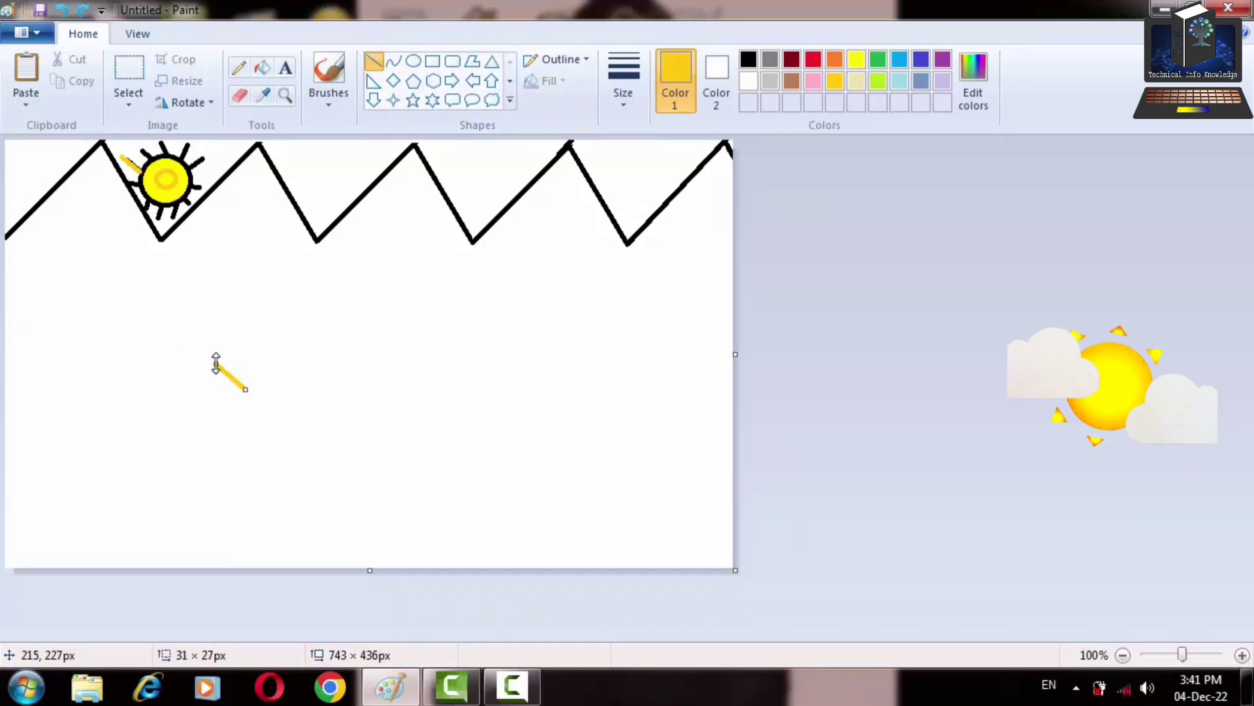
pyautogui.click(129, 67)
pyautogui.click(128, 98)
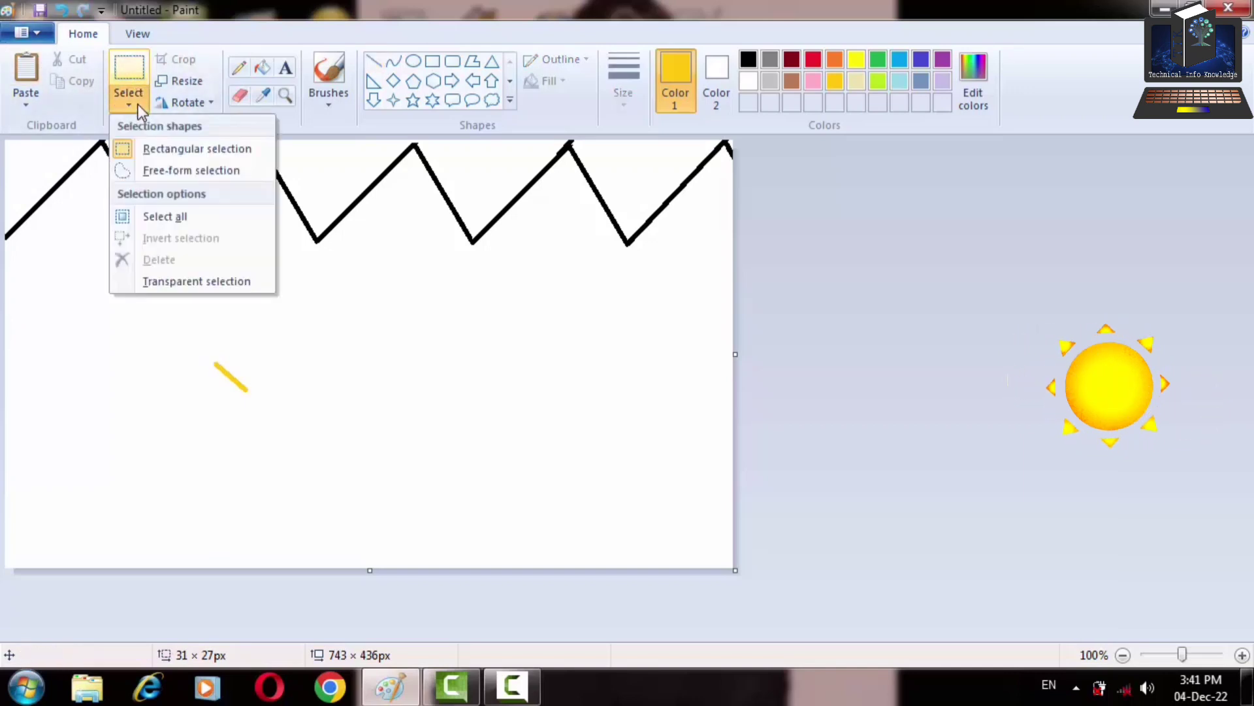
pyautogui.click(173, 147)
pyautogui.moveTo(192, 347); pyautogui.dragTo(285, 414)
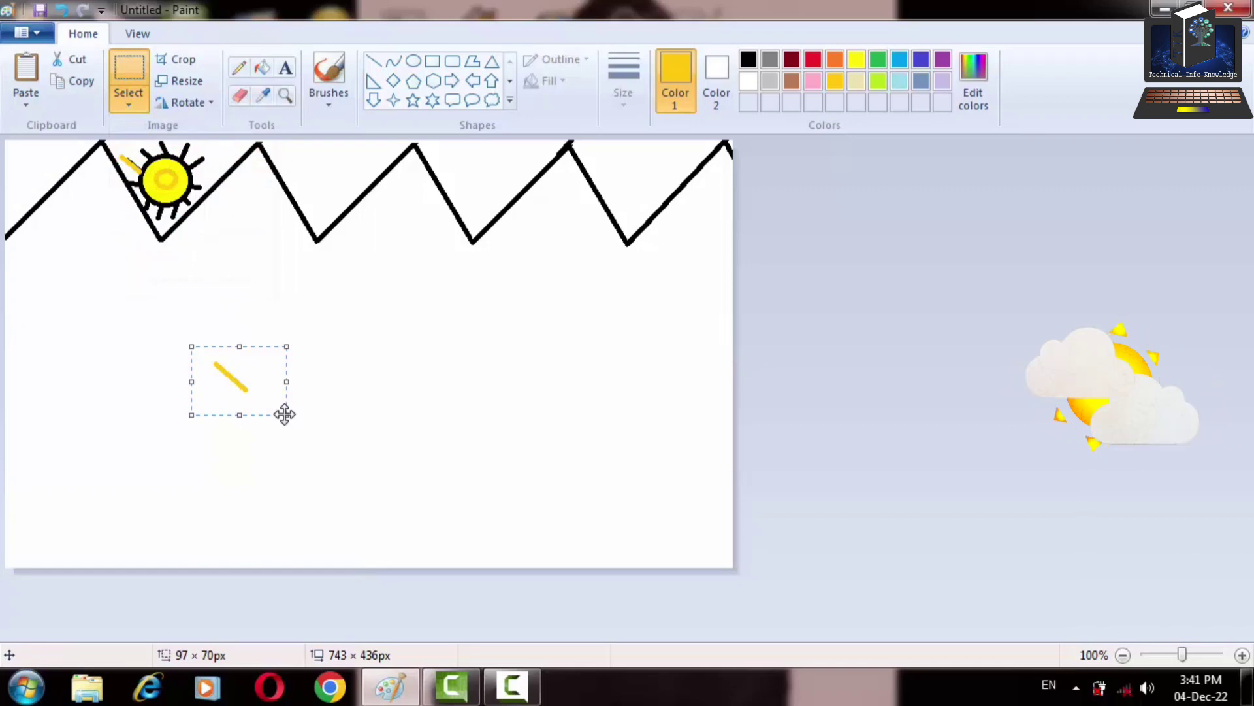
pyautogui.press('Delete')
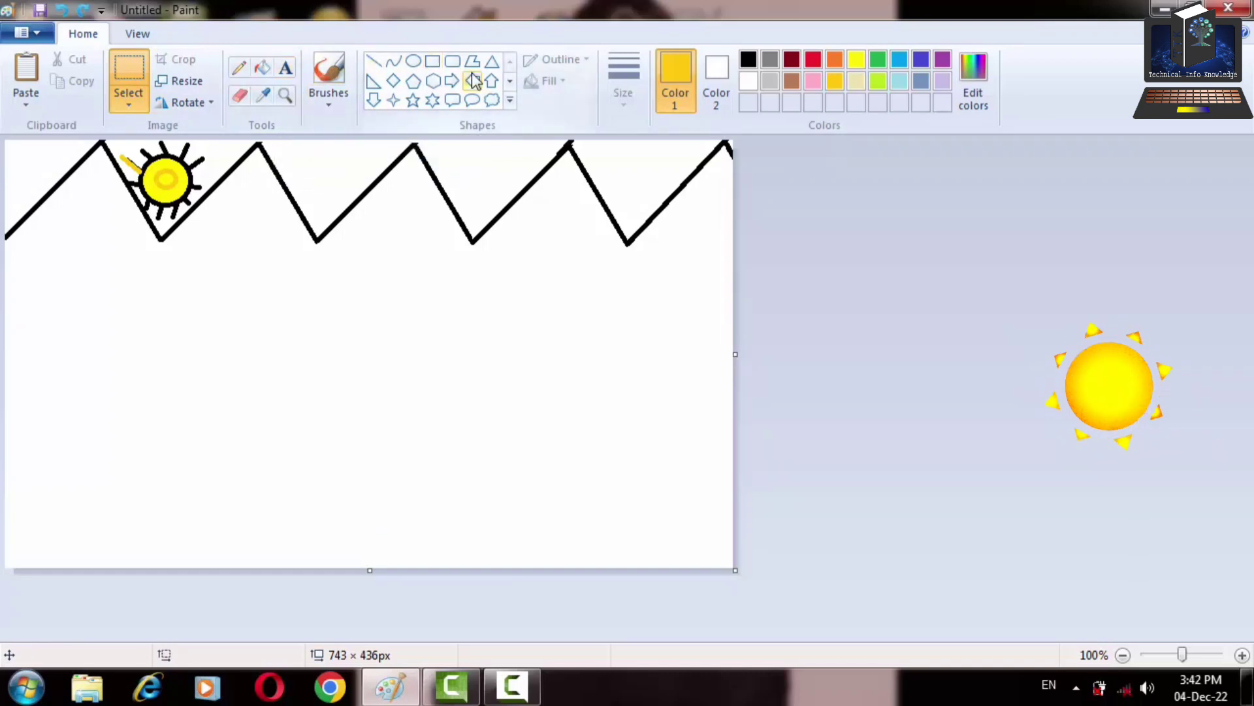
# Trace the sun's second upper-left ray and its top, upper-right and right rays with gold straight lines, about 19 to 33 px long
pyautogui.click(375, 63)
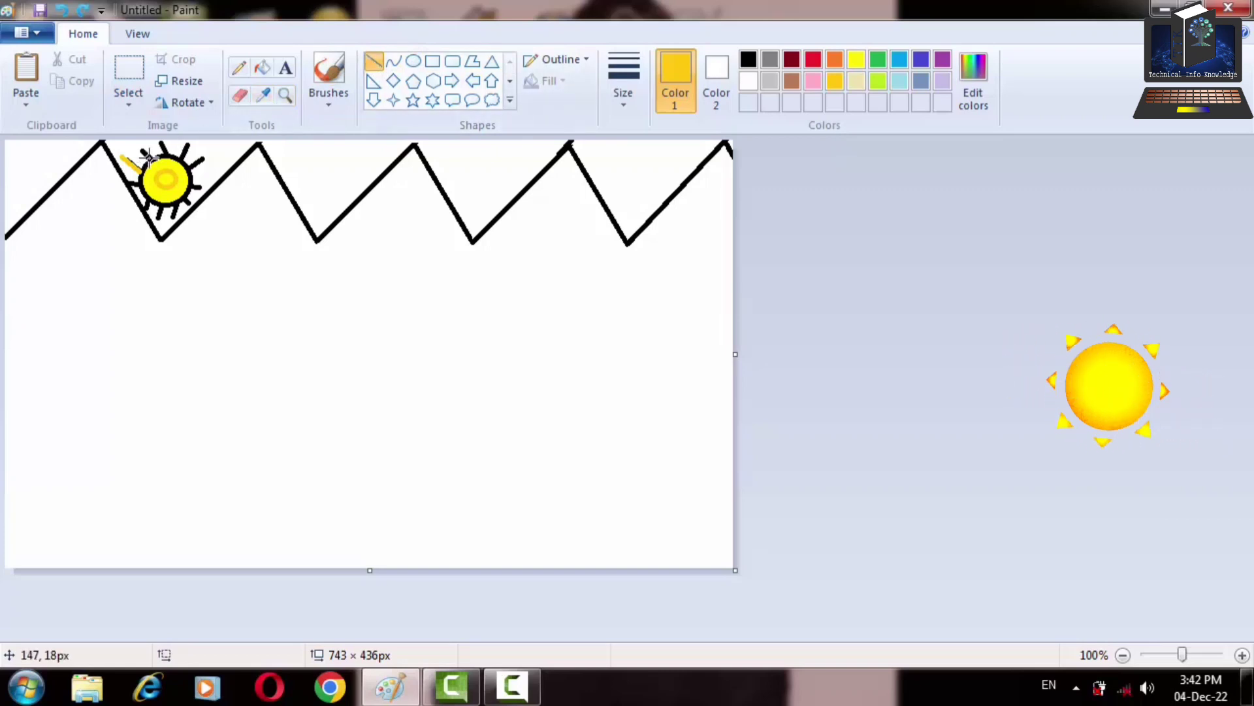
pyautogui.moveTo(149, 159); pyautogui.dragTo(137, 145)
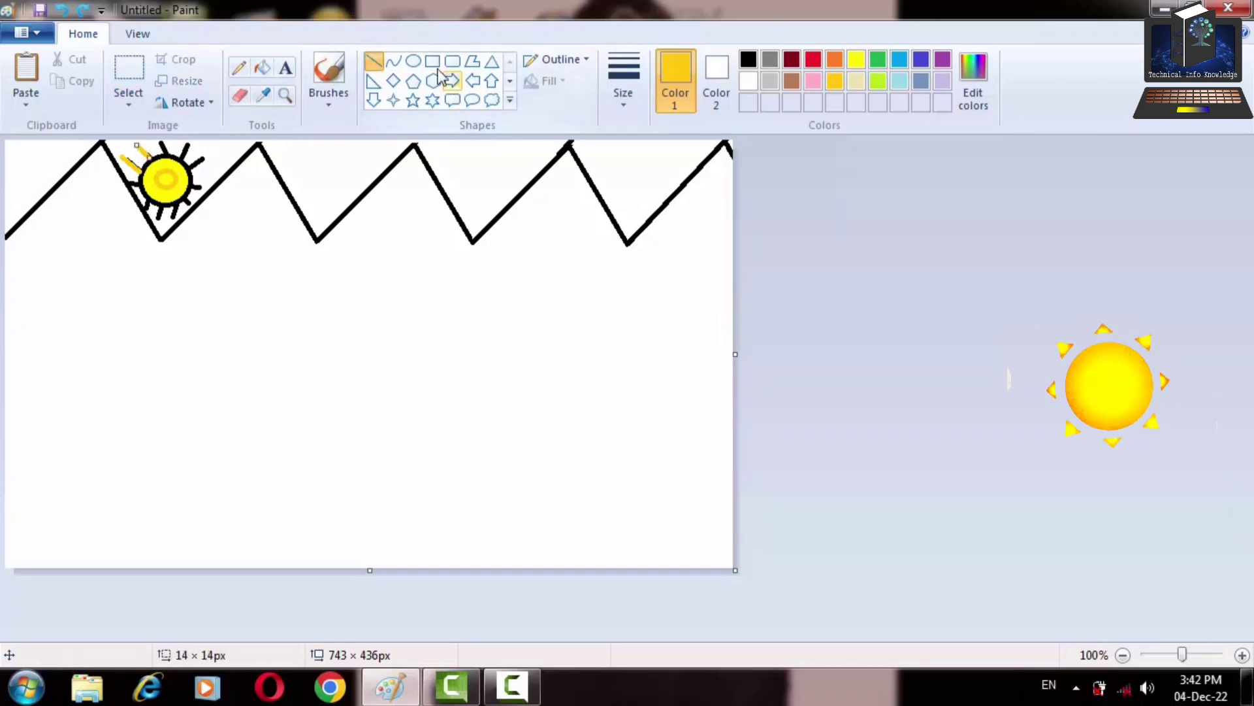
pyautogui.click(96, 152)
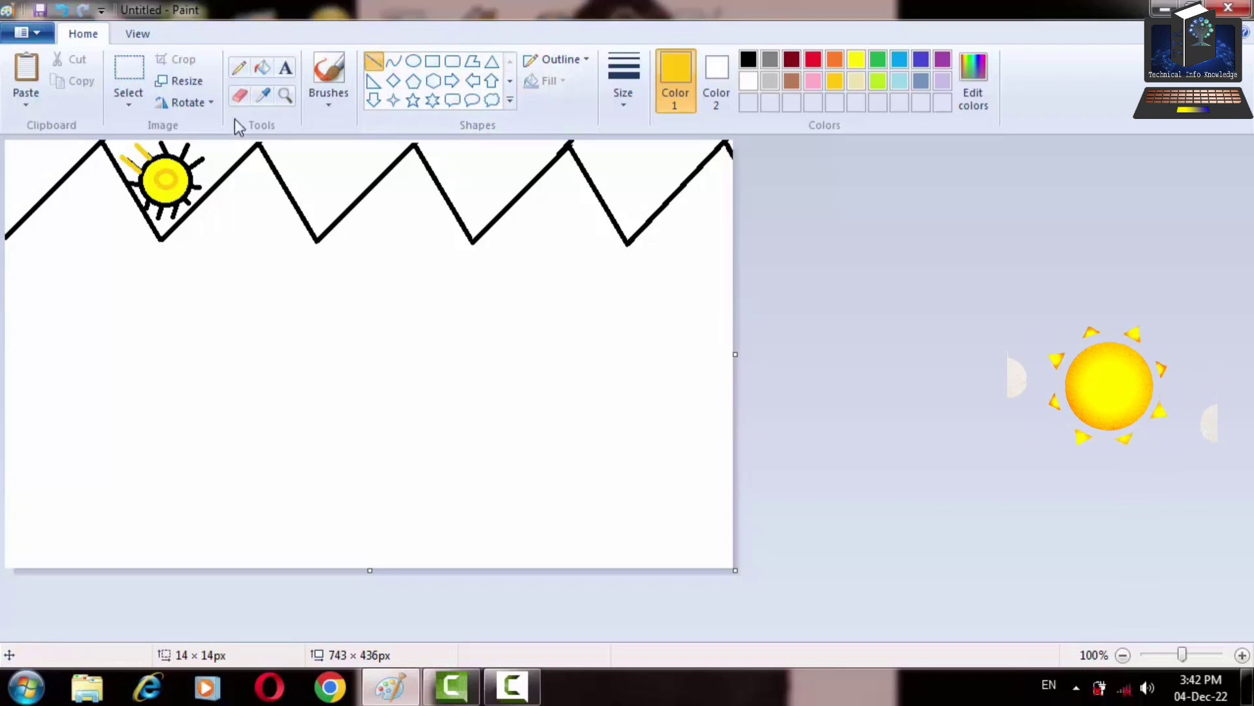
pyautogui.moveTo(168, 154); pyautogui.dragTo(153, 132)
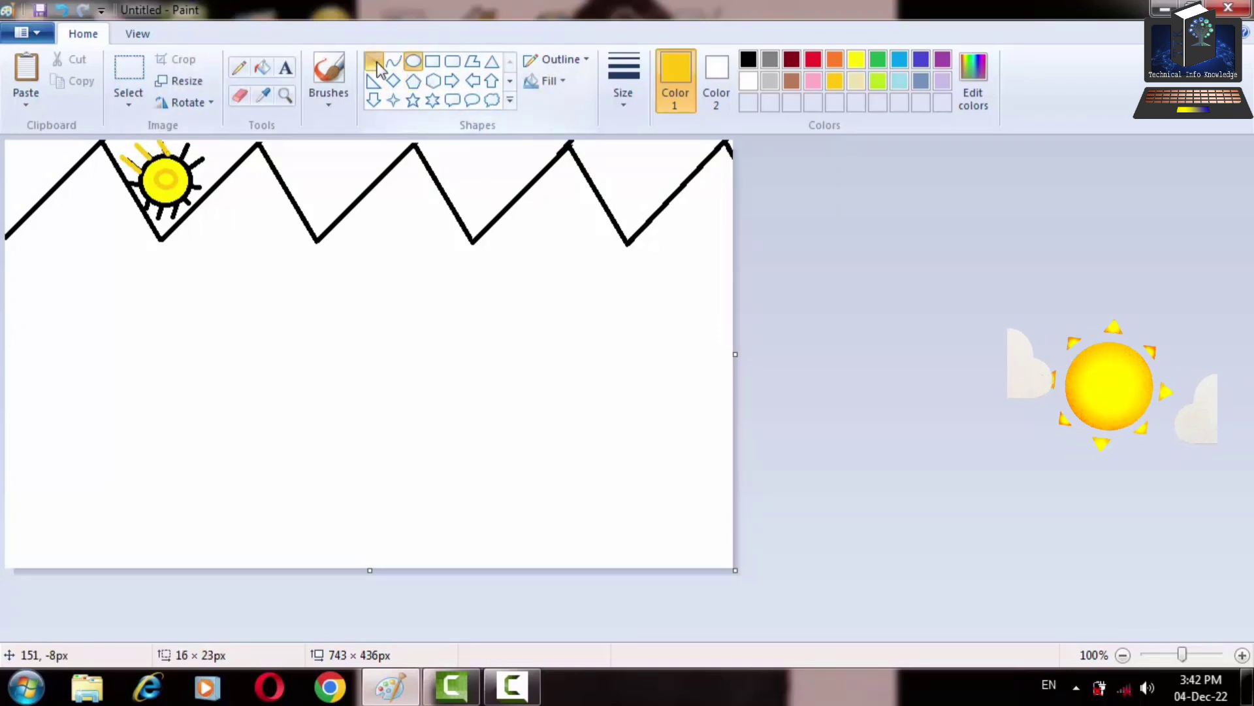
pyautogui.moveTo(181, 157); pyautogui.dragTo(195, 133)
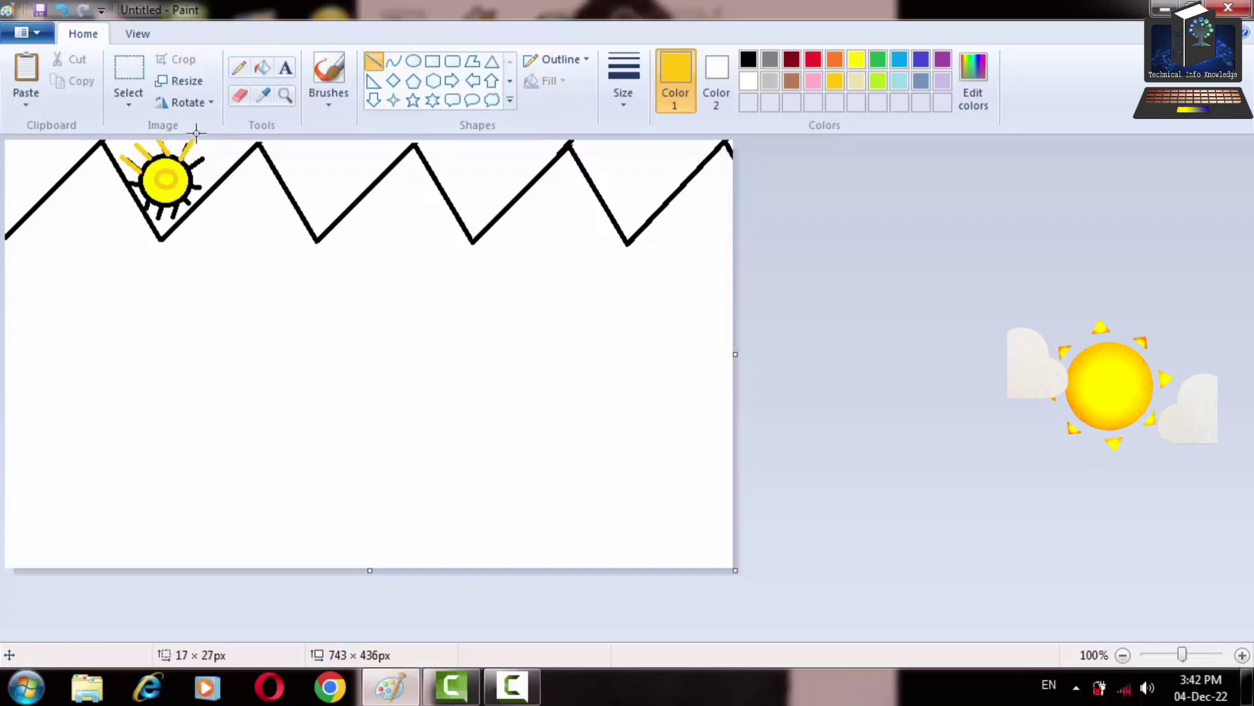
pyautogui.click(377, 64)
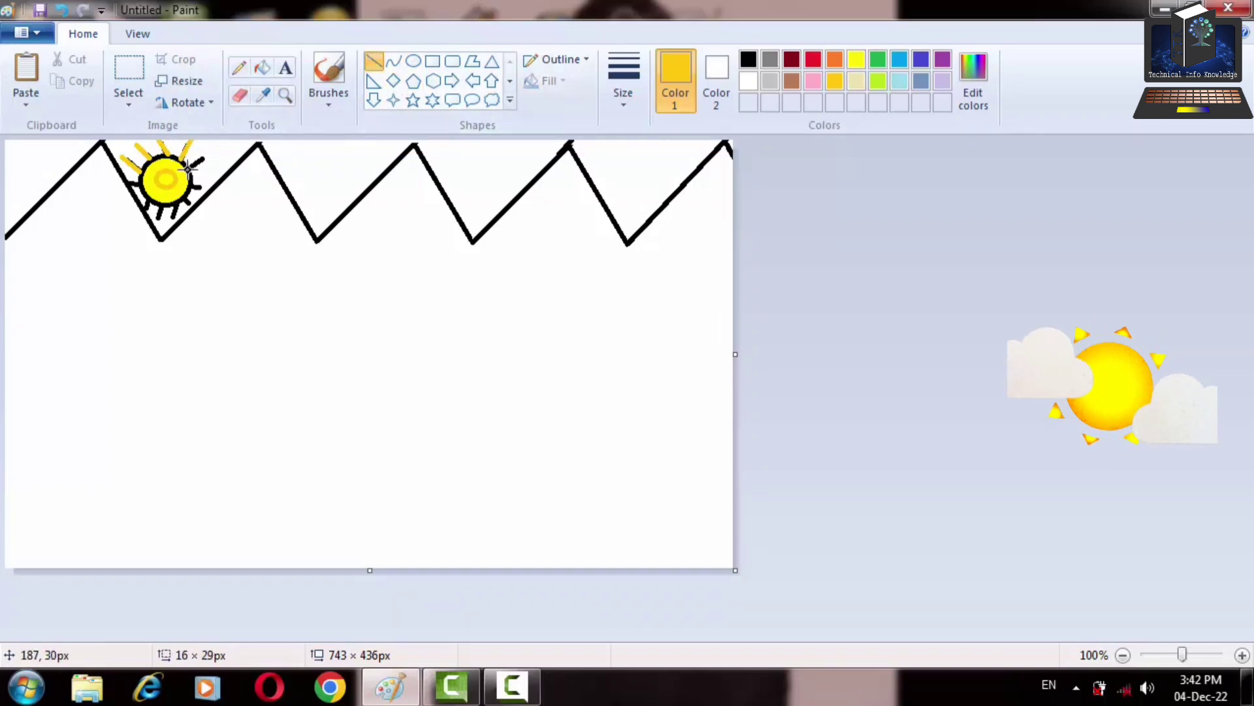
pyautogui.moveTo(188, 168)
pyautogui.mouseDown()
pyautogui.moveTo(219, 148)
pyautogui.moveTo(207, 186)
pyautogui.mouseUp()
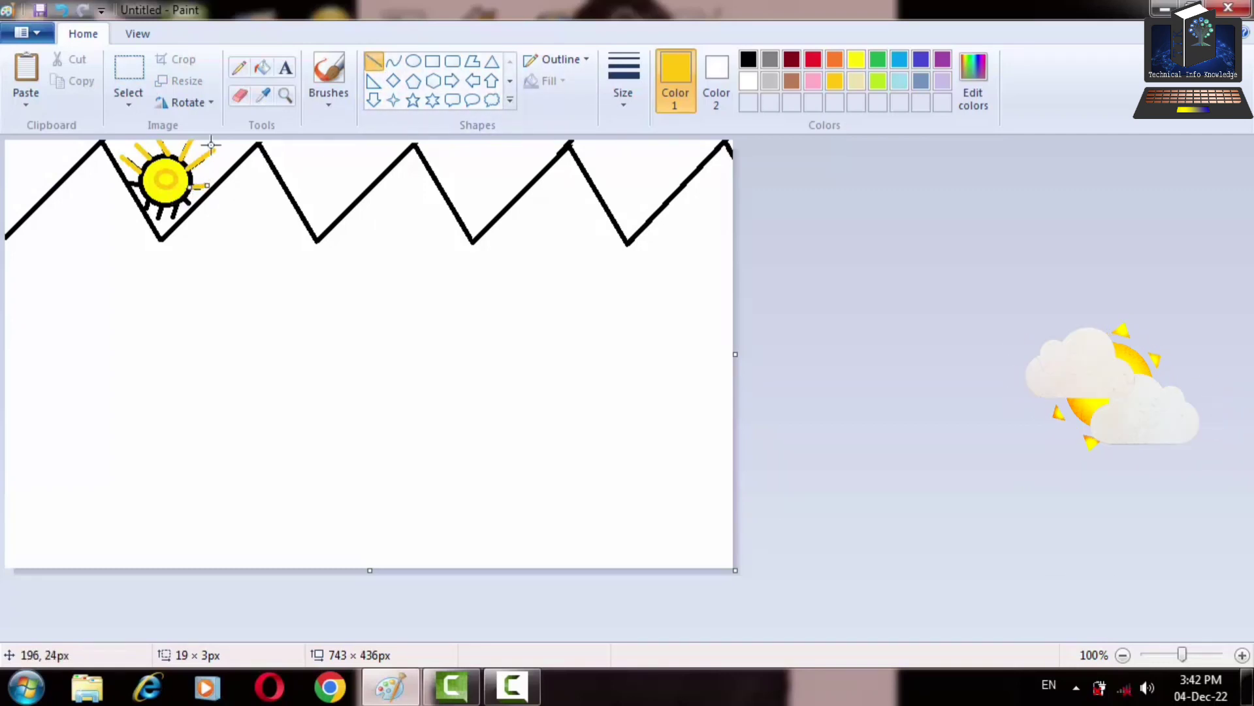
# Trace the sun's left ray and the three rays along its lower-left and bottom edge with gold lines, about 6 to 13 px long
pyautogui.click(136, 185)
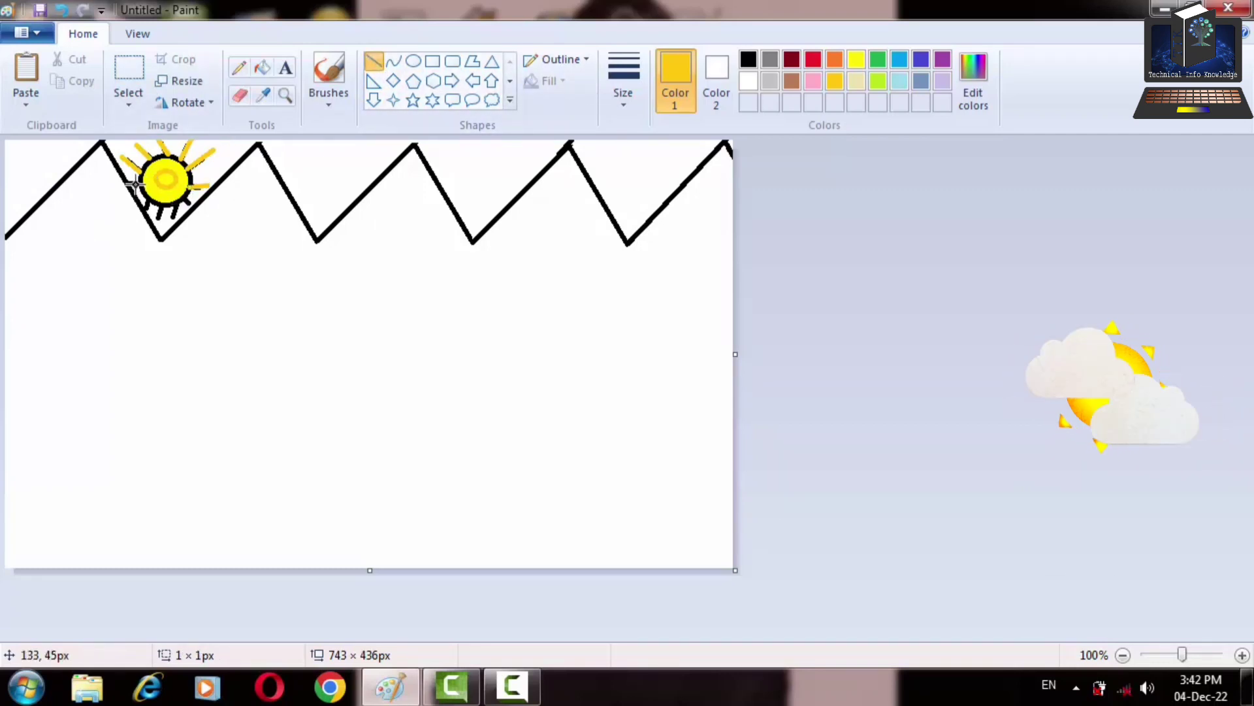
pyautogui.click(387, 65)
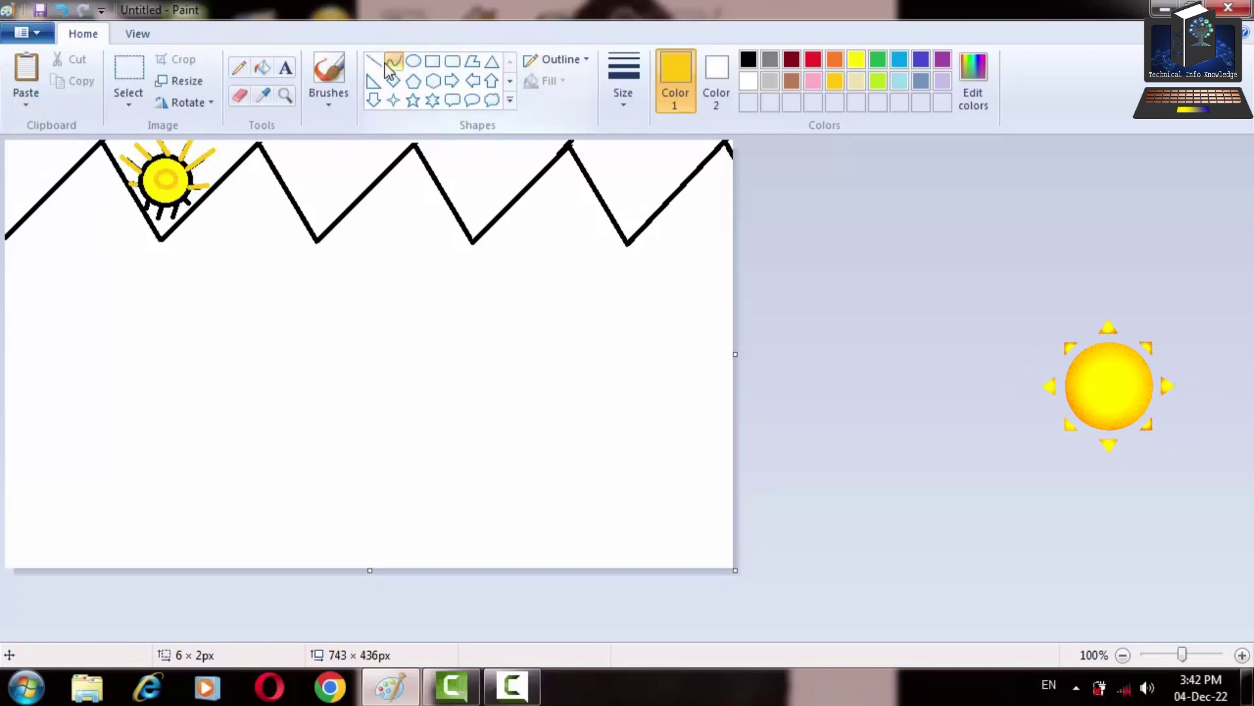
pyautogui.click(372, 64)
pyautogui.moveTo(145, 199); pyautogui.dragTo(145, 207)
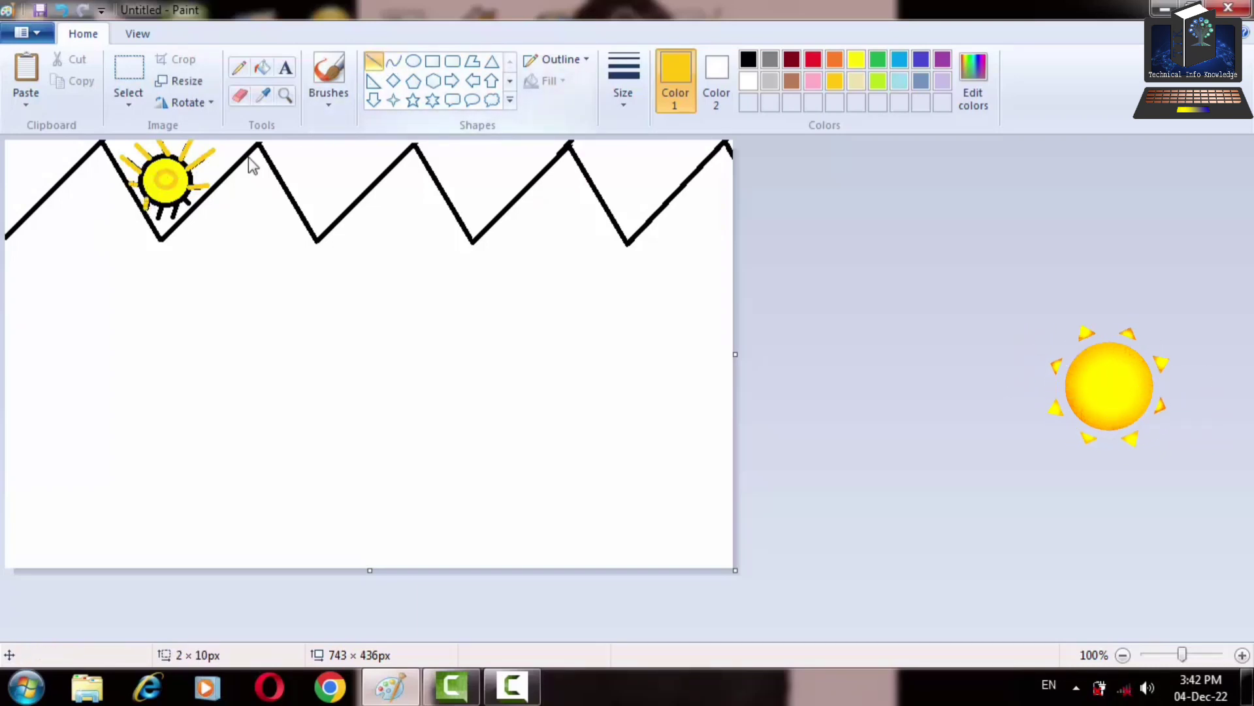
pyautogui.moveTo(157, 212); pyautogui.dragTo(158, 221)
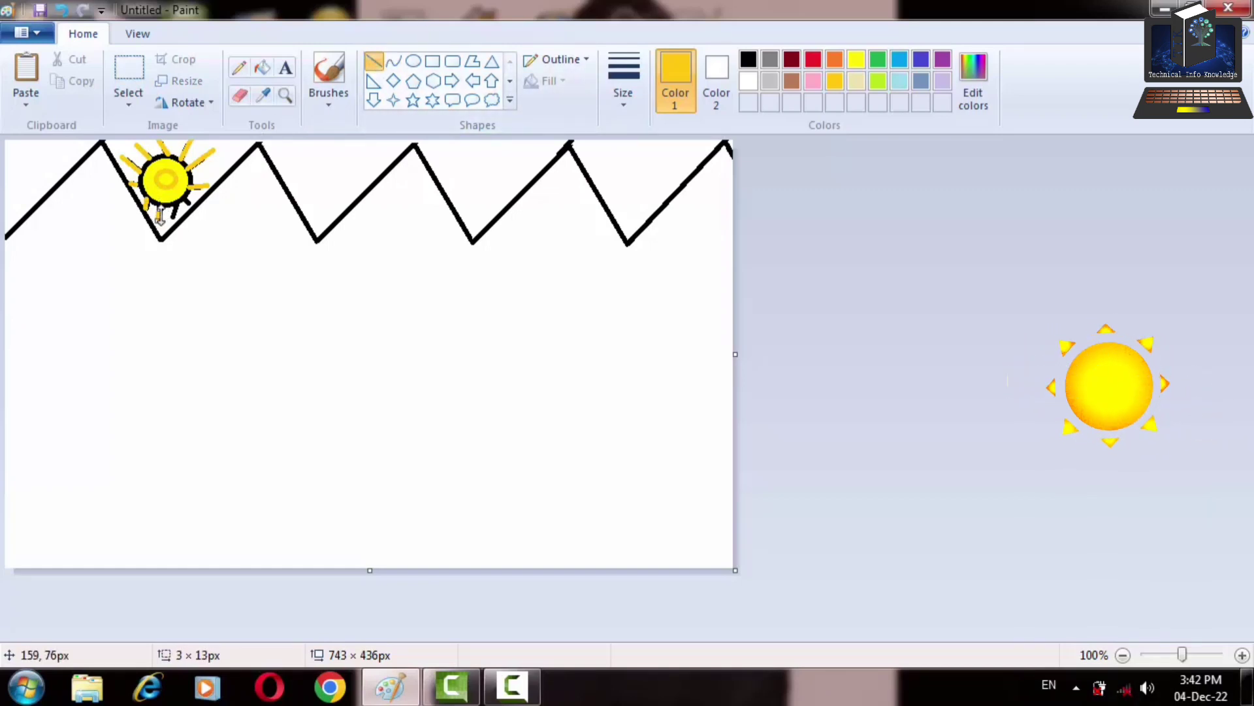
pyautogui.moveTo(177, 203); pyautogui.dragTo(177, 209)
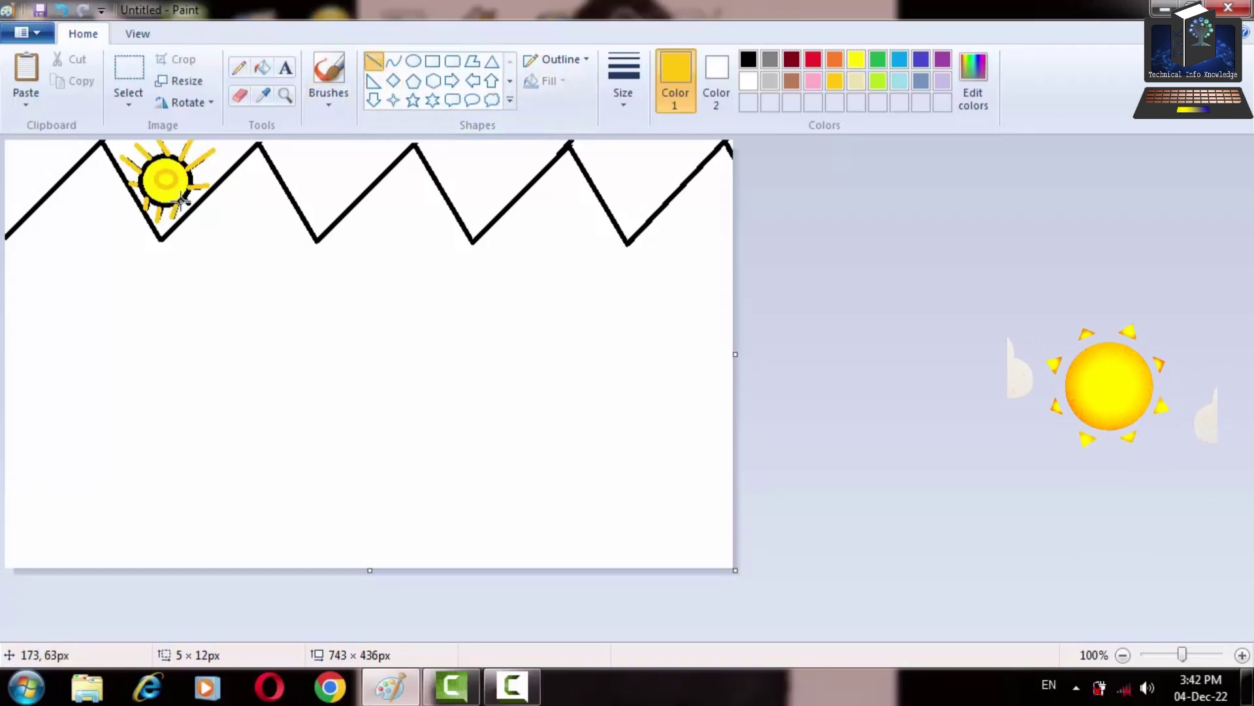
# Trace the sun's lower-right ray with a gold line about 8 × 8 px and cover its black outline with a gold oval about 51 × 51 px
pyautogui.moveTo(183, 199); pyautogui.dragTo(189, 206)
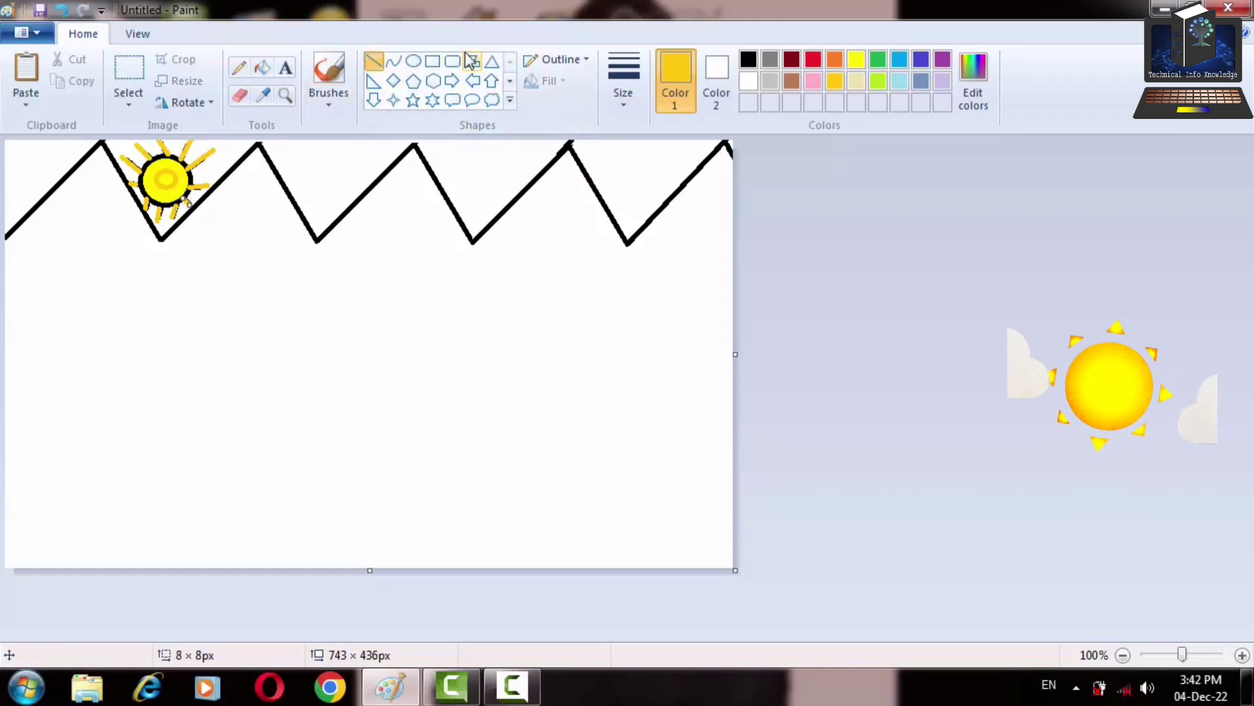
pyautogui.click(413, 61)
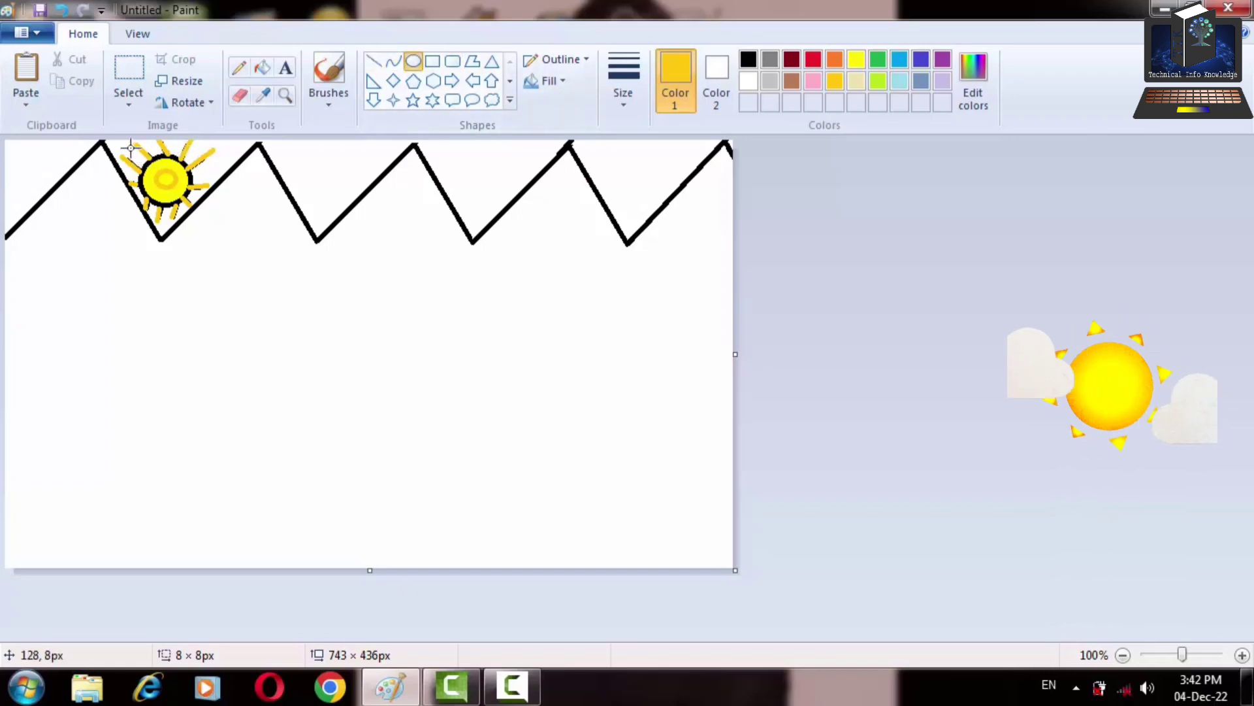
pyautogui.moveTo(131, 147); pyautogui.dragTo(191, 203)
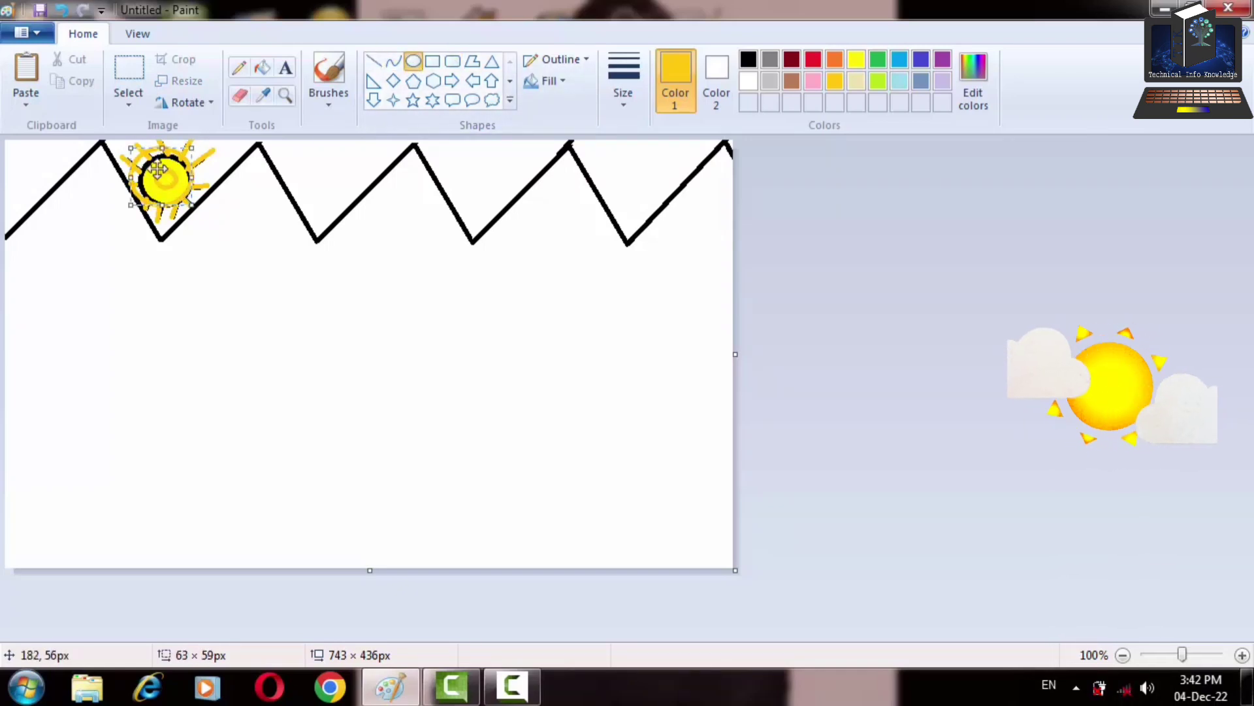
pyautogui.moveTo(128, 145); pyautogui.dragTo(190, 183)
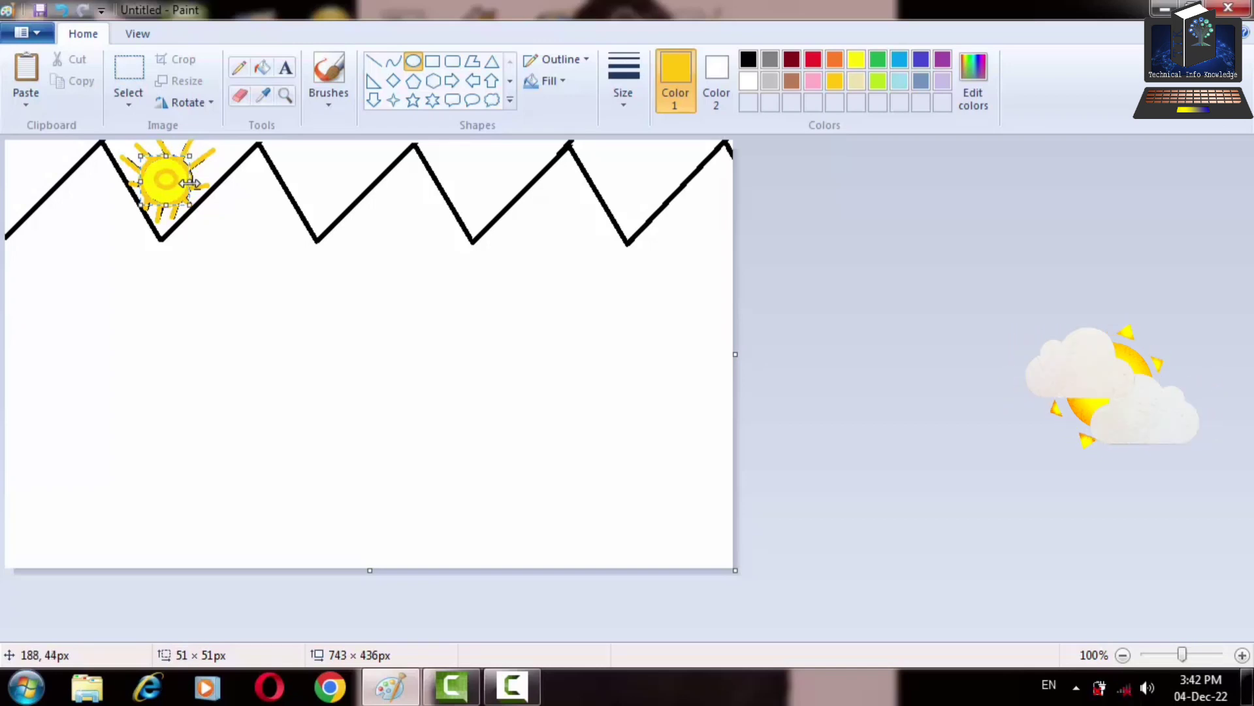
pyautogui.click(359, 167)
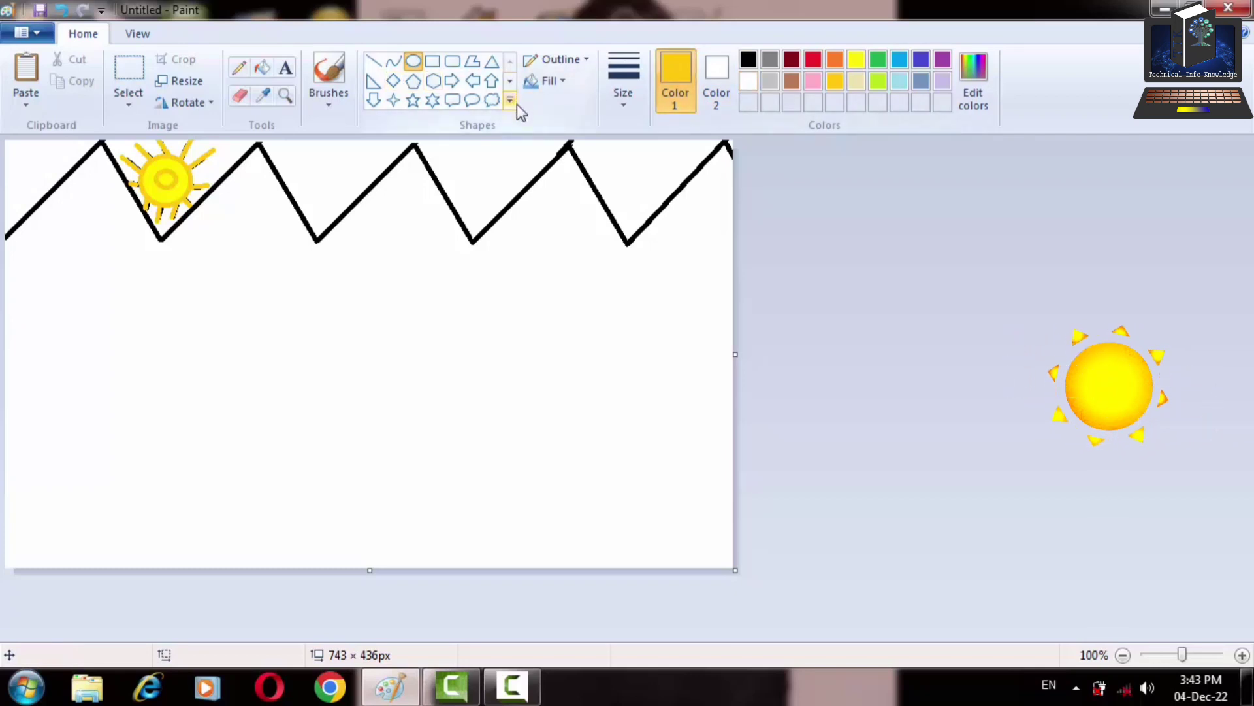
# Draw gold cloud callouts between the mountains: one in the second valley, two stacked in the third and one in the fourth
pyautogui.click(491, 99)
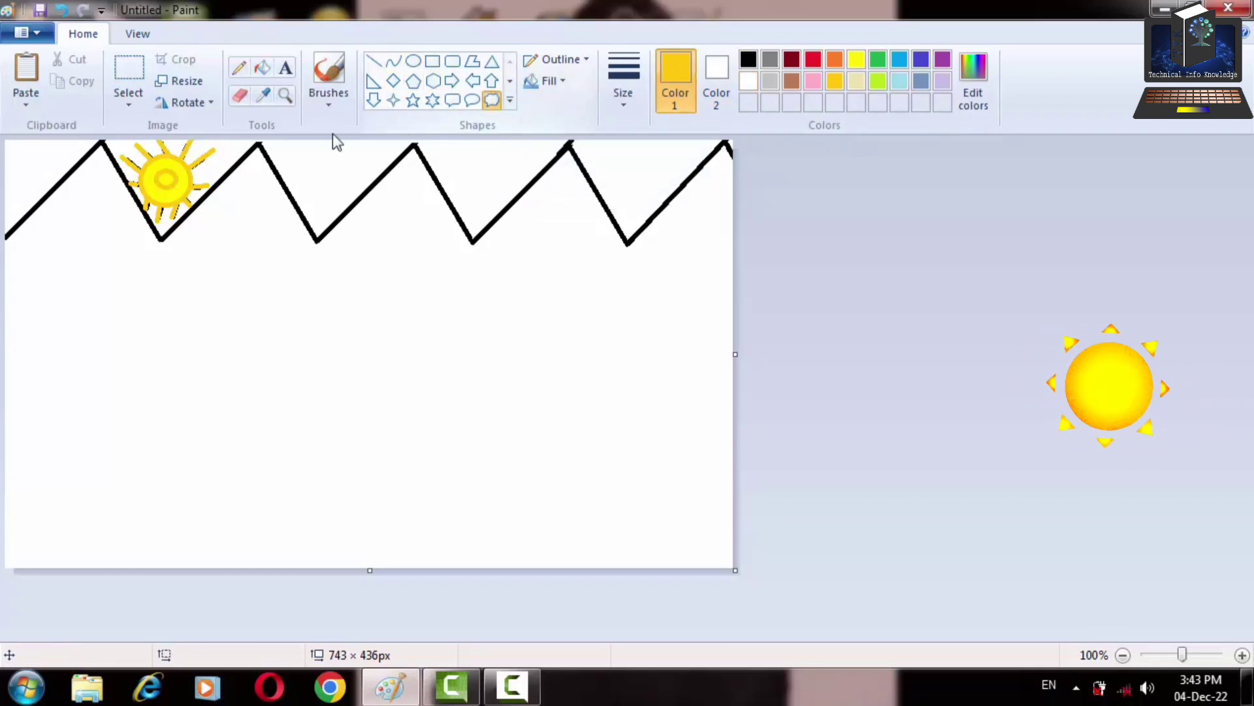
pyautogui.moveTo(296, 161); pyautogui.dragTo(369, 195)
pyautogui.moveTo(462, 156); pyautogui.dragTo(496, 206)
pyautogui.moveTo(606, 143); pyautogui.dragTo(673, 170)
pyautogui.click(840, 200)
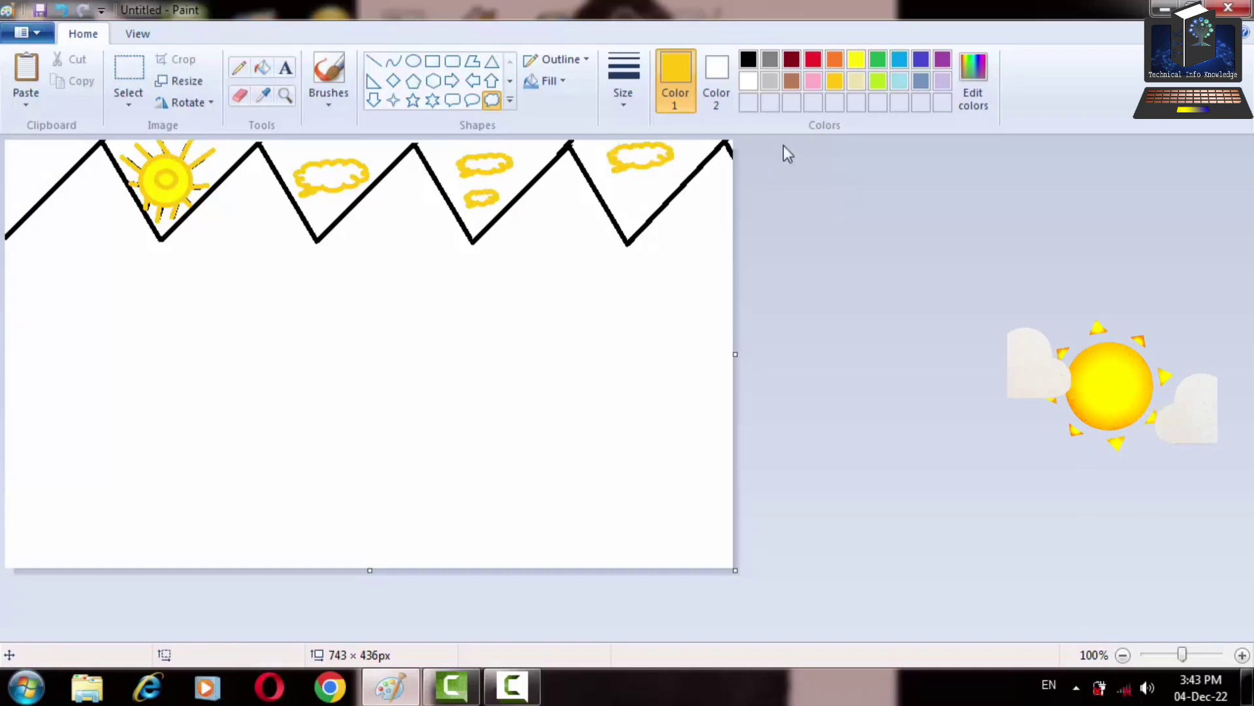
# Add a small gold oval callout overlapping the upper-left edge of the third valley's upper cloud
pyautogui.click(471, 101)
pyautogui.click(509, 100)
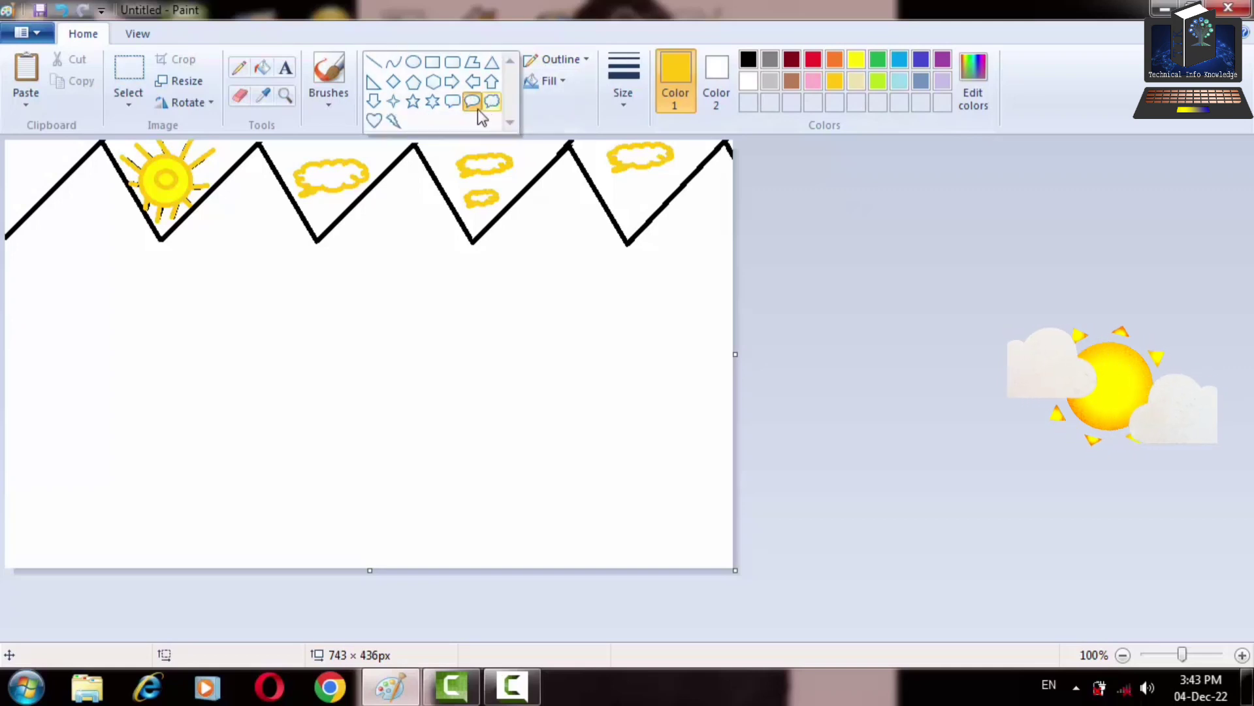
pyautogui.click(493, 104)
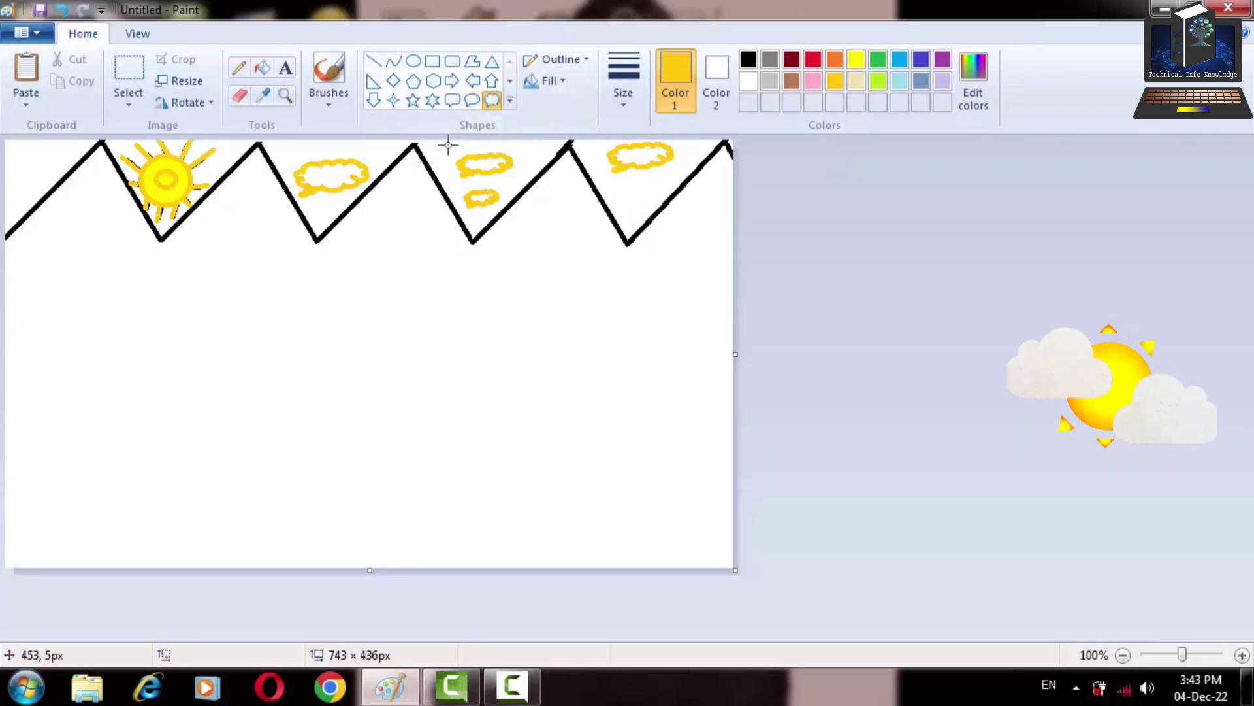
pyautogui.click(471, 101)
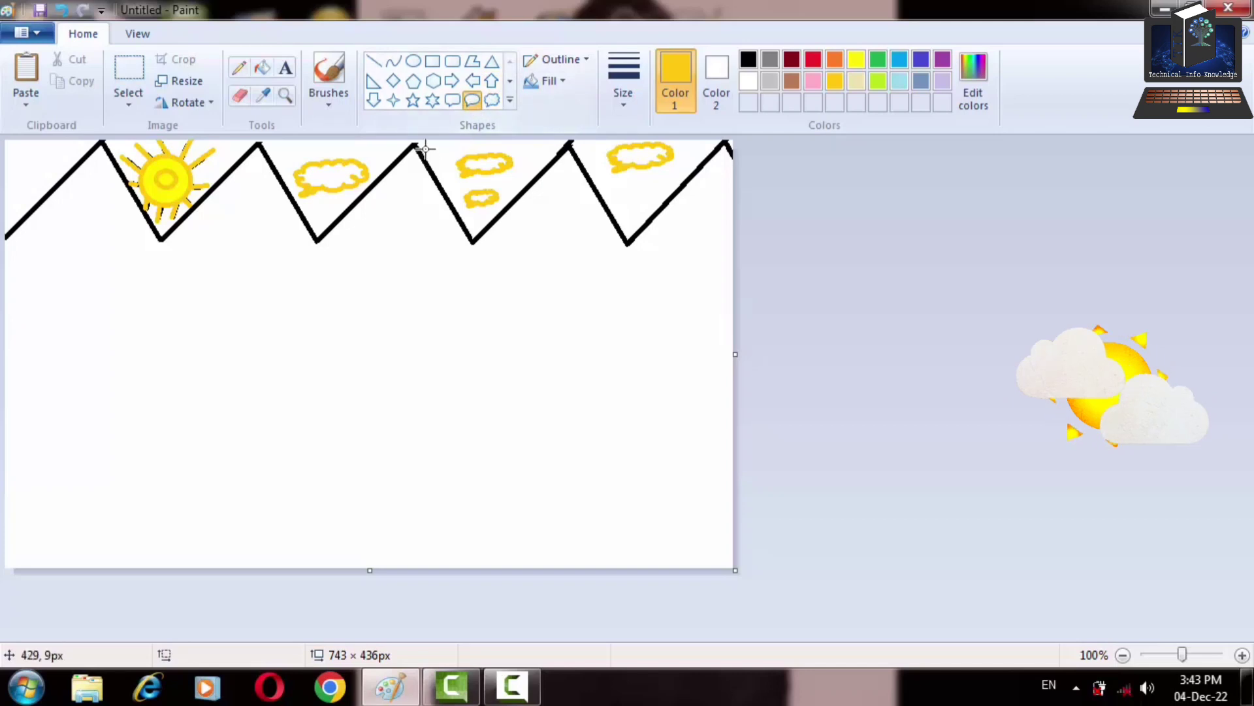
pyautogui.moveTo(435, 144); pyautogui.dragTo(471, 159)
pyautogui.click(531, 163)
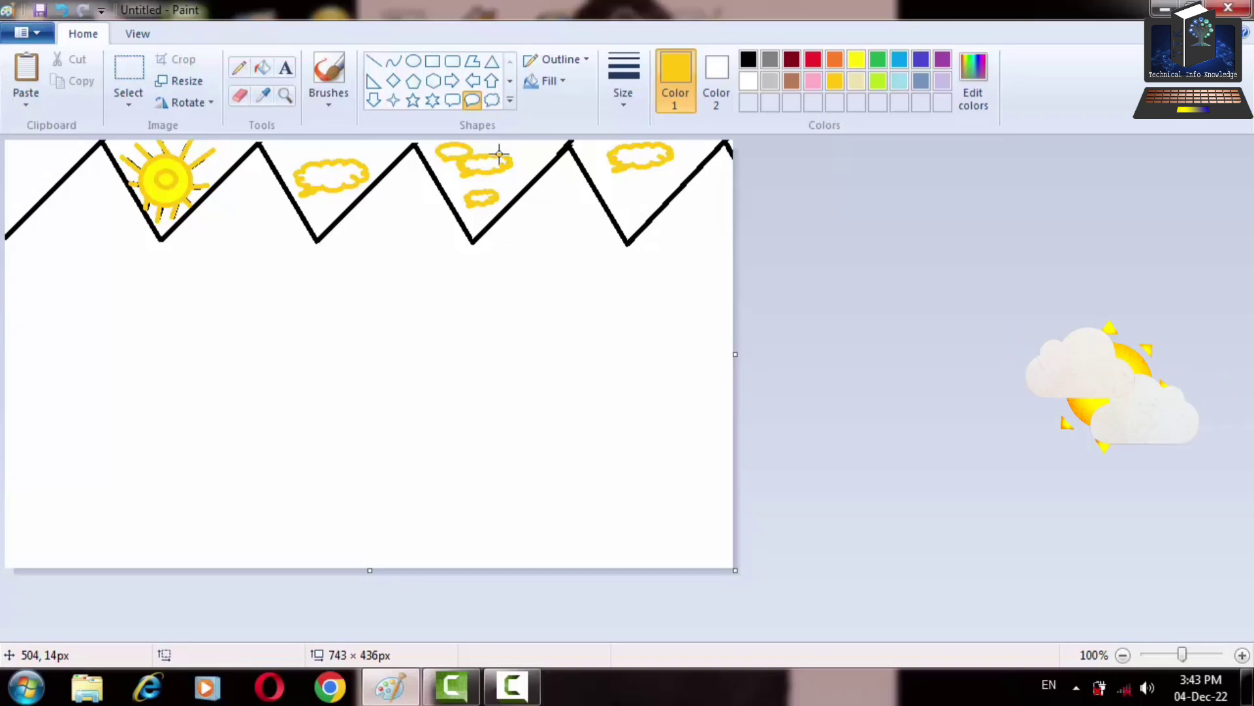
# Recolour the second valley's and upper third valley's cloud outlines light turquoise, the lower small cloud's outline turquoise, and the whole fourth valley's cloud turquoise
pyautogui.click(901, 87)
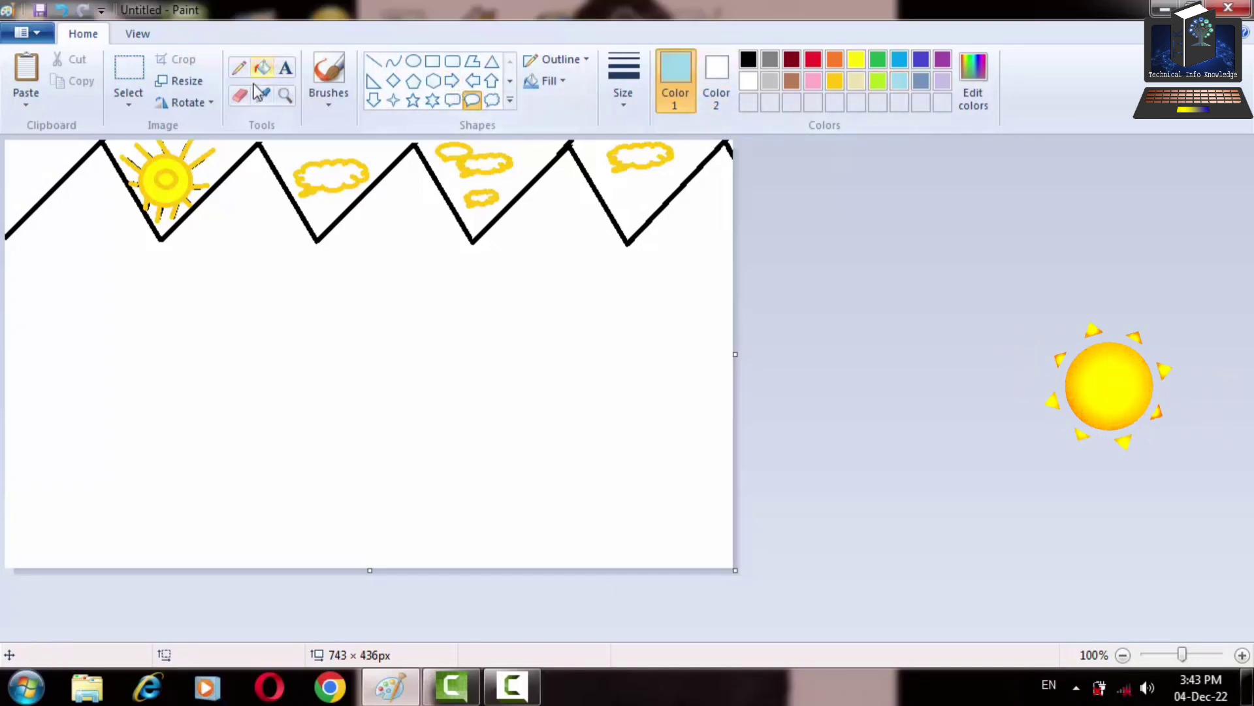
pyautogui.click(263, 67)
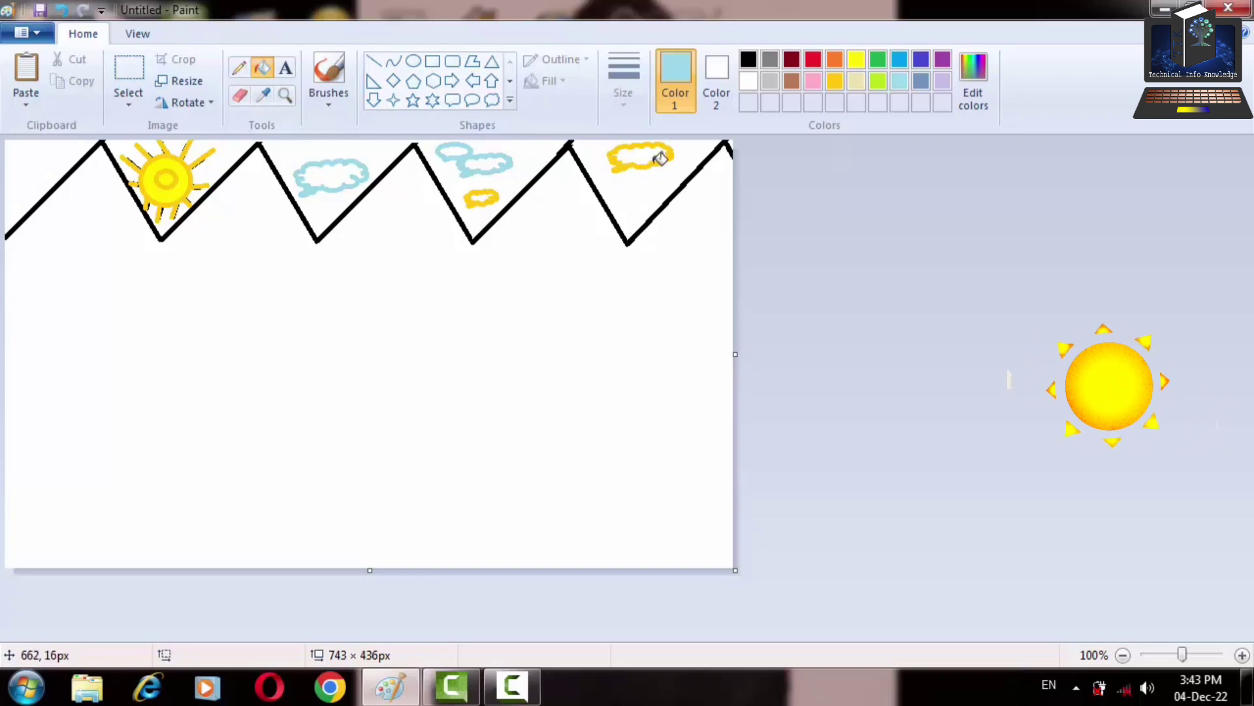
pyautogui.click(900, 59)
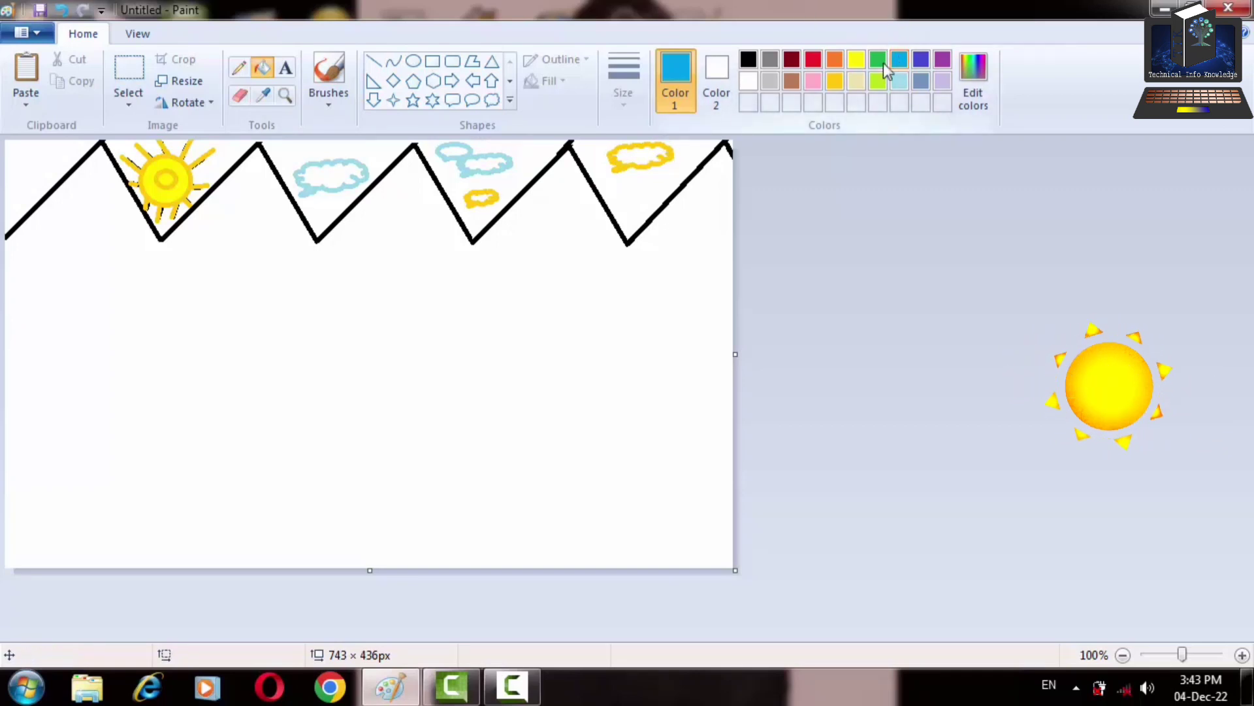
pyautogui.click(487, 193)
pyautogui.click(633, 155)
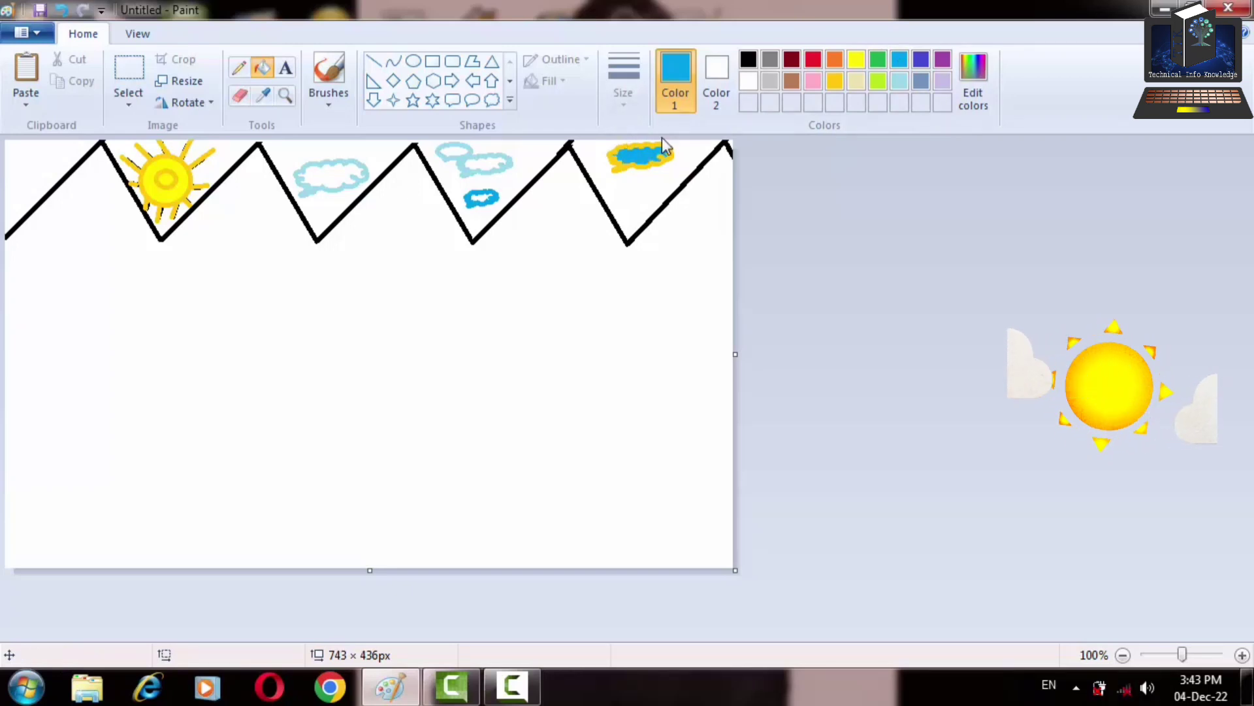
pyautogui.click(622, 148)
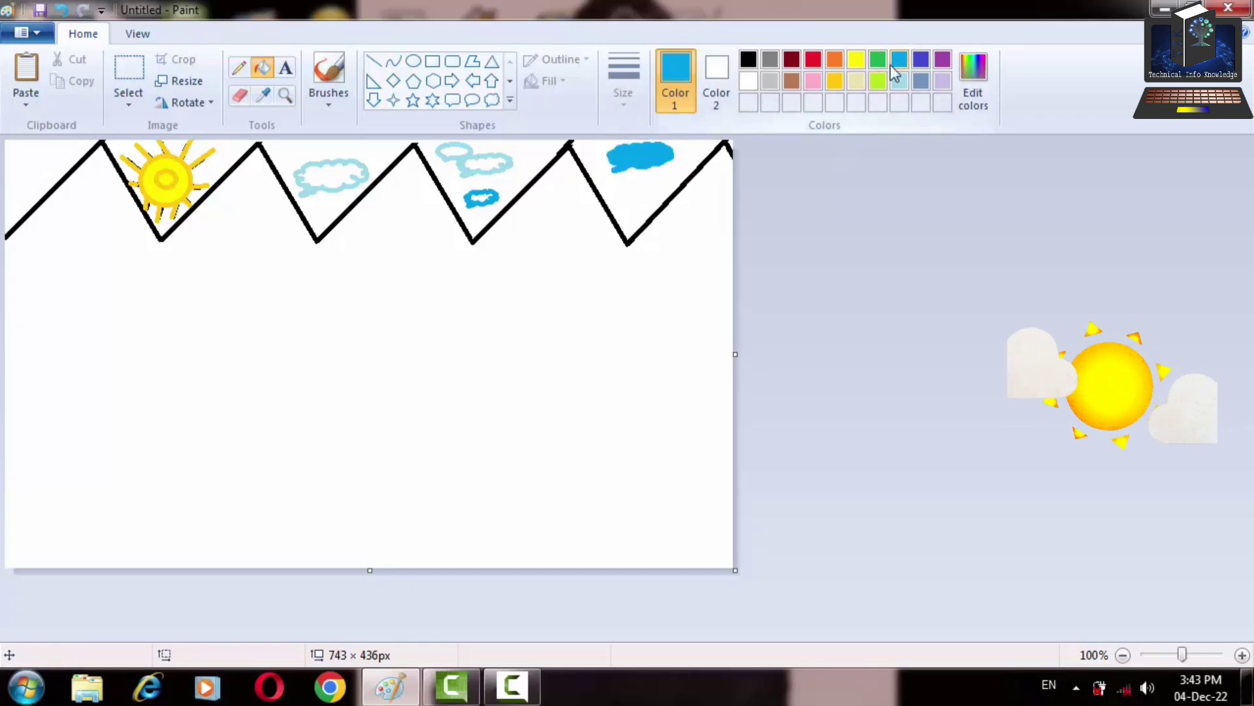
# Mix a custom light blue (red 70, green 200, blue 255) and fill the insides of the clouds in the second and third valleys with it
pyautogui.click(974, 80)
pyautogui.moveTo(834, 306); pyautogui.dragTo(834, 273)
pyautogui.click(450, 475)
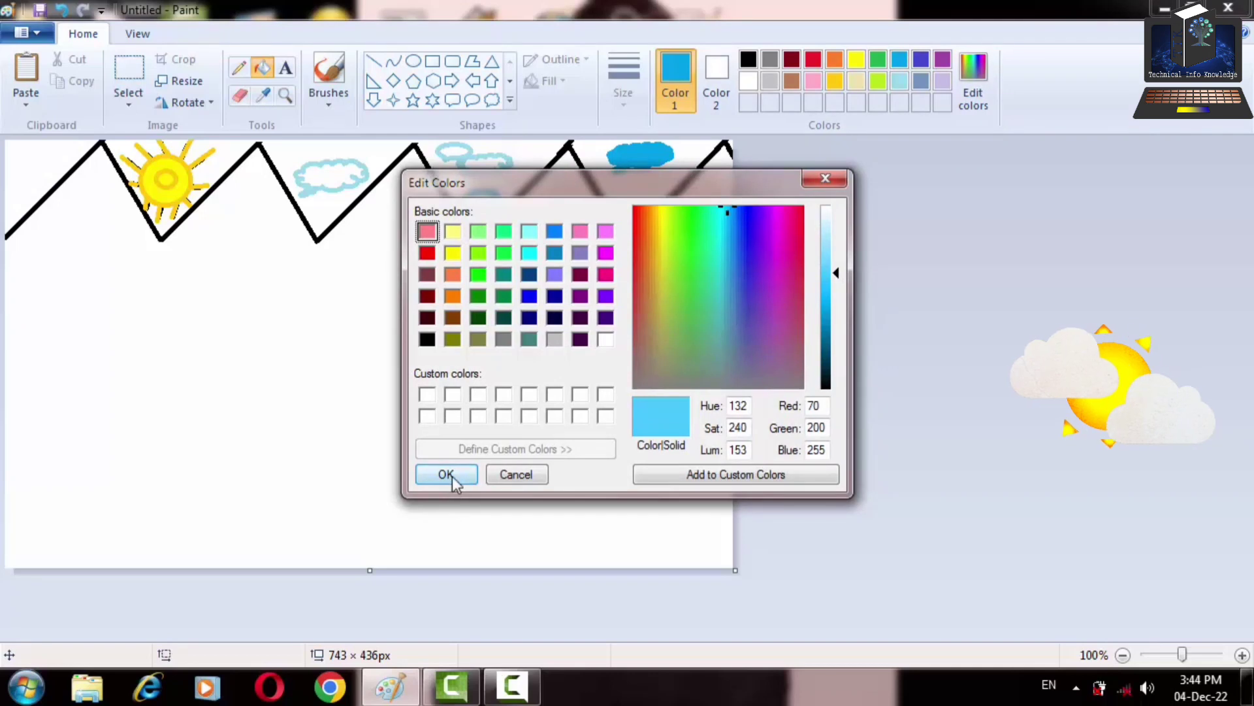
pyautogui.click(350, 164)
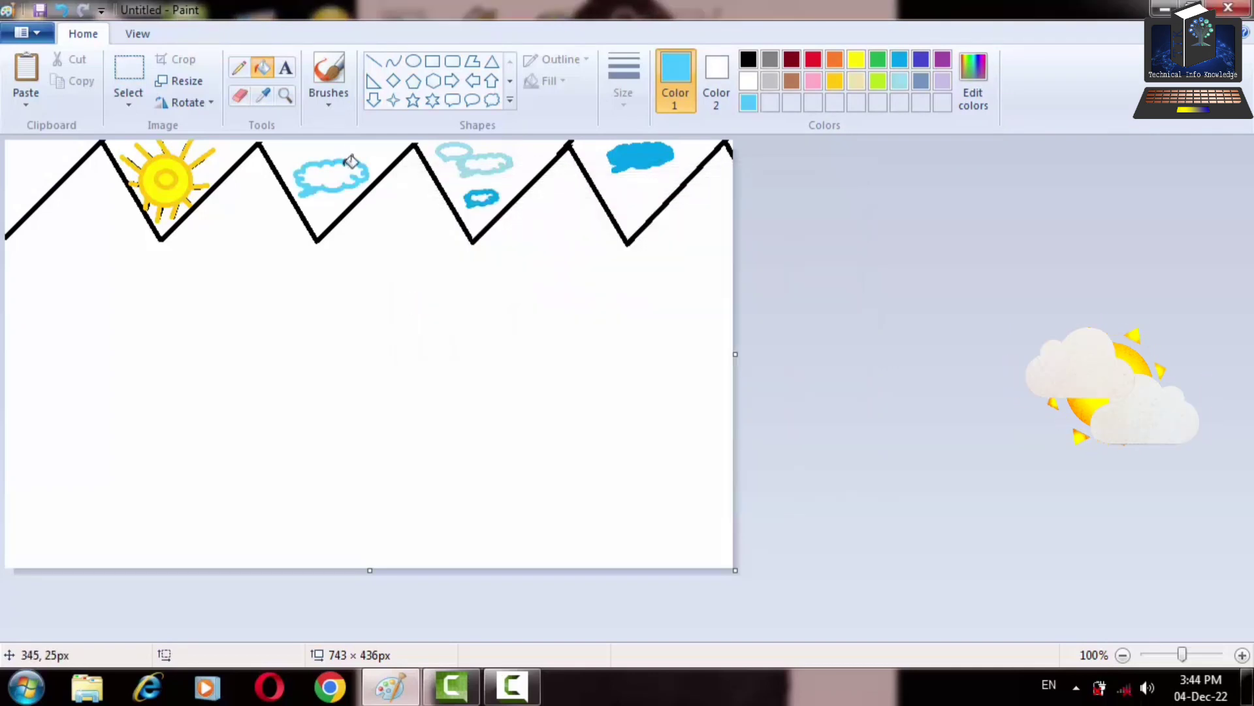
pyautogui.hotkey('ctrl', 'z')
pyautogui.click(341, 167)
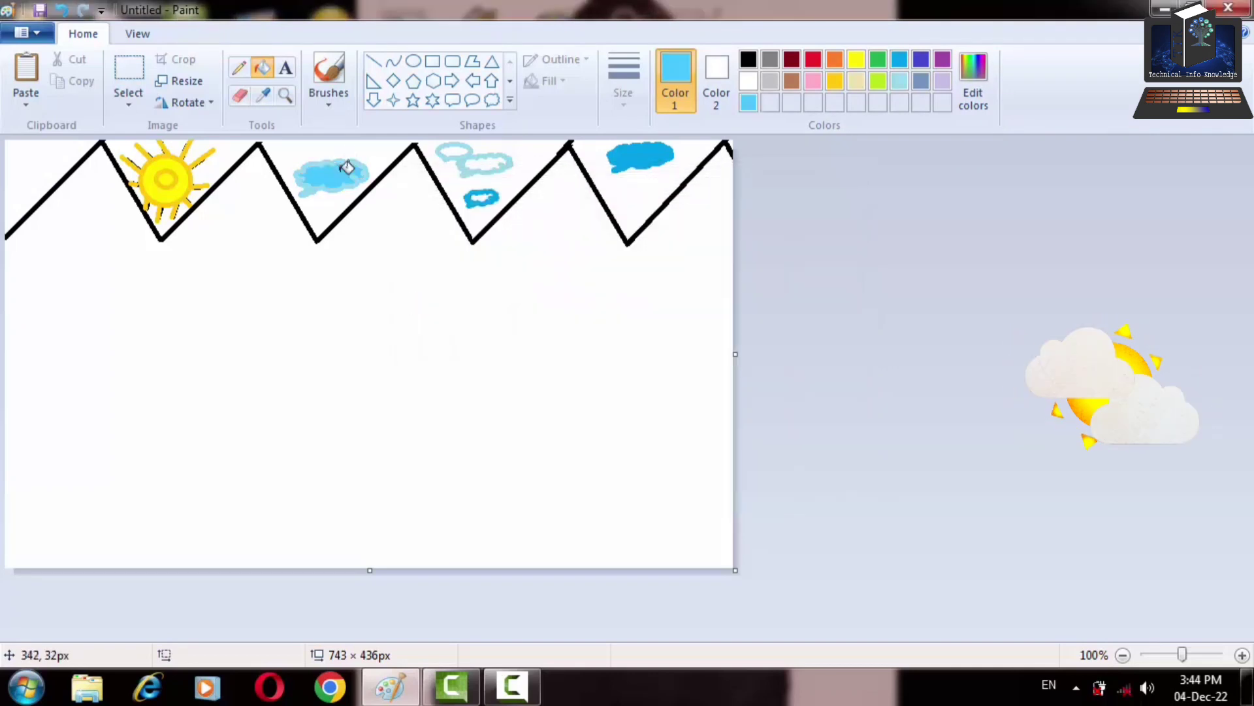
pyautogui.click(483, 163)
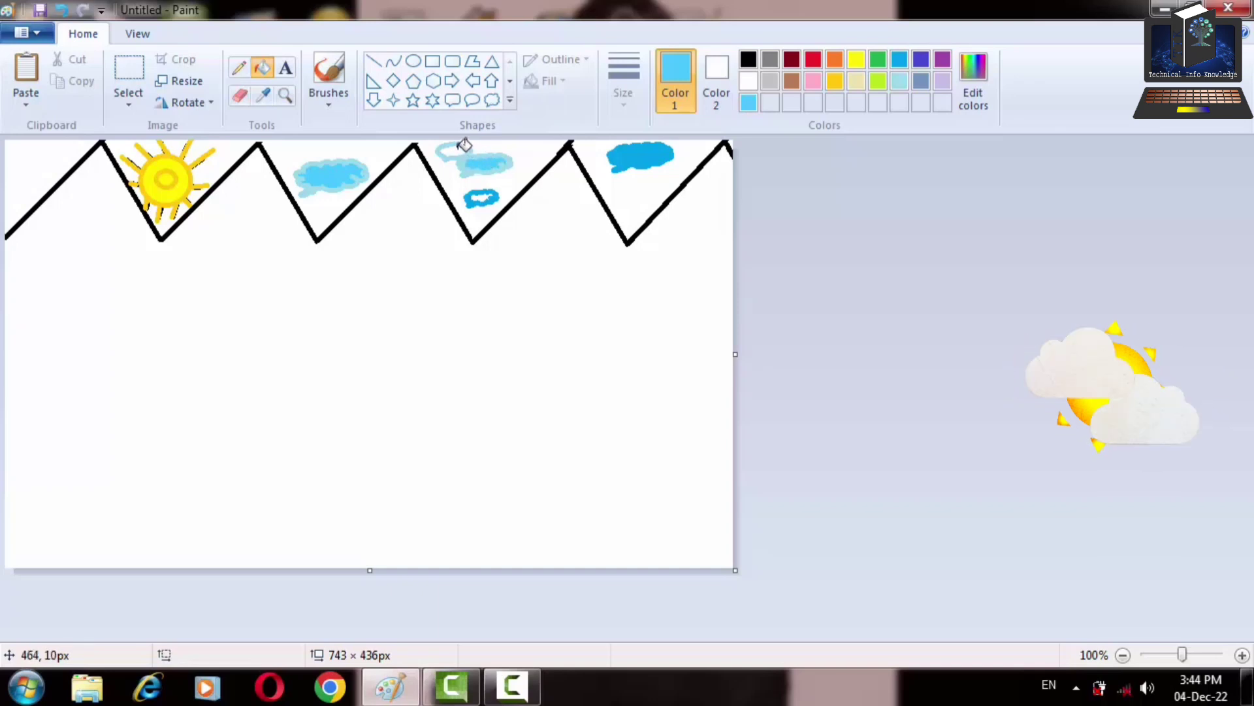
pyautogui.click(454, 150)
pyautogui.click(482, 198)
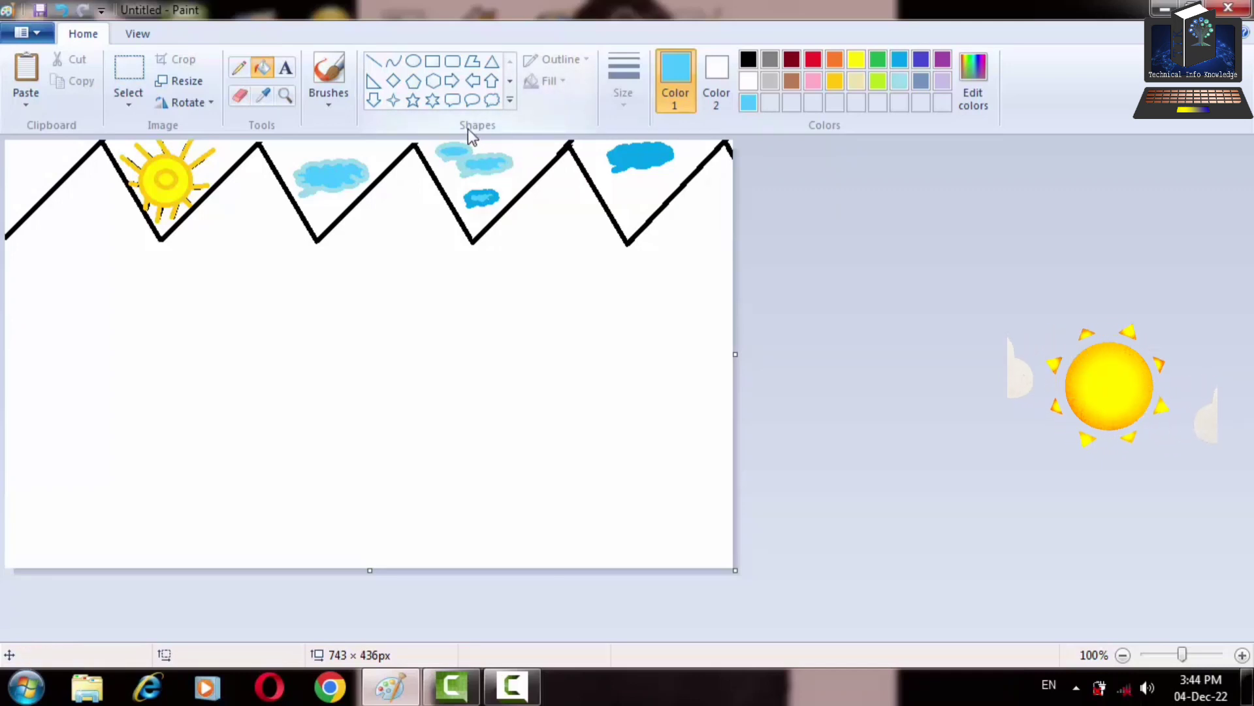
# Try a downward-bending black curve about 45 × 20 px below the first mountain's left slope, and undo it
pyautogui.click(395, 60)
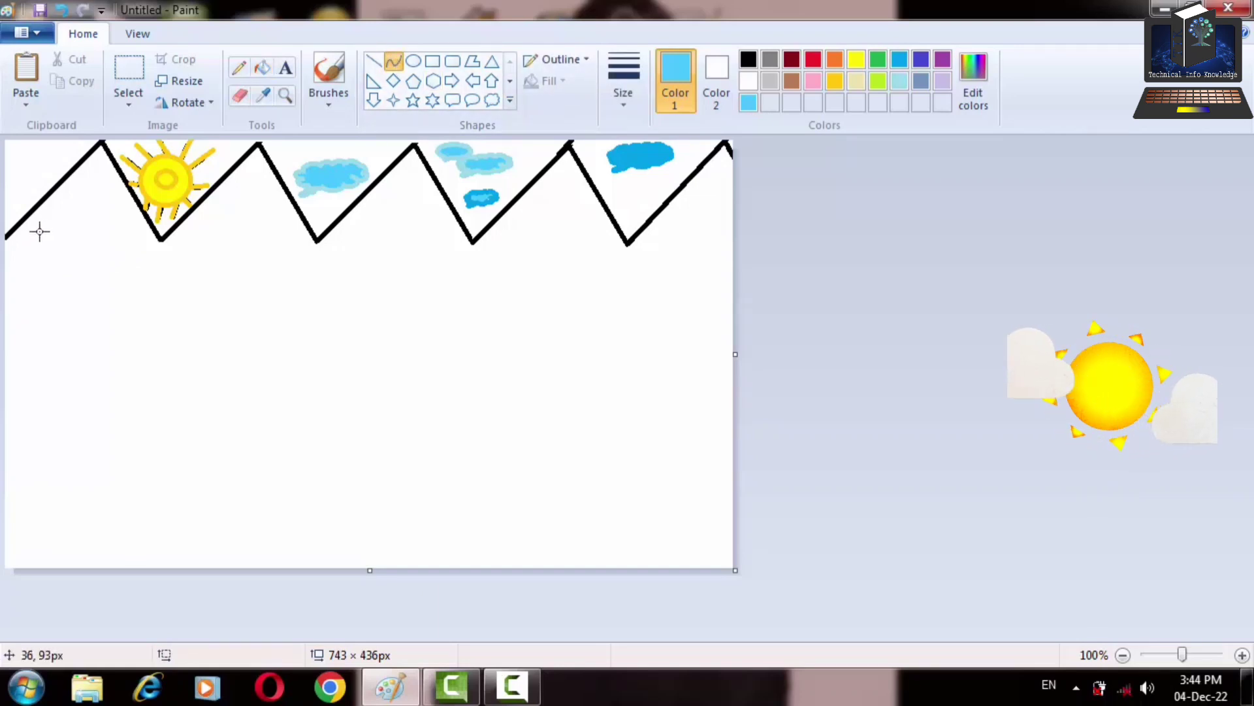
pyautogui.moveTo(40, 231); pyautogui.dragTo(77, 231)
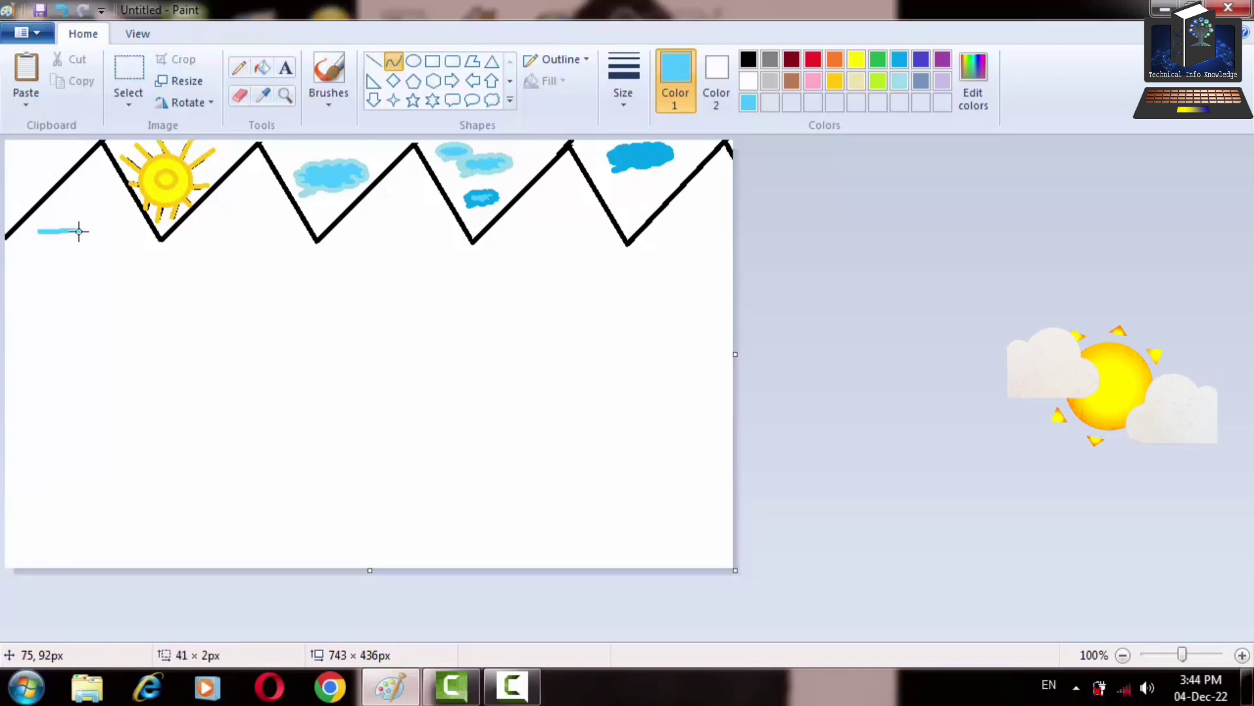
pyautogui.moveTo(78, 230); pyautogui.dragTo(80, 233)
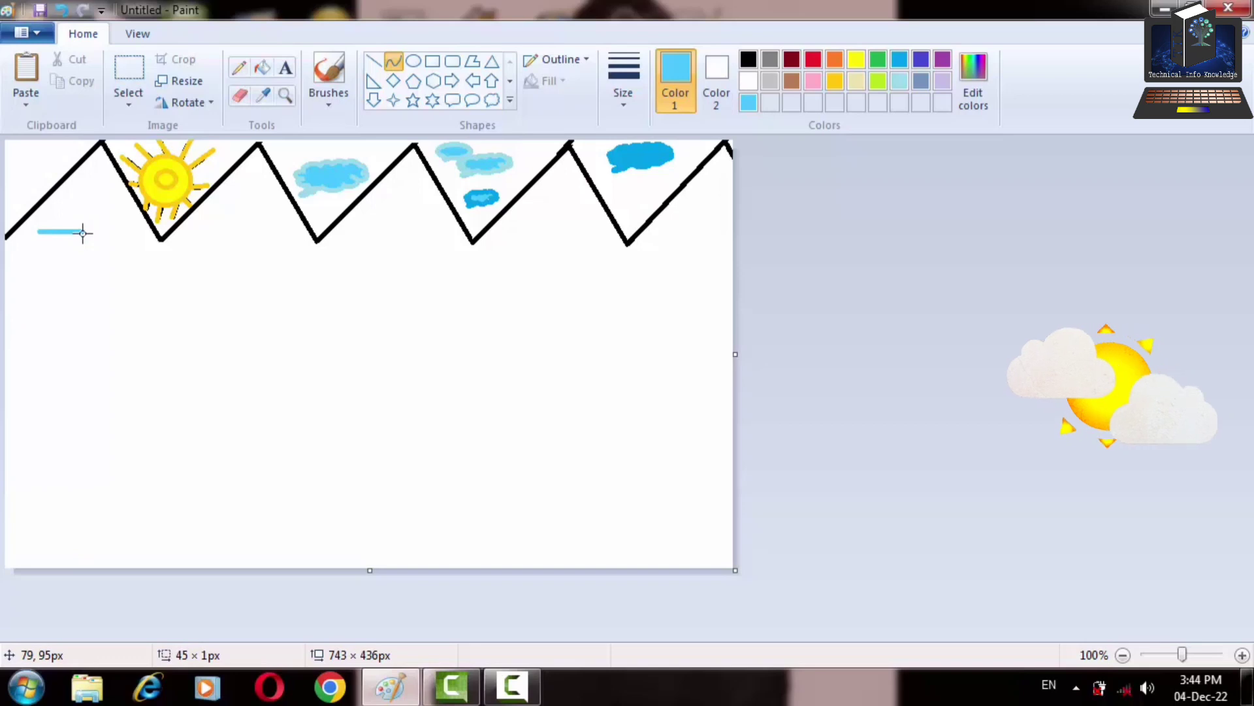
pyautogui.moveTo(82, 232); pyautogui.dragTo(85, 232)
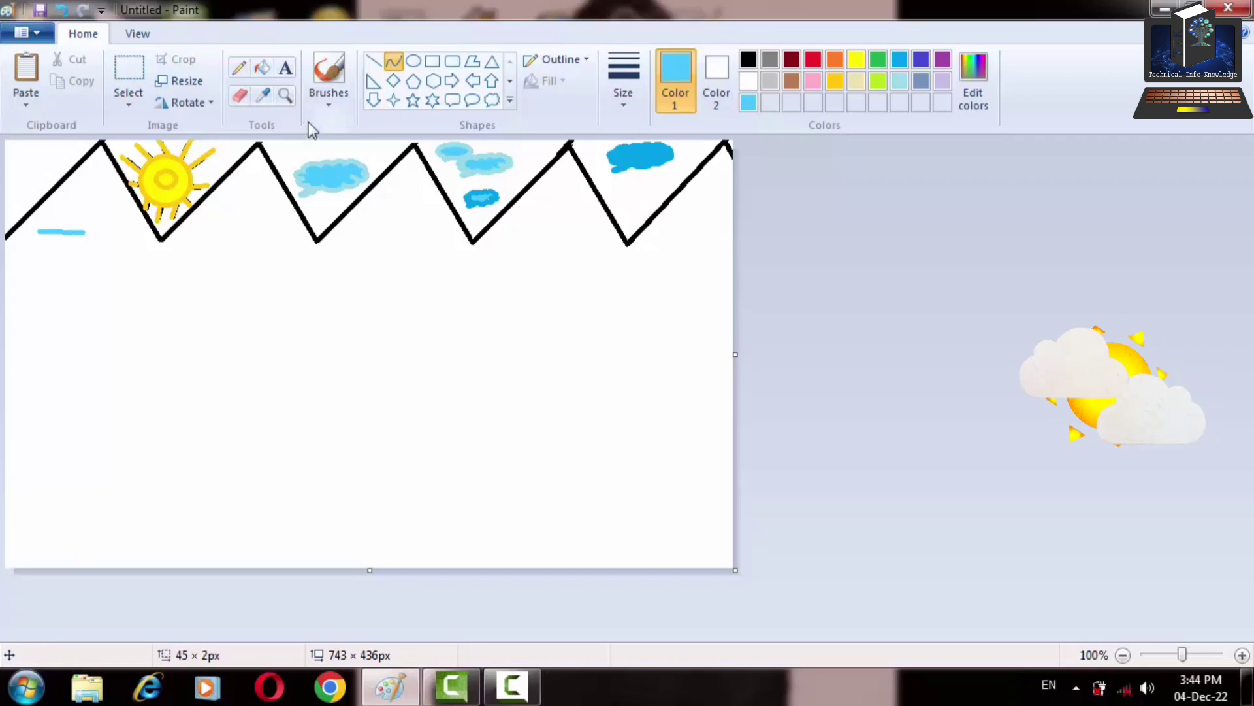
pyautogui.click(748, 60)
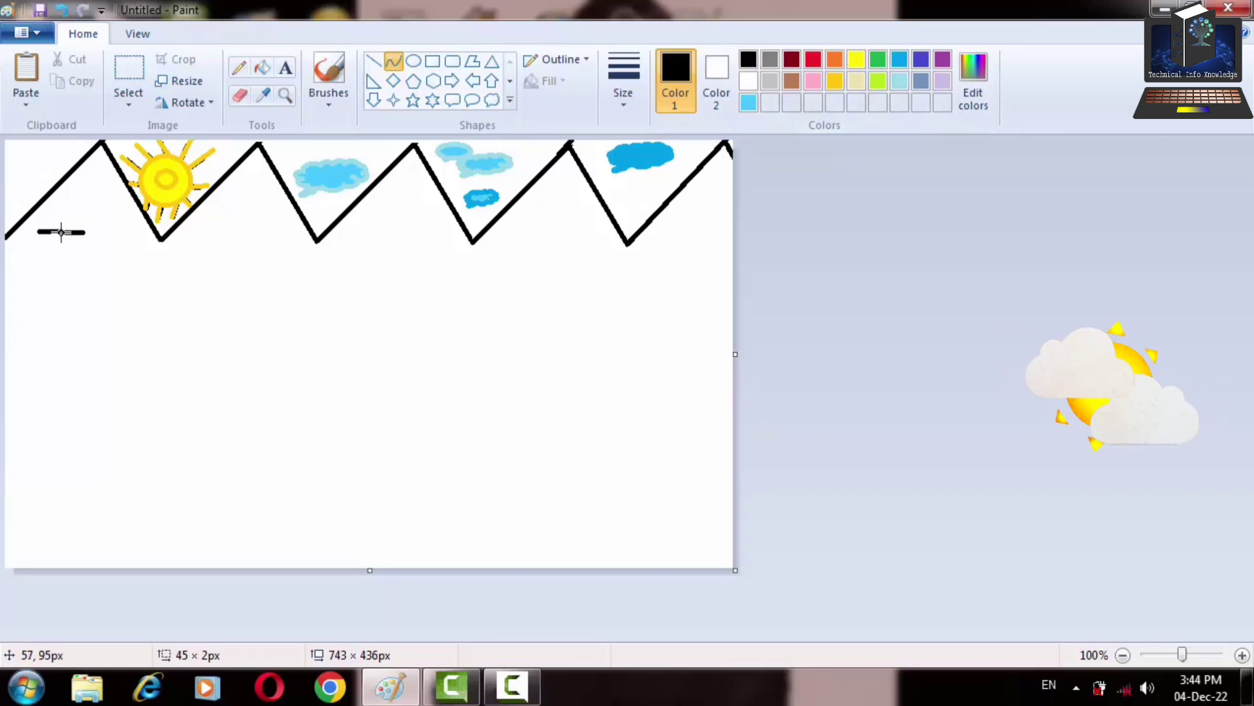
pyautogui.moveTo(61, 232)
pyautogui.mouseDown()
pyautogui.moveTo(63, 201)
pyautogui.moveTo(56, 251)
pyautogui.moveTo(71, 250)
pyautogui.mouseUp()
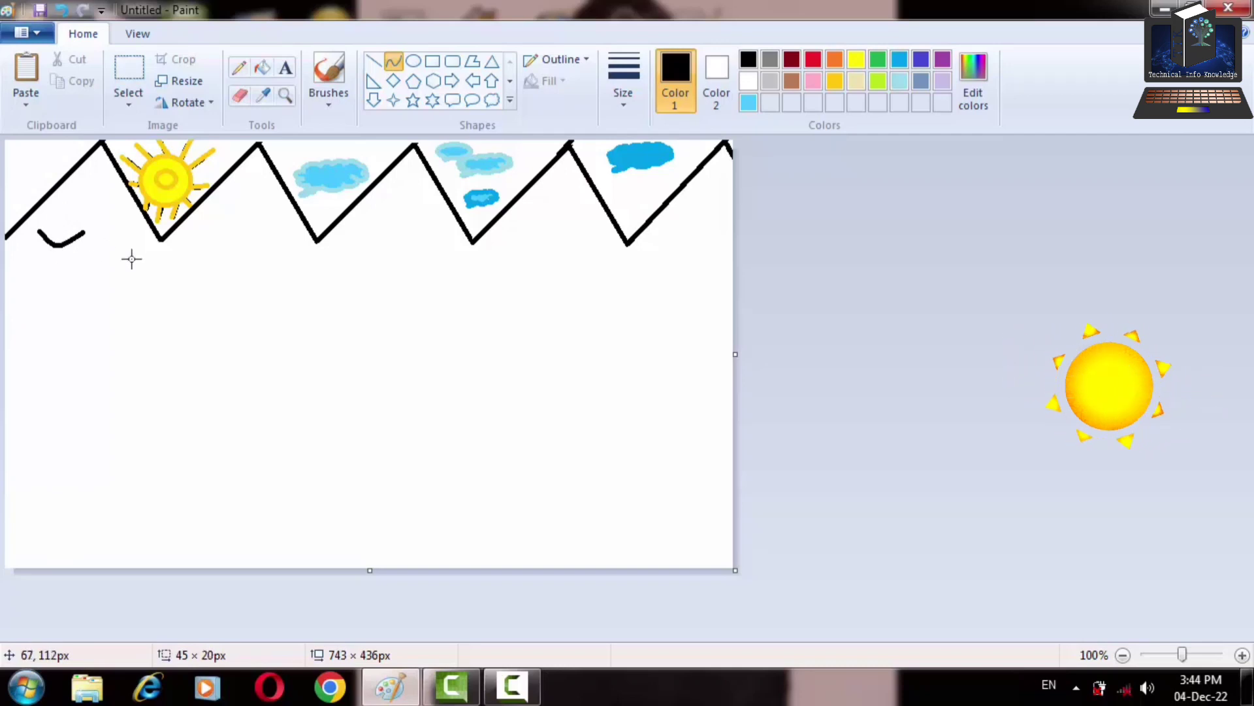
pyautogui.hotkey('ctrl', 'z')
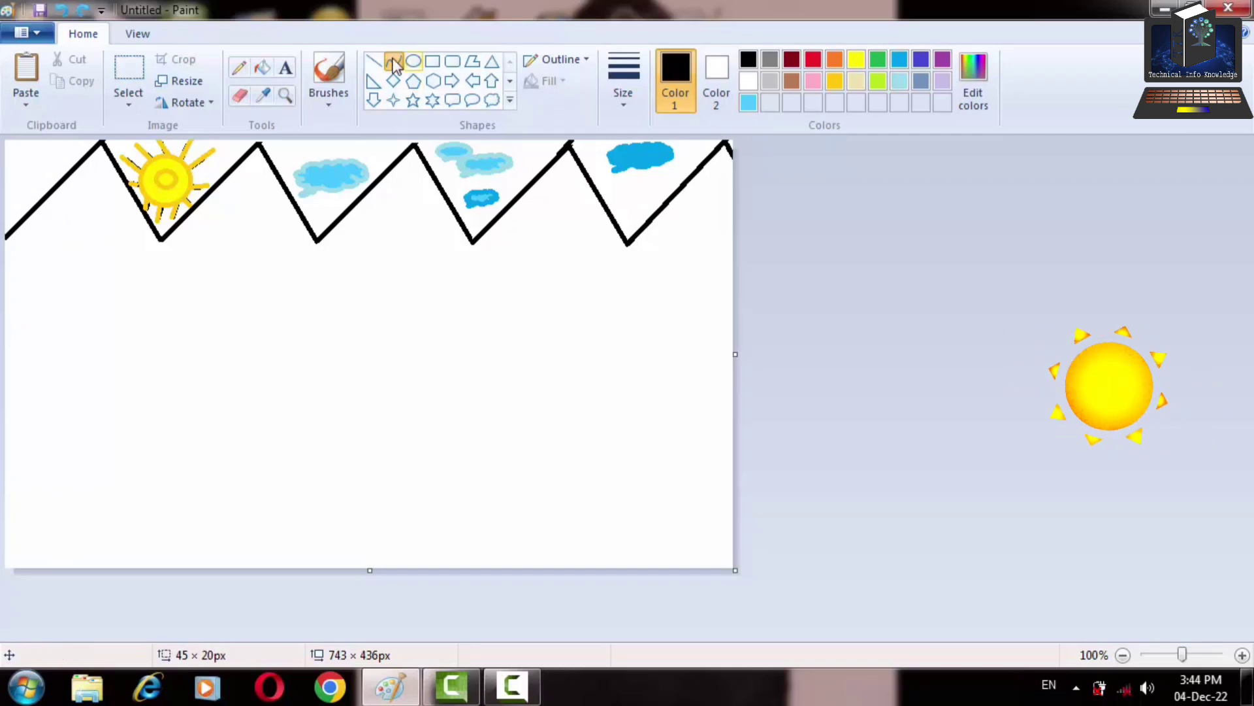
pyautogui.click(374, 62)
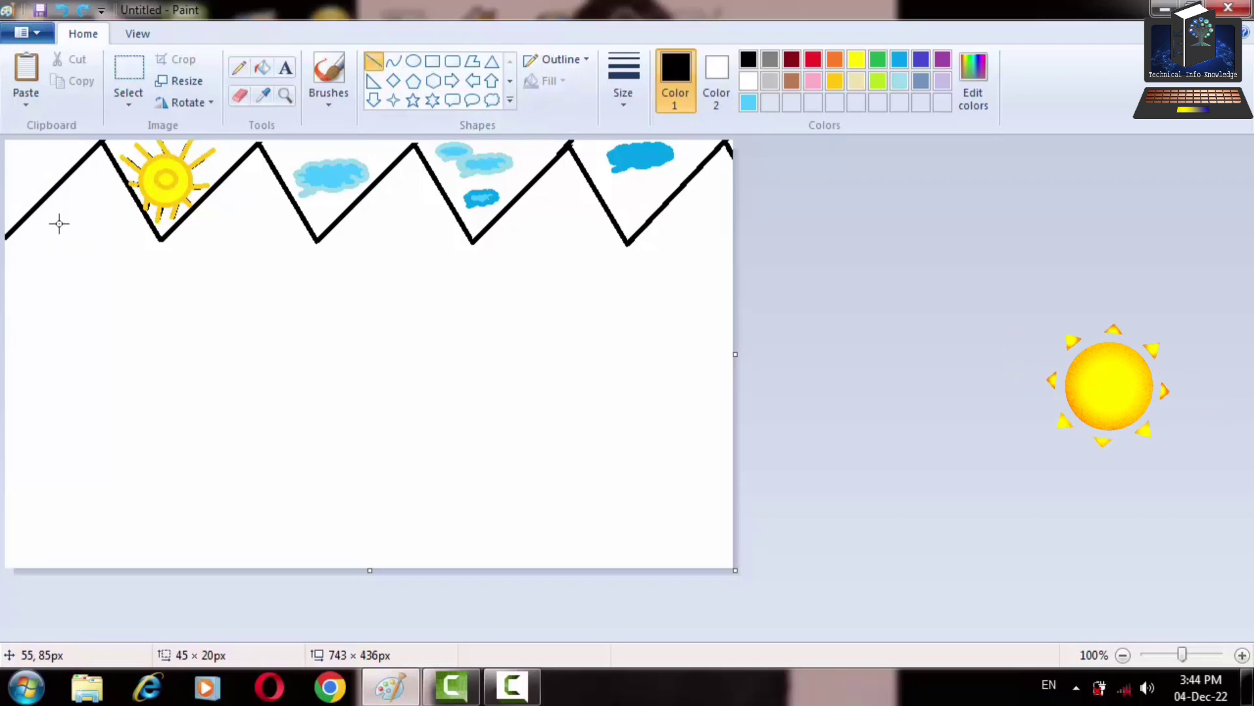
pyautogui.click(394, 61)
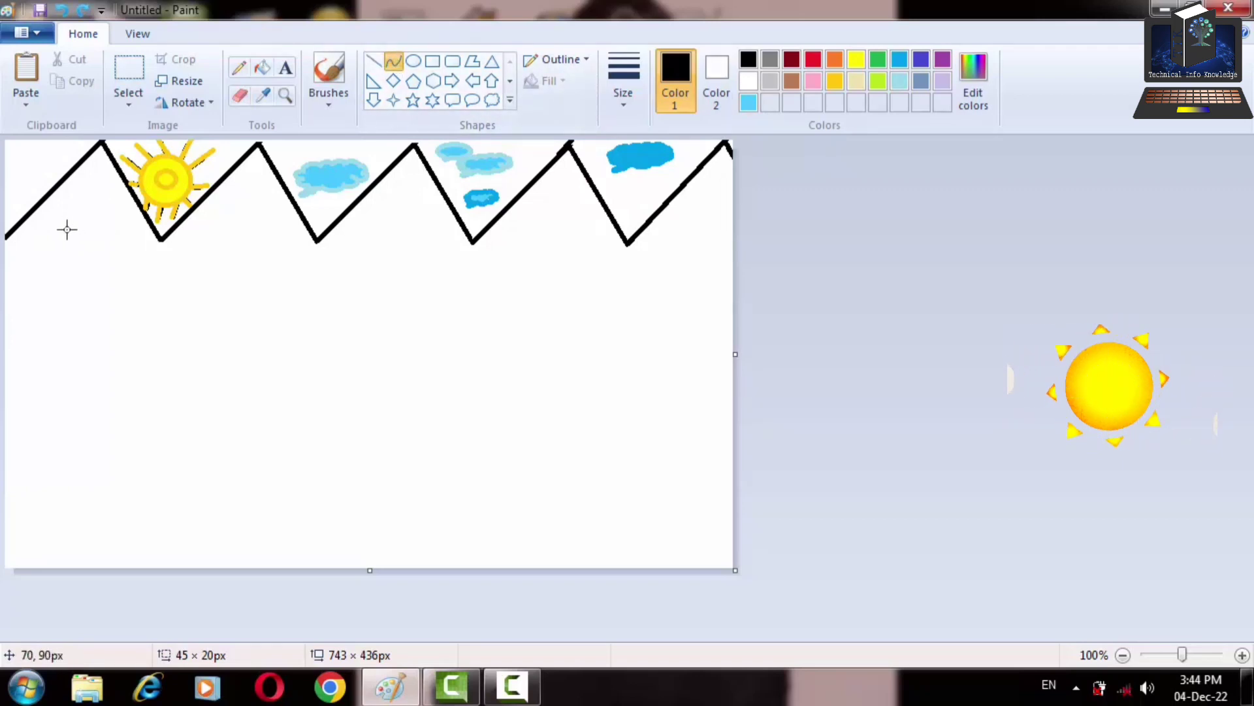
pyautogui.moveTo(51, 229)
pyautogui.mouseDown()
pyautogui.moveTo(87, 229)
pyautogui.moveTo(71, 231)
pyautogui.mouseUp()
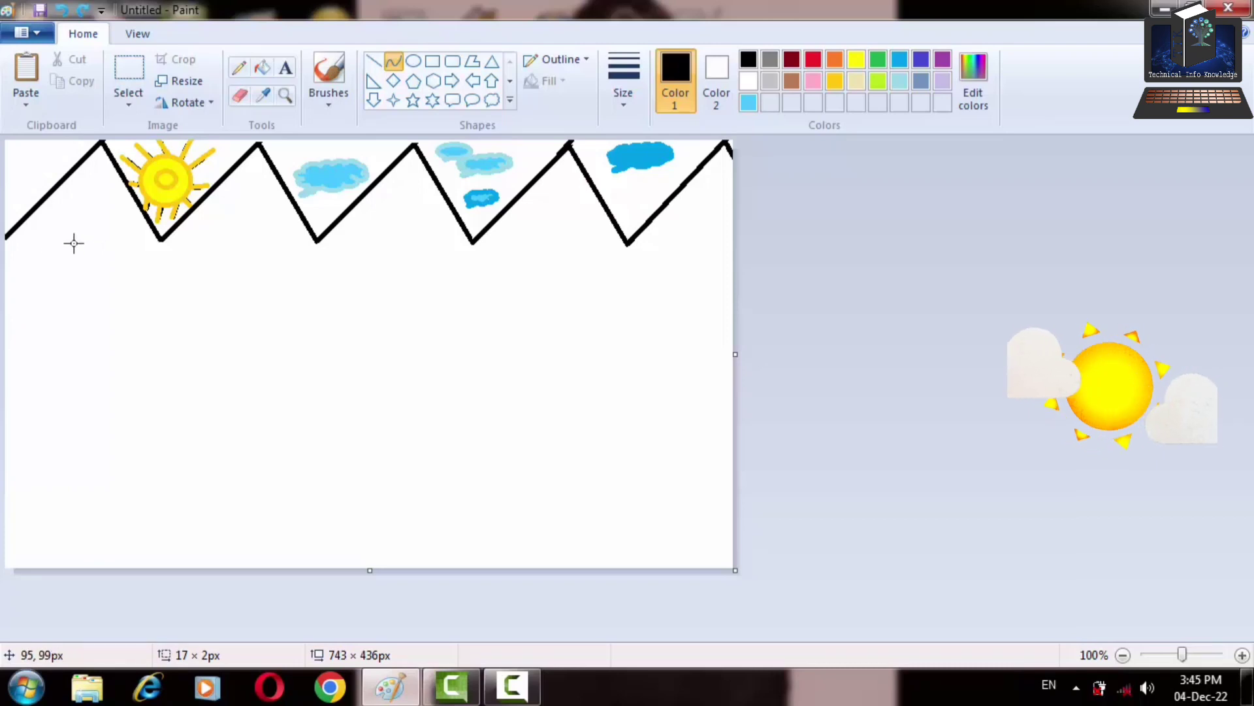
pyautogui.hotkey('ctrl', 'z')
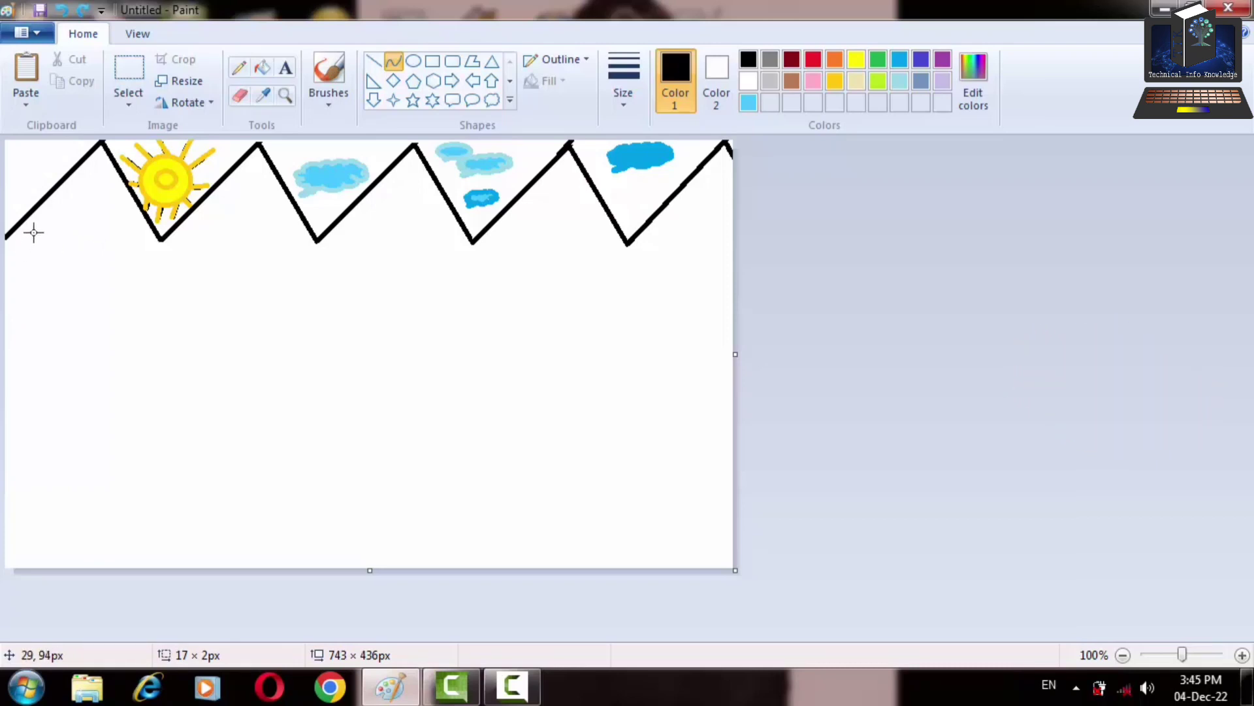
pyautogui.moveTo(34, 232); pyautogui.dragTo(46, 232)
pyautogui.click(373, 61)
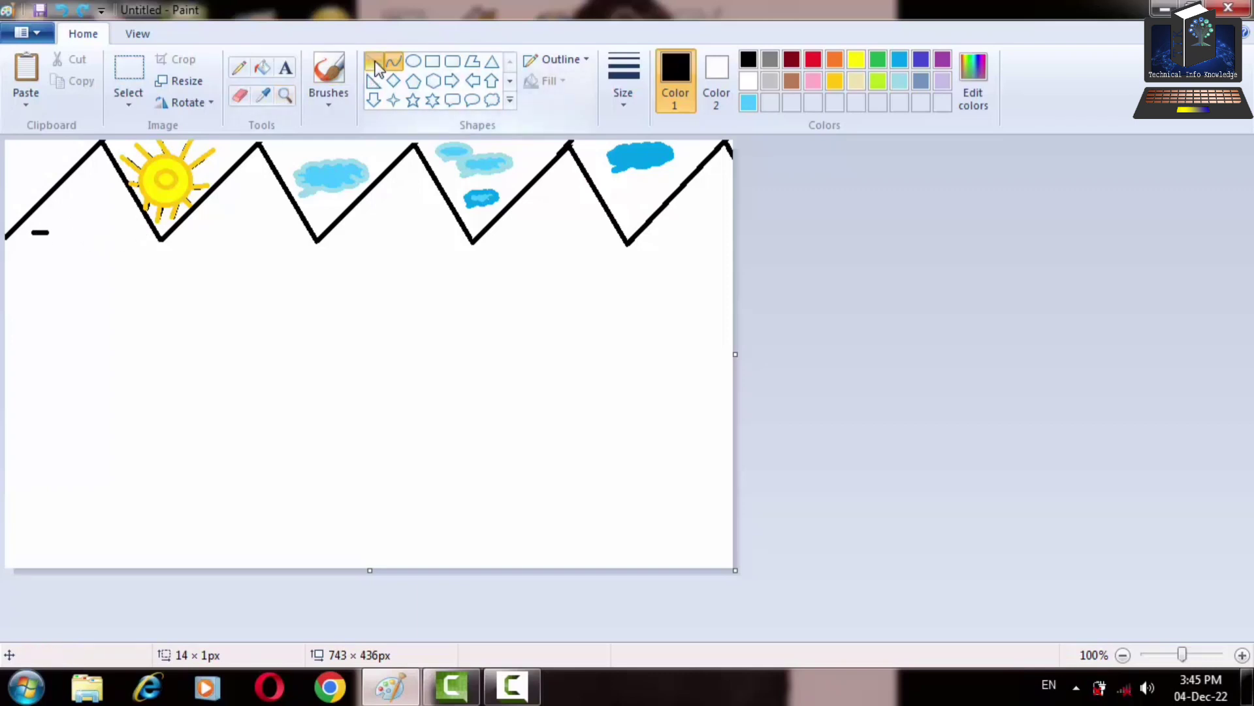
pyautogui.click(396, 61)
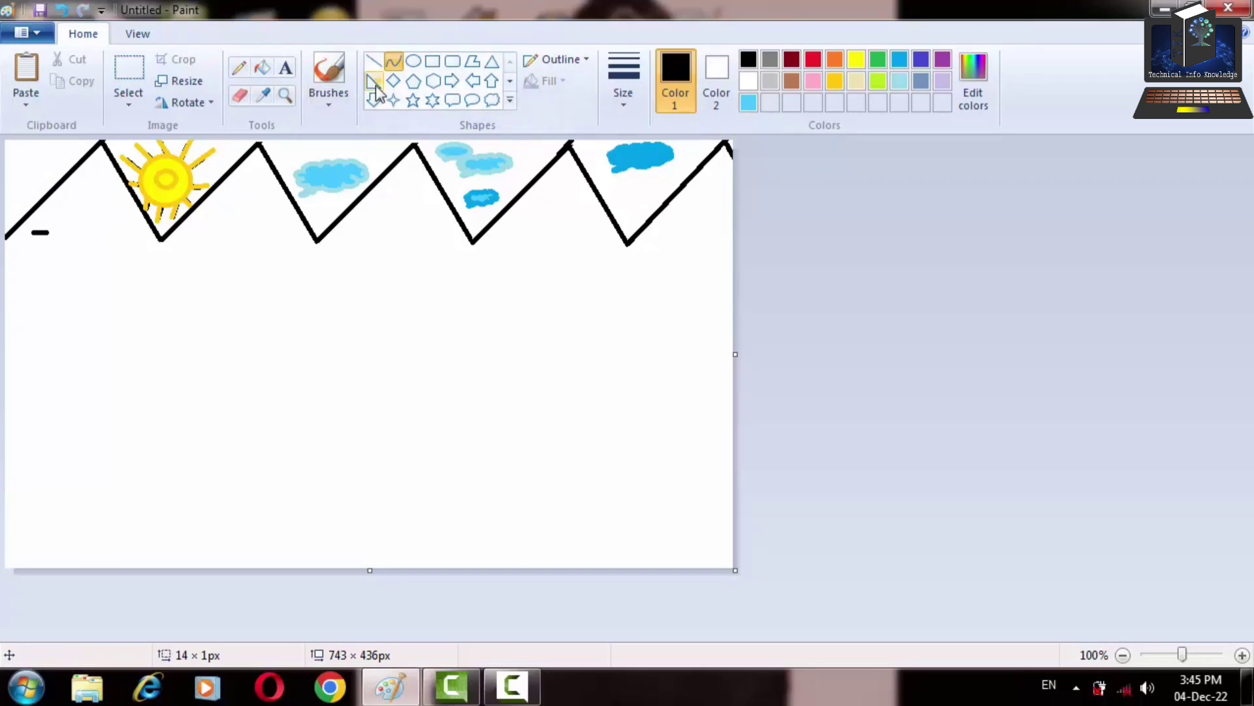
pyautogui.hotkey('ctrl', 'z')
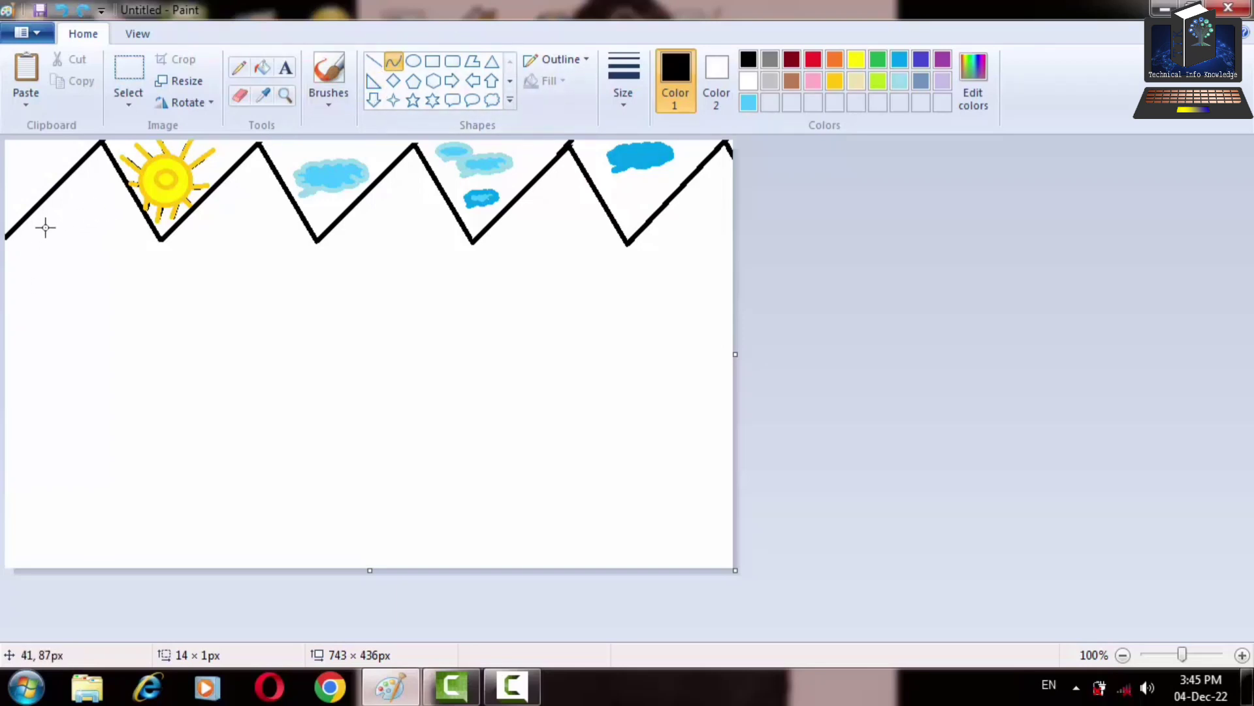
# Draw a small black upward-bending arch about 28 × 13 px below the first mountain's left slope and place a copy right beside it
pyautogui.moveTo(45, 227); pyautogui.dragTo(53, 226)
pyautogui.moveTo(60, 227)
pyautogui.mouseDown()
pyautogui.moveTo(70, 228)
pyautogui.moveTo(56, 218)
pyautogui.mouseUp()
pyautogui.click(128, 76)
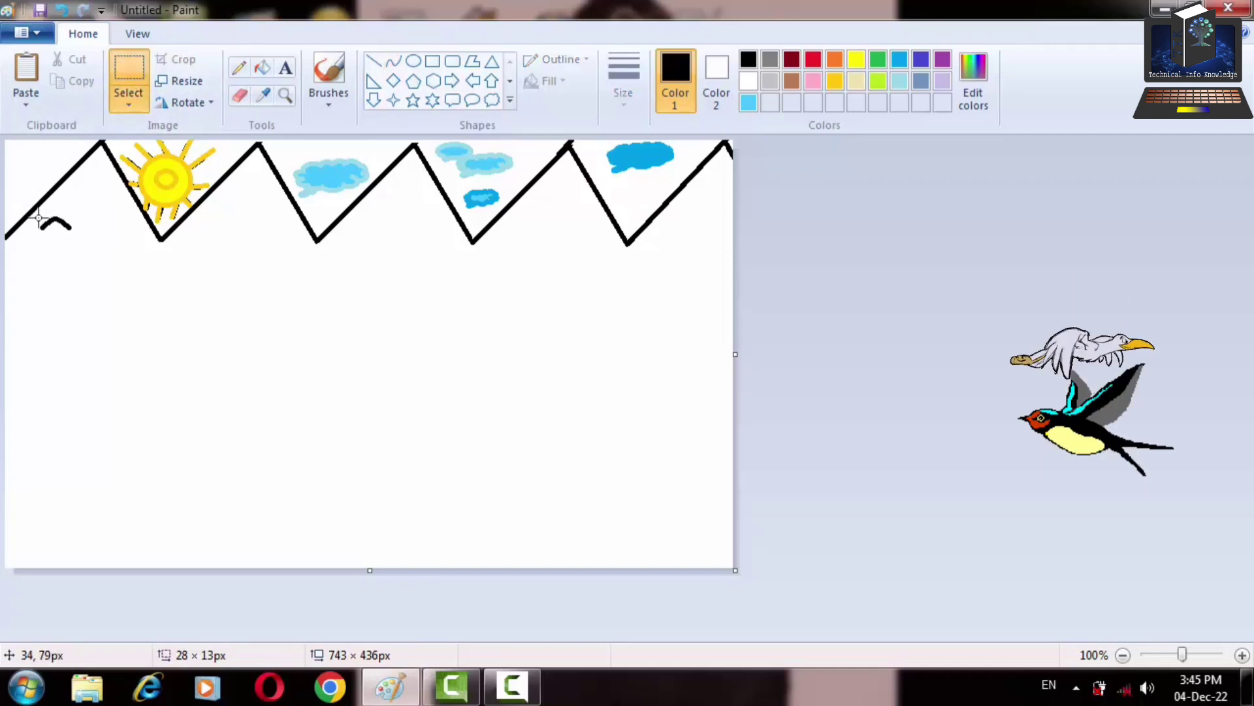
pyautogui.moveTo(39, 218); pyautogui.dragTo(66, 232)
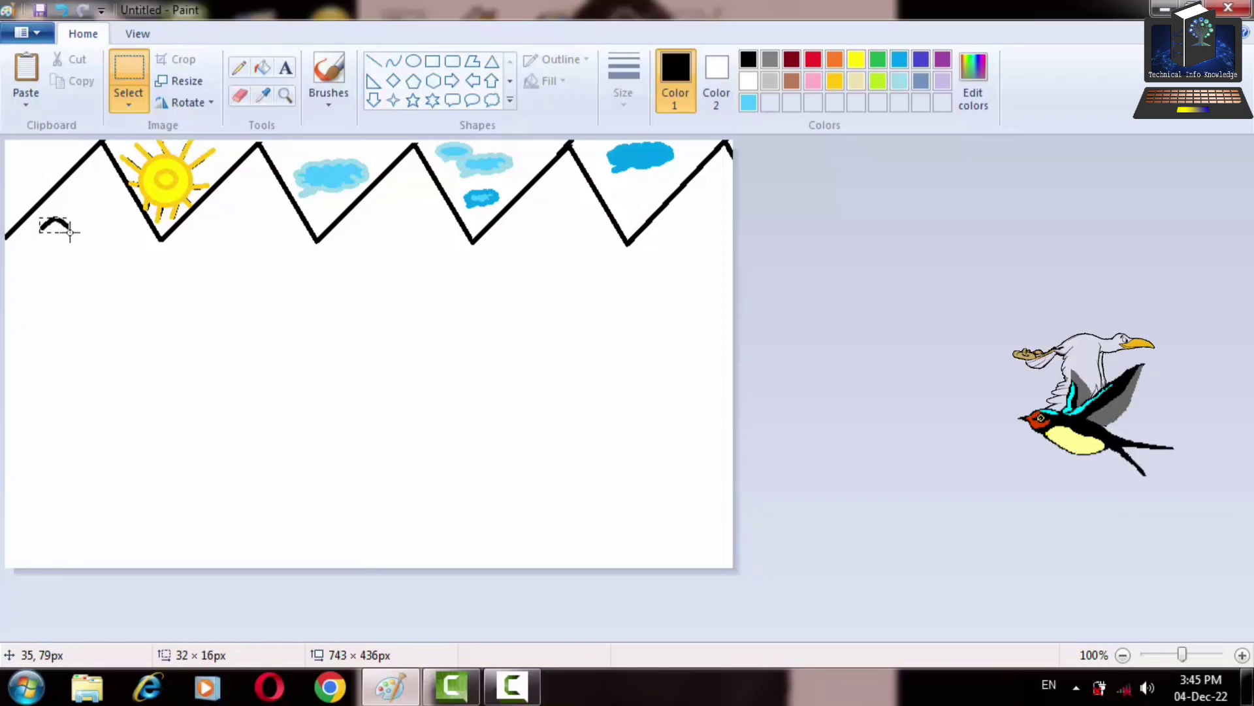
pyautogui.moveTo(70, 232); pyautogui.dragTo(71, 232)
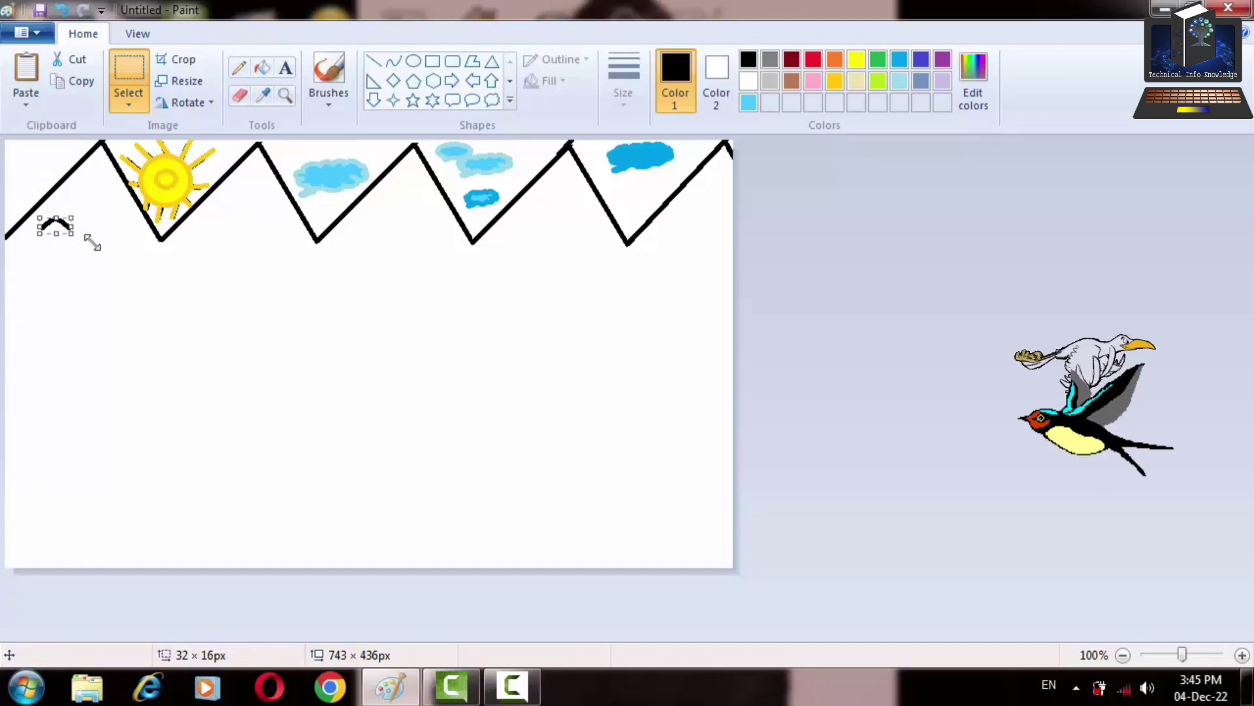
pyautogui.hotkey('ctrl', 'c')
pyautogui.hotkey('ctrl', 'v')
pyautogui.moveTo(26, 149); pyautogui.dragTo(83, 222)
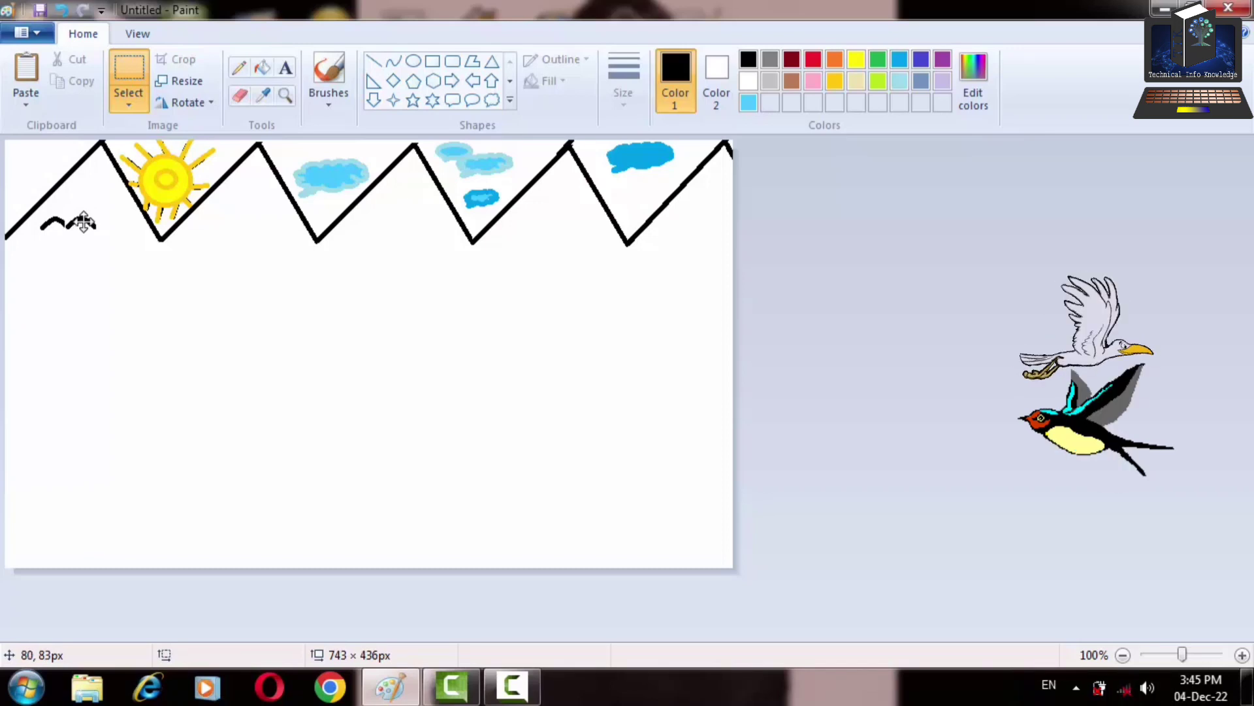
pyautogui.click(143, 283)
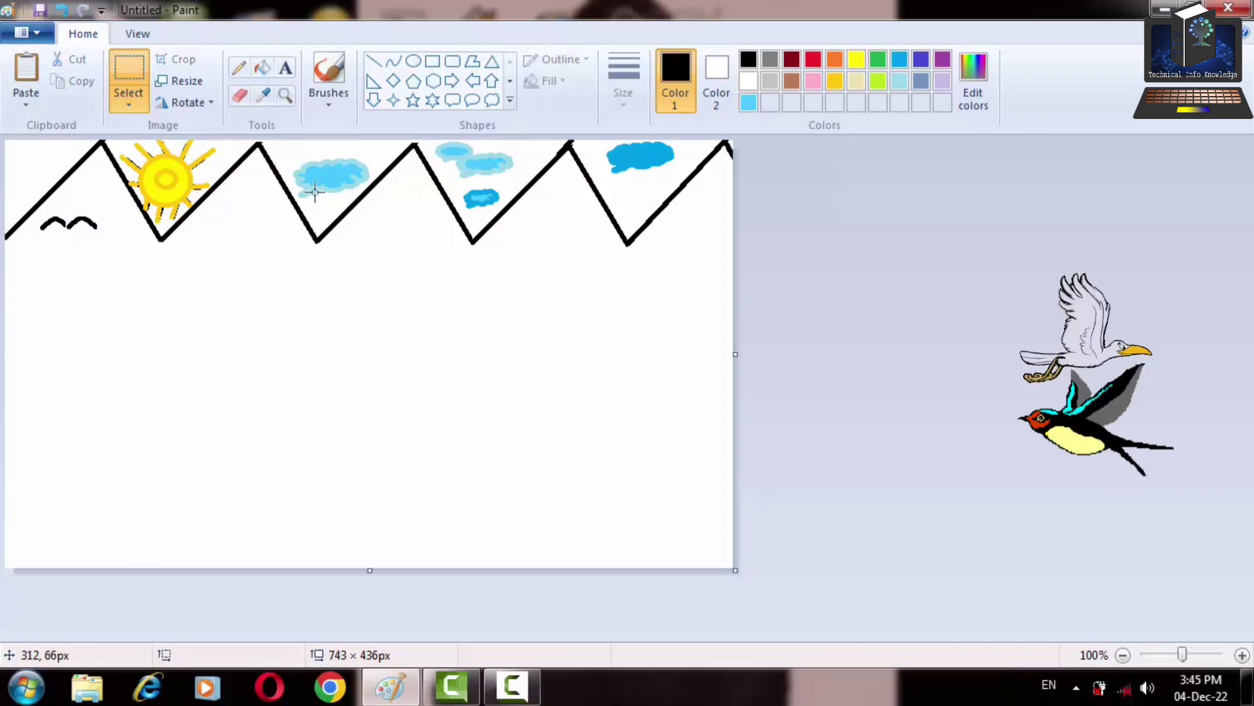
# Join the two arches with a short black line so that they form a flying bird
pyautogui.click(373, 61)
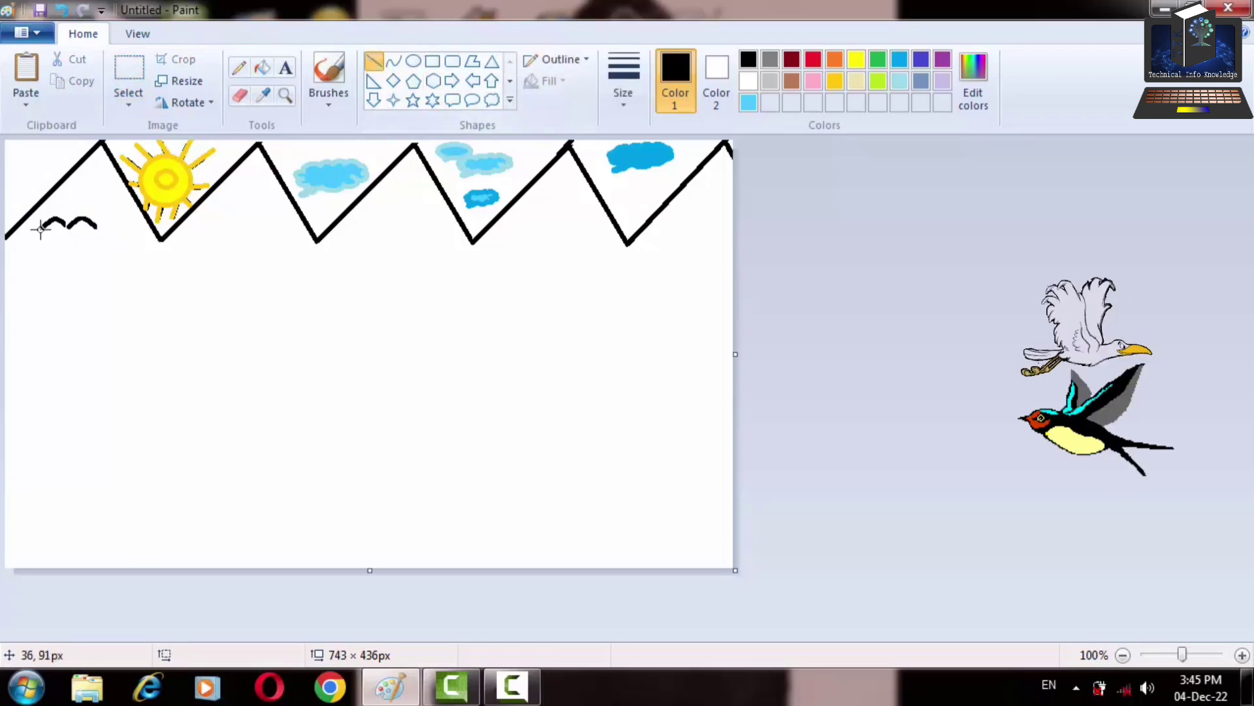
pyautogui.moveTo(64, 222); pyautogui.dragTo(69, 227)
pyautogui.click(137, 269)
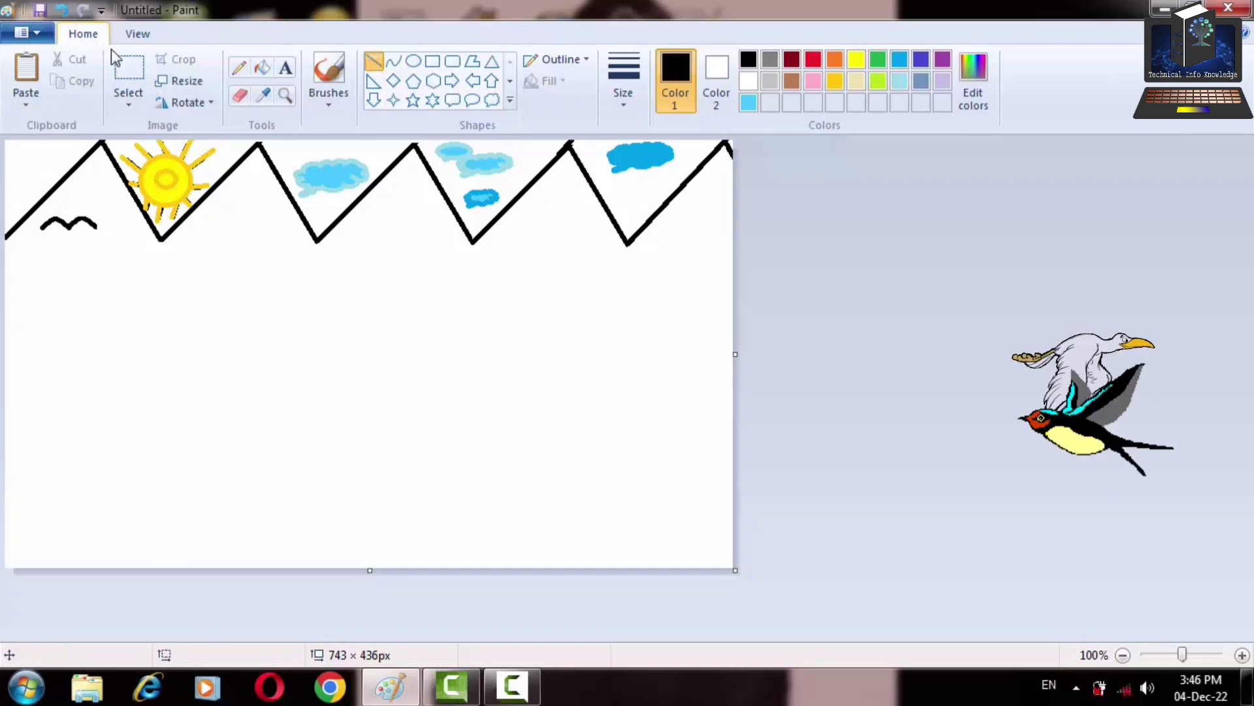
# Shrink the bird to about 32 × 22 px and place it a little lower, below the first mountain's left slope
pyautogui.click(128, 71)
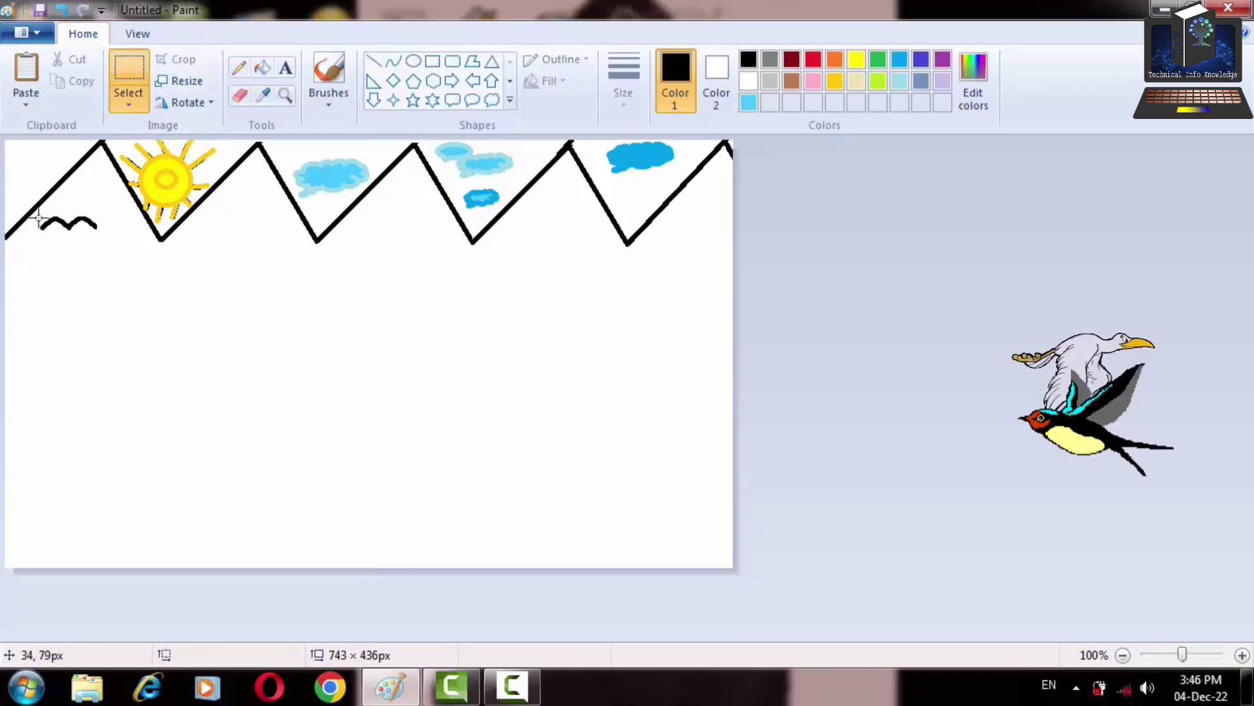
pyautogui.moveTo(38, 218); pyautogui.dragTo(100, 236)
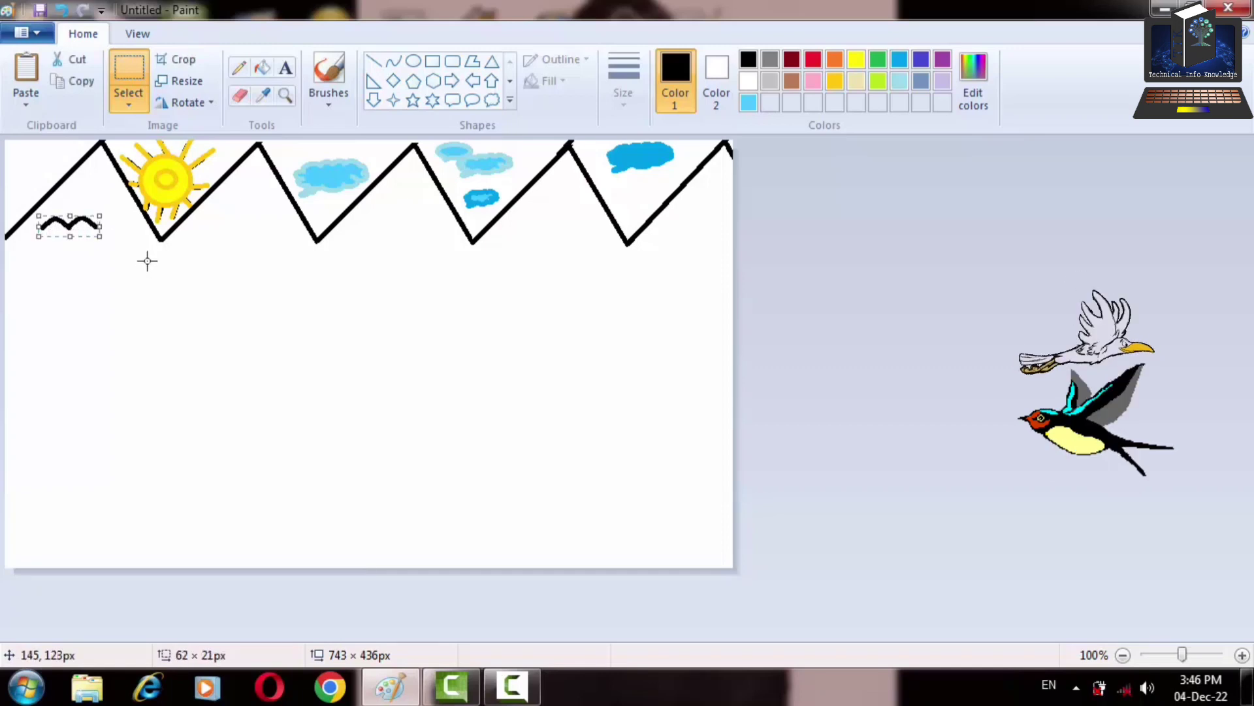
pyautogui.press('Delete')
pyautogui.hotkey('ctrl', 'v')
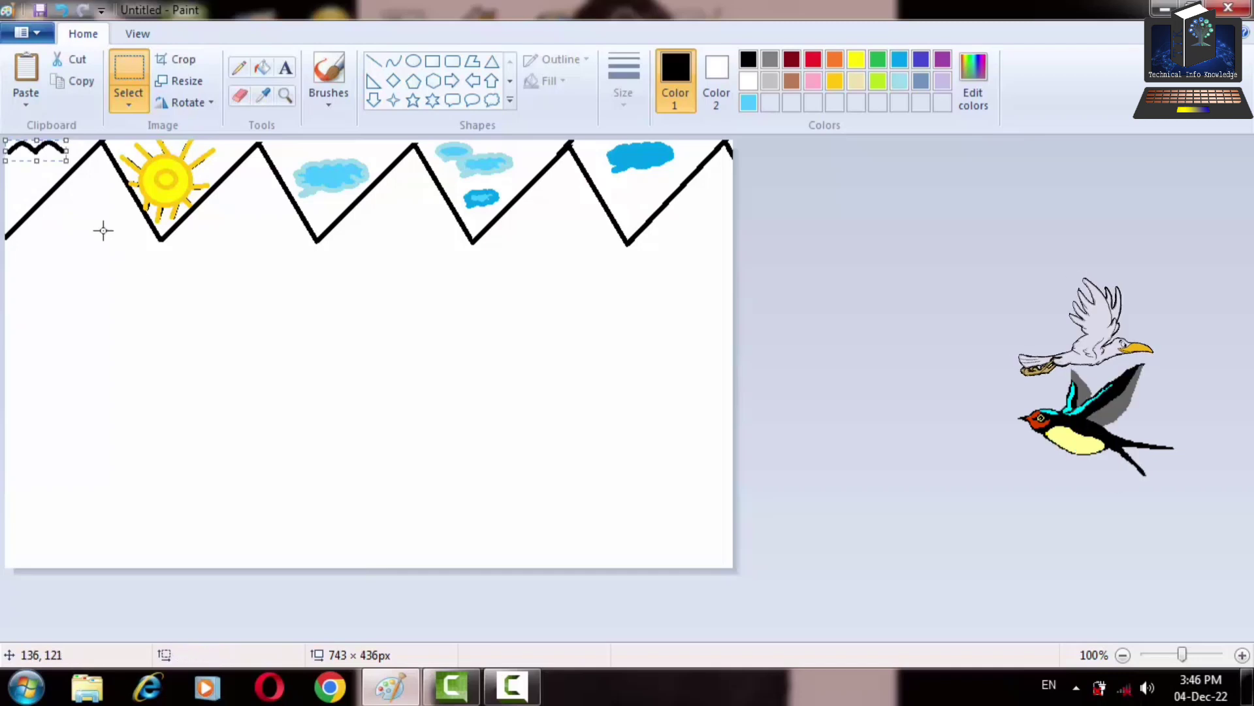
pyautogui.moveTo(46, 150)
pyautogui.mouseDown()
pyautogui.moveTo(80, 243)
pyautogui.moveTo(106, 272)
pyautogui.moveTo(95, 277)
pyautogui.moveTo(74, 235)
pyautogui.mouseUp()
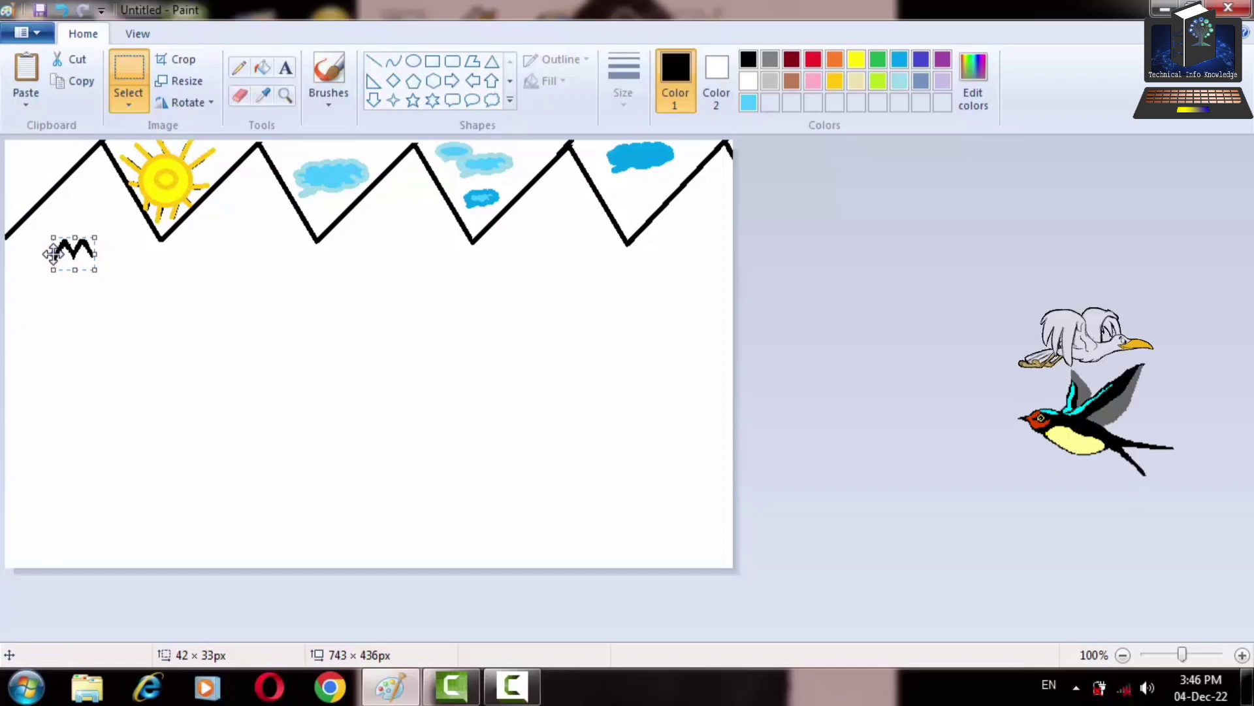
pyautogui.moveTo(50, 254); pyautogui.dragTo(71, 278)
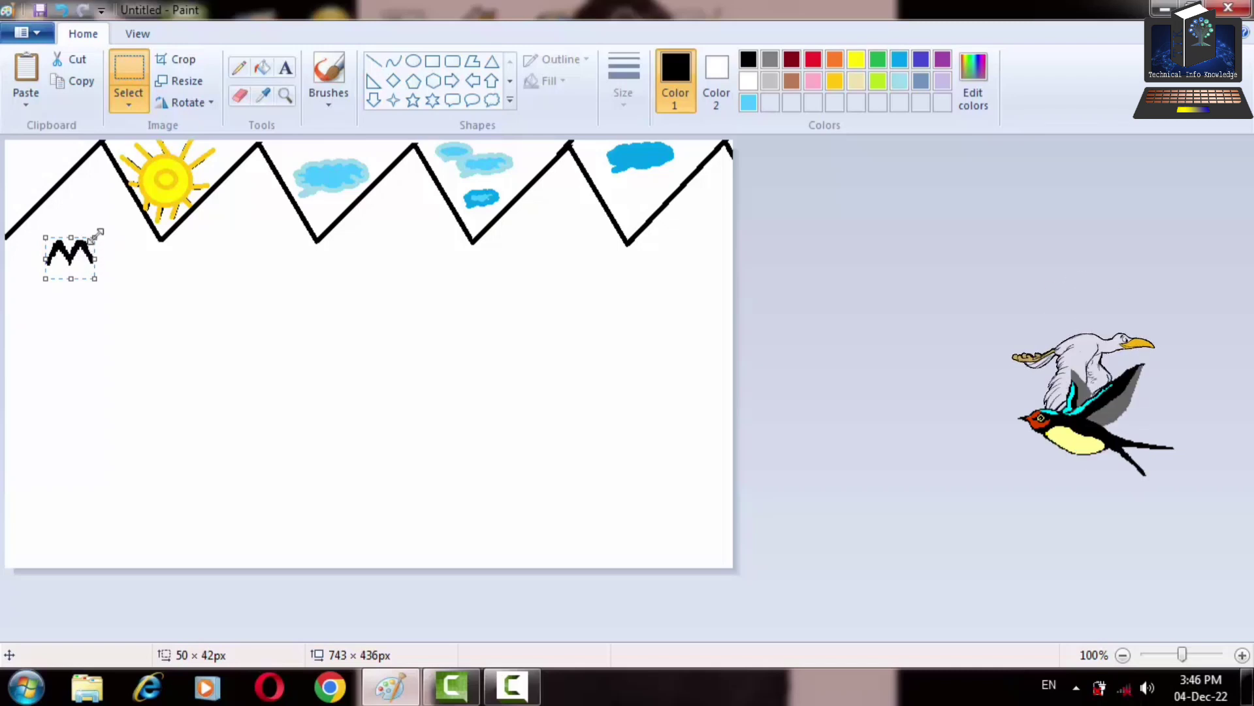
pyautogui.moveTo(96, 234); pyautogui.dragTo(82, 258)
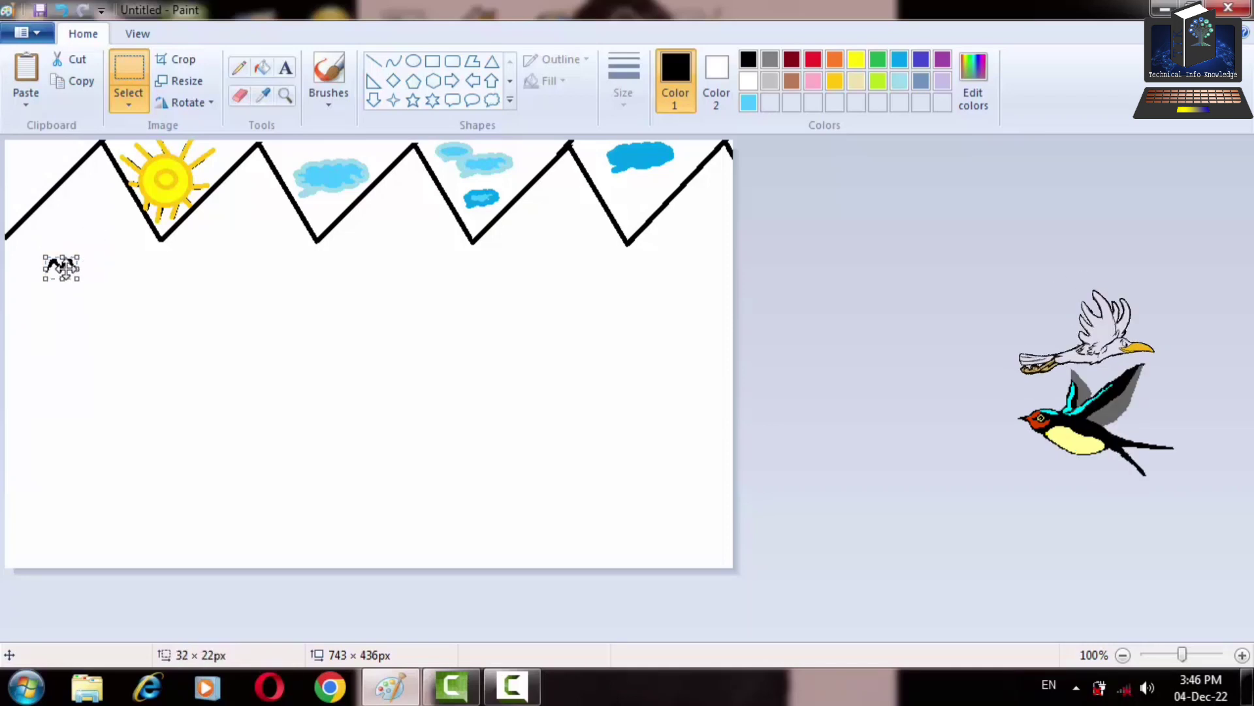
pyautogui.moveTo(66, 266); pyautogui.dragTo(78, 257)
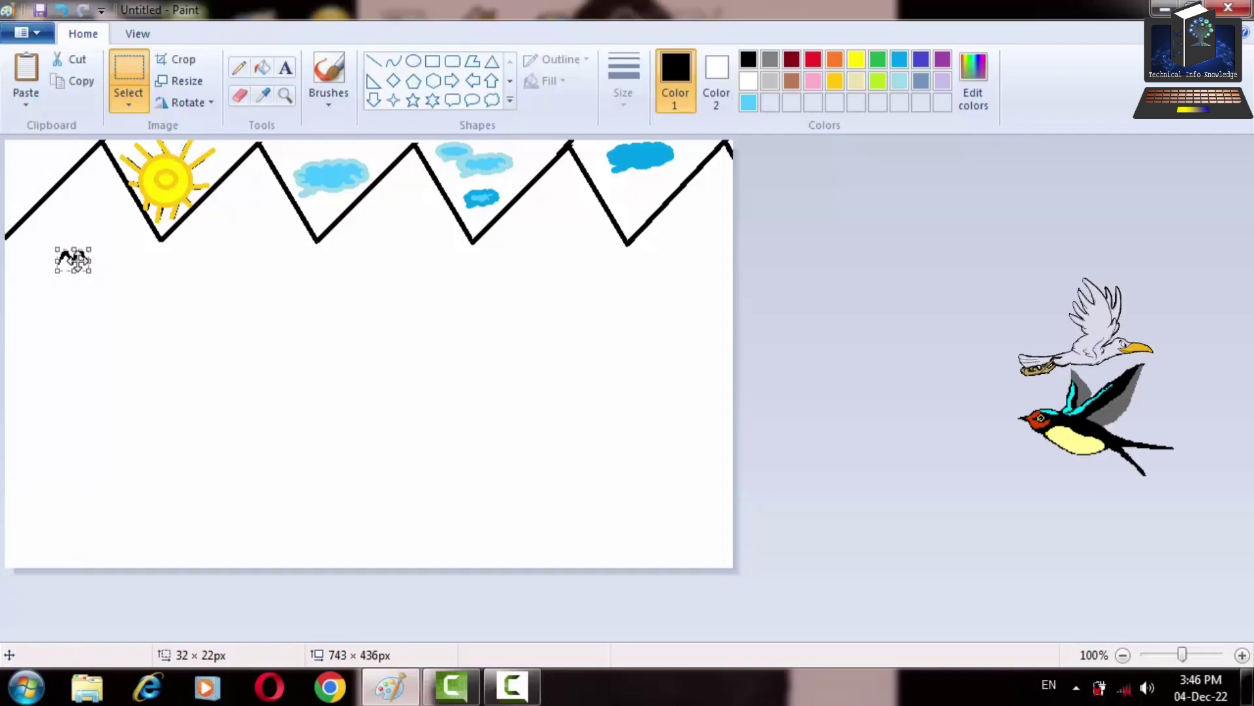
pyautogui.click(167, 293)
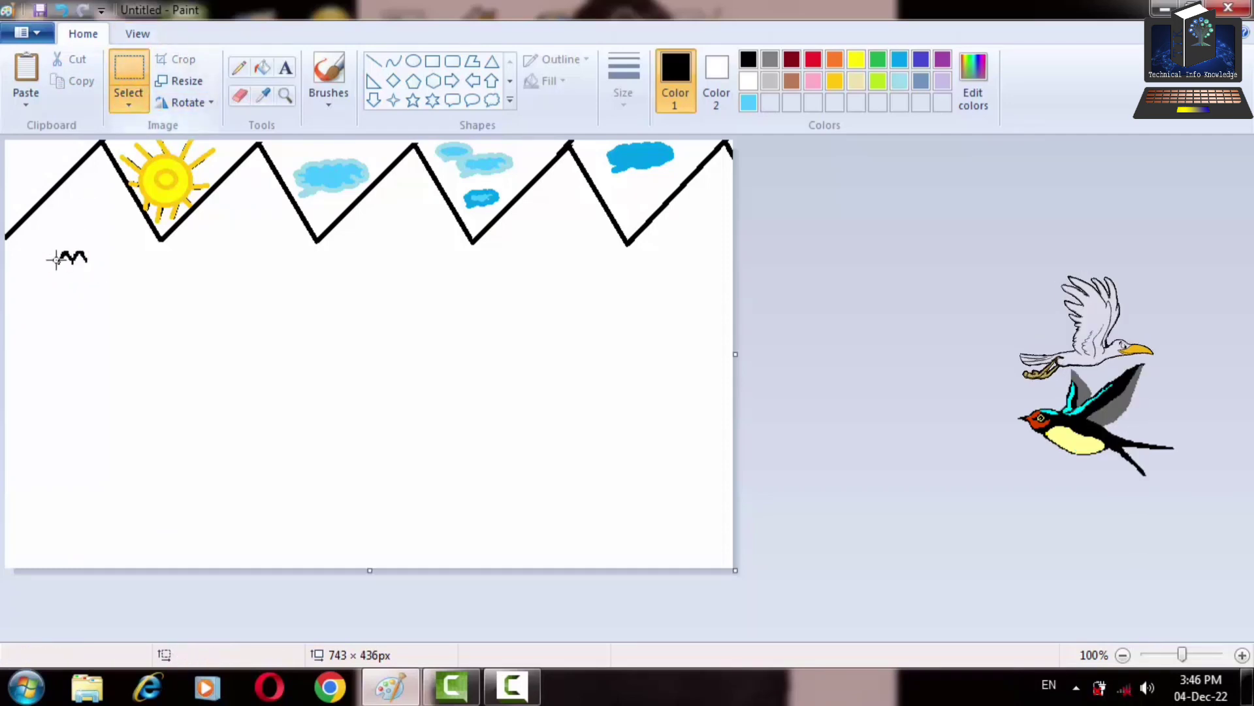
# Copy the small bird and place a duplicate in the sky left of the first mountain's slope
pyautogui.moveTo(53, 247); pyautogui.dragTo(90, 269)
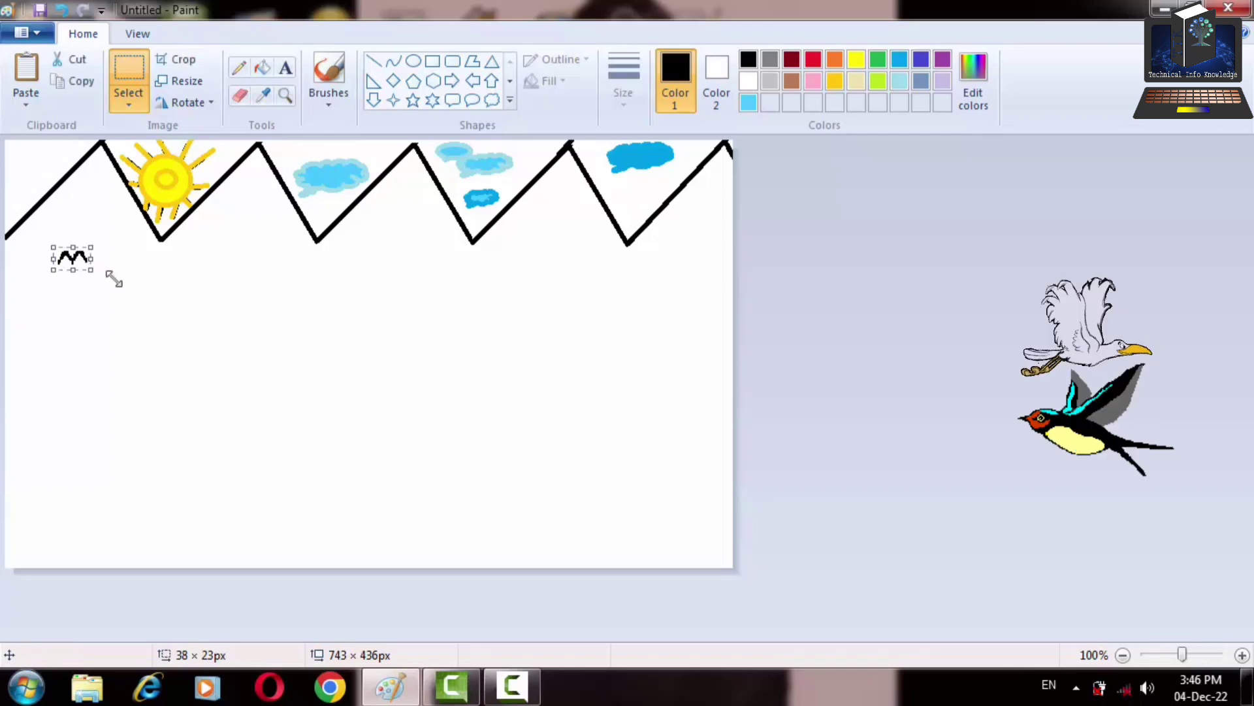
pyautogui.hotkey('ctrl', 'c')
pyautogui.hotkey('ctrl', 'v')
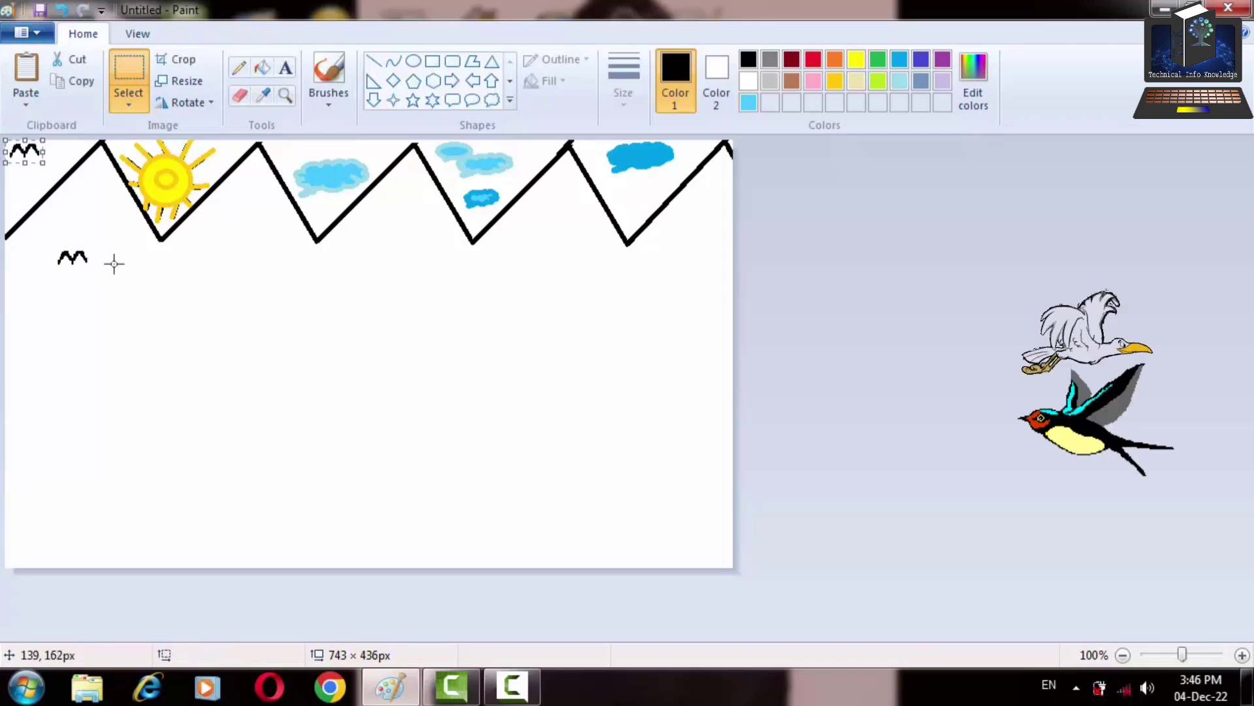
pyautogui.moveTo(25, 152); pyautogui.dragTo(31, 188)
pyautogui.click(162, 273)
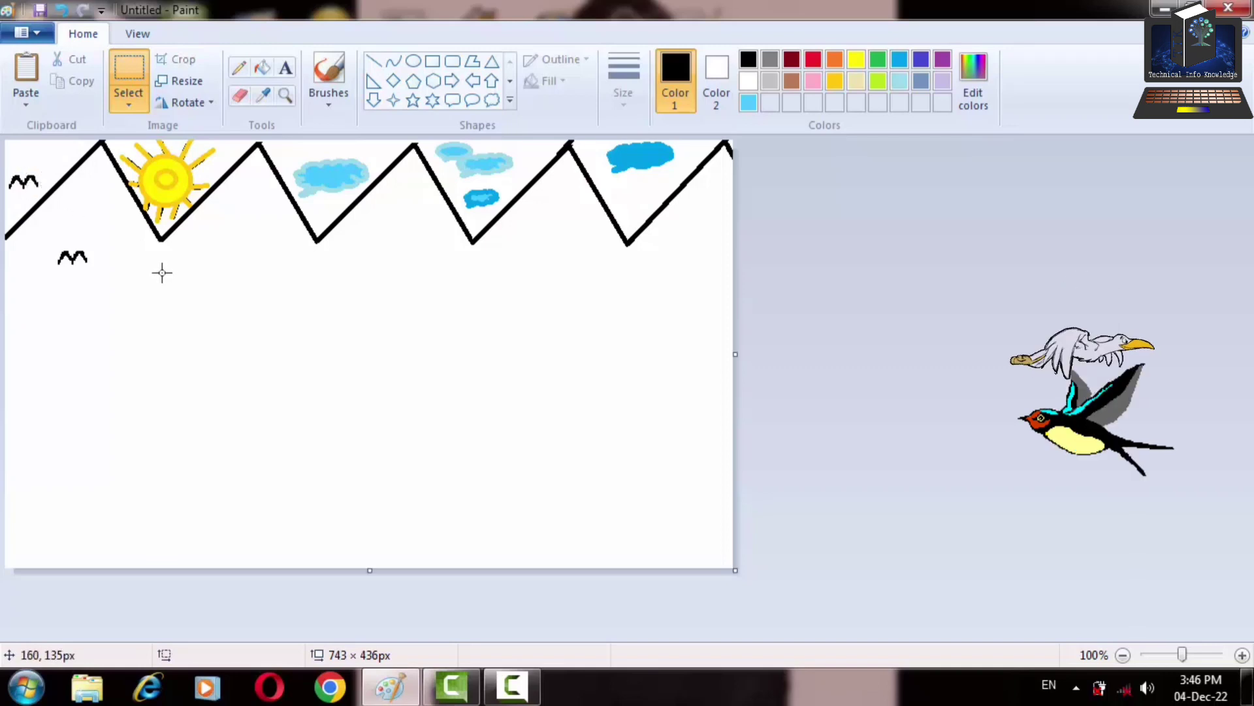
# Paste three more birds, one higher in the sky left of the first mountain and two inside that mountain
pyautogui.hotkey('ctrl', 'v')
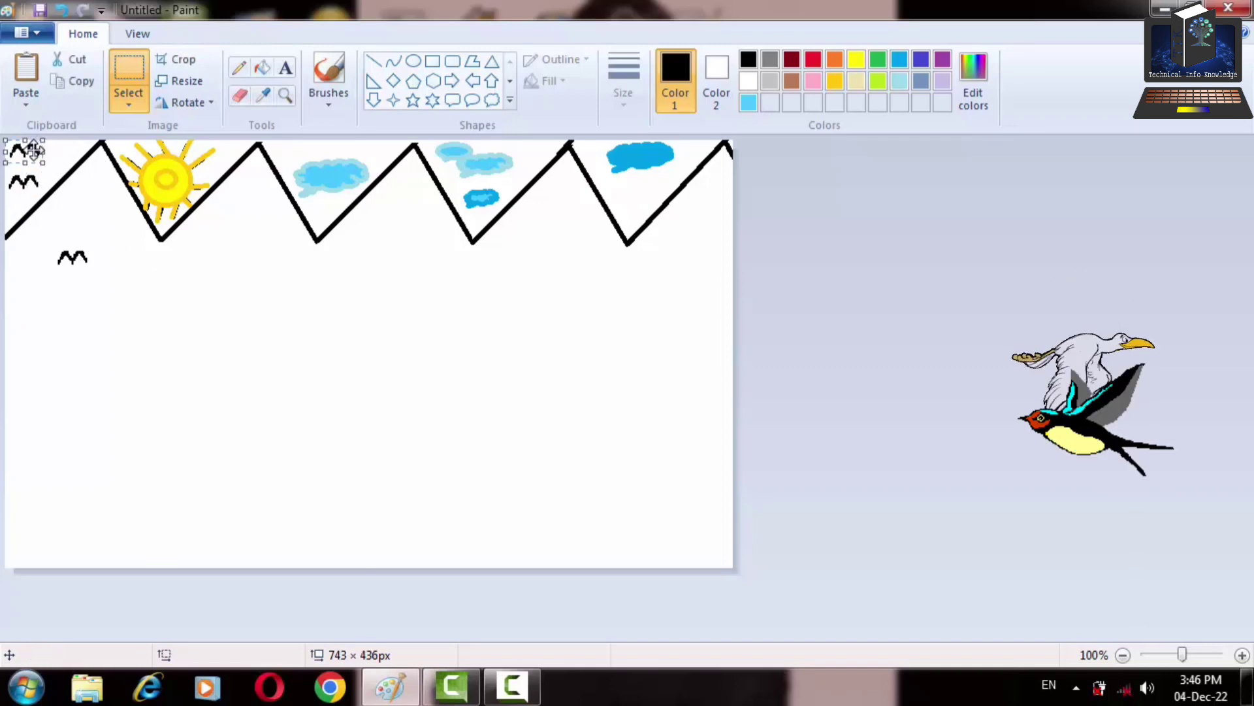
pyautogui.moveTo(32, 148)
pyautogui.mouseDown()
pyautogui.moveTo(56, 161)
pyautogui.moveTo(80, 224)
pyautogui.moveTo(63, 216)
pyautogui.mouseUp()
pyautogui.hotkey('ctrl', 'v')
pyautogui.click(201, 250)
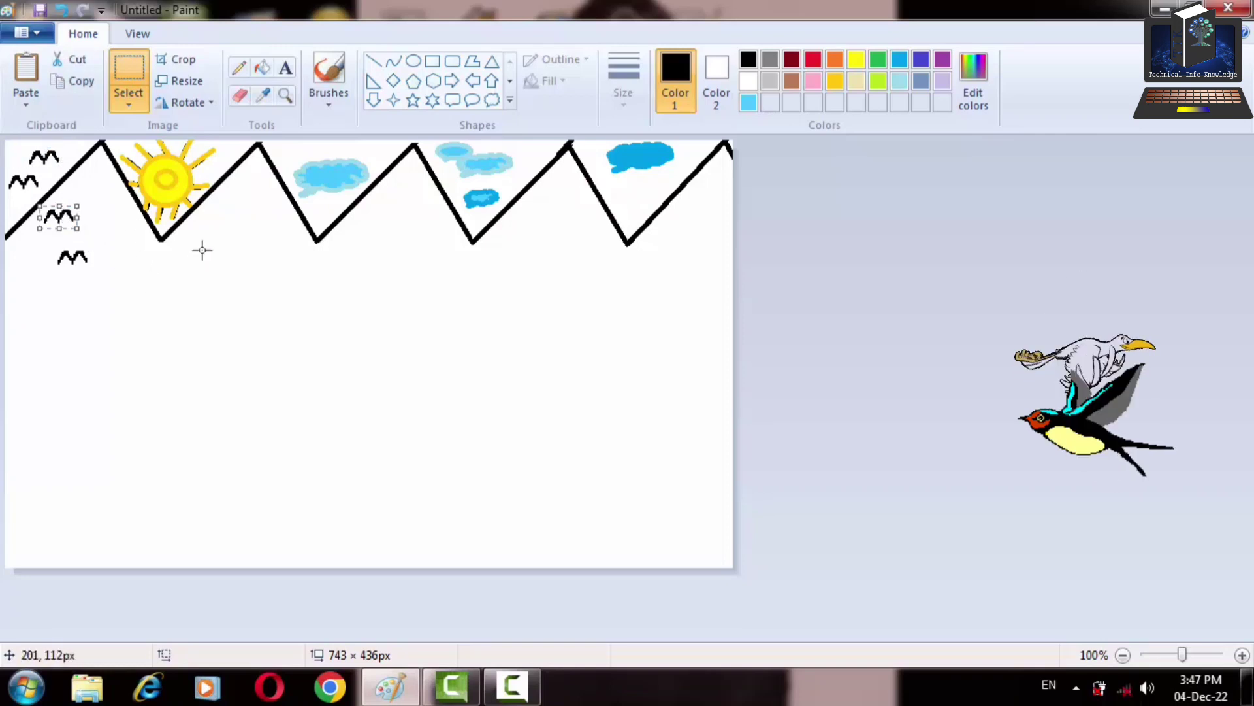
pyautogui.hotkey('ctrl', 'v')
pyautogui.moveTo(27, 152); pyautogui.dragTo(83, 193)
pyautogui.click(215, 402)
# Paste two more birds, one inside the second mountain below its peak and one above the left end of the second valley's cloud
pyautogui.hotkey('ctrl', 'v')
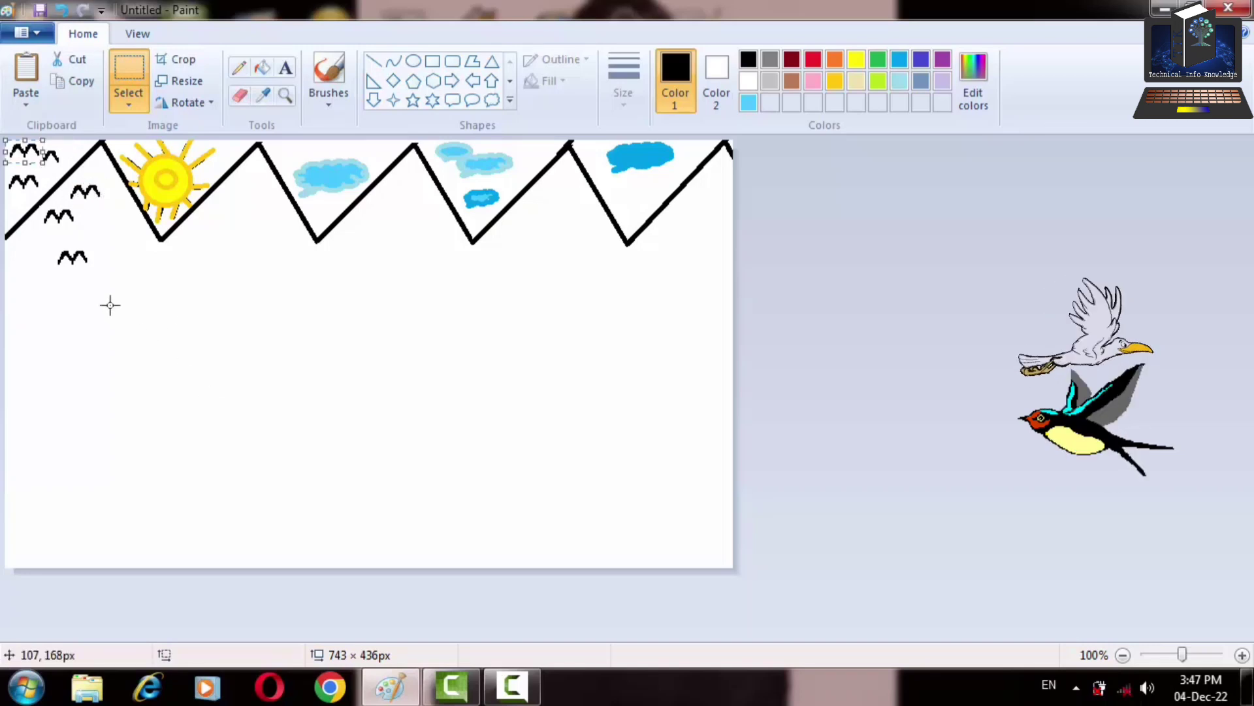
pyautogui.moveTo(31, 156)
pyautogui.mouseDown()
pyautogui.moveTo(233, 208)
pyautogui.moveTo(262, 196)
pyautogui.mouseUp()
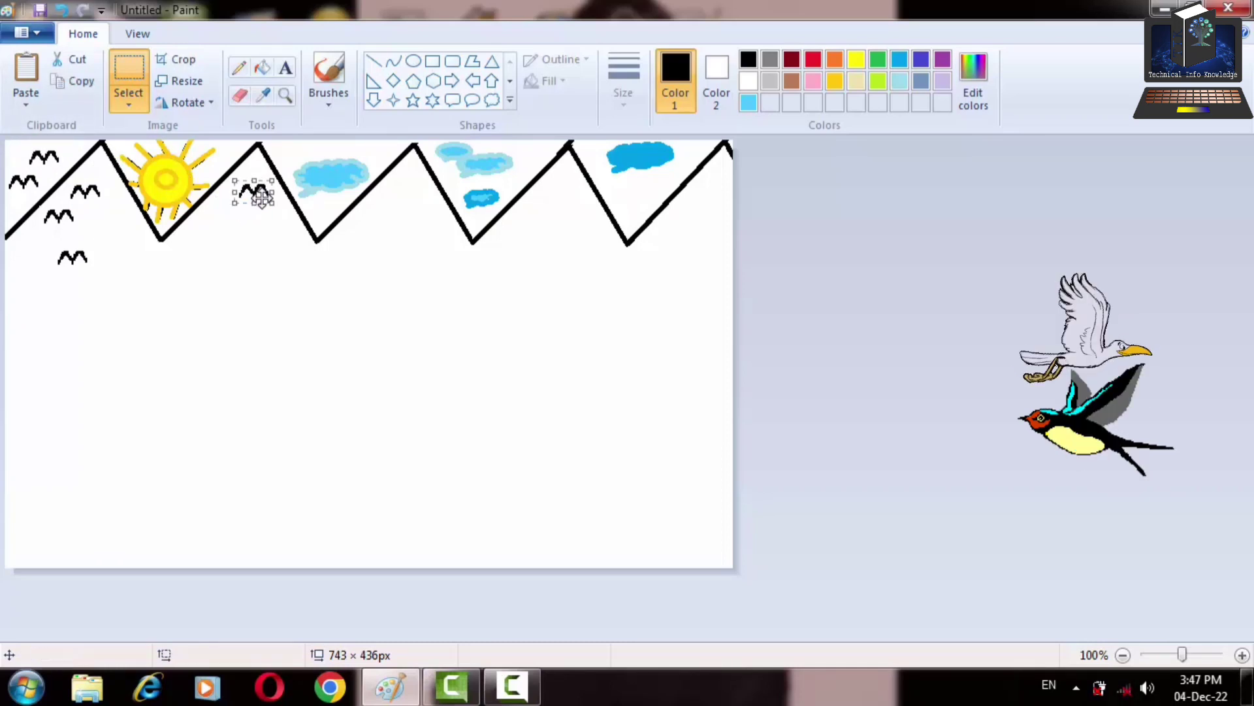
pyautogui.hotkey('ctrl', 'v')
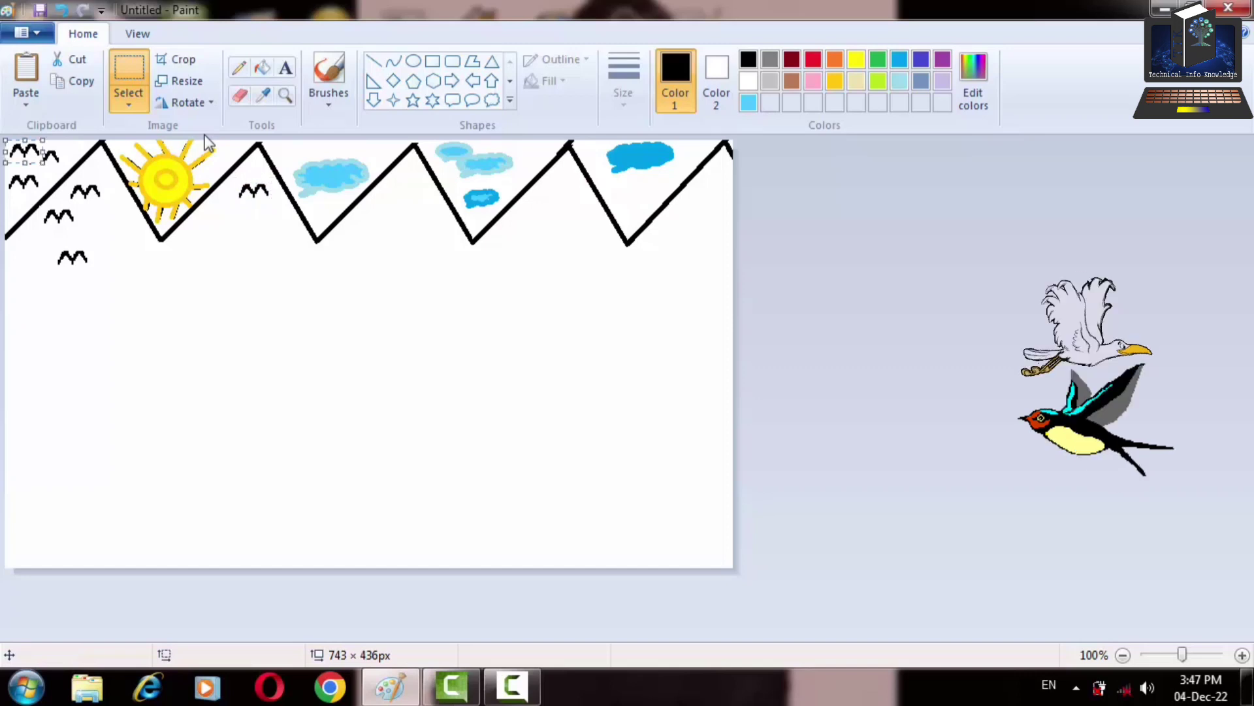
pyautogui.moveTo(26, 156)
pyautogui.mouseDown()
pyautogui.moveTo(329, 169)
pyautogui.moveTo(314, 139)
pyautogui.moveTo(295, 150)
pyautogui.mouseUp()
pyautogui.click(204, 195)
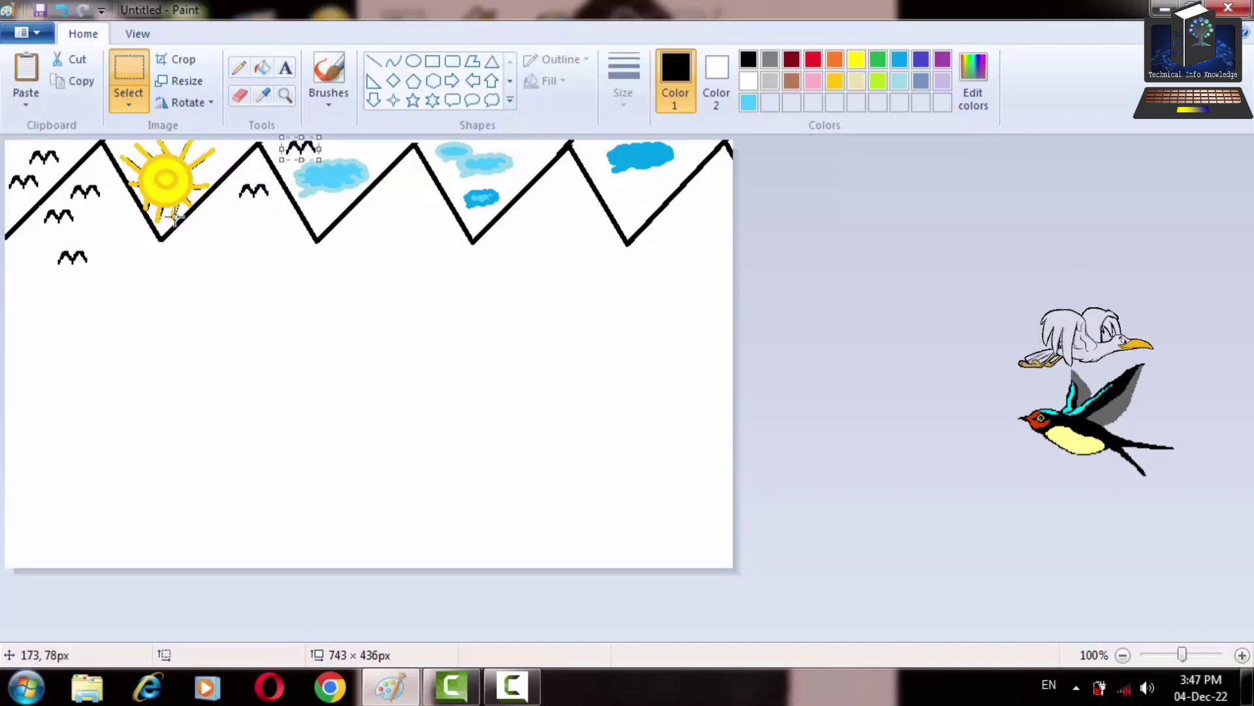
# Paste another bird below the second valley's cloud and shrink it to about 31 × 22 px to fit between the slopes
pyautogui.hotkey('ctrl', 'v')
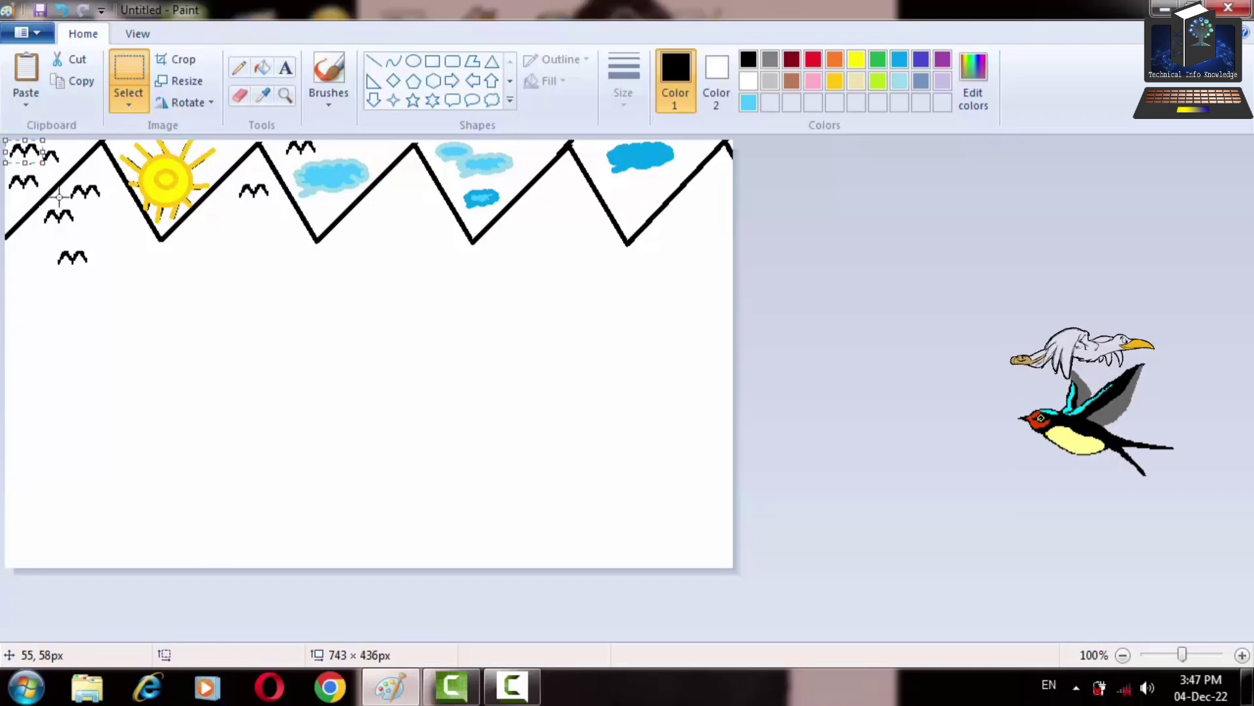
pyautogui.moveTo(26, 154)
pyautogui.mouseDown()
pyautogui.moveTo(321, 186)
pyautogui.moveTo(333, 193)
pyautogui.moveTo(326, 212)
pyautogui.mouseUp()
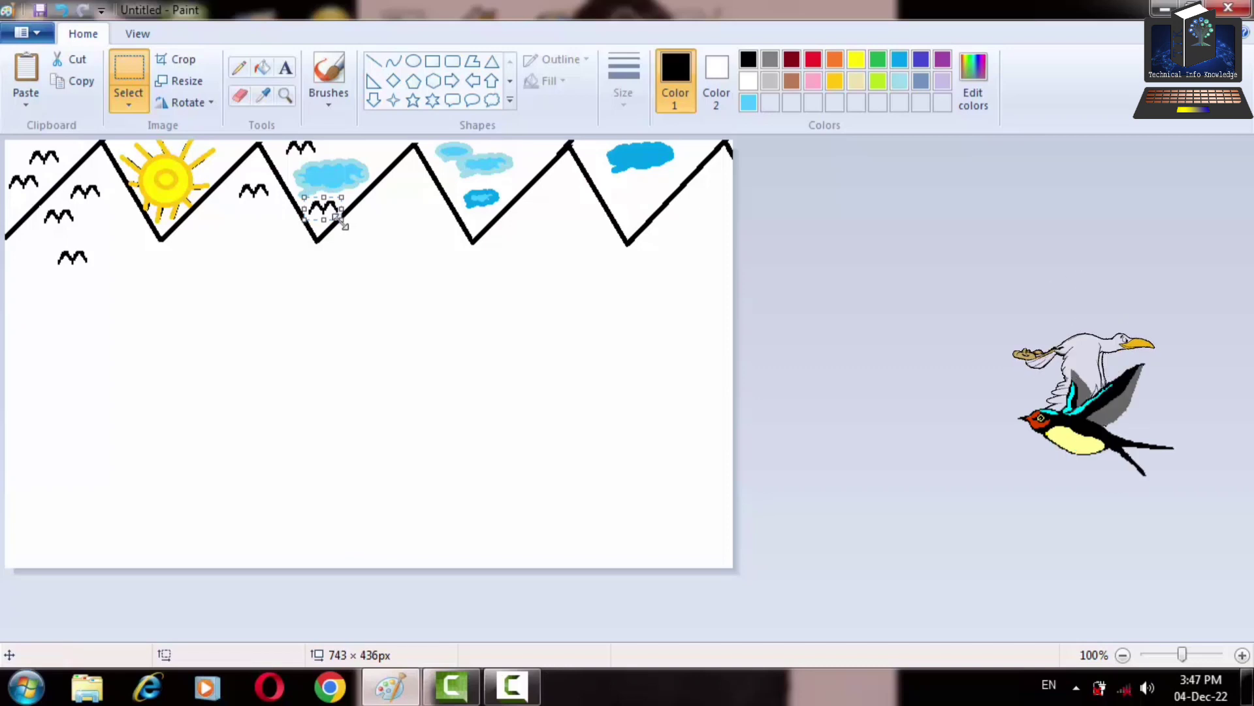
pyautogui.moveTo(343, 224); pyautogui.dragTo(328, 205)
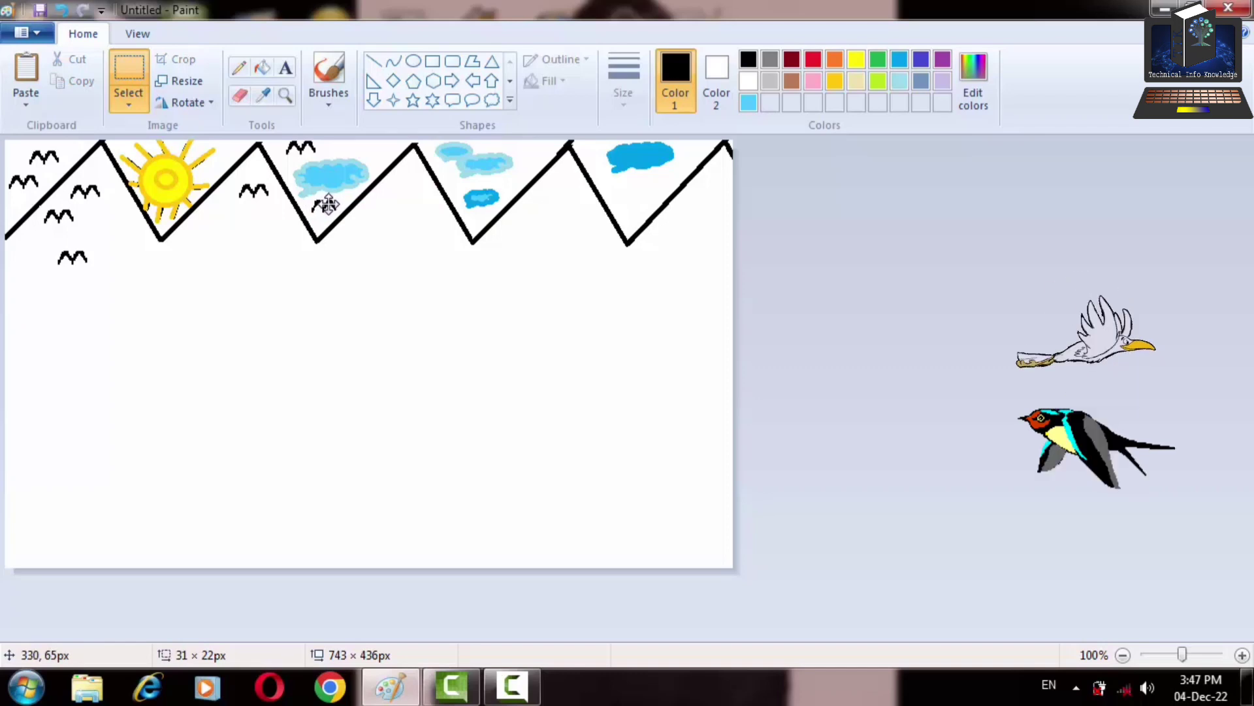
pyautogui.click(378, 265)
# Paste a bird between the third valley's upper clouds and the fourth mountain's peak, sized about 33 × 19 px
pyautogui.hotkey('ctrl', 'v')
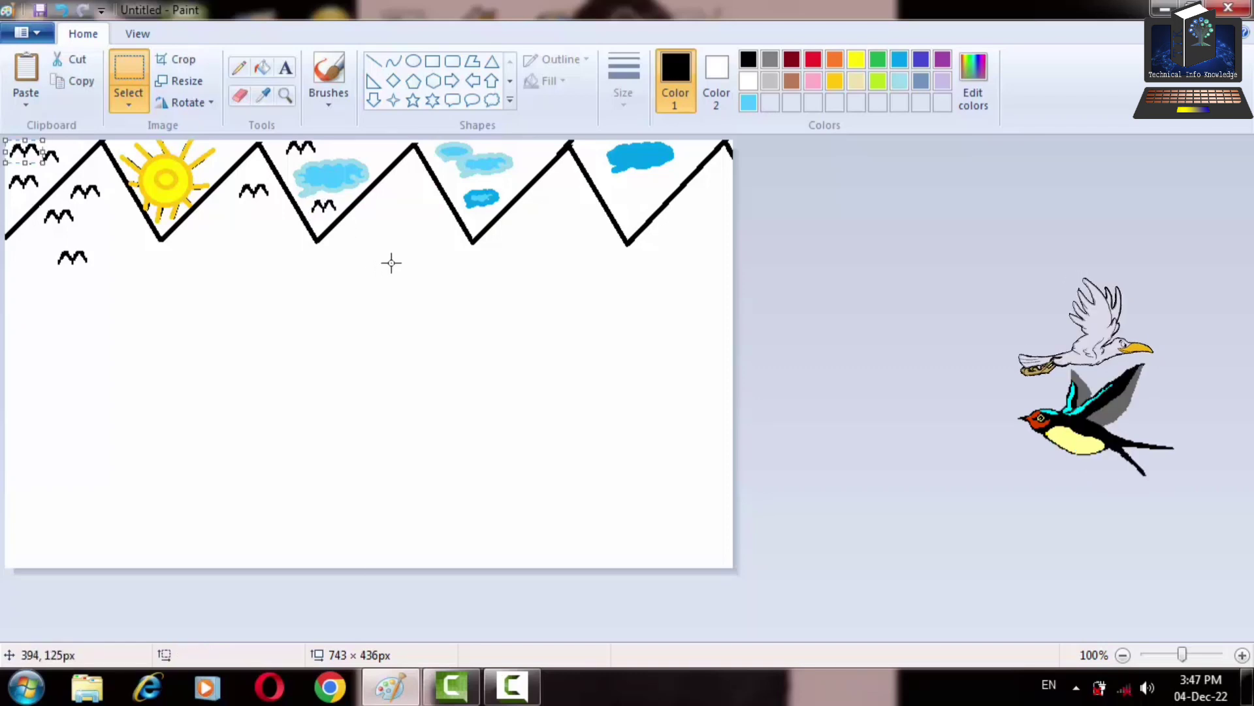
pyautogui.moveTo(33, 155)
pyautogui.mouseDown()
pyautogui.moveTo(23, 154)
pyautogui.moveTo(297, 137)
pyautogui.moveTo(504, 140)
pyautogui.moveTo(528, 152)
pyautogui.mouseUp()
pyautogui.moveTo(529, 151)
pyautogui.mouseDown()
pyautogui.moveTo(481, 172)
pyautogui.moveTo(530, 150)
pyautogui.mouseUp()
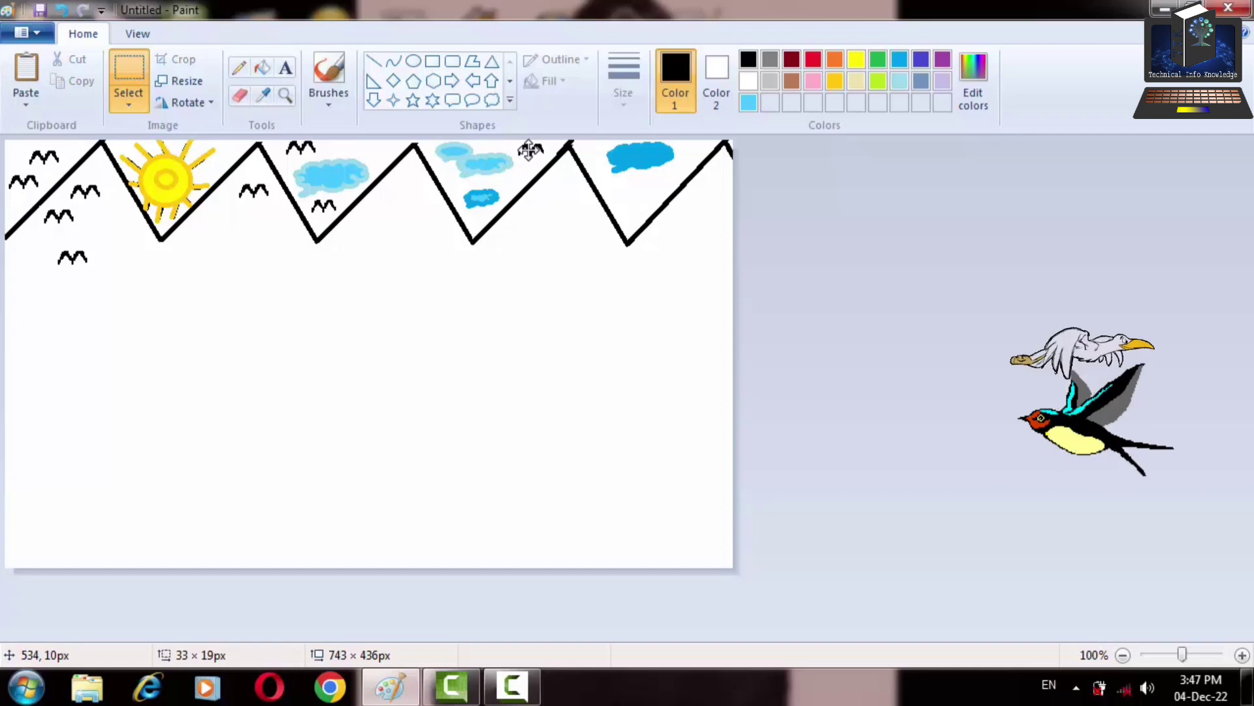
pyautogui.click(583, 252)
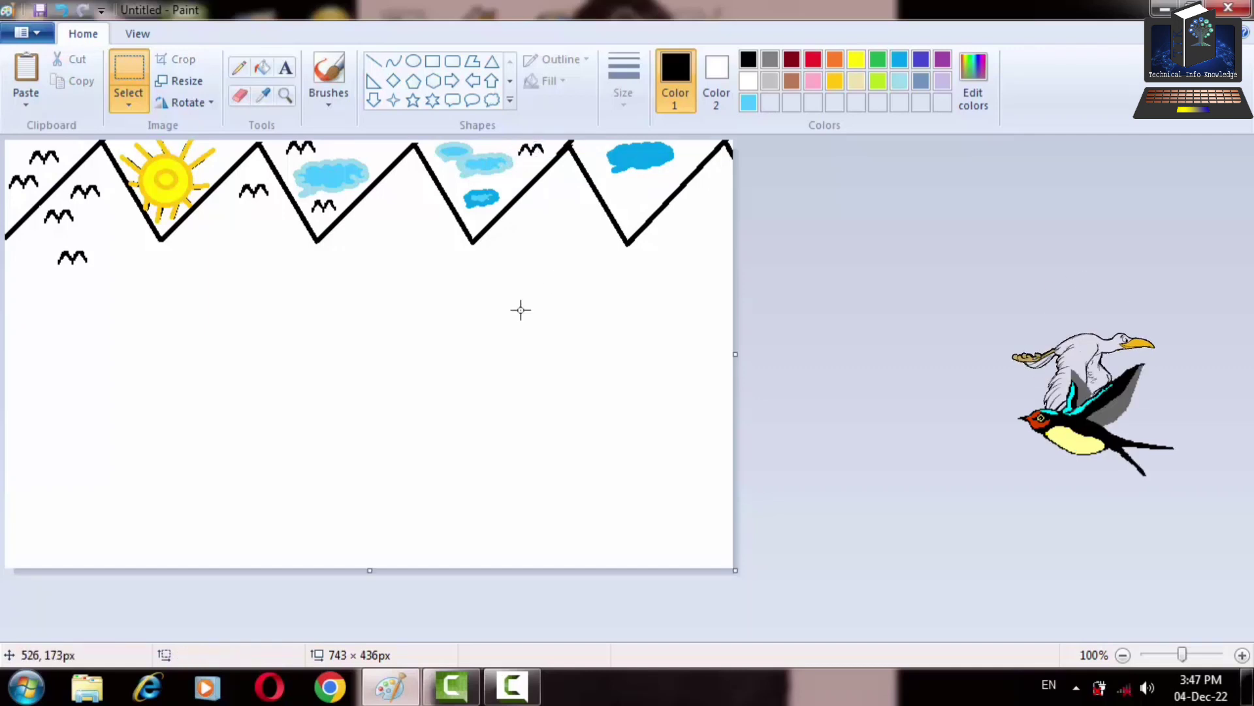
# Paste three more birds, two inside the second mountain below its existing bird and one above the right end of the second valley's cloud
pyautogui.hotkey('ctrl', 'v')
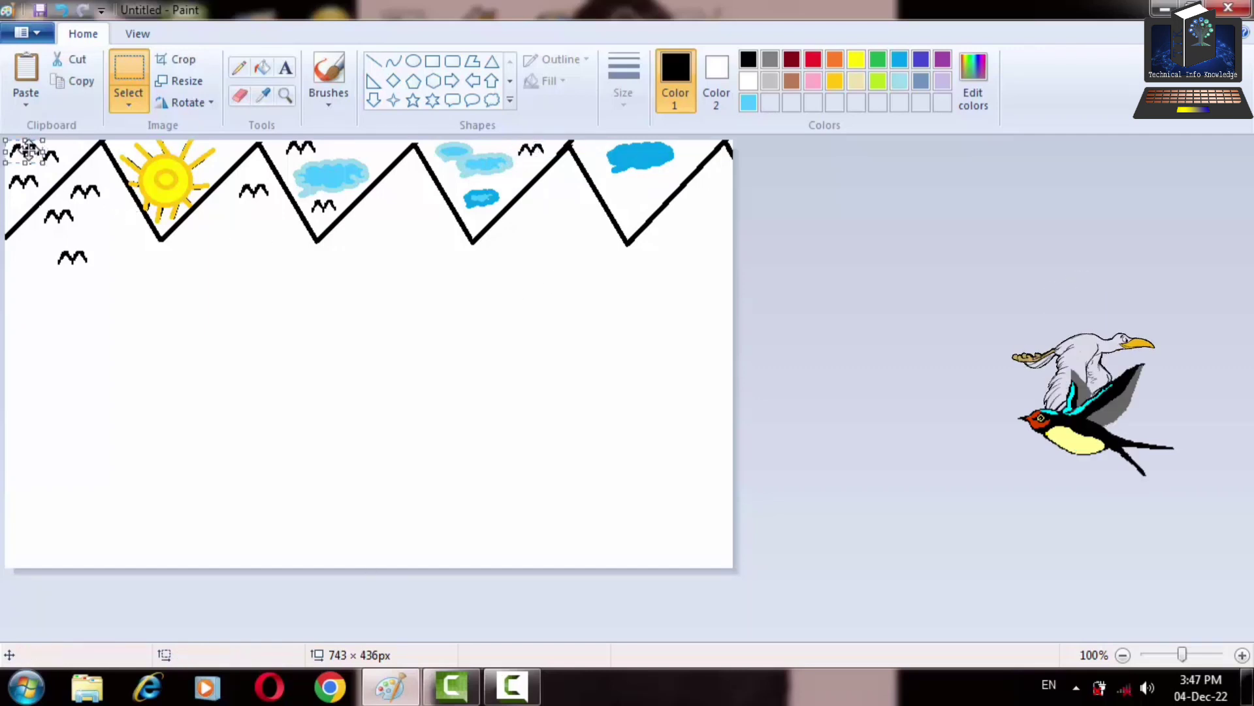
pyautogui.moveTo(26, 150); pyautogui.dragTo(228, 208)
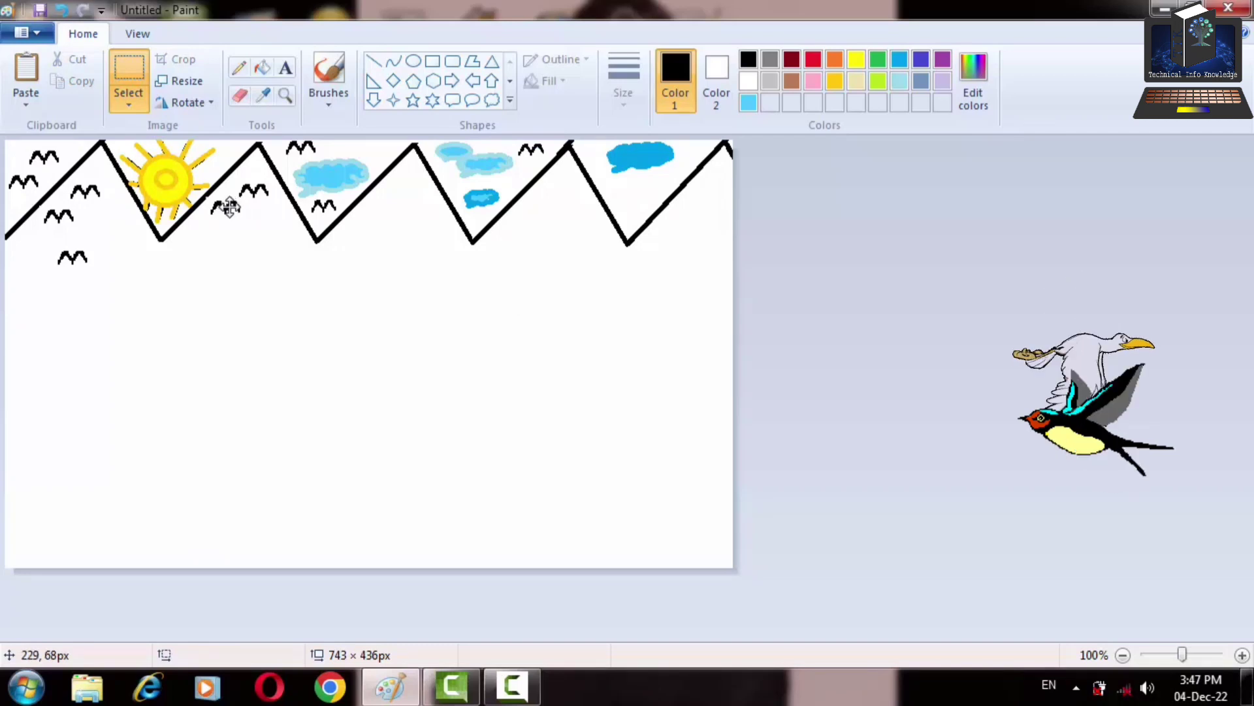
pyautogui.click(37, 81)
pyautogui.moveTo(136, 176); pyautogui.dragTo(261, 218)
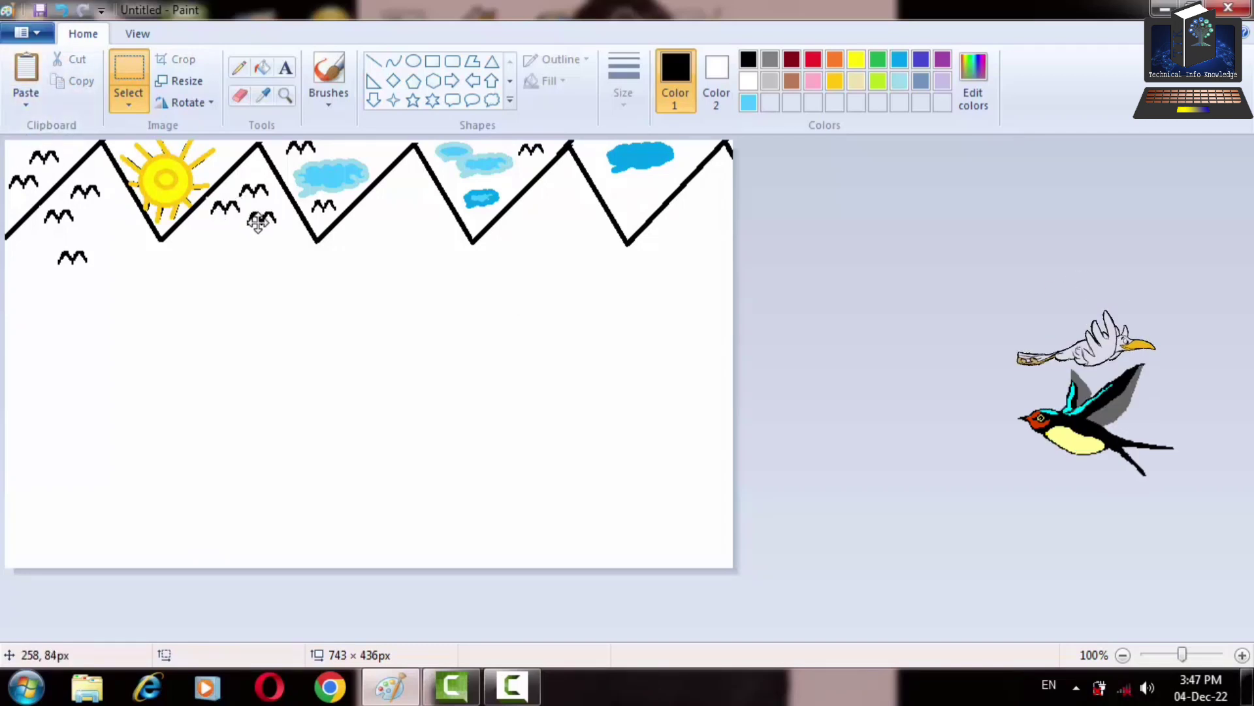
pyautogui.click(37, 68)
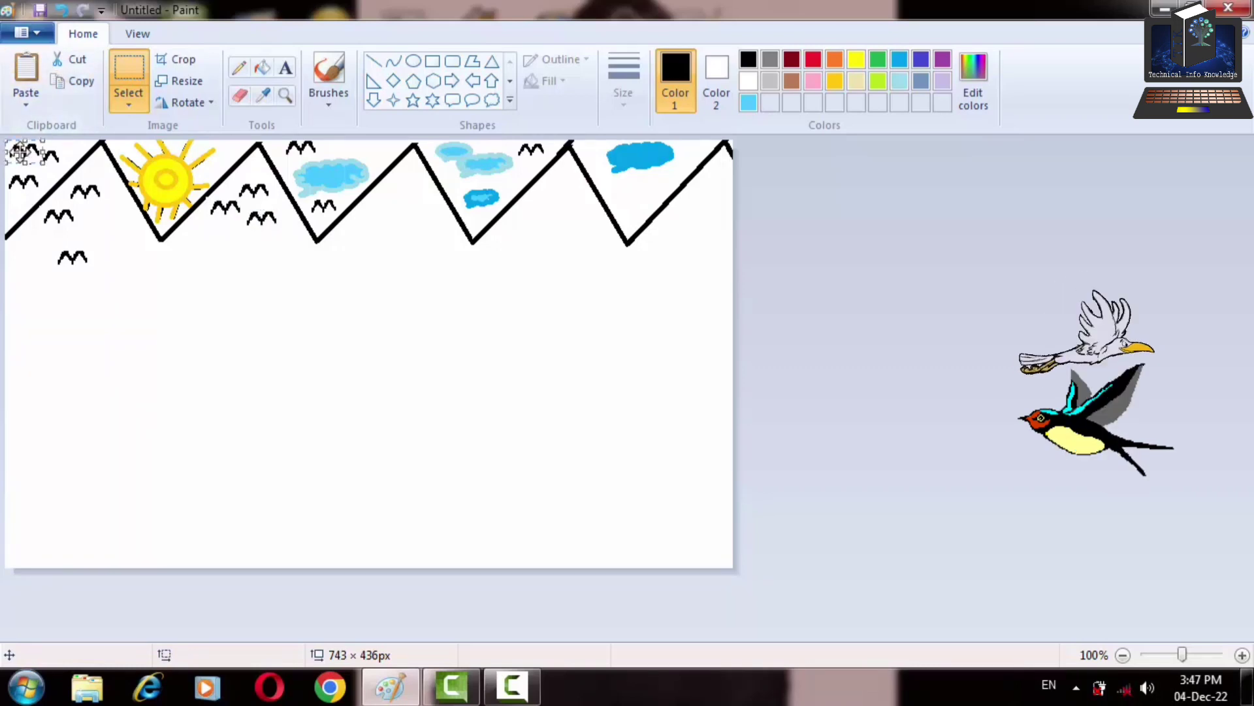
pyautogui.moveTo(22, 150); pyautogui.dragTo(370, 150)
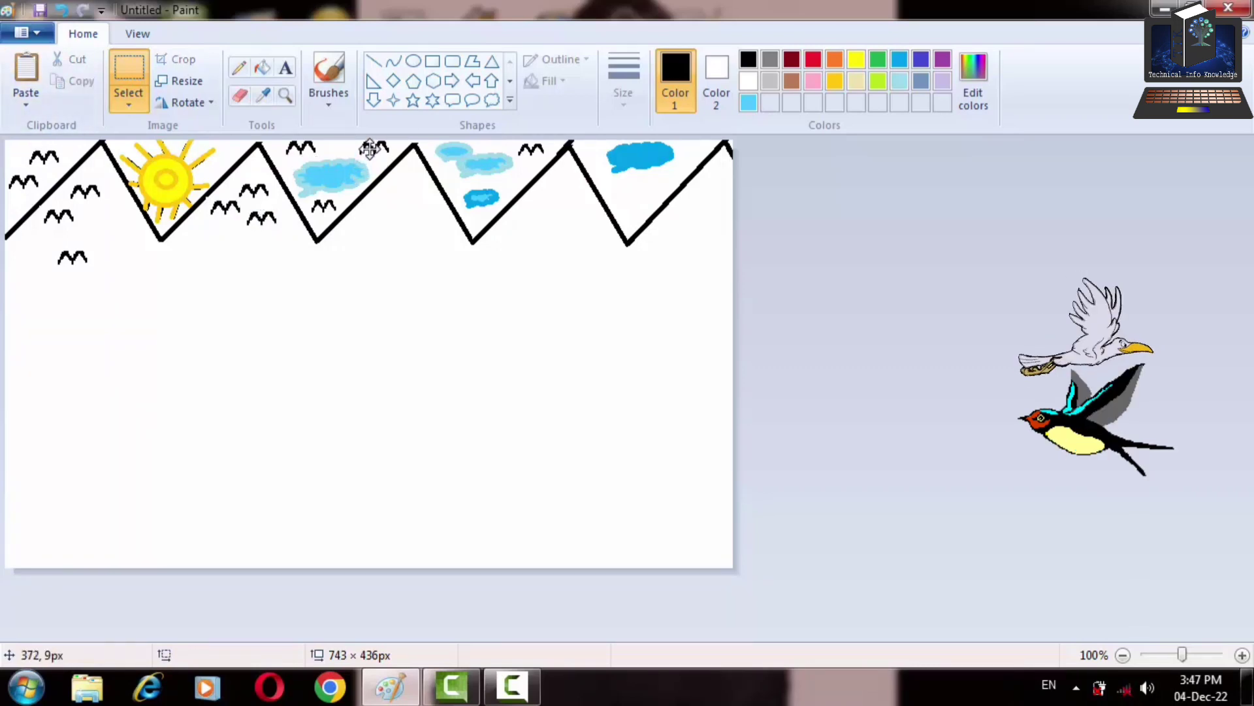
# Paste three more birds, one inside the third mountain below its peak, one inside the fourth mountain and one at the third mountain's lower left
pyautogui.click(26, 74)
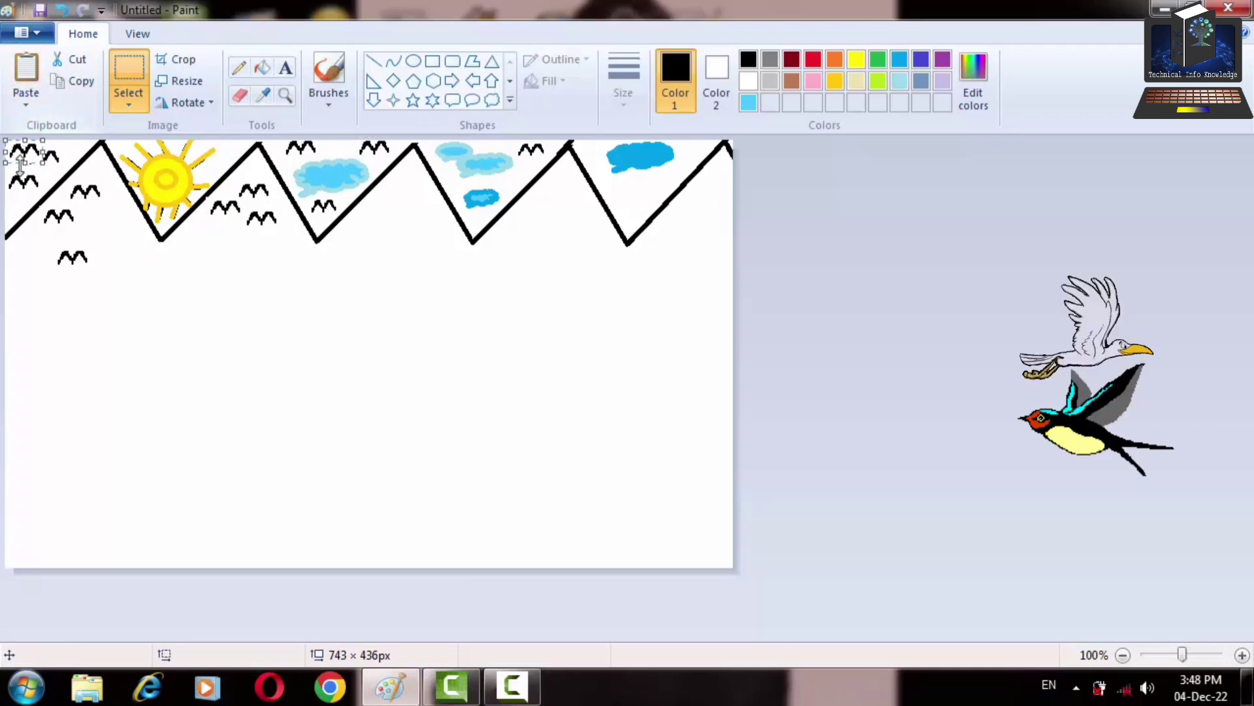
pyautogui.moveTo(24, 150); pyautogui.dragTo(407, 182)
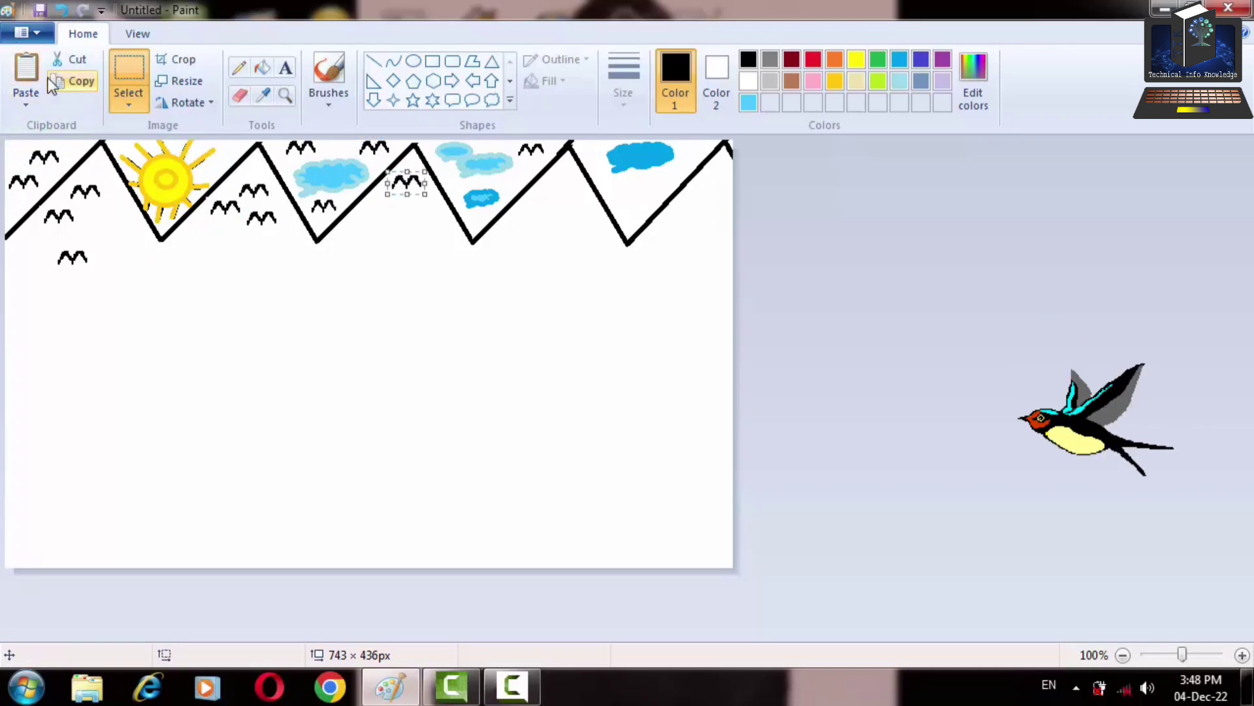
pyautogui.click(26, 73)
pyautogui.moveTo(24, 150); pyautogui.dragTo(558, 189)
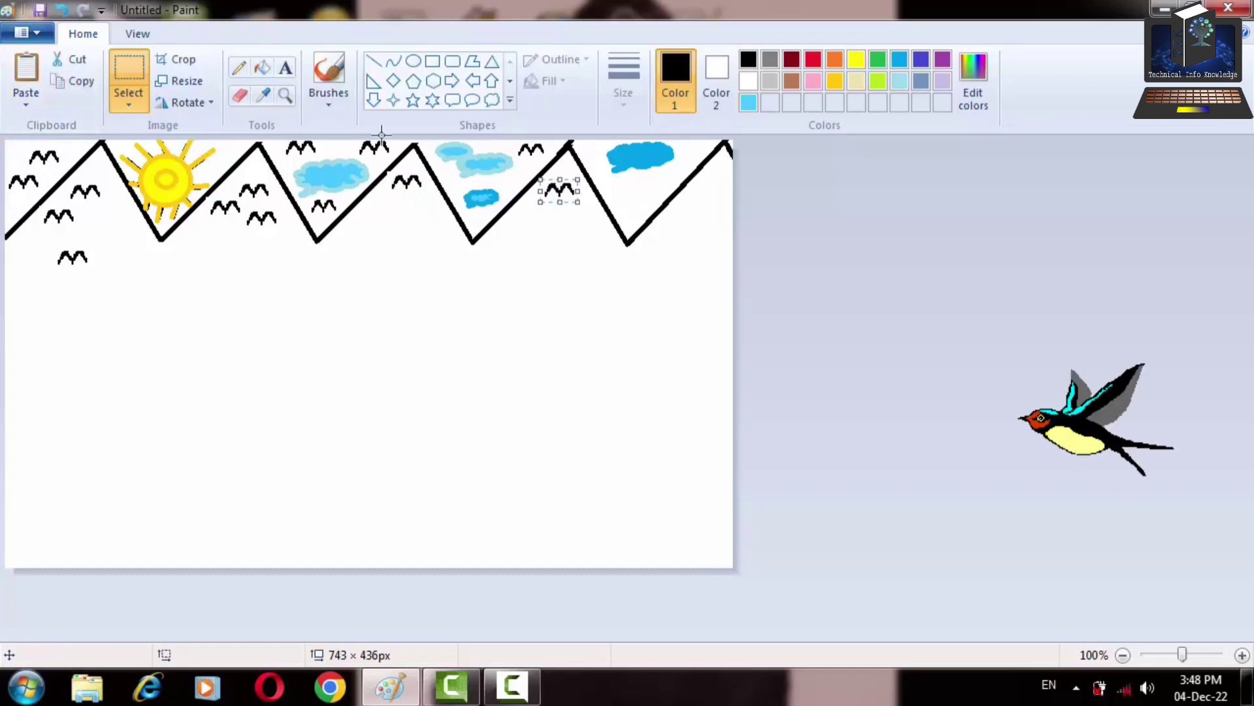
pyautogui.click(26, 73)
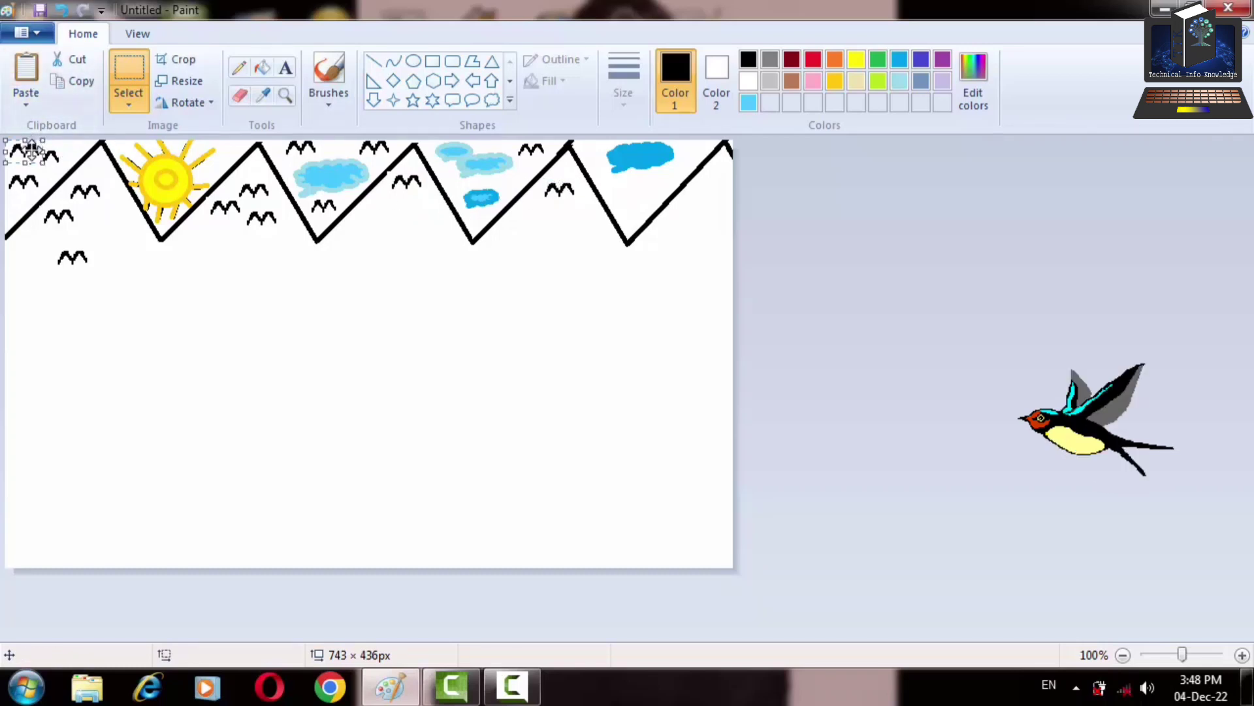
pyautogui.moveTo(26, 152); pyautogui.dragTo(378, 215)
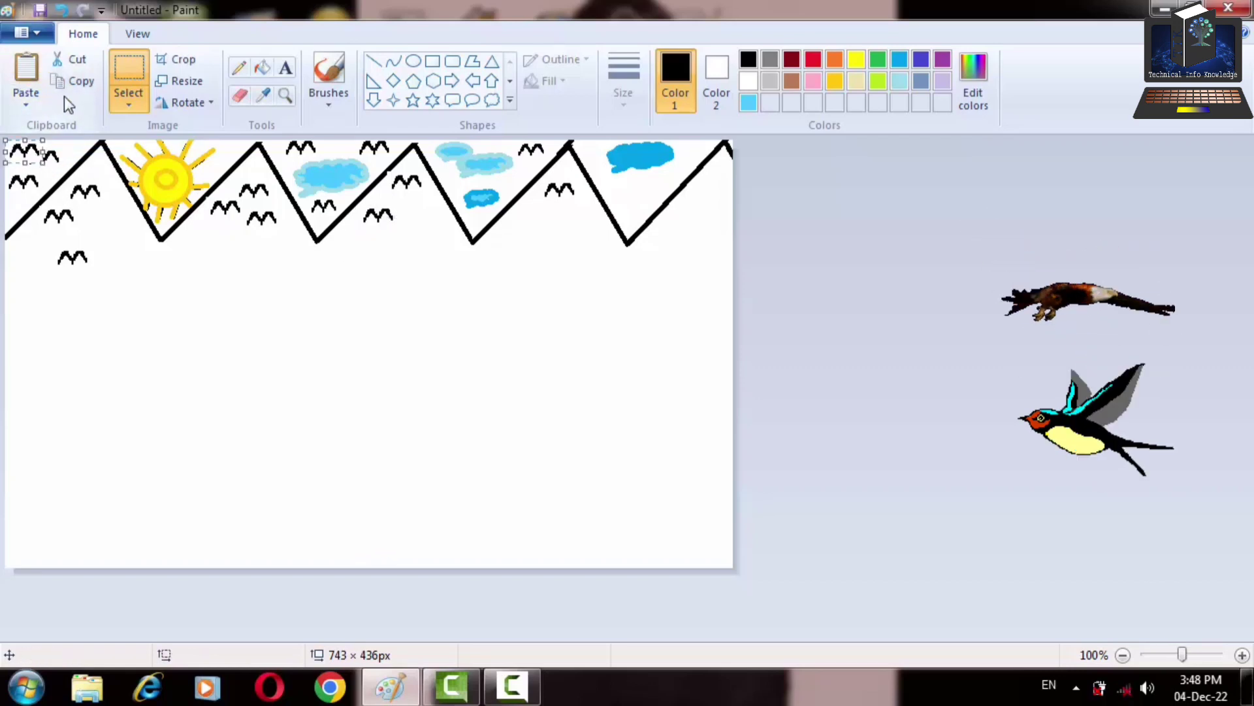
# Paste two birds one under the other below the fourth valley's cloud, shrinking the lower one to about 25 × 18 px
pyautogui.click(26, 73)
pyautogui.moveTo(31, 149); pyautogui.dragTo(631, 186)
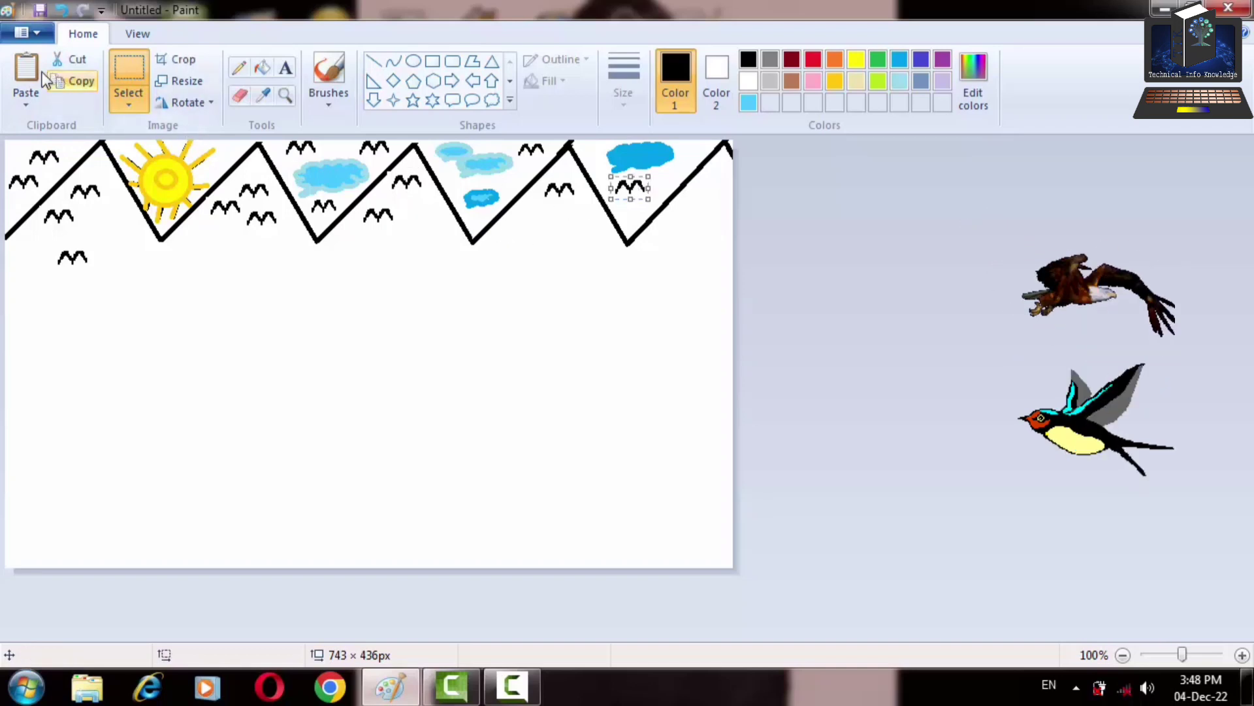
pyautogui.click(39, 74)
pyautogui.moveTo(30, 150); pyautogui.dragTo(636, 204)
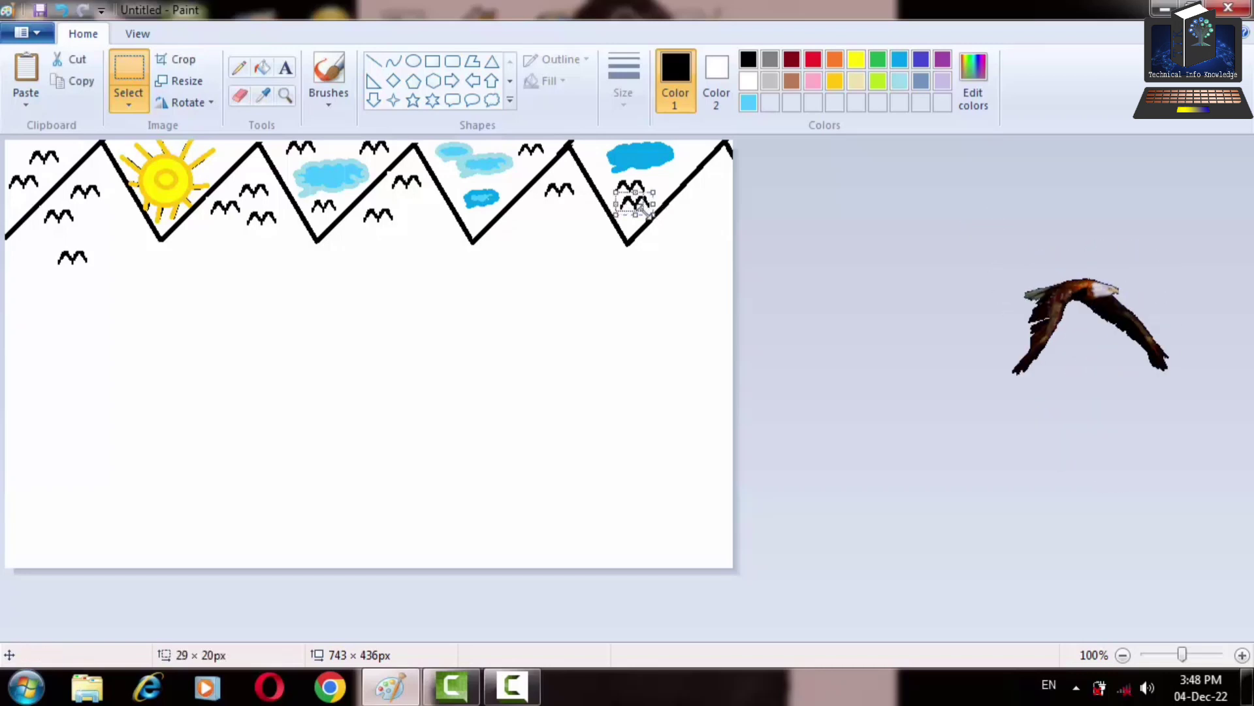
pyautogui.moveTo(647, 210); pyautogui.dragTo(638, 208)
pyautogui.click(659, 217)
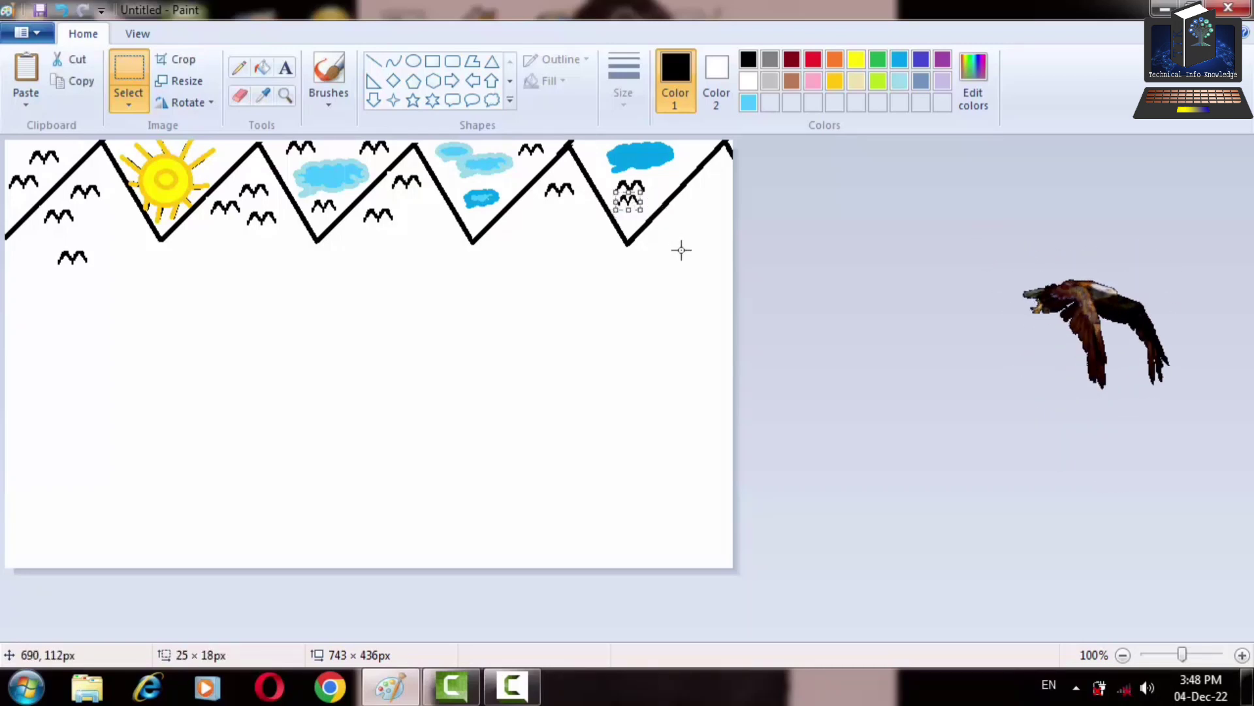
# Paste another bird inside the third mountain, shrunk to fit just below its uppermost bird
pyautogui.click(27, 73)
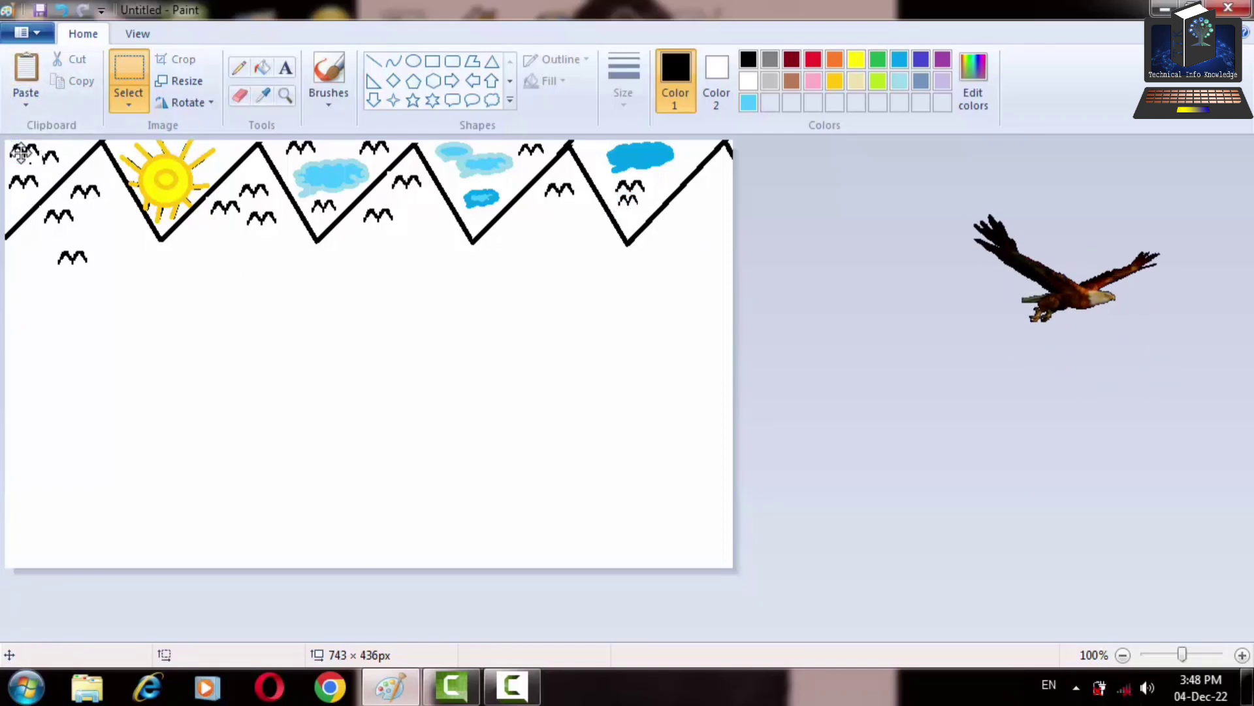
pyautogui.moveTo(22, 149); pyautogui.dragTo(405, 200)
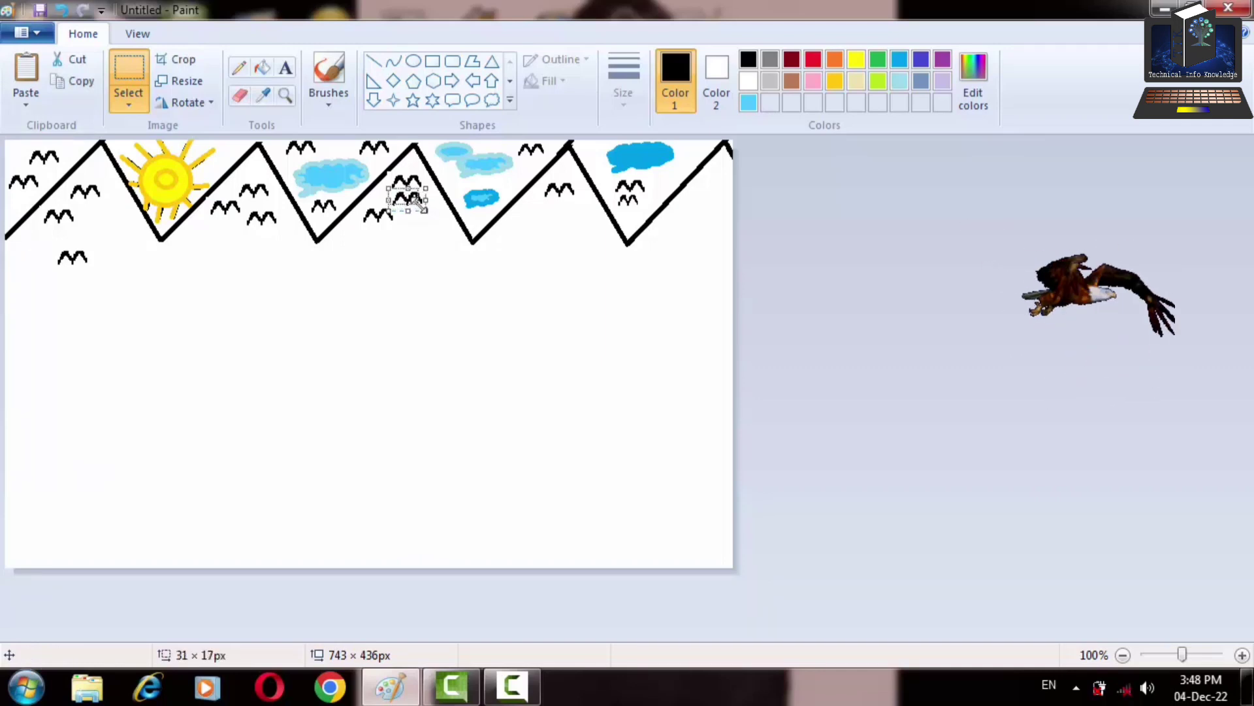
pyautogui.click(434, 248)
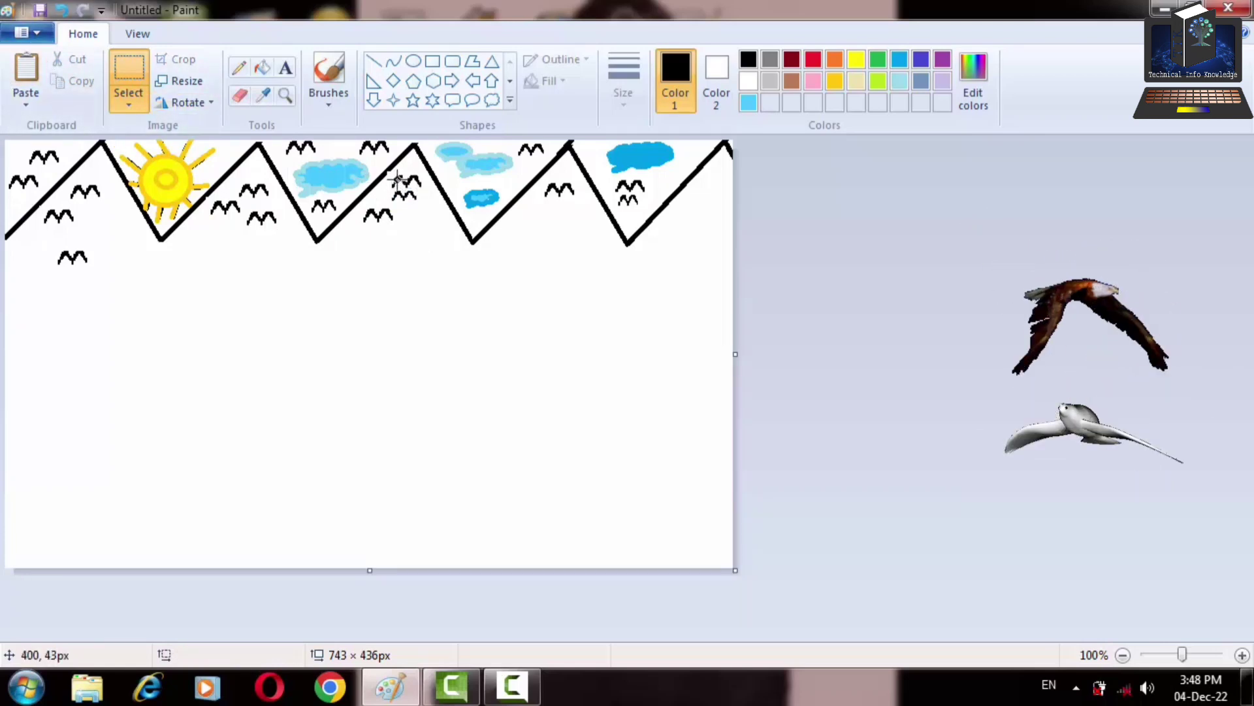
# Repair the gap in the third mountain's left slope with a short black line about 13 × 13 px
pyautogui.click(369, 65)
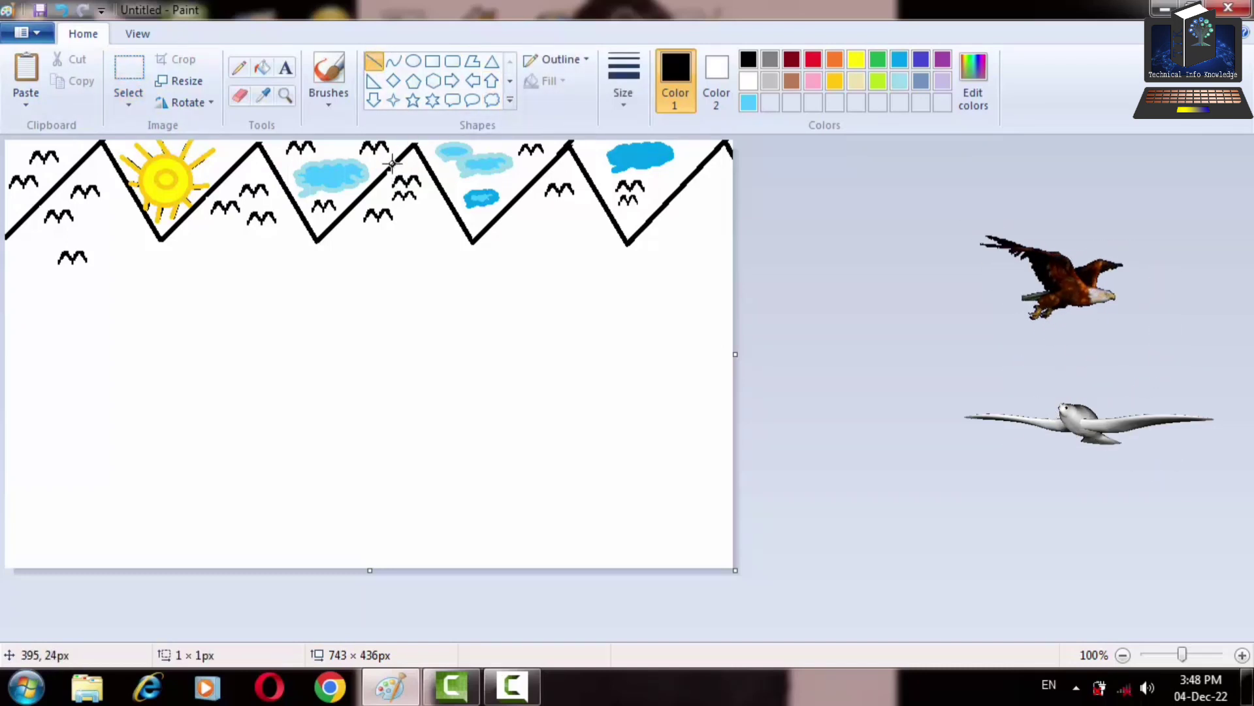
pyautogui.moveTo(392, 163); pyautogui.dragTo(382, 176)
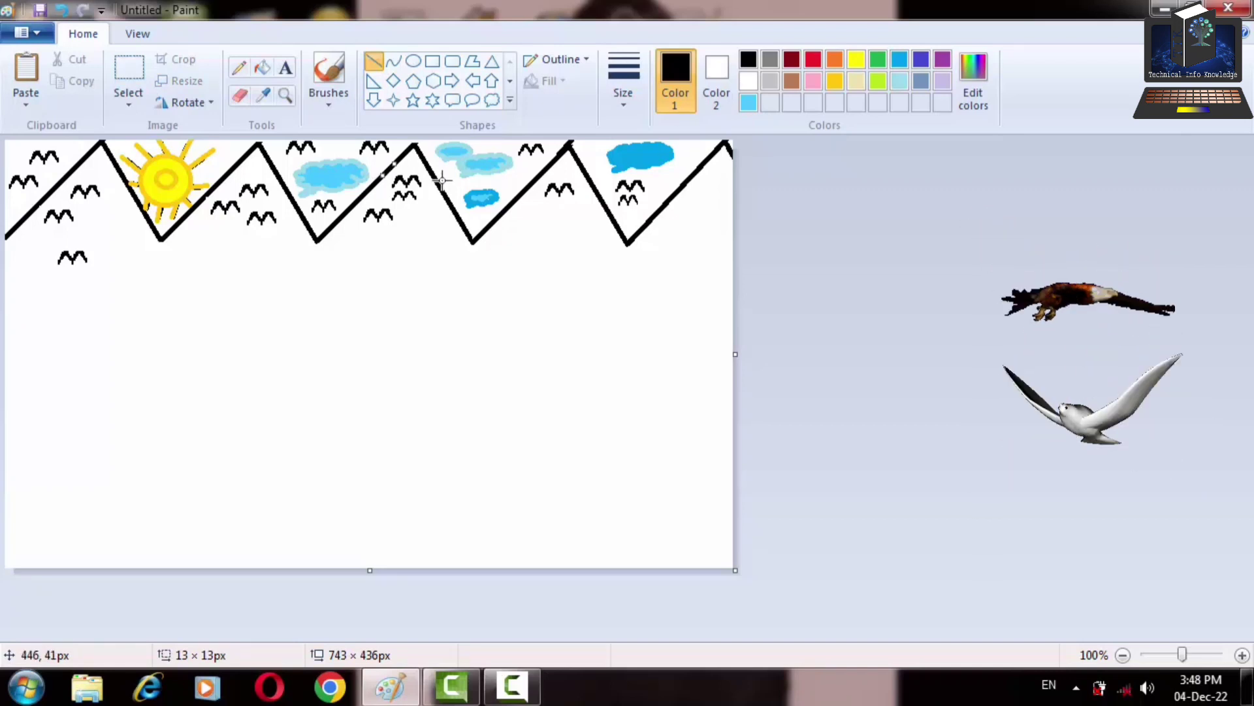
pyautogui.click(425, 219)
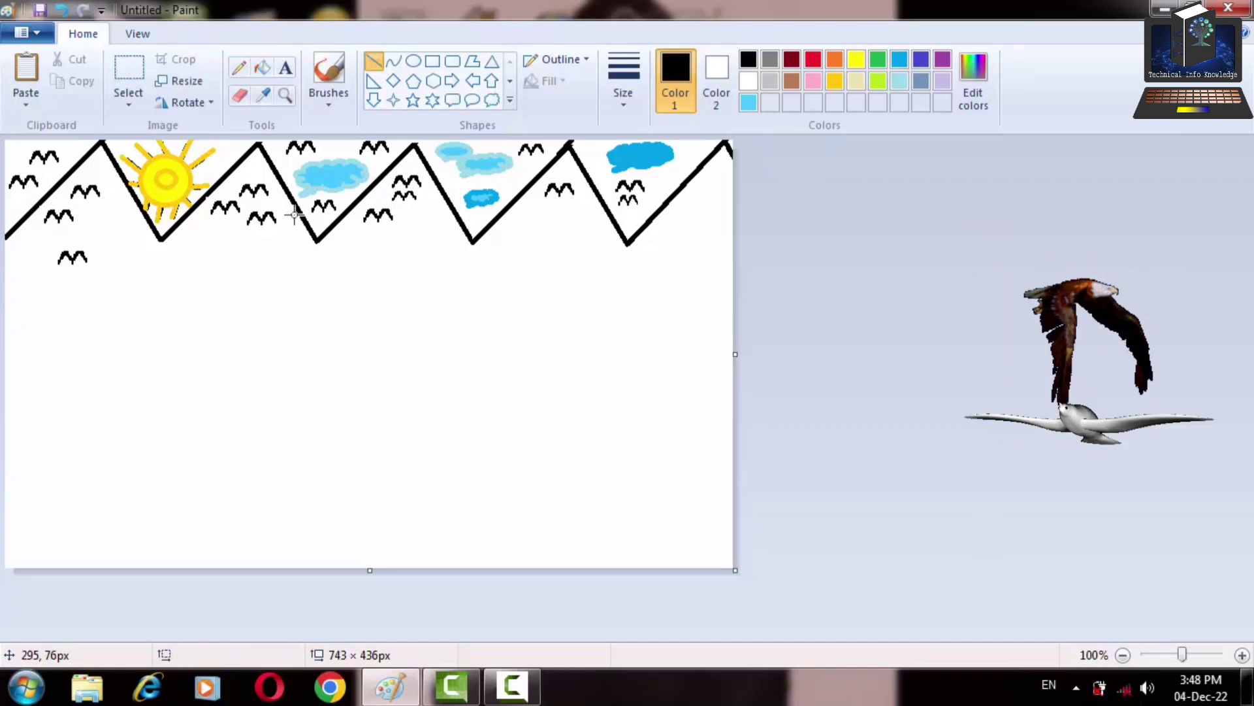
# Paste three more birds, one at the third mountain's lower right and two side by side low inside the fourth mountain
pyautogui.click(26, 77)
pyautogui.moveTo(39, 157); pyautogui.dragTo(425, 216)
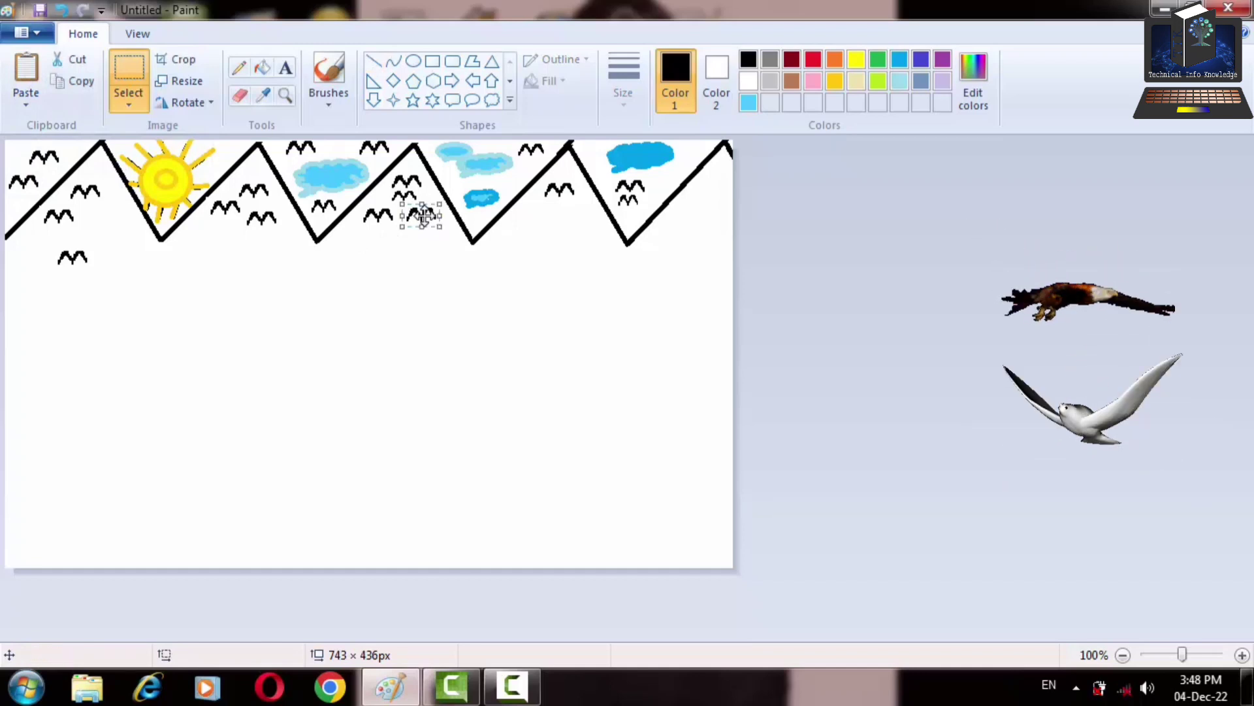
pyautogui.click(27, 78)
pyautogui.moveTo(25, 152); pyautogui.dragTo(536, 216)
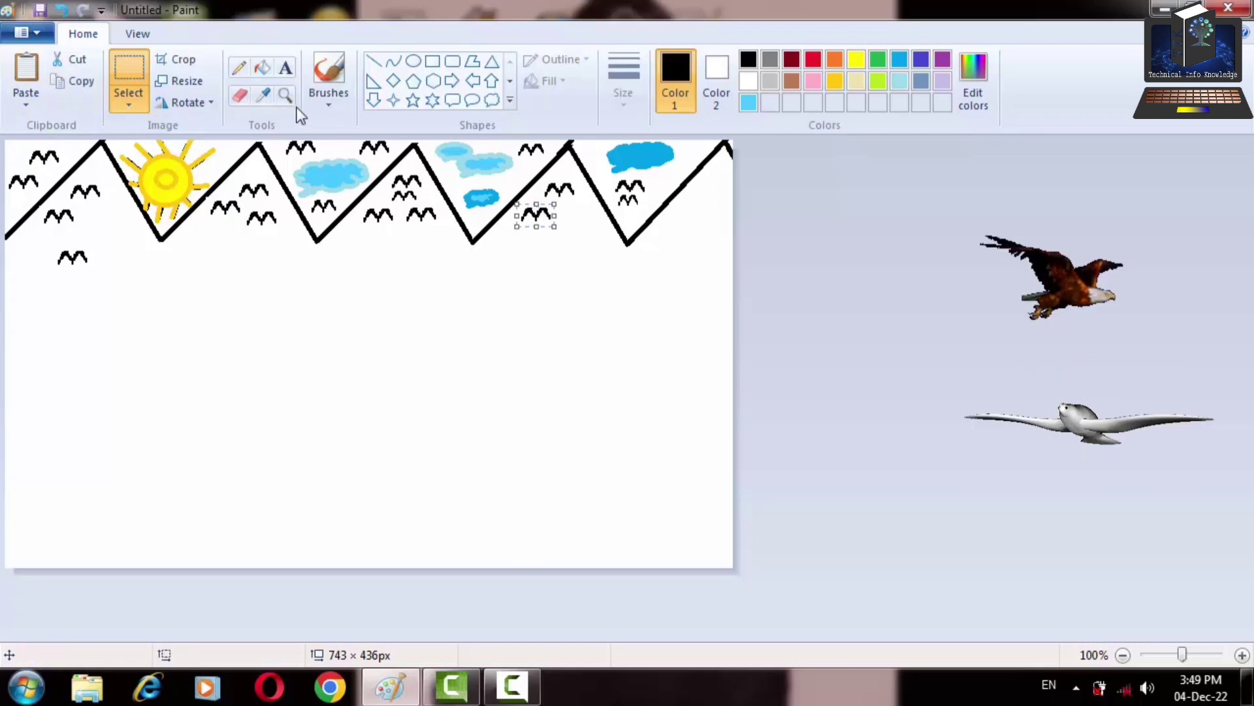
pyautogui.click(26, 75)
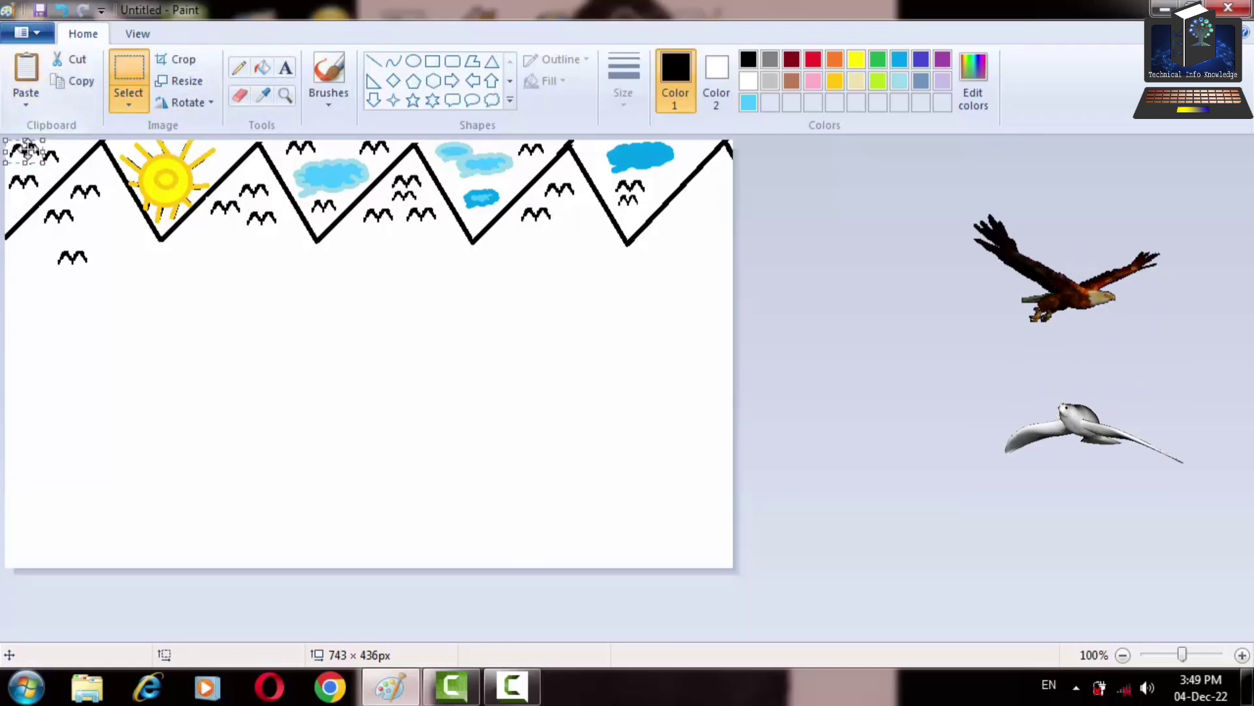
pyautogui.moveTo(27, 151); pyautogui.dragTo(574, 209)
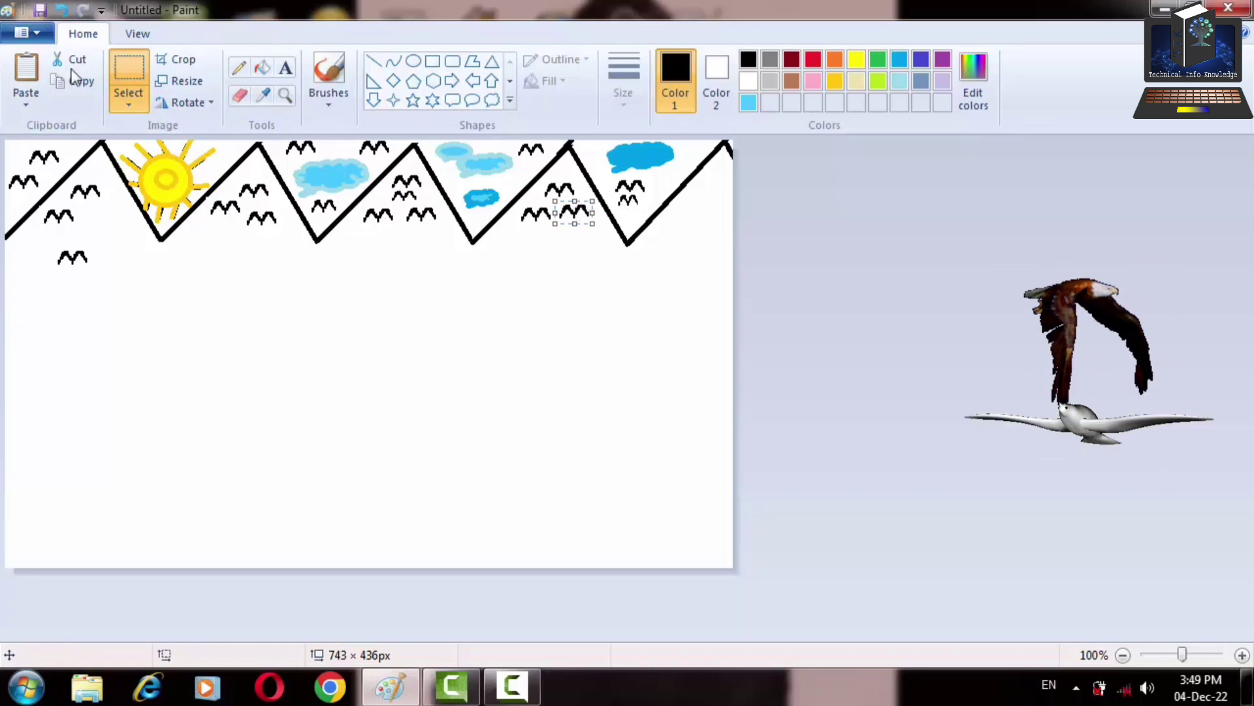
# Paste another bird, shrink it to about 23 × 19 px and place it between the fourth valley's cloud and the fifth peak
pyautogui.click(75, 77)
pyautogui.click(26, 75)
pyautogui.moveTo(27, 152); pyautogui.dragTo(570, 164)
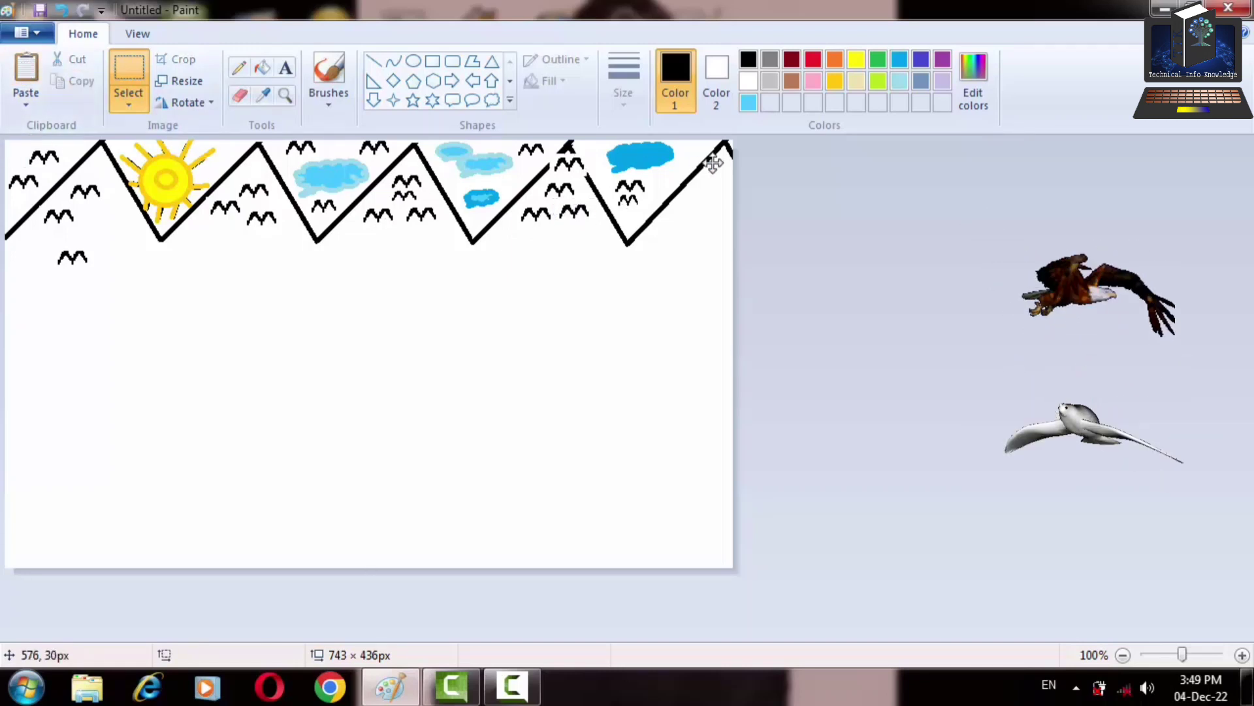
pyautogui.moveTo(713, 164); pyautogui.dragTo(661, 167)
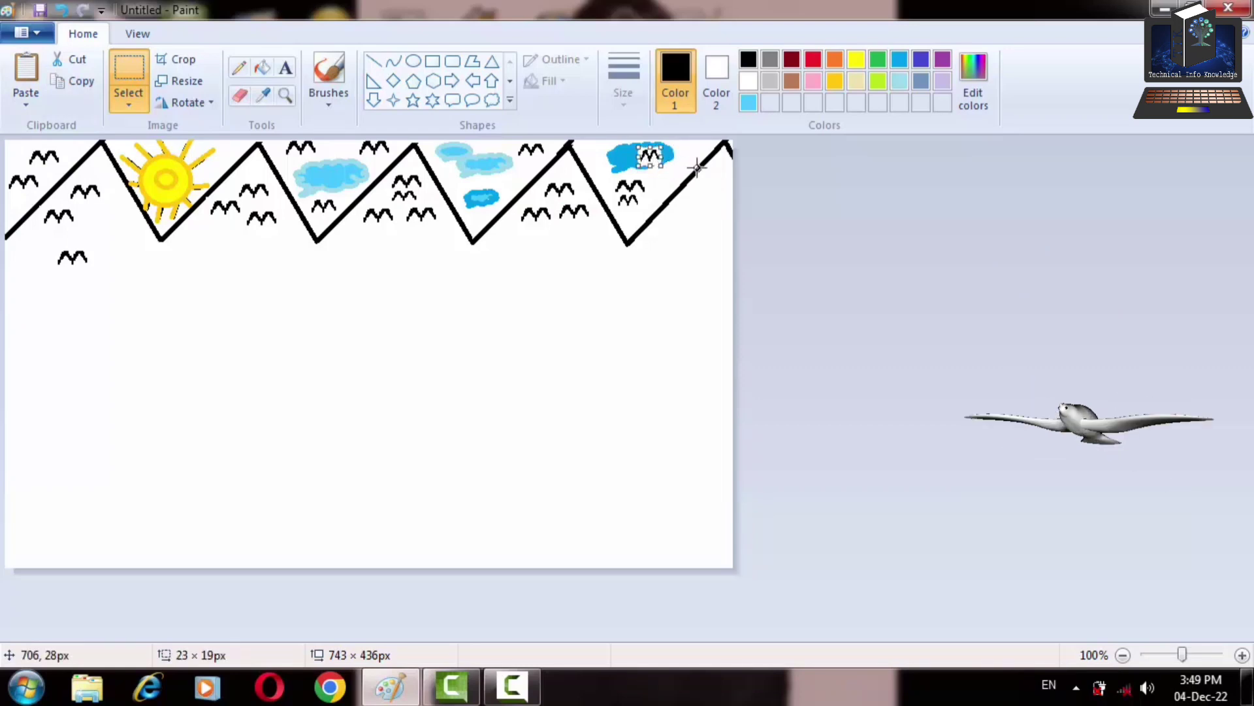
pyautogui.press('Right')
pyautogui.press('Right')
pyautogui.press('Right')
pyautogui.press('Right')
pyautogui.press('Right')
pyautogui.press('Right')
pyautogui.press('Right')
pyautogui.press('Right')
pyautogui.press('Right')
pyautogui.press('Right')
pyautogui.press('Right')
pyautogui.press('Right')
pyautogui.press('Right')
pyautogui.press('Right')
pyautogui.press('Right')
pyautogui.press('Right')
pyautogui.press('Right')
pyautogui.press('Right')
pyautogui.press('Right')
pyautogui.press('Right')
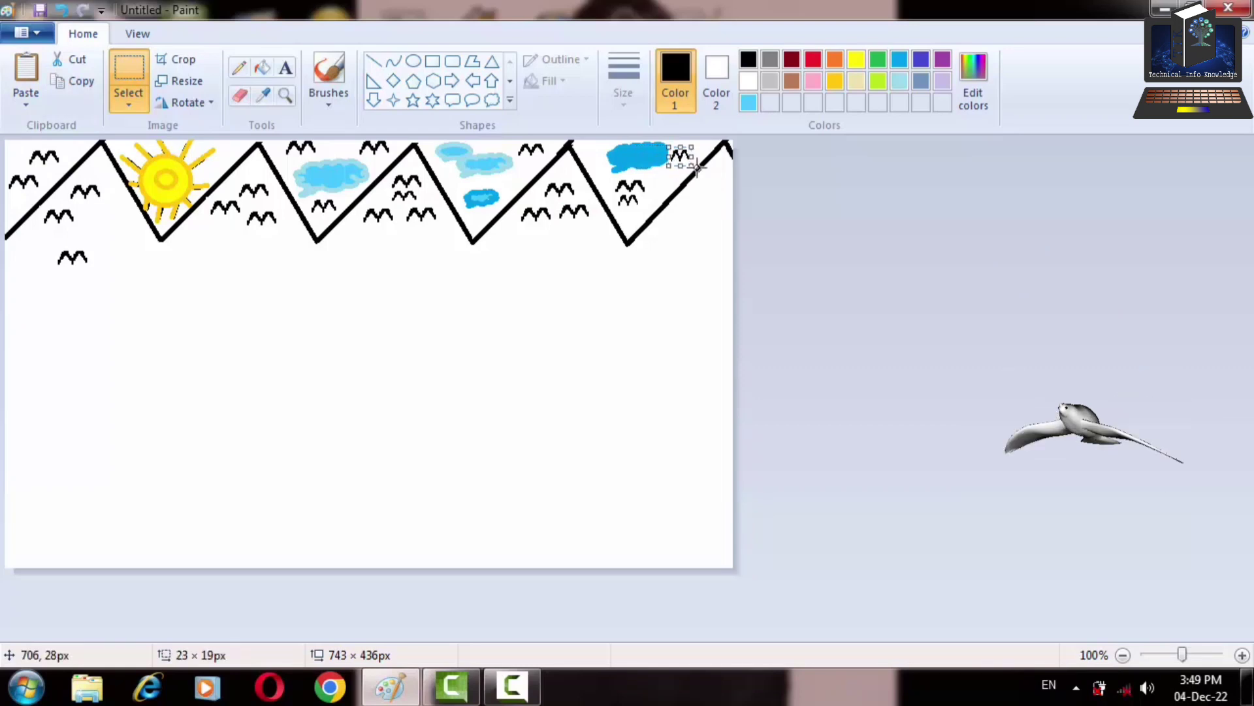
pyautogui.press('Up')
pyautogui.press('Up')
pyautogui.press('Up')
pyautogui.press('Up')
pyautogui.press('Right')
pyautogui.press('Right')
pyautogui.press('Right')
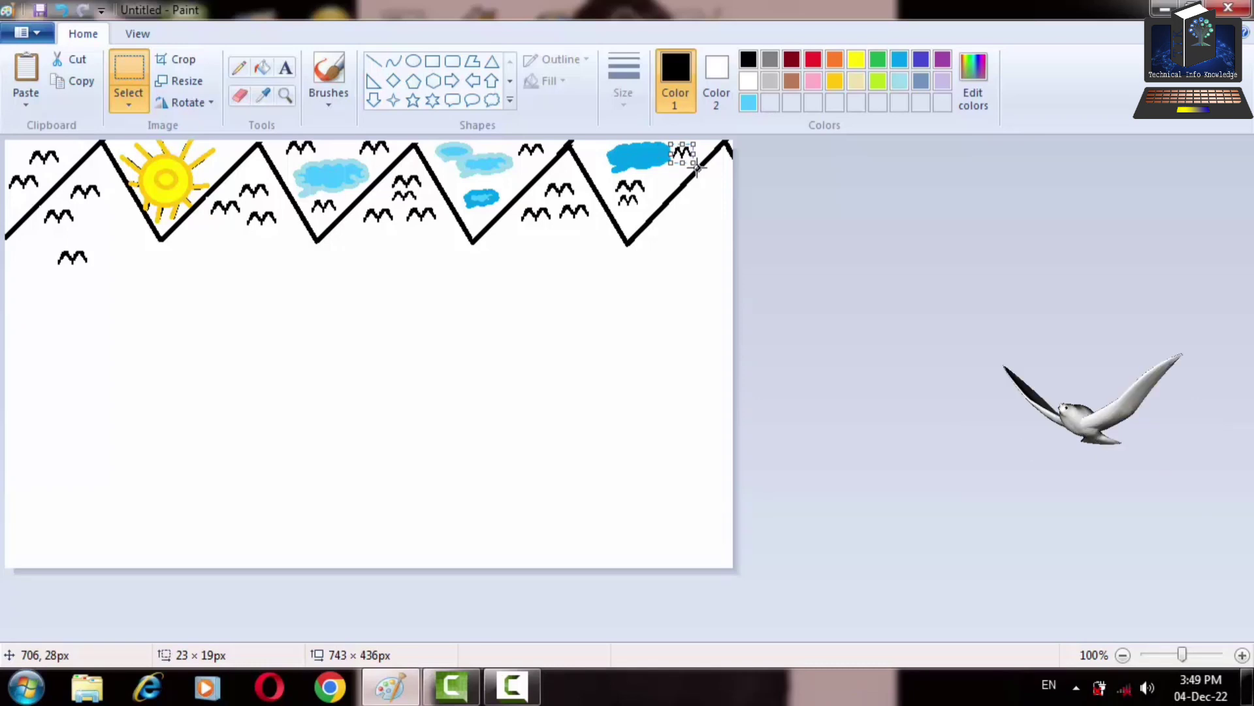
pyautogui.press('Right')
pyautogui.press('Right')
pyautogui.press('Right')
pyautogui.press('Right')
pyautogui.press('Right')
pyautogui.press('Right')
pyautogui.press('Right')
pyautogui.press('Right')
pyautogui.press('Right')
pyautogui.press('Right')
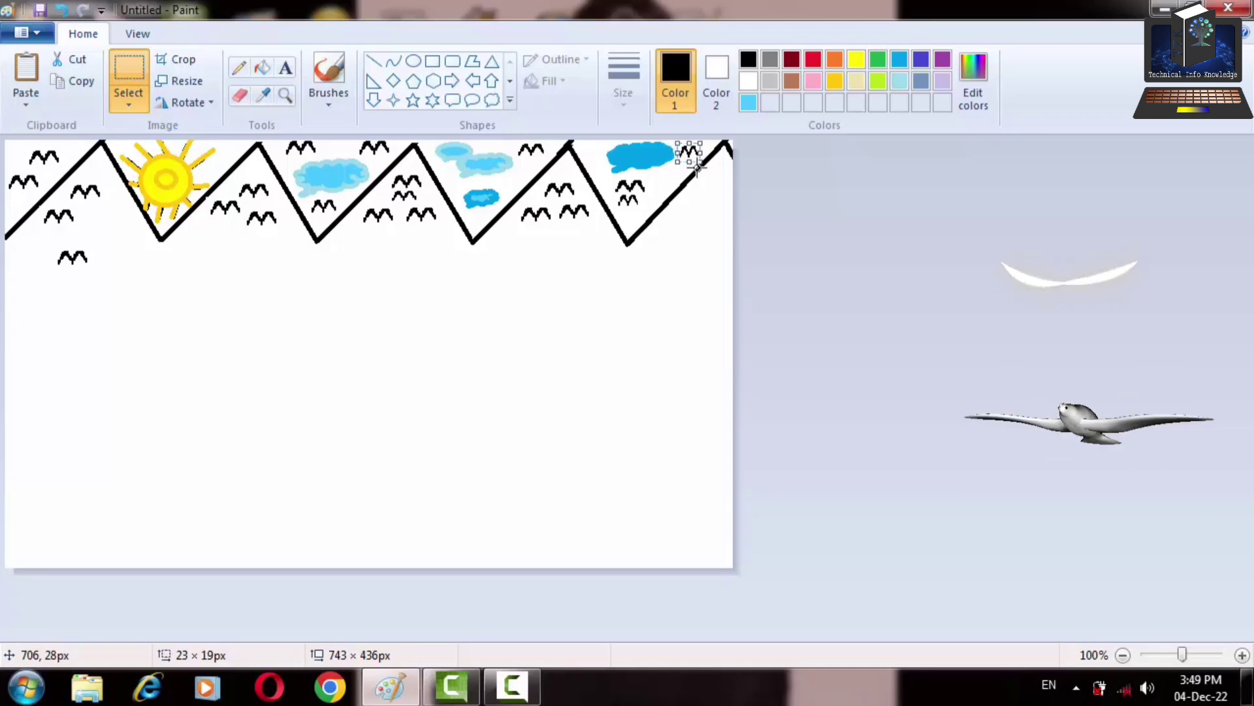
pyautogui.click(594, 263)
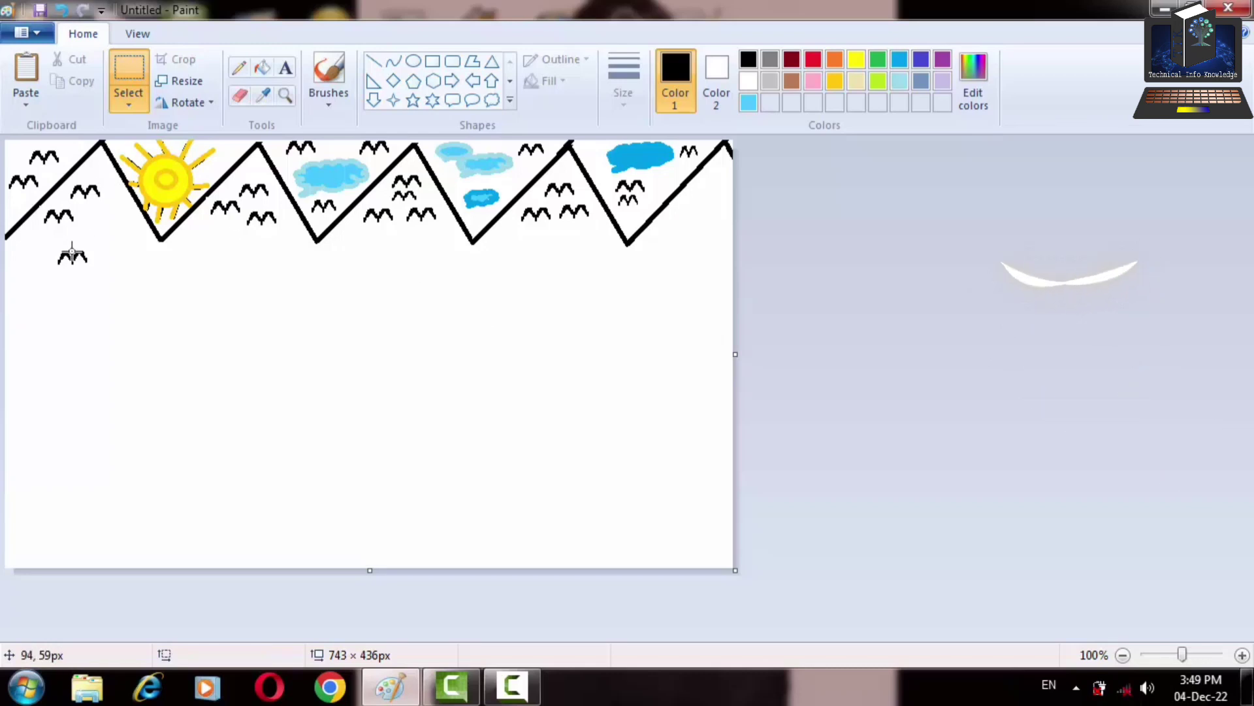
# Cut the stray bird from below the first mountain and paste it at the lower right inside that mountain
pyautogui.moveTo(55, 247); pyautogui.dragTo(91, 267)
pyautogui.hotkey('ctrl', 'x')
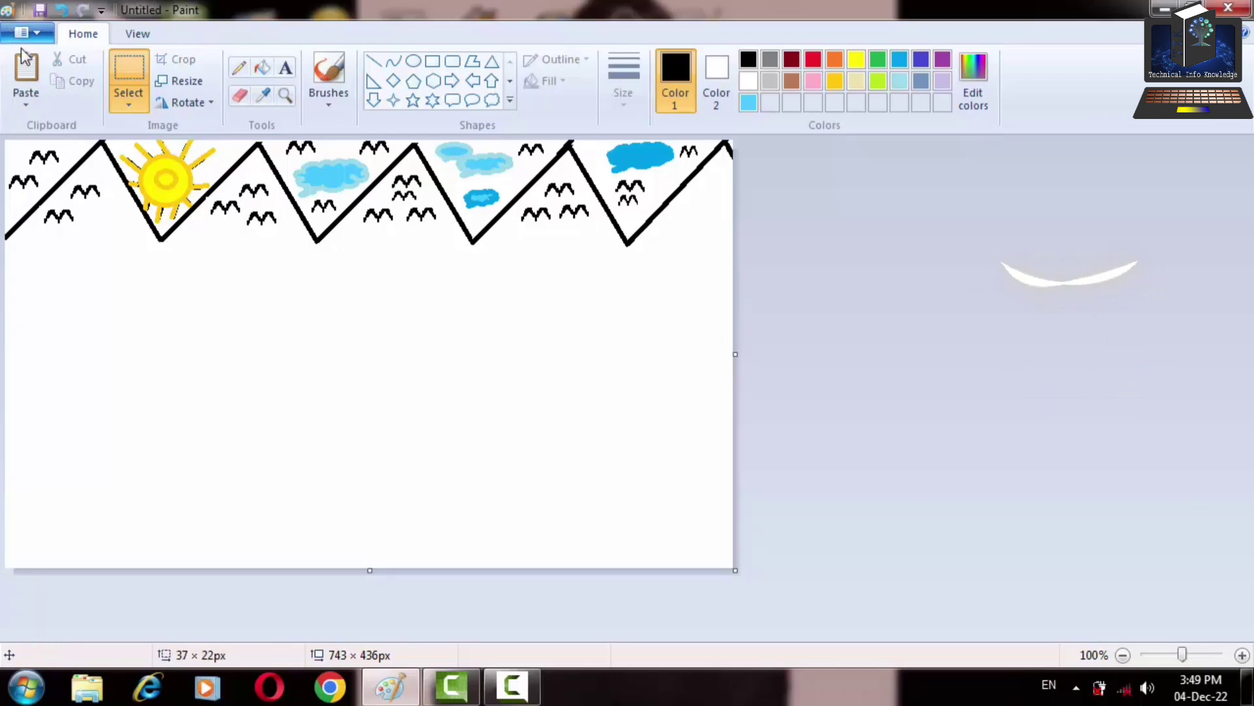
pyautogui.click(26, 72)
pyautogui.moveTo(40, 140); pyautogui.dragTo(101, 212)
pyautogui.click(126, 272)
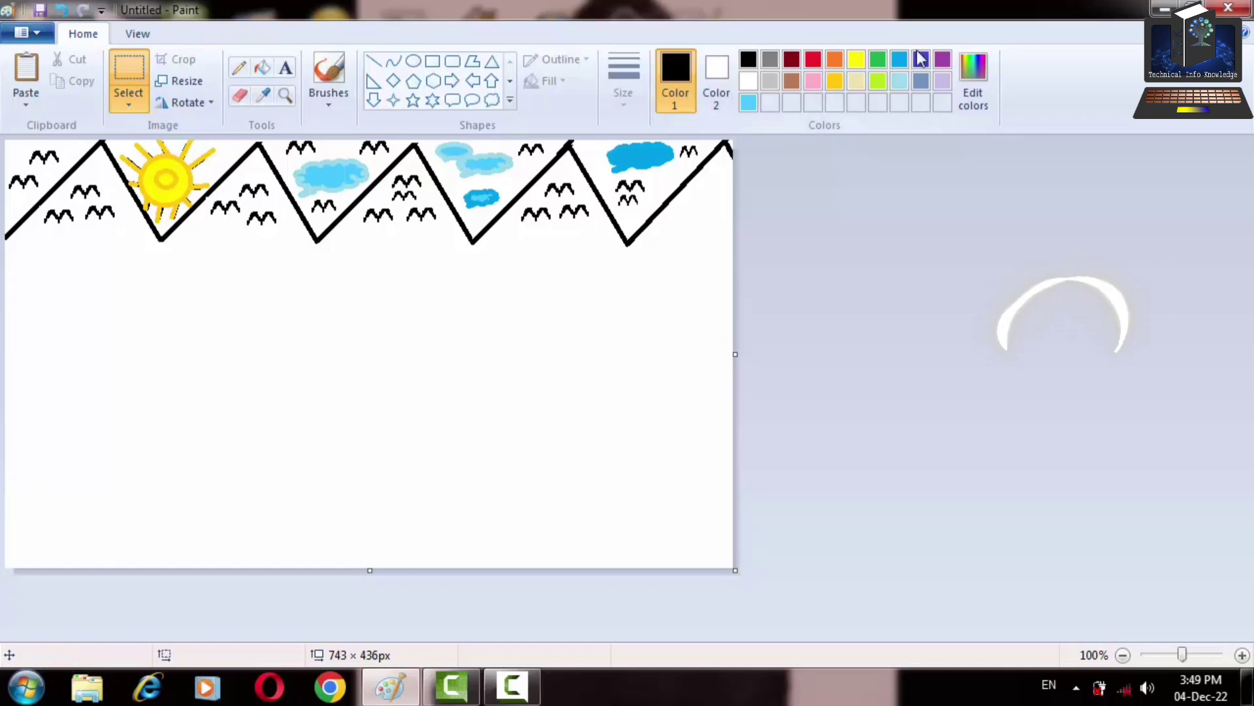
# Choose the Fill tool with a pale blue custom colour of red 215, green 240, blue 247
pyautogui.click(905, 80)
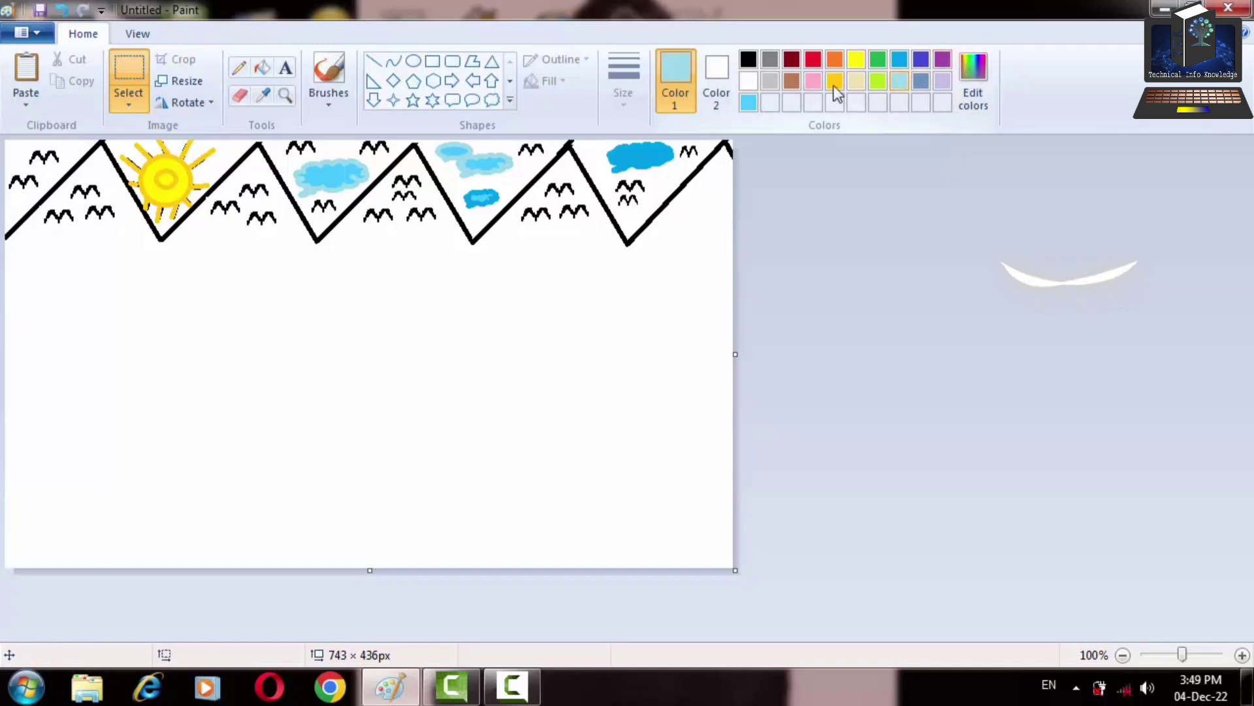
pyautogui.click(273, 68)
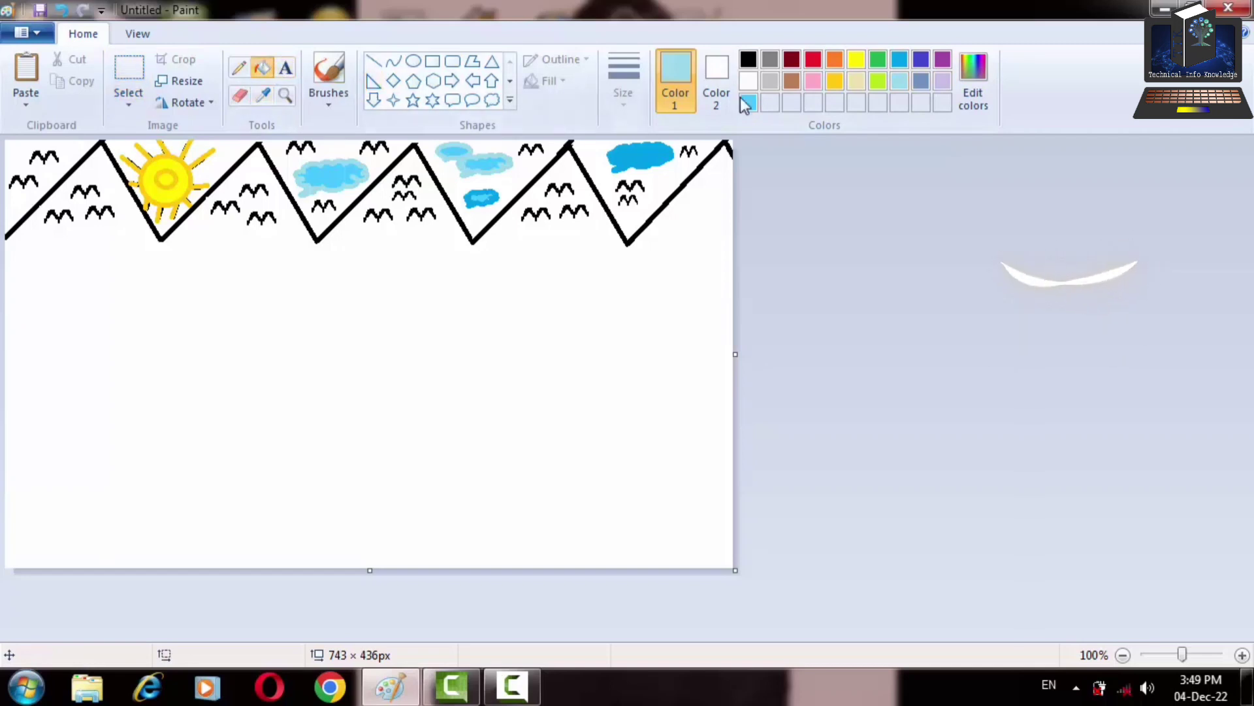
pyautogui.click(980, 79)
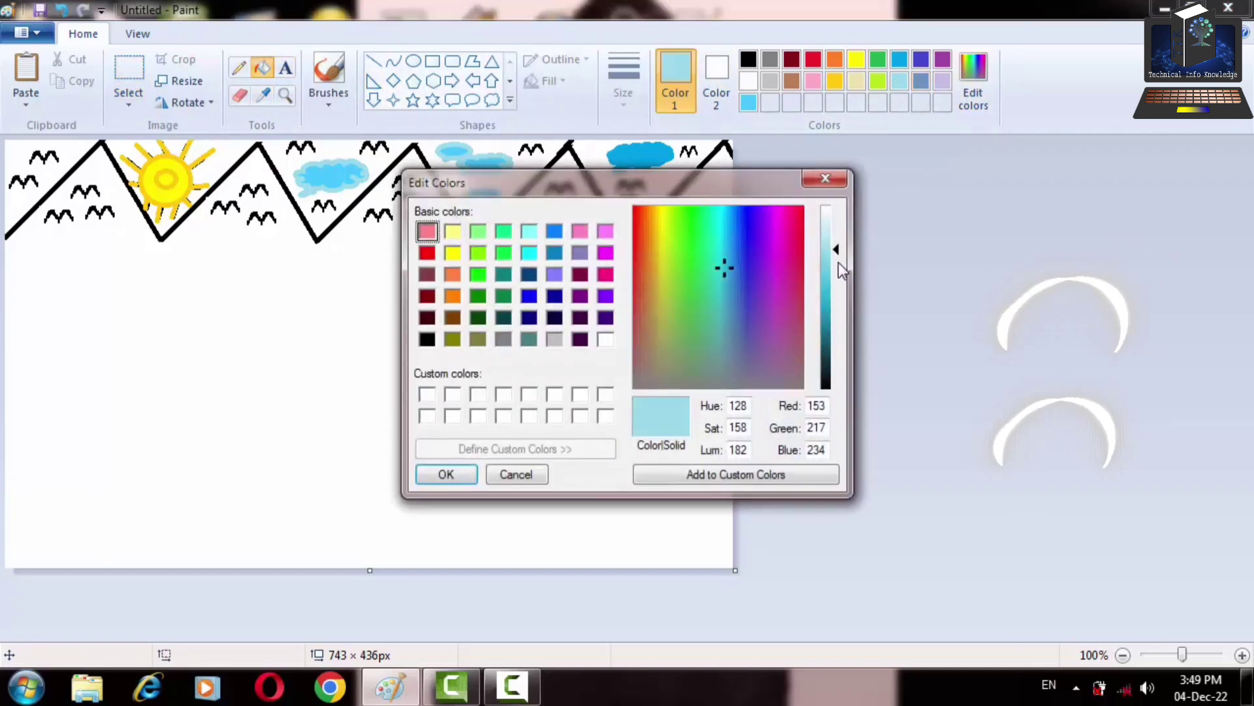
pyautogui.moveTo(836, 239); pyautogui.dragTo(837, 224)
pyautogui.click(444, 473)
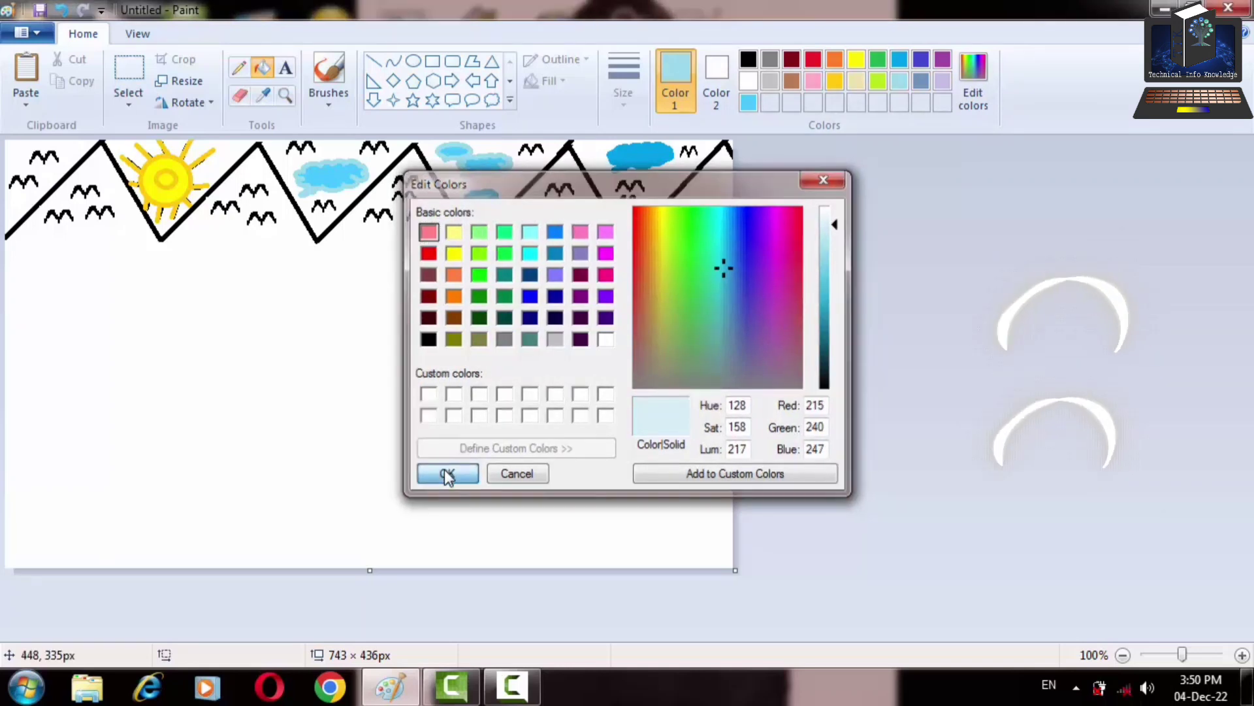
# Fill the sky beside the first mountain and in the four valleys between the peaks with the pale blue
pyautogui.click(13, 159)
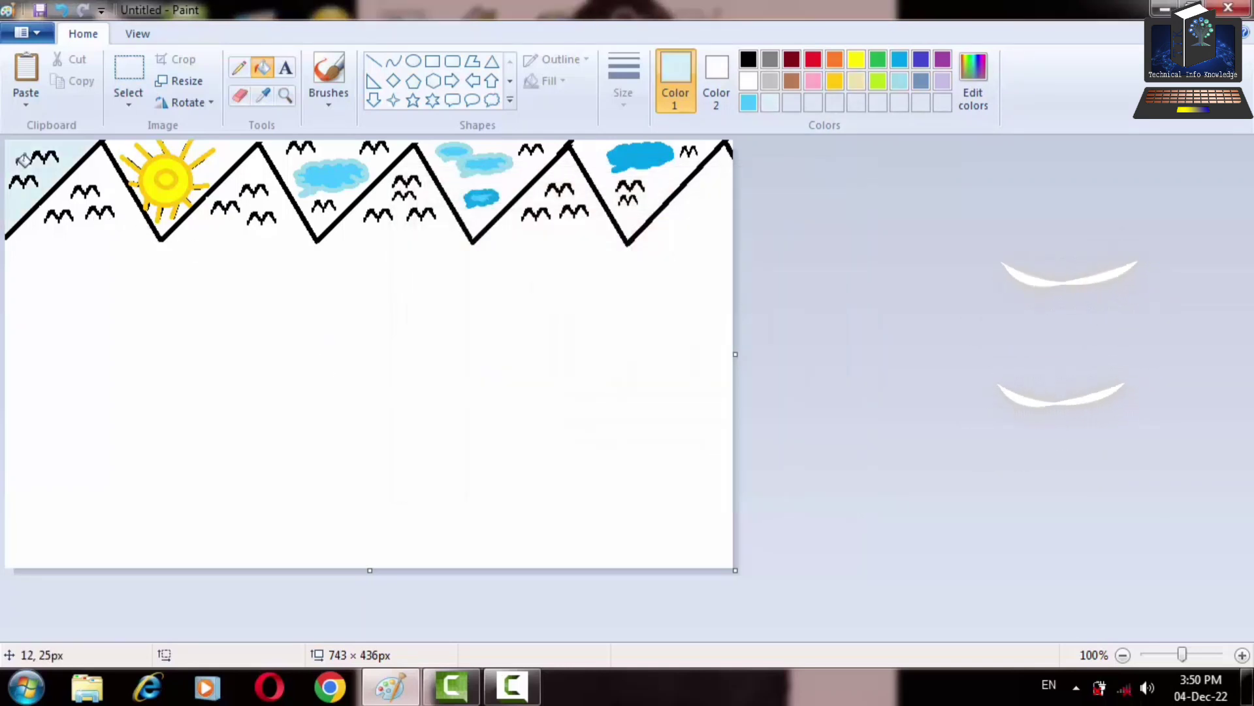
pyautogui.click(125, 144)
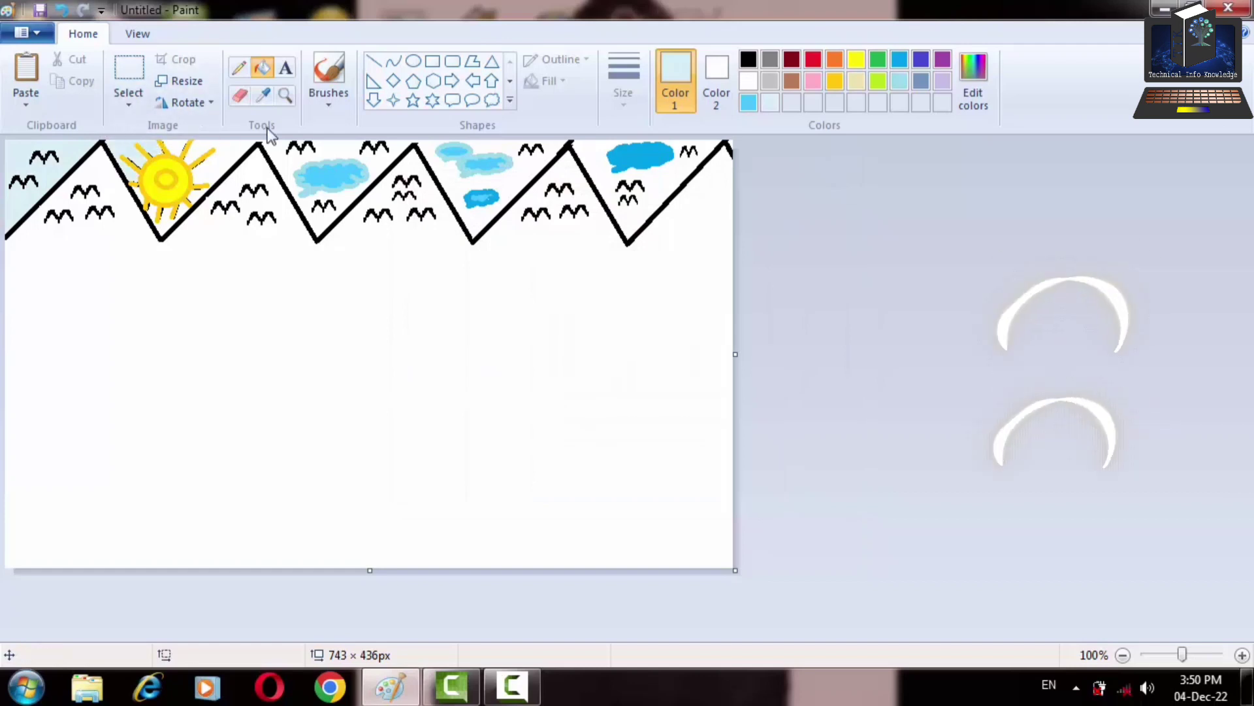
pyautogui.click(219, 156)
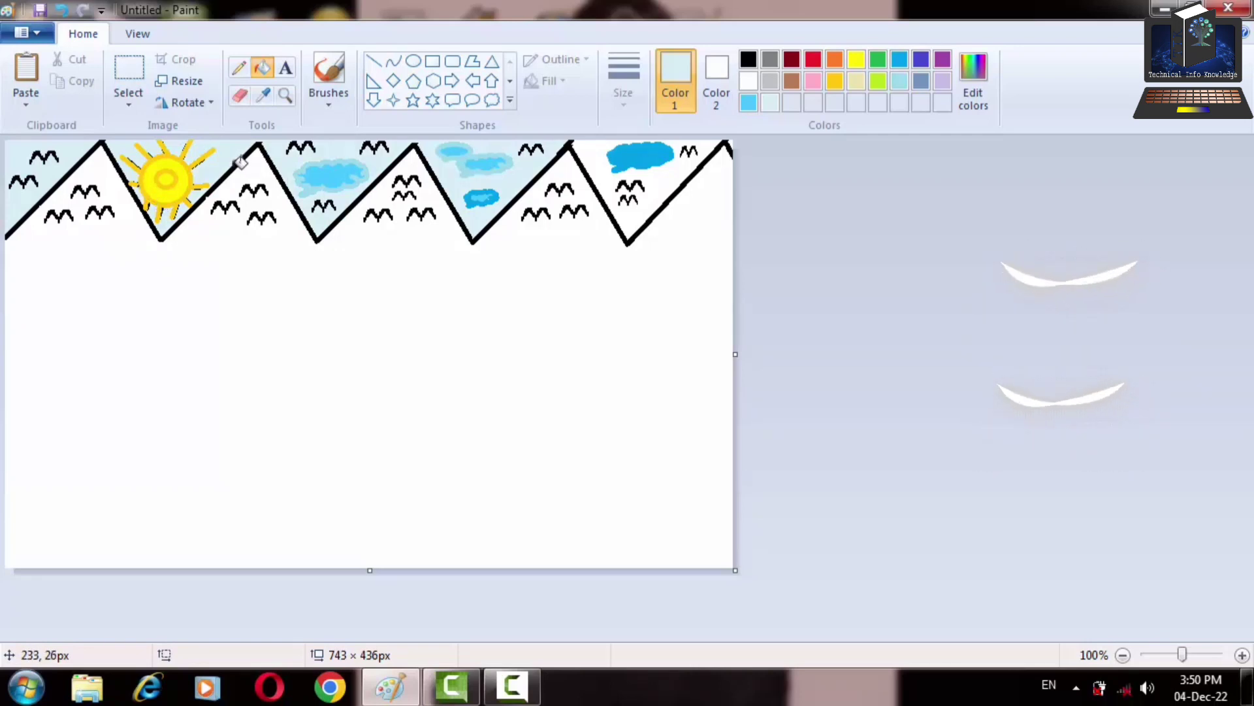
pyautogui.click(592, 150)
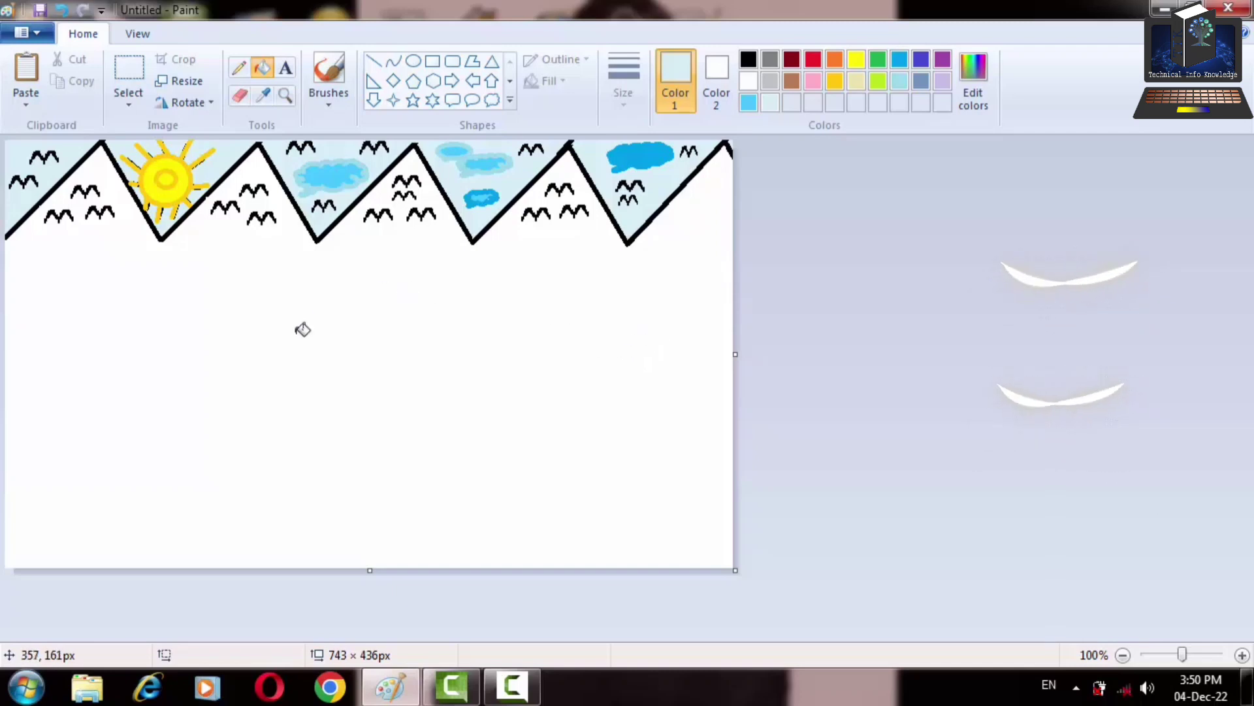
# Draw a rectangle about 741 × 189 px across the full width of the lower part of the canvas
pyautogui.click(381, 66)
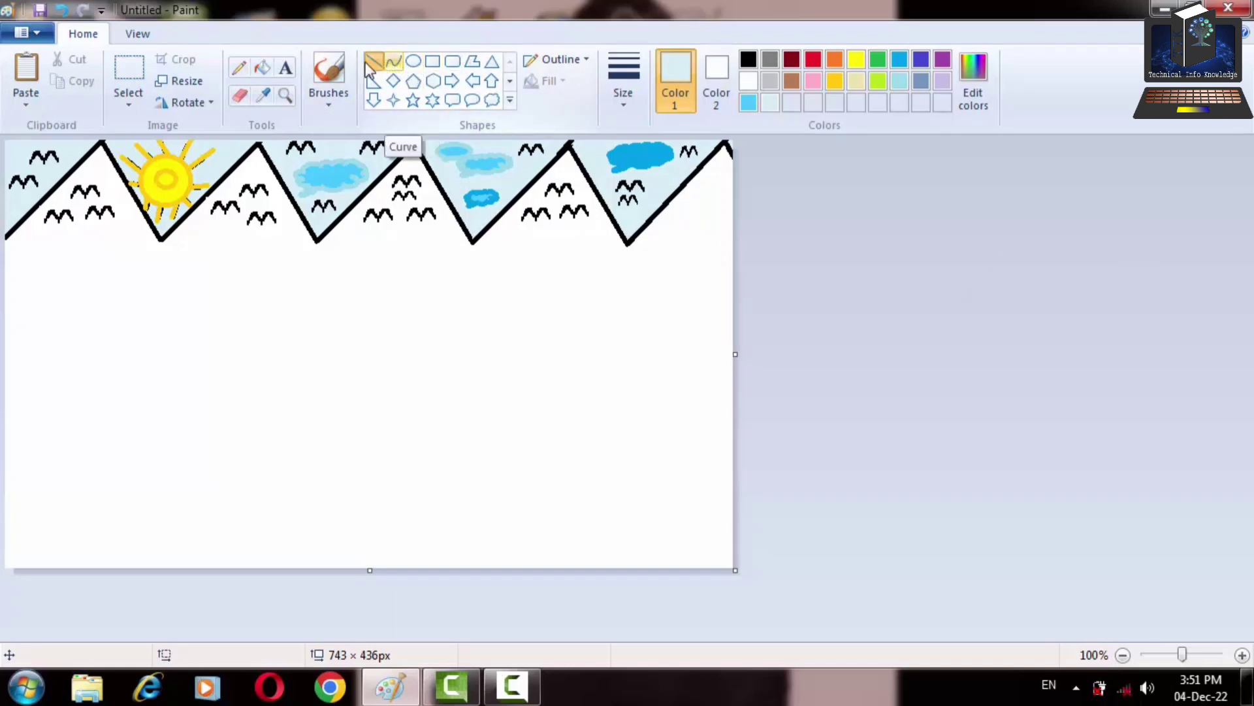
pyautogui.click(434, 63)
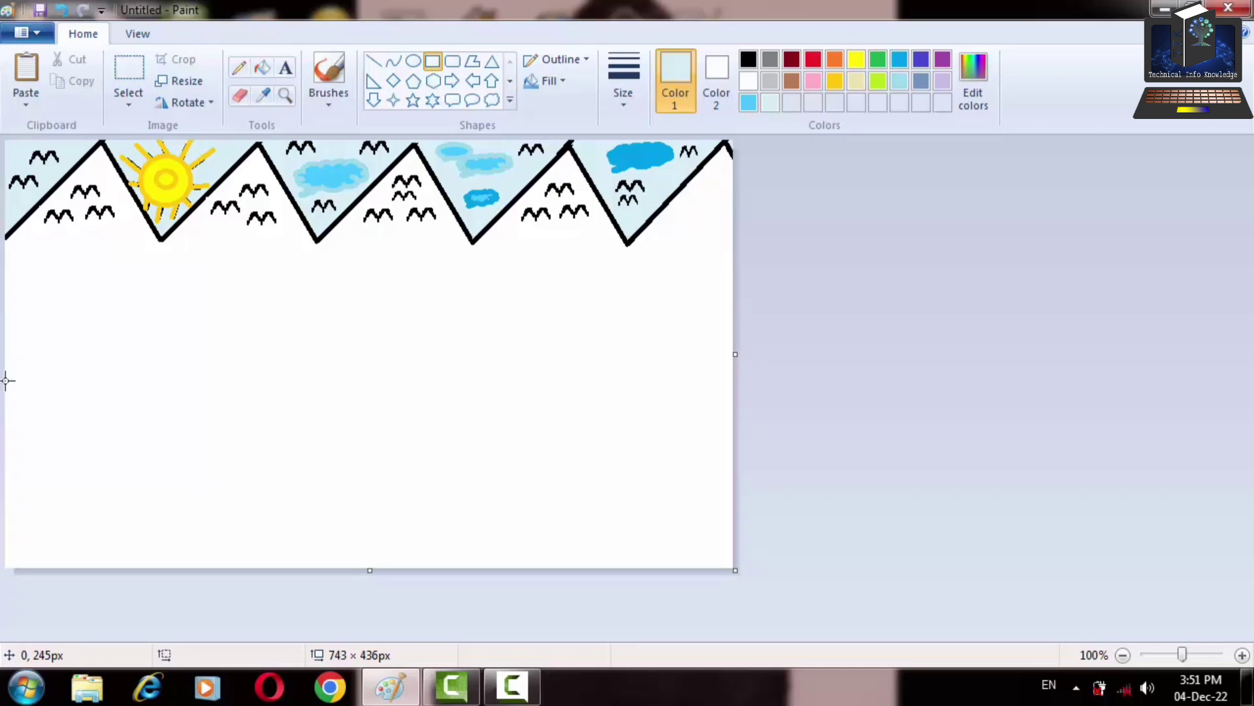
pyautogui.moveTo(7, 380); pyautogui.dragTo(731, 565)
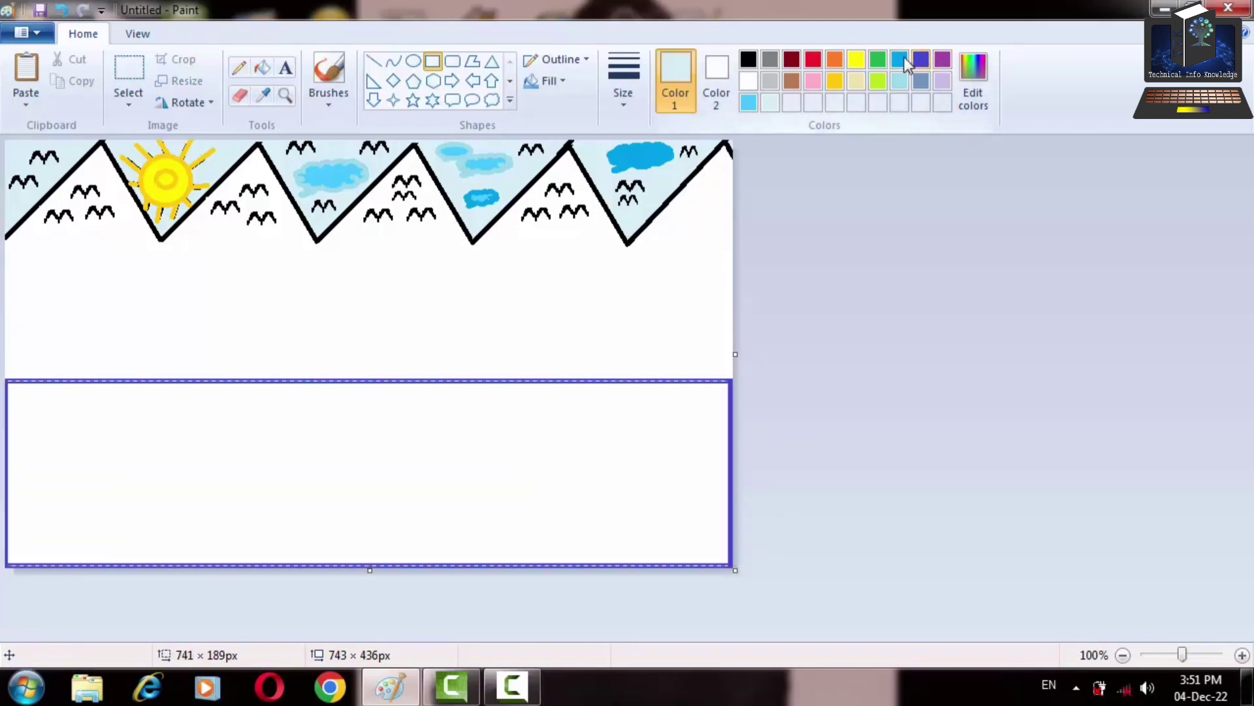
# Recolor the rectangle's outline to a custom light green of red 132, green 232, blue 162
pyautogui.click(881, 59)
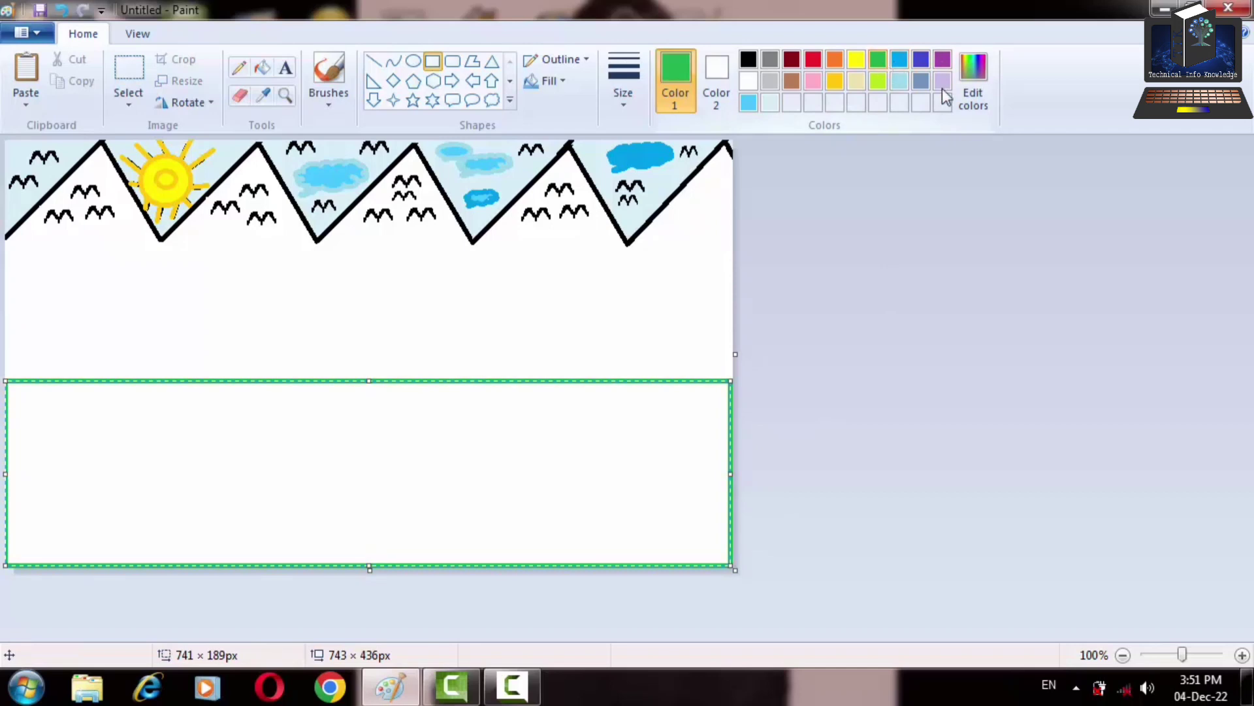
pyautogui.click(978, 70)
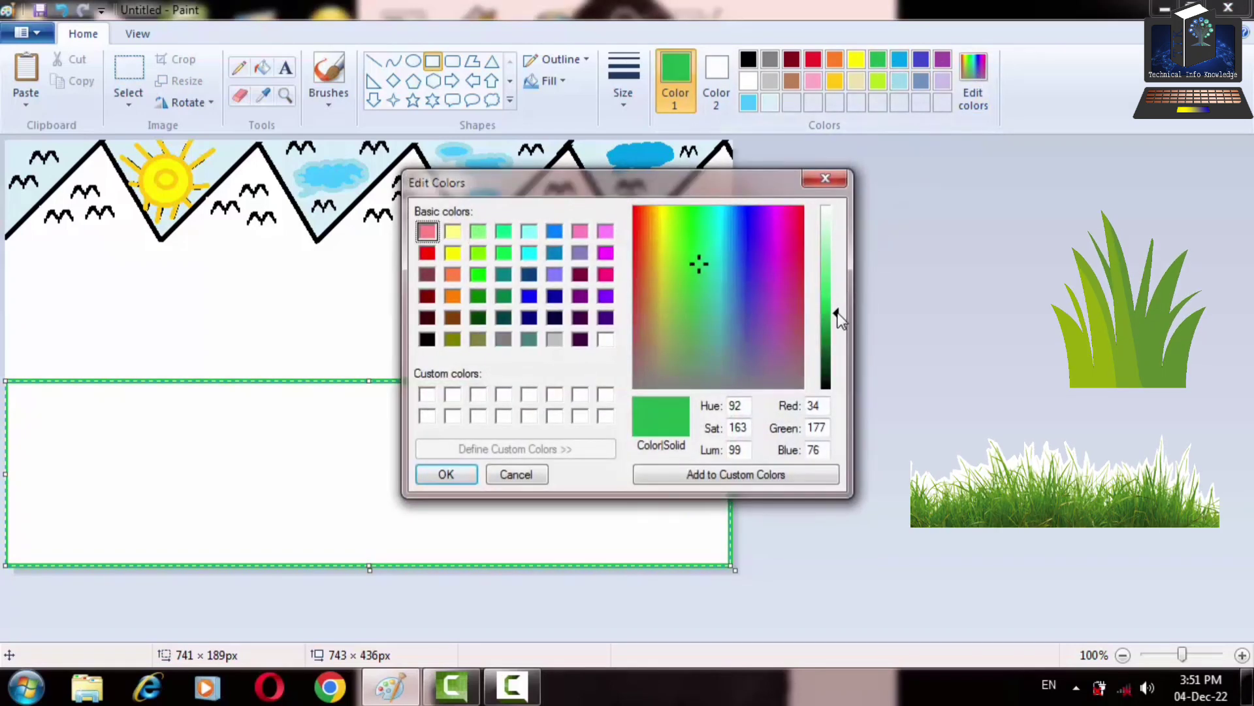
pyautogui.click(837, 293)
pyautogui.moveTo(837, 291); pyautogui.dragTo(837, 258)
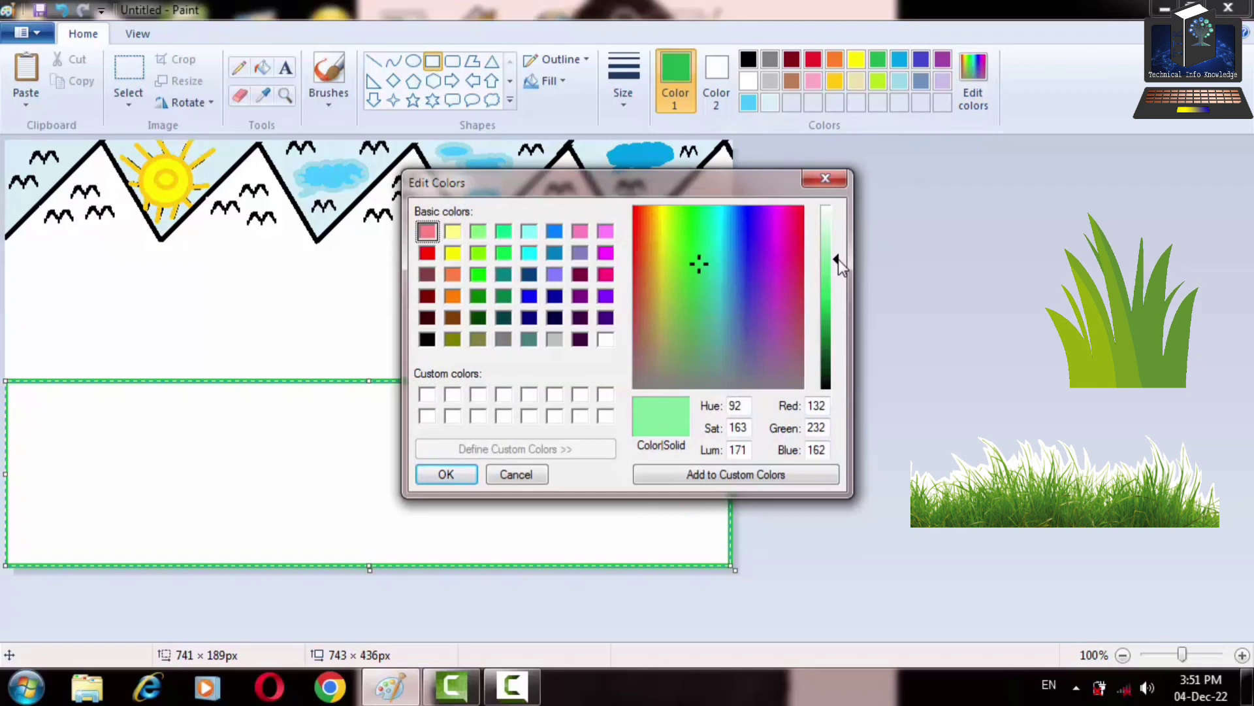
pyautogui.click(437, 475)
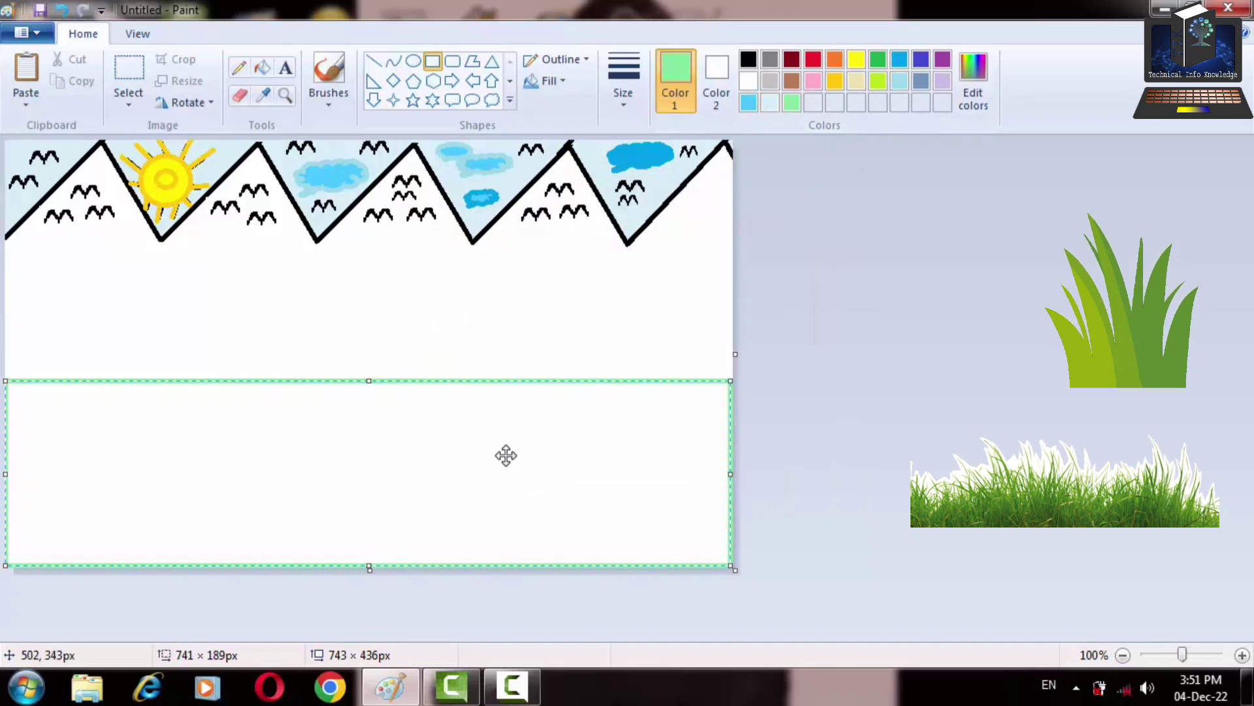
pyautogui.click(569, 311)
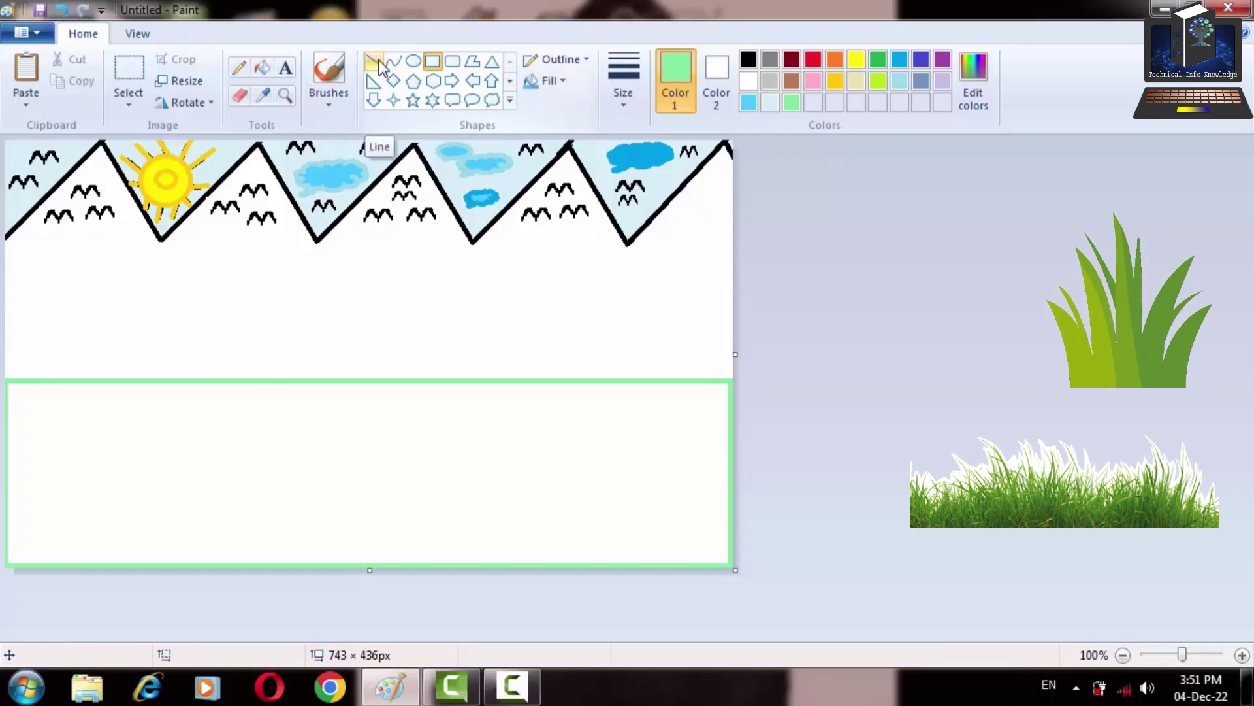
# Fill the rectangle with the same light green and delete a full-width strip about 55 px high along the canvas's lower edge
pyautogui.click(262, 68)
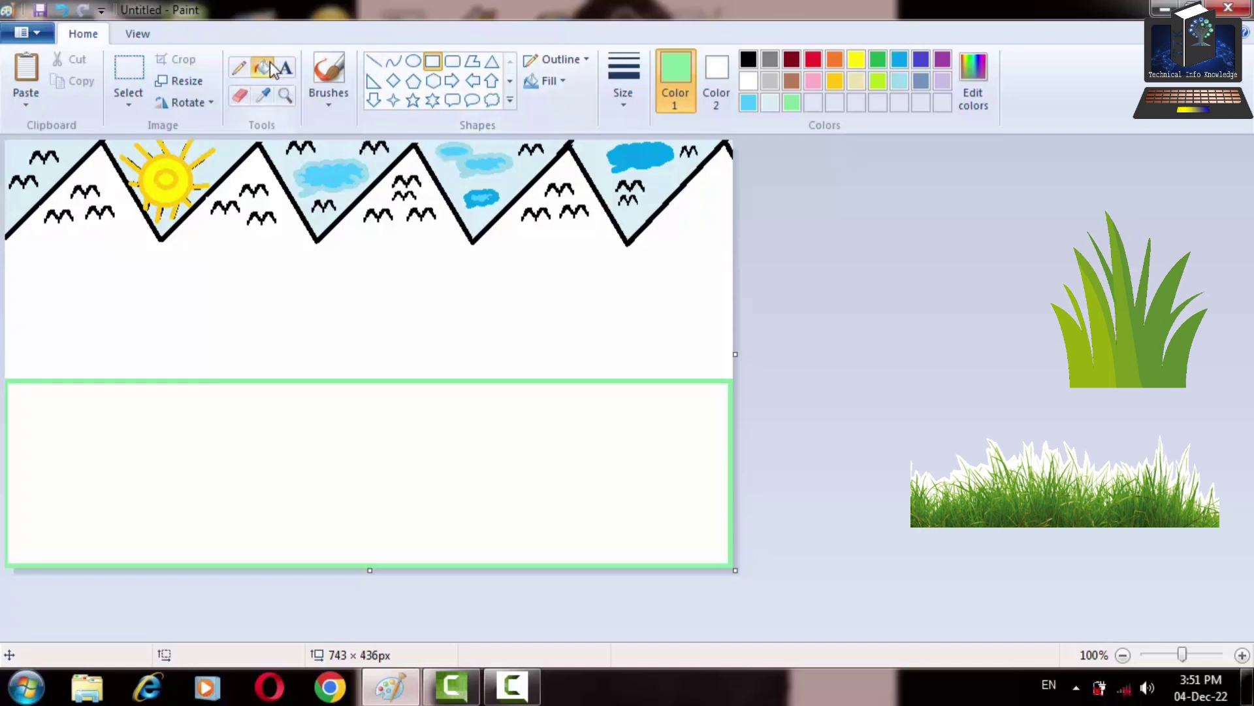
pyautogui.click(243, 453)
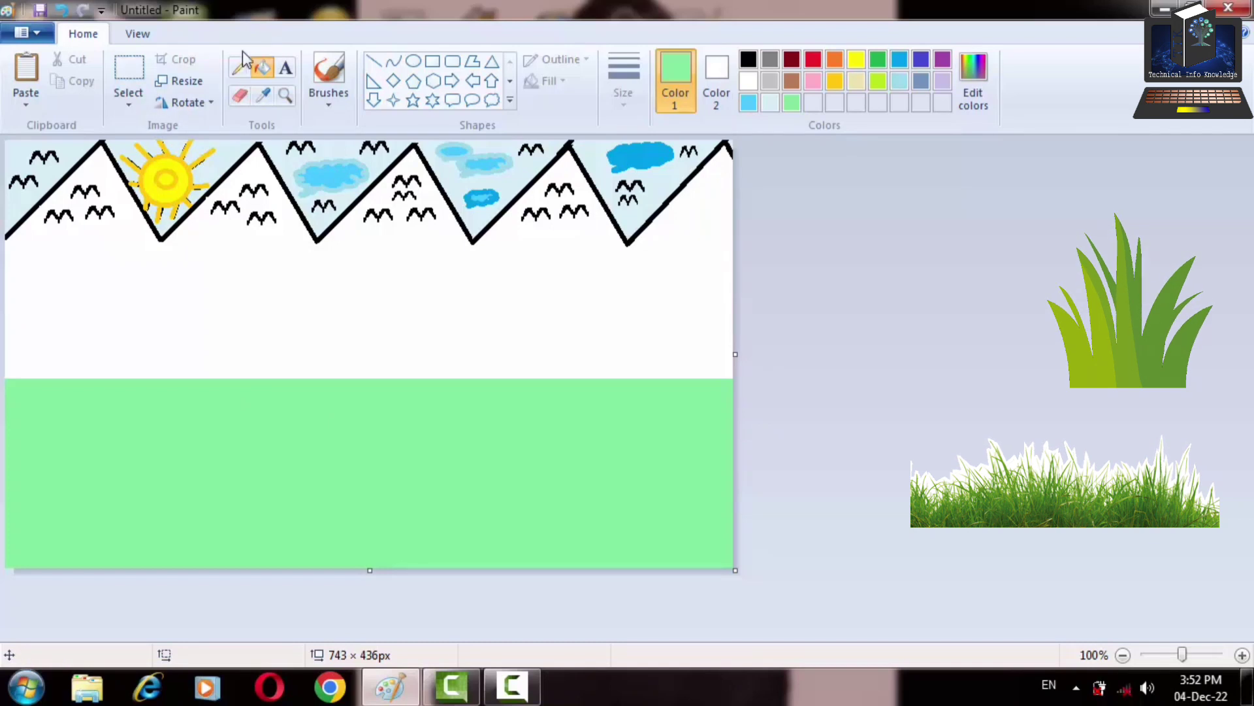
pyautogui.click(134, 75)
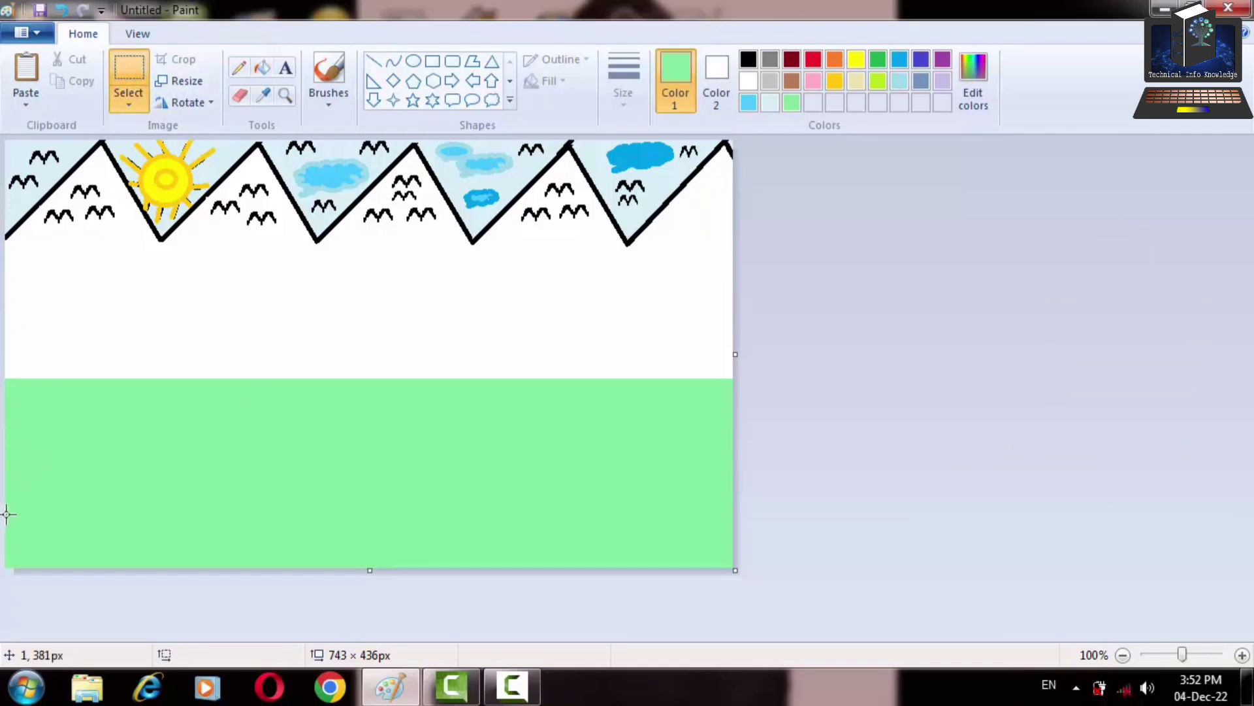
pyautogui.moveTo(8, 511); pyautogui.dragTo(749, 563)
pyautogui.press('Delete')
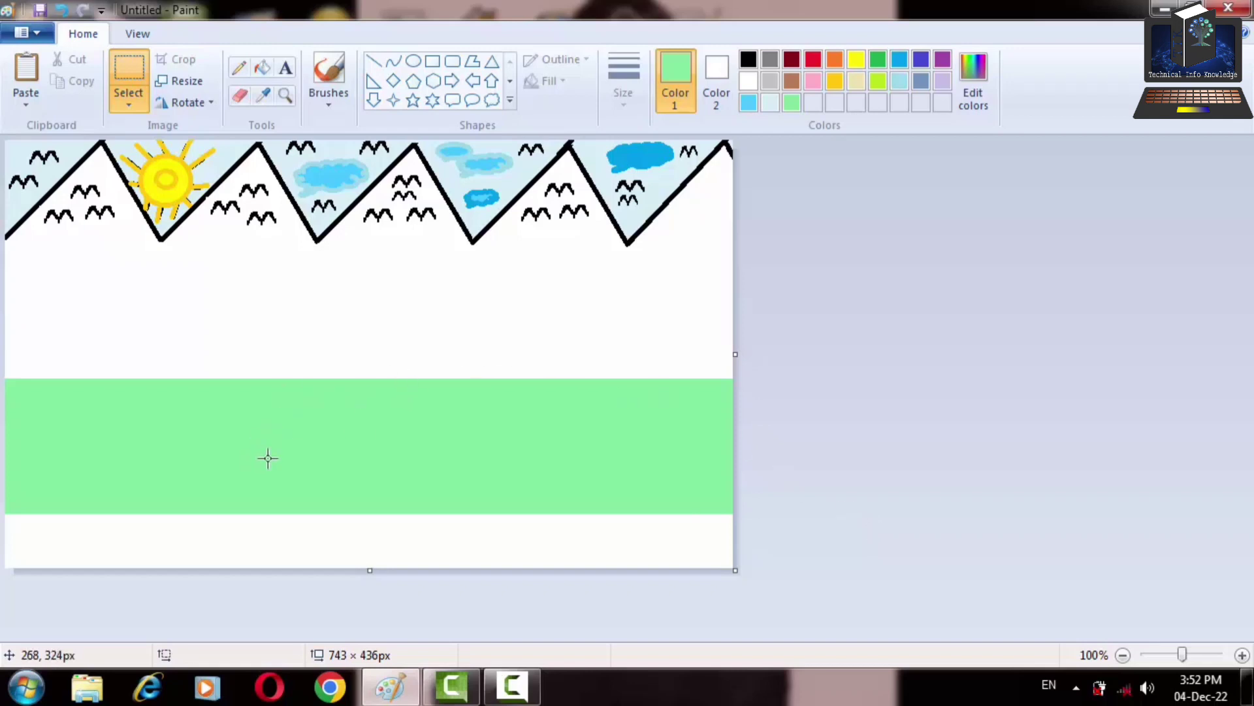
# Draw a black diagonal line about 68 × 68 px below the mountains as the house roof's left edge
pyautogui.click(395, 65)
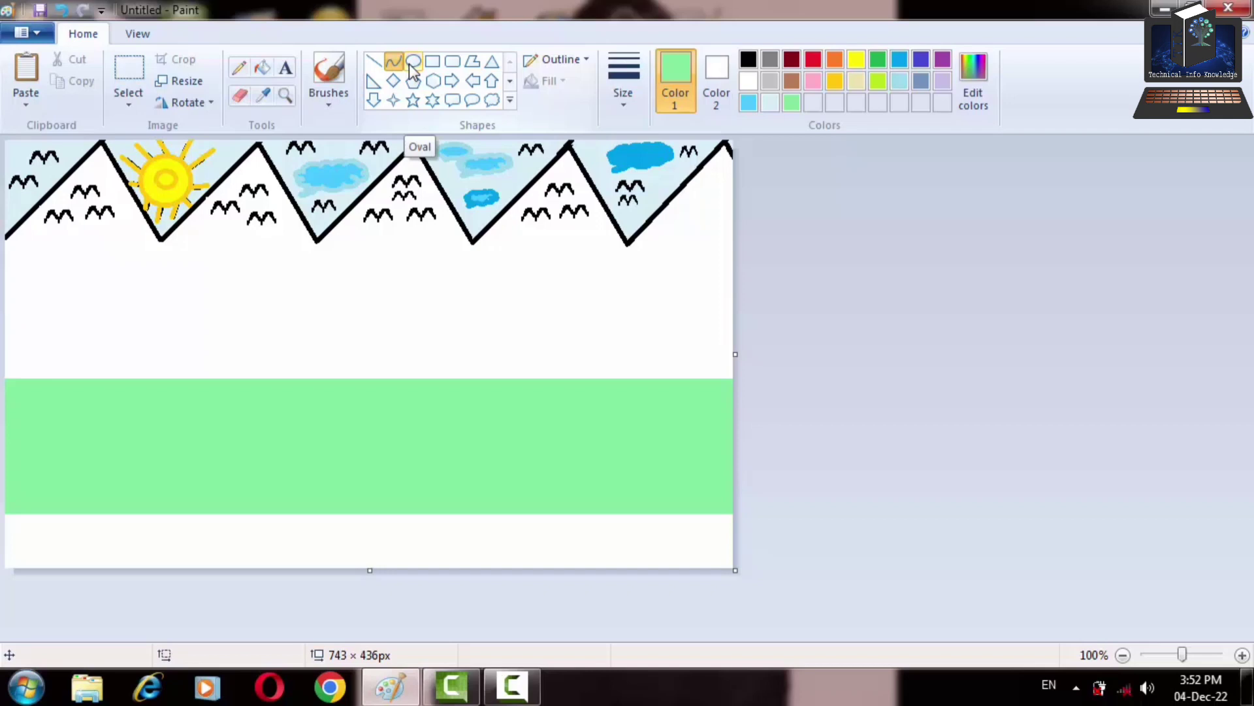
pyautogui.click(374, 61)
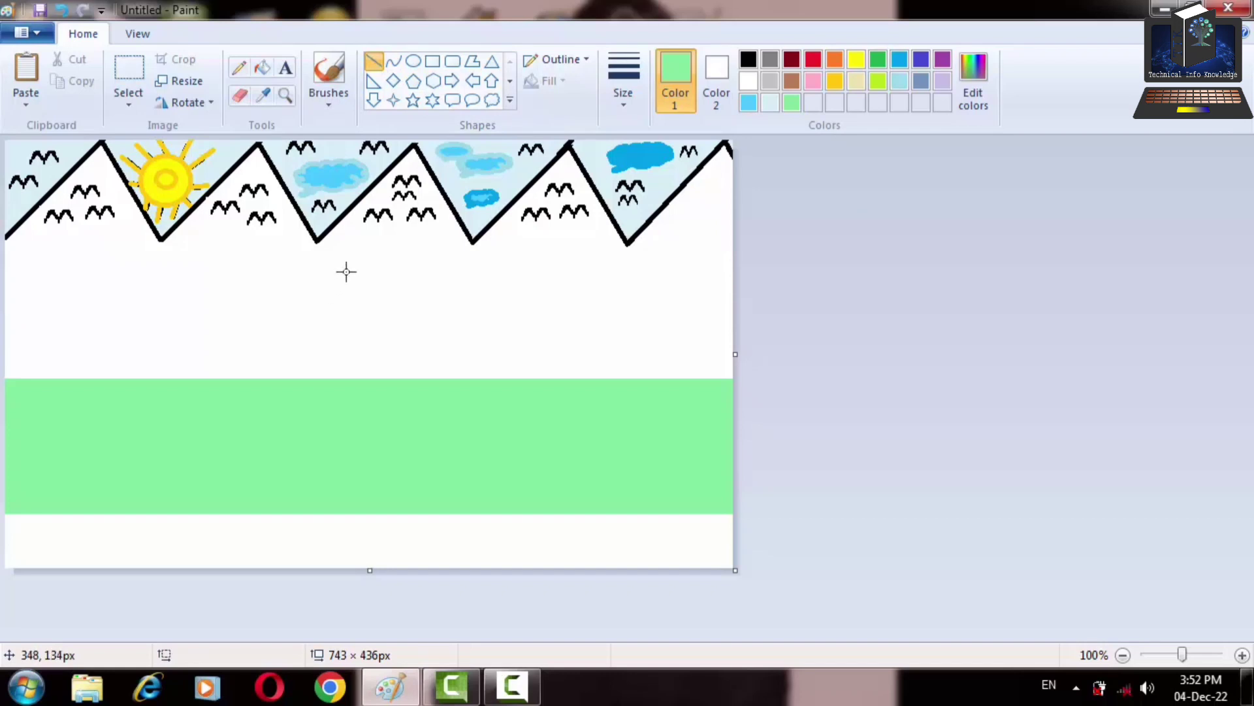
pyautogui.moveTo(346, 272); pyautogui.dragTo(295, 353)
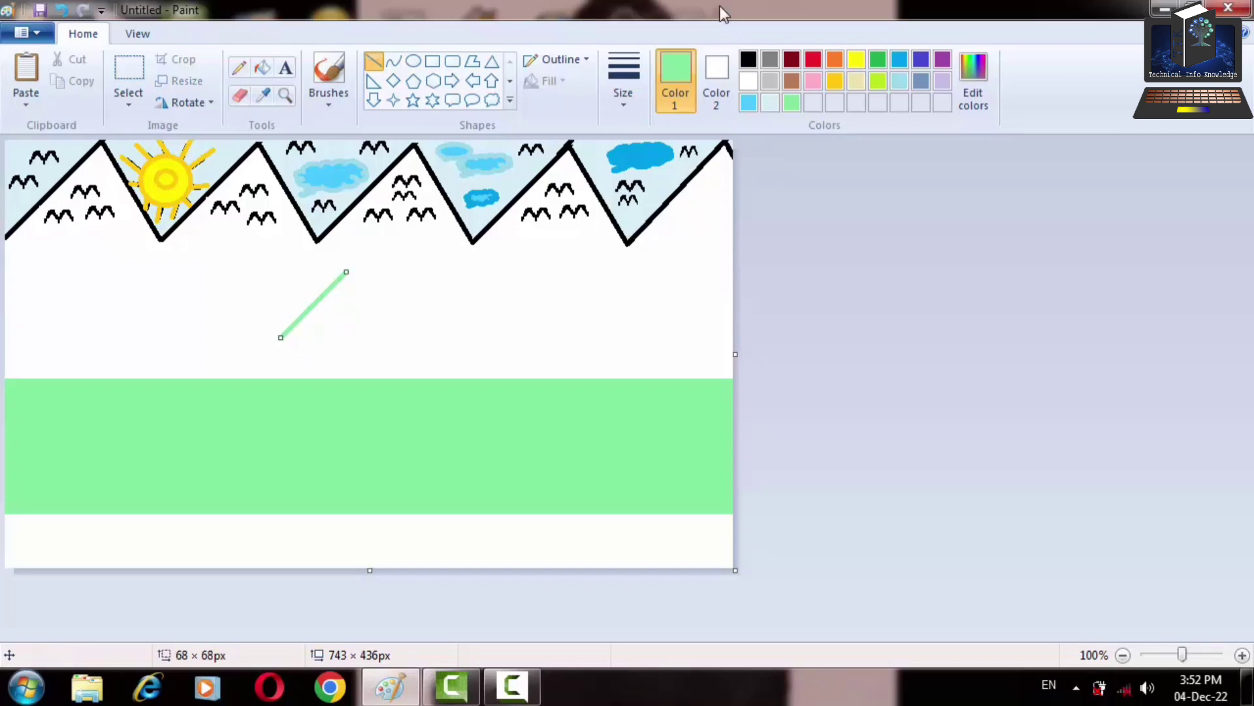
pyautogui.click(748, 60)
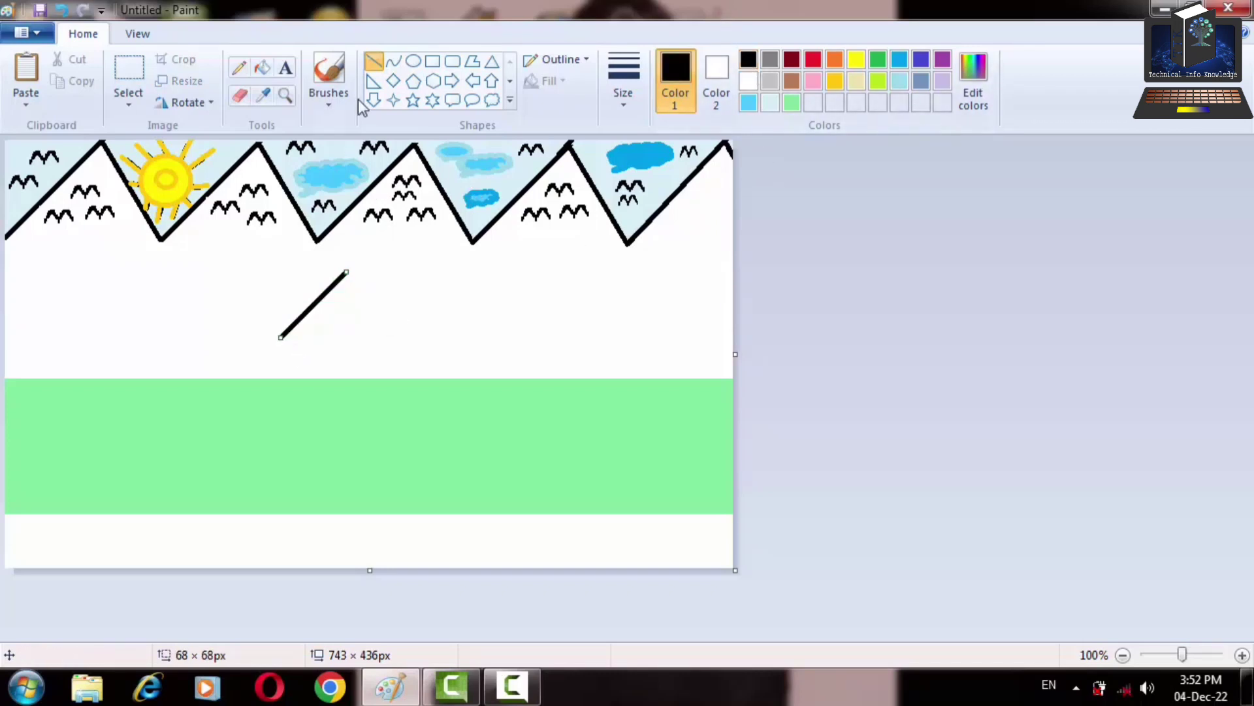
pyautogui.click(397, 60)
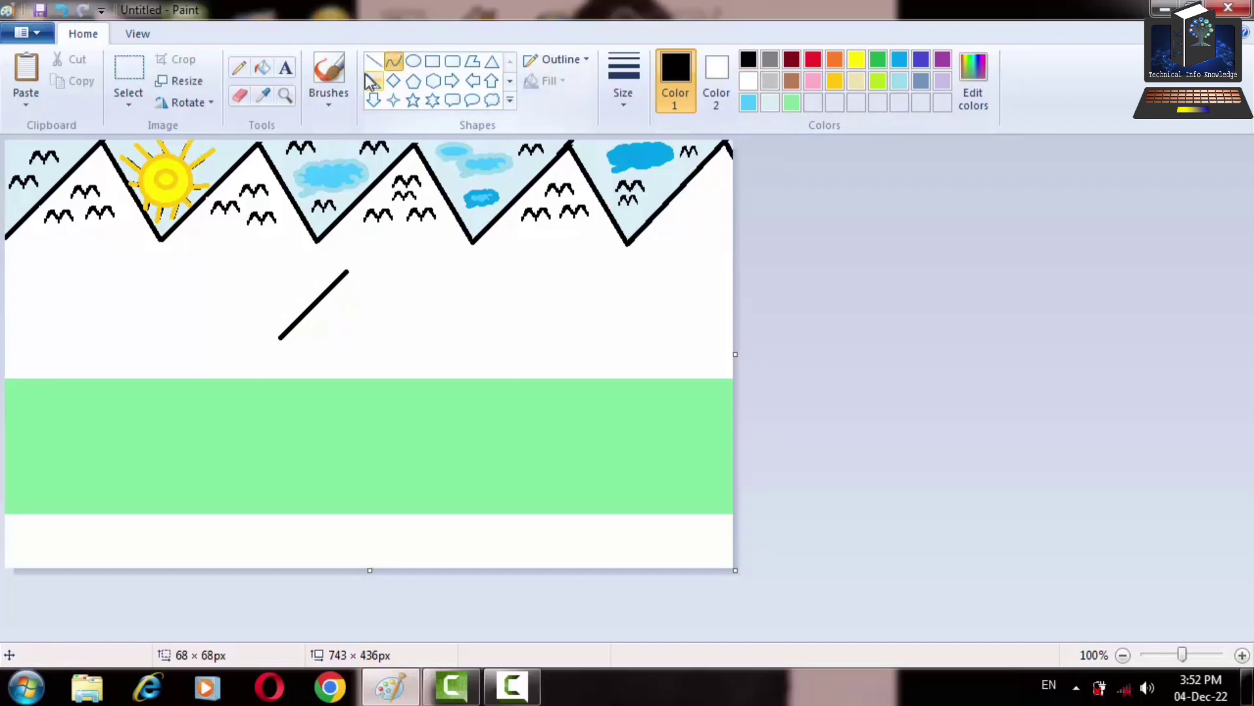
# Draw the roof's horizontal ridge from the diagonal's upper end and a parallel slope about 62 × 62 px down from its right end
pyautogui.click(375, 63)
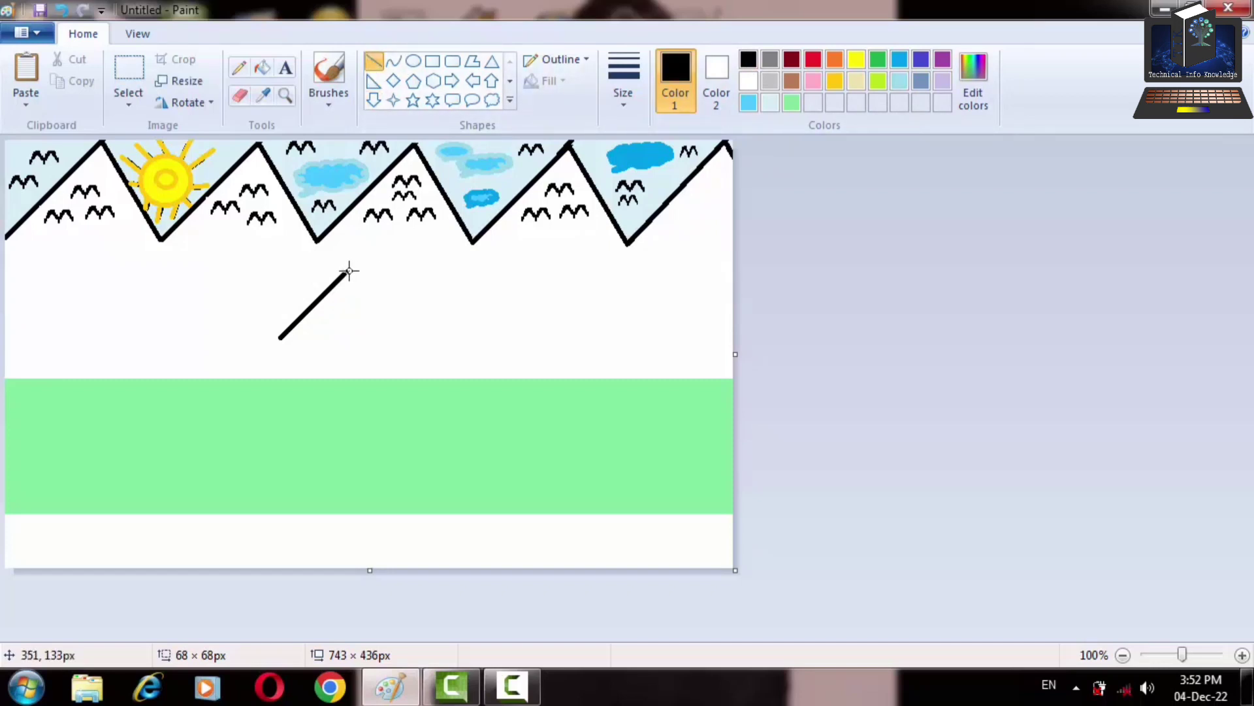
pyautogui.moveTo(349, 270); pyautogui.dragTo(629, 312)
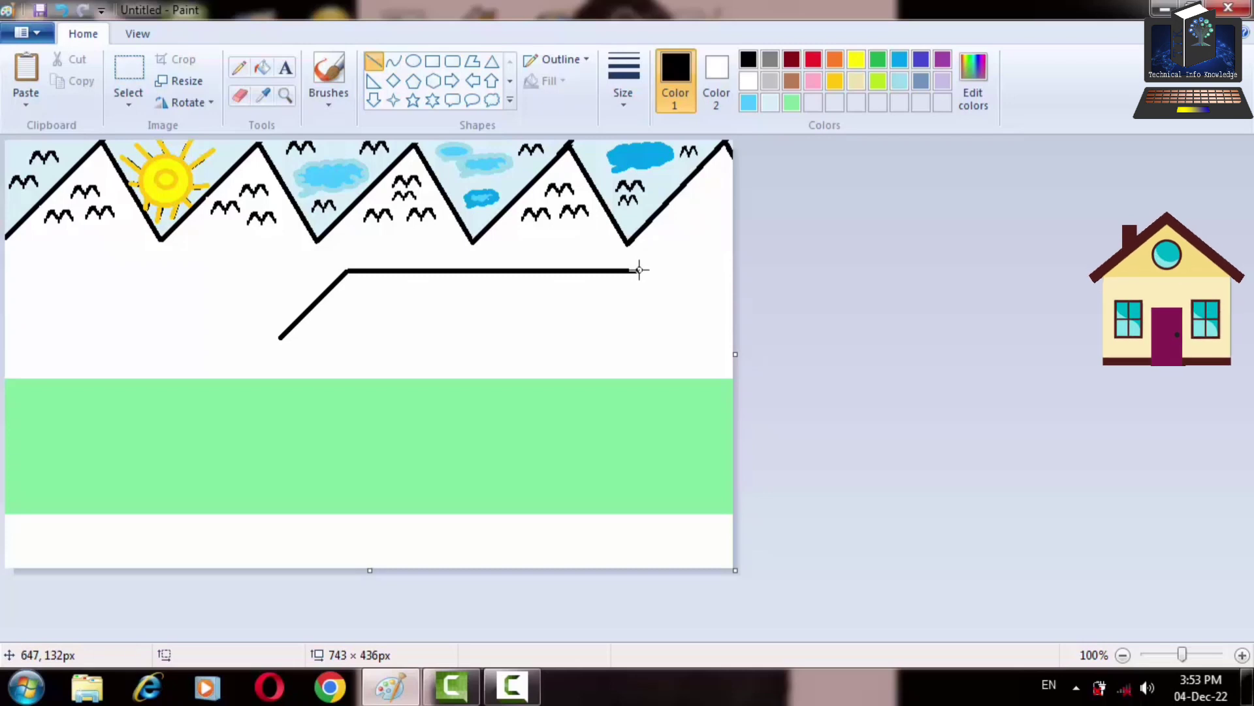
pyautogui.moveTo(639, 270)
pyautogui.mouseDown()
pyautogui.moveTo(590, 370)
pyautogui.moveTo(601, 348)
pyautogui.mouseUp()
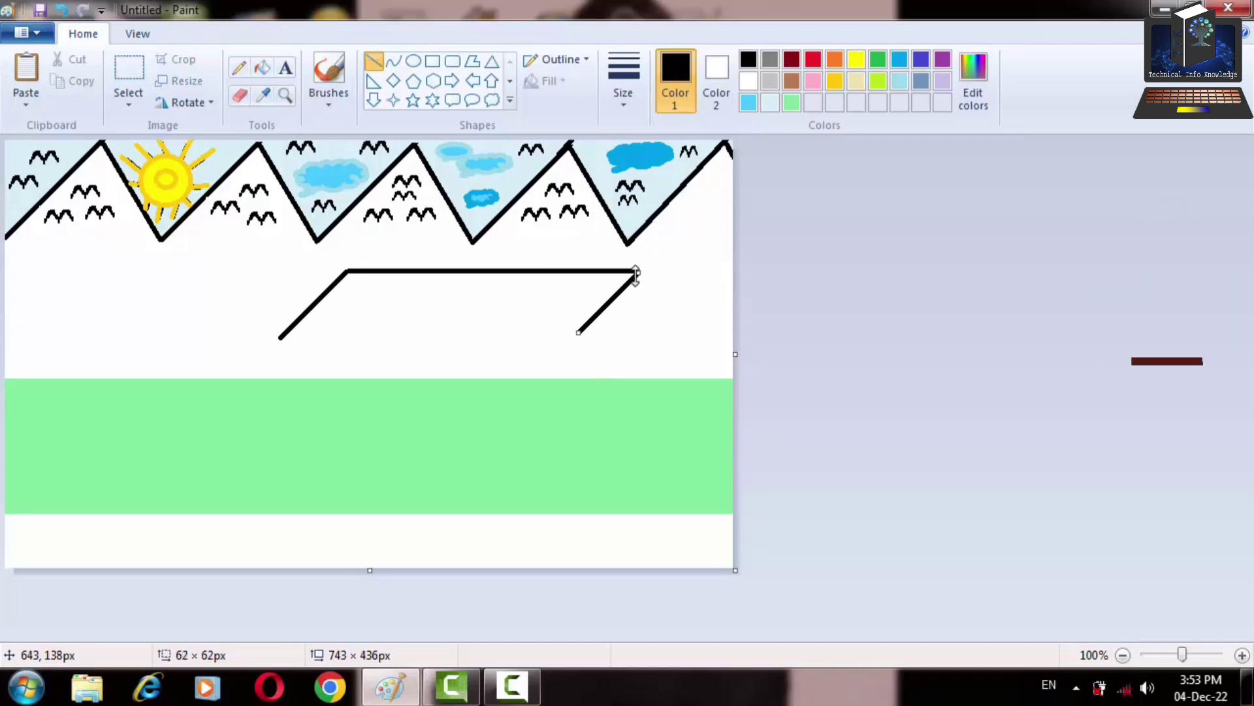
pyautogui.click(691, 280)
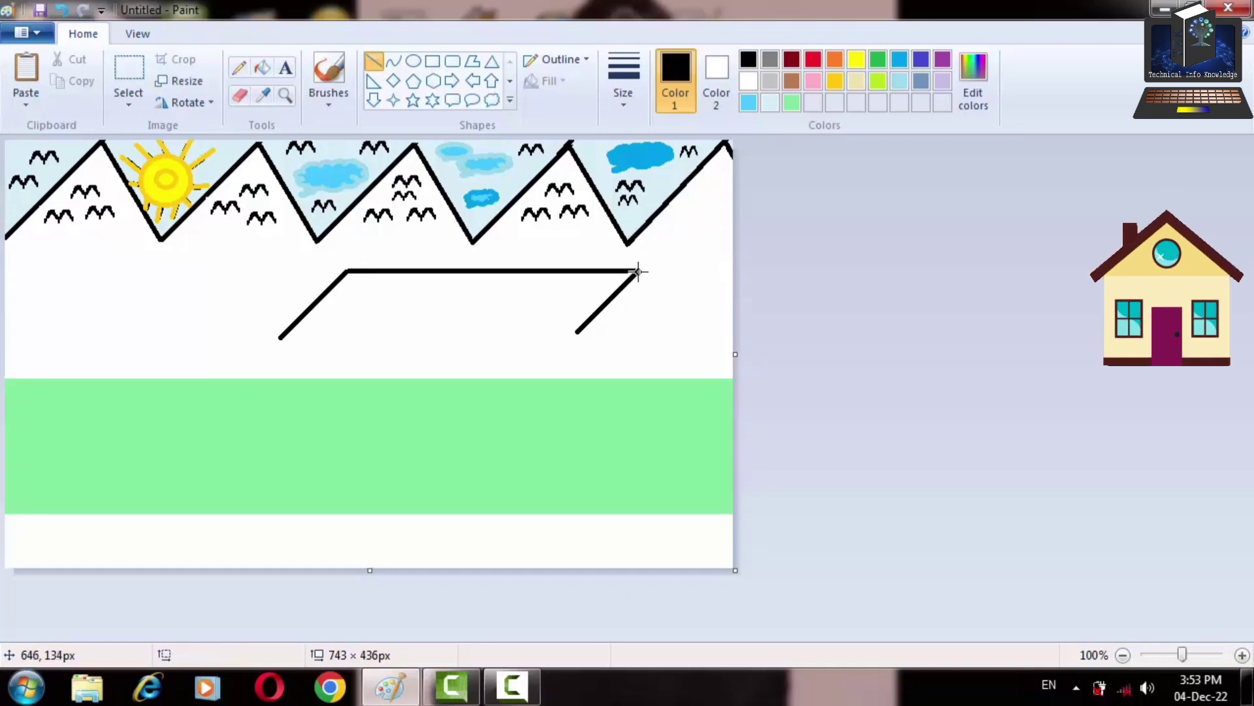
# Draw the gable's right slope from the ridge's right end as a diagonal about 57 × 57 px, redoing the steeper first try
pyautogui.moveTo(639, 271); pyautogui.dragTo(677, 344)
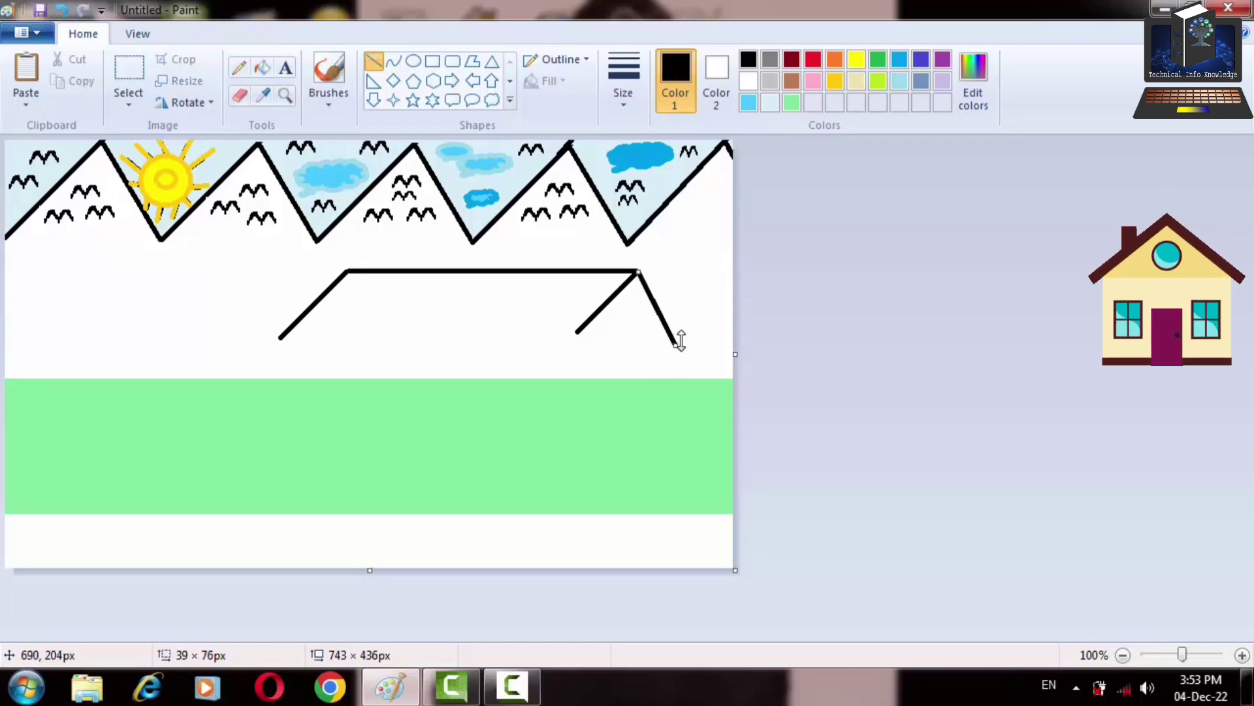
pyautogui.hotkey('ctrl', 'z')
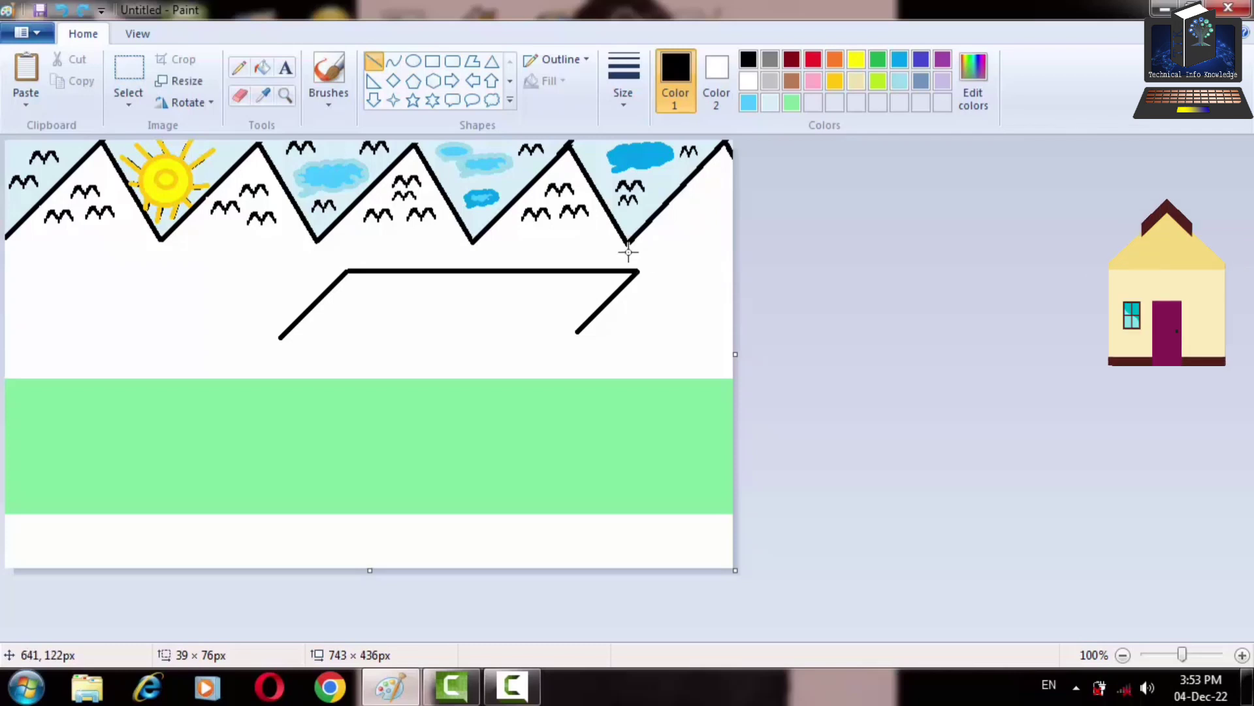
pyautogui.moveTo(637, 271); pyautogui.dragTo(683, 336)
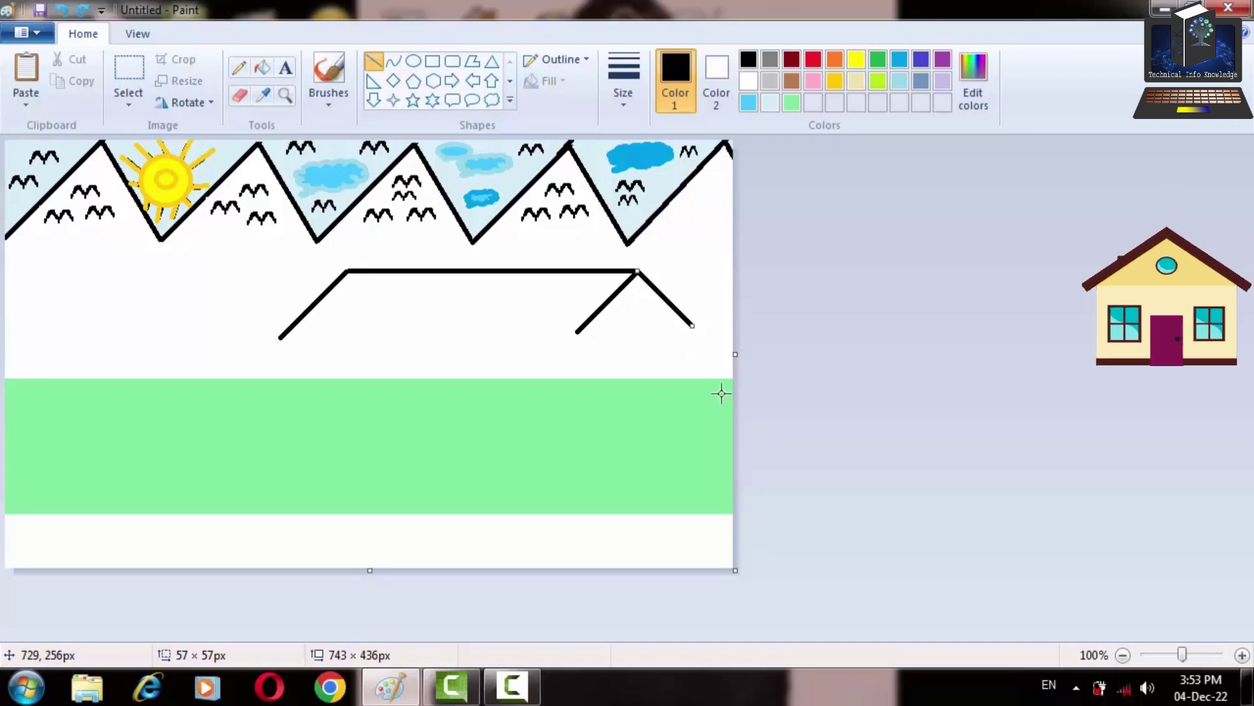
pyautogui.click(818, 336)
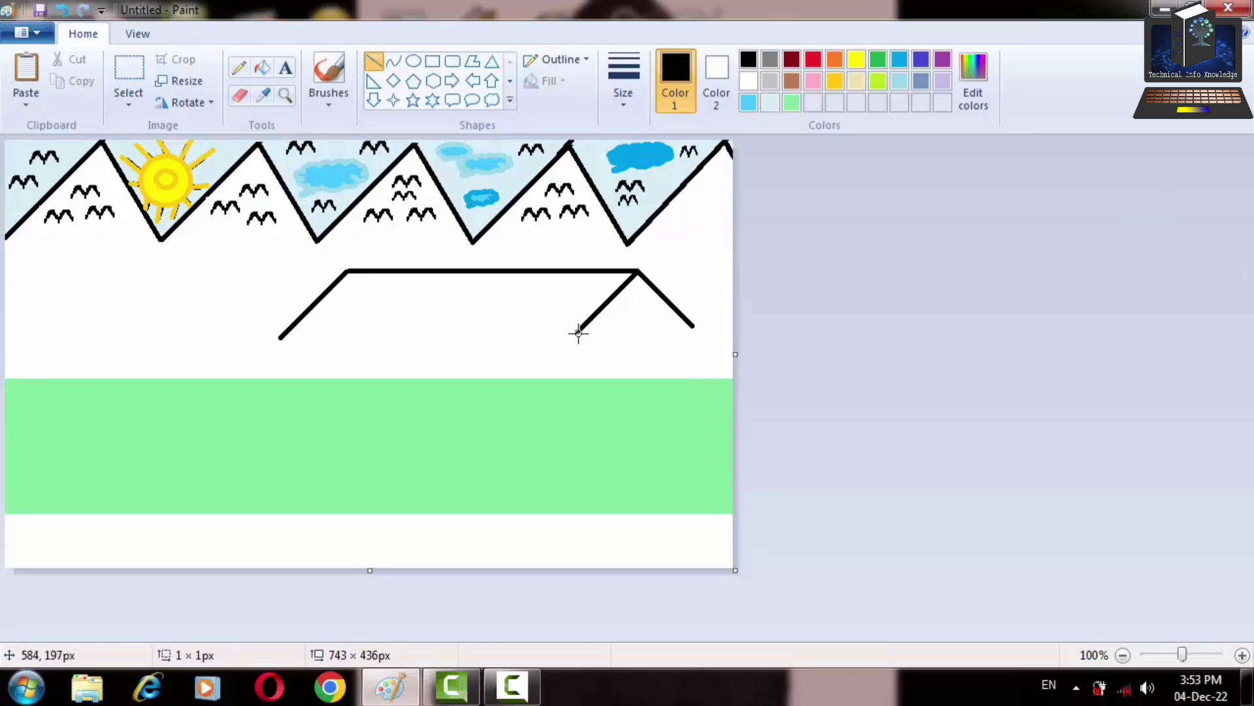
# Close the gable with a base line about 119 × 9 px and the roof with a lower edge about 308 × 7 px
pyautogui.moveTo(578, 334); pyautogui.dragTo(694, 326)
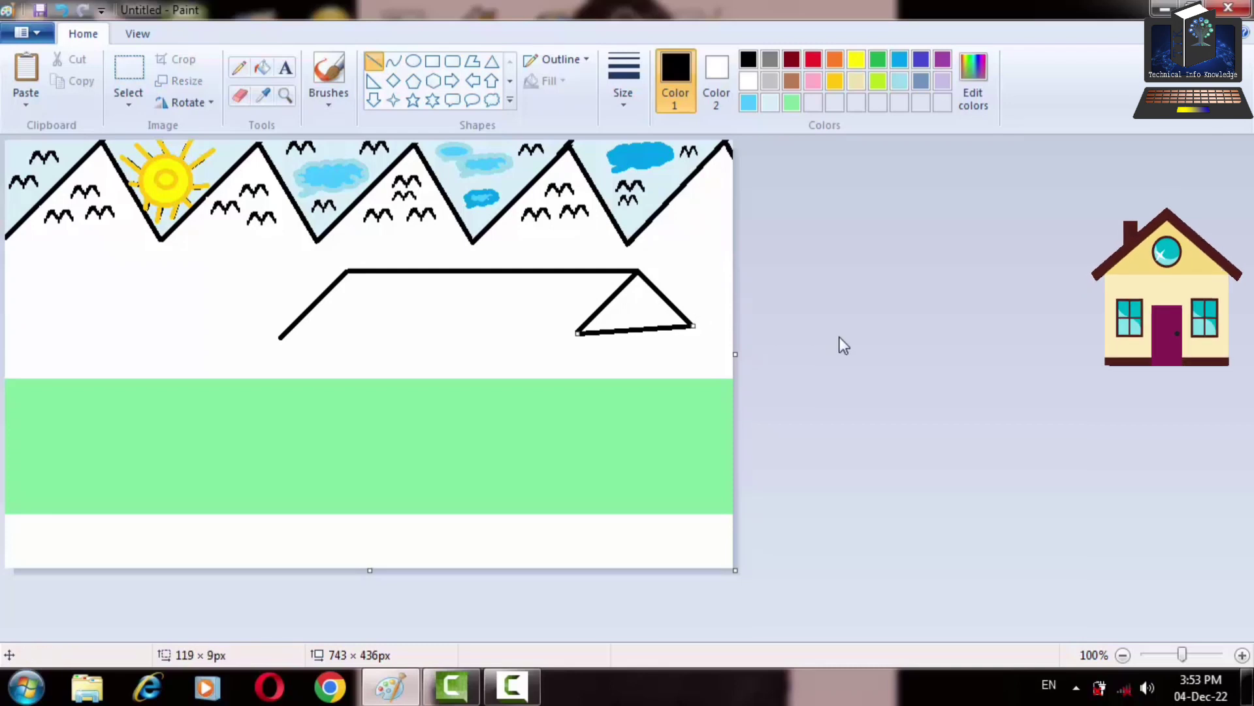
pyautogui.click(840, 336)
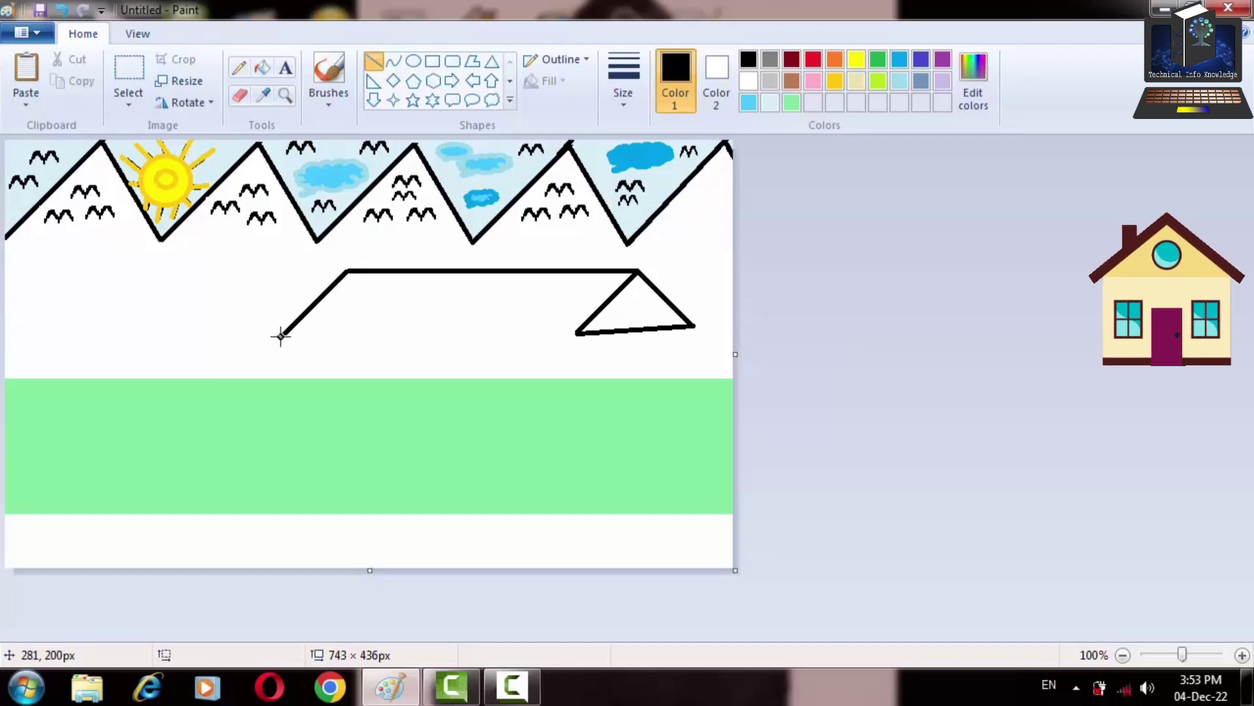
pyautogui.moveTo(280, 340); pyautogui.dragTo(580, 331)
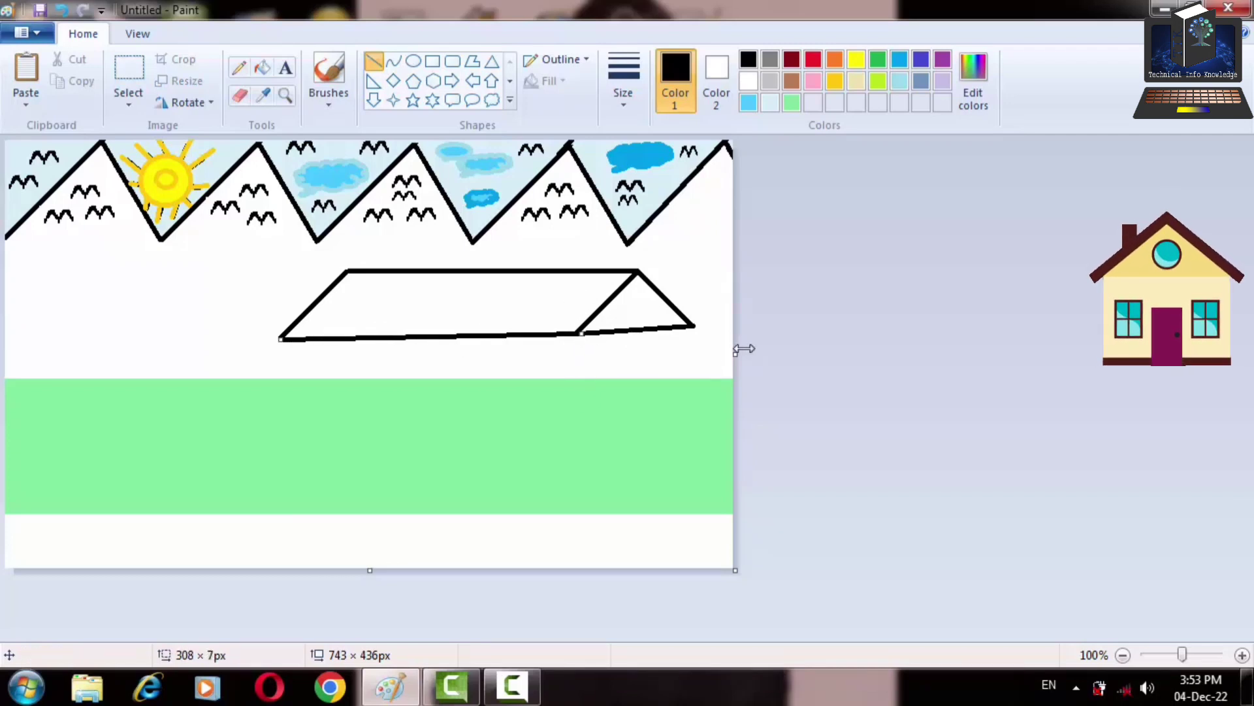
pyautogui.click(707, 303)
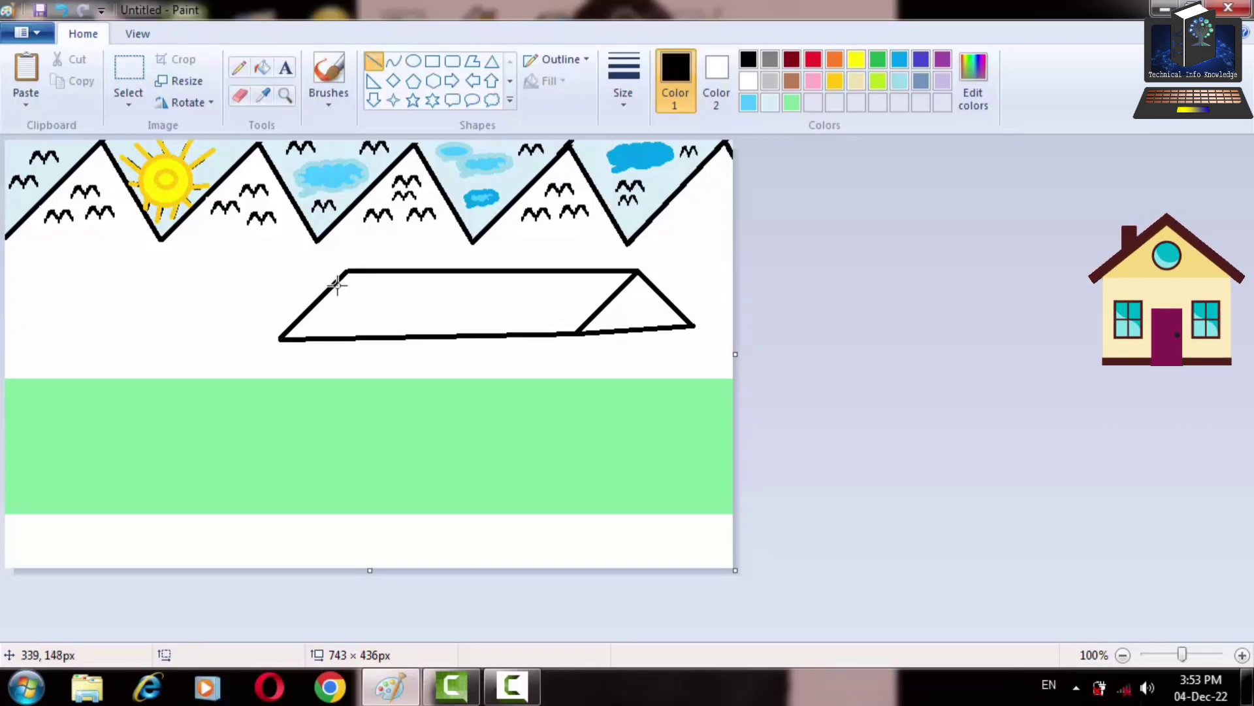
# Draw four evenly spaced horizontal black lines, each about 295 px long, across the roof between its left edge and the gable
pyautogui.moveTo(338, 285); pyautogui.dragTo(621, 336)
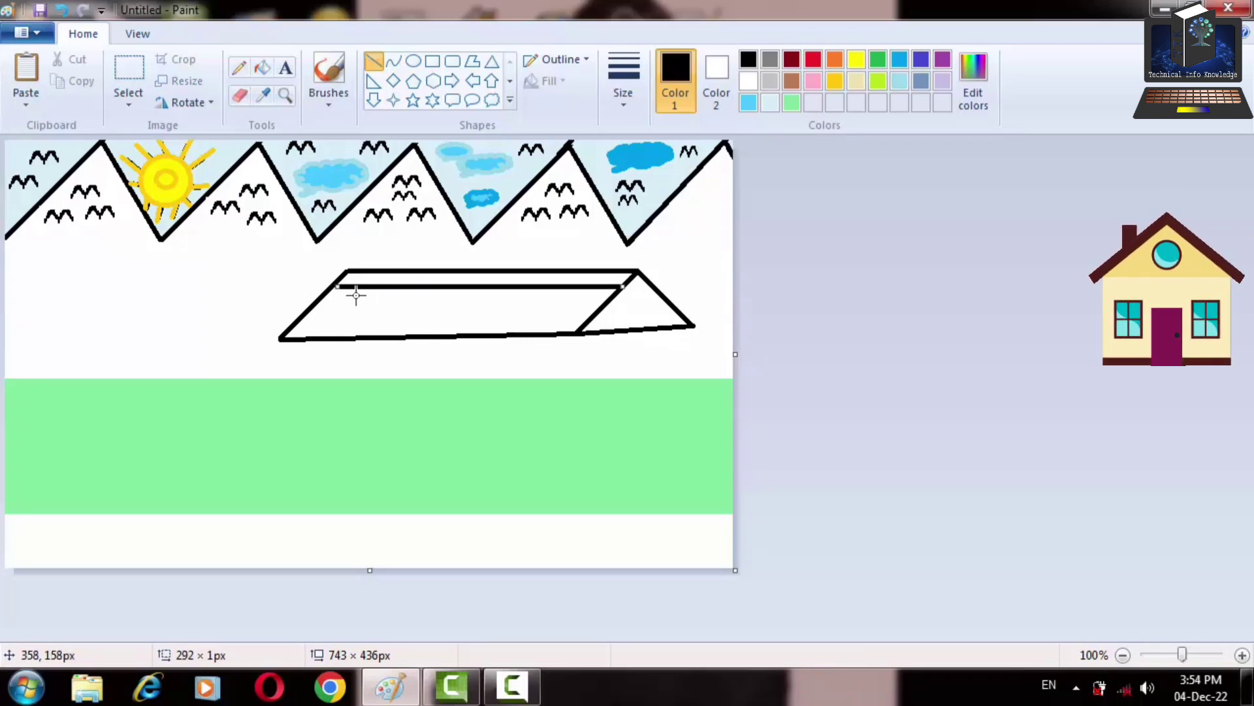
pyautogui.moveTo(337, 285); pyautogui.dragTo(334, 288)
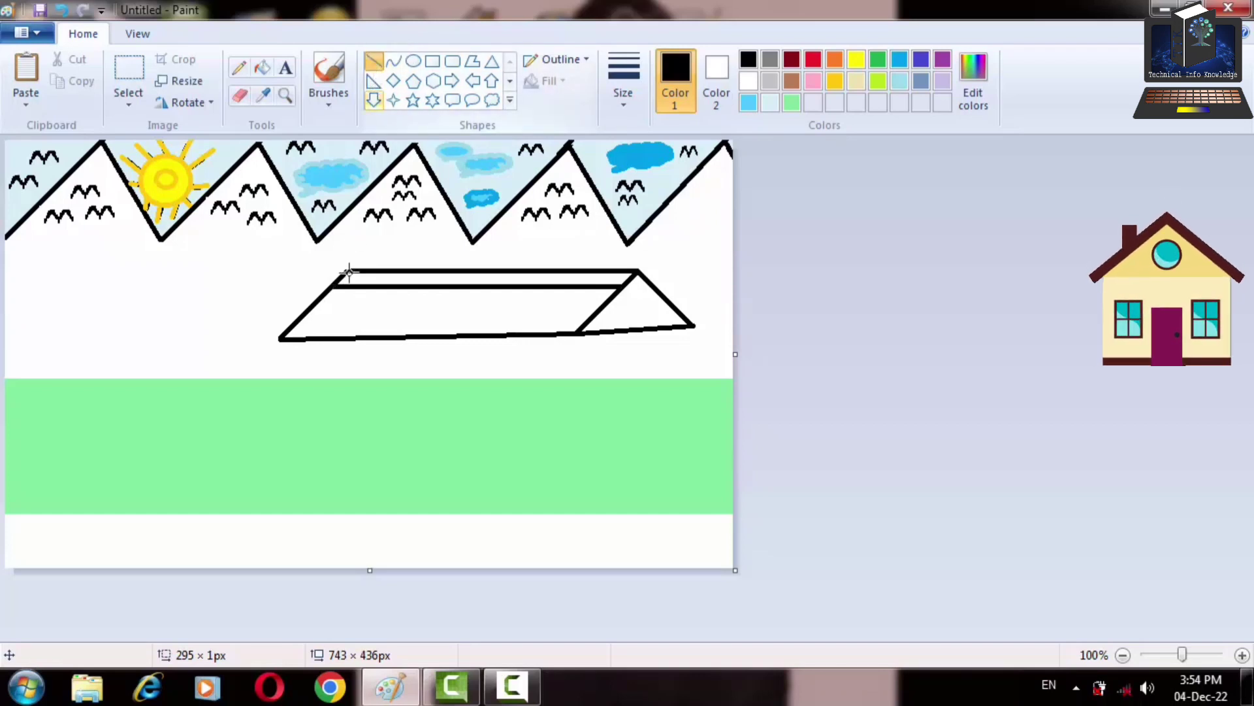
pyautogui.moveTo(349, 272)
pyautogui.mouseDown()
pyautogui.moveTo(328, 295)
pyautogui.moveTo(516, 301)
pyautogui.mouseUp()
pyautogui.moveTo(522, 354); pyautogui.dragTo(606, 373)
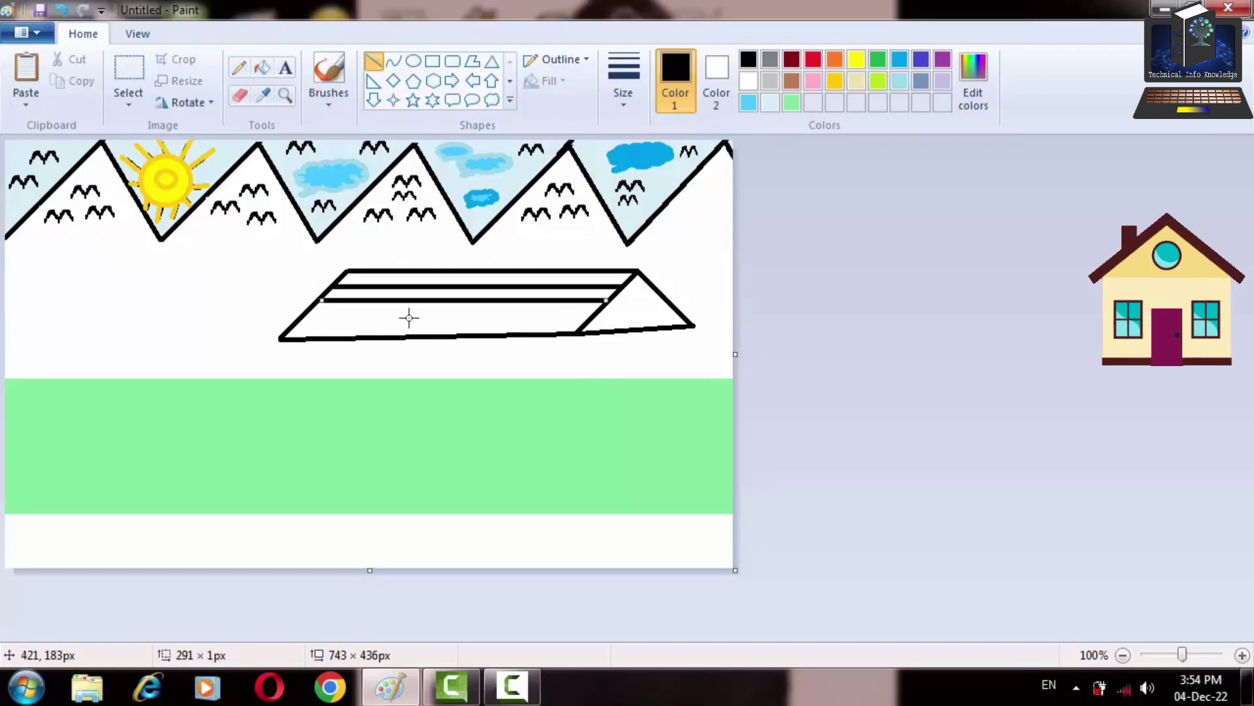
pyautogui.moveTo(304, 313); pyautogui.dragTo(595, 383)
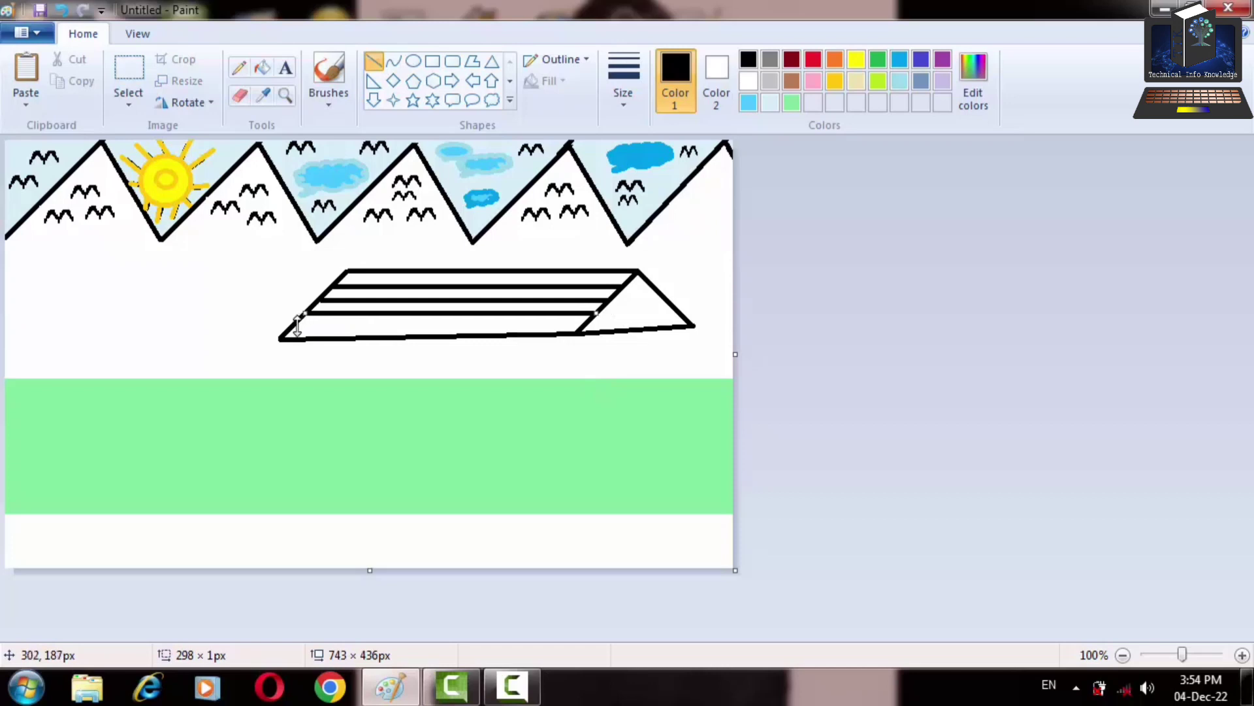
pyautogui.click(224, 272)
pyautogui.moveTo(295, 323); pyautogui.dragTo(575, 351)
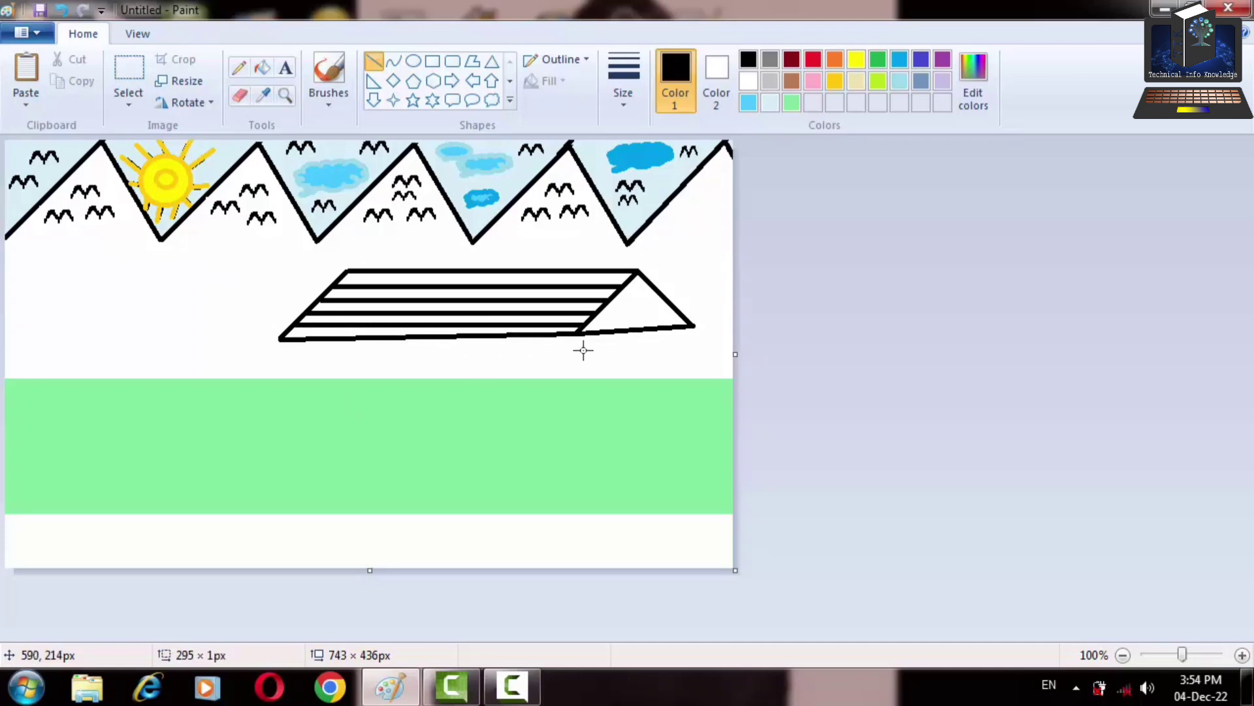
pyautogui.click(370, 272)
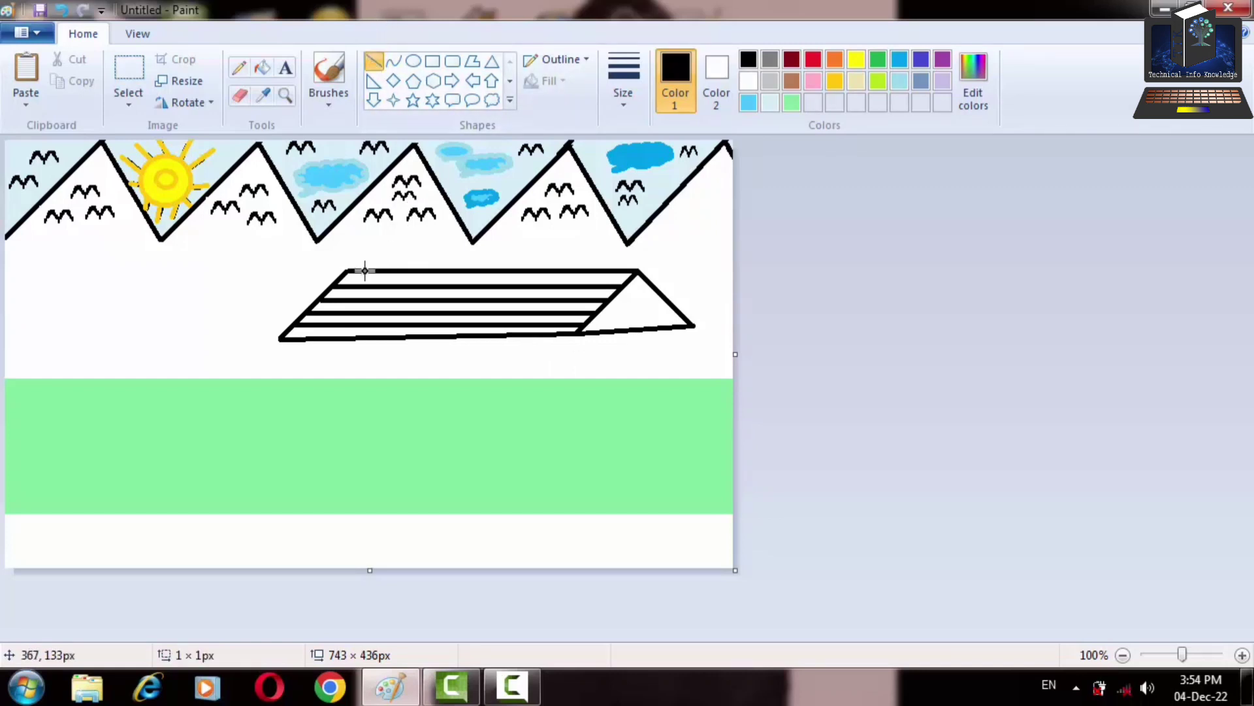
# Draw a black diagonal line about 68 × 70 px across the roof stripes, parallel to and just inside the roof's left edge
pyautogui.moveTo(365, 270); pyautogui.dragTo(299, 338)
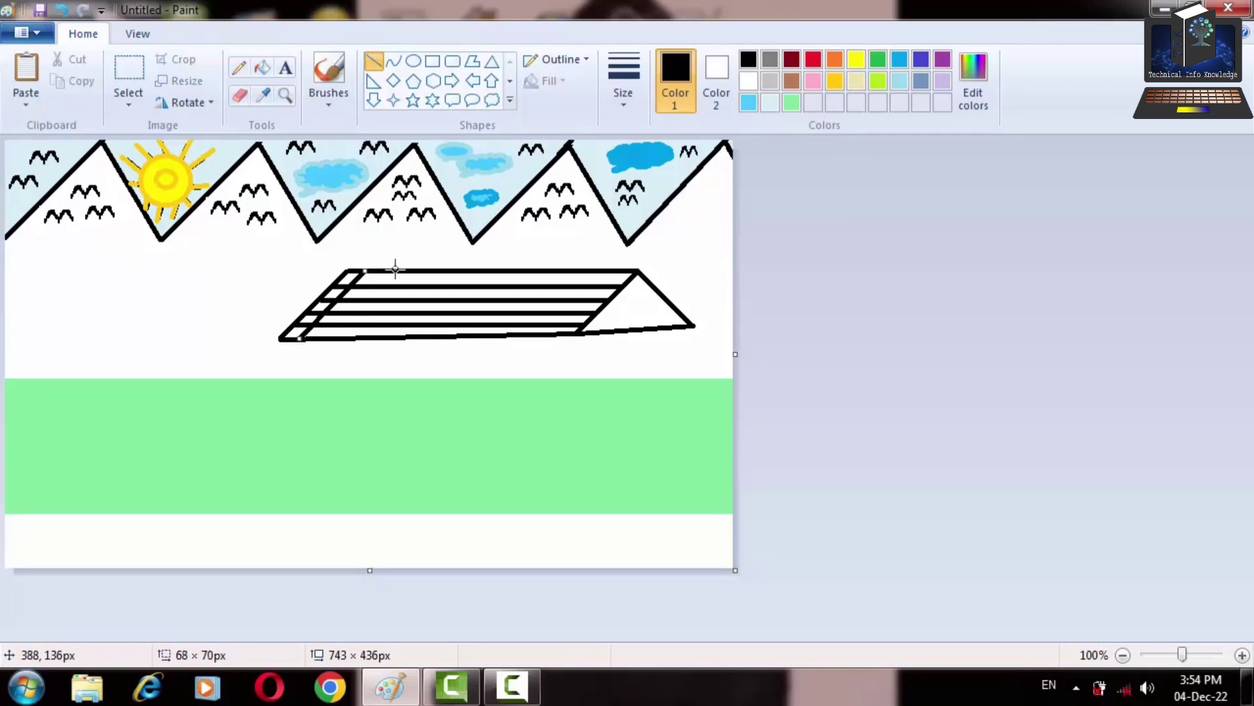
pyautogui.click(391, 60)
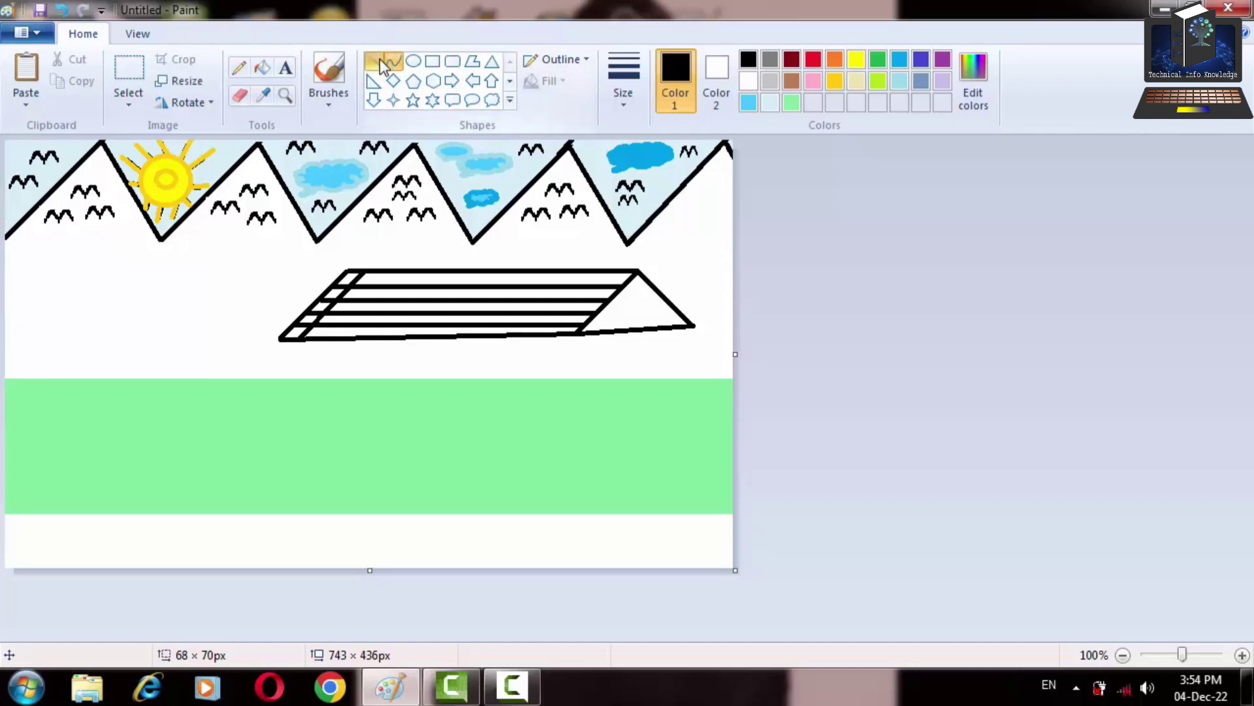
pyautogui.click(378, 61)
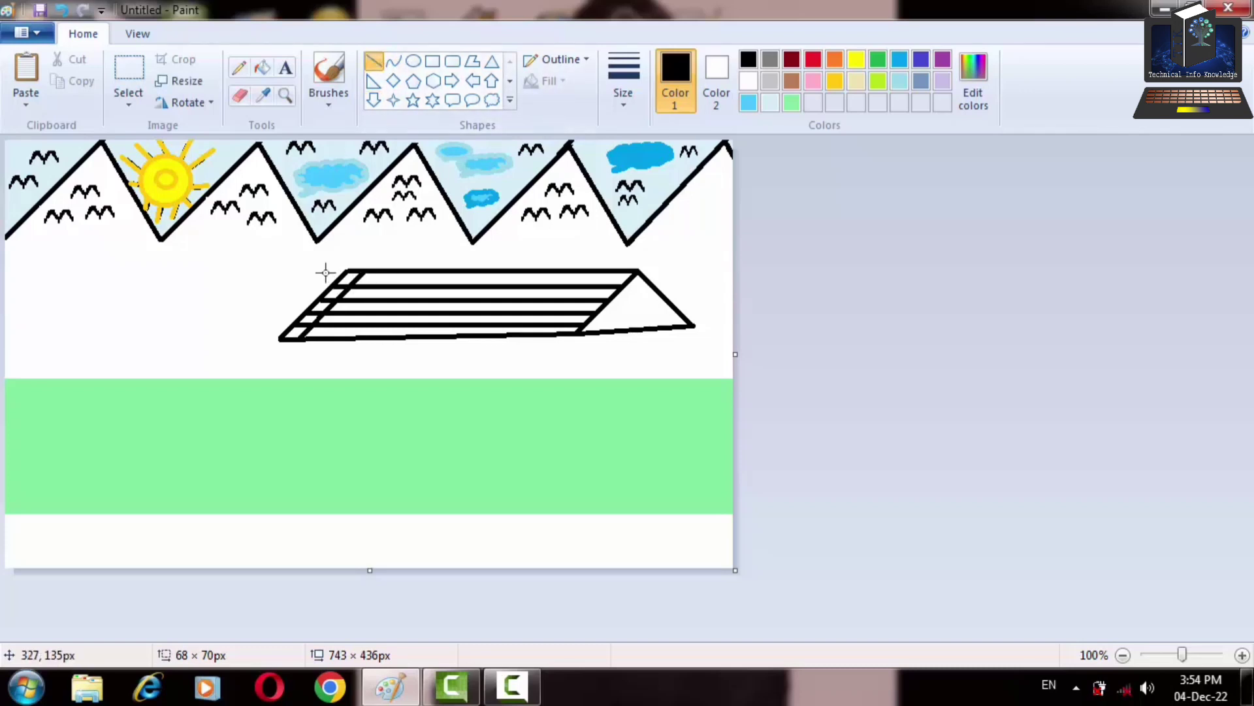
# Copy the roof's left end with a rectangular selection about 99 × 90 px and place the copy in the blank area left of the roof
pyautogui.click(129, 72)
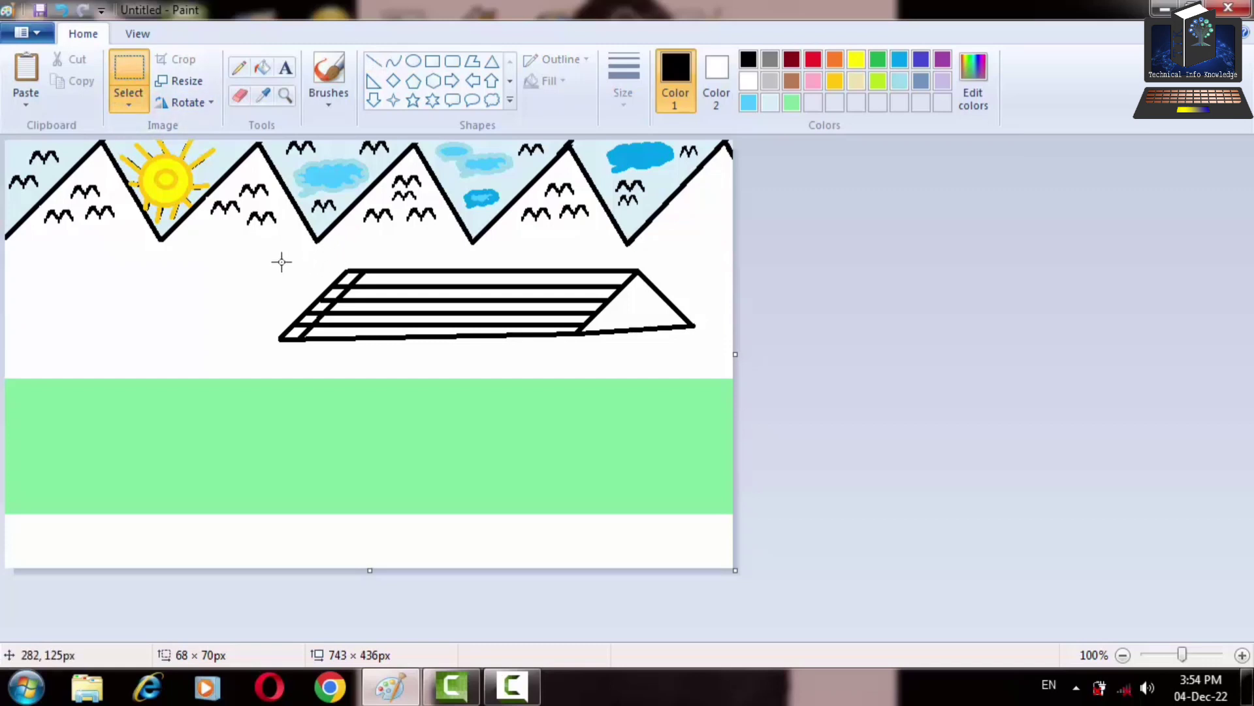
pyautogui.moveTo(281, 262)
pyautogui.mouseDown()
pyautogui.moveTo(372, 342)
pyautogui.moveTo(316, 364)
pyautogui.moveTo(257, 210)
pyautogui.moveTo(280, 262)
pyautogui.mouseUp()
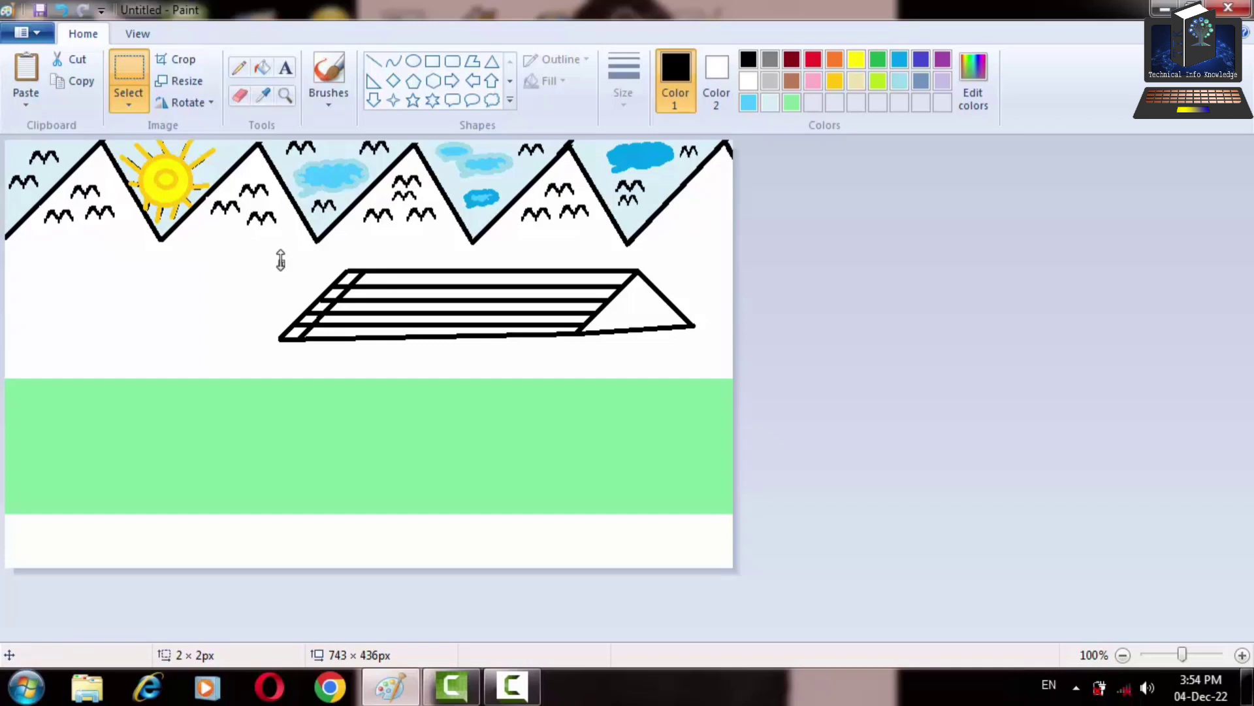
pyautogui.click(225, 247)
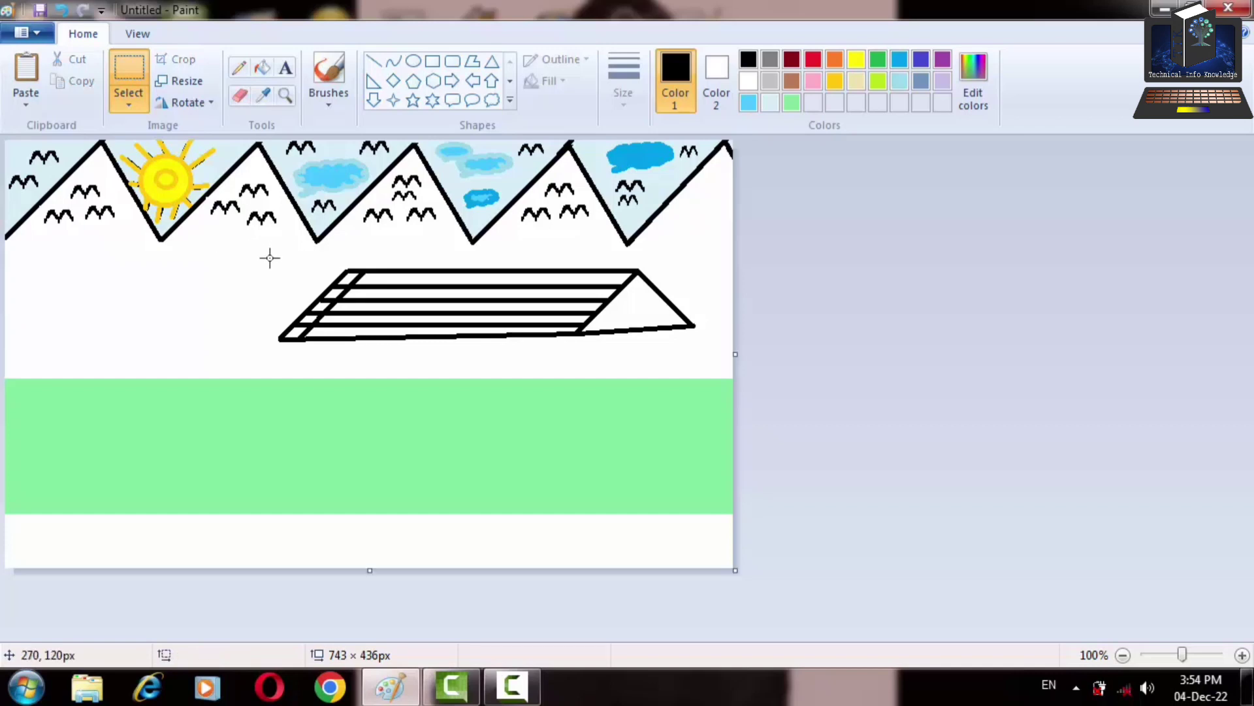
pyautogui.moveTo(270, 257); pyautogui.dragTo(362, 346)
pyautogui.moveTo(366, 345); pyautogui.dragTo(366, 345)
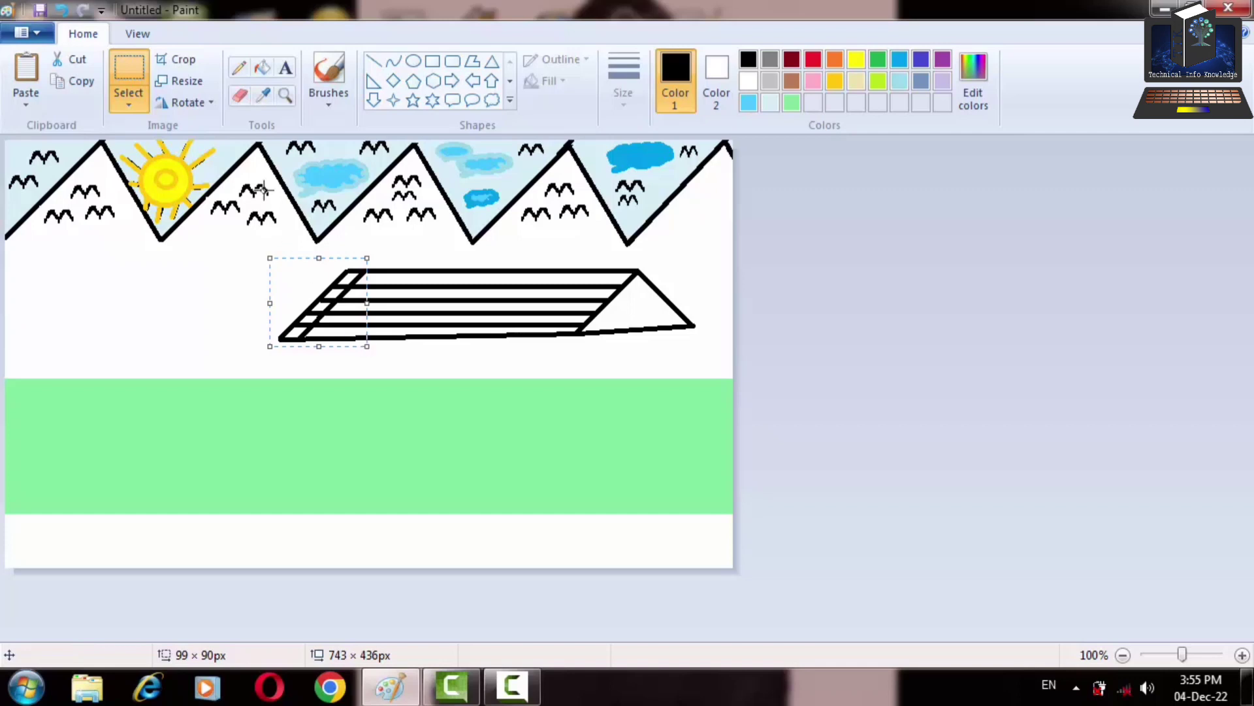
pyautogui.click(87, 80)
pyautogui.hotkey('ctrl', 'v')
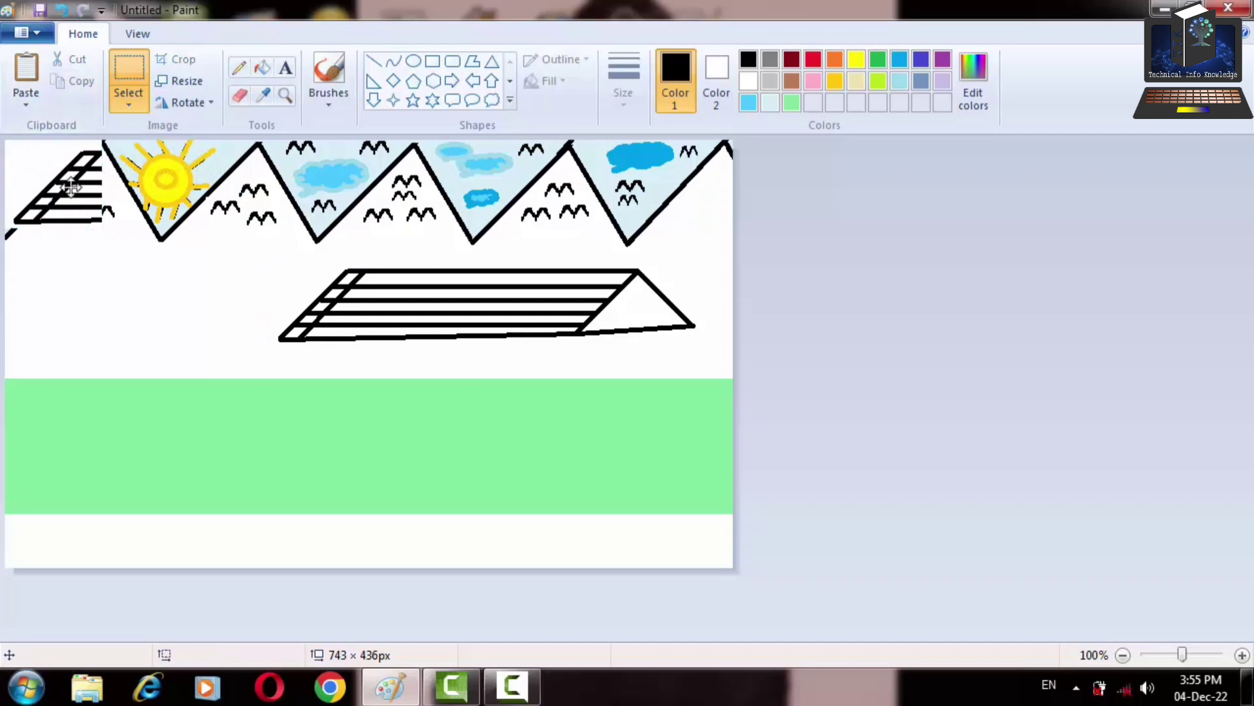
pyautogui.moveTo(70, 188); pyautogui.dragTo(183, 275)
pyautogui.click(237, 289)
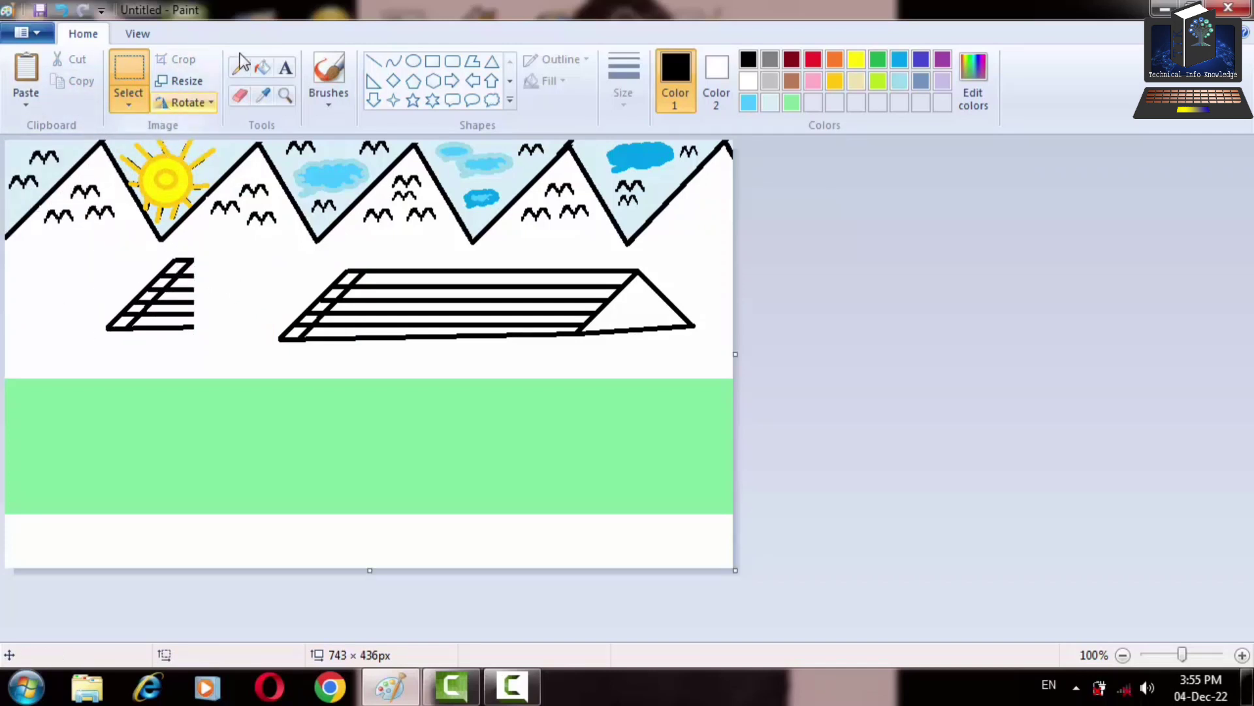
# Erase the stripe ends beyond the inner diagonal of the copied piece with an enlarged eraser, dismissing the Windows color scheme dialog
pyautogui.click(239, 96)
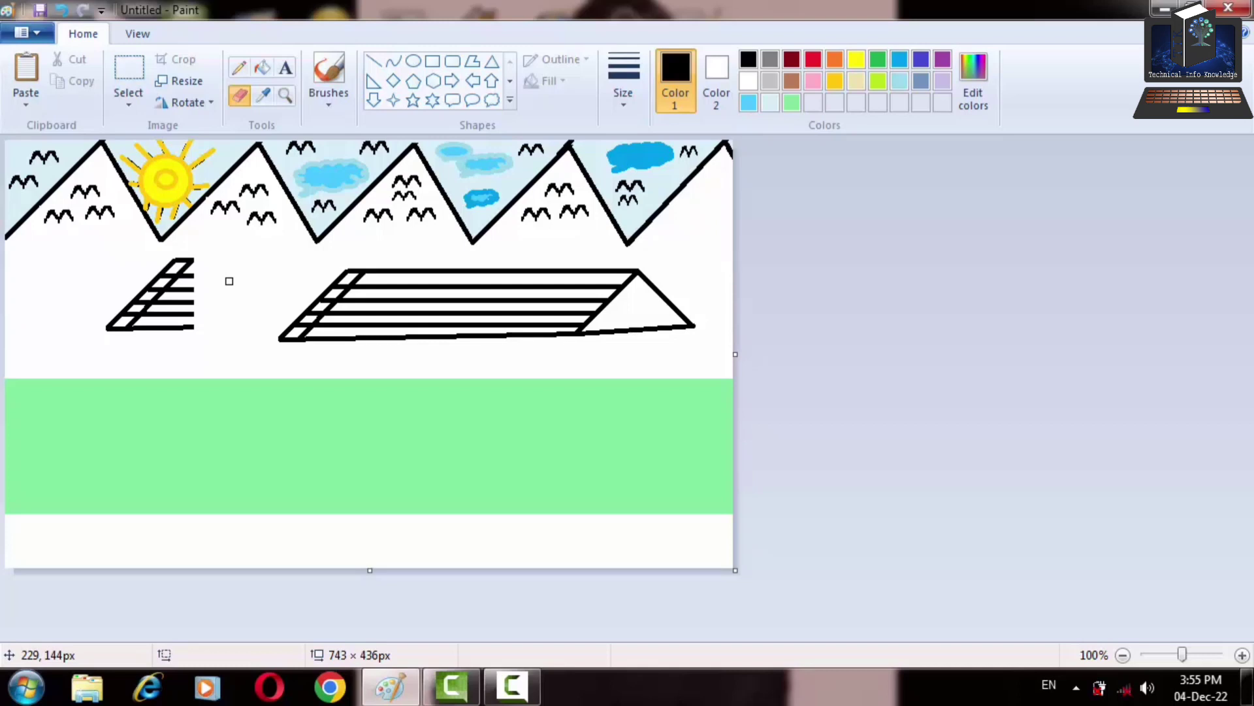
pyautogui.hotkey('ctrl', '+')
pyautogui.hotkey('ctrl', '+')
pyautogui.hotkey('ctrl', '+')
pyautogui.hotkey('ctrl', '+')
pyautogui.hotkey('ctrl', '+')
pyautogui.hotkey('ctrl', '+')
pyautogui.moveTo(197, 289)
pyautogui.mouseDown()
pyautogui.moveTo(183, 317)
pyautogui.moveTo(194, 291)
pyautogui.mouseUp()
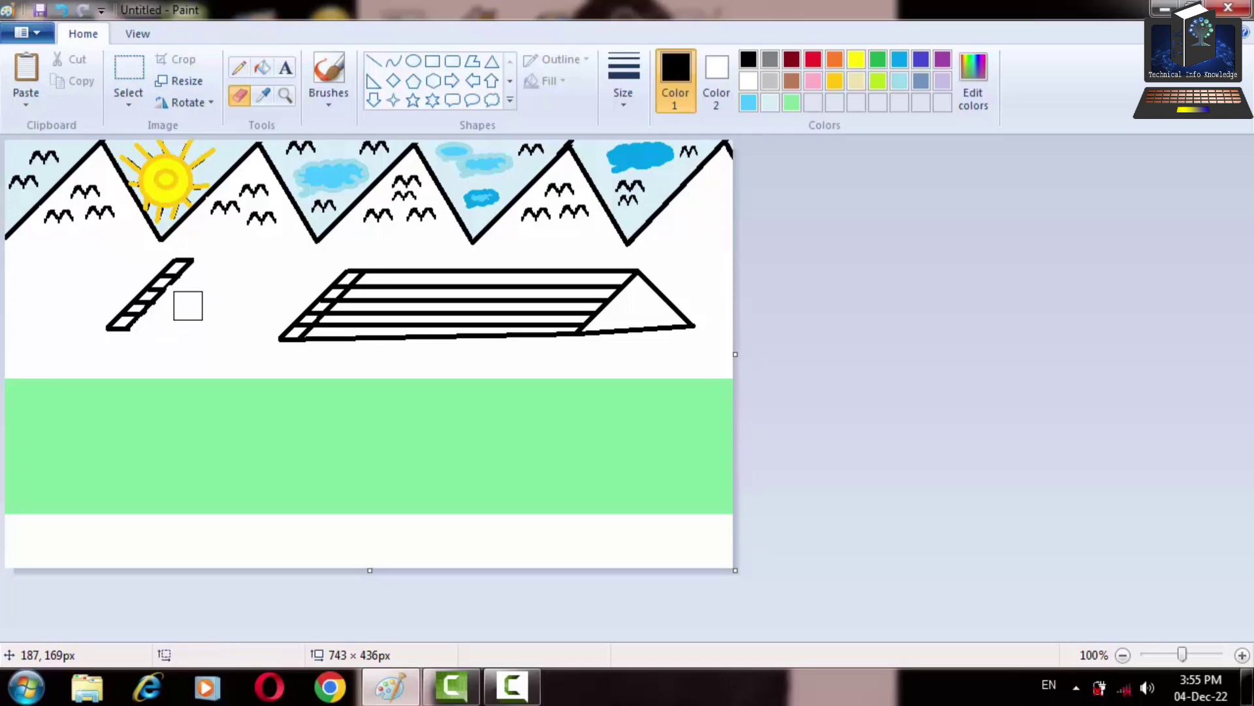
pyautogui.moveTo(188, 305); pyautogui.dragTo(186, 312)
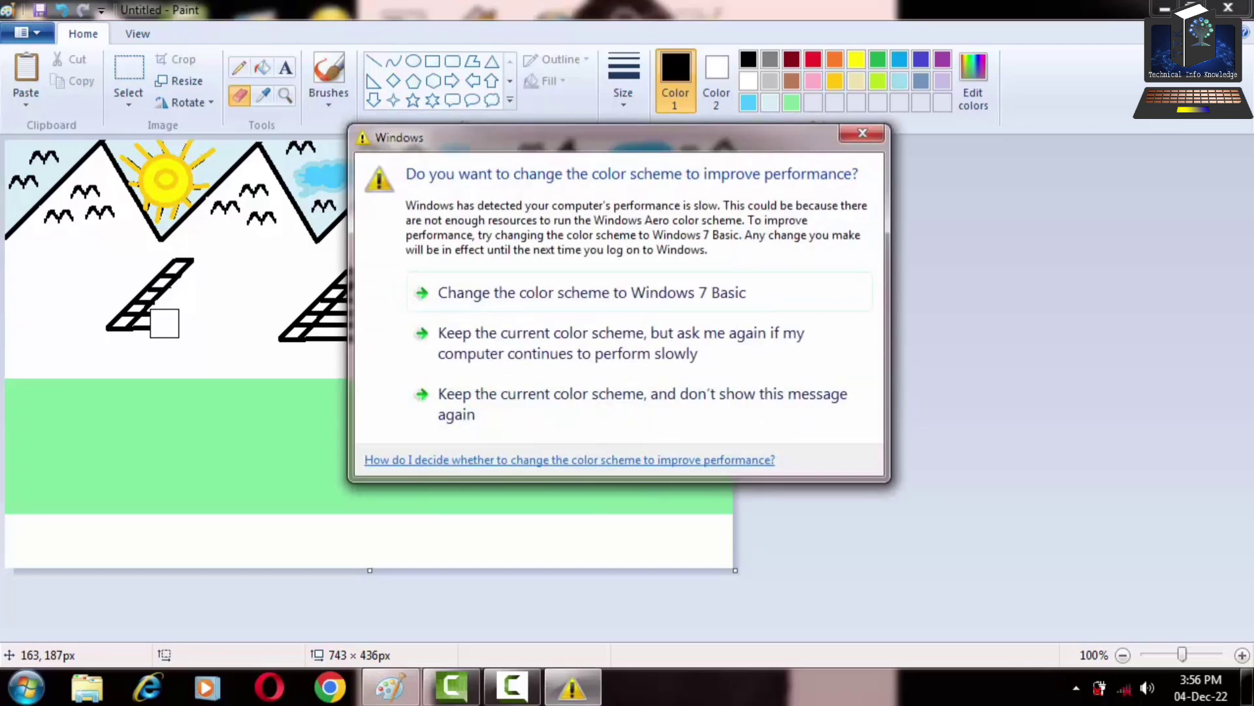
pyautogui.click(862, 134)
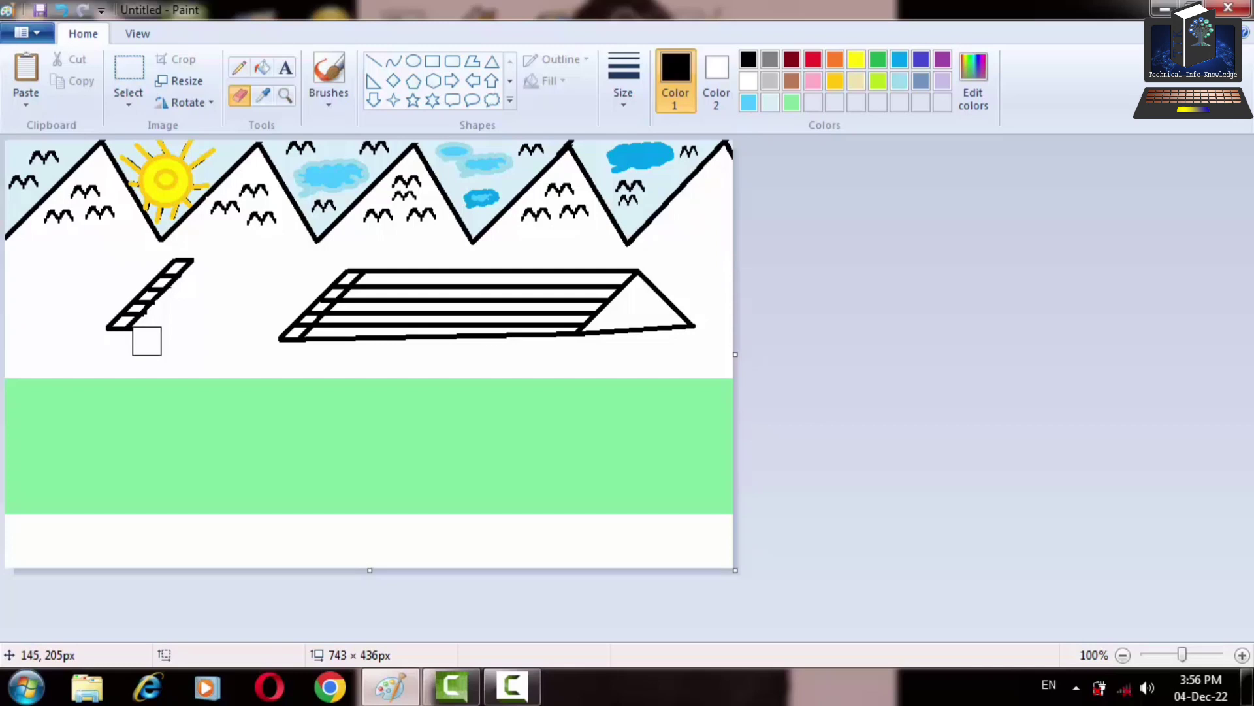
# Cut the slanted ladder-like strip with a selection about 124 × 82 px and paste it back into the blank area left of the roof
pyautogui.click(146, 70)
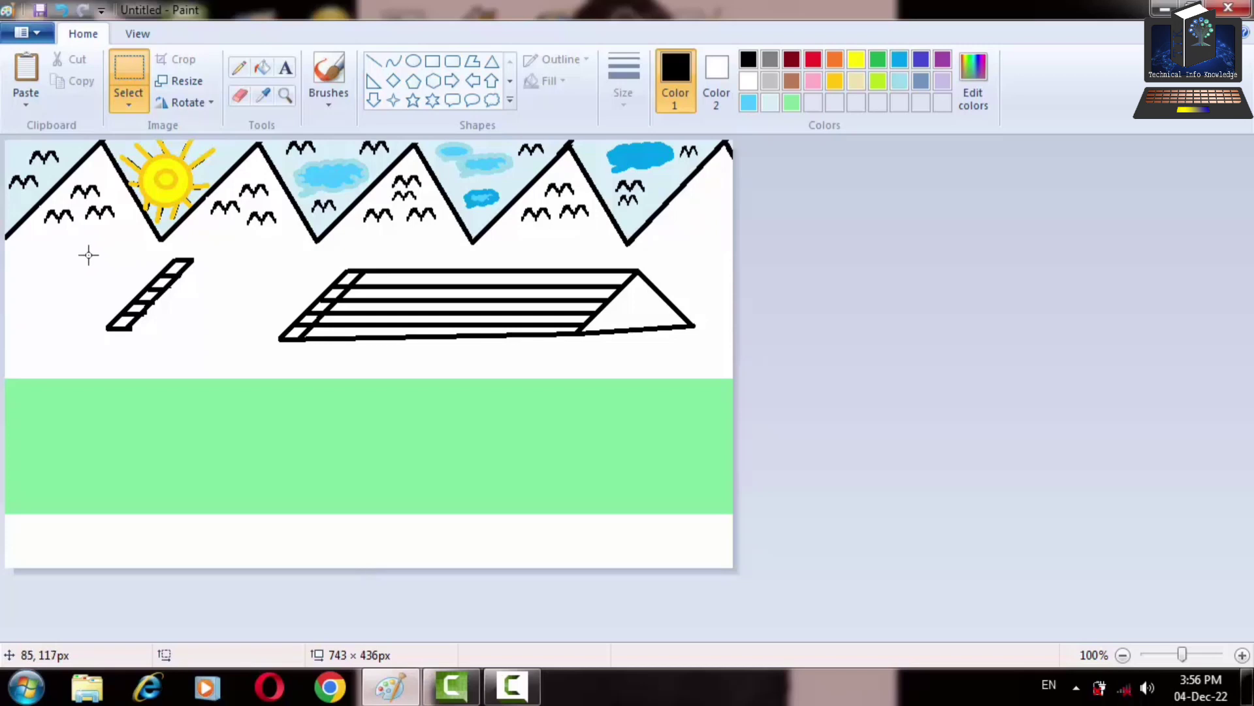
pyautogui.moveTo(88, 255); pyautogui.dragTo(209, 335)
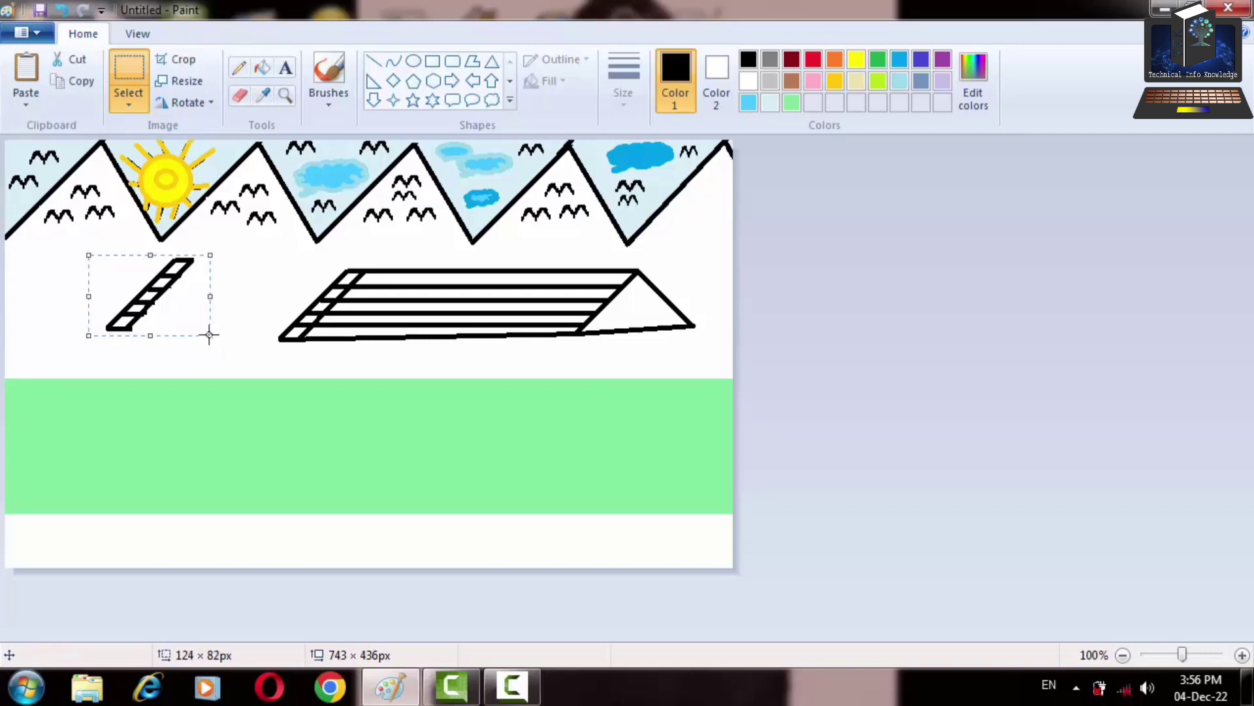
pyautogui.press('Delete')
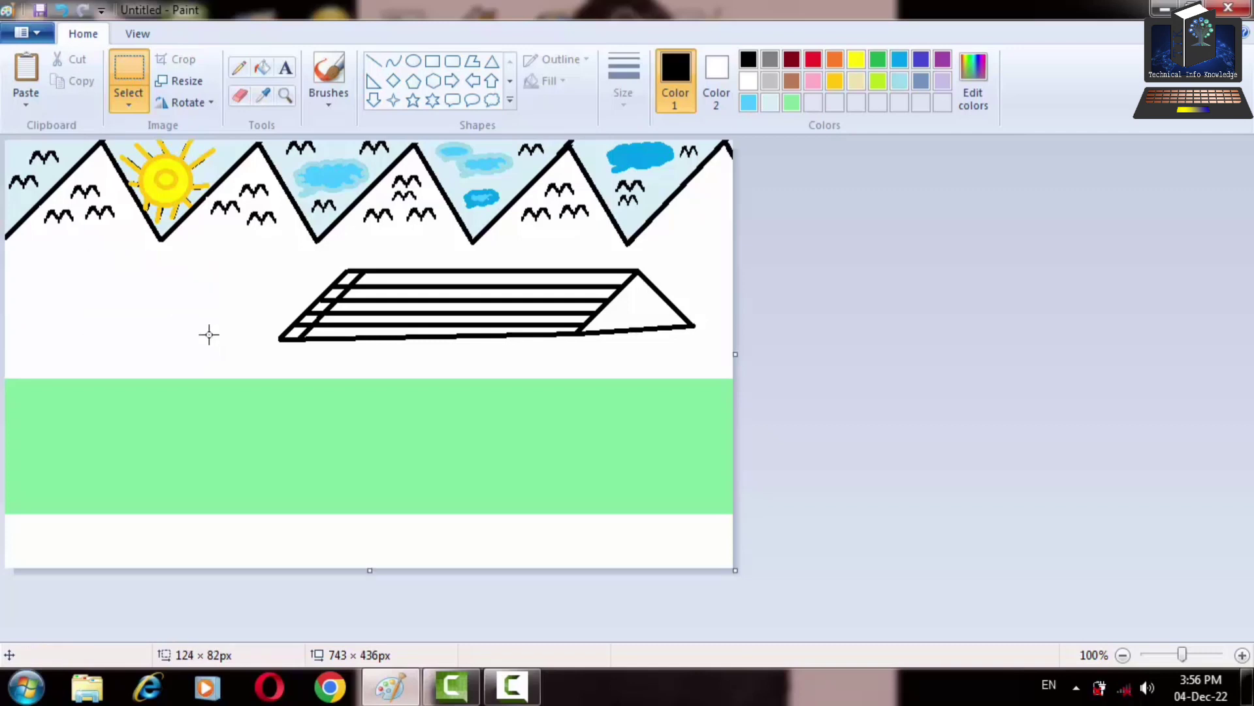
pyautogui.hotkey('ctrl', 'v')
pyautogui.moveTo(88, 183); pyautogui.dragTo(163, 288)
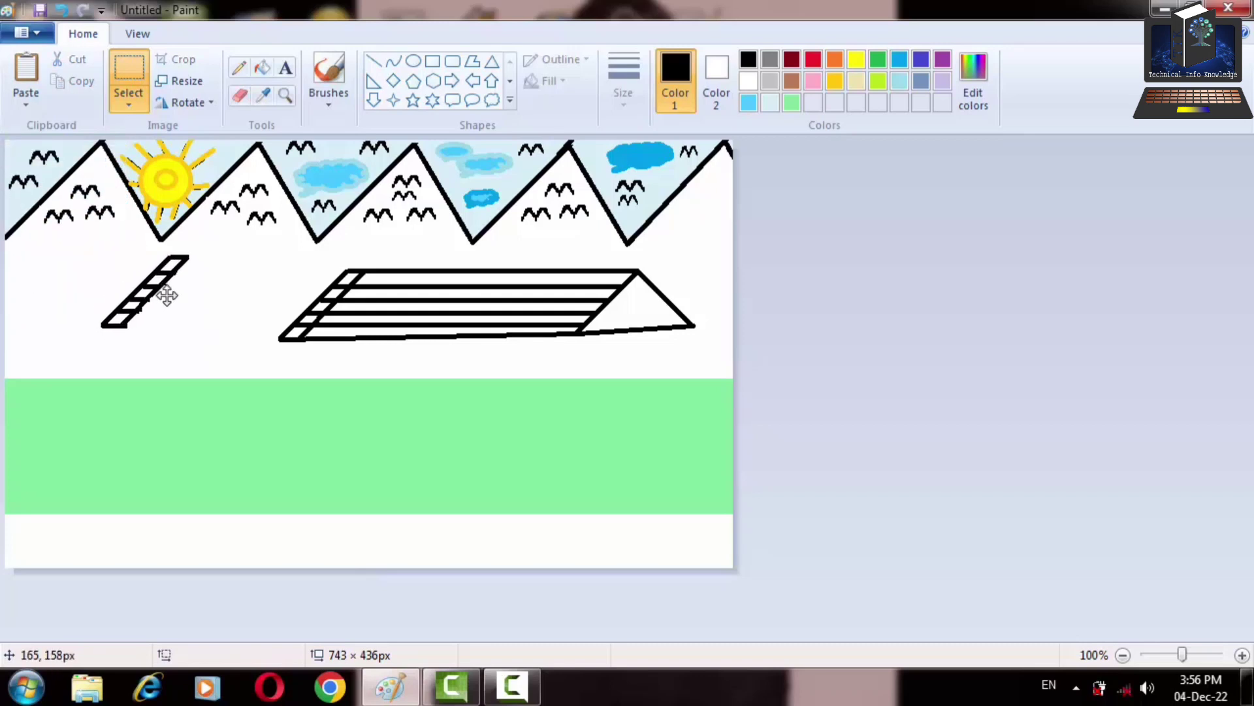
pyautogui.click(240, 271)
pyautogui.click(132, 33)
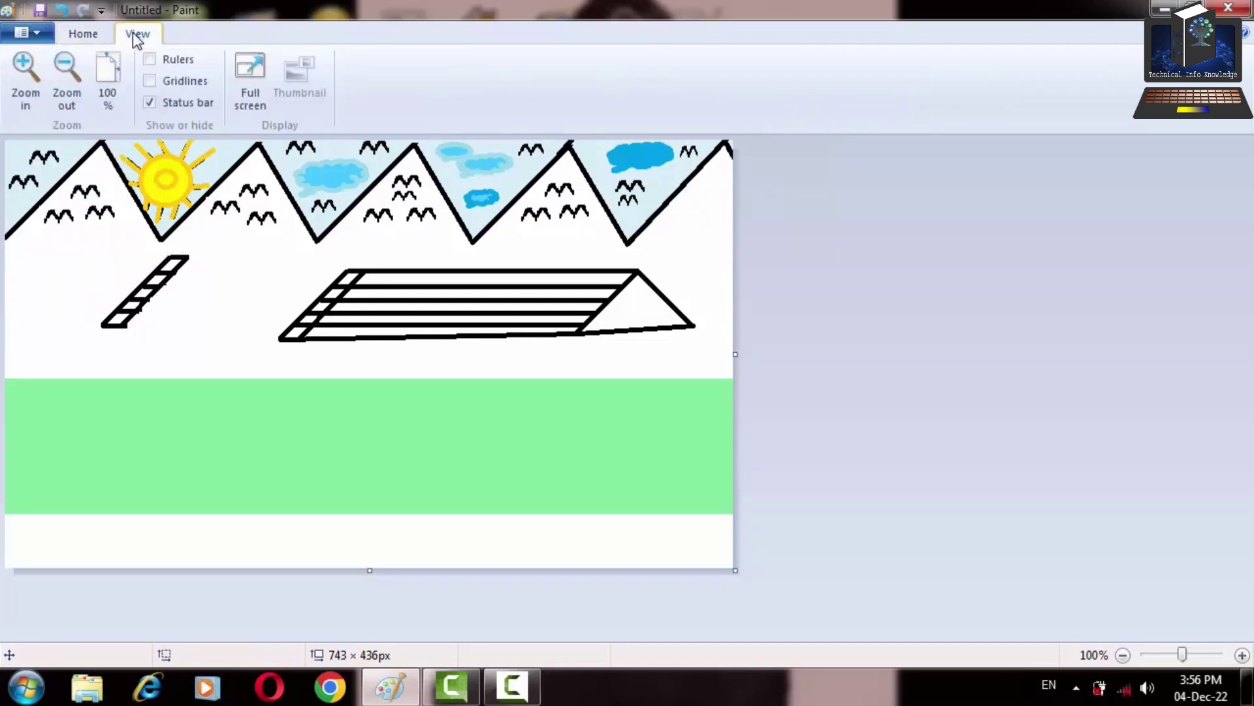
pyautogui.click(98, 33)
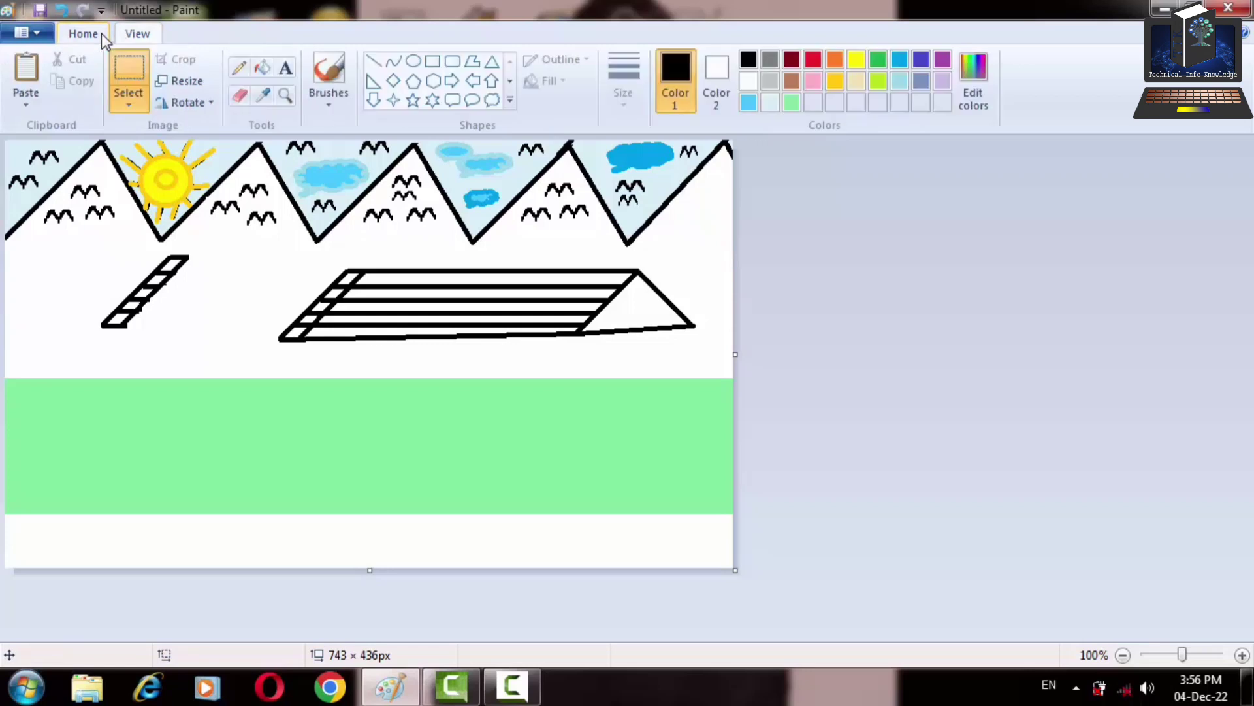
# Copy the slanted tile strip with a transparent selection and place the copy on the roof beside its existing tile column
pyautogui.click(140, 104)
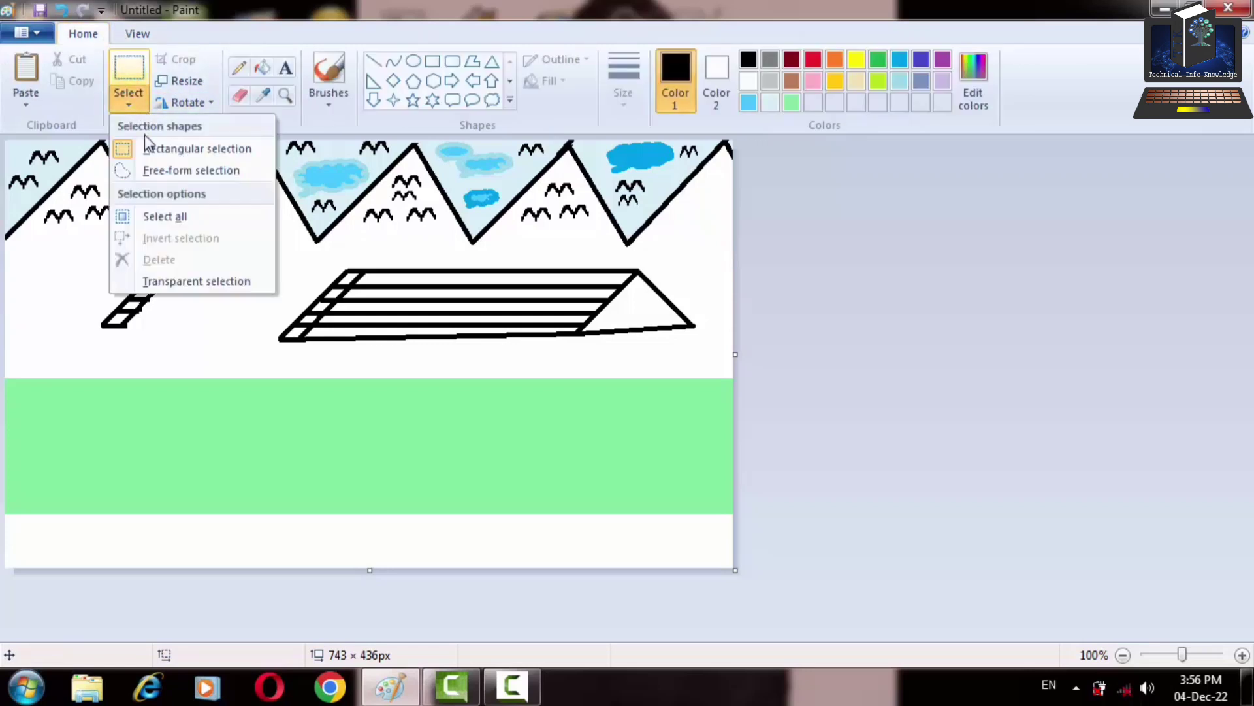
pyautogui.click(182, 270)
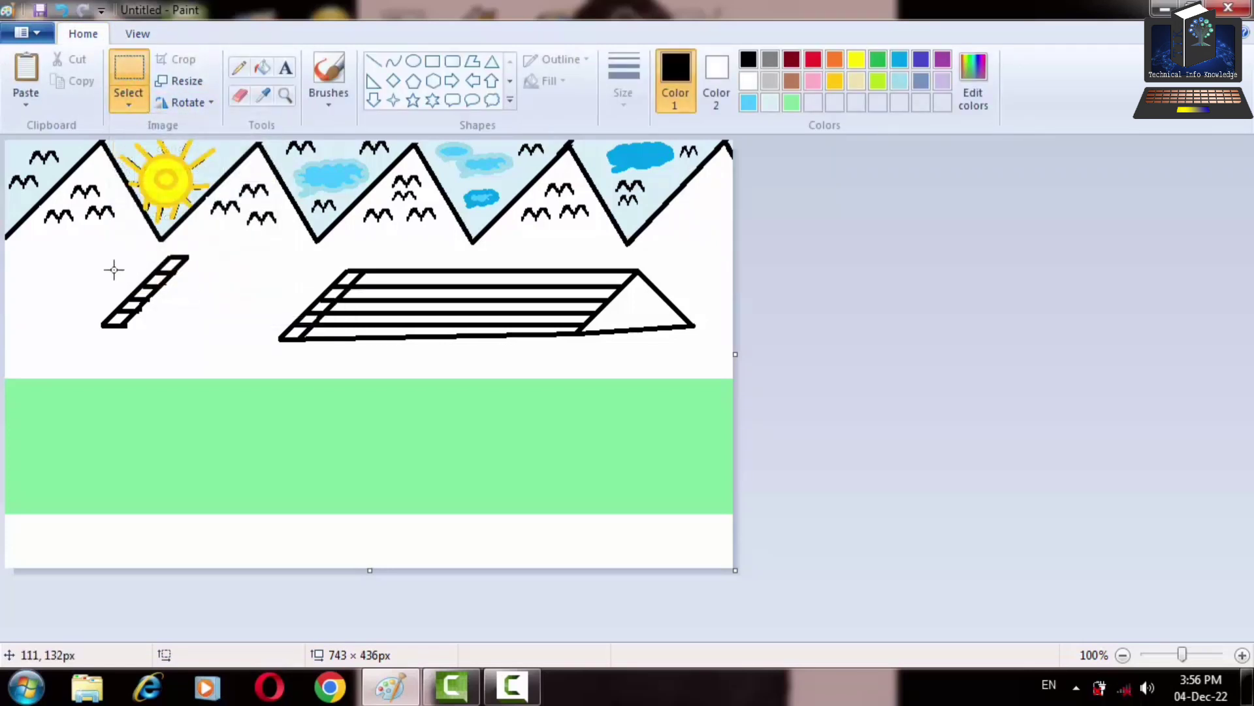
pyautogui.moveTo(96, 247); pyautogui.dragTo(200, 346)
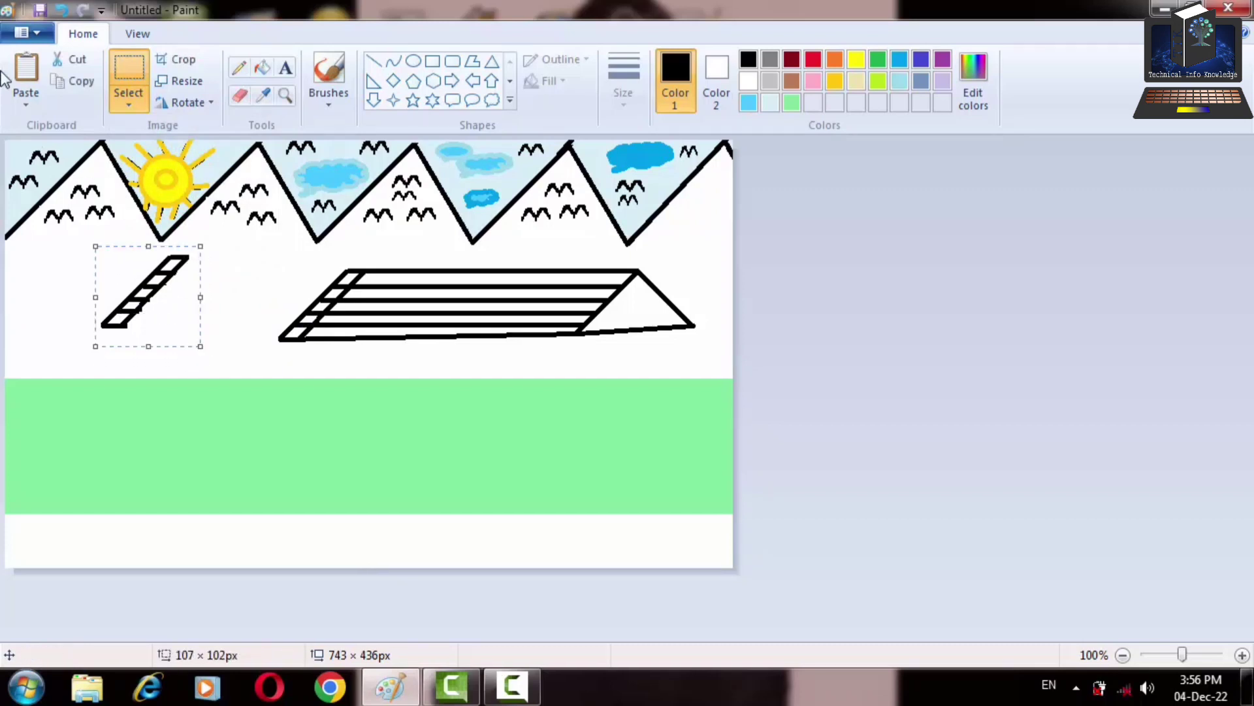
pyautogui.click(72, 81)
pyautogui.click(38, 63)
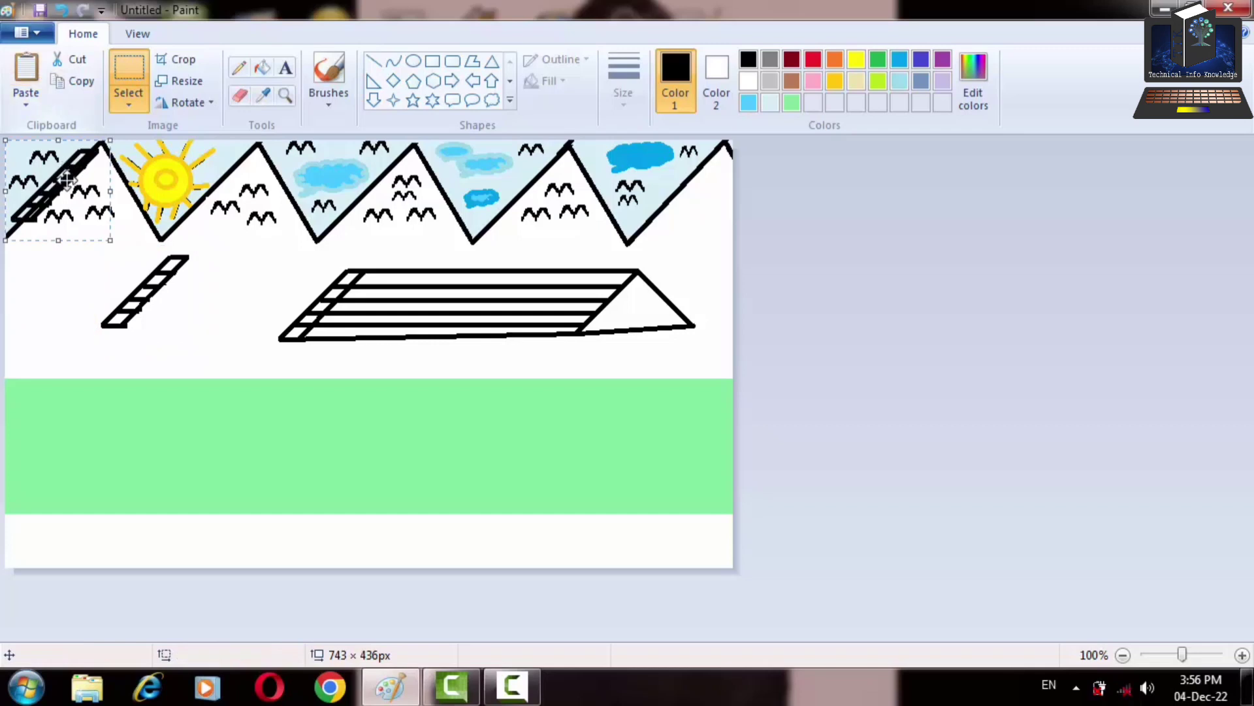
pyautogui.moveTo(67, 178); pyautogui.dragTo(352, 299)
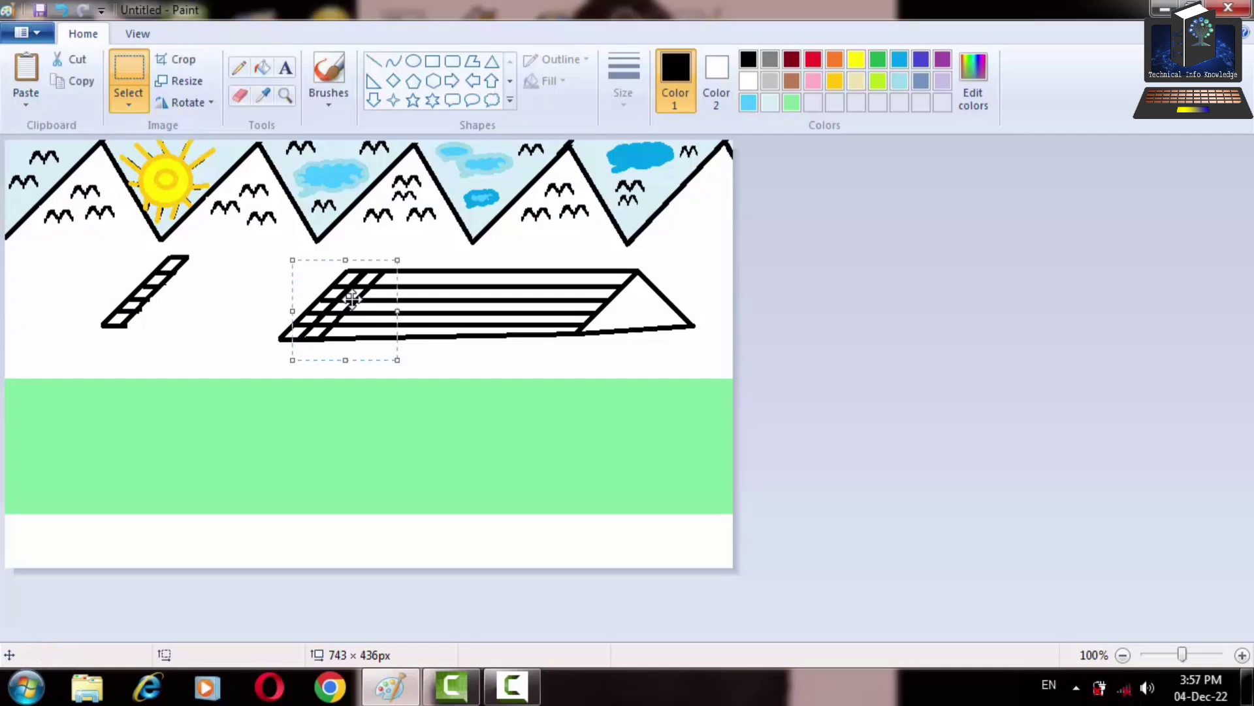
# Paste two more copies of the tile strip and line them up next to the previous columns on the roof
pyautogui.hotkey('ctrl', 'v')
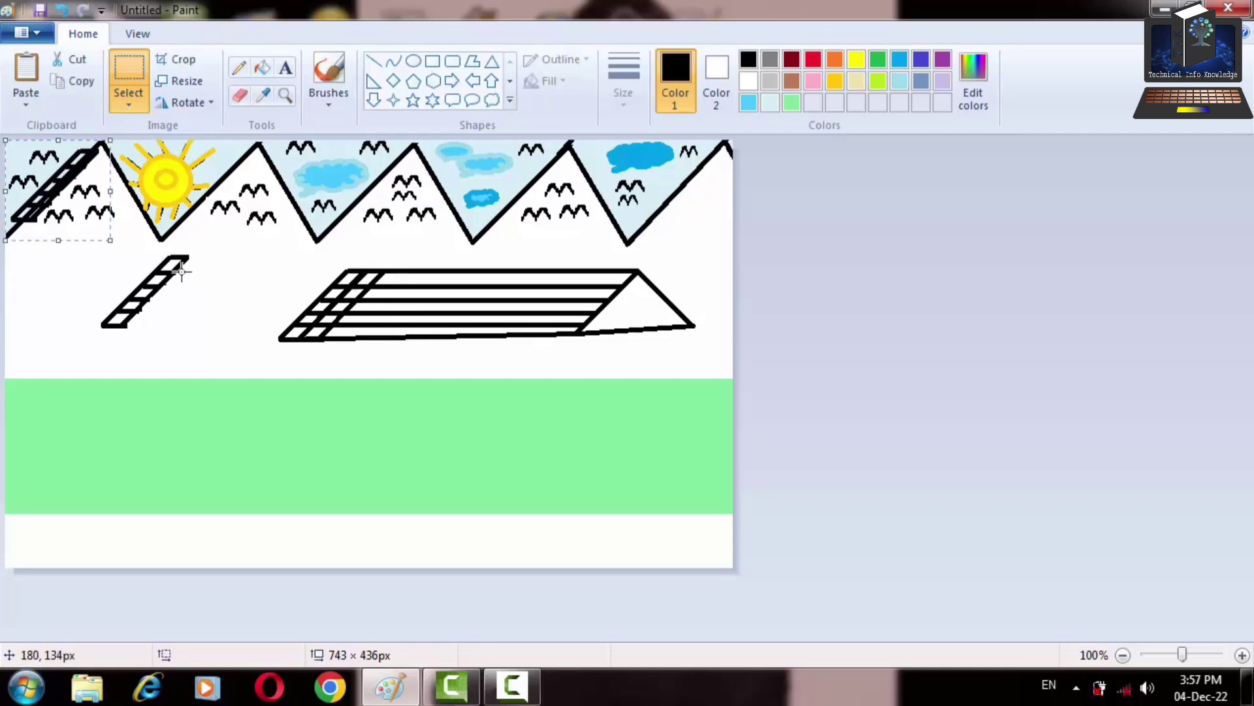
pyautogui.moveTo(65, 206); pyautogui.dragTo(366, 311)
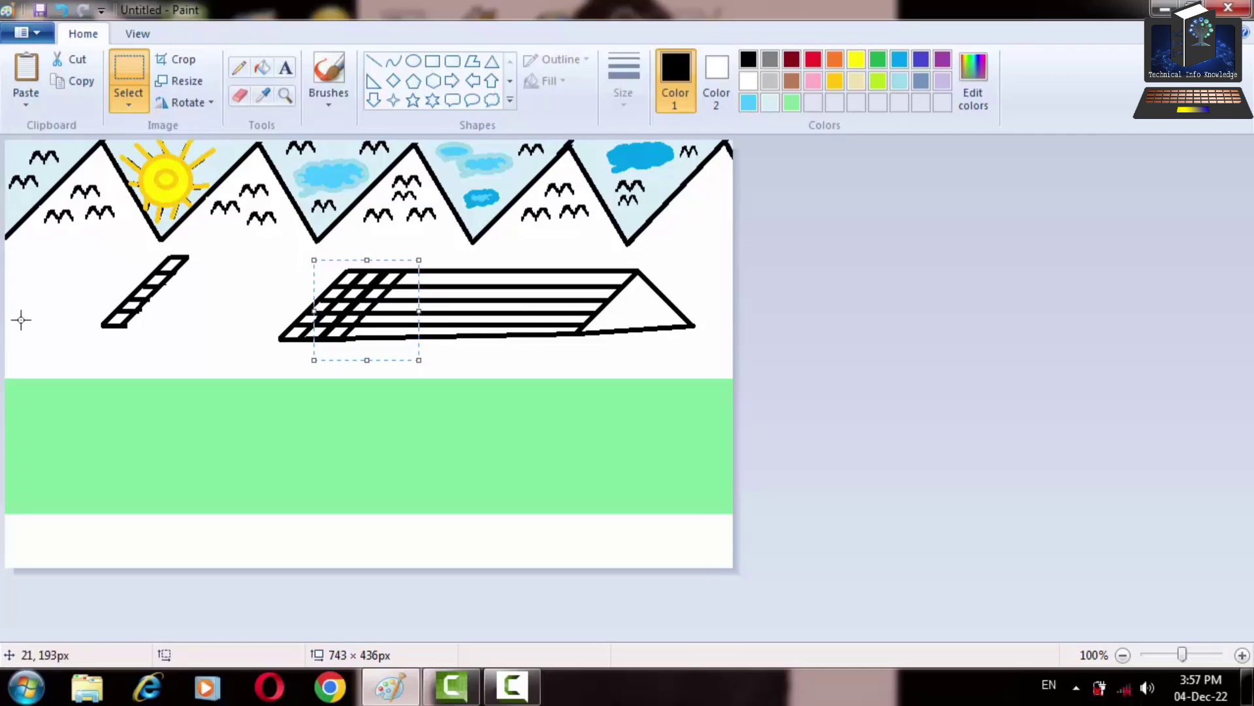
pyautogui.click(25, 82)
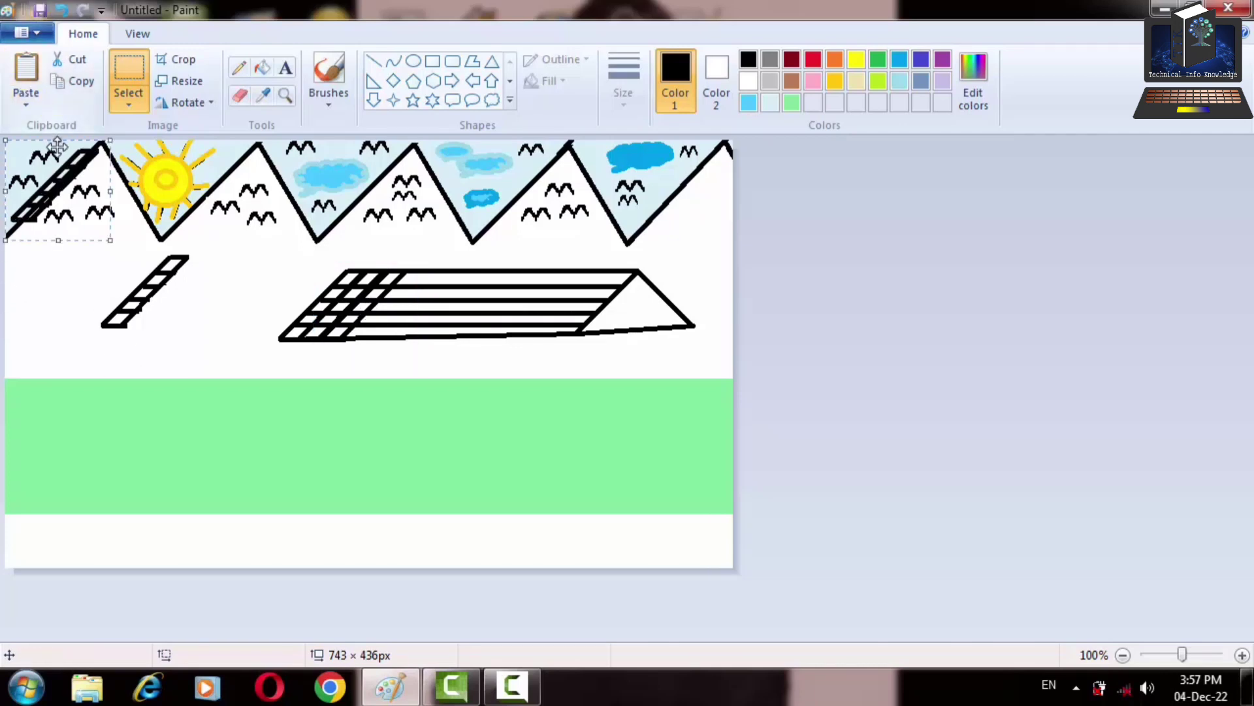
pyautogui.moveTo(77, 165); pyautogui.dragTo(407, 286)
pyautogui.click(505, 244)
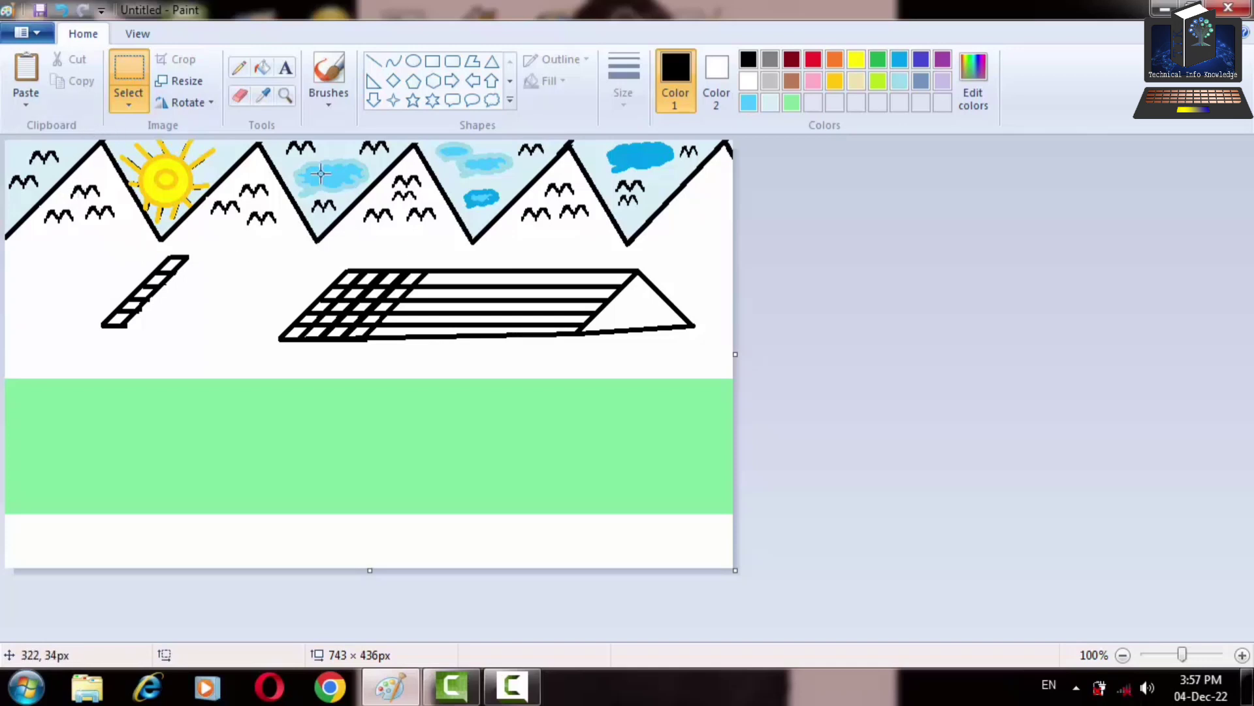
# Draw crossbars about 35 px tall and 33 px wide in the round gable window and fill its panes pale blue
pyautogui.click(378, 63)
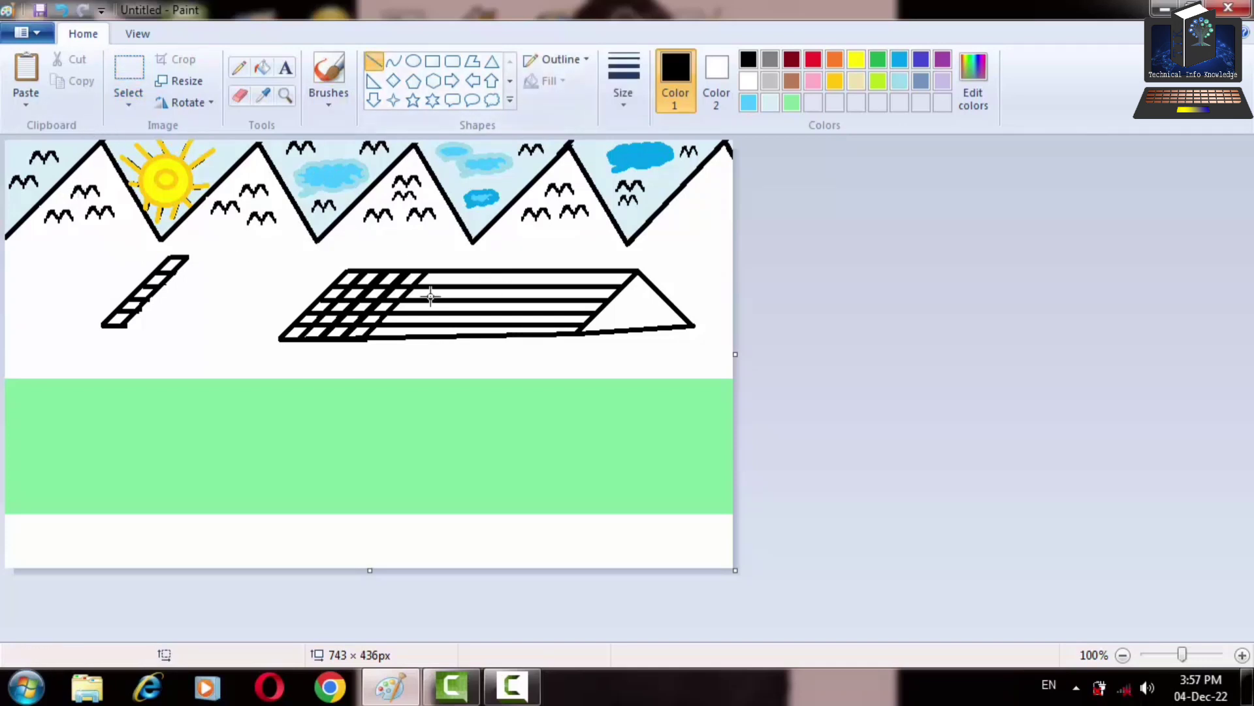
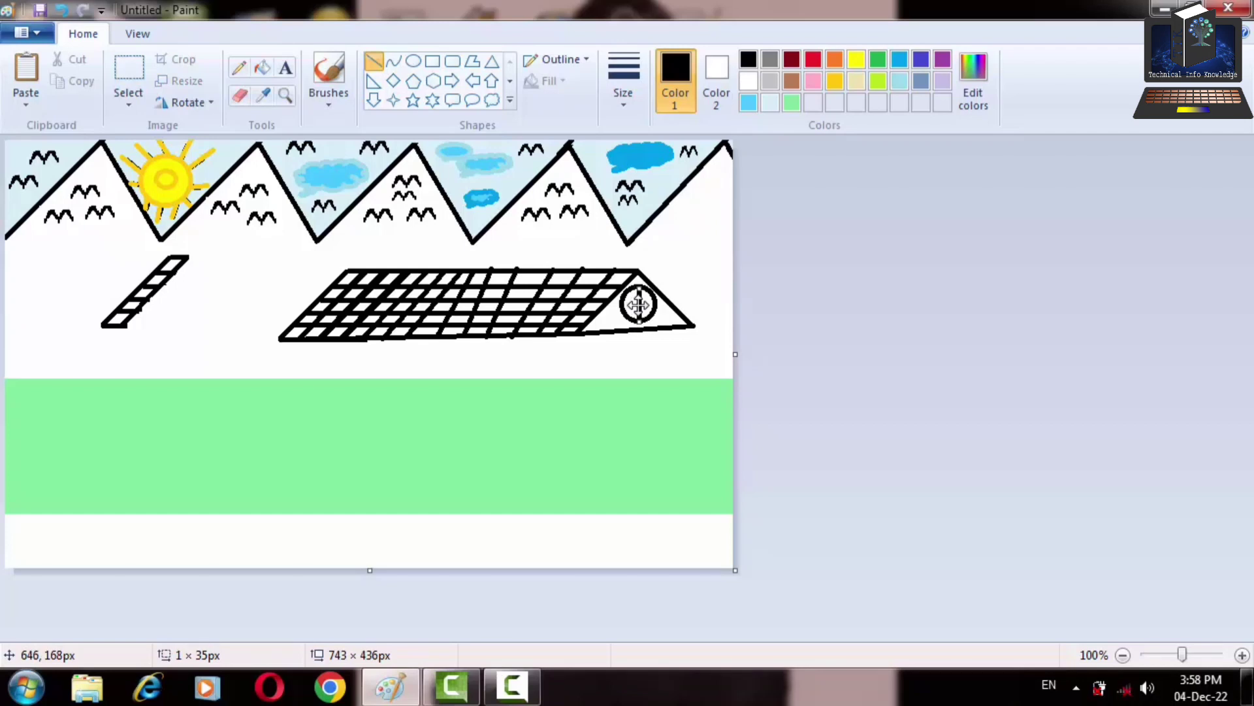
pyautogui.click(799, 288)
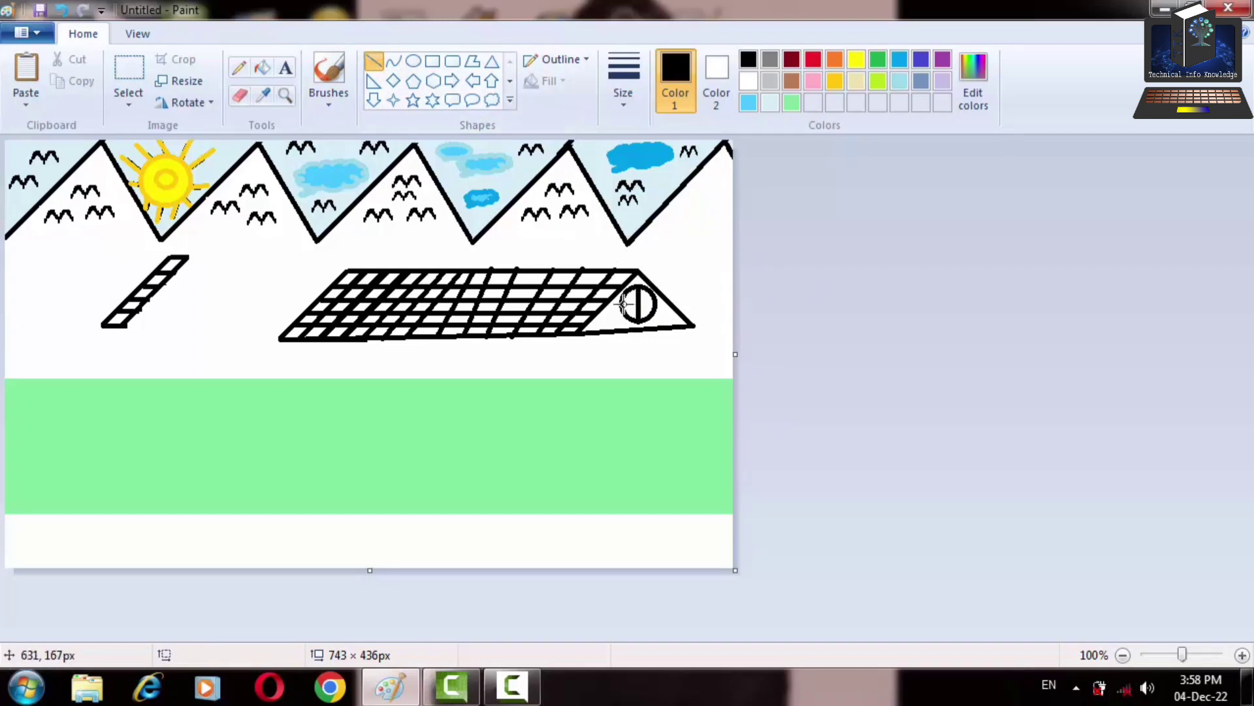
pyautogui.moveTo(622, 302); pyautogui.dragTo(654, 303)
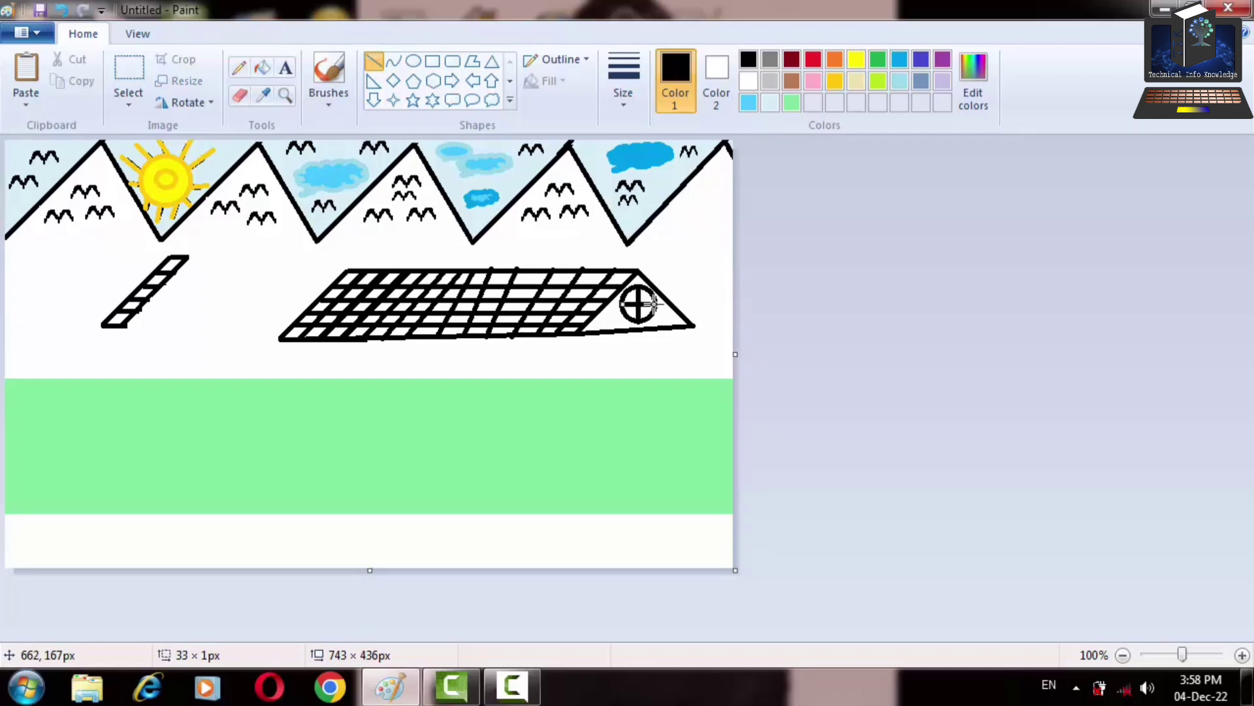
pyautogui.click(842, 295)
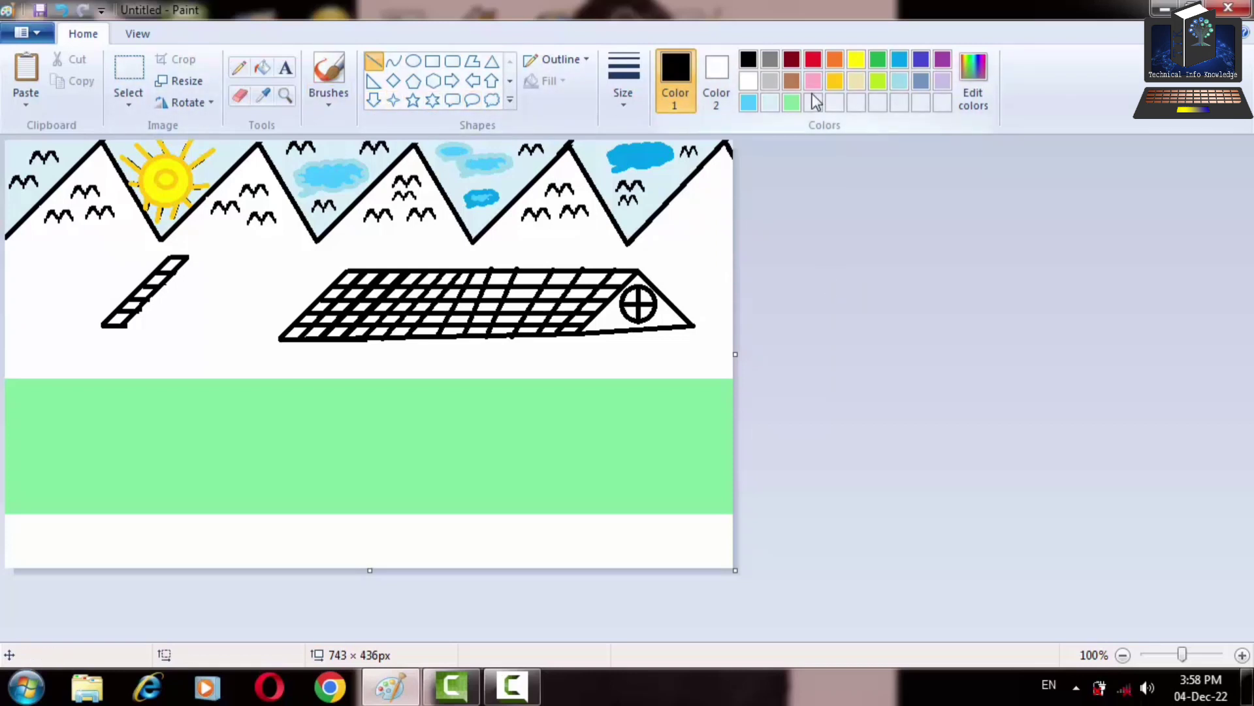
pyautogui.click(773, 107)
pyautogui.click(262, 68)
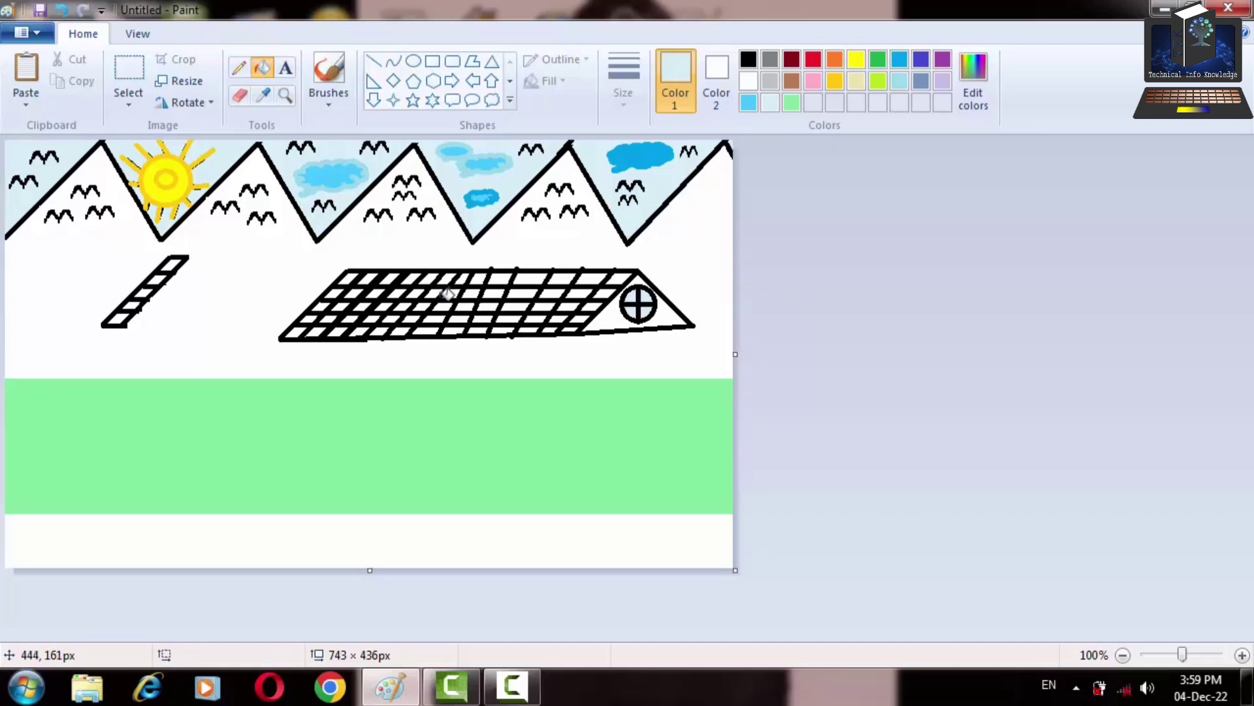
# Draw the end wall below the gable with black lines: two vertical edges and a base sloping up to the outer edge
pyautogui.click(373, 61)
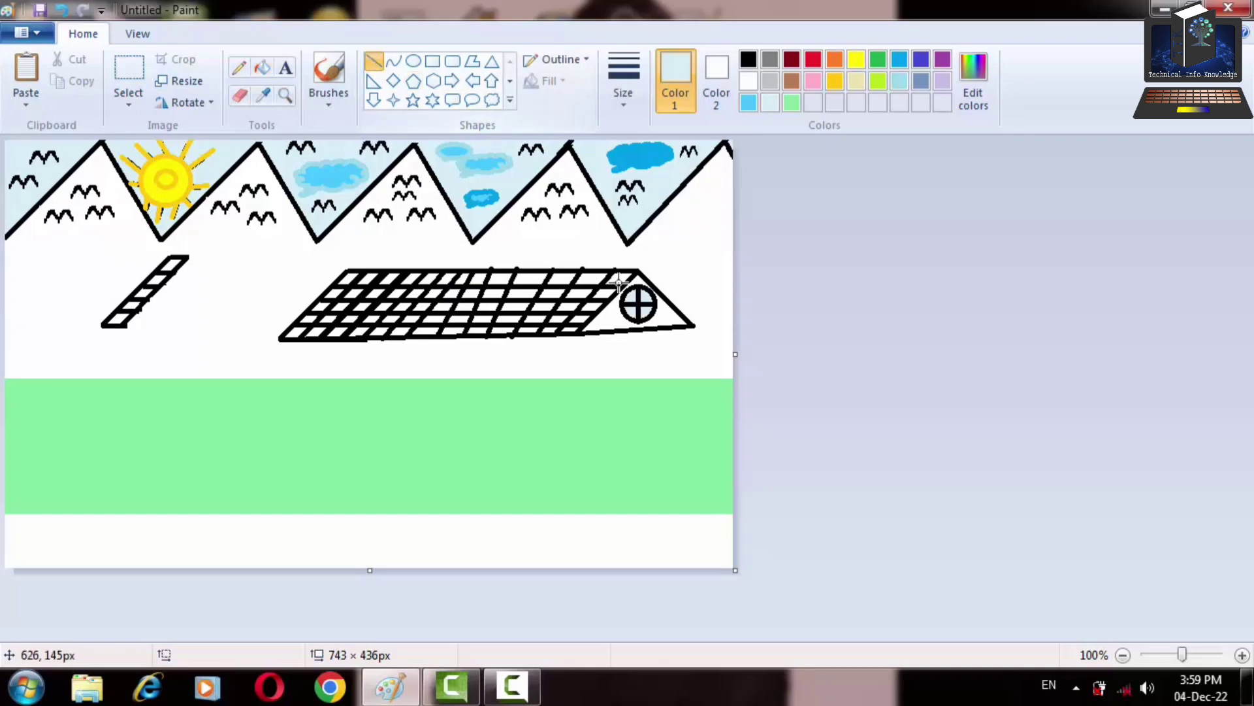
pyautogui.click(748, 59)
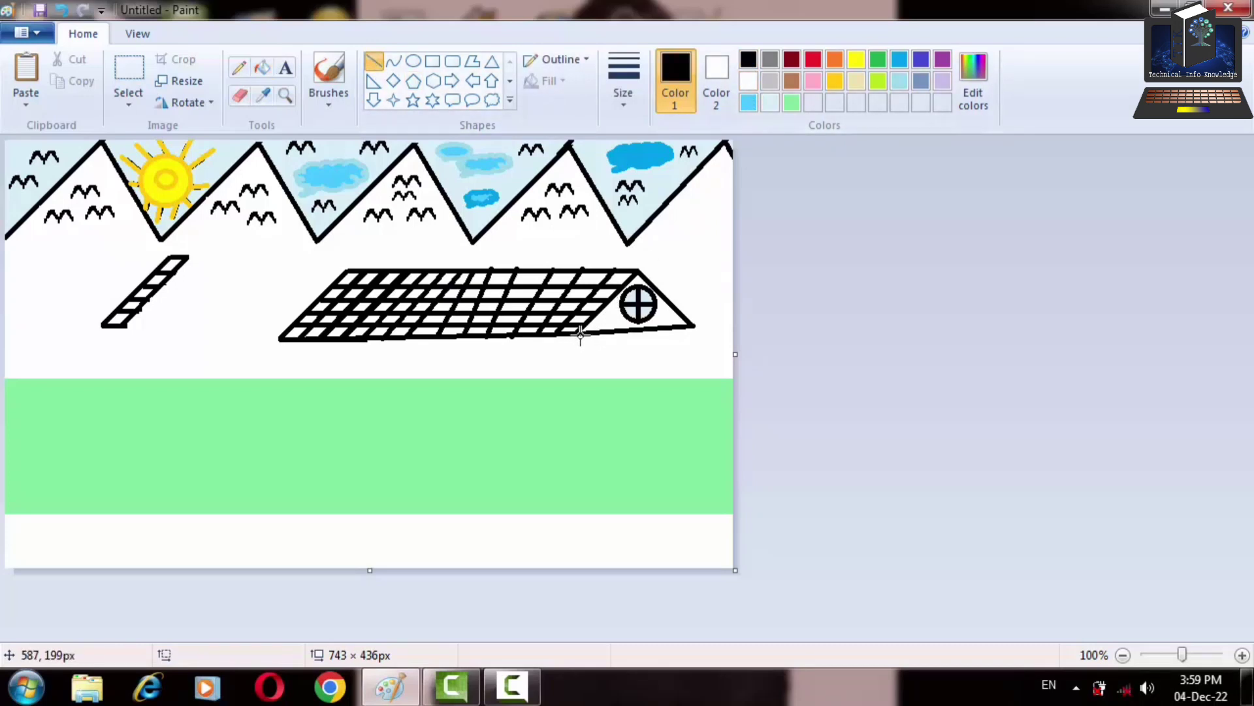
pyautogui.moveTo(579, 334)
pyautogui.mouseDown()
pyautogui.moveTo(577, 462)
pyautogui.moveTo(578, 433)
pyautogui.moveTo(578, 446)
pyautogui.mouseUp()
pyautogui.click(912, 344)
pyautogui.moveTo(693, 327); pyautogui.dragTo(691, 442)
pyautogui.click(918, 429)
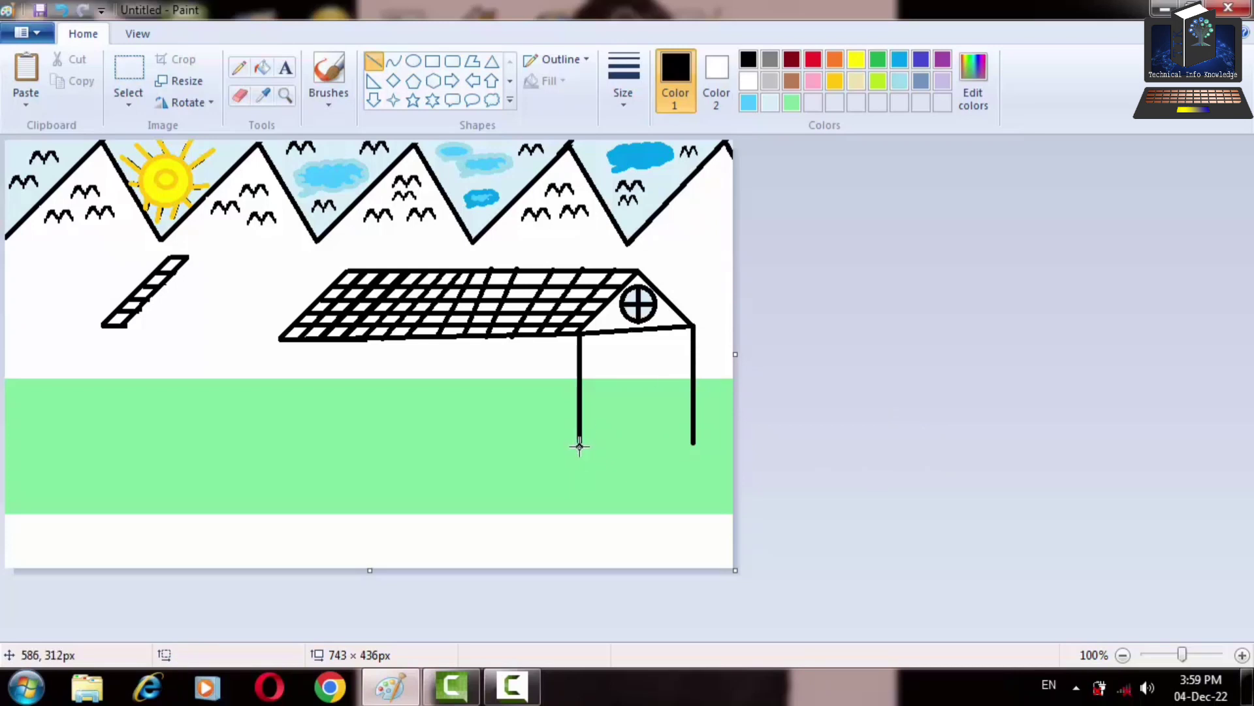
pyautogui.moveTo(579, 447); pyautogui.dragTo(696, 418)
pyautogui.click(838, 409)
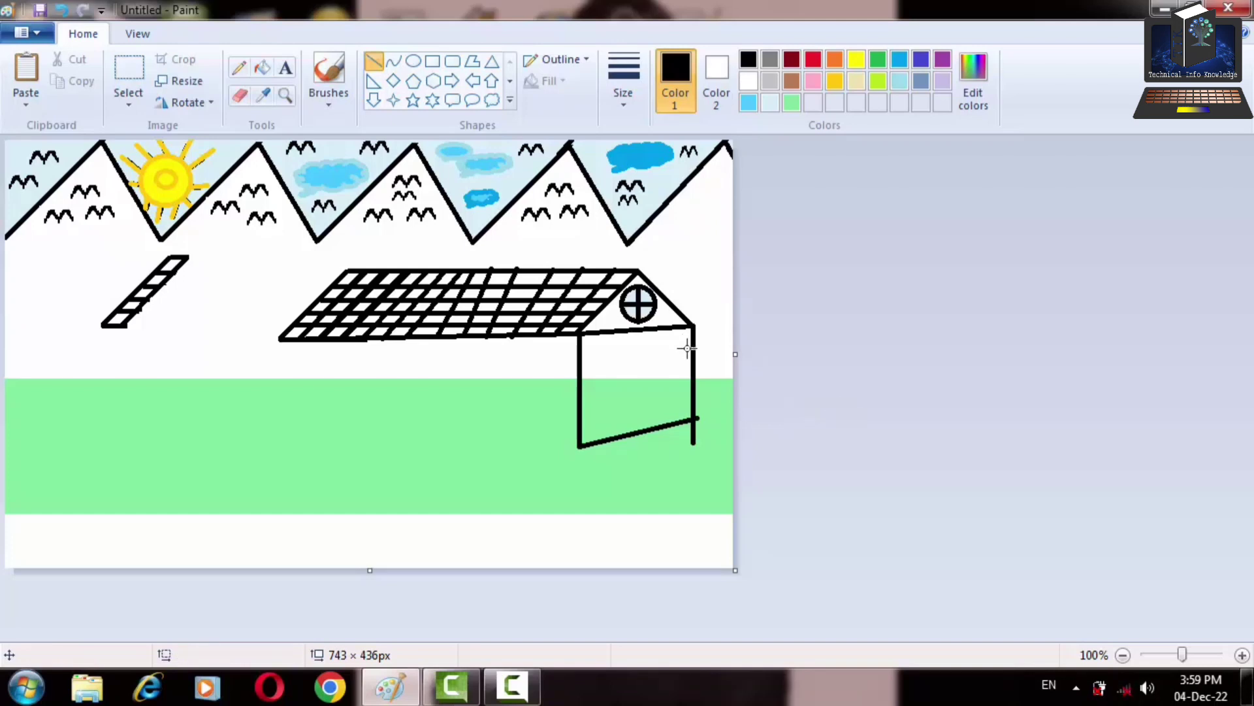
# Sample the grass green as the eraser color and erase the outer wall edge's overhang below the sloping base
pyautogui.click(240, 96)
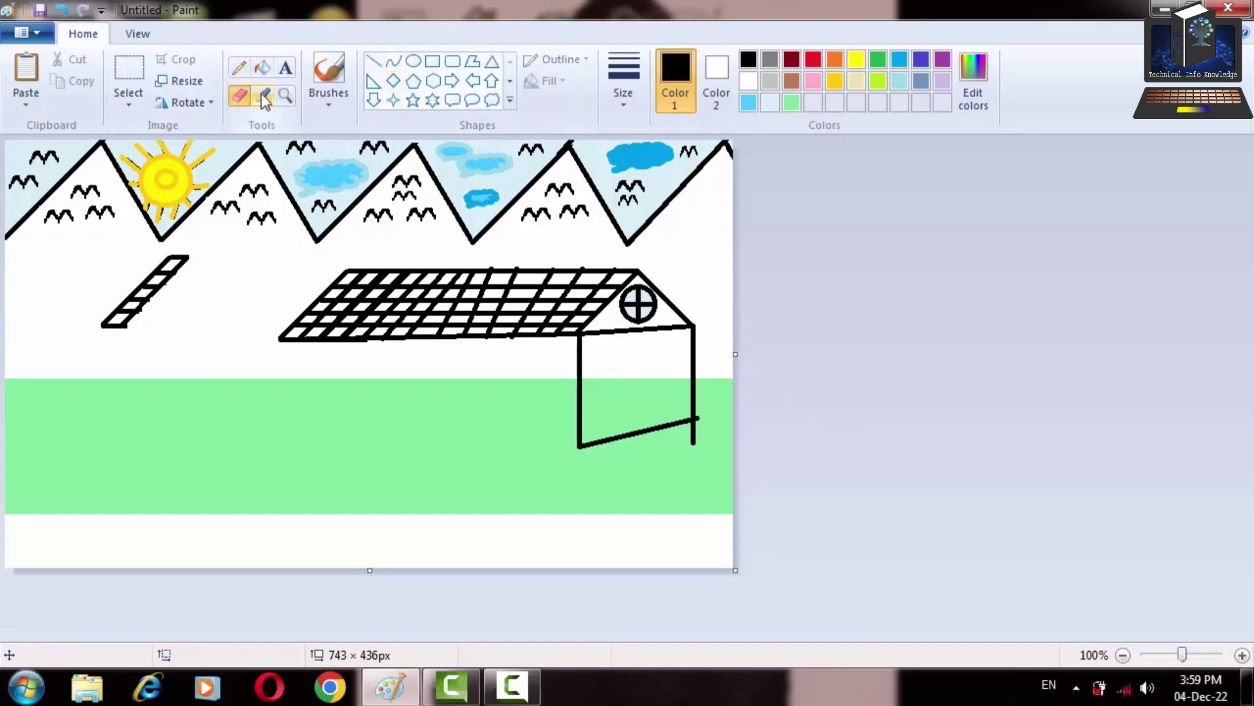
pyautogui.click(265, 98)
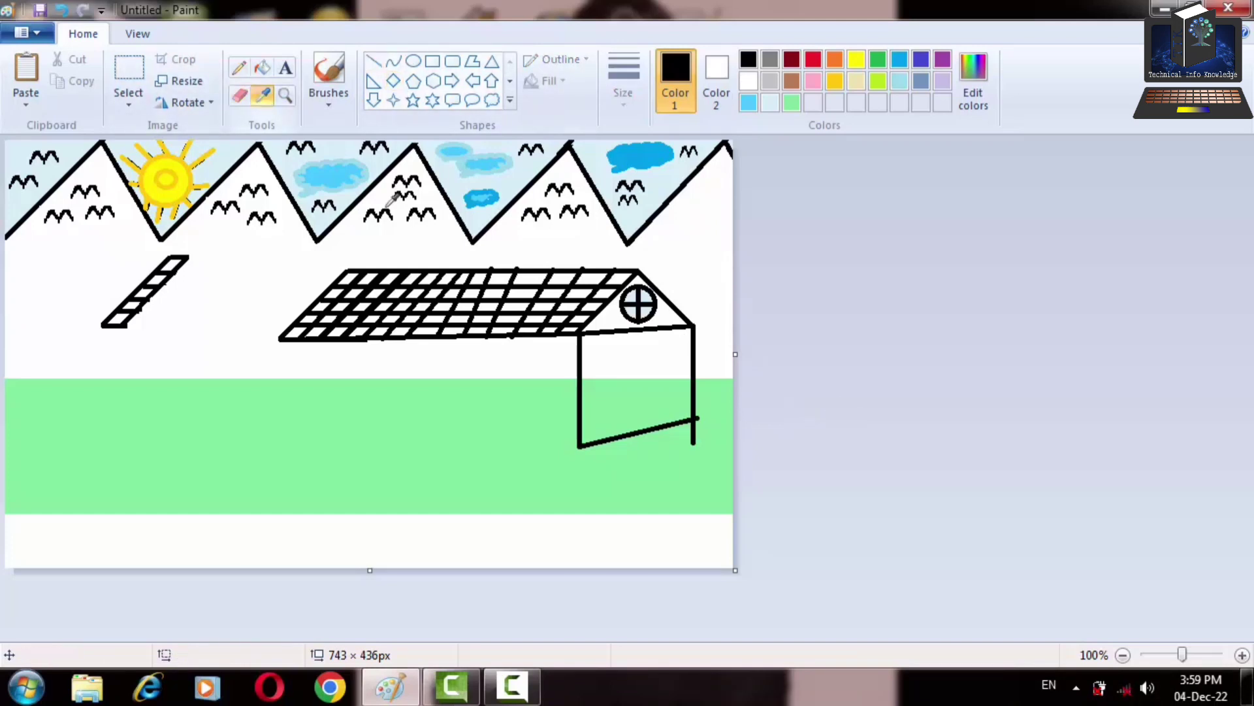
pyautogui.rightClick(702, 444)
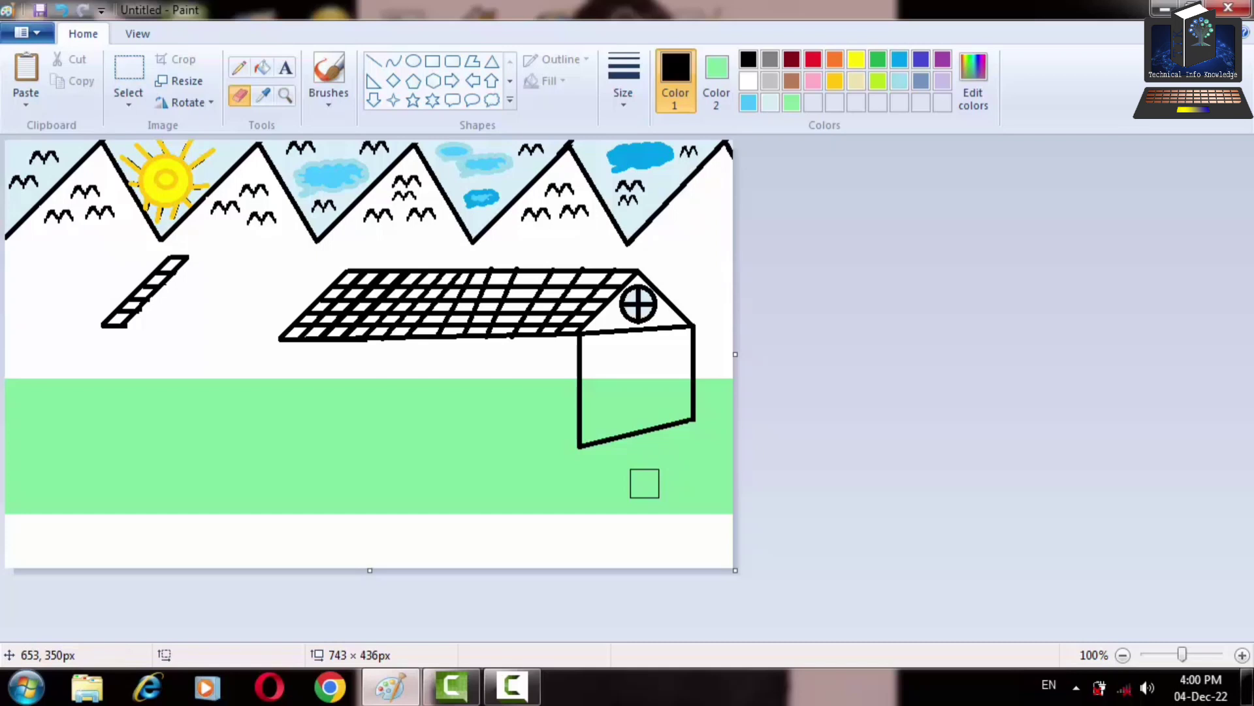
# Complete the long front wall with a straight black vertical edge under the roof's far corner and a horizontal base line
pyautogui.click(373, 62)
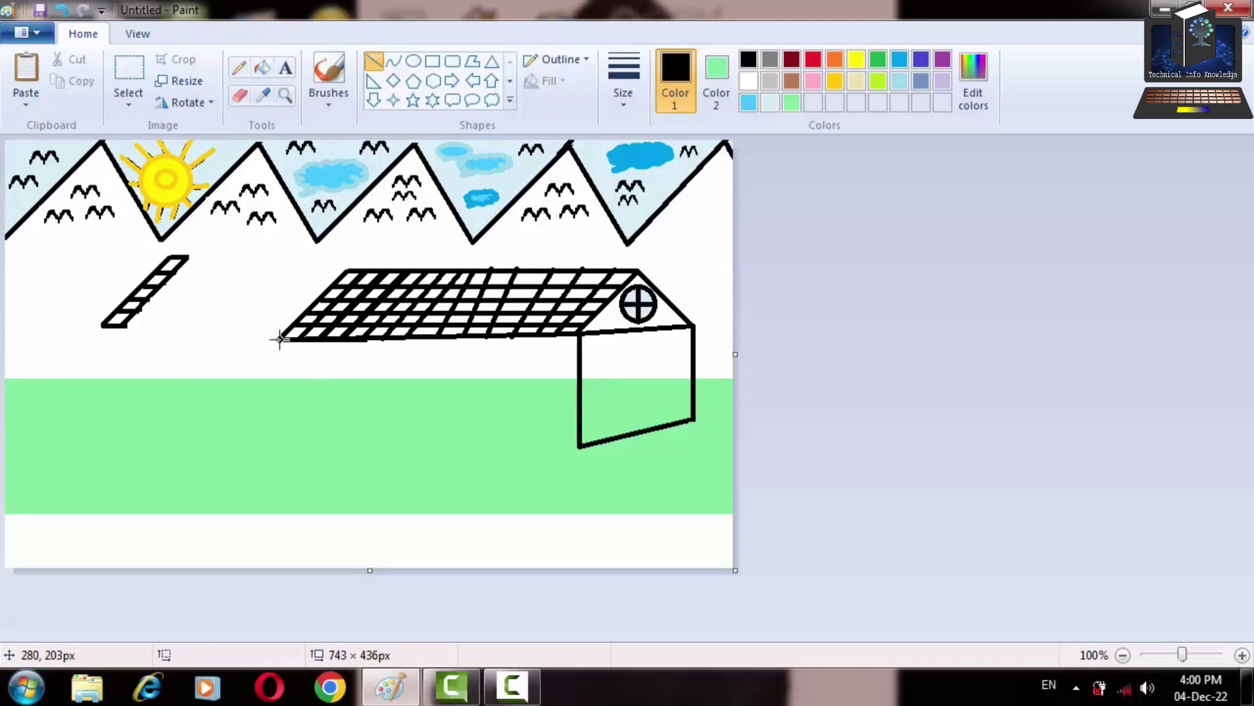
pyautogui.moveTo(280, 339); pyautogui.dragTo(275, 448)
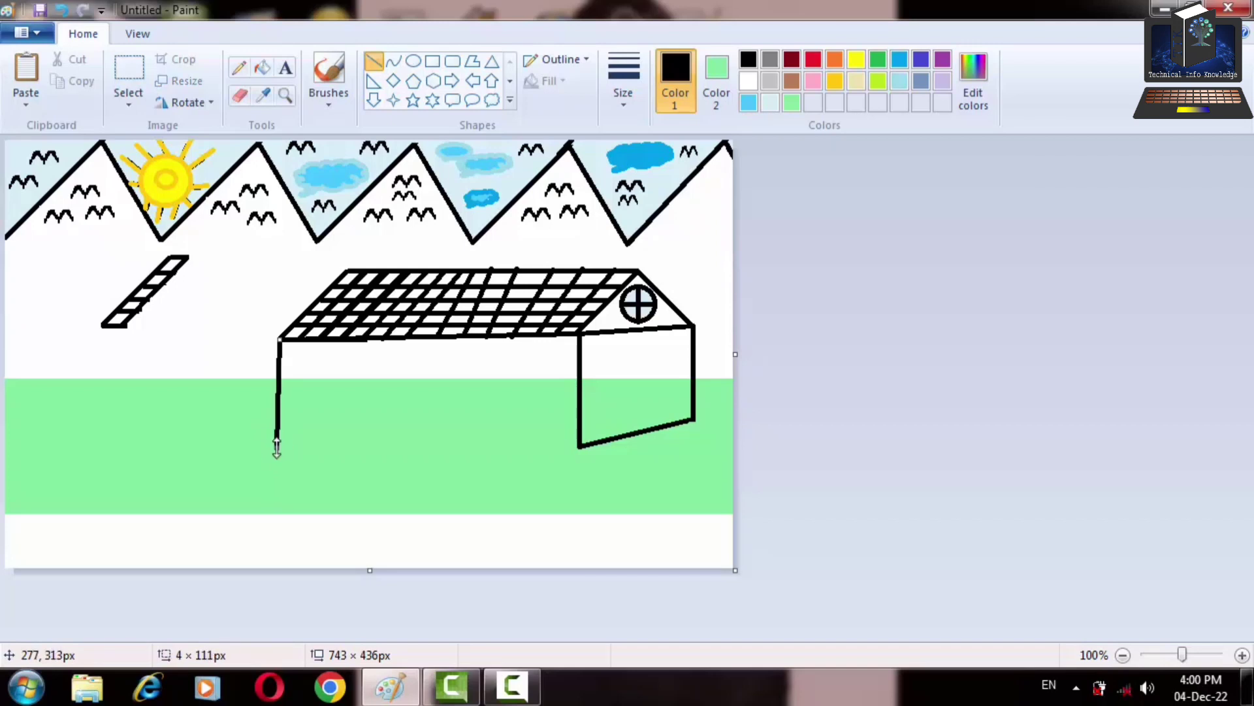
pyautogui.hotkey('ctrl', 'z')
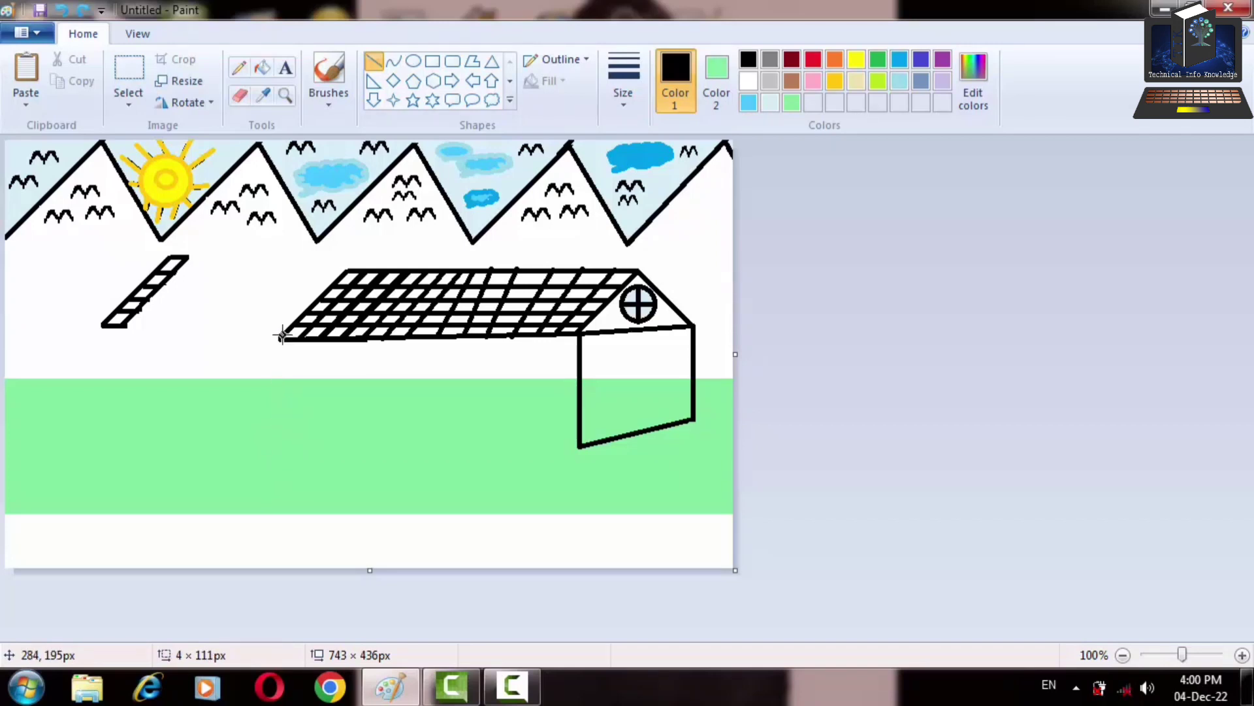
pyautogui.moveTo(279, 338); pyautogui.dragTo(281, 449)
pyautogui.click(484, 456)
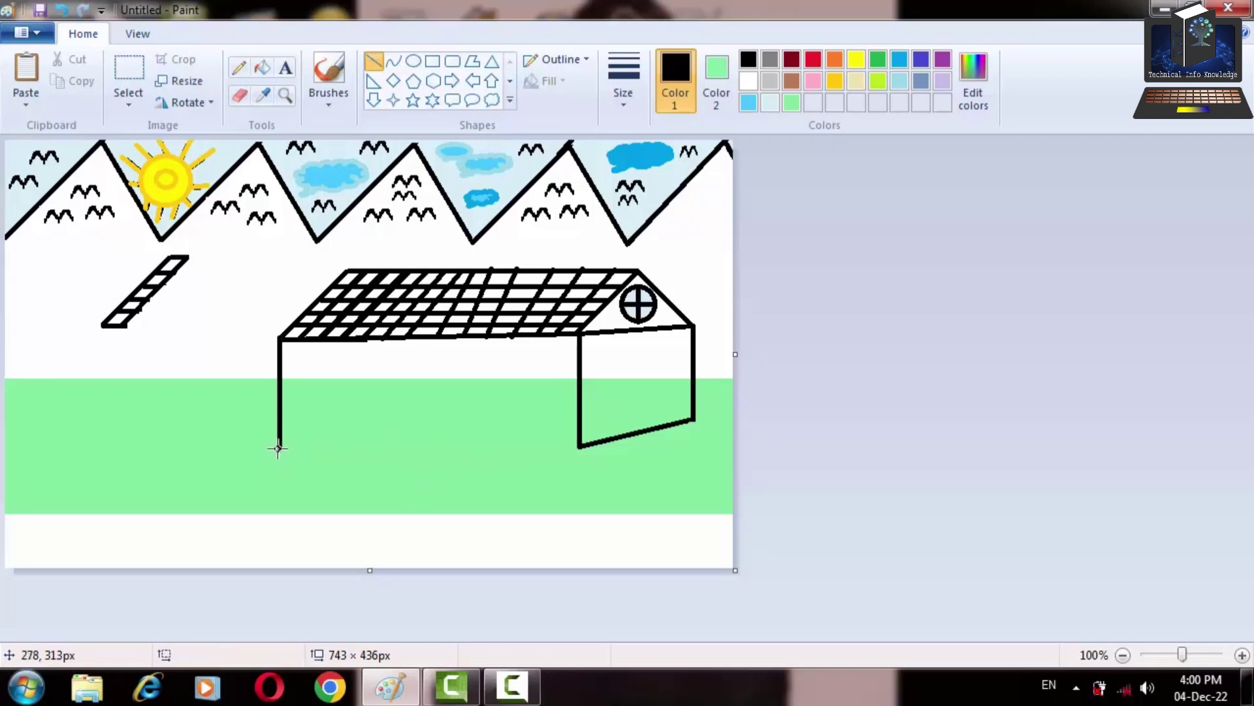
pyautogui.moveTo(277, 448); pyautogui.dragTo(580, 449)
pyautogui.click(922, 438)
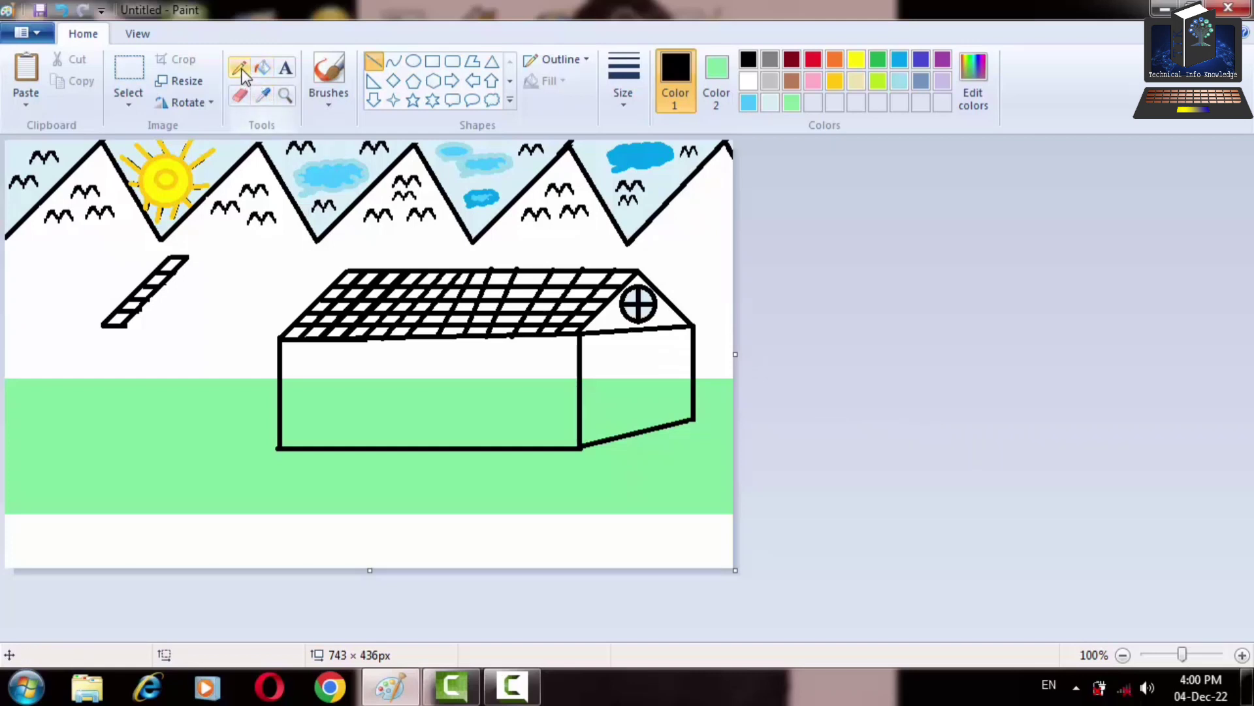
pyautogui.click(267, 98)
pyautogui.click(445, 412)
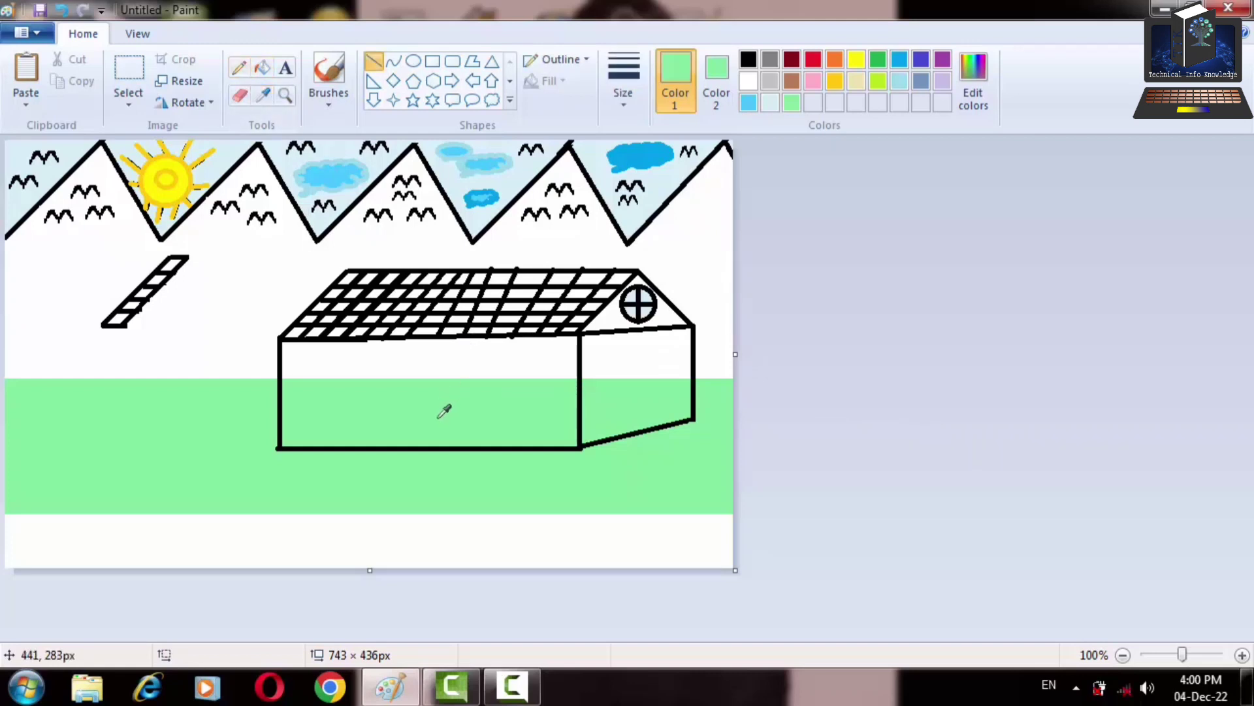
pyautogui.click(747, 79)
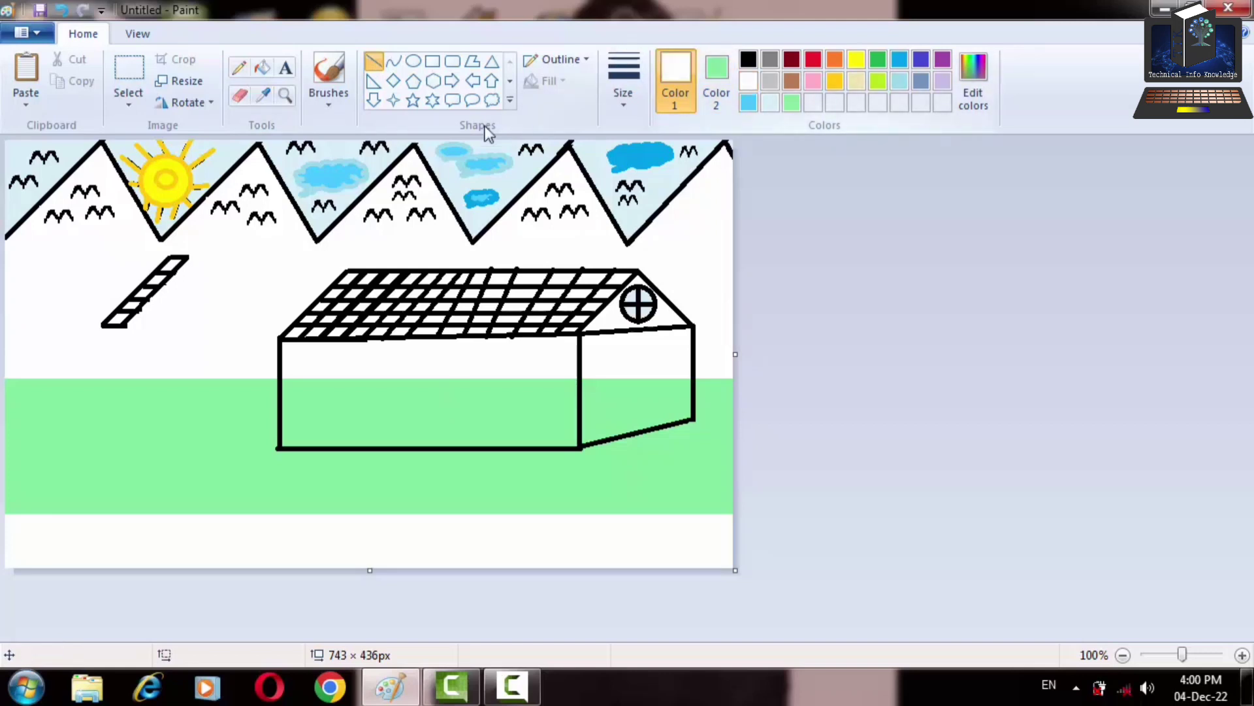
pyautogui.click(266, 96)
pyautogui.click(460, 384)
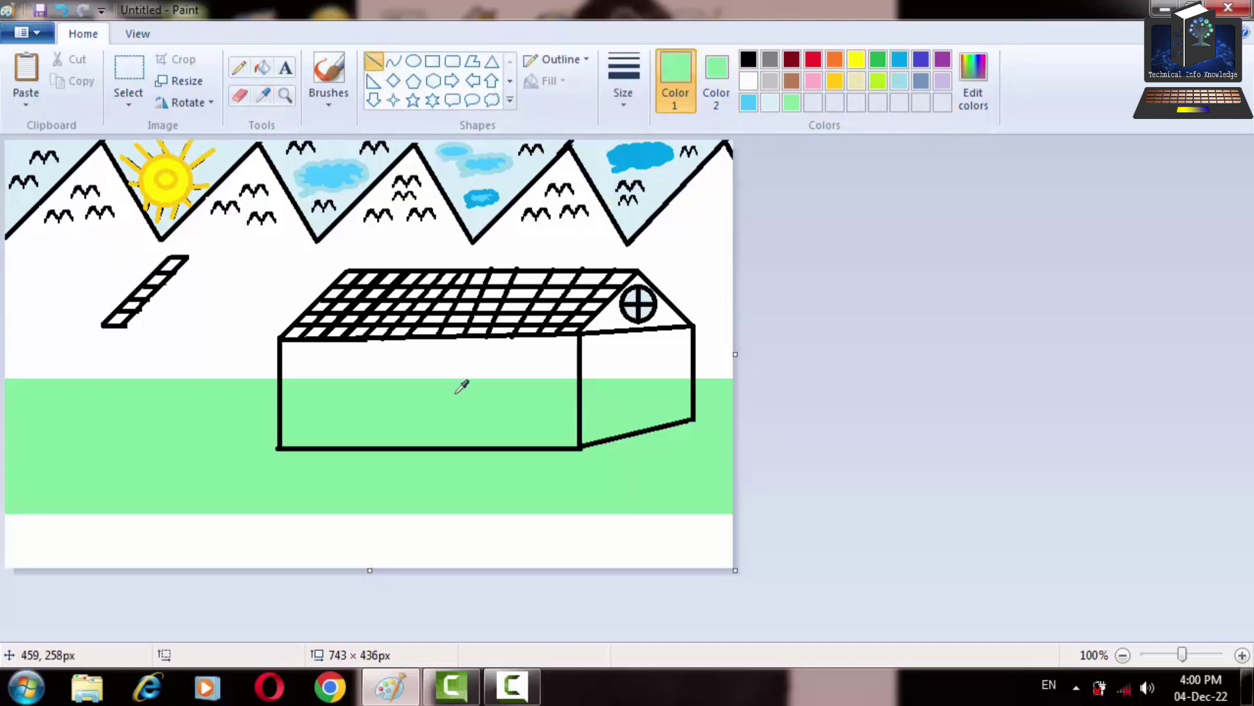
# Fill the grass-colored parts of the front wall and the end wall with white
pyautogui.click(747, 82)
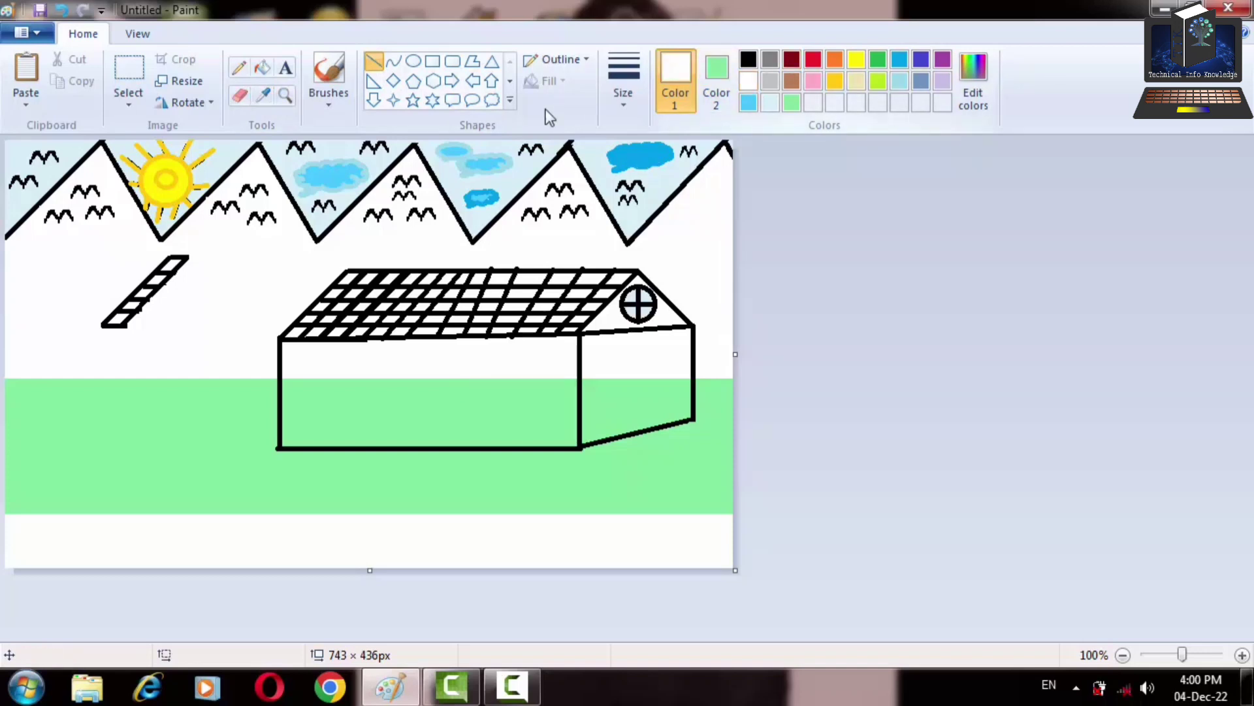
pyautogui.click(262, 67)
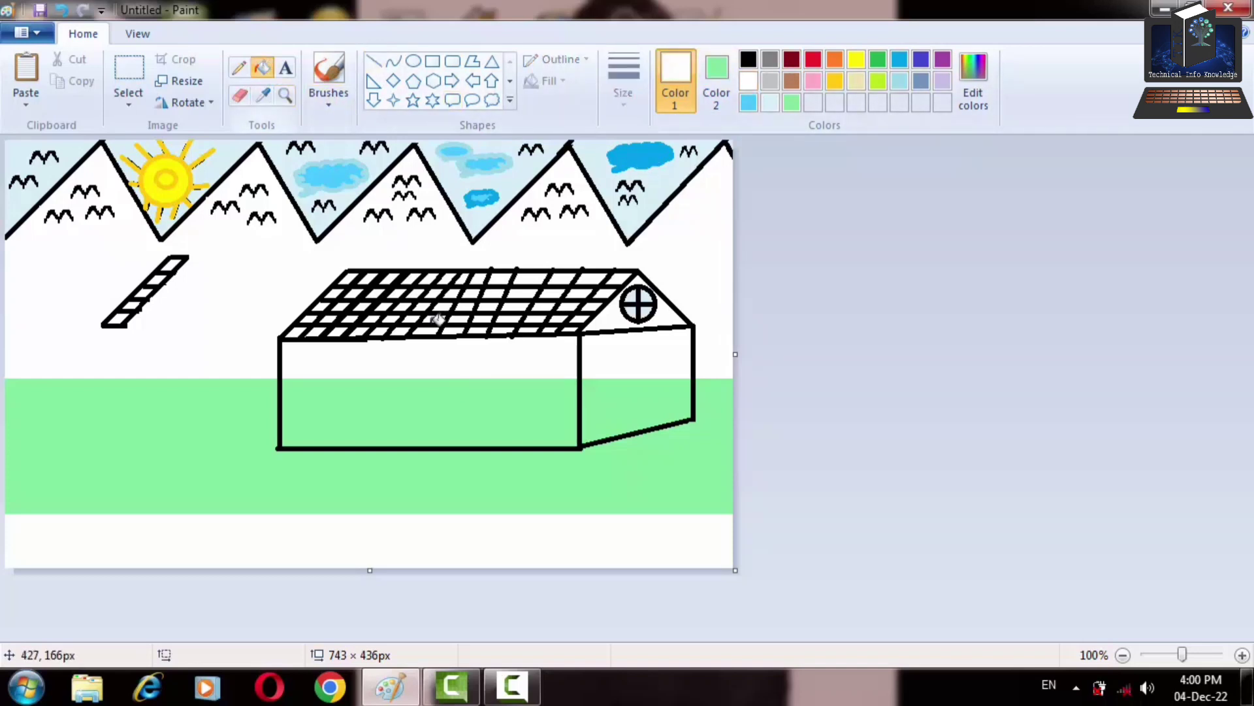
pyautogui.click(410, 419)
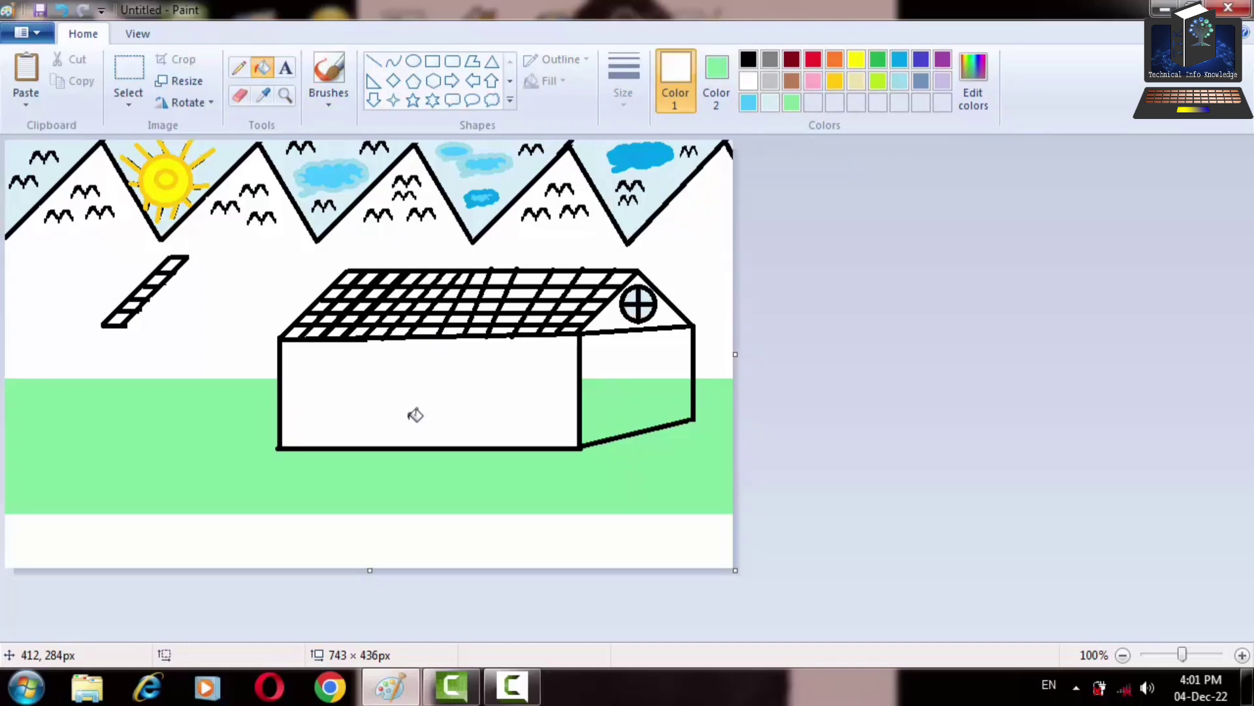
pyautogui.click(643, 390)
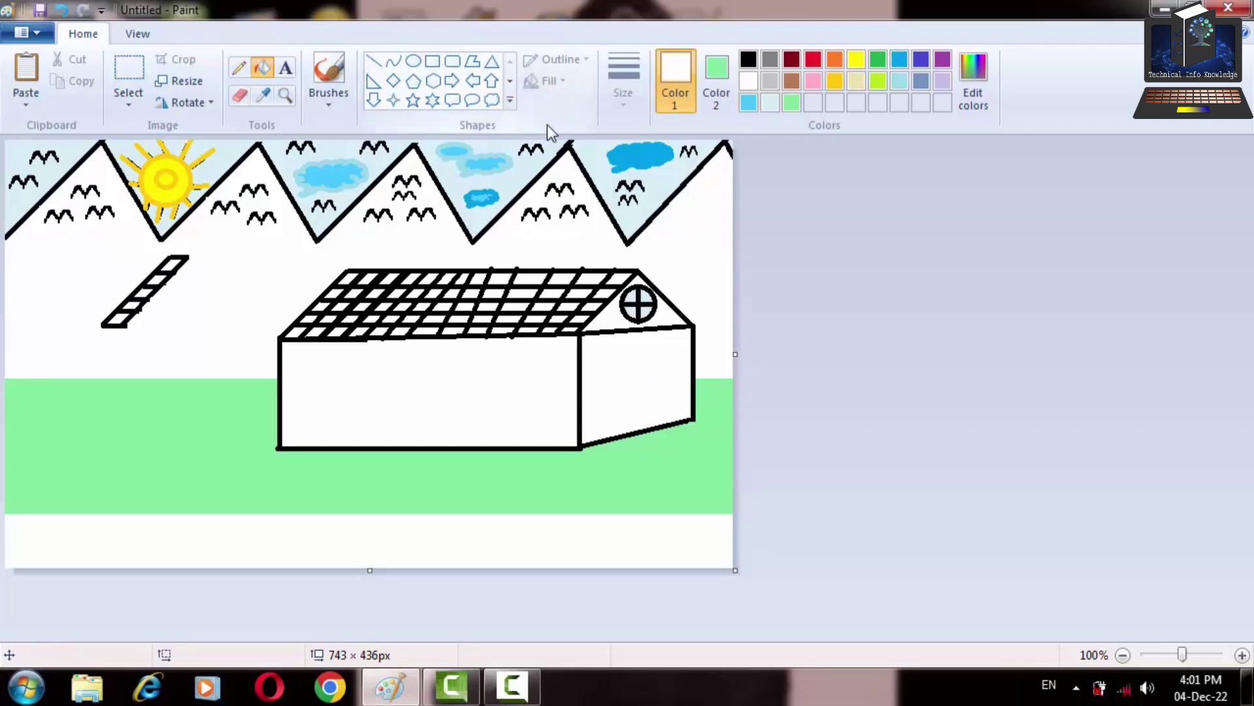
# Draw a rectangle about 60 × 49 px on the end wall below the round window and outline it in black
pyautogui.click(432, 60)
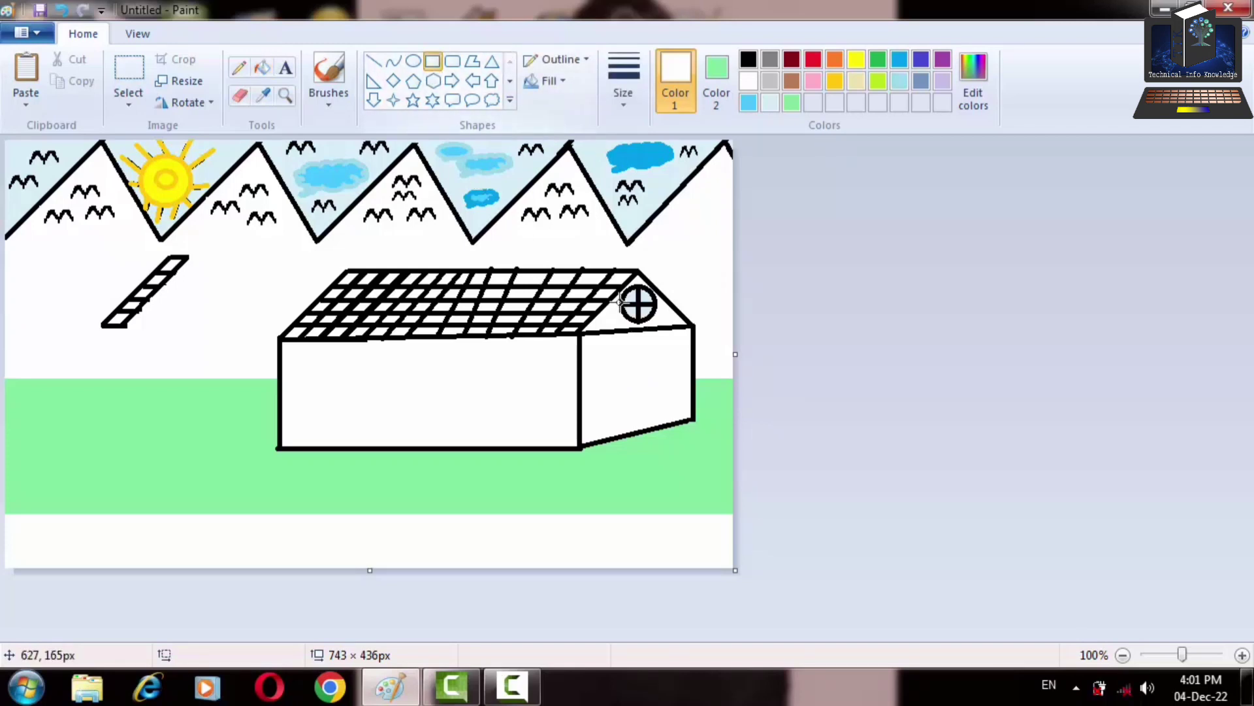
pyautogui.moveTo(610, 358); pyautogui.dragTo(655, 364)
pyautogui.moveTo(660, 78); pyautogui.dragTo(669, 406)
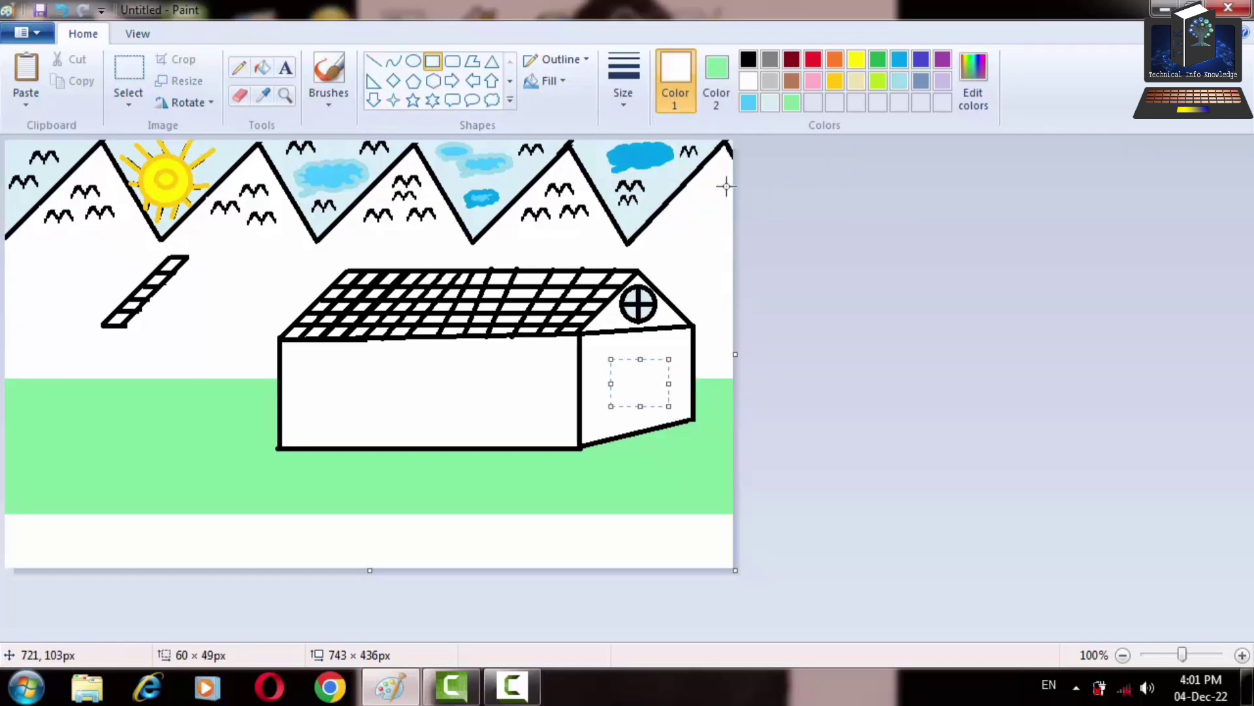
pyautogui.click(748, 59)
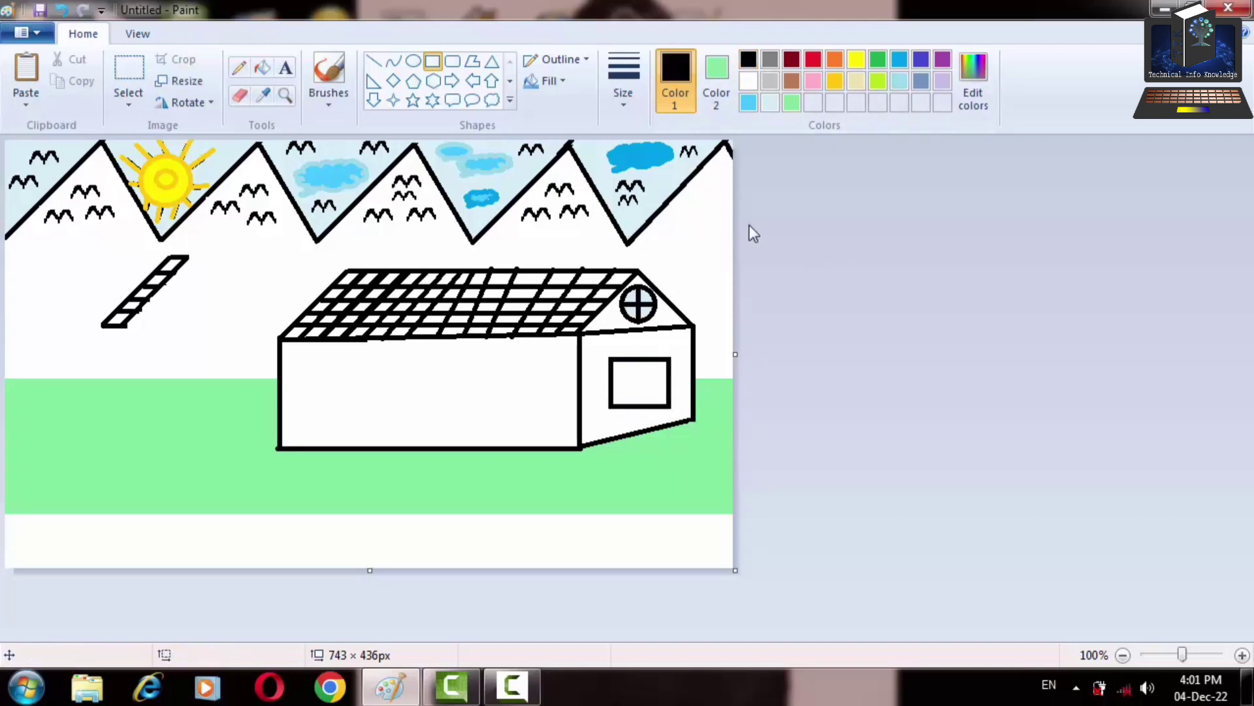
# Divide the end wall's rectangle into four panes with one vertical and one horizontal black line
pyautogui.click(373, 61)
pyautogui.moveTo(638, 357); pyautogui.dragTo(637, 406)
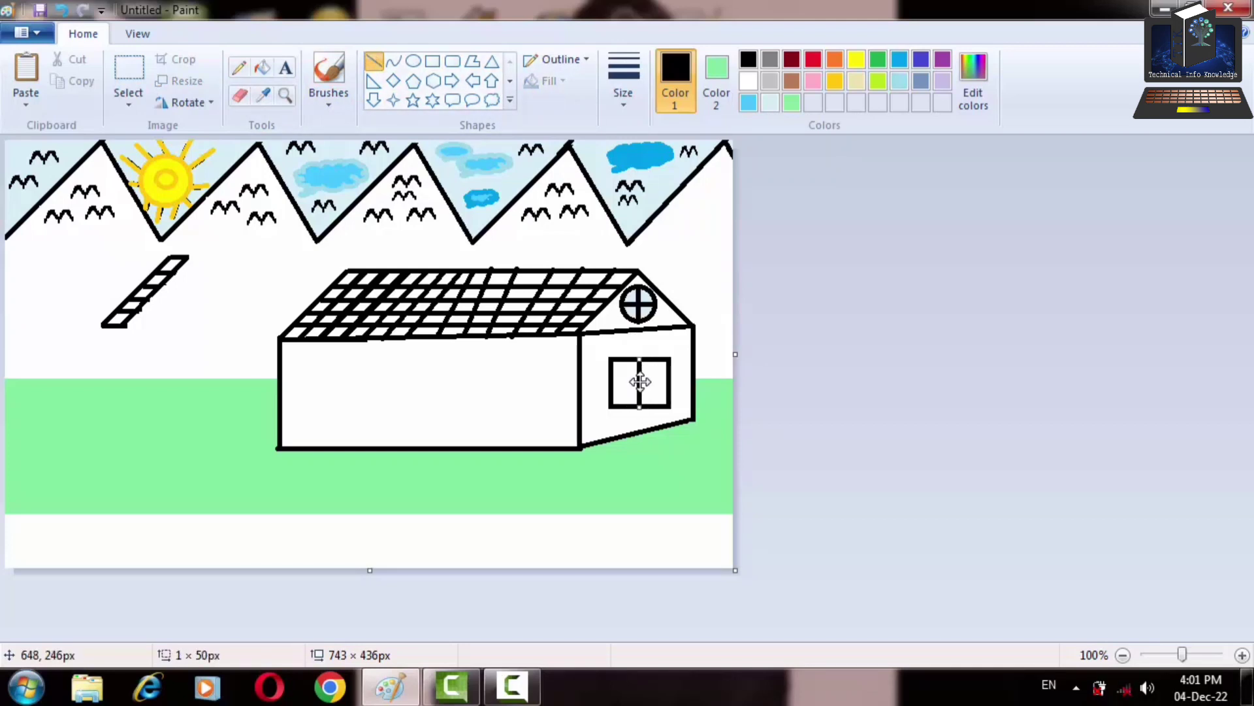
pyautogui.click(802, 352)
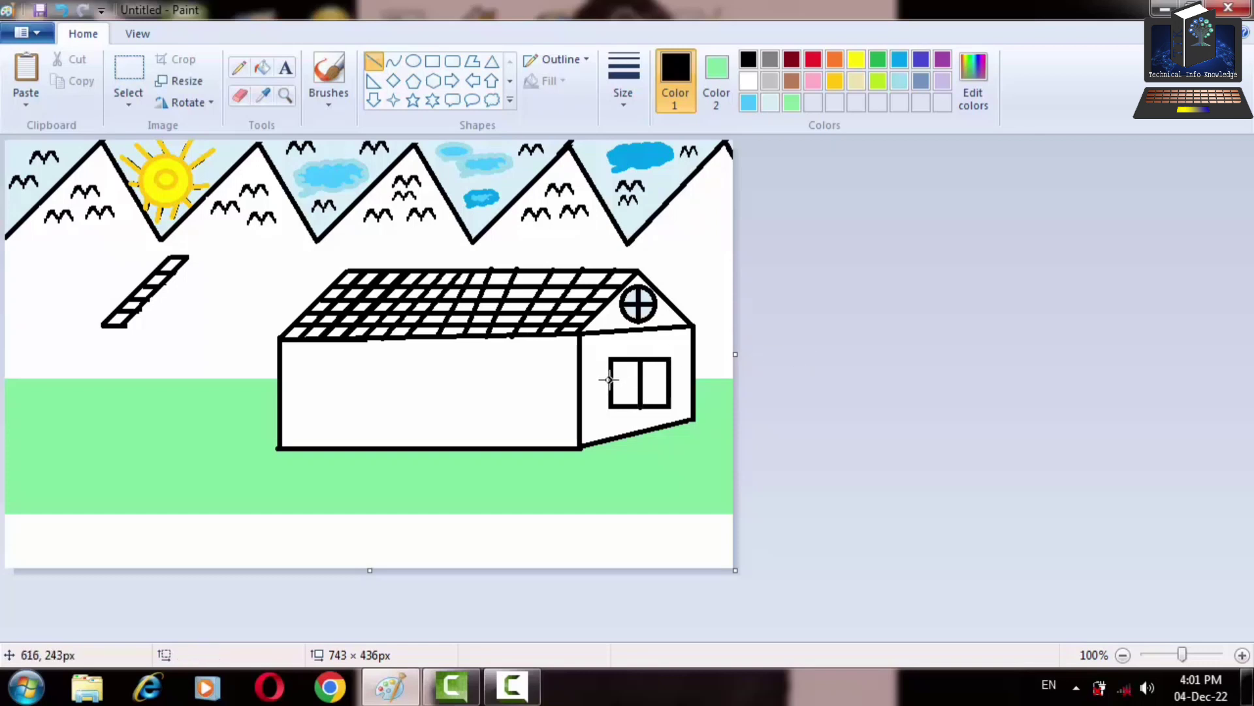
pyautogui.moveTo(609, 382); pyautogui.dragTo(667, 384)
pyautogui.click(915, 346)
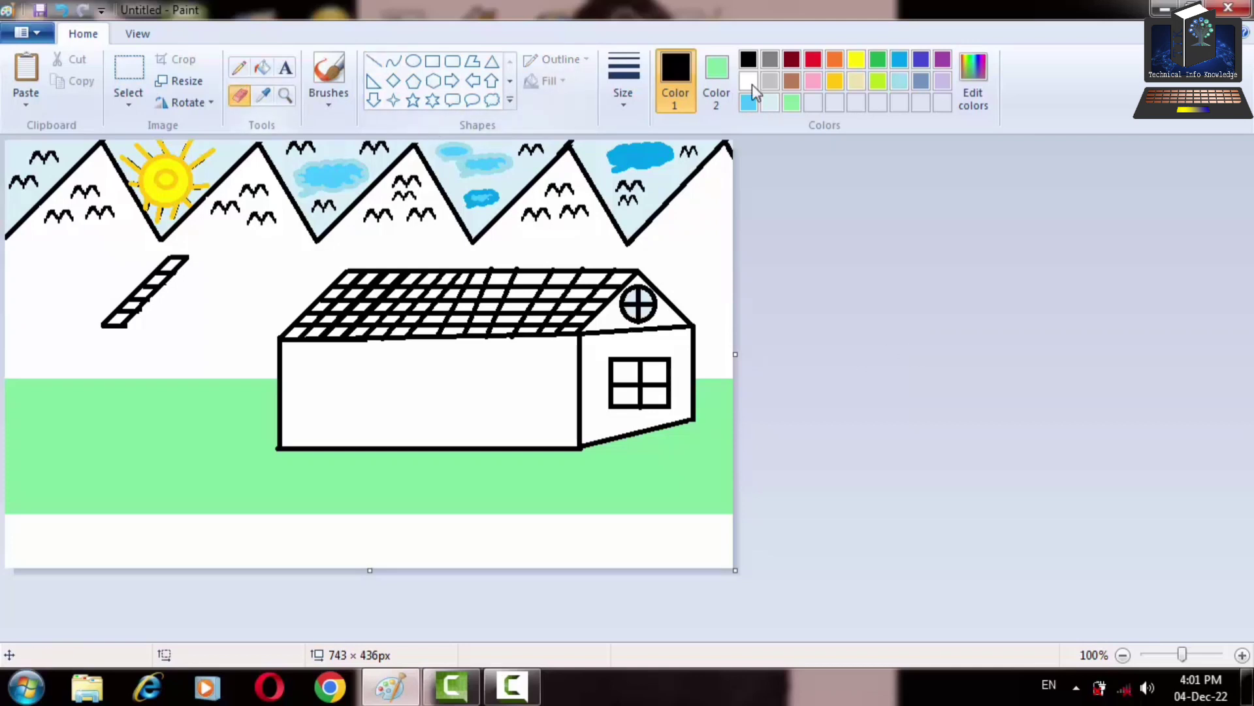
# Set the eraser color to white and reduce the eraser size by two steps
pyautogui.click(717, 80)
pyautogui.click(748, 81)
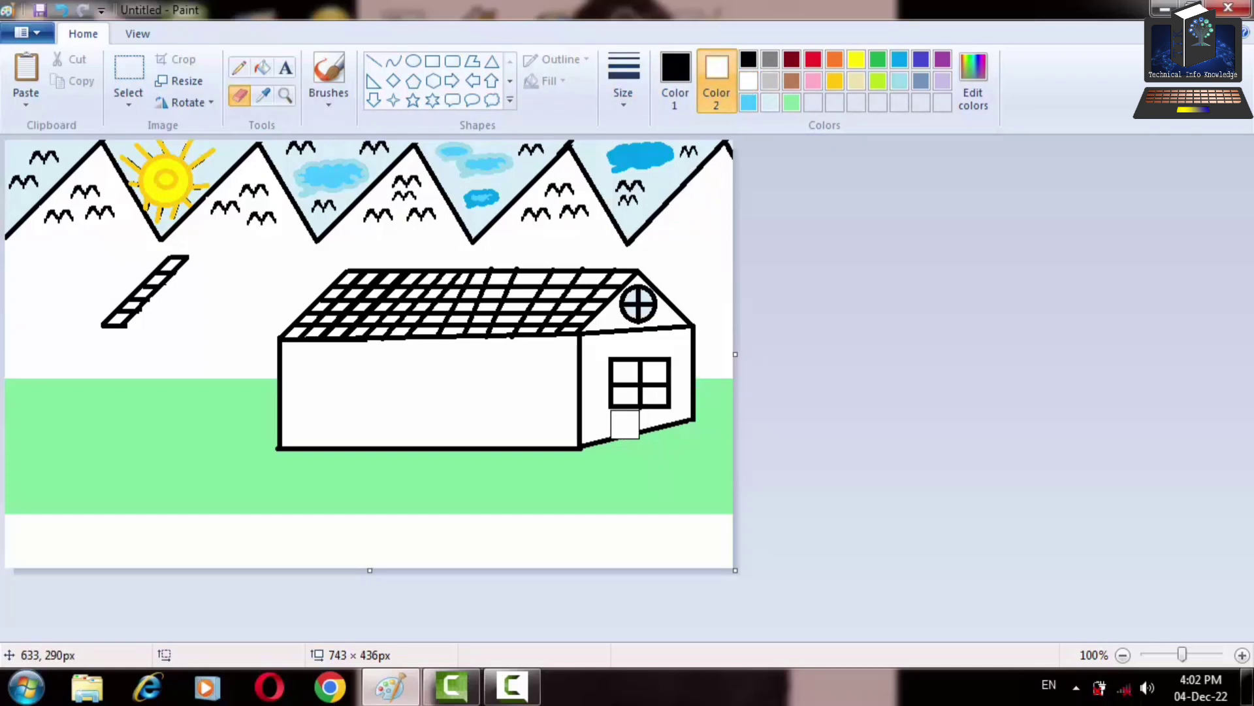
pyautogui.press('ctrl+KP_Subtract')
pyautogui.press('ctrl+KP_Subtract')
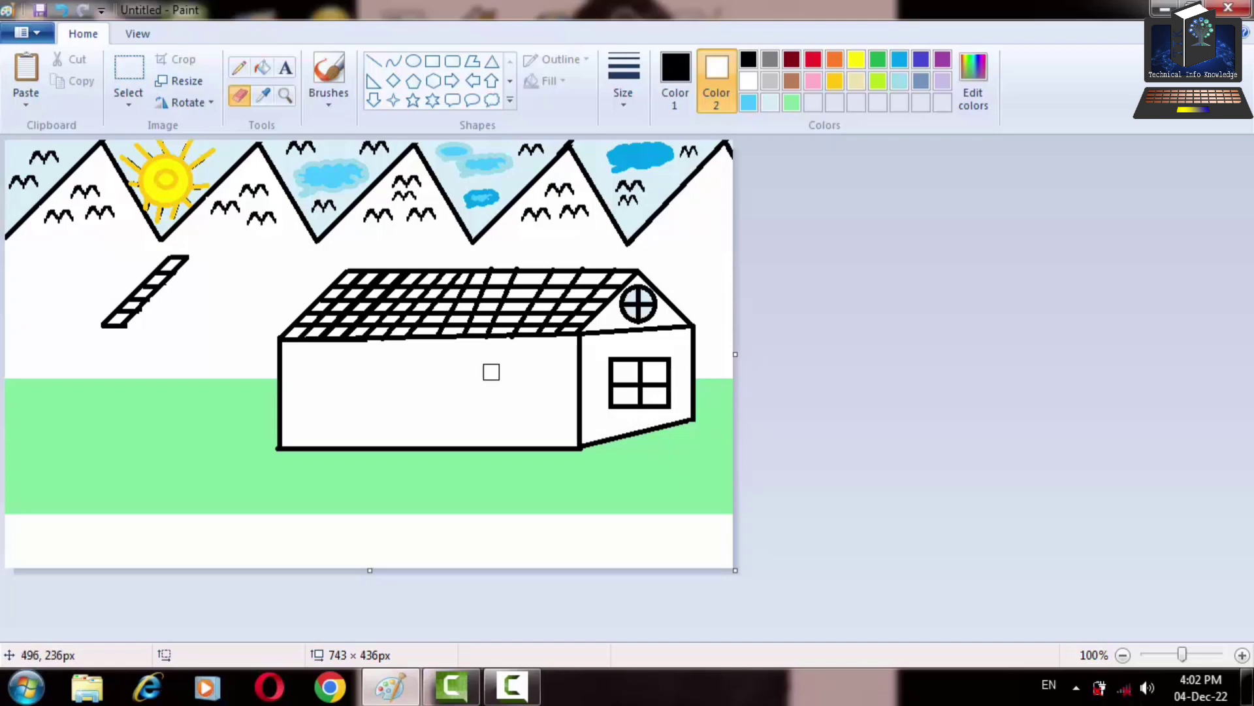
# Set the background color to the custom pale blue and fill the end wall window's four panes with it
pyautogui.click(767, 103)
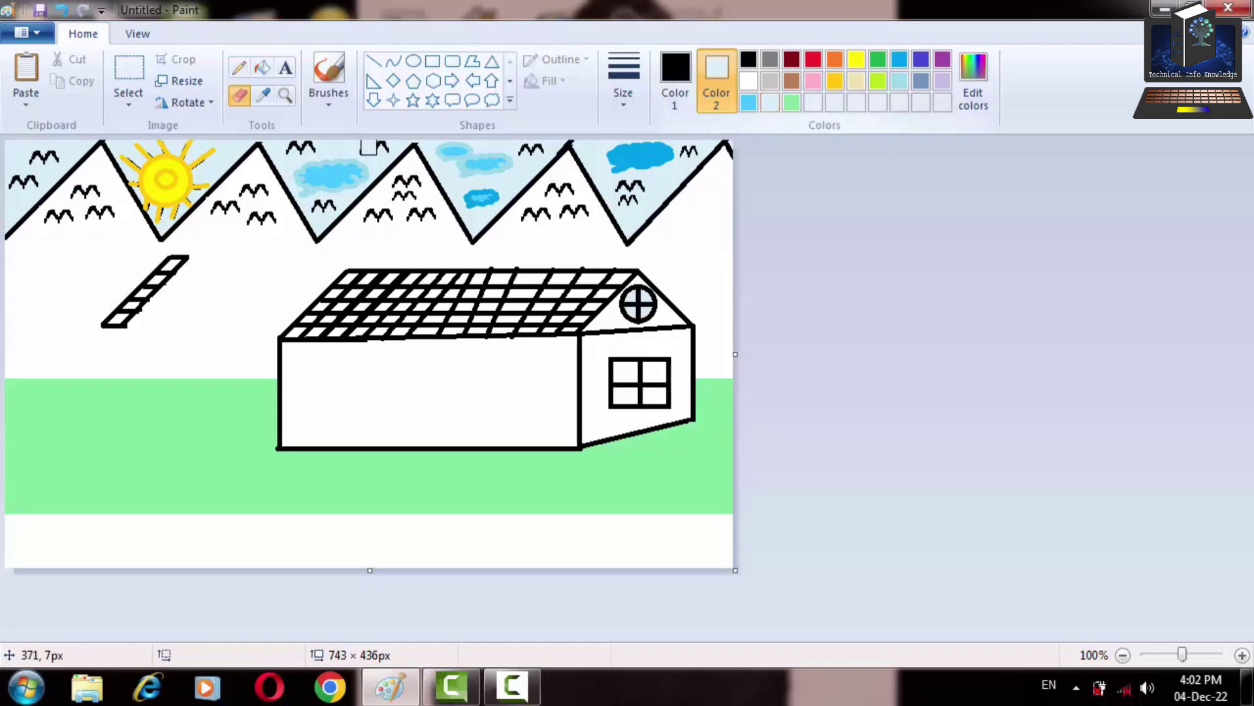
pyautogui.click(262, 72)
pyautogui.click(656, 369)
pyautogui.hotkey('ctrl', 'z')
pyautogui.click(687, 71)
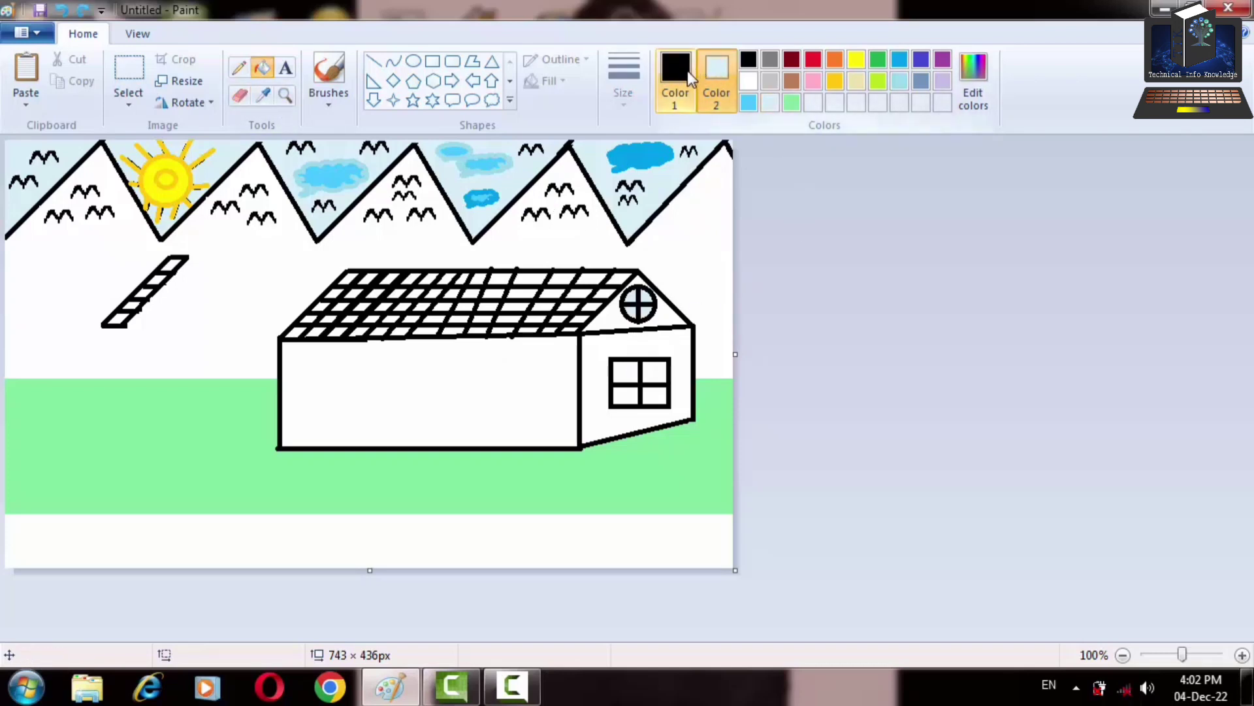
pyautogui.rightClick(631, 368)
pyautogui.rightClick(626, 394)
pyautogui.rightClick(655, 390)
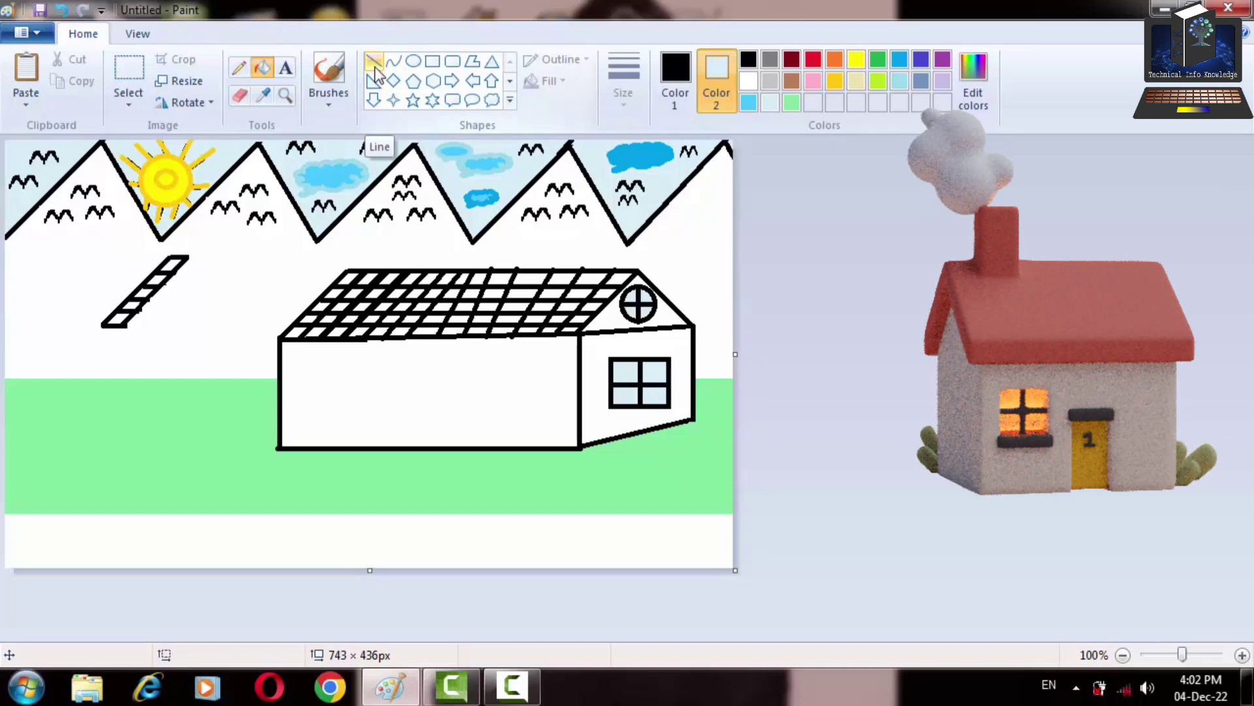
# Draw a black rectangular window about 71 × 53 px on the front wall, near its far end from the gable
pyautogui.click(431, 61)
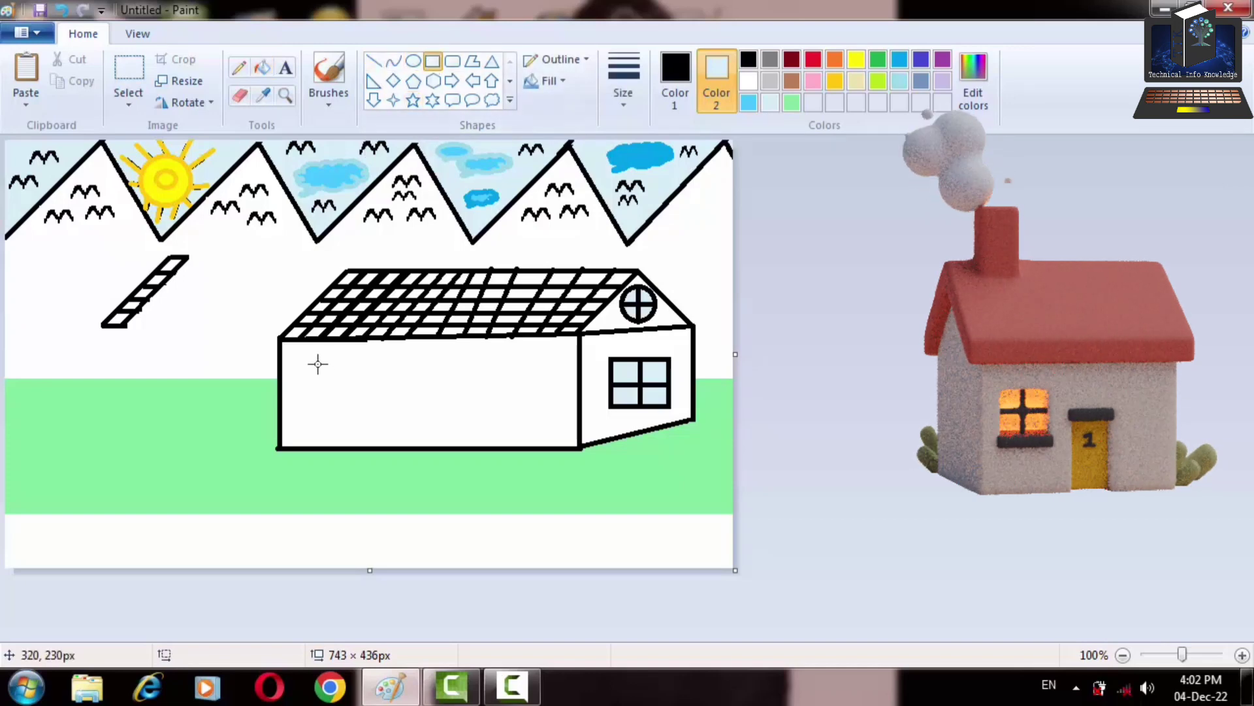
pyautogui.moveTo(315, 361); pyautogui.dragTo(385, 413)
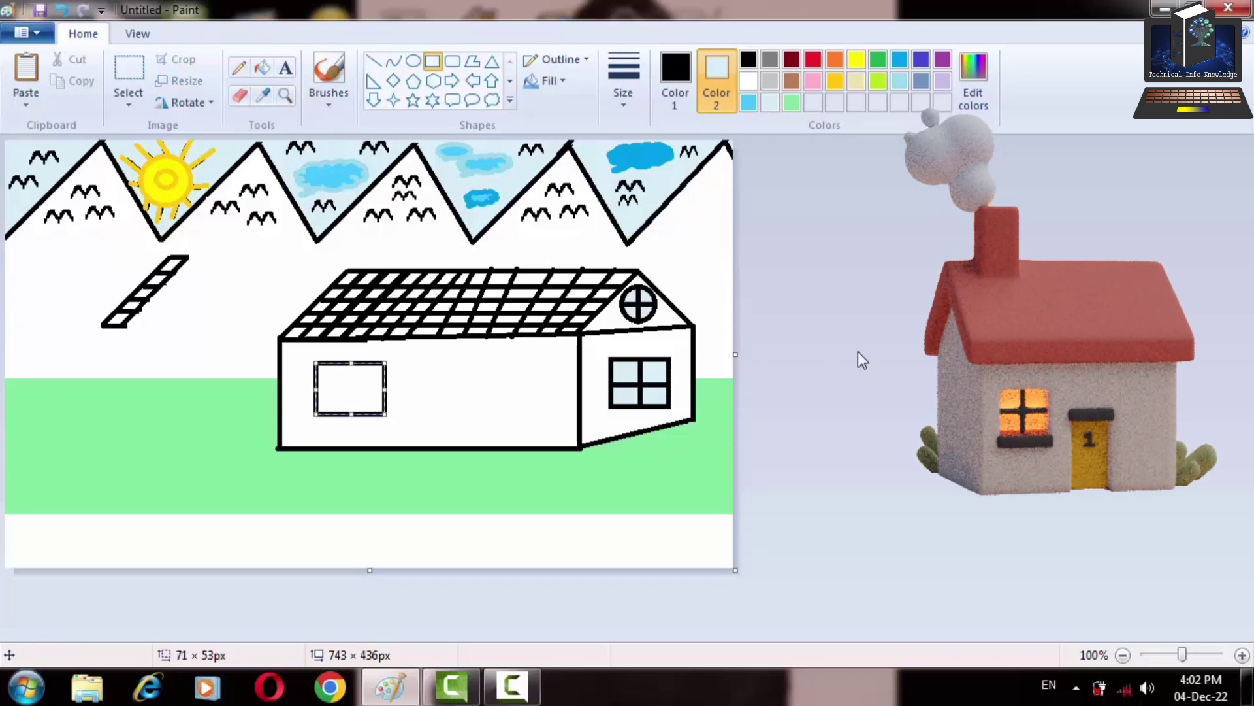
pyautogui.click(857, 351)
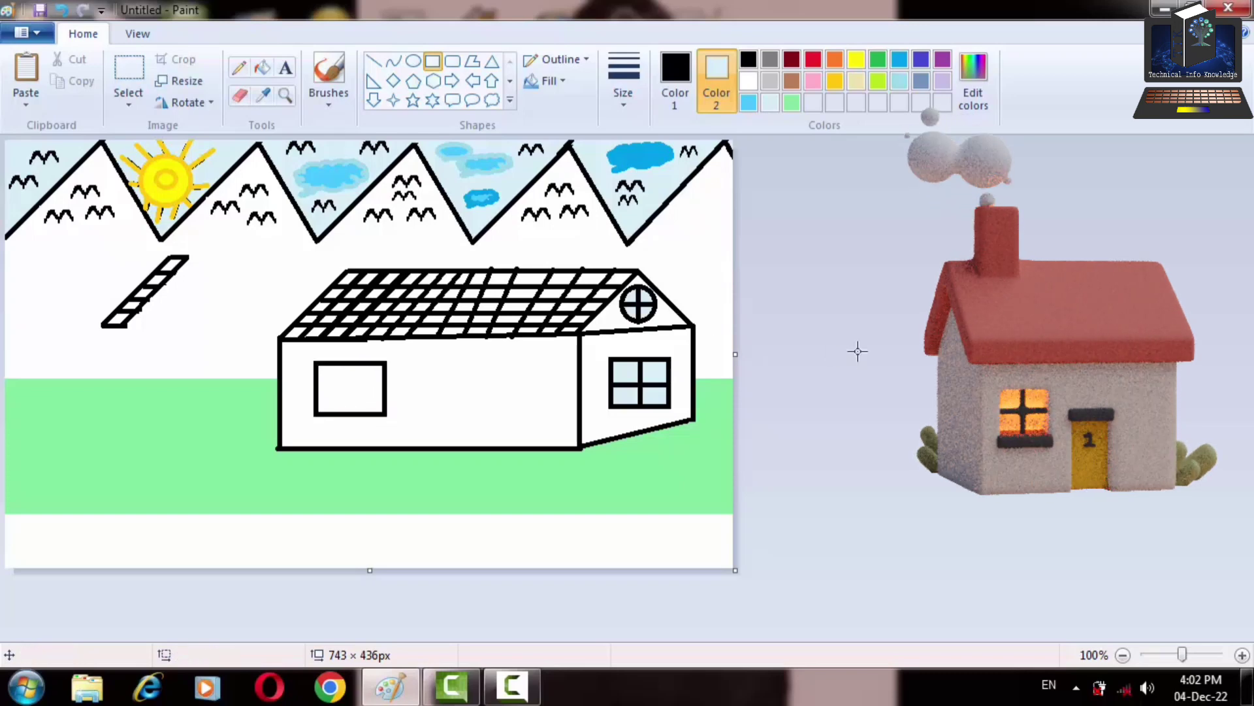
# Draw a horizontal black line about 67 px long across the upper part of the front wall window
pyautogui.click(394, 61)
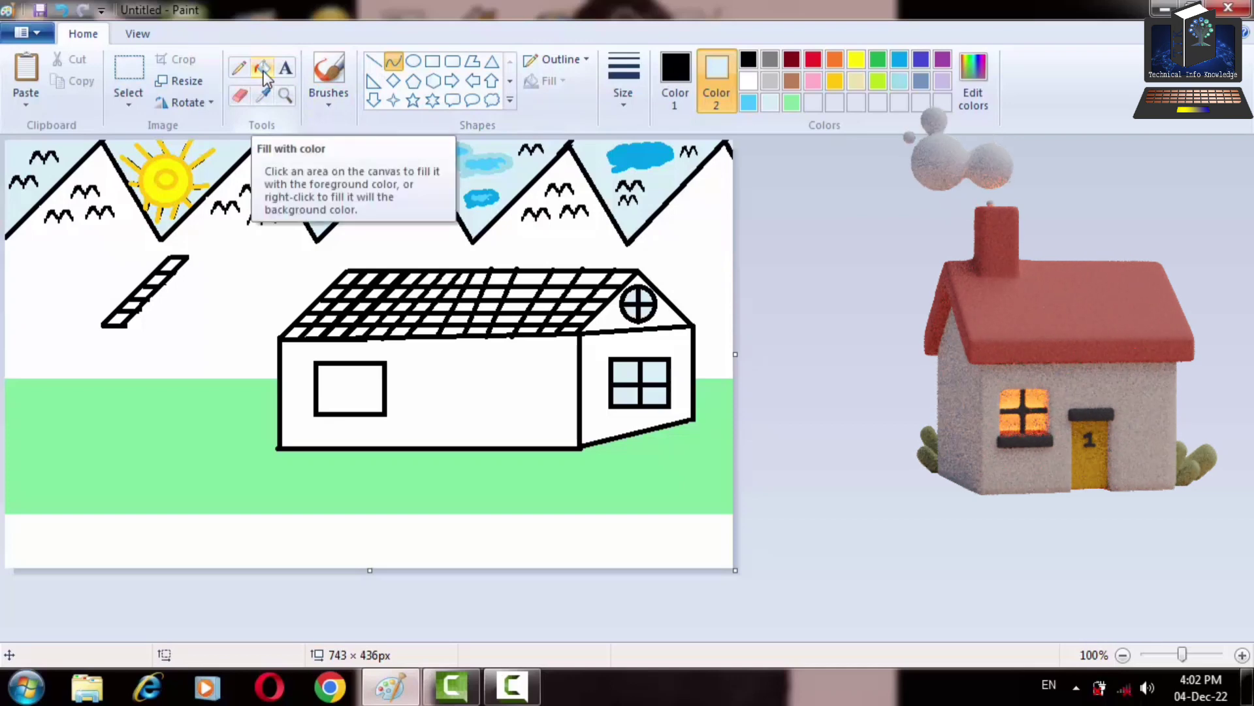
pyautogui.click(373, 60)
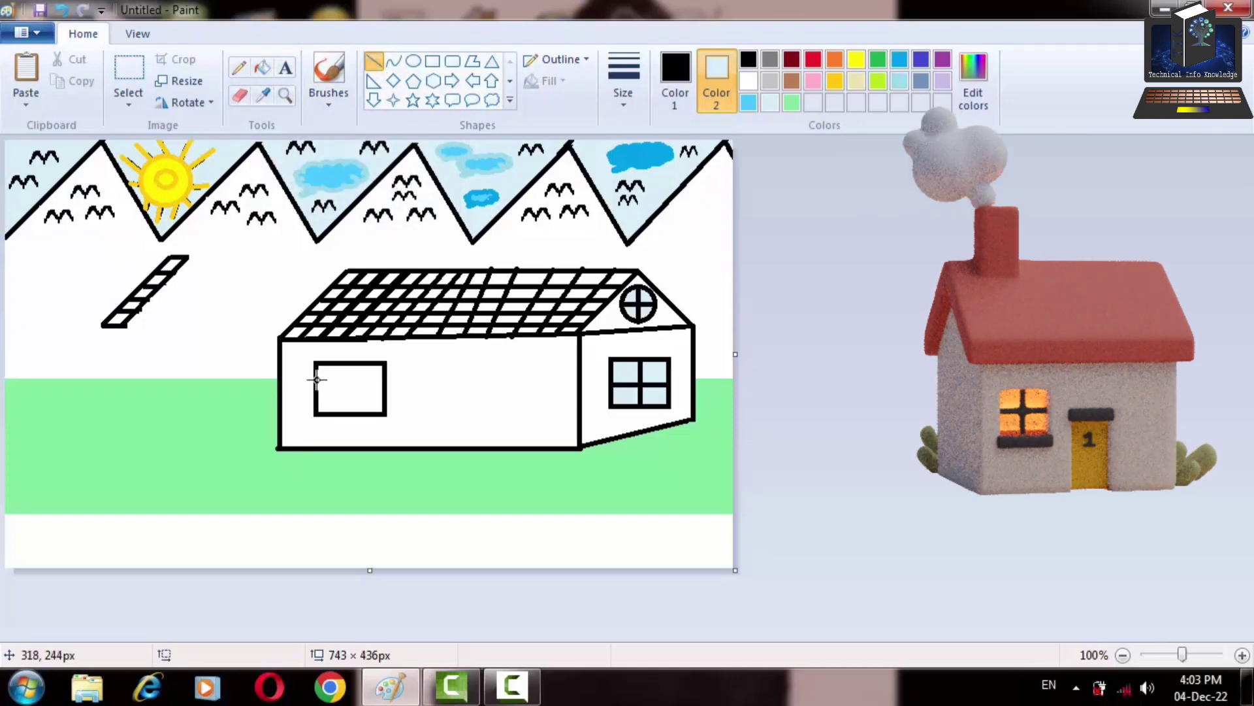
pyautogui.moveTo(317, 379); pyautogui.dragTo(382, 379)
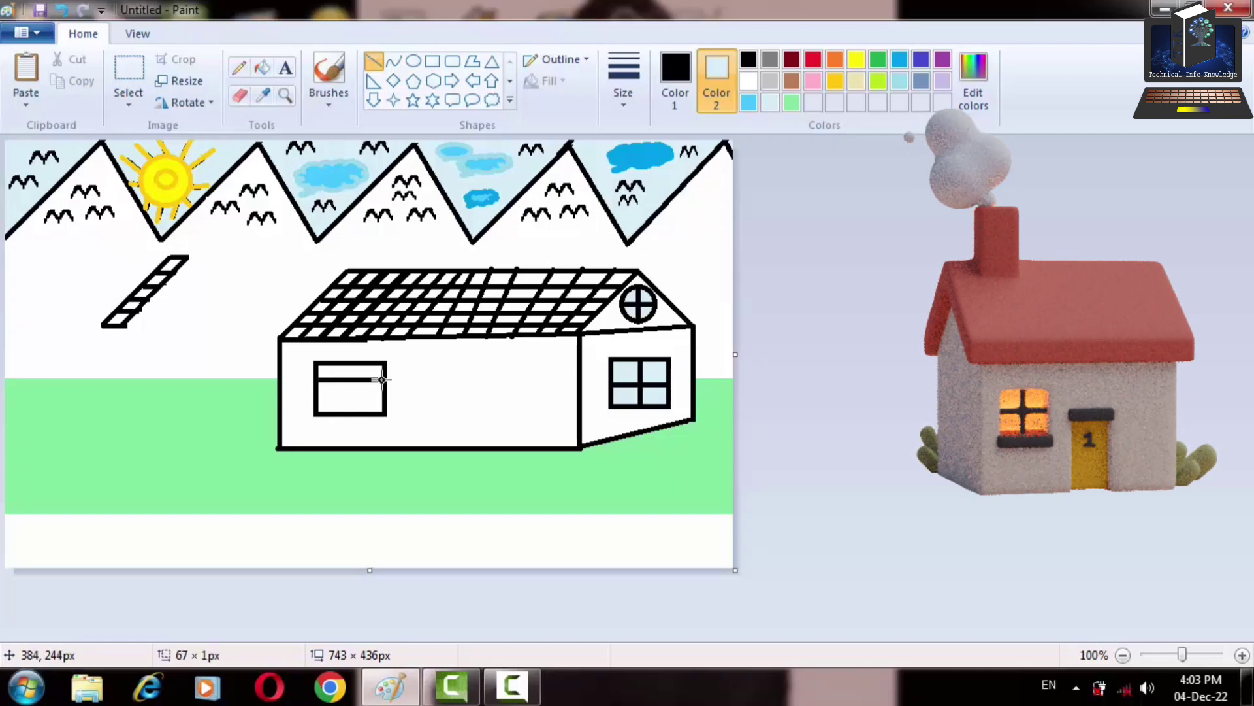
pyautogui.moveTo(382, 379); pyautogui.dragTo(382, 378)
pyautogui.click(923, 273)
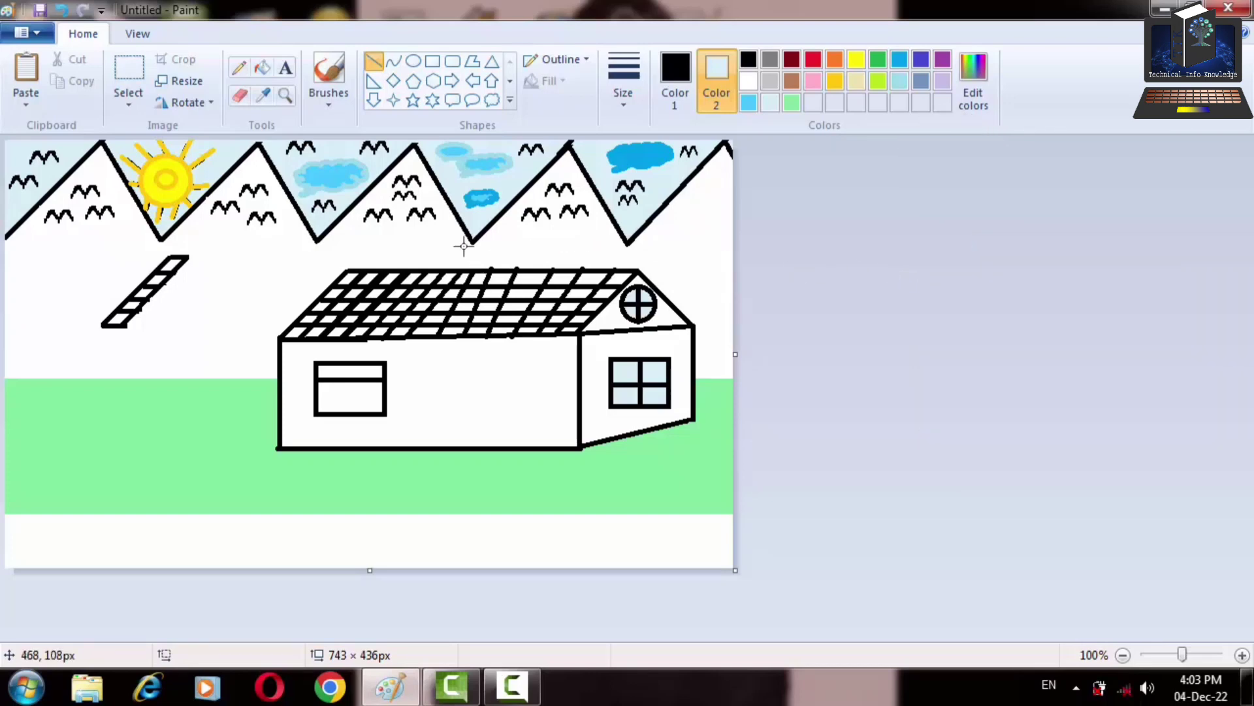
# Draw a black circle about 30 px wide over the front window's lower edge and erase its part below the edge with white
pyautogui.click(416, 60)
pyautogui.moveTo(337, 395); pyautogui.dragTo(366, 426)
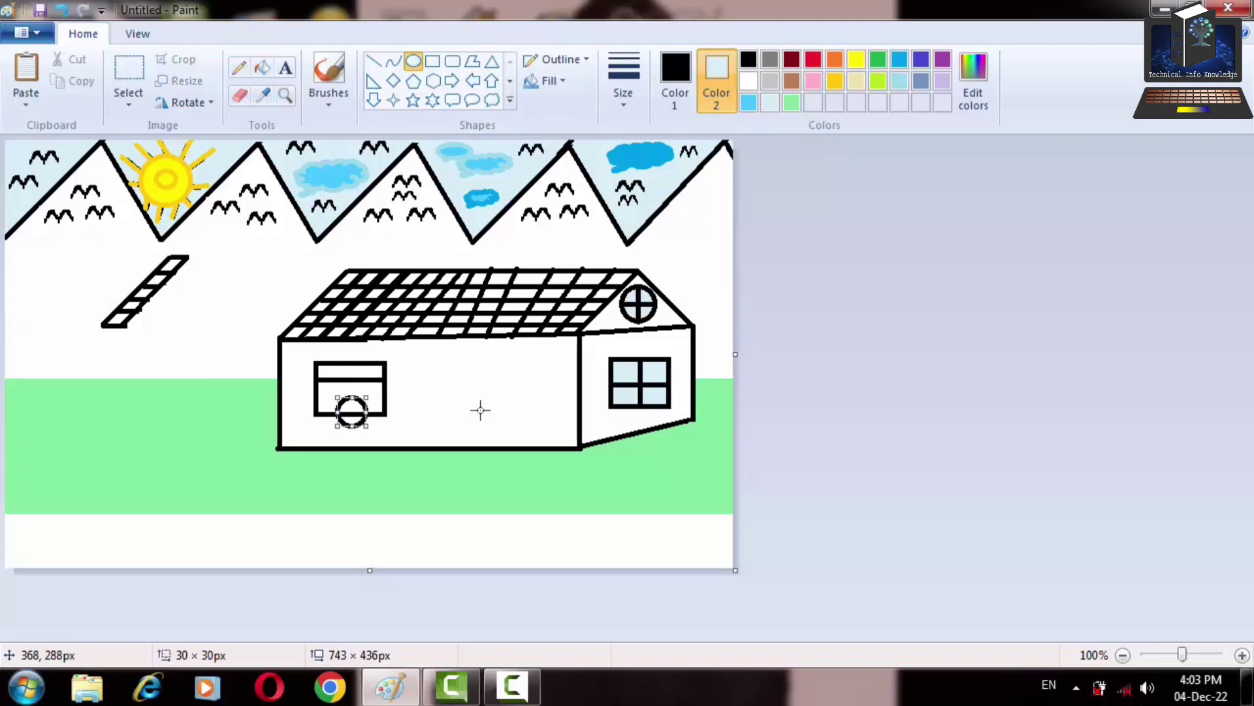
pyautogui.click(843, 336)
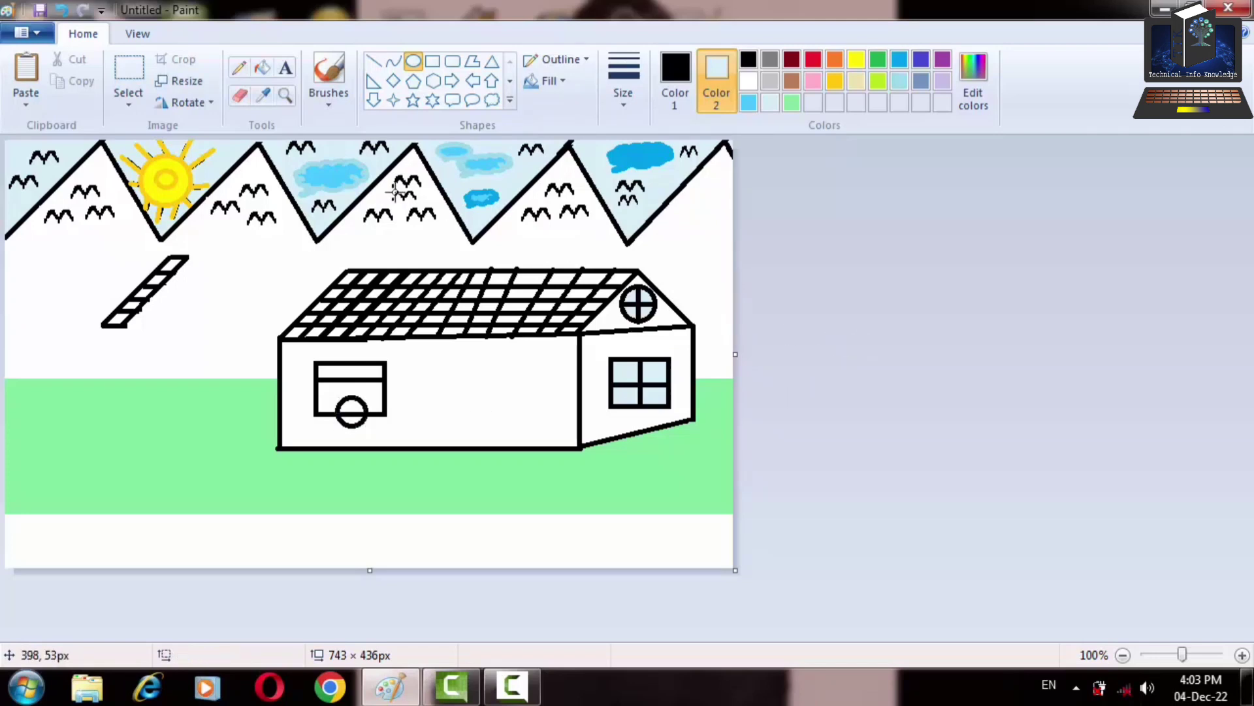
pyautogui.click(240, 98)
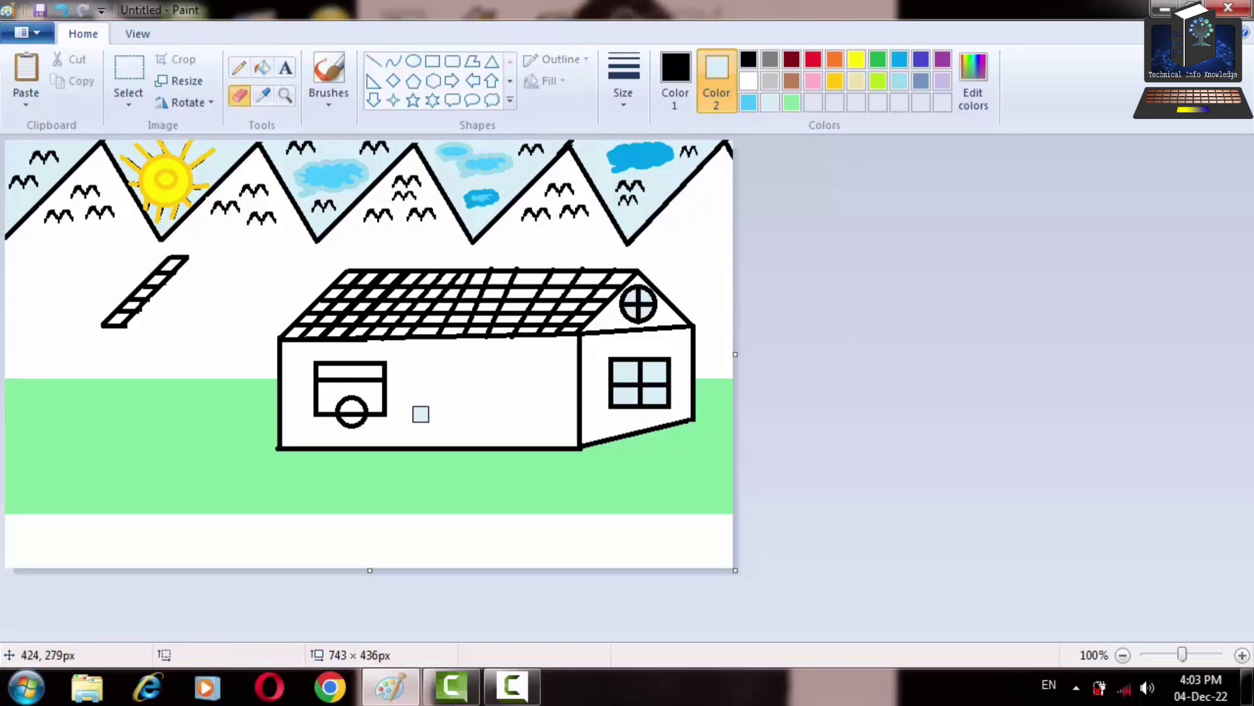
pyautogui.click(752, 81)
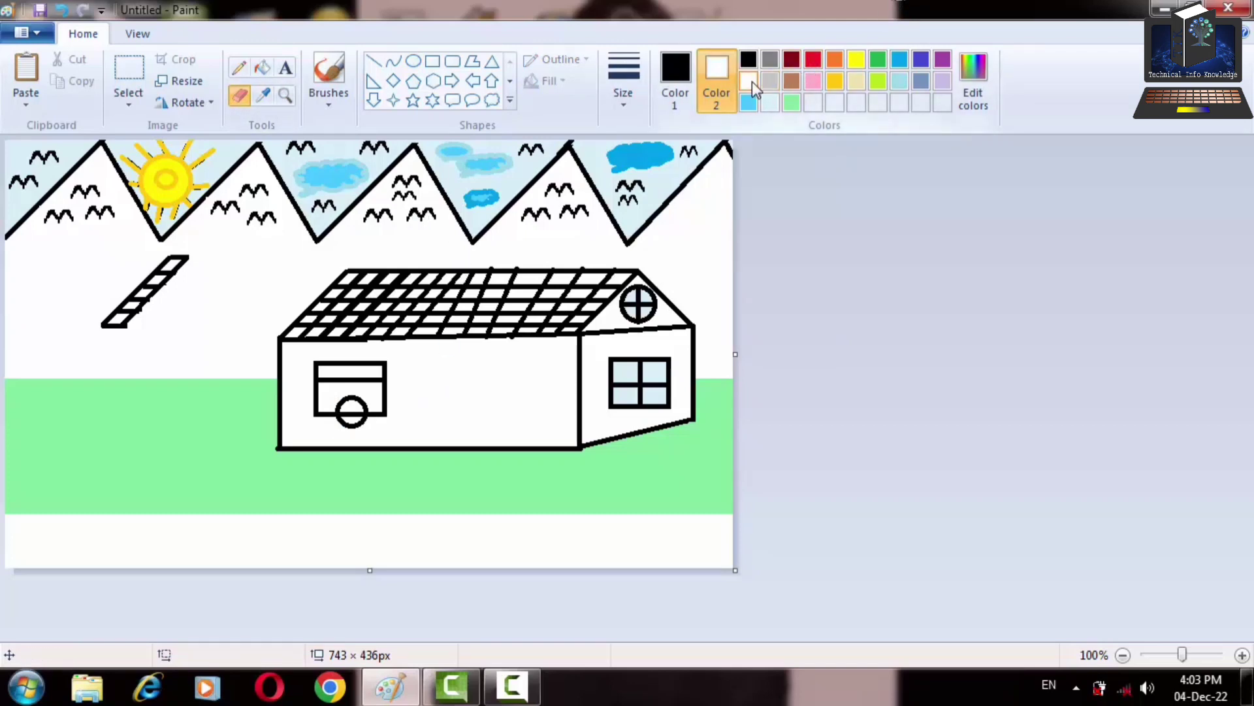
pyautogui.moveTo(343, 424); pyautogui.dragTo(362, 425)
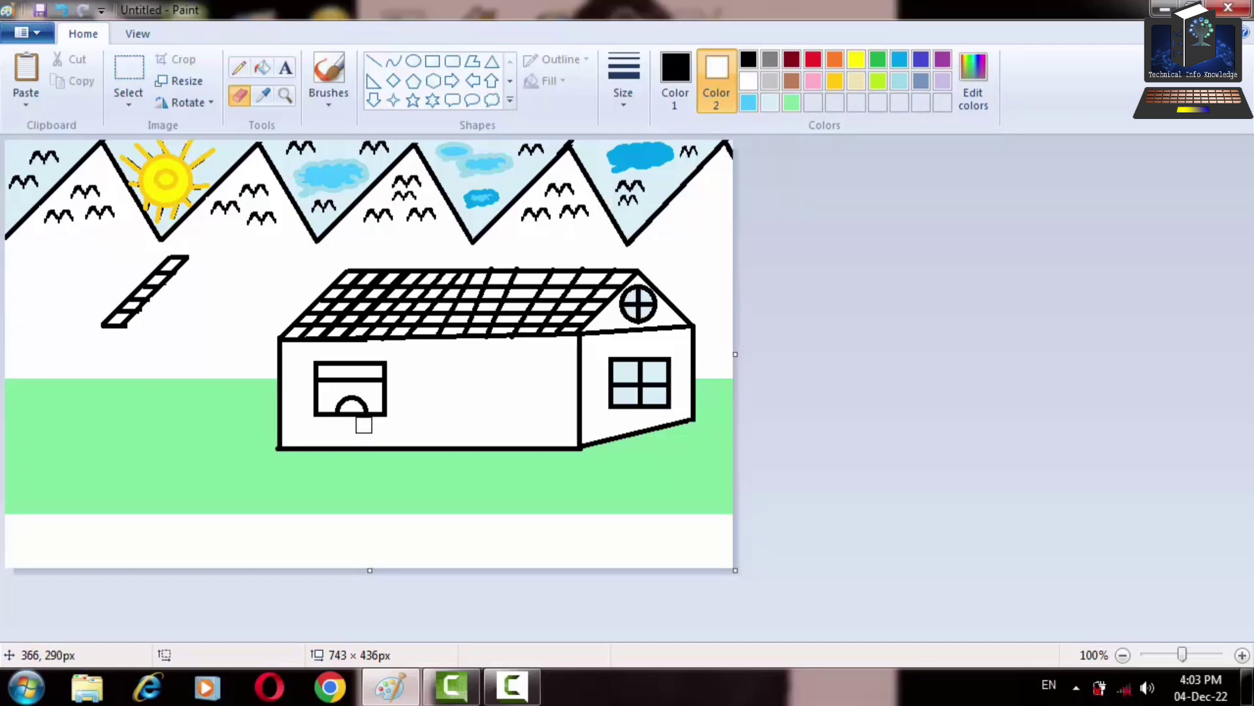
# Set the background color to black and draw a tiny circle about 4 px wide in the semicircle's left half
pyautogui.click(707, 84)
pyautogui.click(749, 60)
pyautogui.click(413, 61)
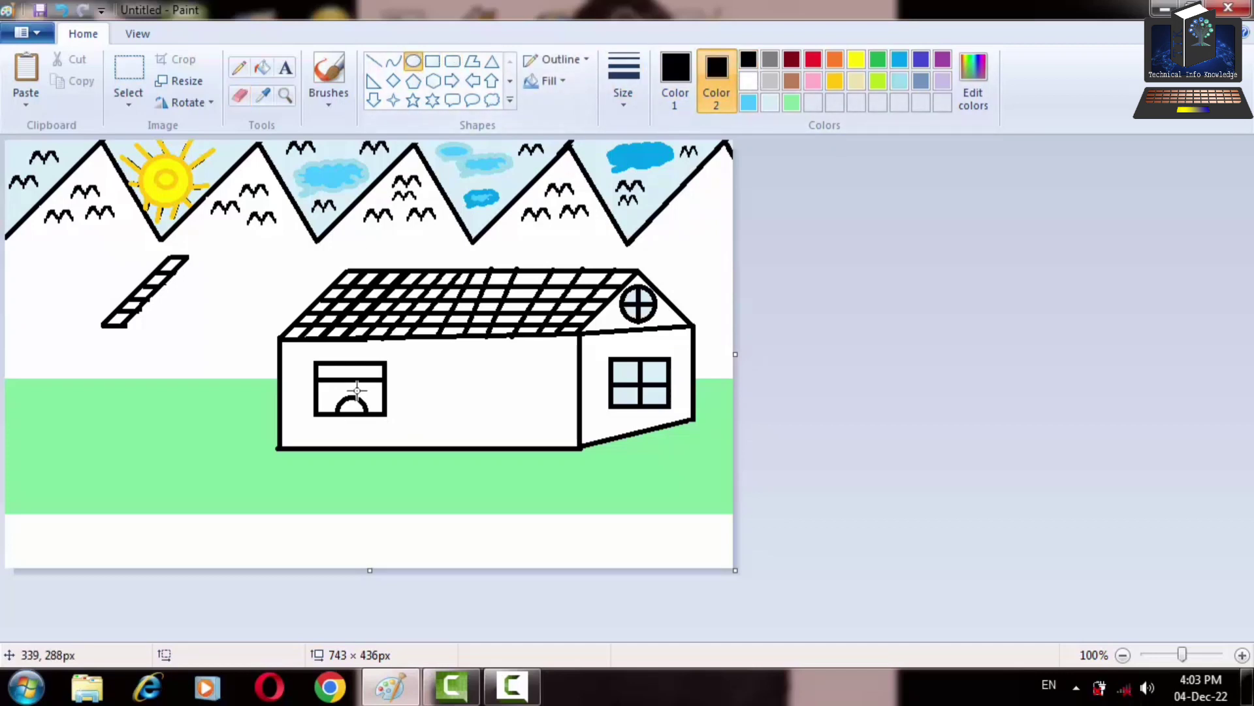
pyautogui.moveTo(343, 403); pyautogui.dragTo(347, 406)
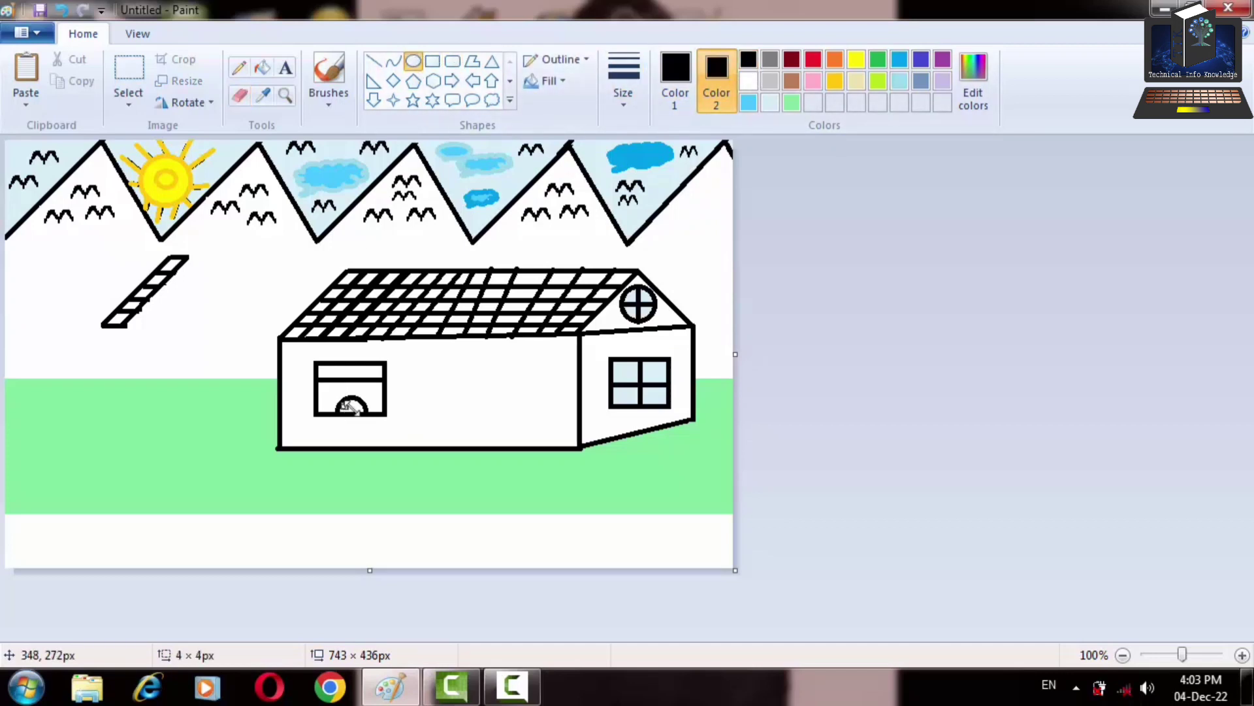
pyautogui.click(489, 394)
# Draw a circle about 9 px wide on the blank front wall and move it into the semicircle's right half
pyautogui.moveTo(490, 394)
pyautogui.mouseDown()
pyautogui.moveTo(343, 400)
pyautogui.moveTo(481, 400)
pyautogui.mouseUp()
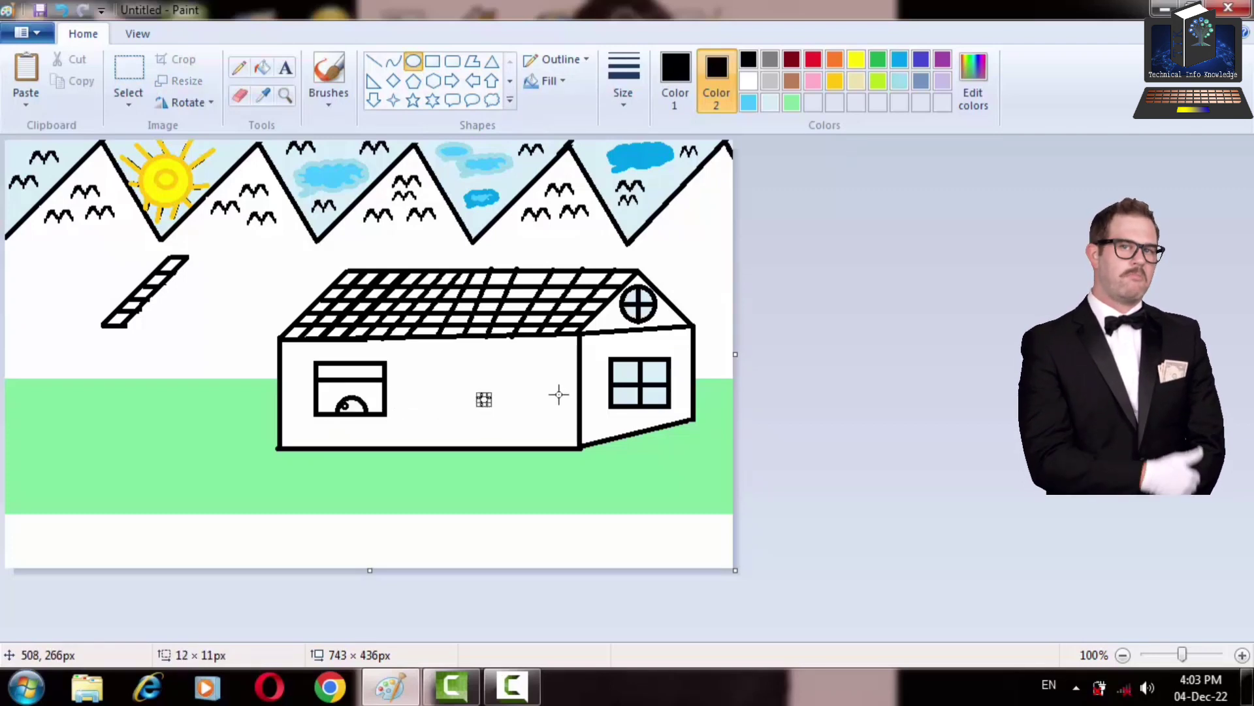
pyautogui.moveTo(485, 397); pyautogui.dragTo(482, 401)
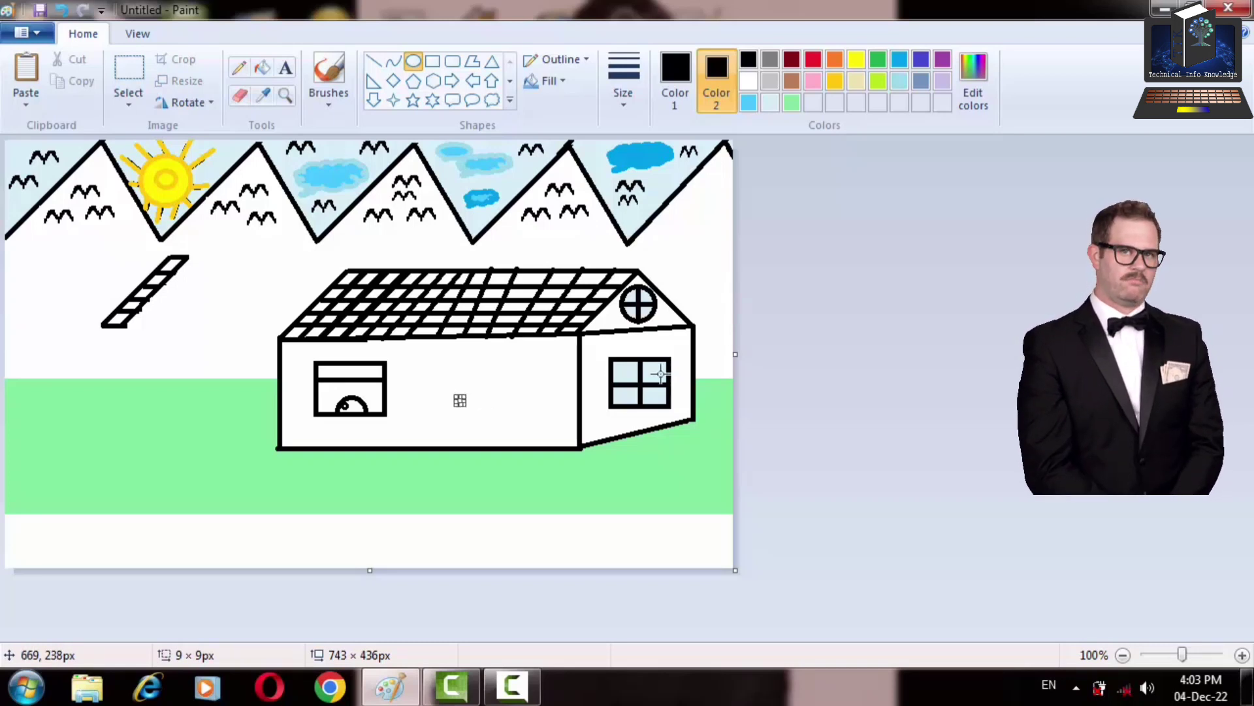
pyautogui.press('Left')
pyautogui.press('Left')
pyautogui.press('Left')
pyautogui.press('Left')
pyautogui.press('Left')
pyautogui.press('Left')
pyautogui.press('Left')
pyautogui.press('Left')
pyautogui.press('Left')
pyautogui.press('Left')
pyautogui.press('Left')
pyautogui.press('Left')
pyautogui.press('Left')
pyautogui.press('Left')
pyautogui.press('Left')
pyautogui.press('Left')
pyautogui.press('Left')
pyautogui.press('Left')
pyautogui.press('Left')
pyautogui.press('Left')
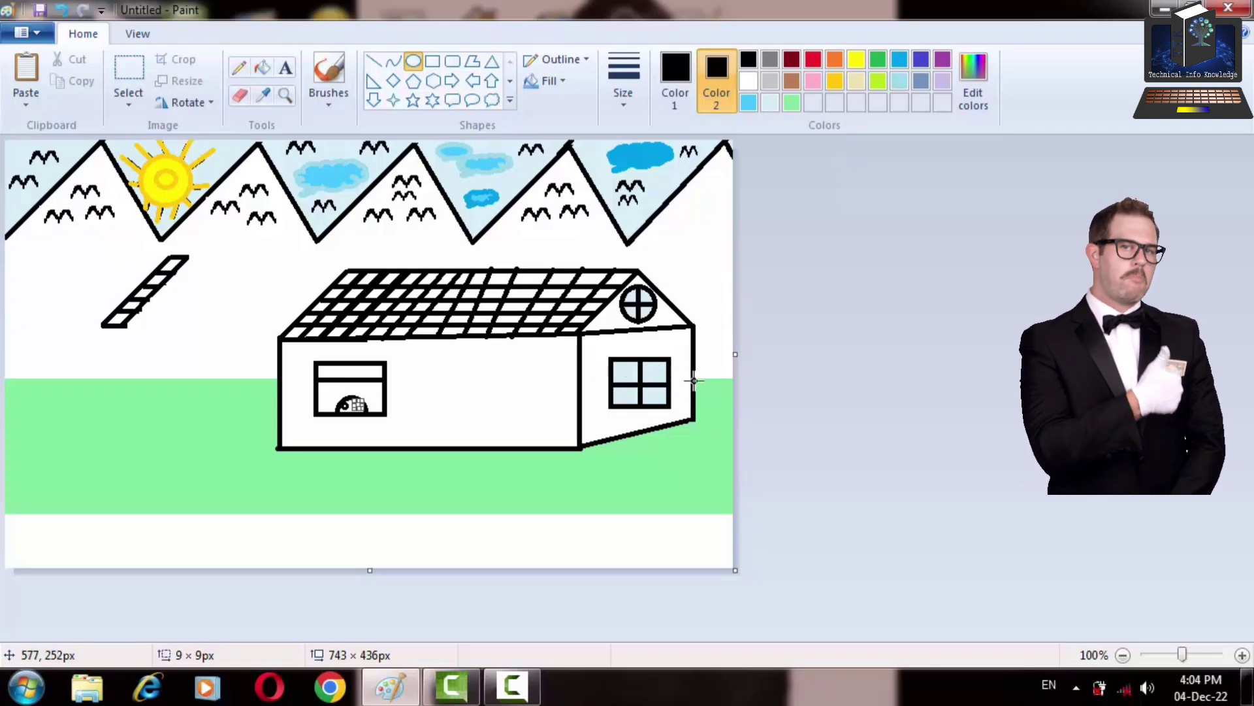
pyautogui.click(895, 414)
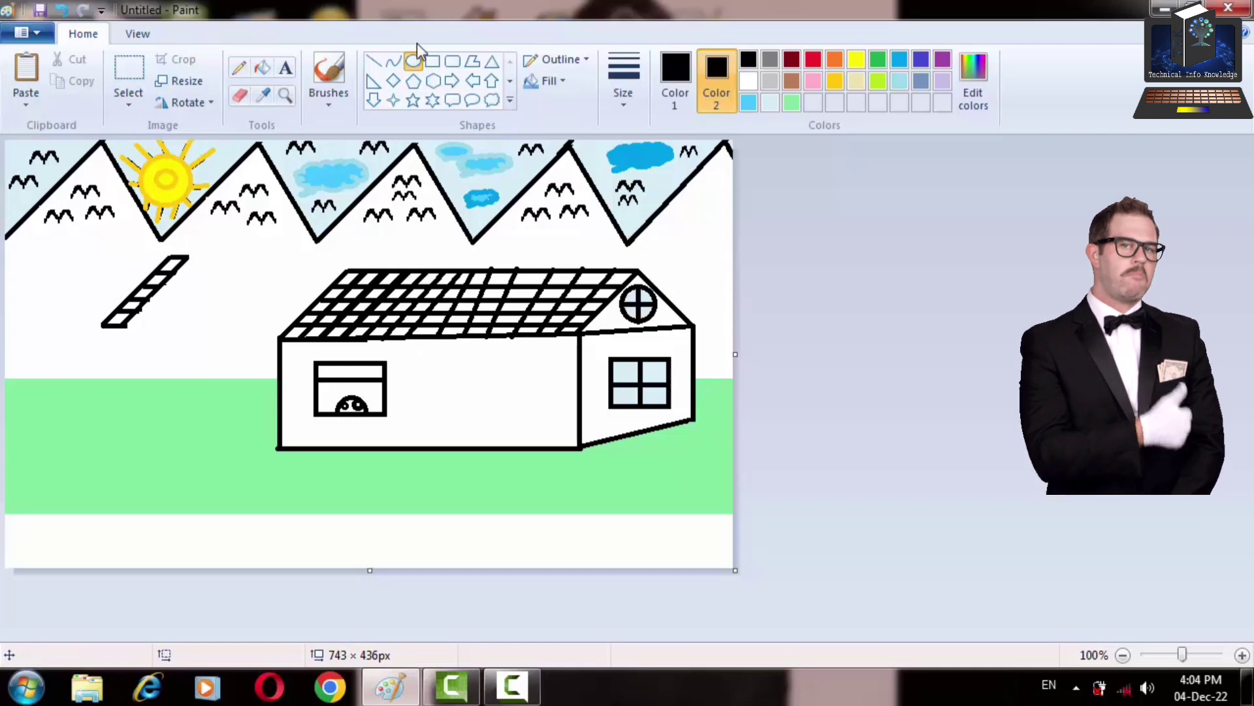
# Set the background color to light yellow and fill the semicircle in the front window with it
pyautogui.click(395, 60)
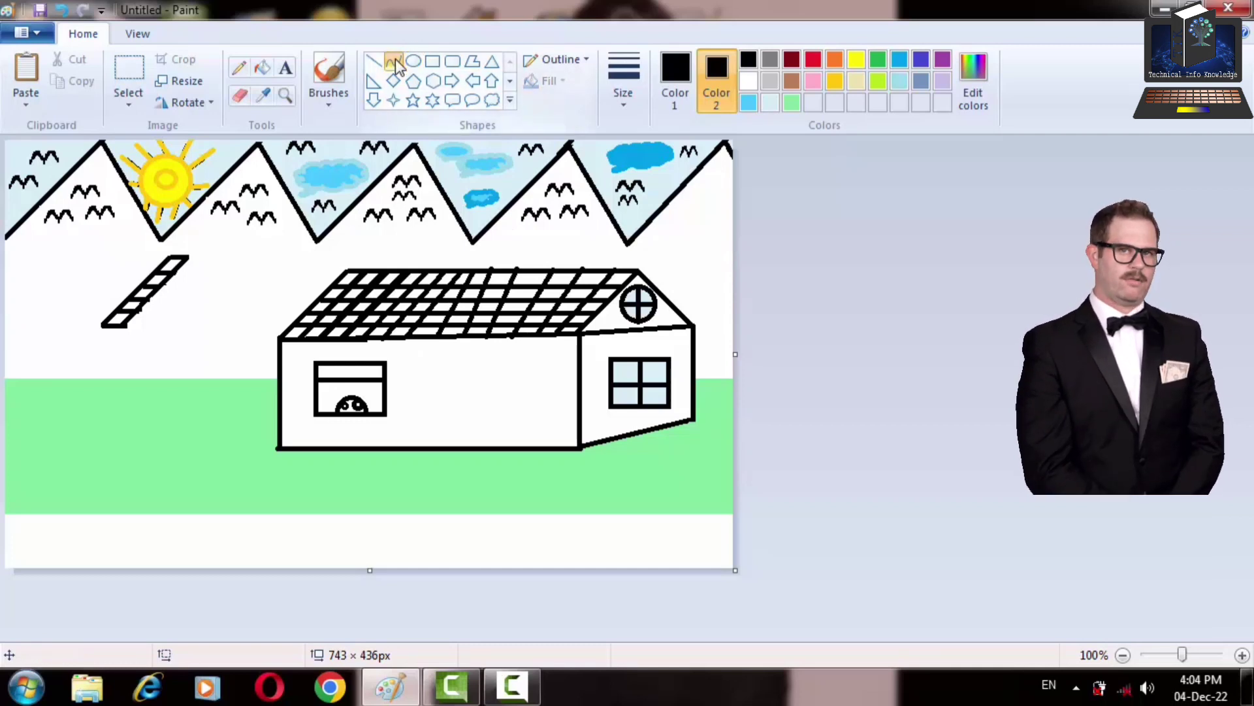
pyautogui.click(861, 79)
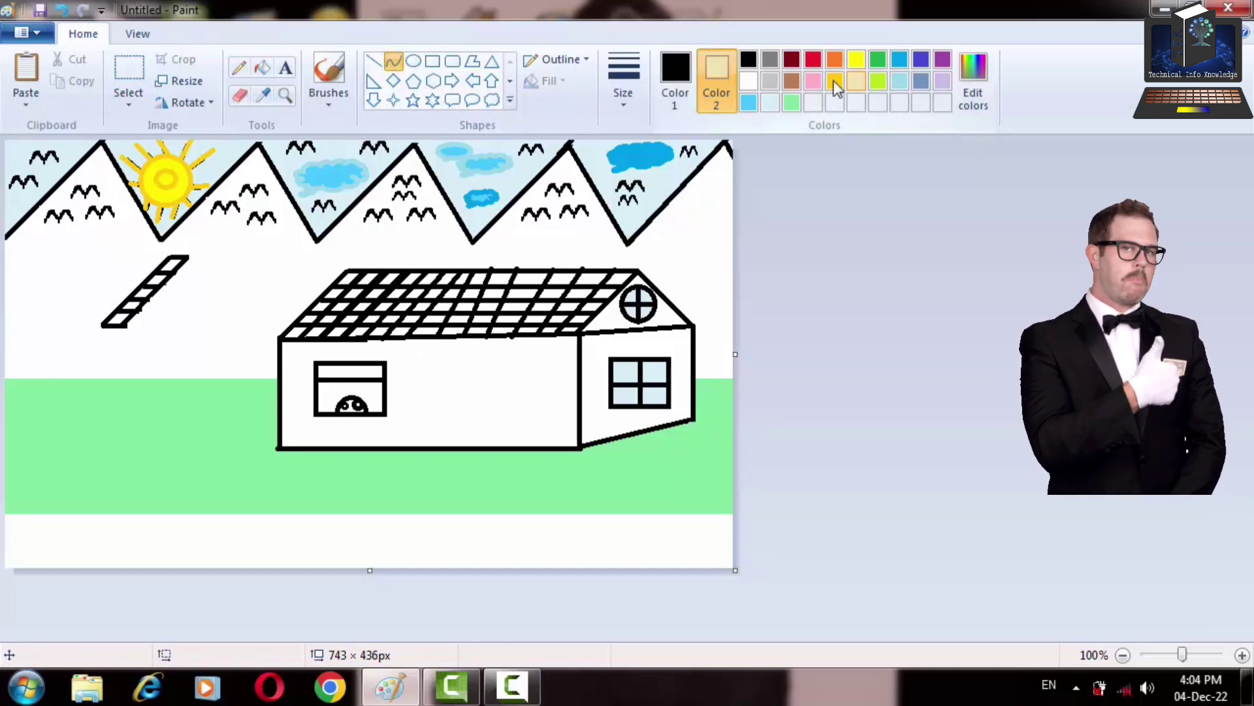
pyautogui.click(261, 70)
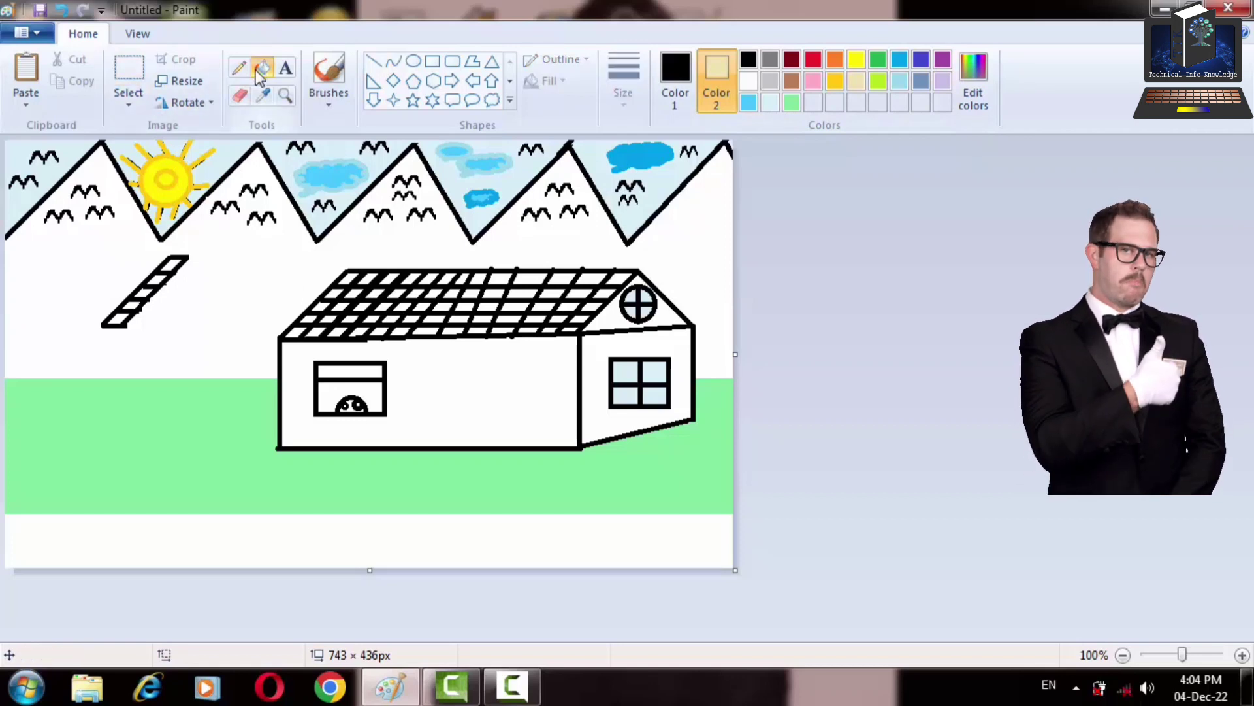
pyautogui.rightClick(350, 403)
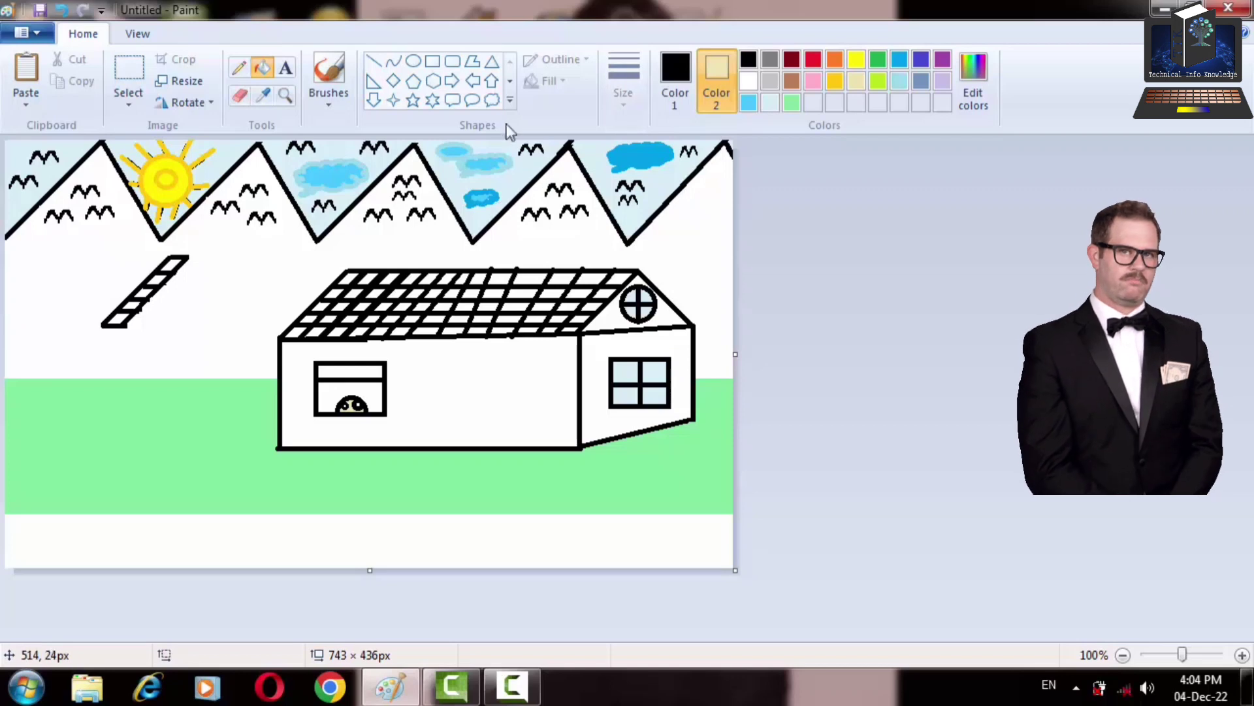
# Draw two bent black curtain edges inside the front window, about 20 × 54 px on its right and 15 × 52 px on its left
pyautogui.click(399, 65)
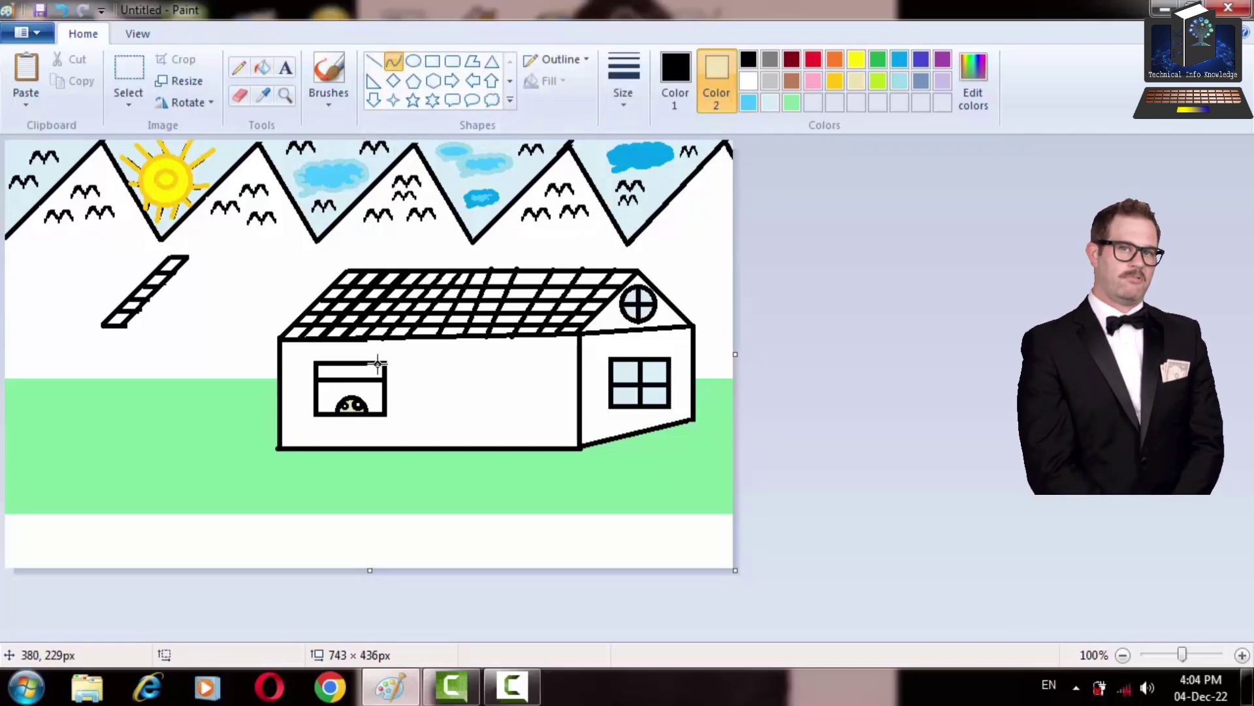
pyautogui.moveTo(377, 360); pyautogui.dragTo(361, 415)
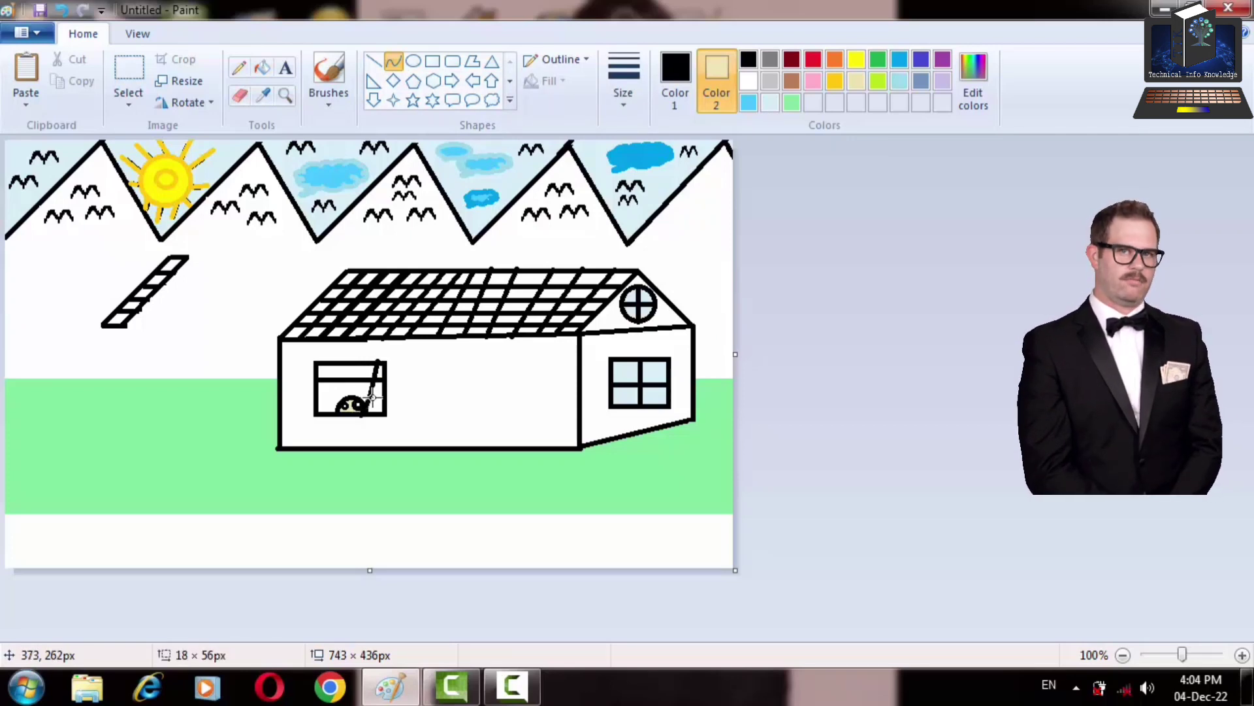
pyautogui.moveTo(376, 398); pyautogui.dragTo(382, 400)
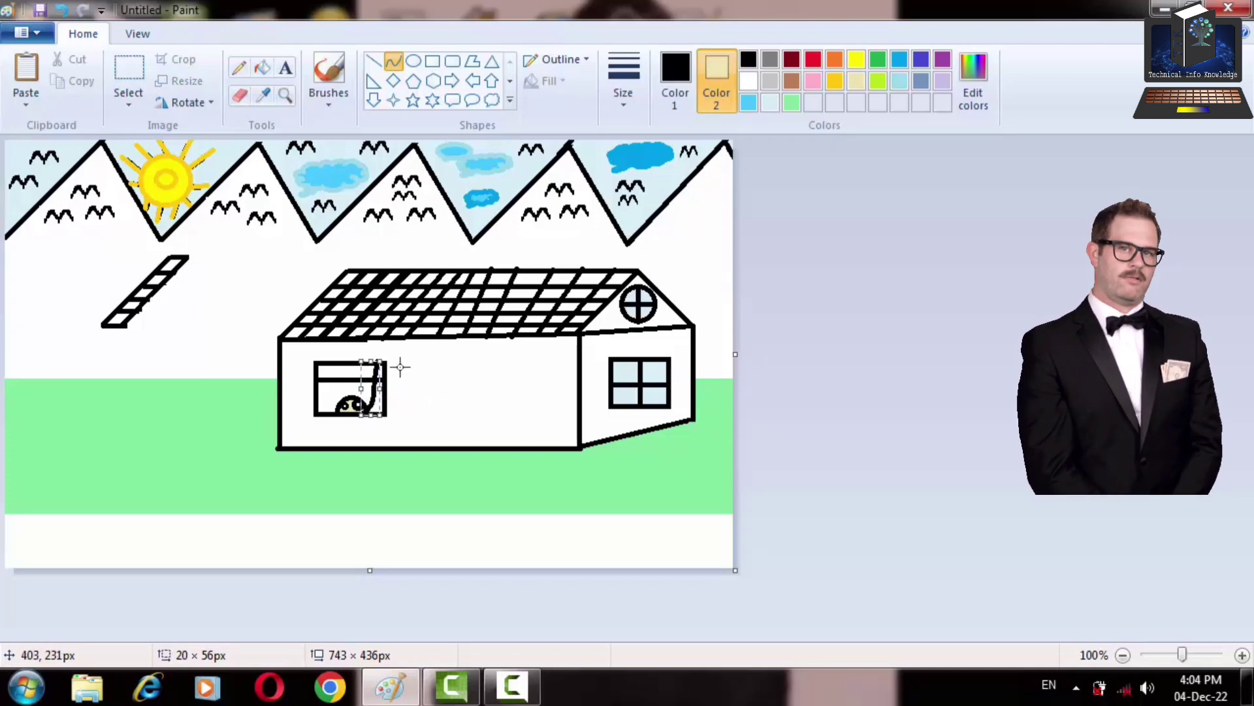
pyautogui.moveTo(359, 358); pyautogui.dragTo(356, 357)
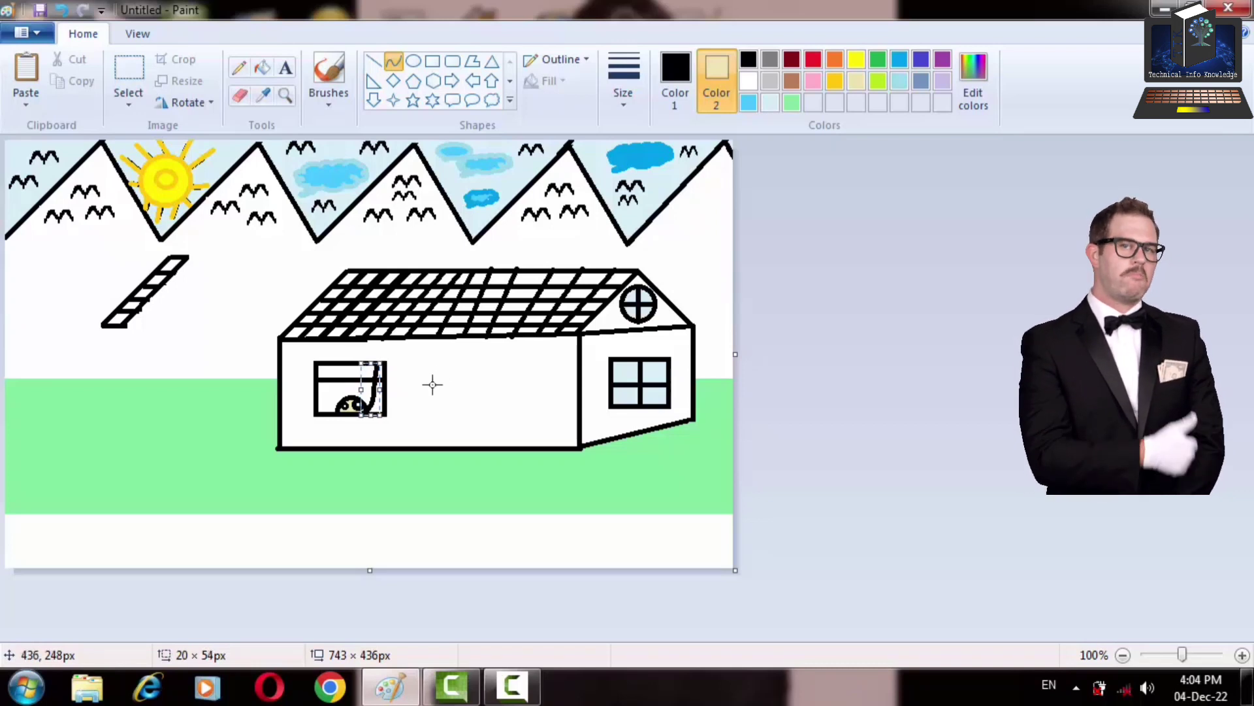
pyautogui.click(901, 244)
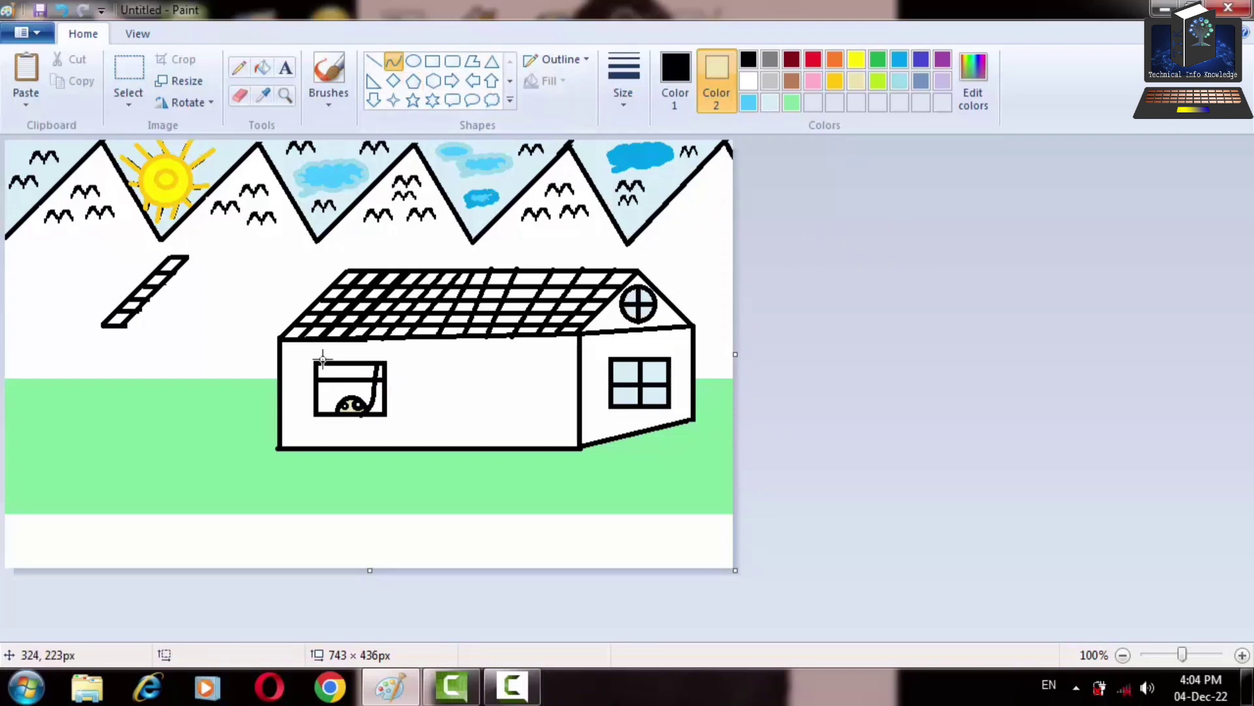
pyautogui.moveTo(317, 364); pyautogui.dragTo(329, 413)
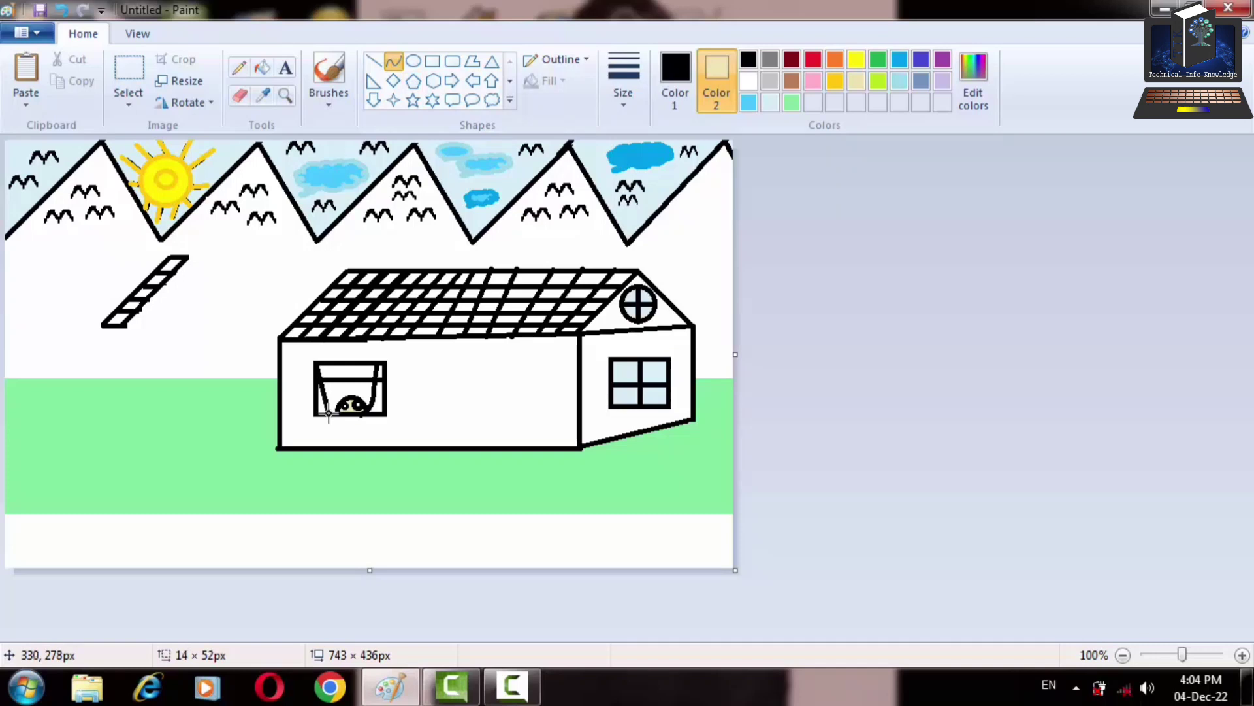
pyautogui.moveTo(326, 414); pyautogui.dragTo(330, 390)
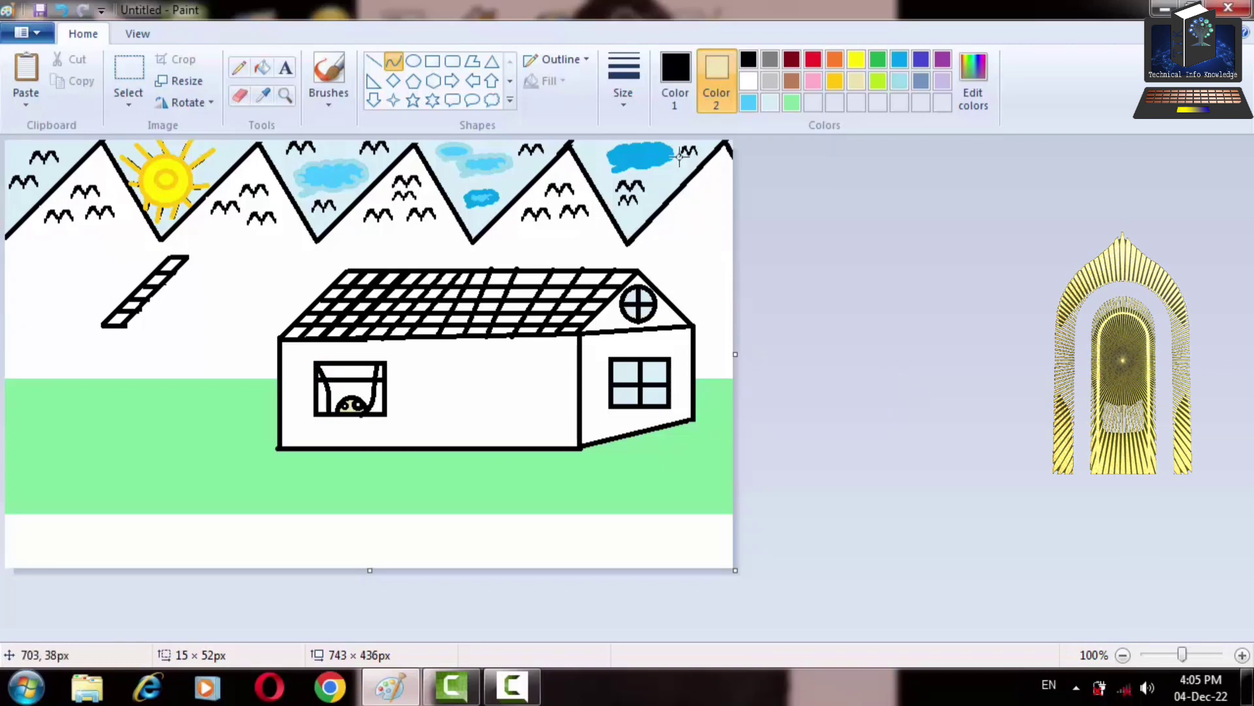
# Mix a light red background color with Red 242, Green 94 and Blue 101
pyautogui.click(813, 59)
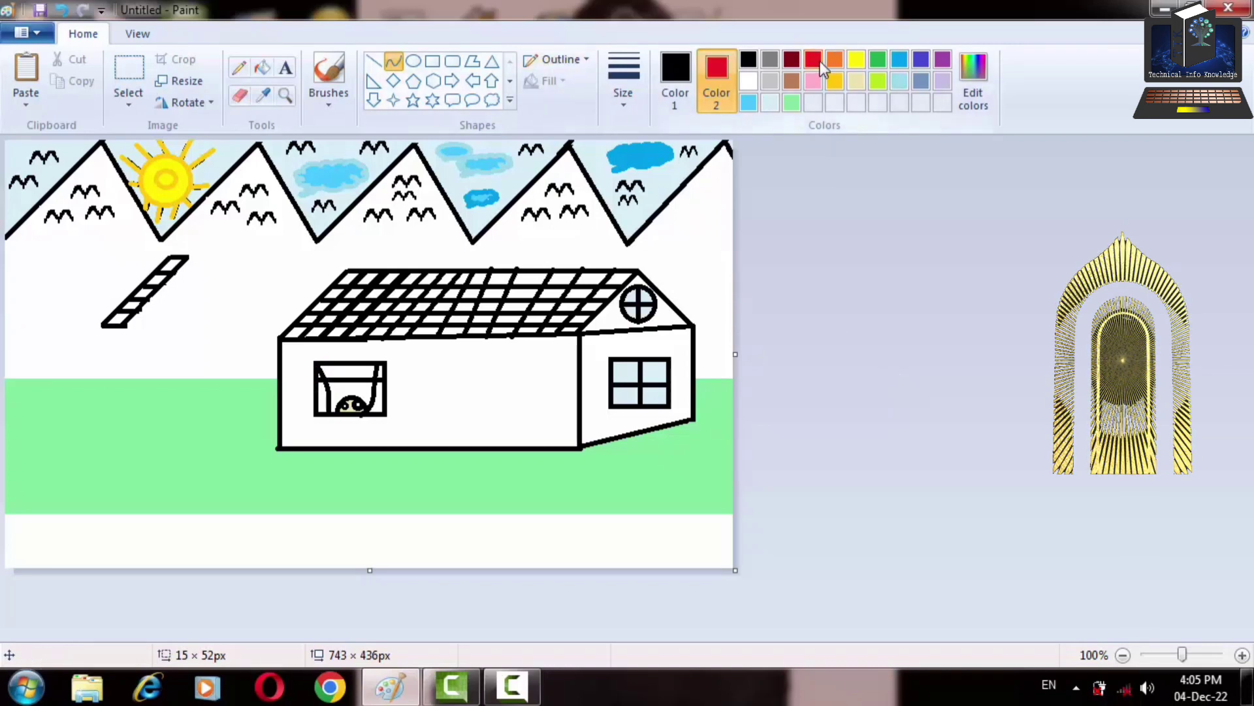
pyautogui.click(965, 87)
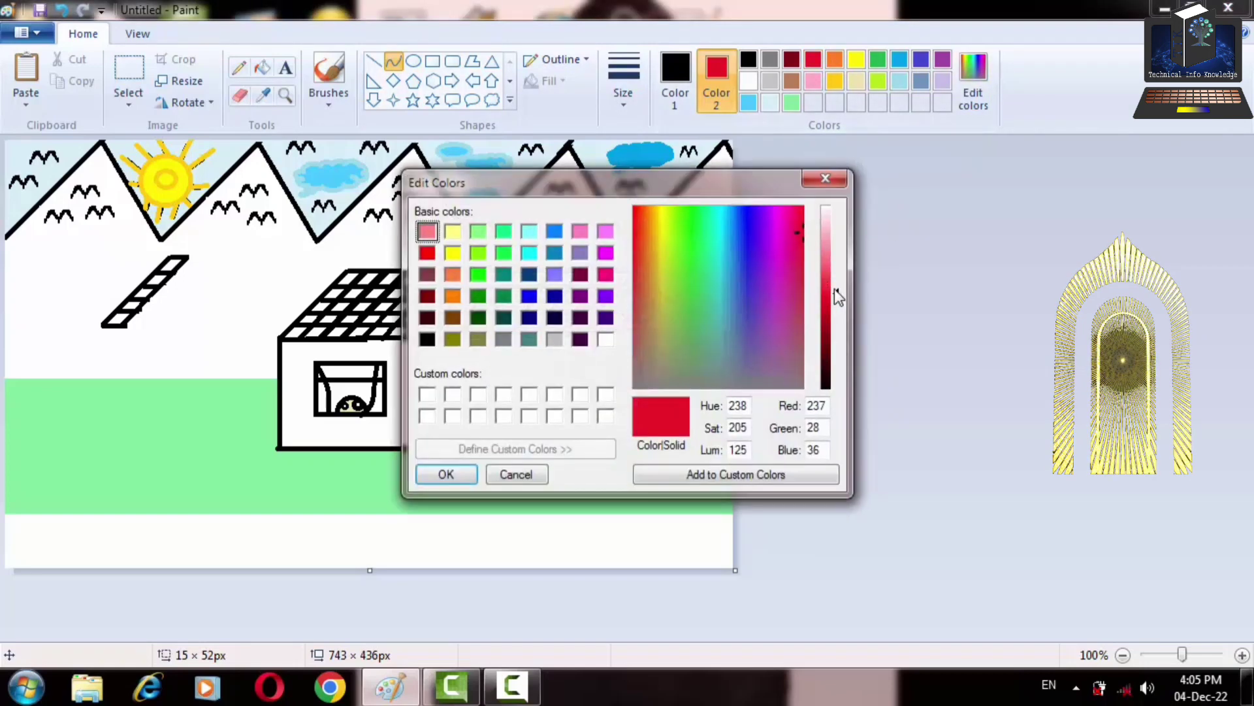
pyautogui.moveTo(833, 289); pyautogui.dragTo(834, 269)
pyautogui.click(447, 474)
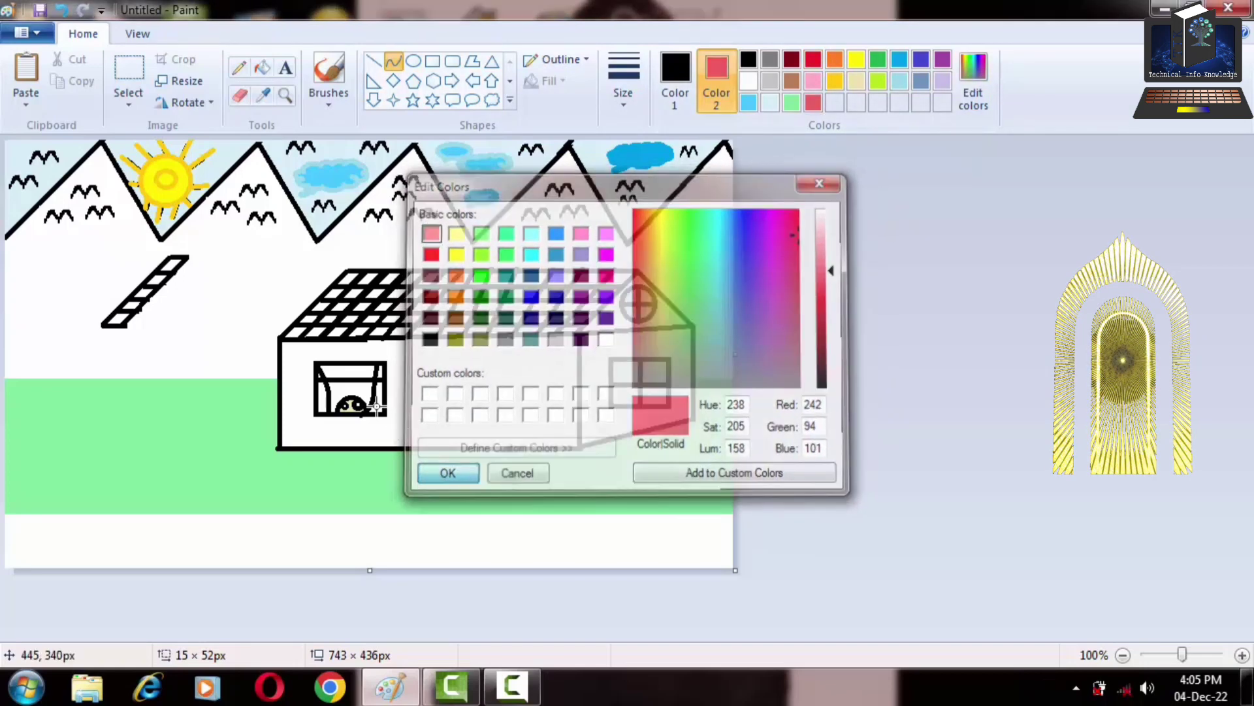
# Set the foreground color to the custom light red and fill both curtain areas at the front window's sides with it
pyautogui.click(262, 68)
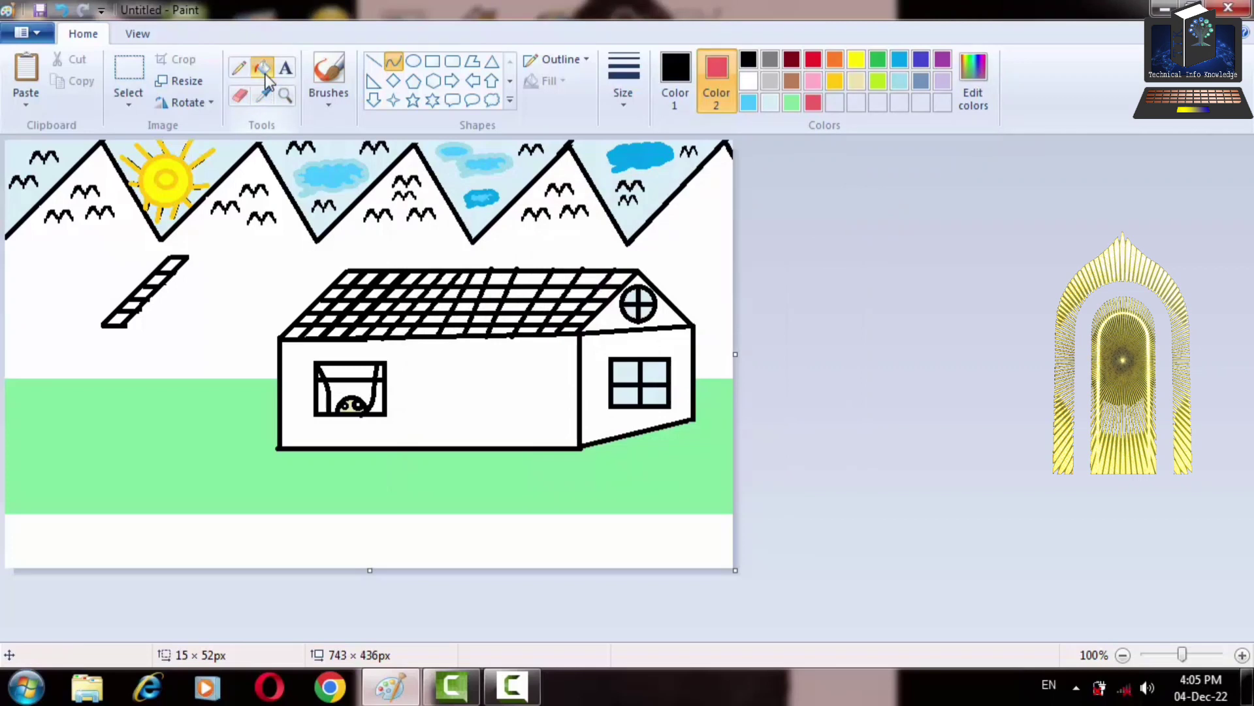
pyautogui.click(330, 386)
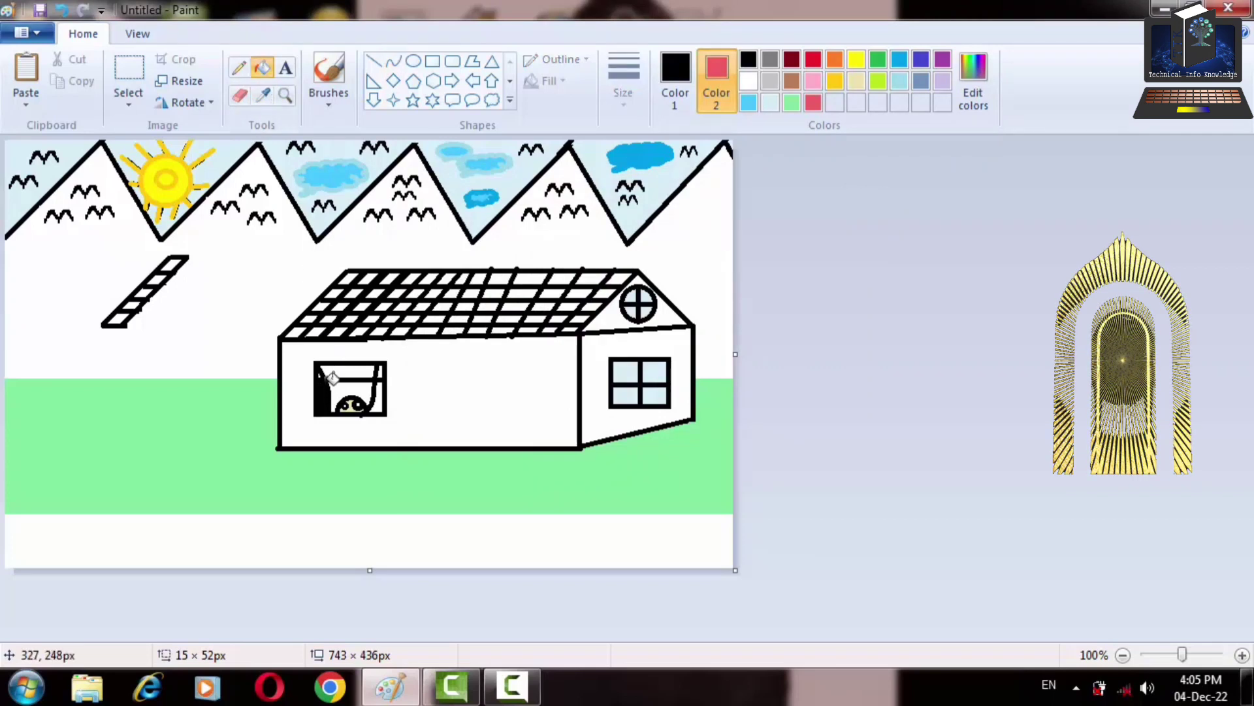
pyautogui.hotkey('ctrl', 'z')
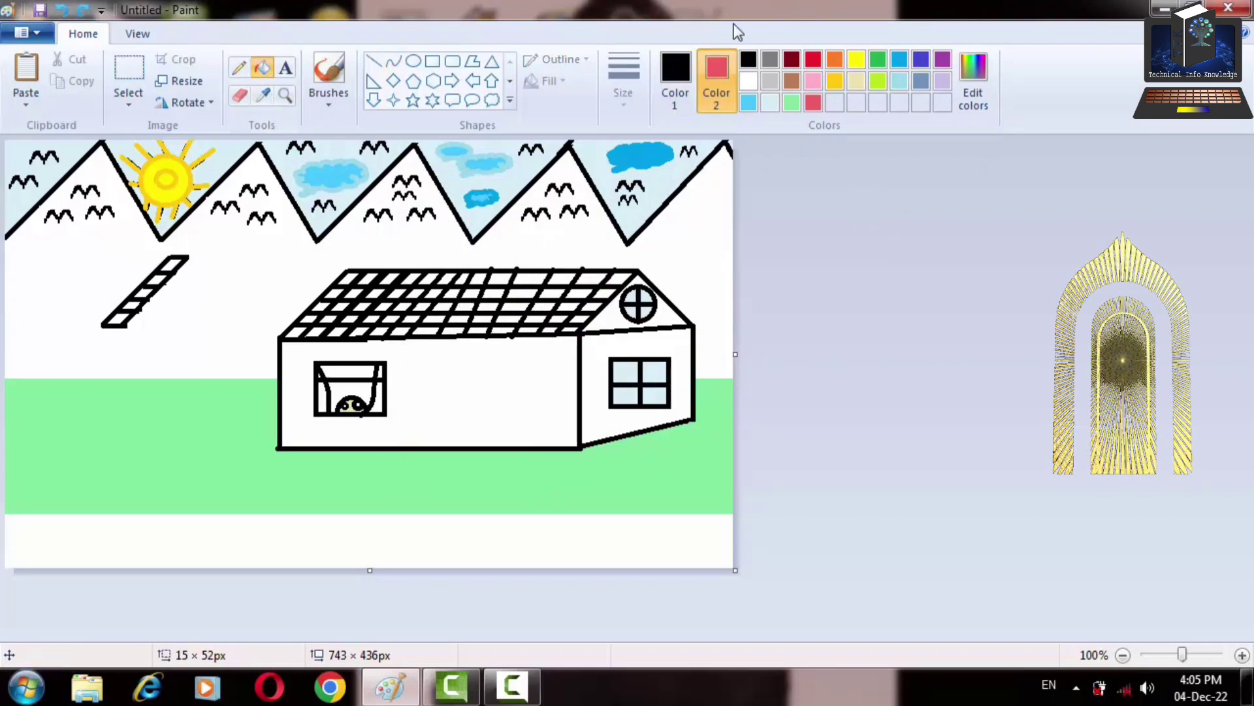
pyautogui.click(813, 103)
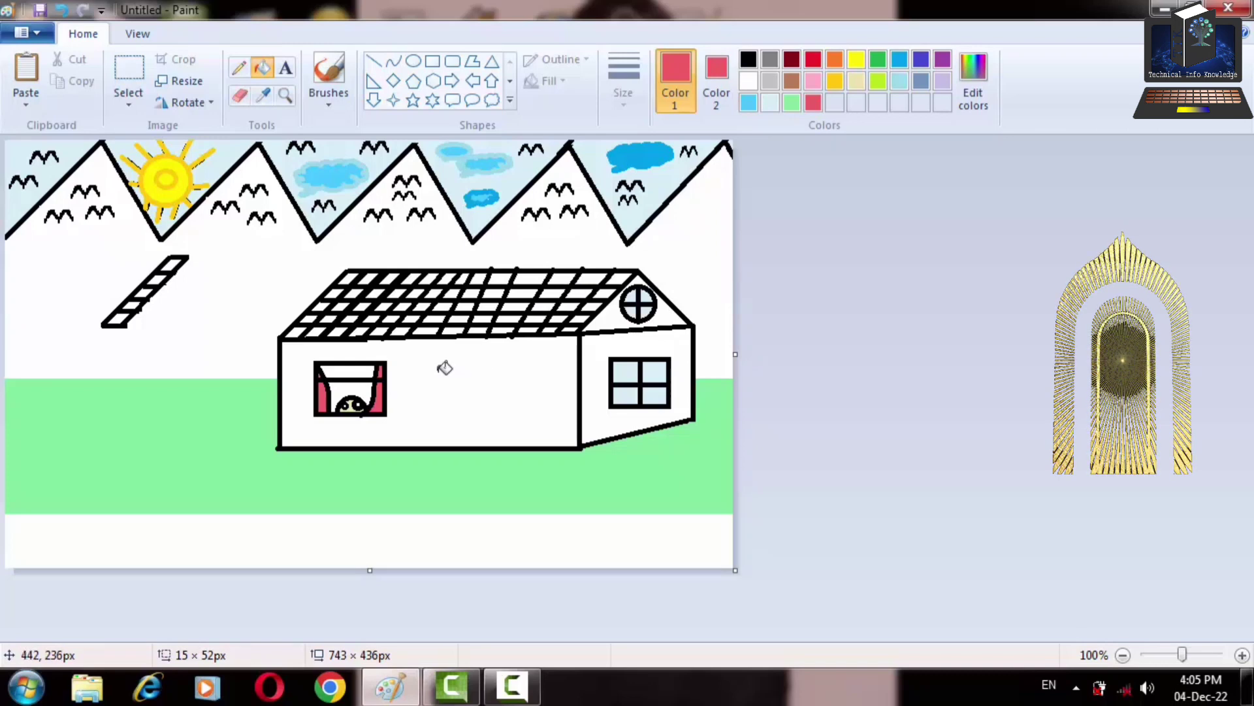
# Set both colors to white and erase the curtain edges' upper ends within the front window's top strip
pyautogui.click(239, 96)
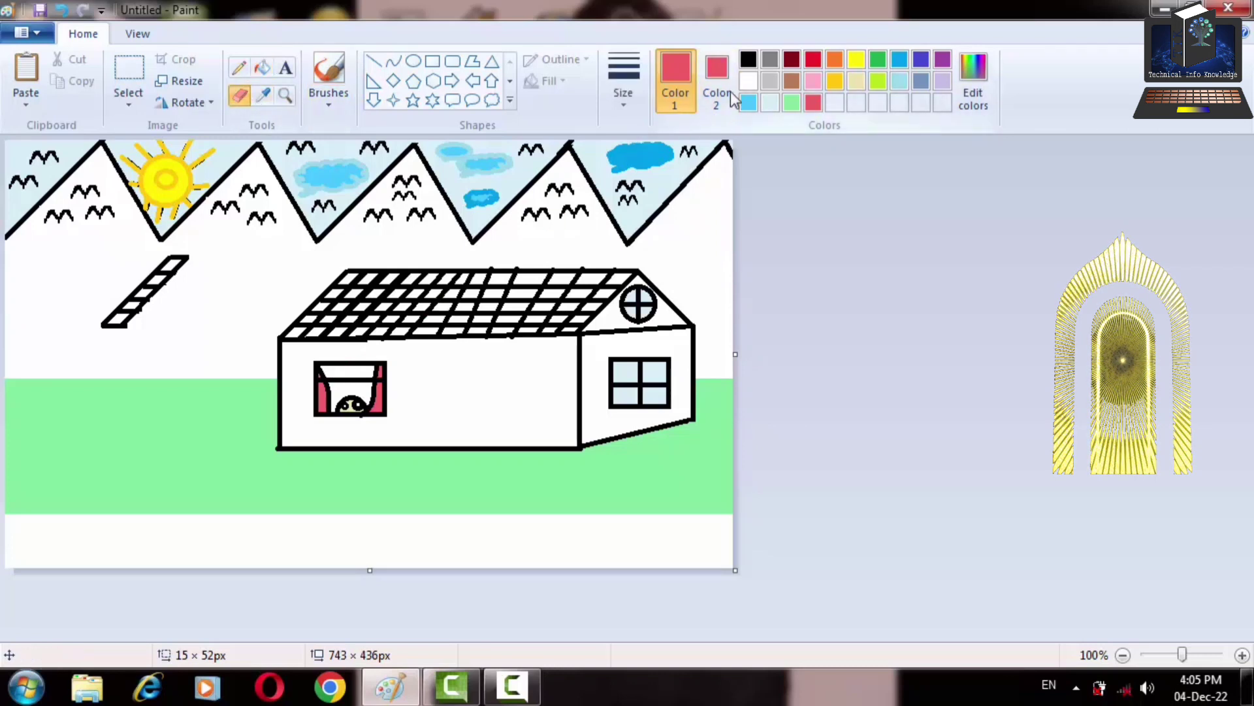
pyautogui.click(748, 81)
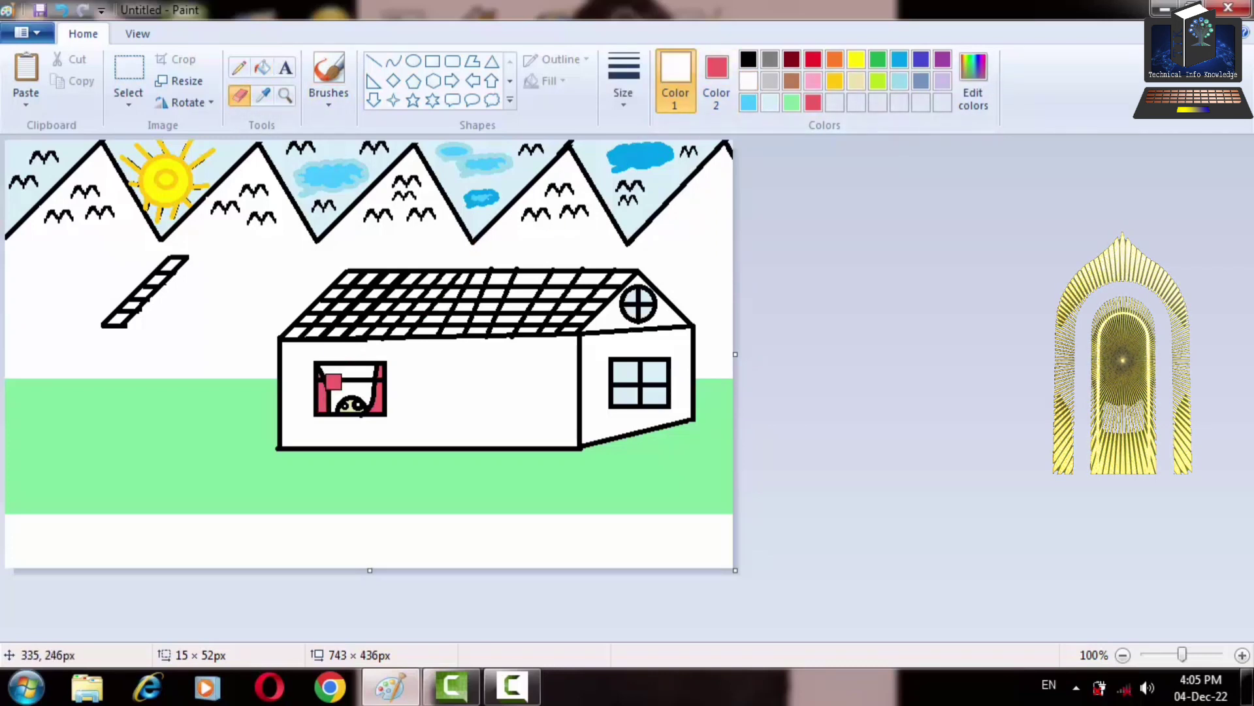
pyautogui.click(730, 85)
pyautogui.click(748, 81)
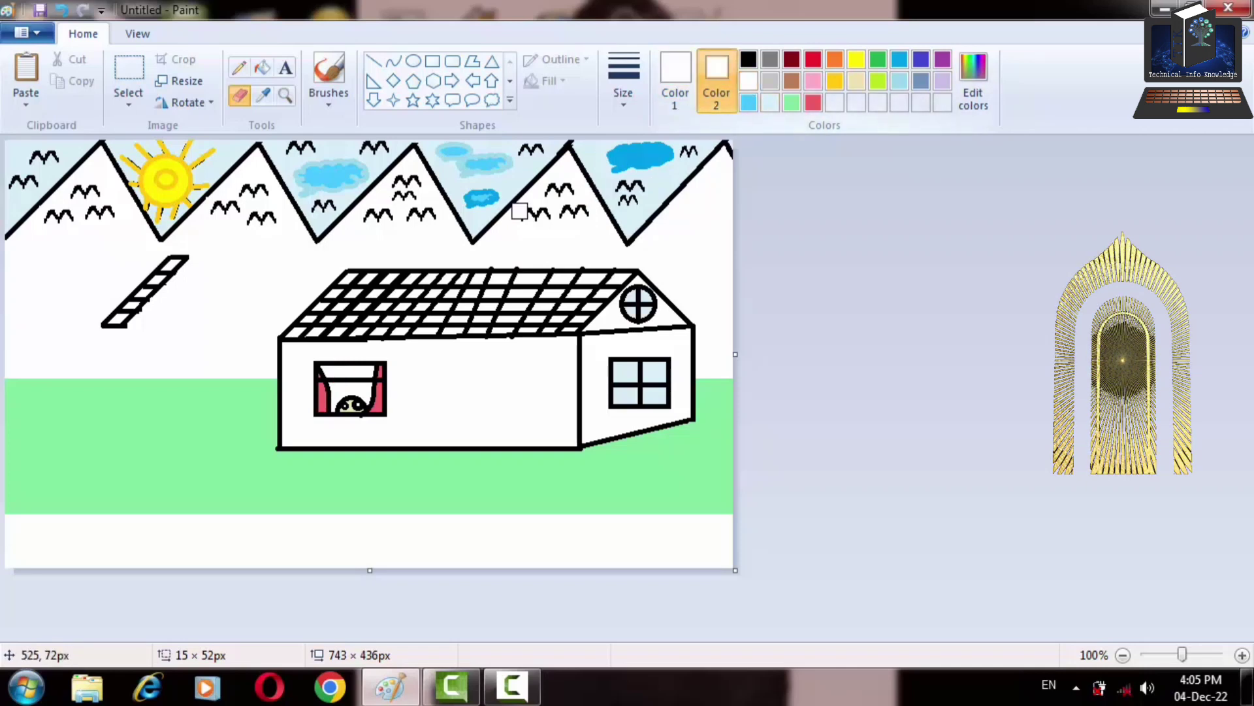
pyautogui.moveTo(336, 362); pyautogui.dragTo(333, 371)
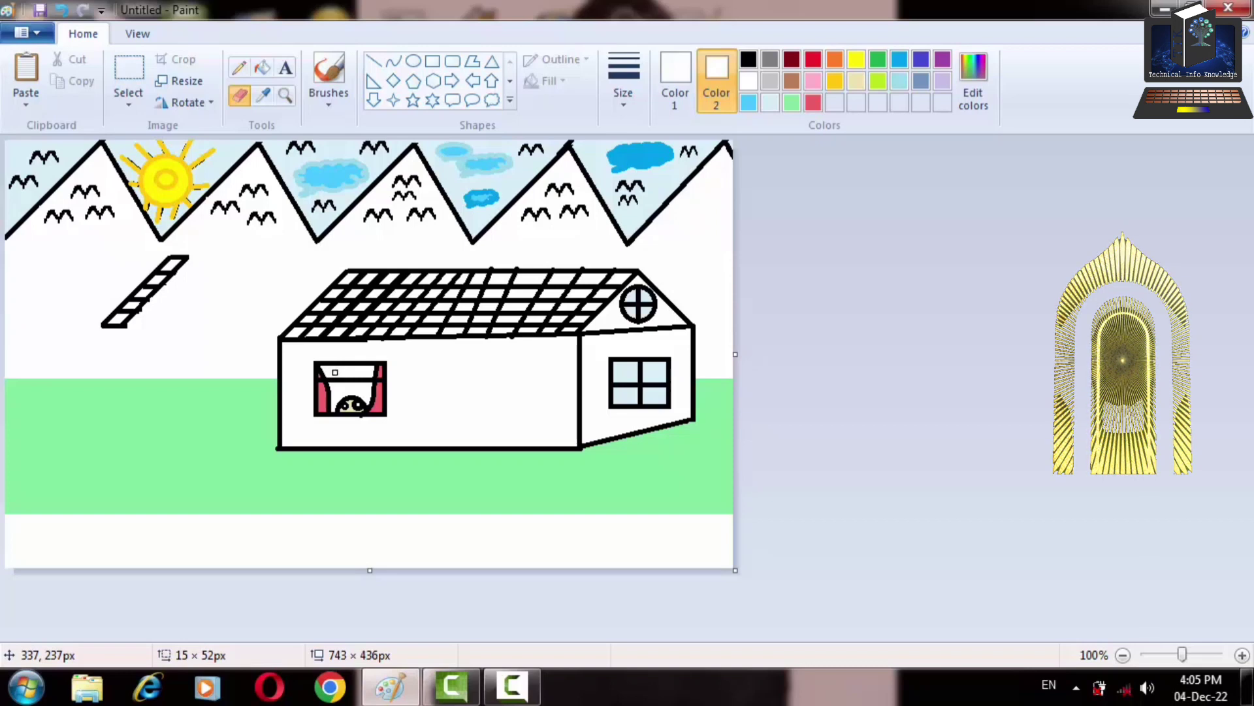
pyautogui.moveTo(334, 374); pyautogui.dragTo(329, 374)
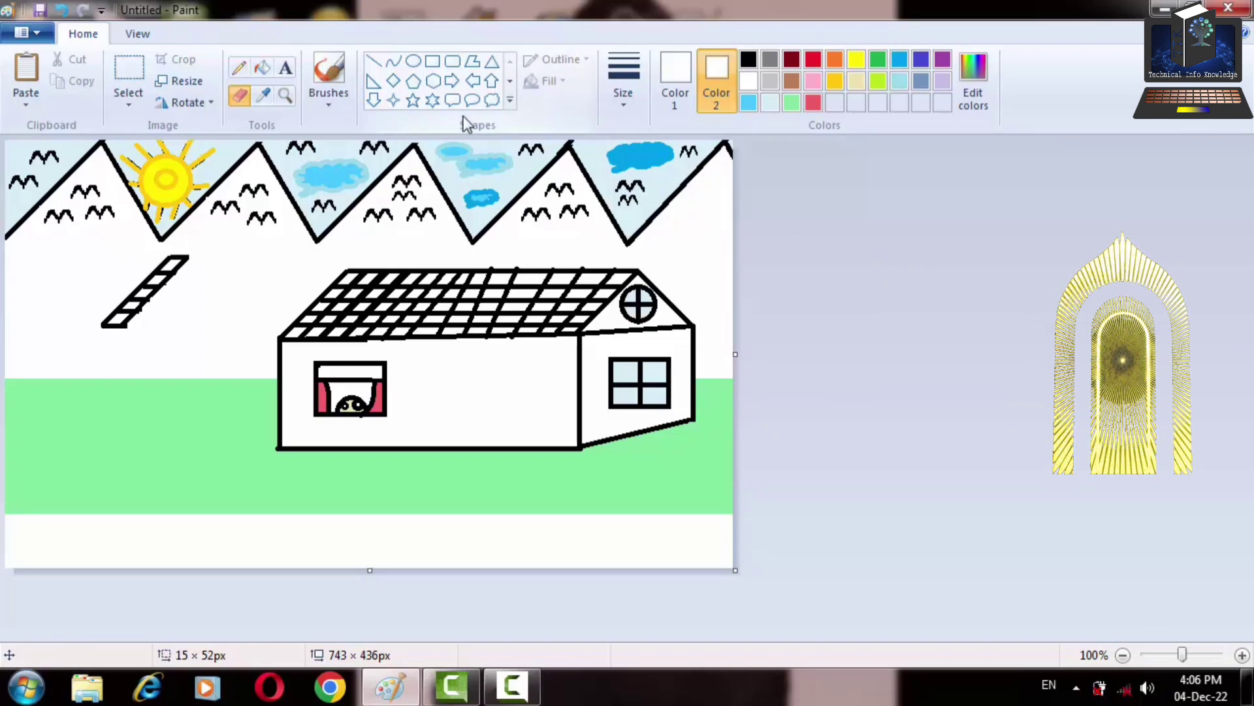
# Select the spare tile strip beside the roof with an area of about 158 × 92 px and delete it
pyautogui.click(253, 108)
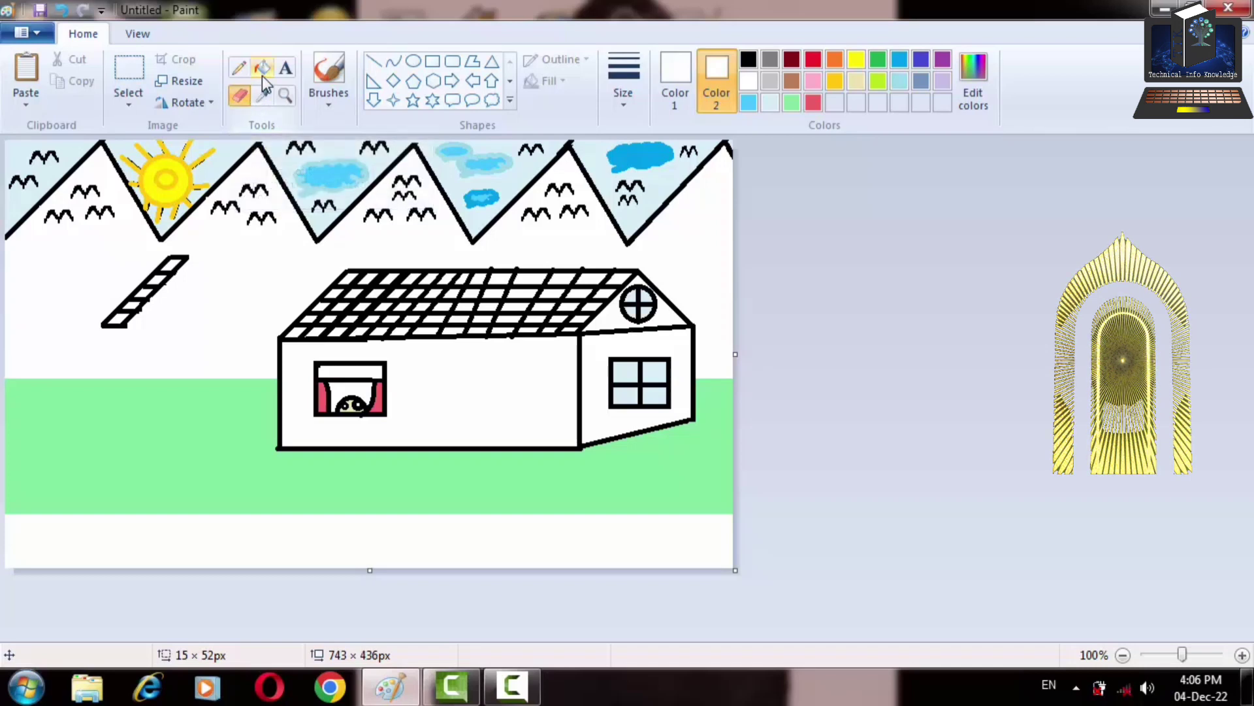
pyautogui.click(129, 72)
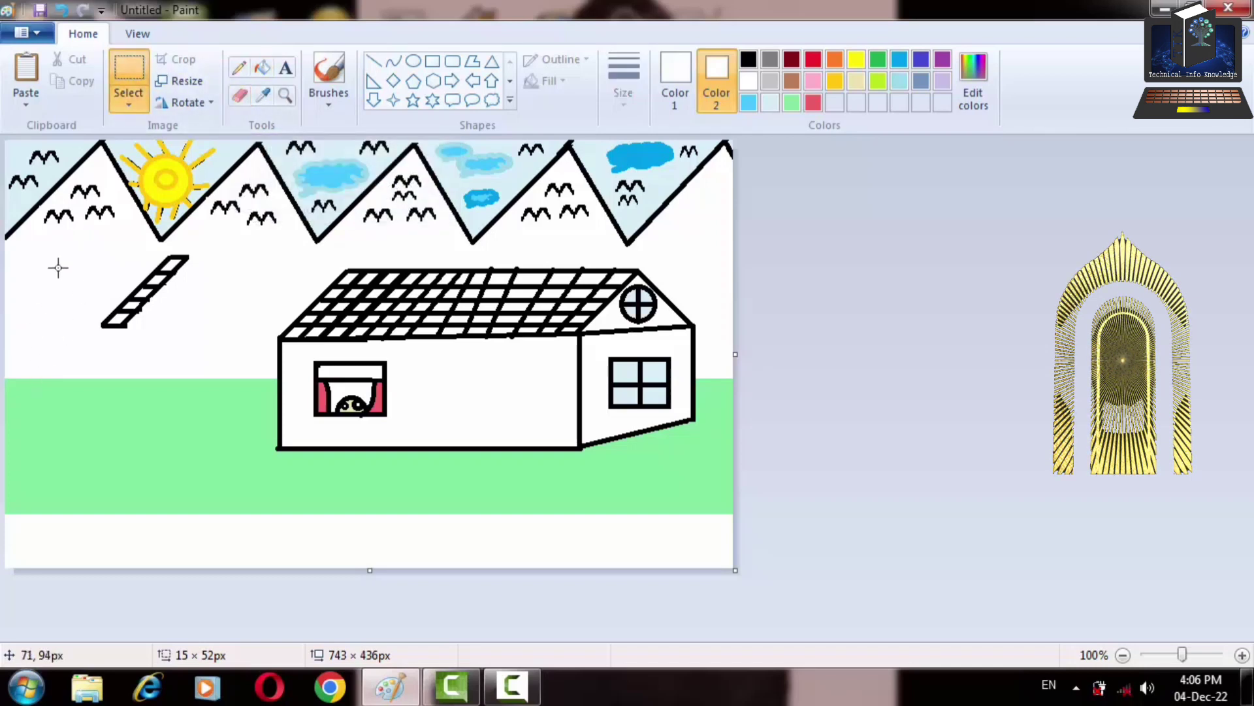
pyautogui.moveTo(72, 340)
pyautogui.mouseDown()
pyautogui.moveTo(105, 333)
pyautogui.moveTo(222, 215)
pyautogui.moveTo(226, 250)
pyautogui.mouseUp()
pyautogui.press('Delete')
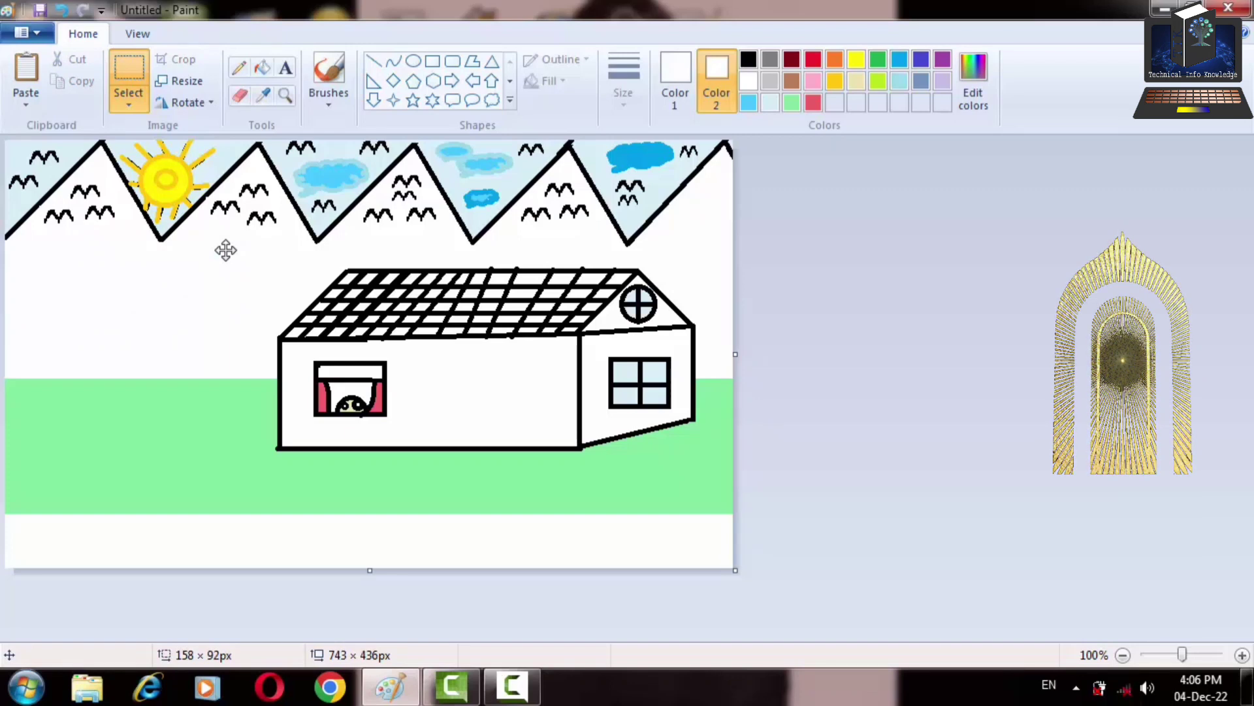
# Draw a black door rectangle about 76 × 87 px on the front wall, reaching down to the wall's base
pyautogui.click(433, 60)
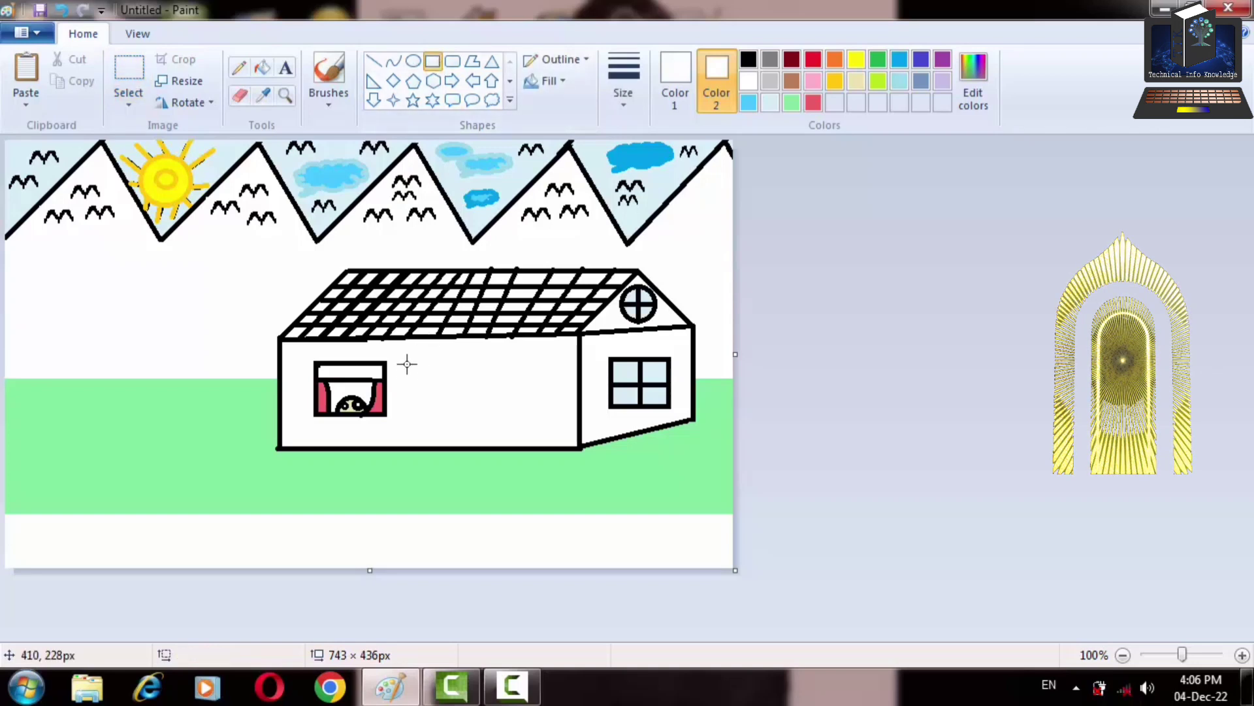
pyautogui.moveTo(415, 364); pyautogui.dragTo(489, 447)
pyautogui.click(694, 69)
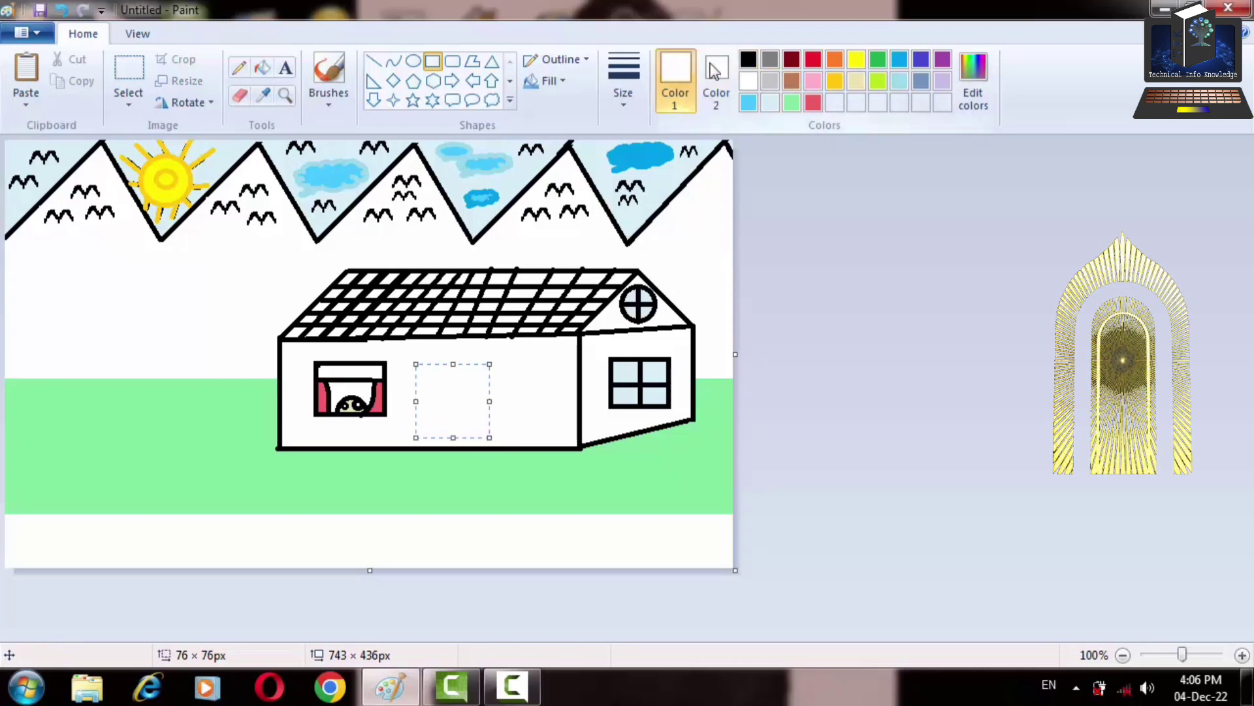
pyautogui.click(748, 60)
pyautogui.moveTo(452, 434); pyautogui.dragTo(451, 449)
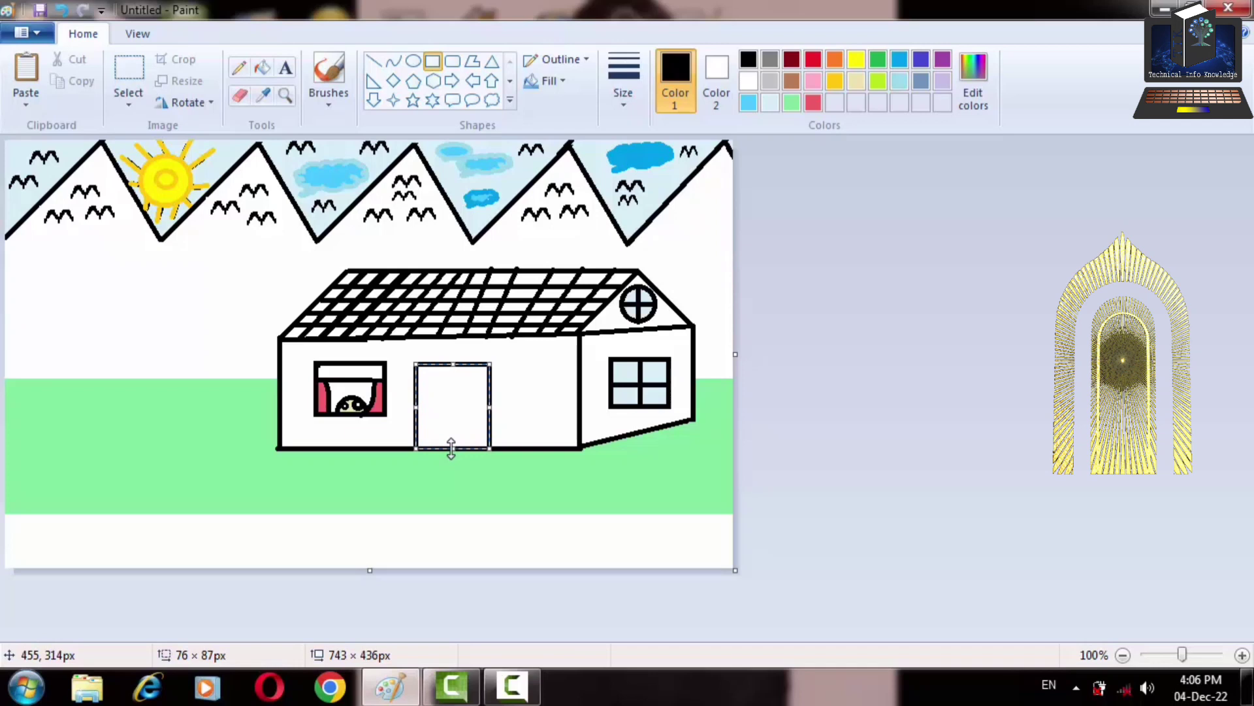
pyautogui.click(925, 347)
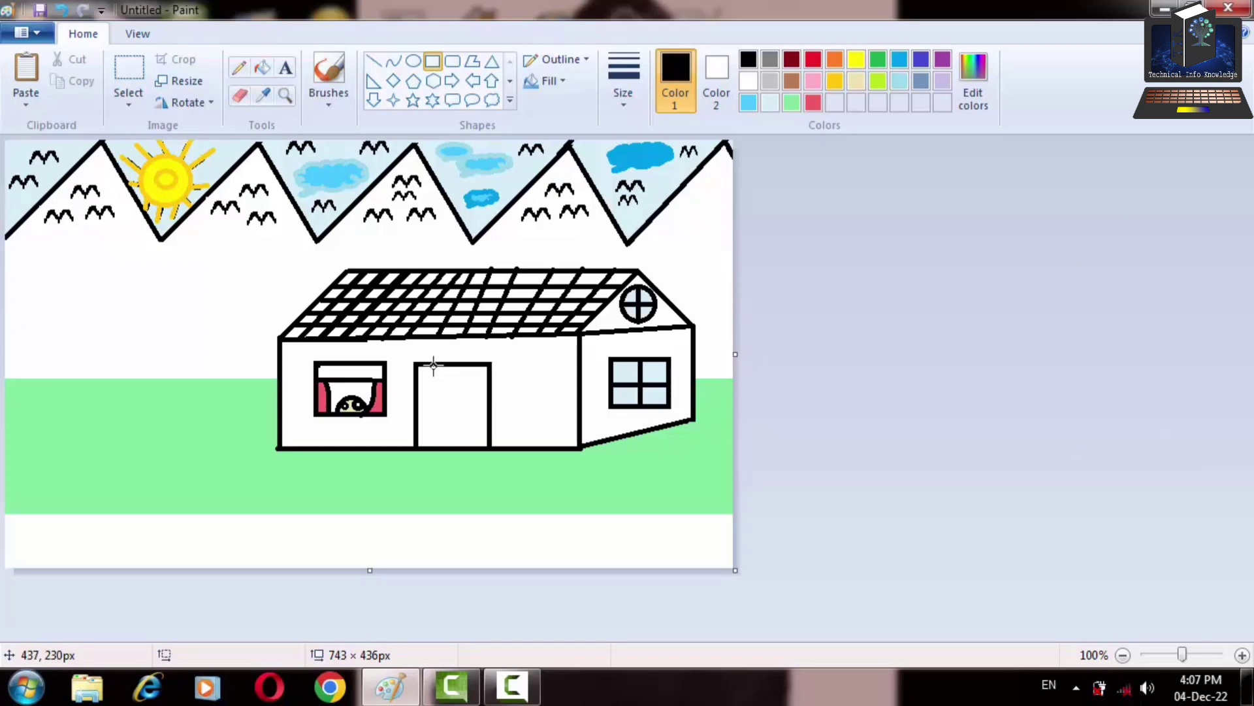
# Draw a narrow black upright rectangle about 4 × 86 px inside the door, near its left edge
pyautogui.moveTo(434, 368); pyautogui.dragTo(437, 449)
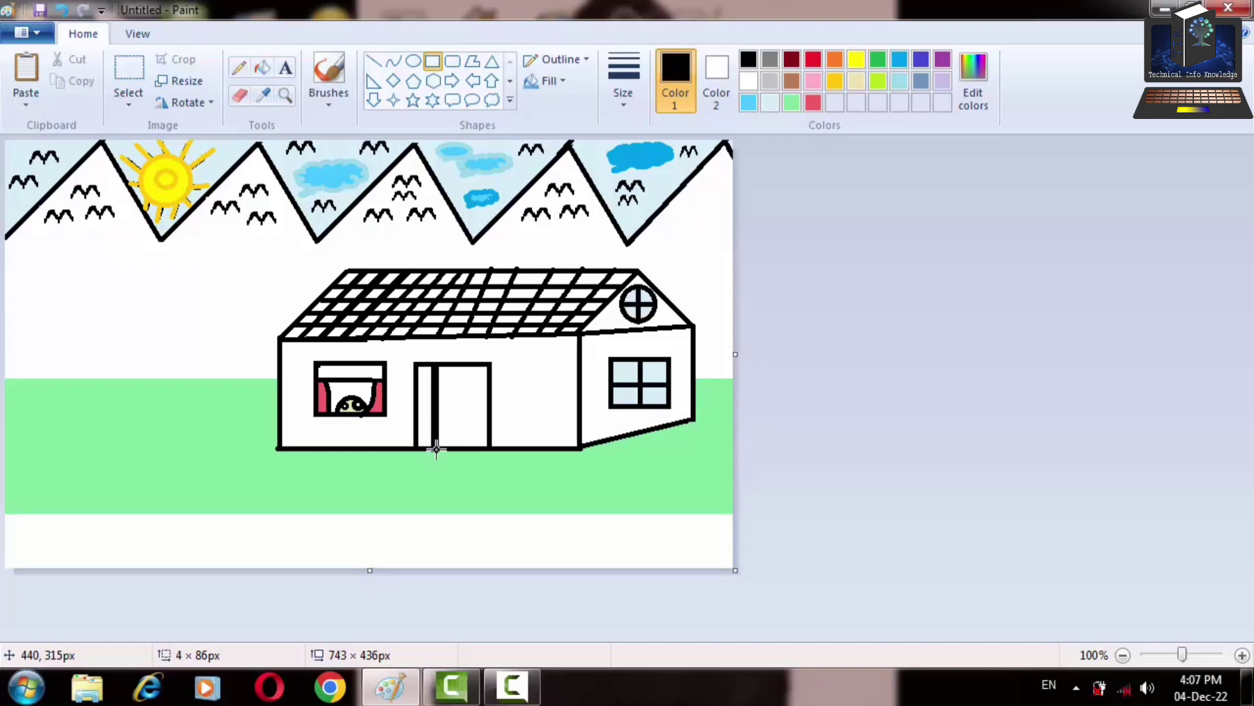
pyautogui.moveTo(436, 448); pyautogui.dragTo(437, 448)
pyautogui.click(935, 398)
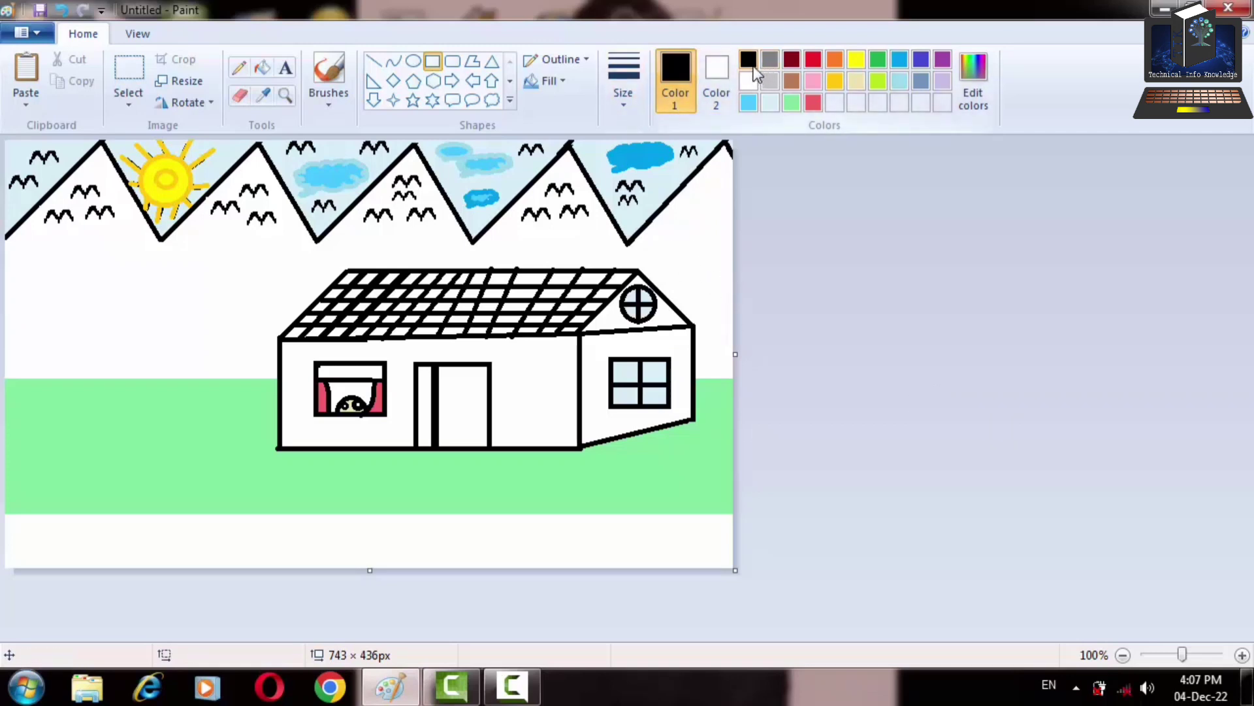
# Mix a light gray foreground color with Red, Green and Blue at 200 and fill the strip below the grass with it
pyautogui.click(987, 84)
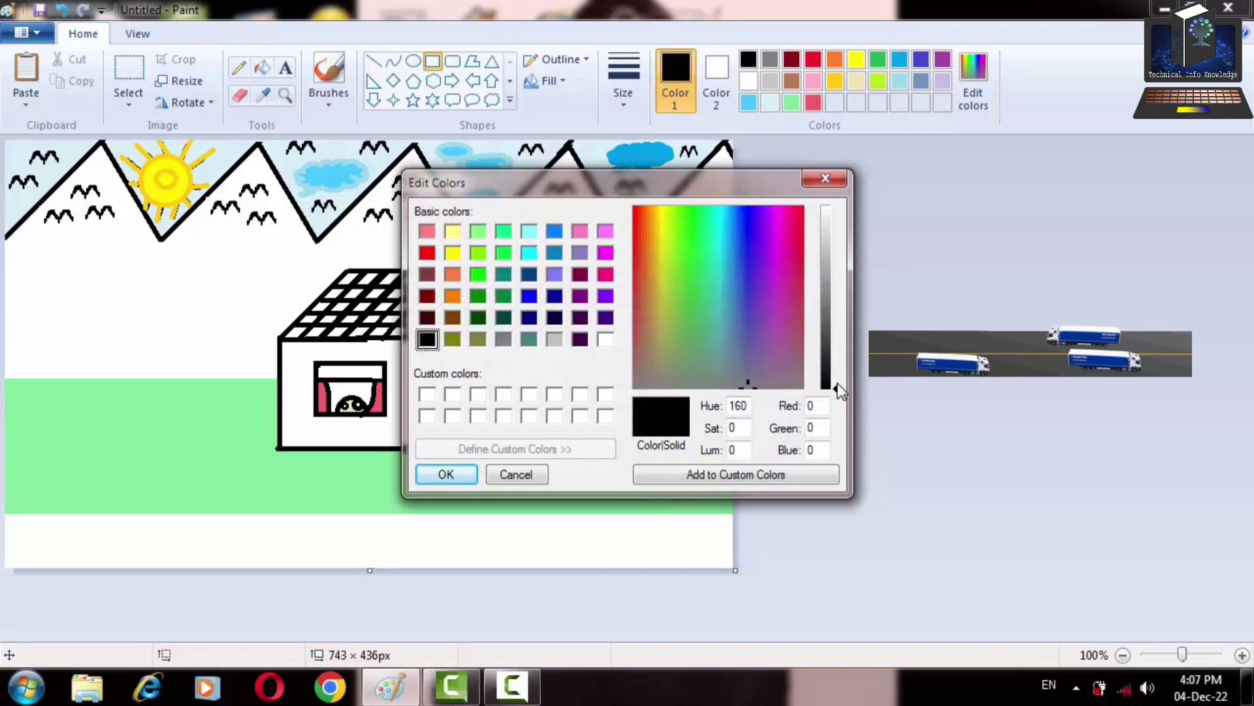
pyautogui.moveTo(836, 387); pyautogui.dragTo(838, 245)
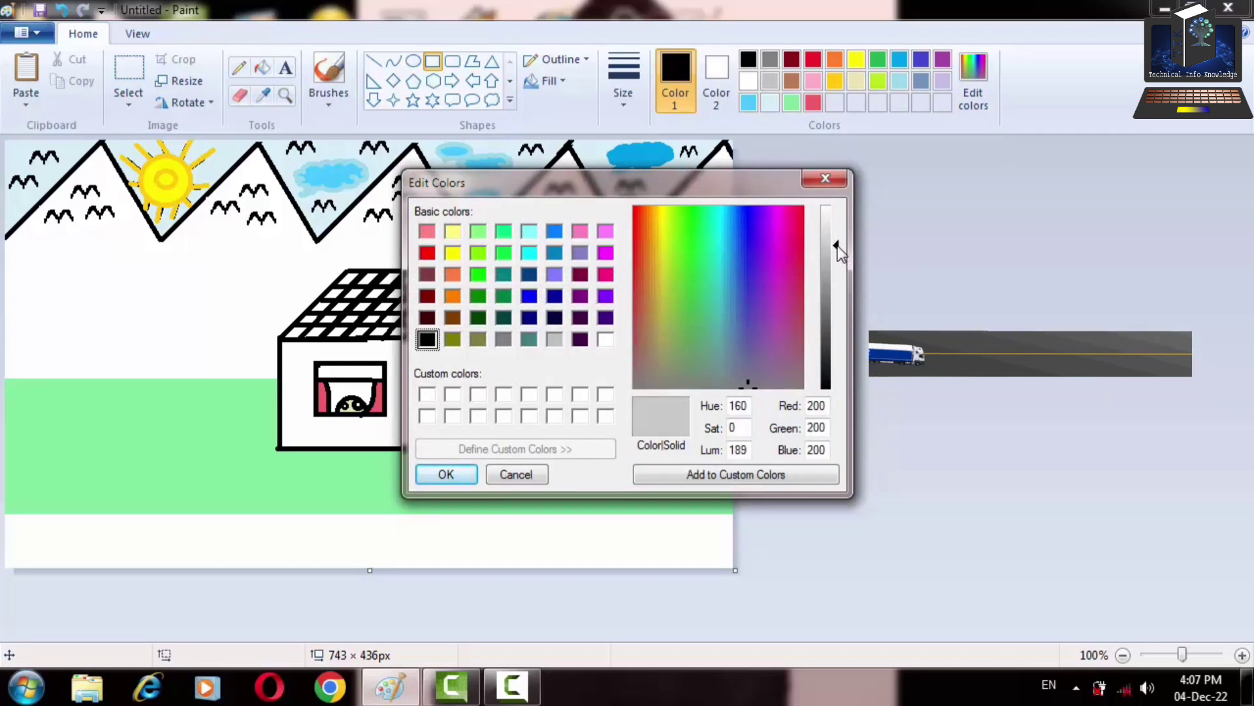
pyautogui.click(460, 477)
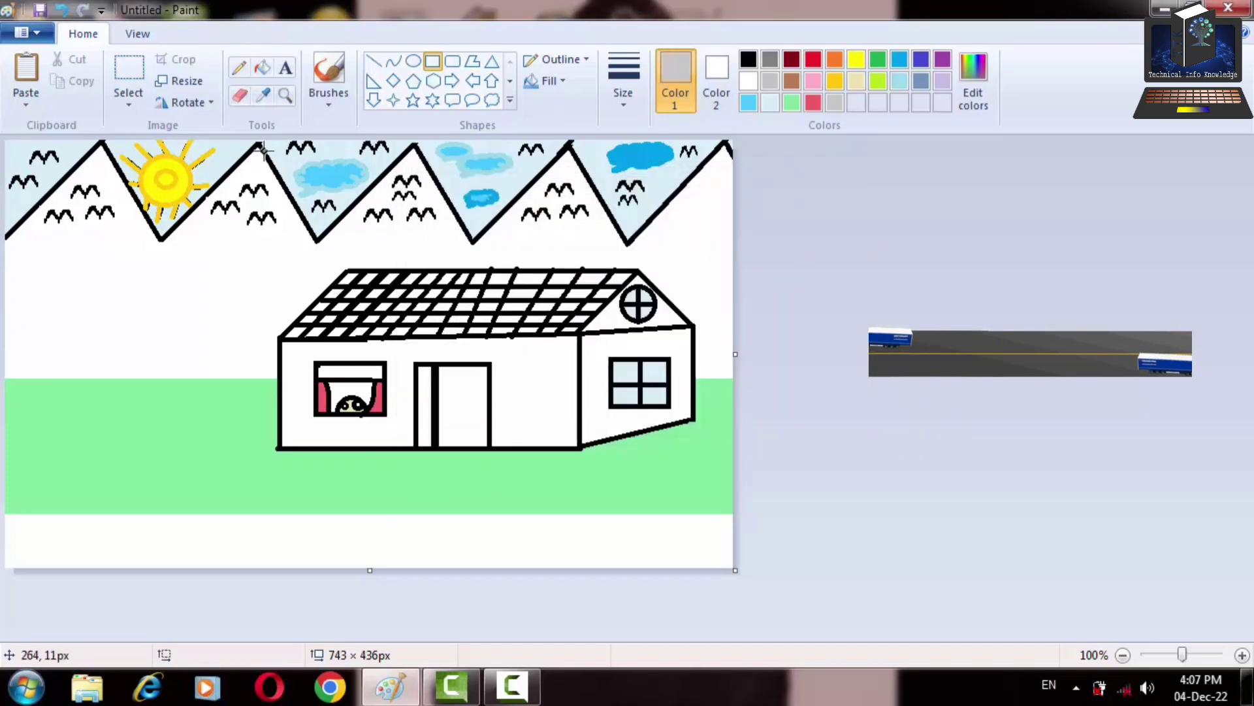
pyautogui.click(262, 68)
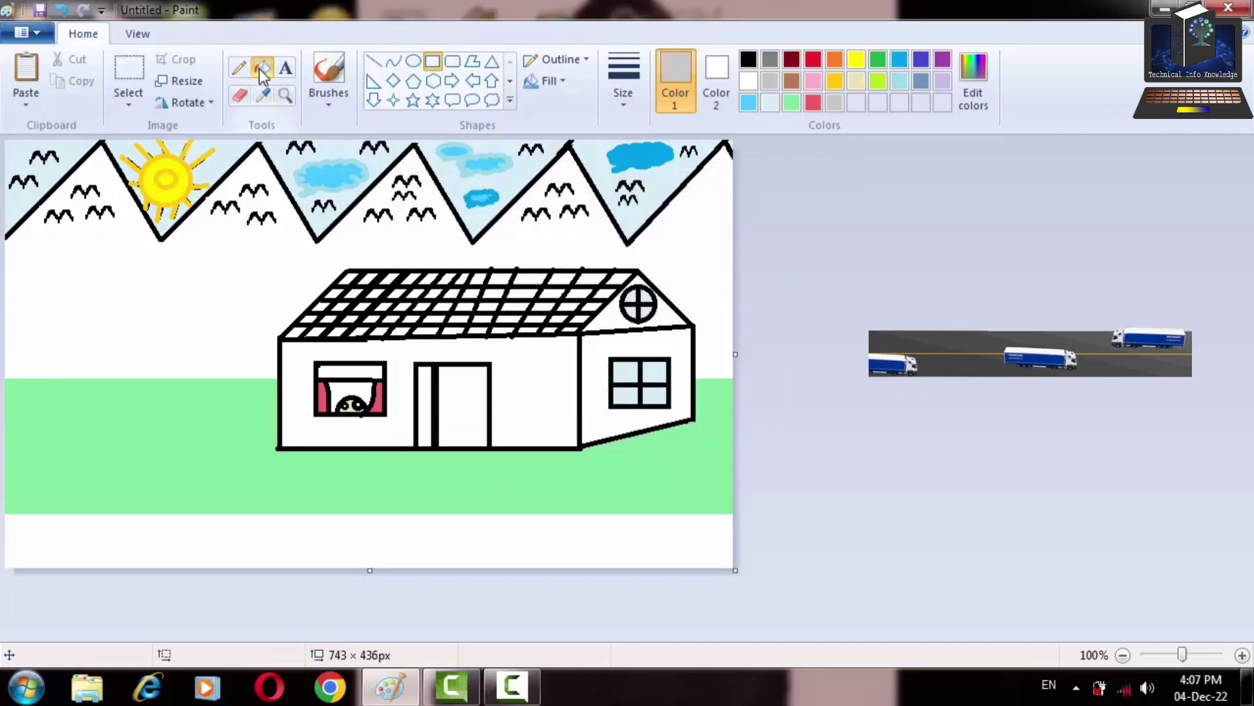
pyautogui.click(280, 526)
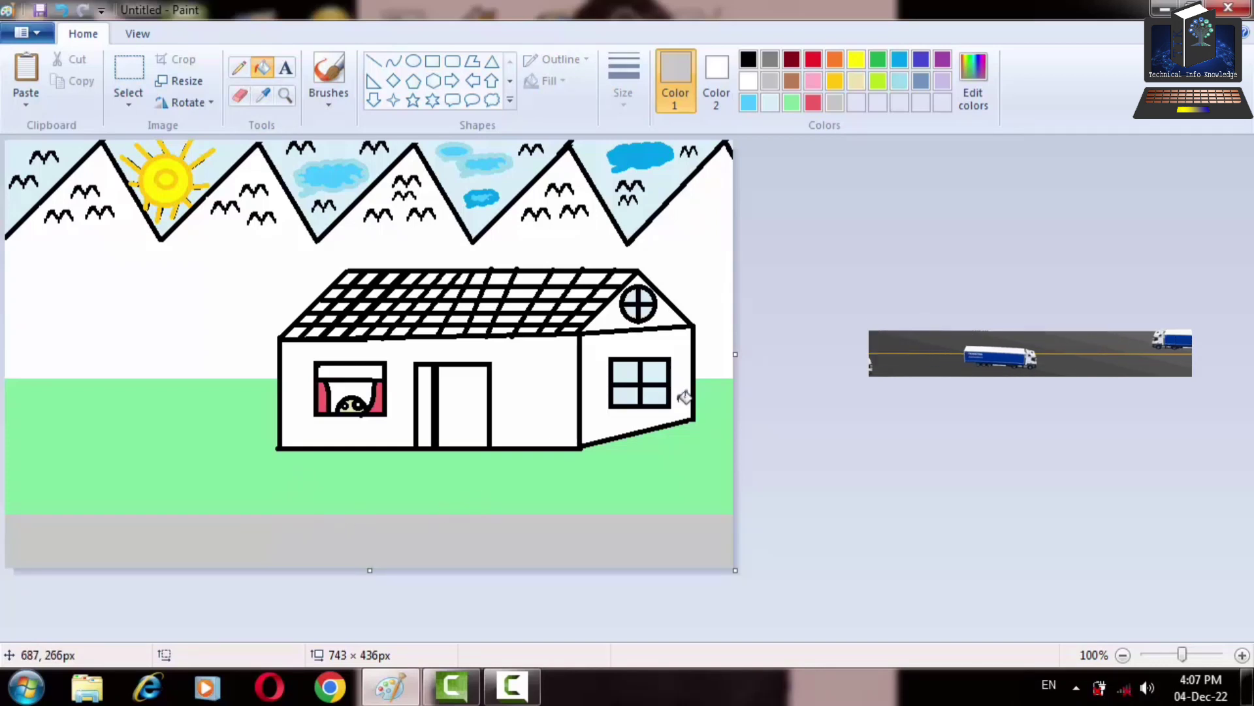
# Draw a horizontal white line about 690 px long along the middle of the gray road
pyautogui.click(749, 83)
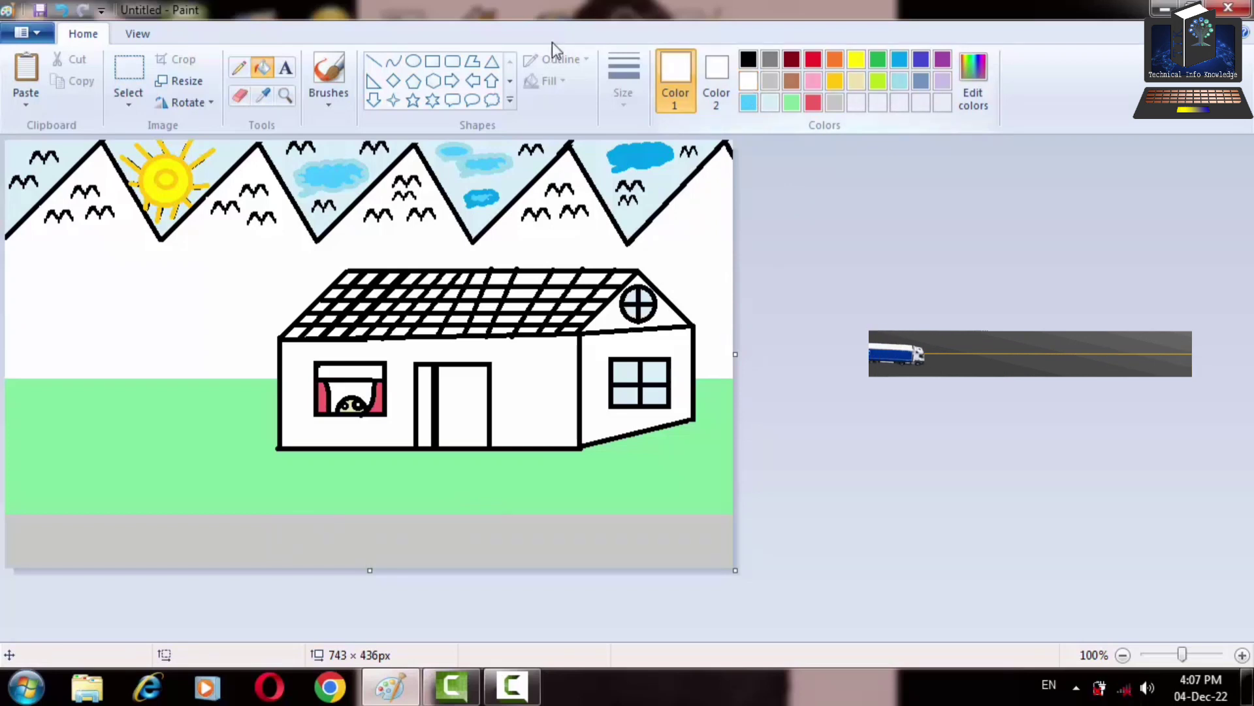
pyautogui.click(374, 61)
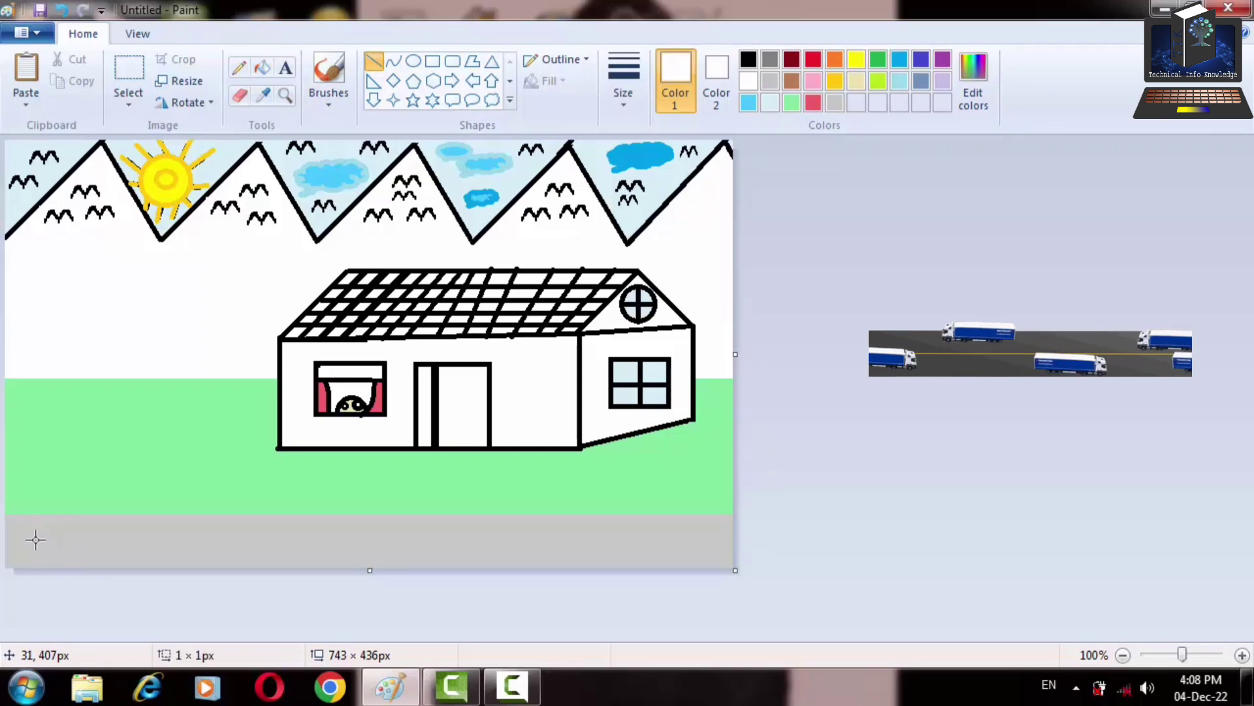
pyautogui.moveTo(36, 540)
pyautogui.mouseDown()
pyautogui.moveTo(423, 582)
pyautogui.moveTo(699, 580)
pyautogui.mouseUp()
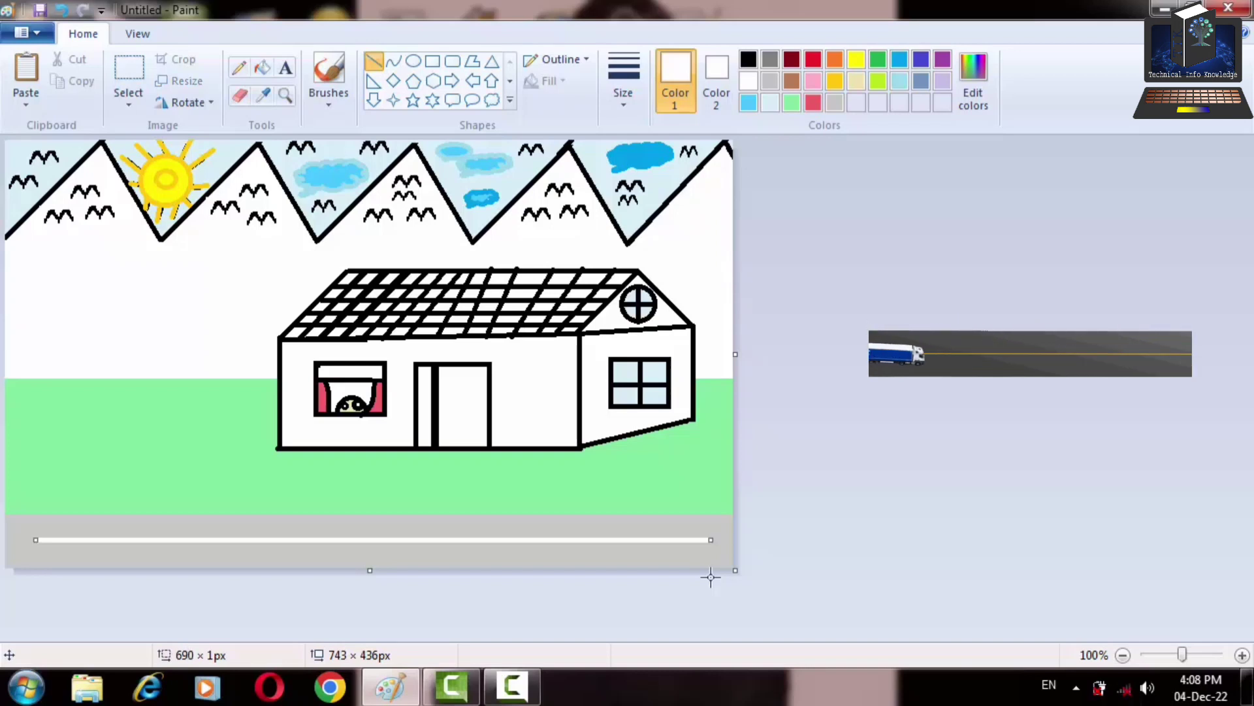
pyautogui.click(953, 459)
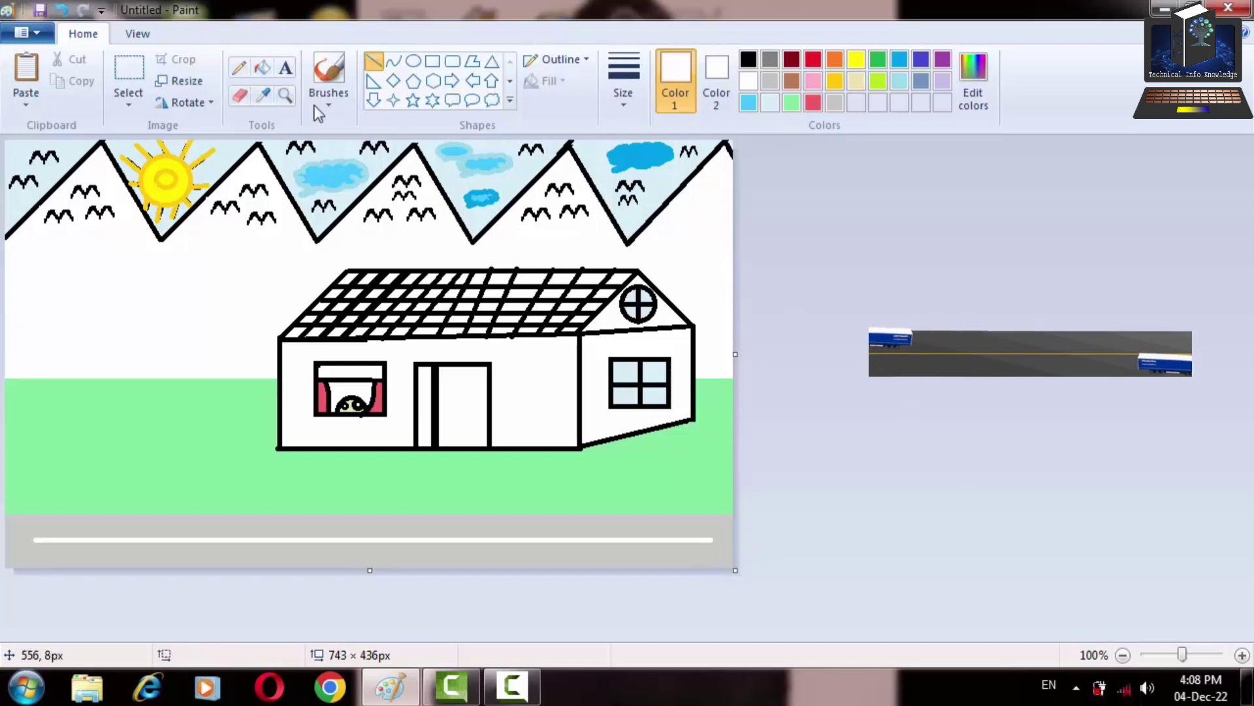
# Set the background color to light gray and erase evenly spaced gaps in the white road line to make lane dashes
pyautogui.click(247, 92)
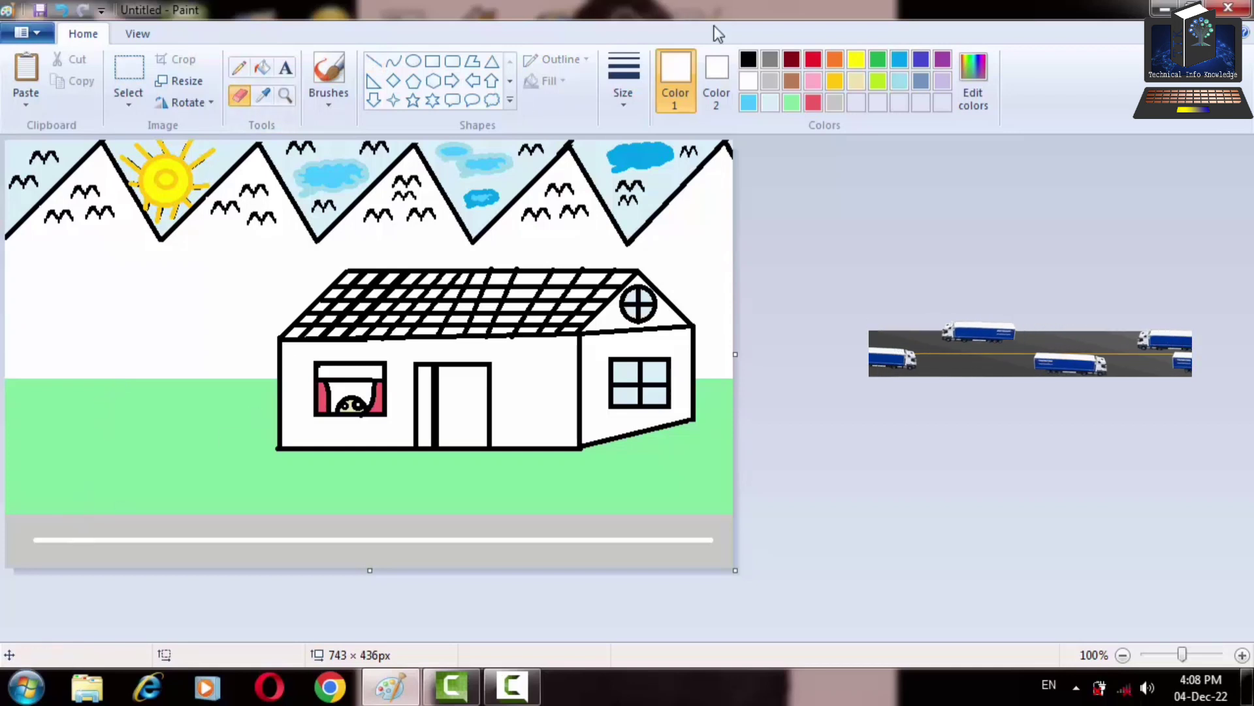
pyautogui.click(765, 83)
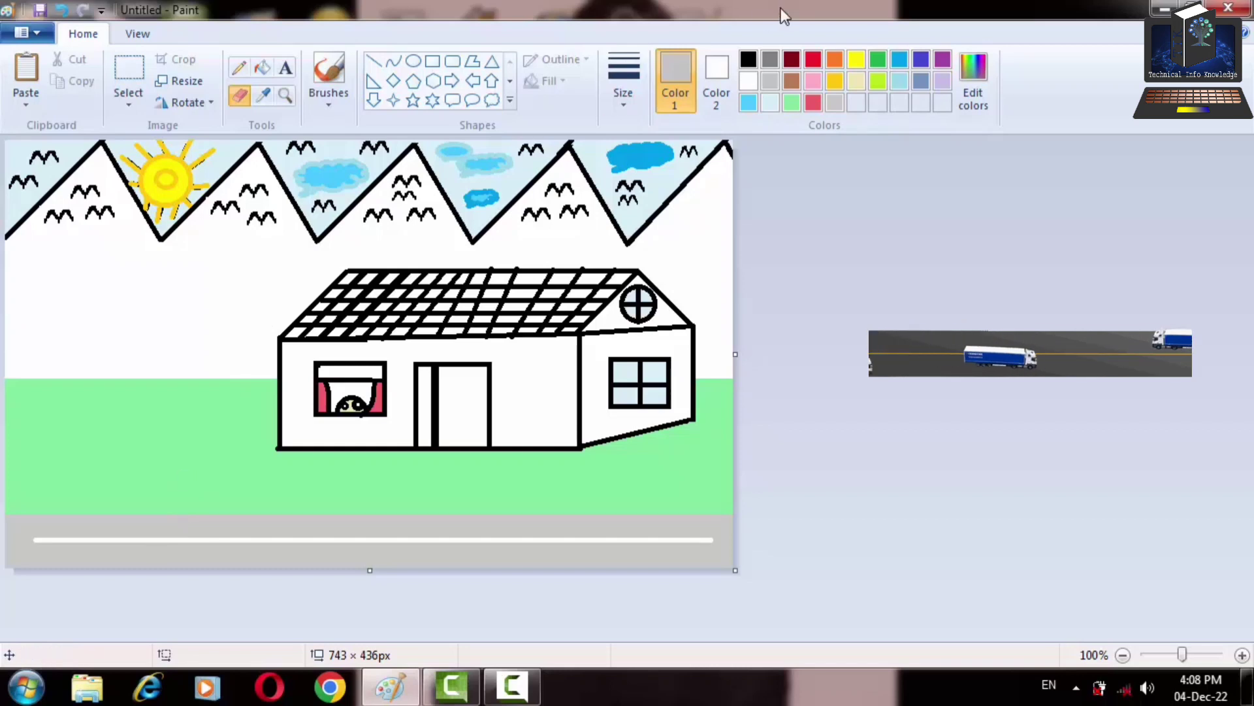
pyautogui.click(715, 77)
pyautogui.click(777, 81)
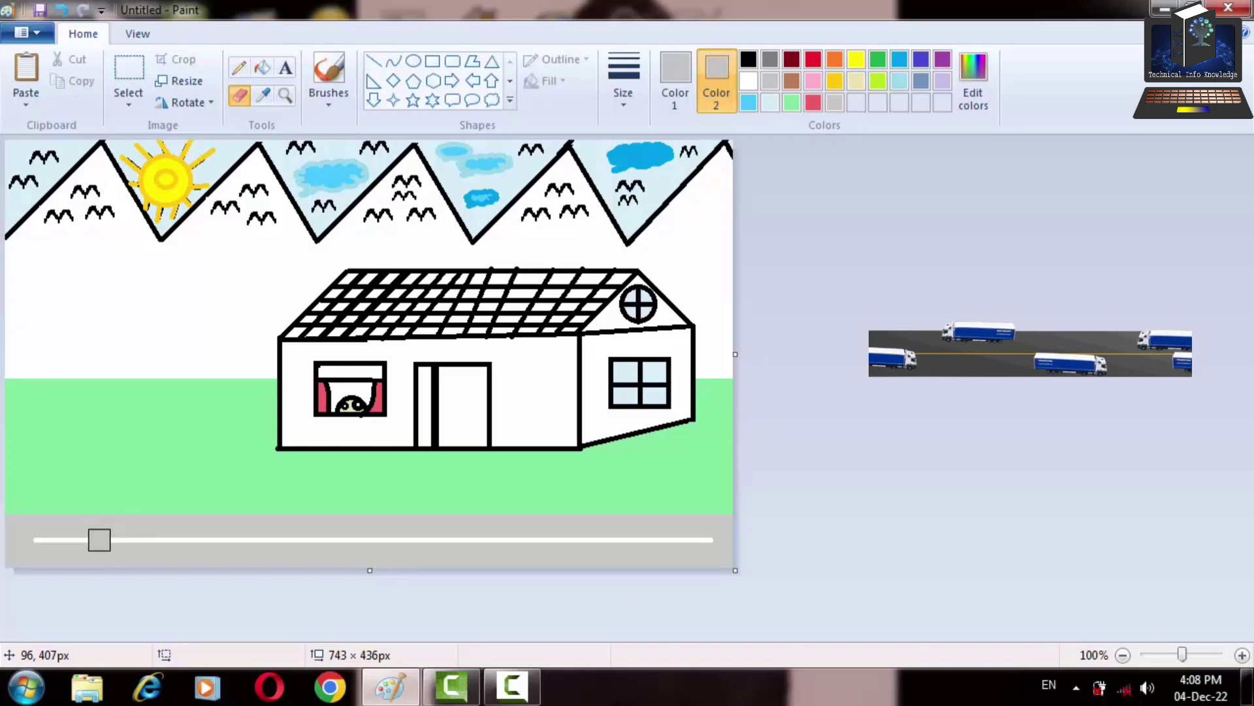
pyautogui.click(99, 539)
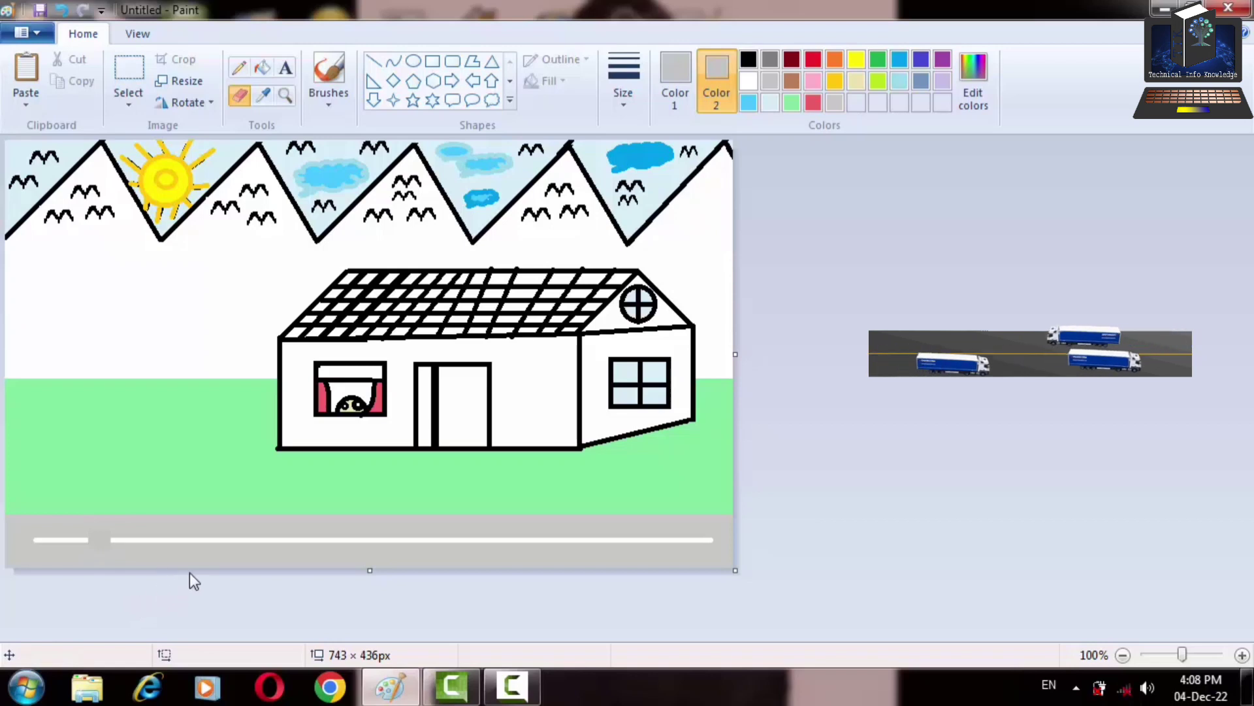
pyautogui.click(62, 541)
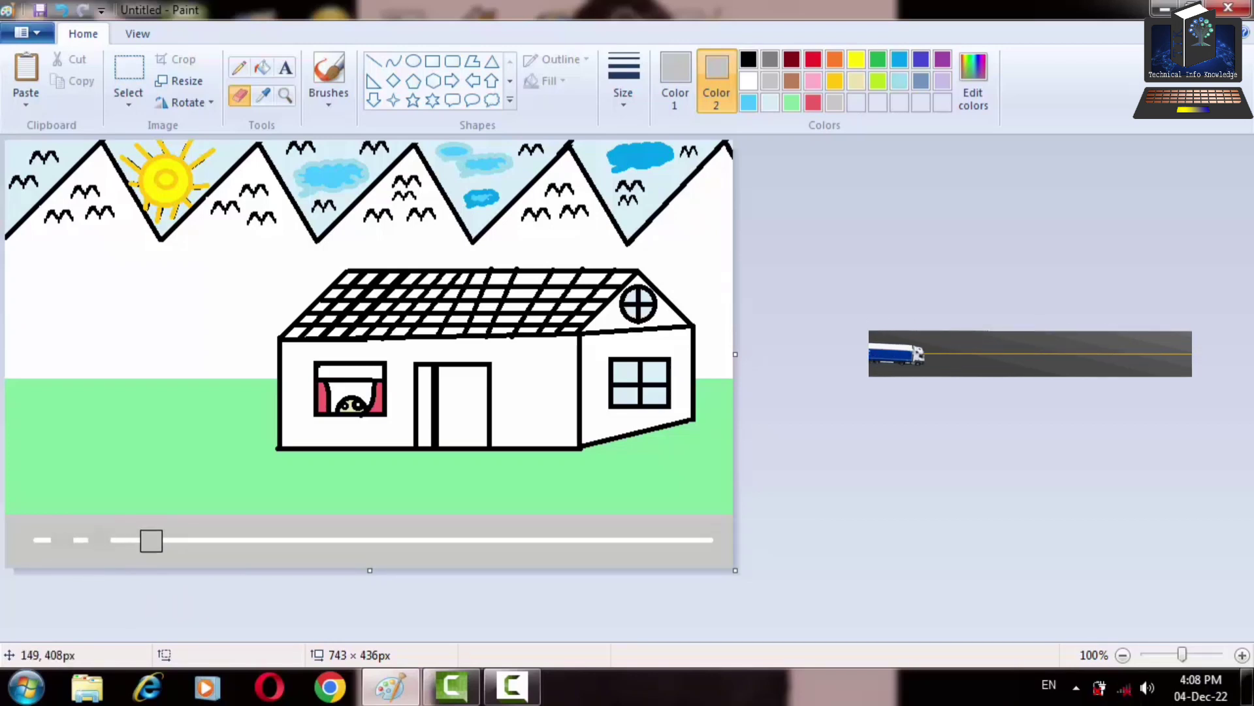
pyautogui.click(143, 541)
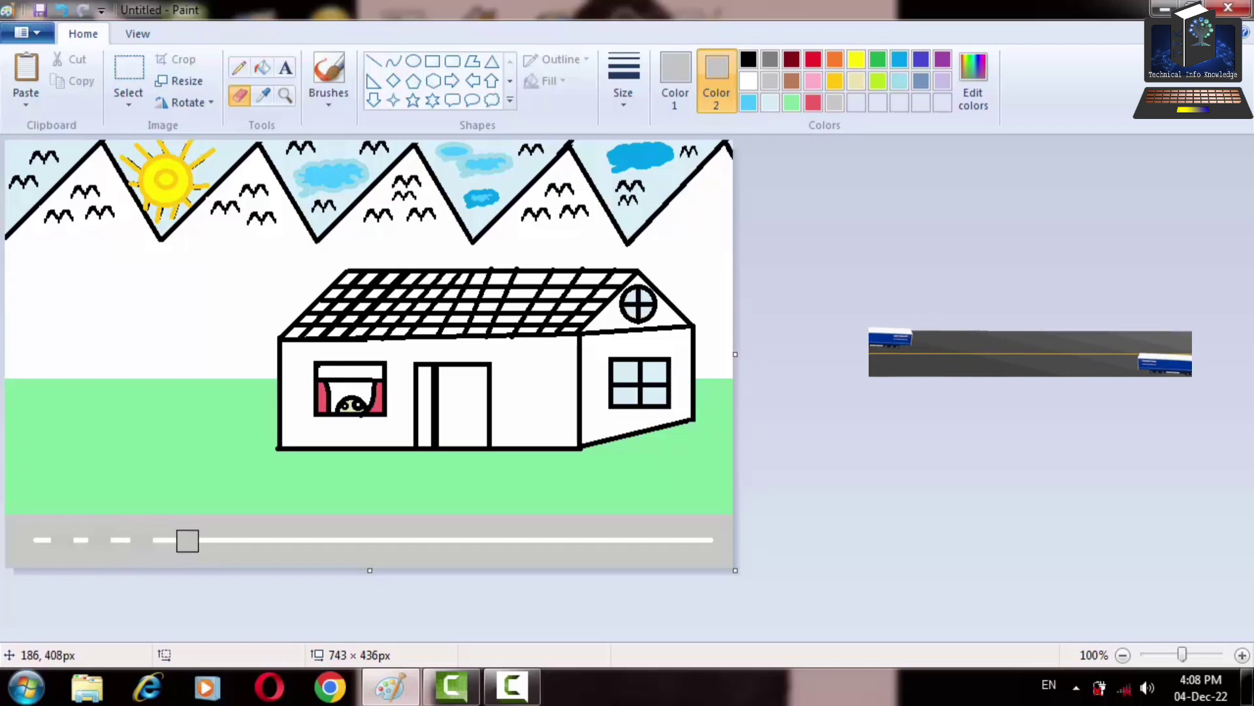
pyautogui.click(187, 541)
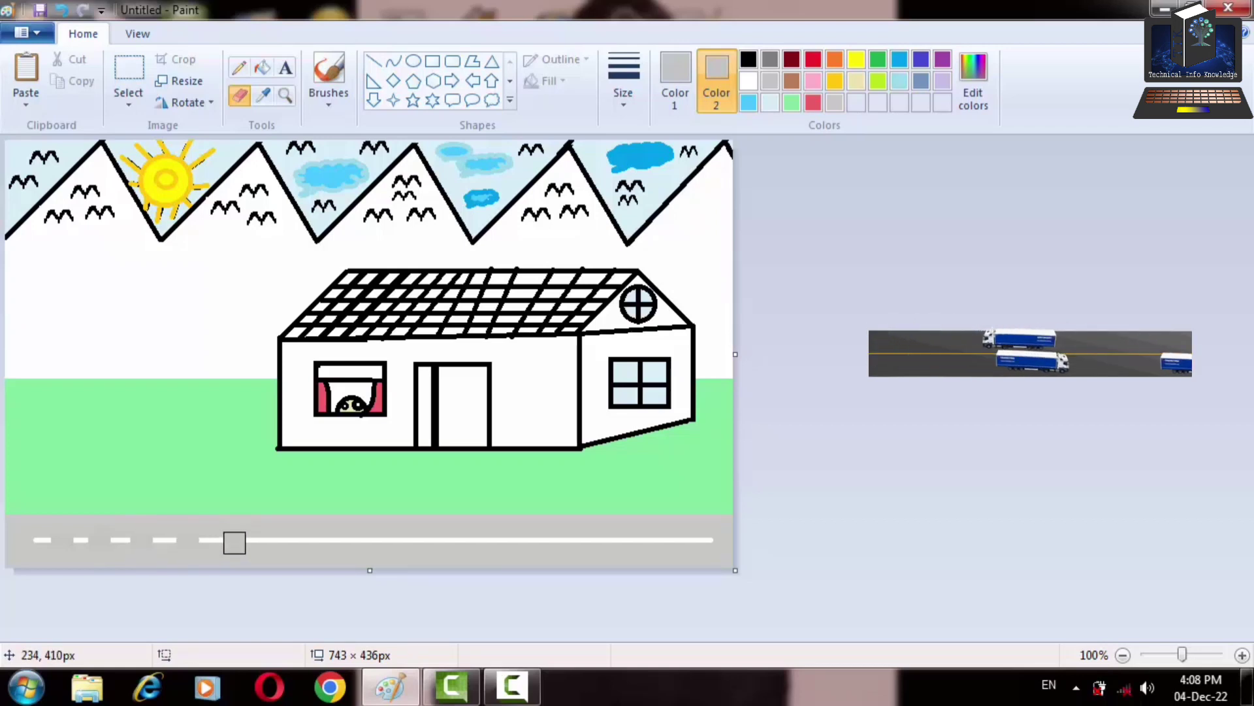
pyautogui.moveTo(282, 539); pyautogui.dragTo(308, 539)
pyautogui.click(329, 539)
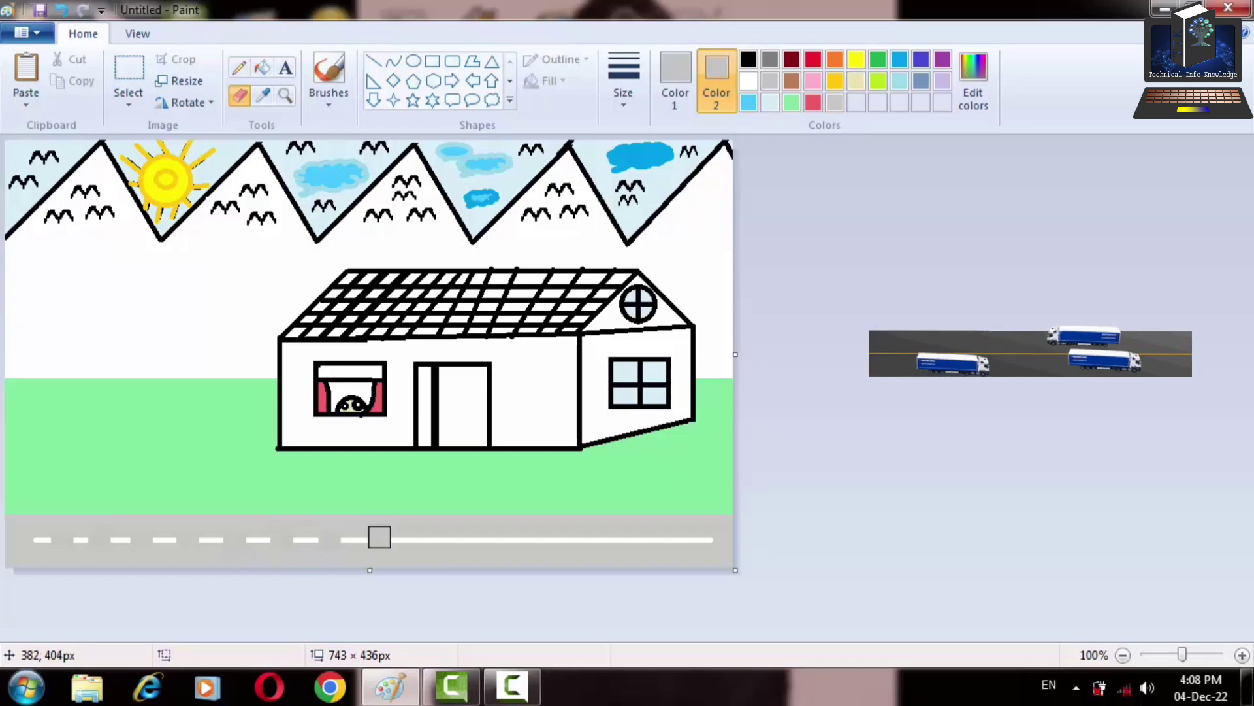
pyautogui.click(384, 539)
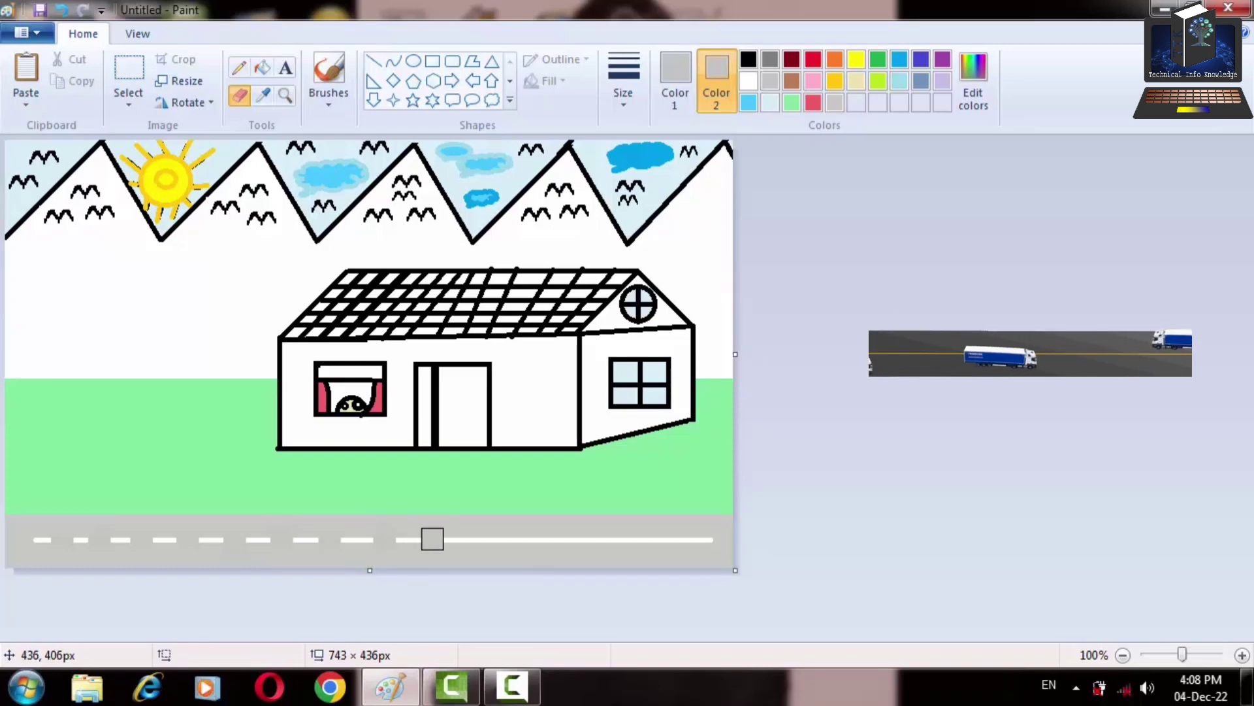
pyautogui.click(434, 540)
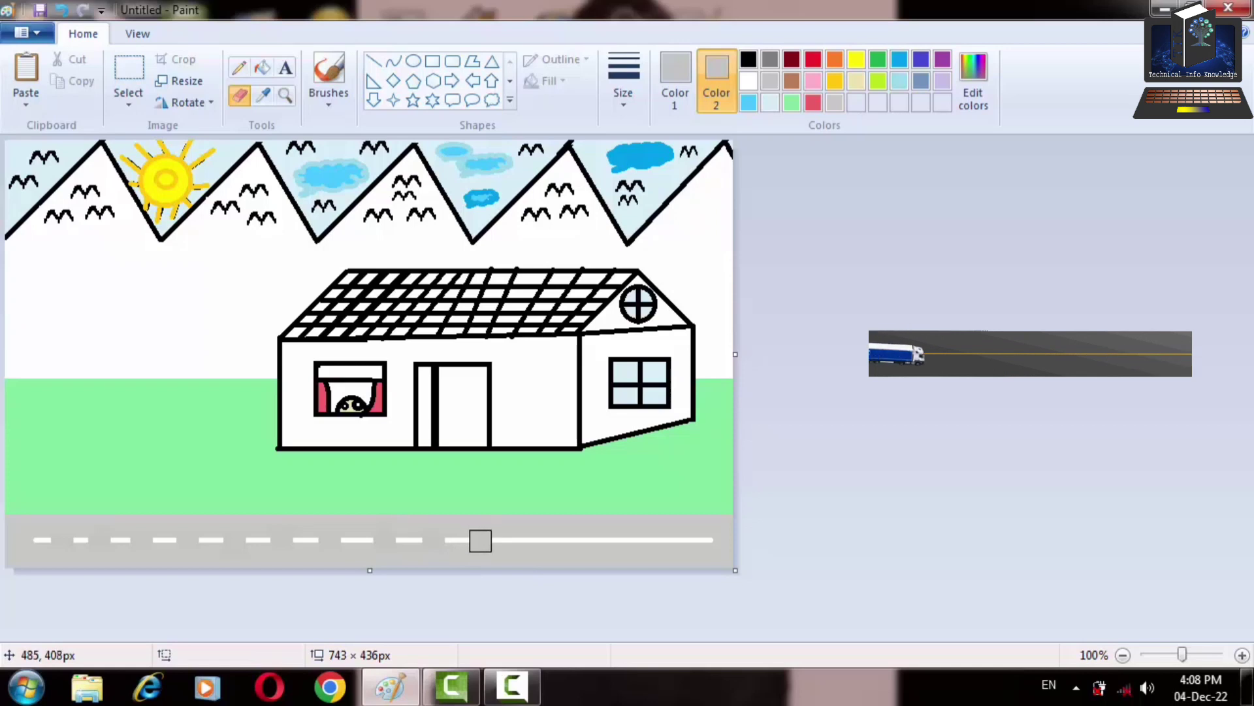
pyautogui.click(519, 541)
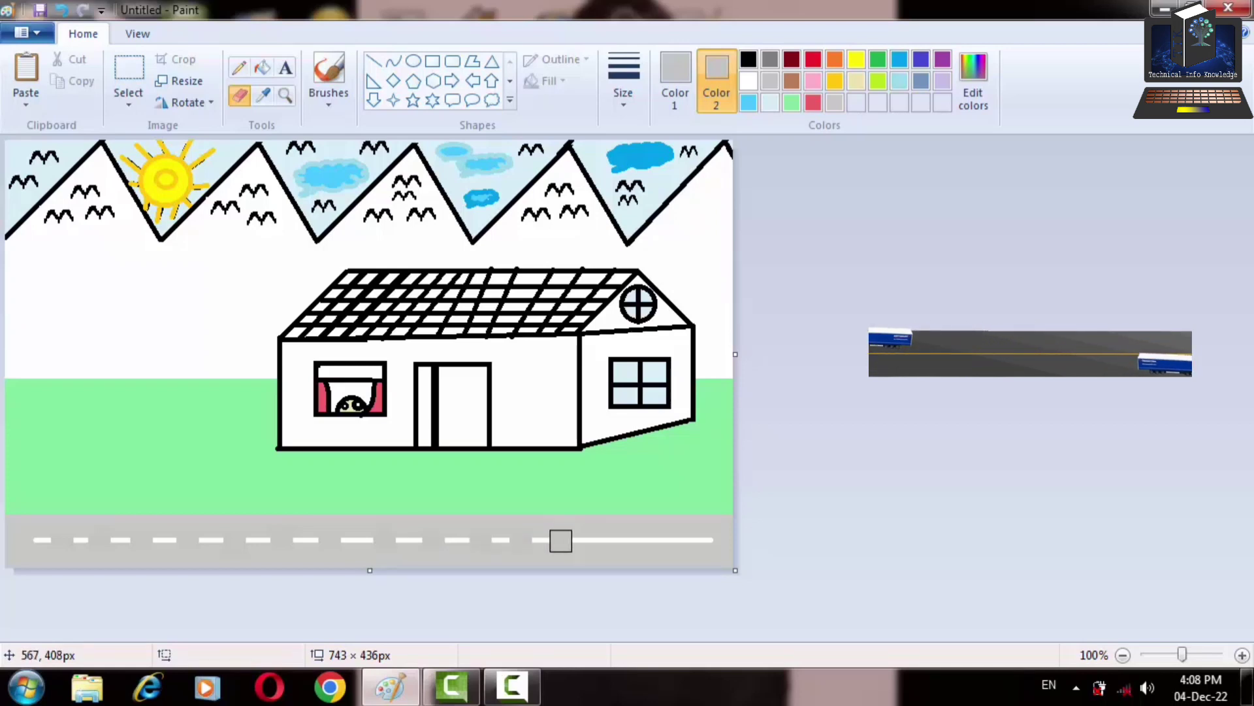
pyautogui.click(569, 540)
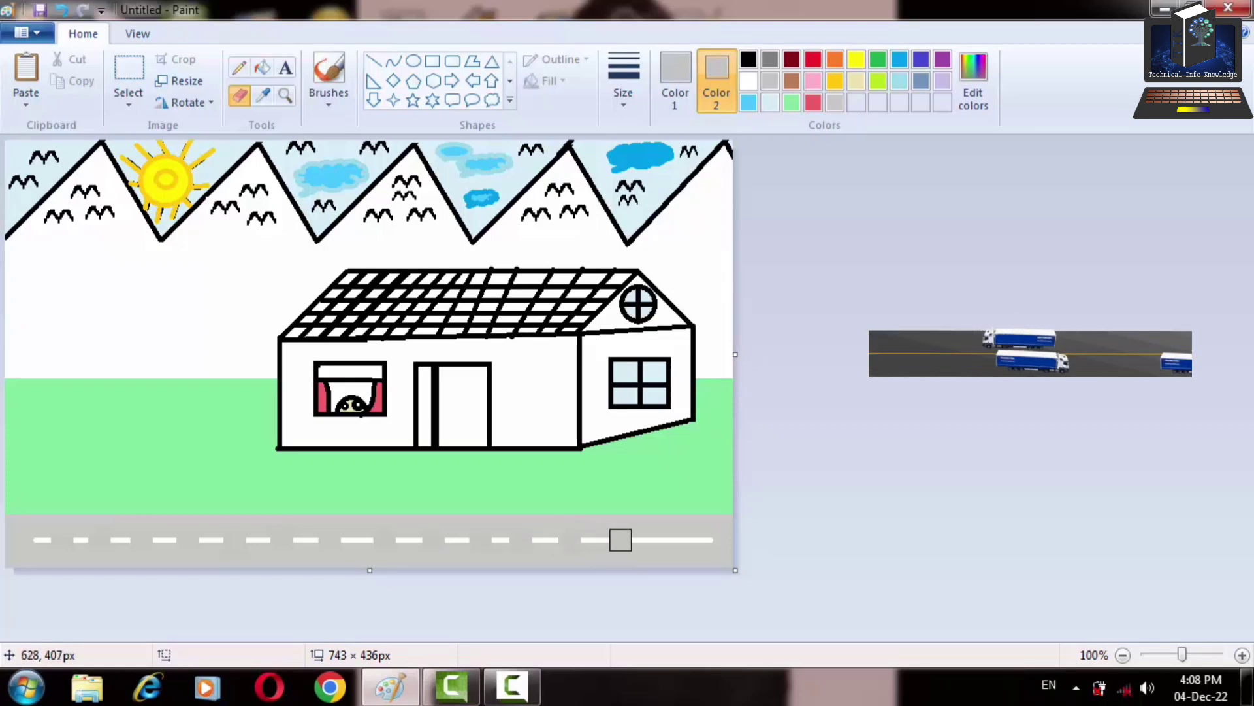
pyautogui.click(621, 539)
pyautogui.click(672, 540)
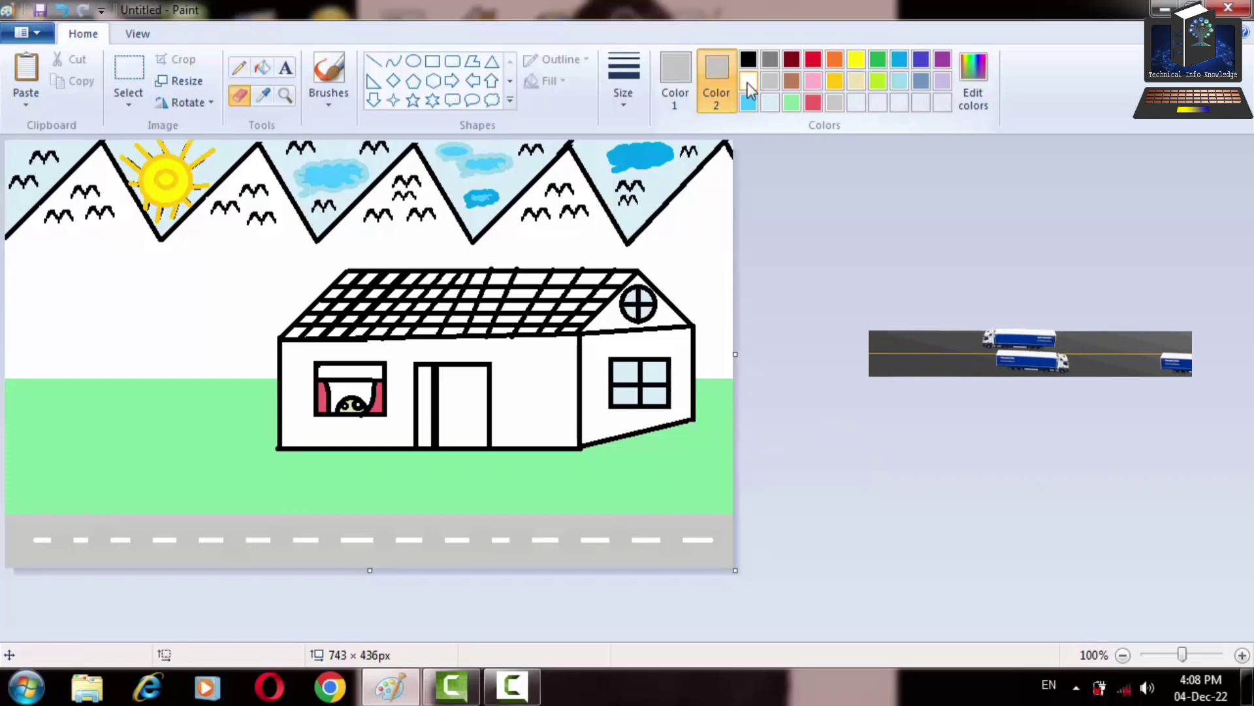
# Mix a light brown foreground color with Red 206, Green 162, Blue 138 and fill the window's upper band and the door's narrow strip
pyautogui.click(689, 75)
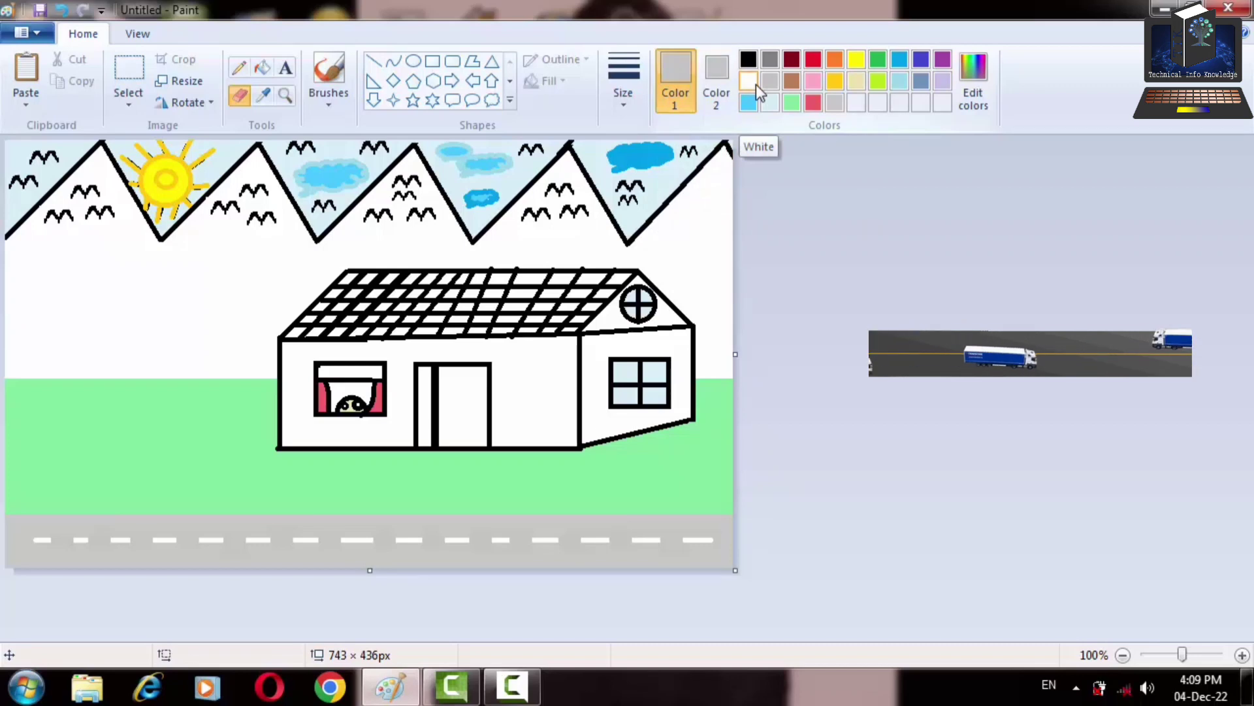
pyautogui.click(264, 95)
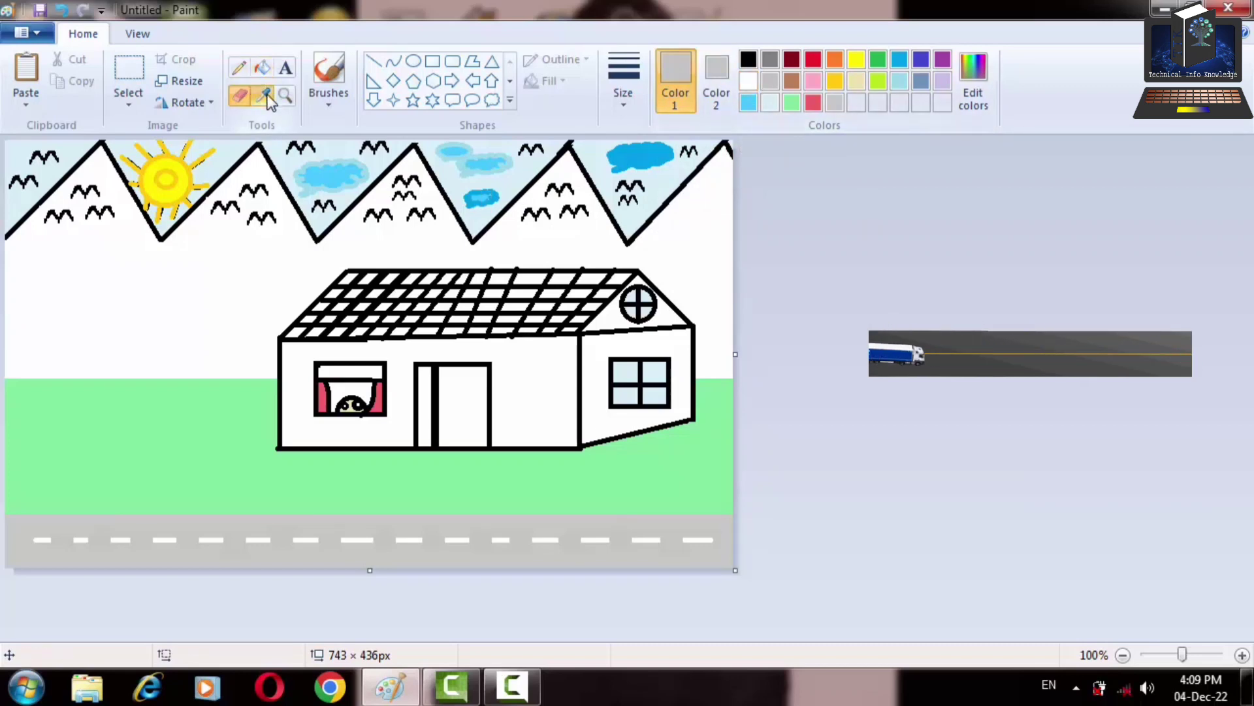
pyautogui.click(286, 539)
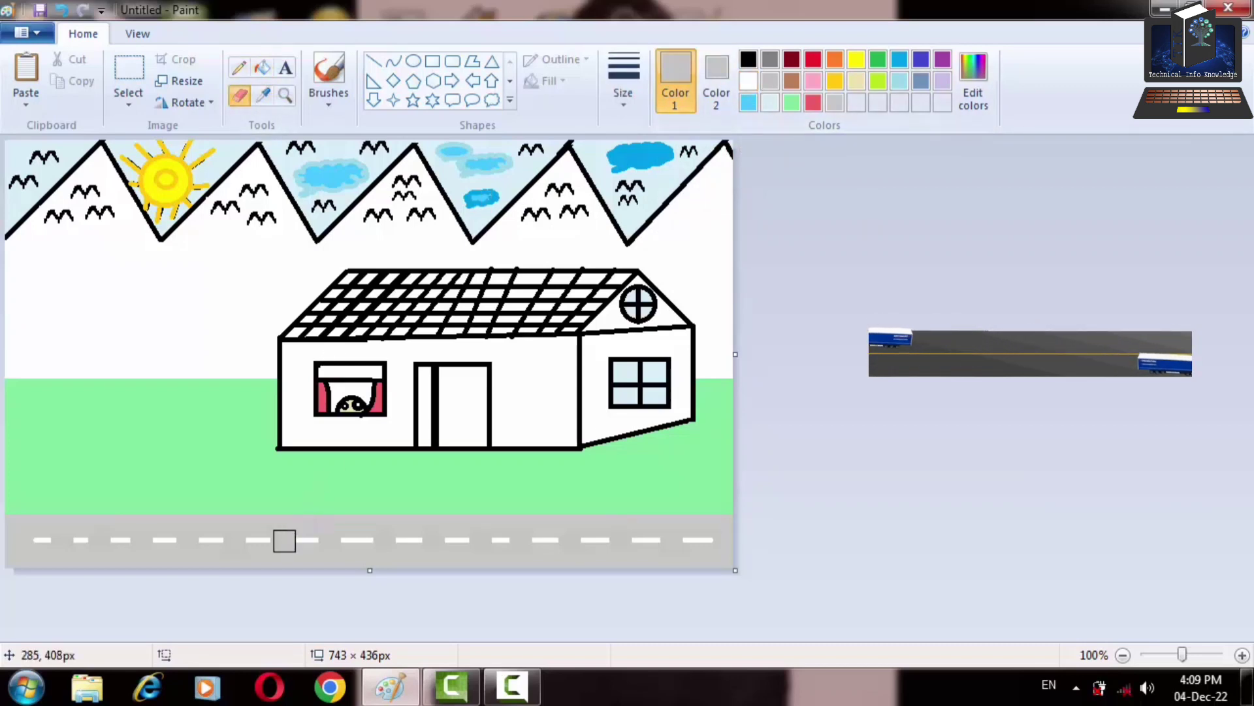
pyautogui.click(263, 69)
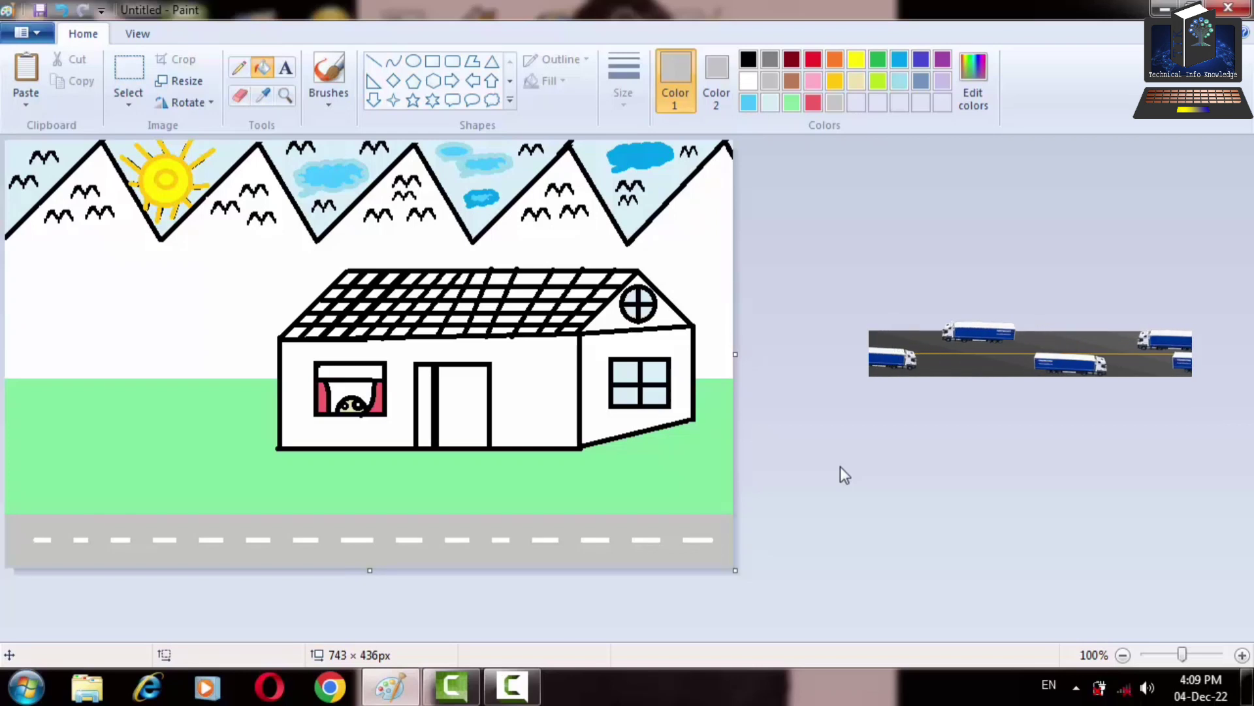
pyautogui.click(792, 82)
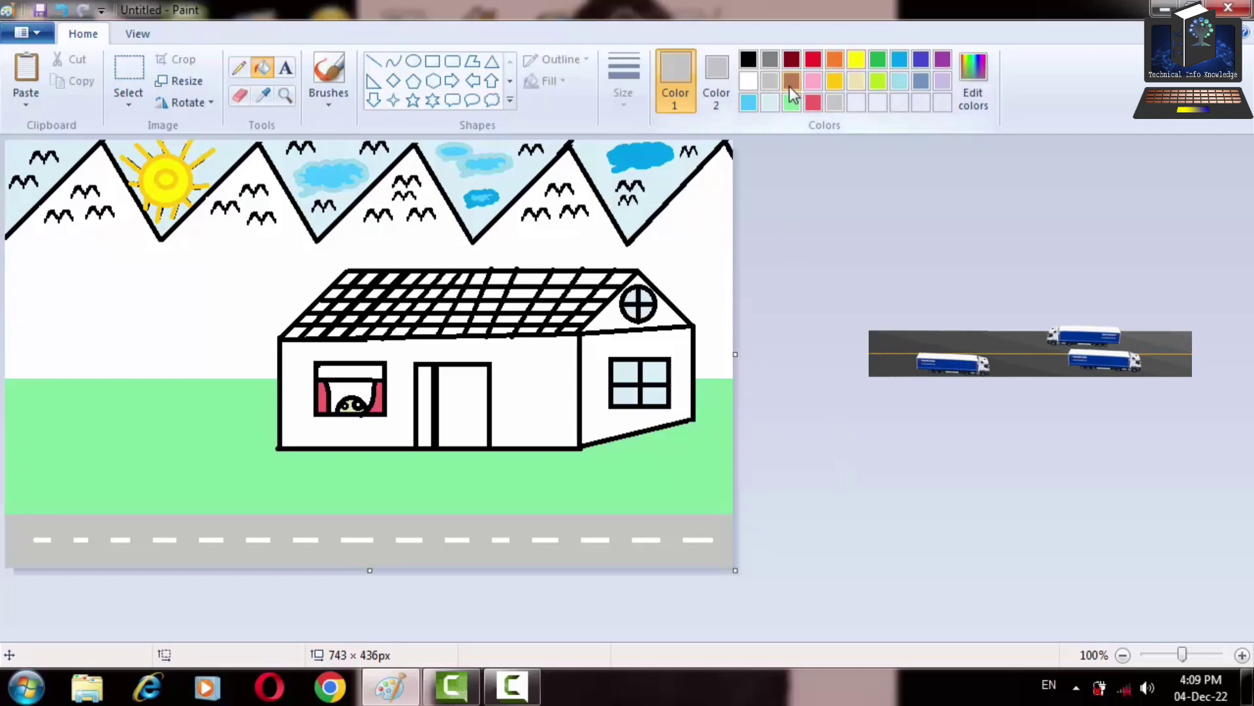
pyautogui.click(974, 88)
pyautogui.moveTo(842, 292); pyautogui.dragTo(840, 266)
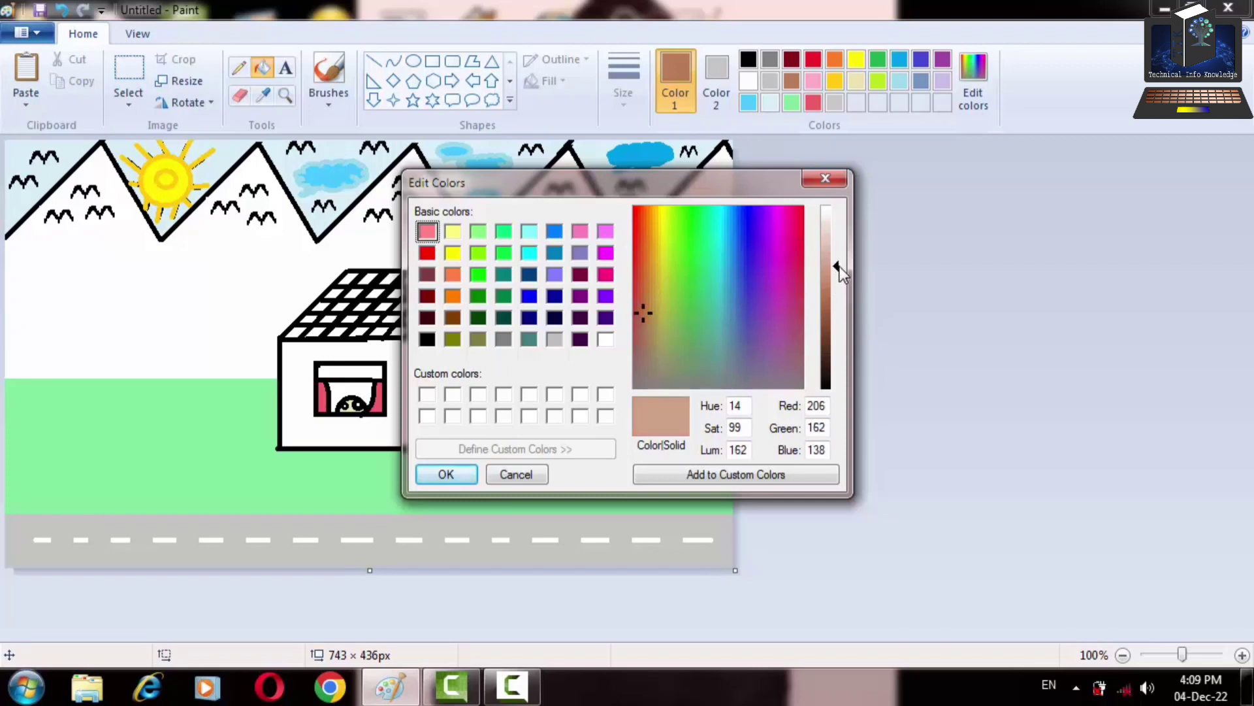
pyautogui.click(465, 475)
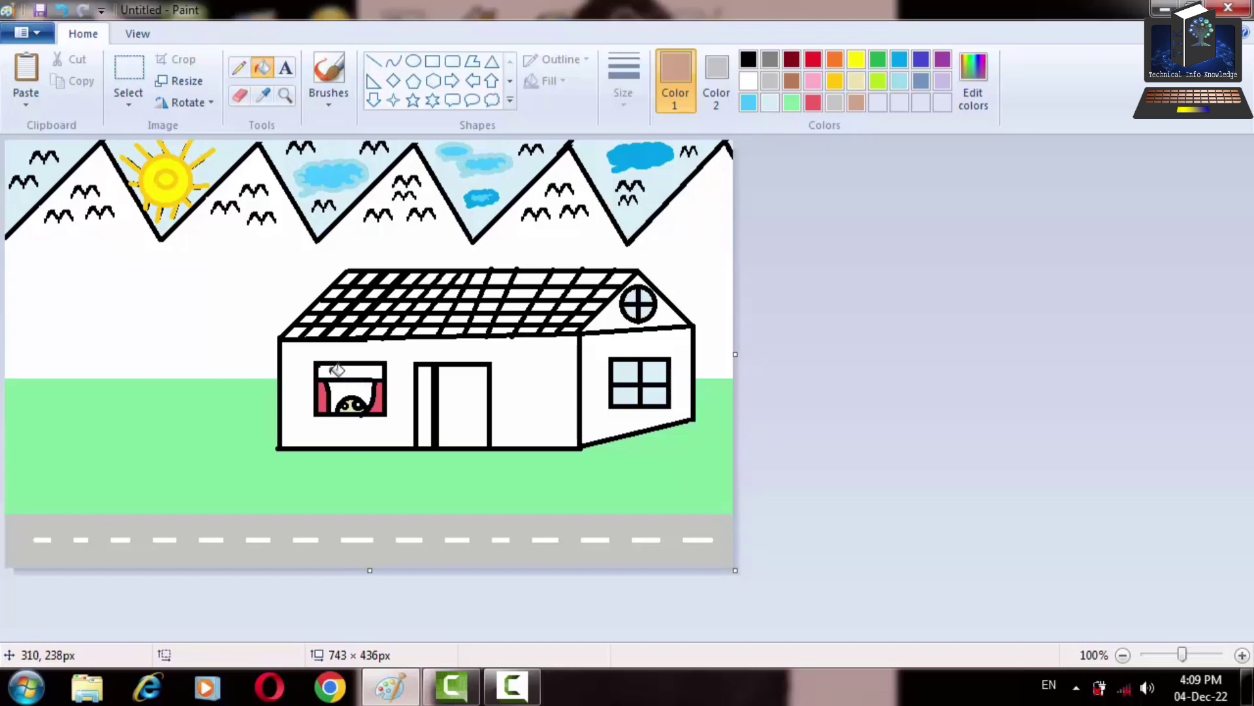
pyautogui.click(354, 366)
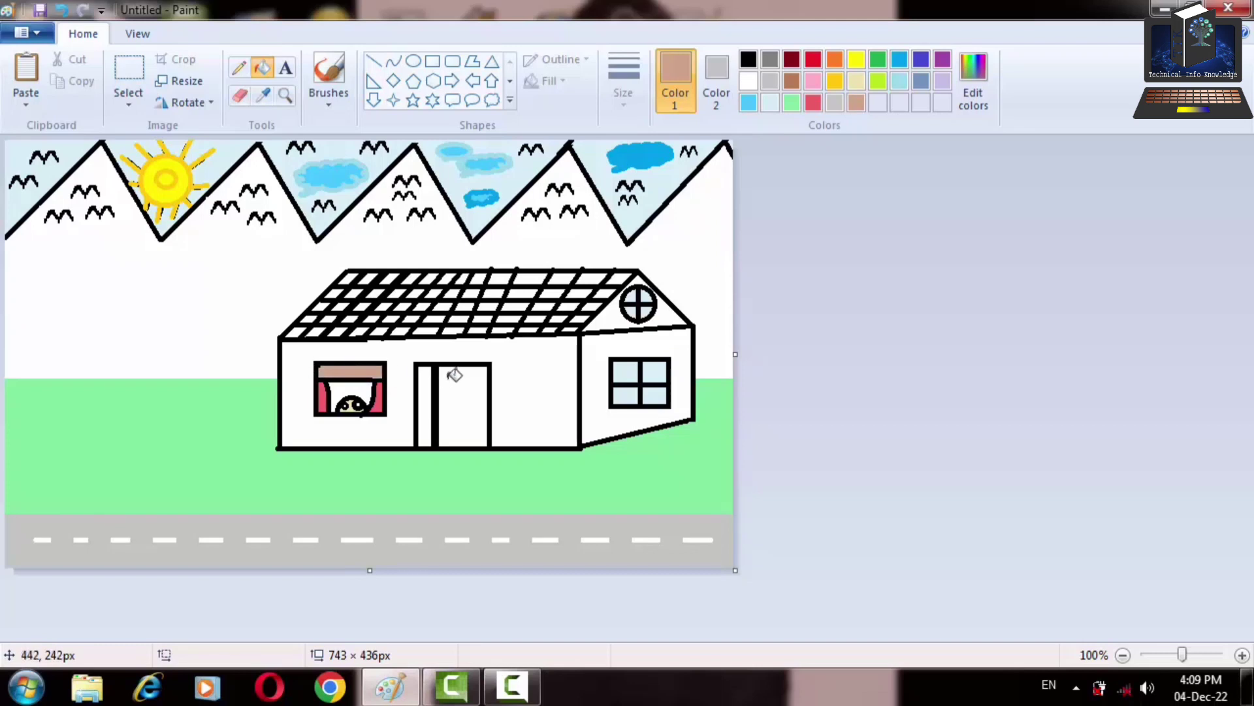
pyautogui.click(428, 388)
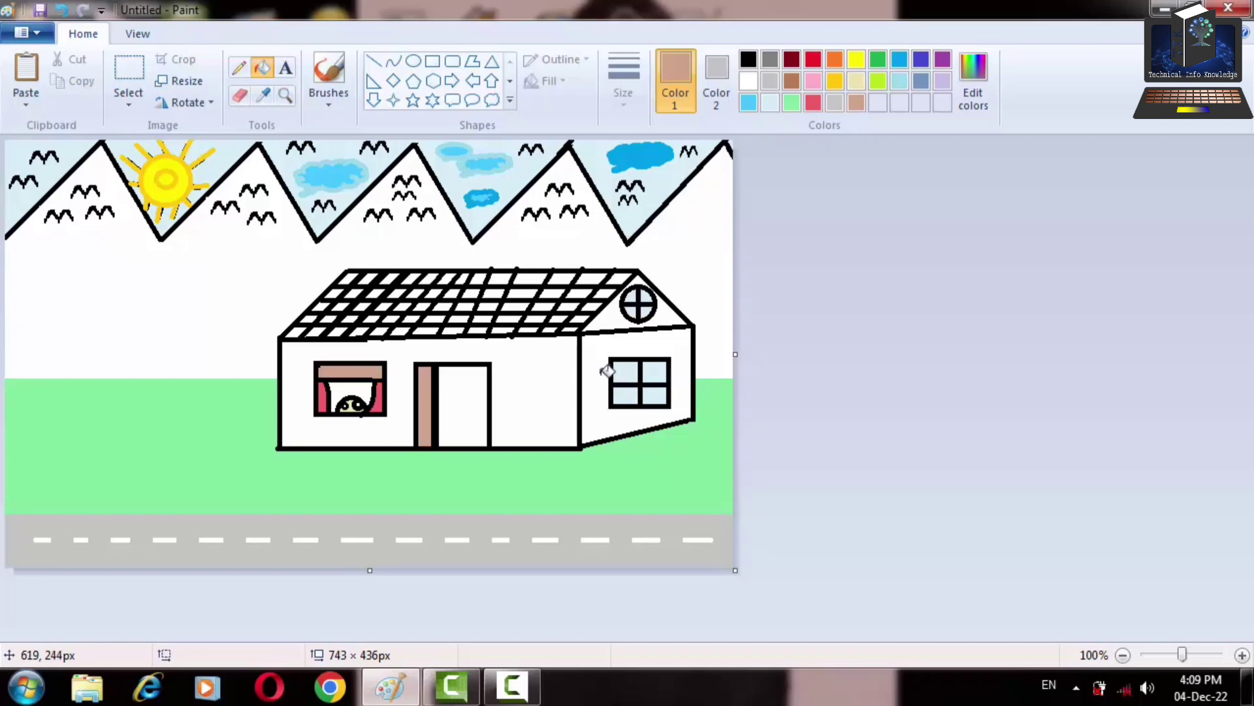
# Mix a dark red foreground color with Red 191, Green 15, Blue 23 and fill the tiles at the roof's lower left corner
pyautogui.click(814, 59)
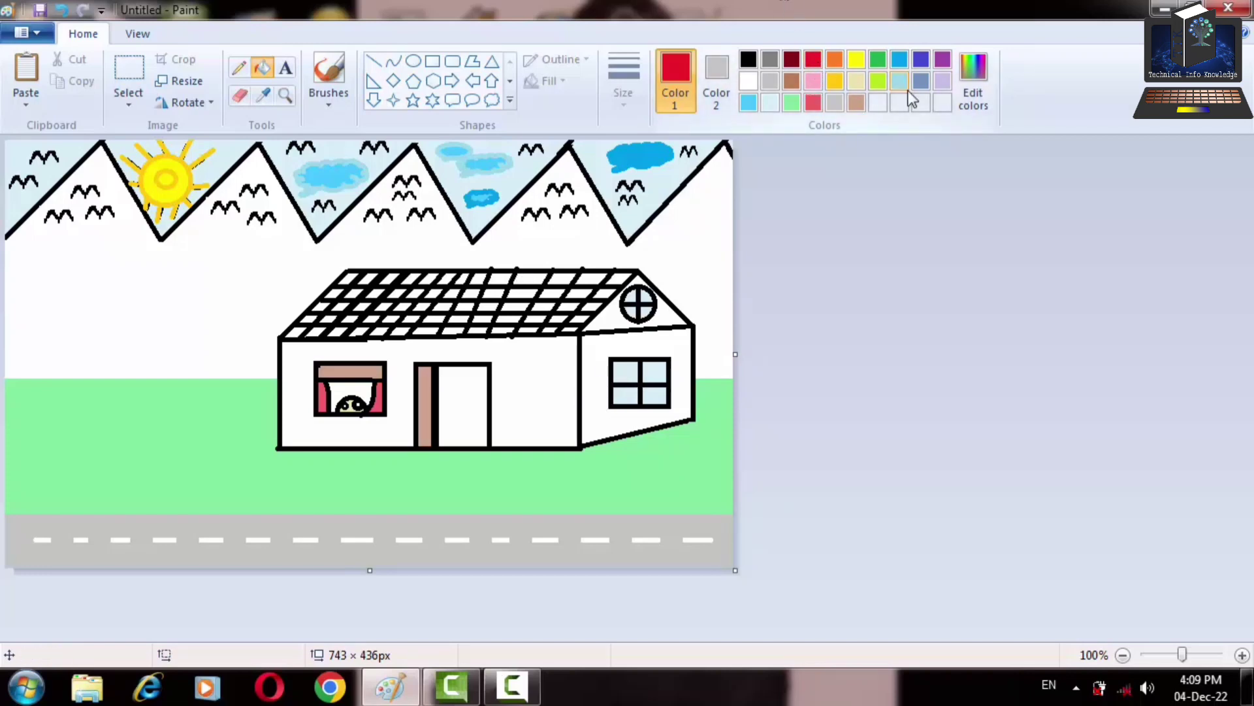
pyautogui.click(971, 87)
pyautogui.moveTo(836, 301)
pyautogui.mouseDown()
pyautogui.moveTo(836, 272)
pyautogui.moveTo(836, 315)
pyautogui.mouseUp()
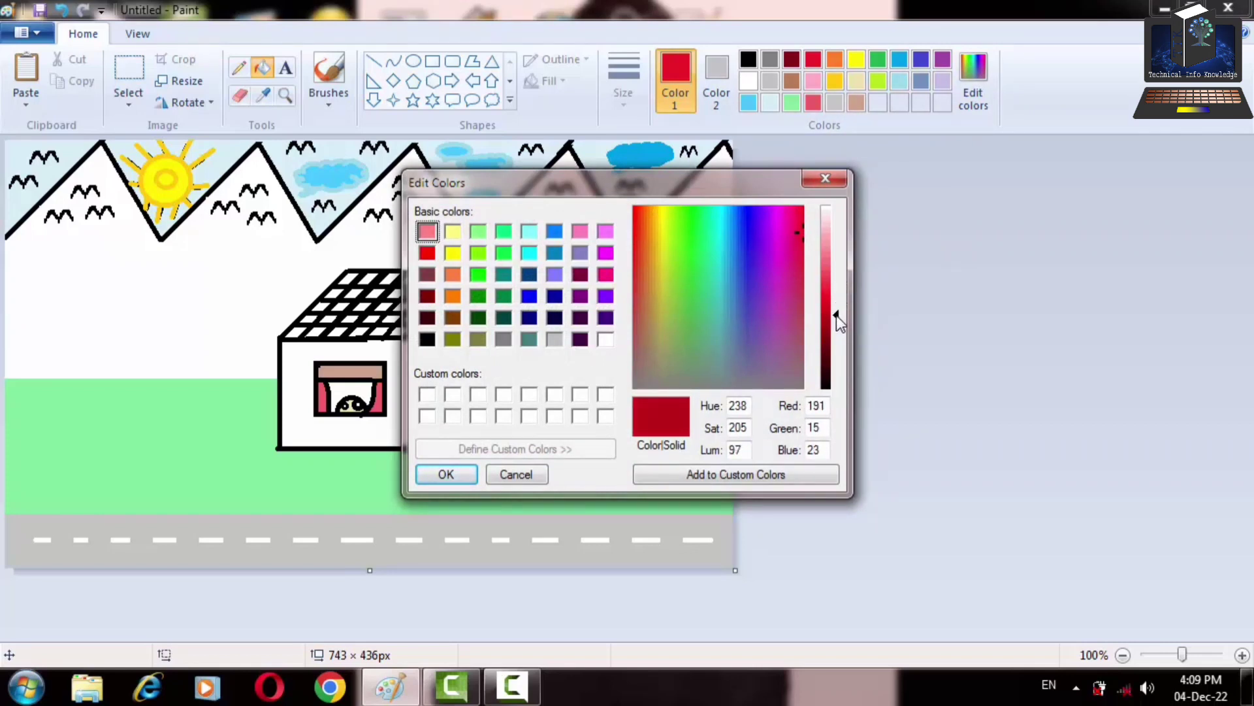
pyautogui.click(468, 477)
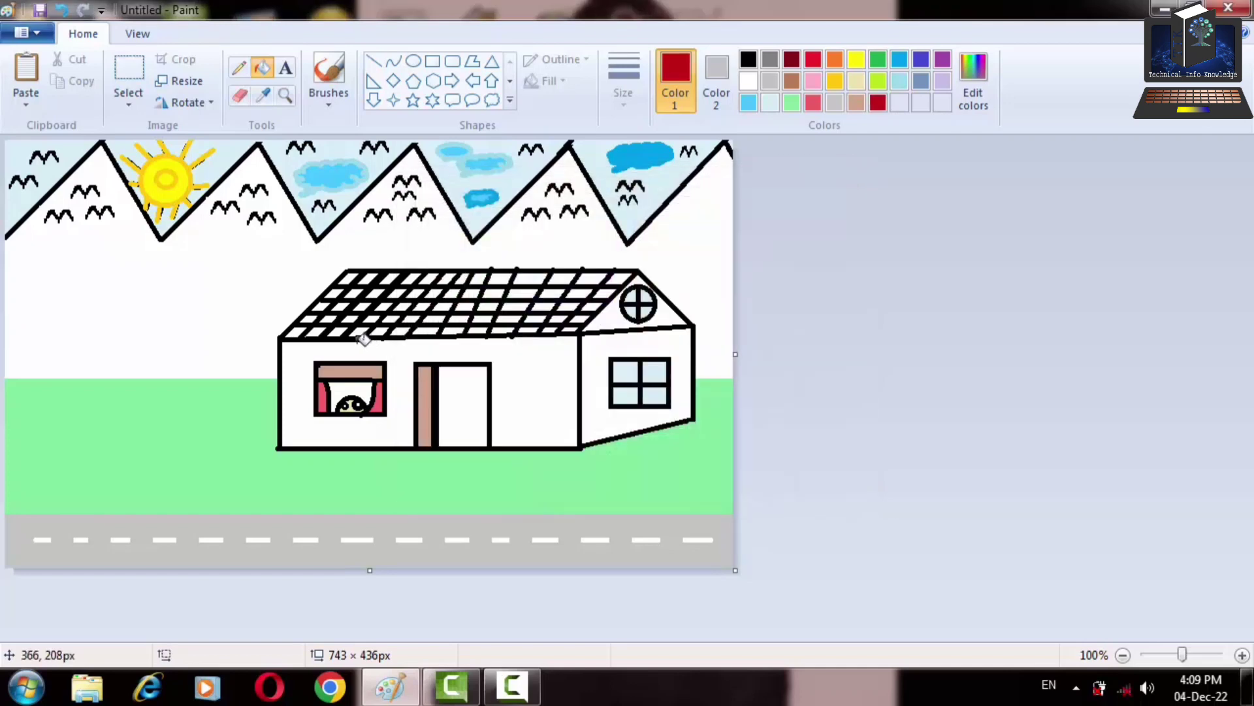
pyautogui.click(324, 320)
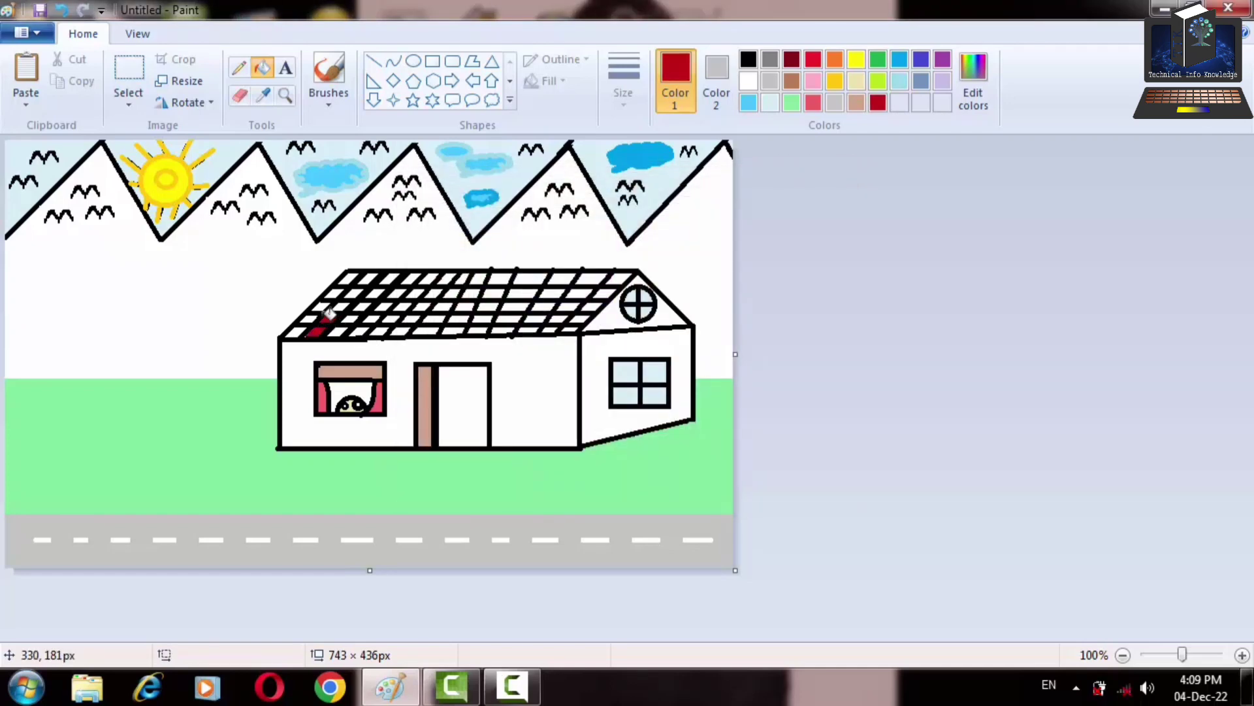
pyautogui.click(312, 332)
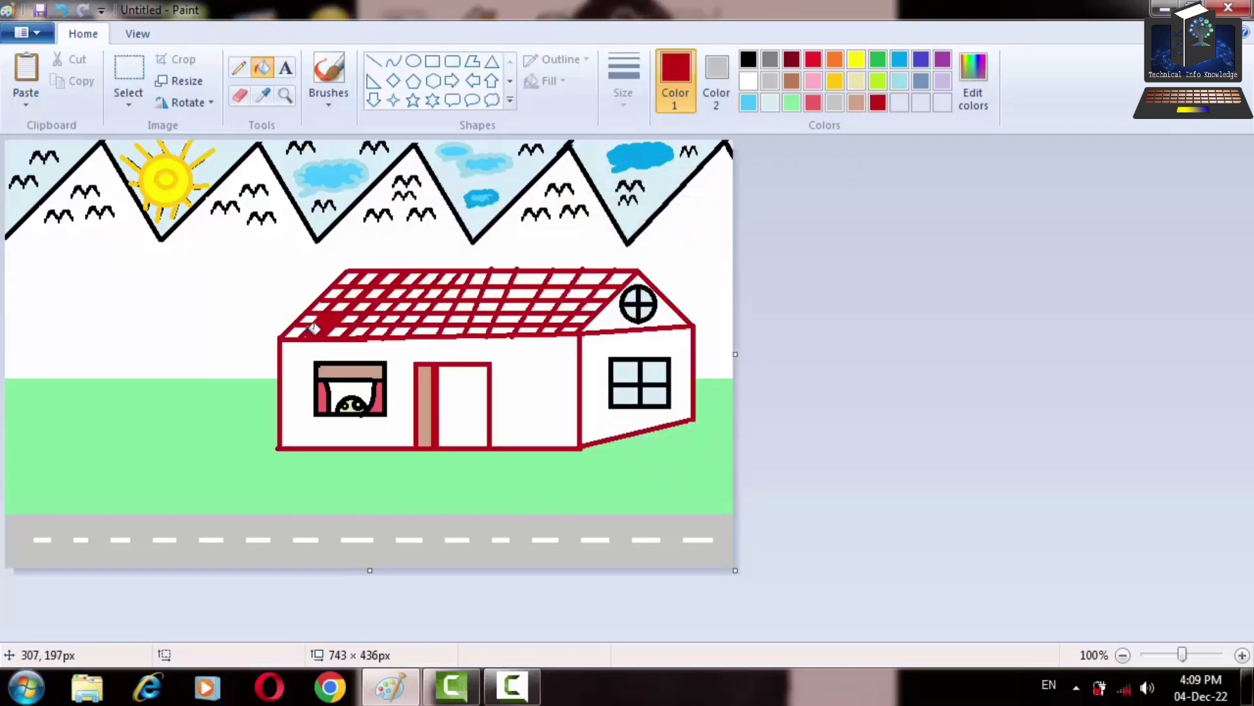
pyautogui.hotkey('ctrl', 'z')
pyautogui.click(296, 331)
pyautogui.click(311, 319)
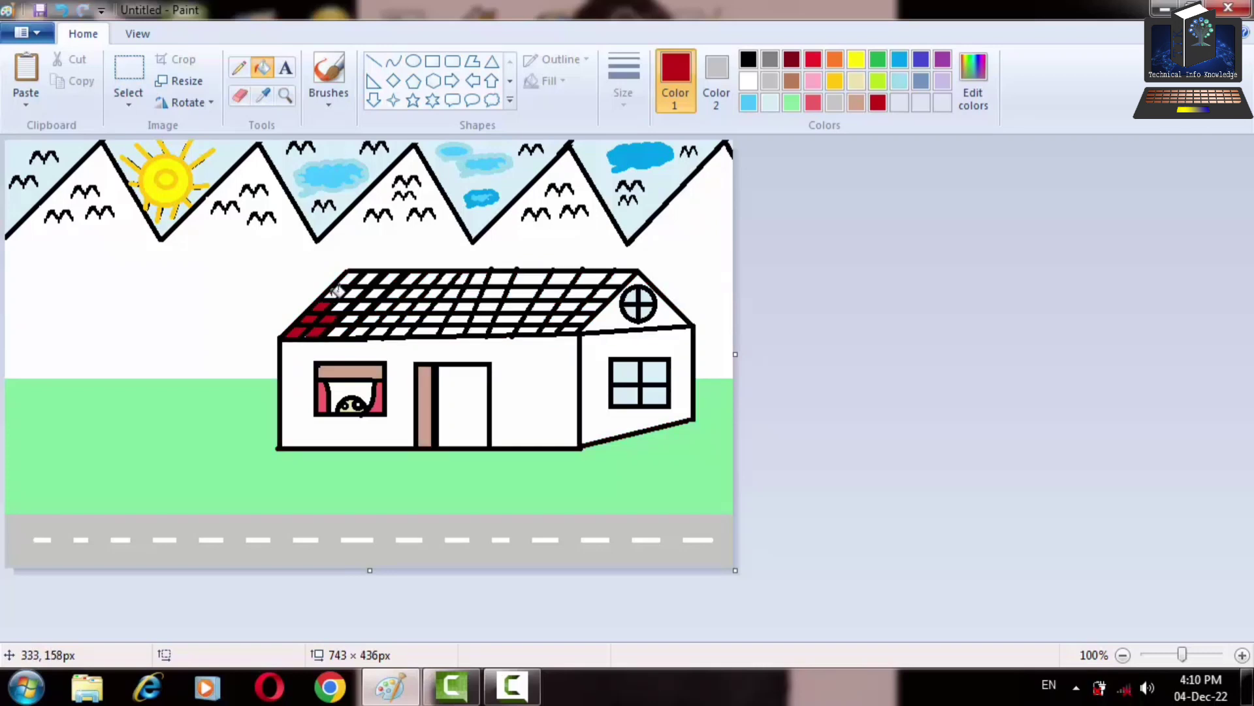
# Fill the tiles along the roof's top row with dark red
pyautogui.click(350, 277)
pyautogui.click(367, 277)
pyautogui.click(394, 276)
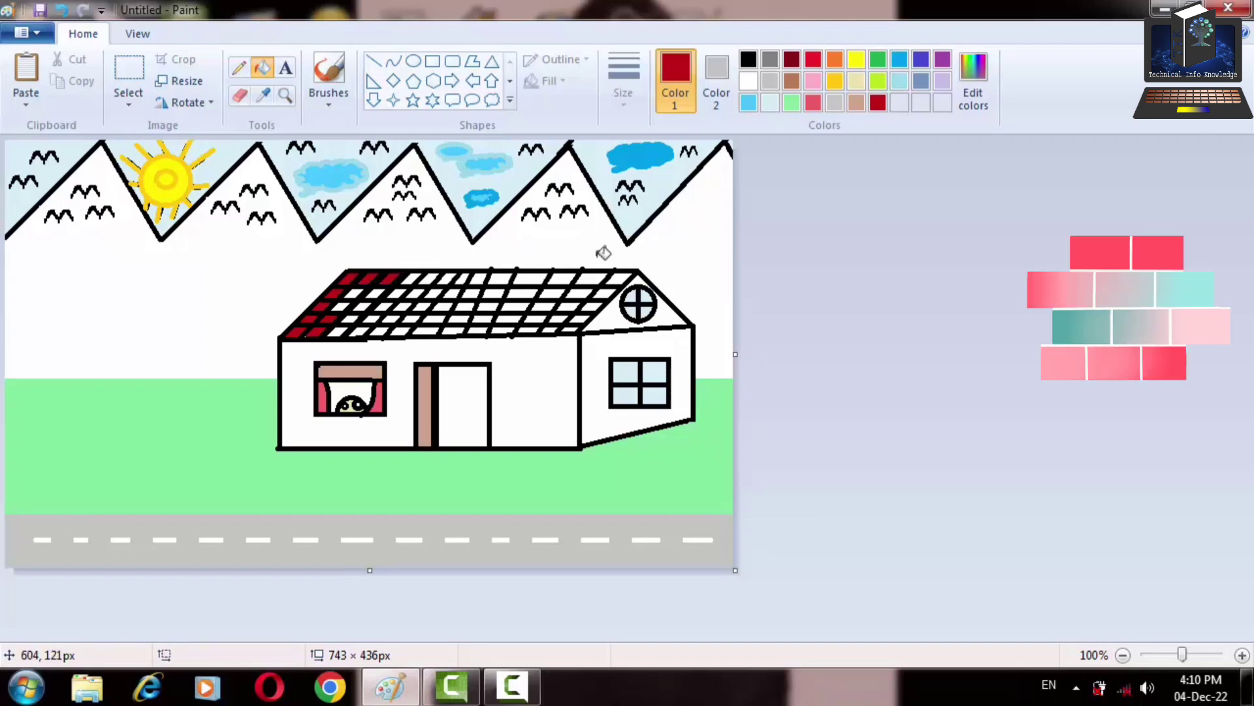
pyautogui.click(614, 275)
pyautogui.click(591, 275)
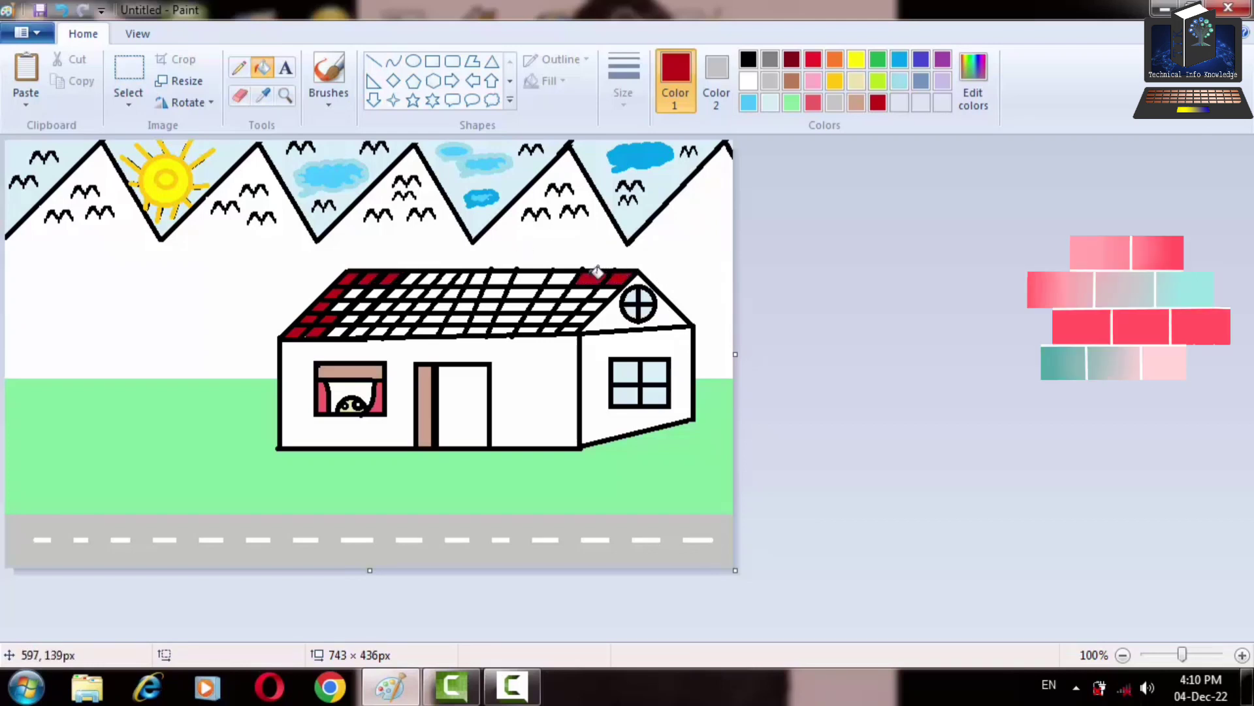
pyautogui.click(561, 276)
pyautogui.click(532, 276)
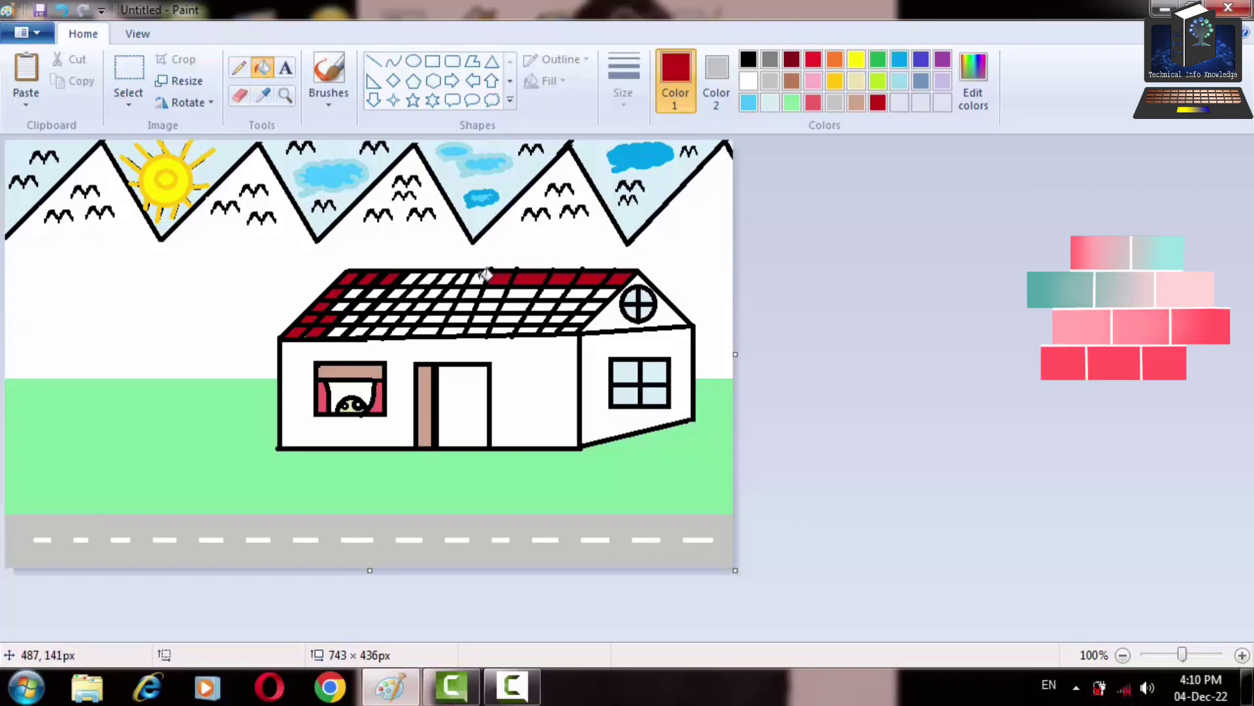
pyautogui.click(444, 277)
pyautogui.click(411, 274)
# Fill the white tiles below the top row across the roof's left and middle parts with dark red
pyautogui.click(382, 292)
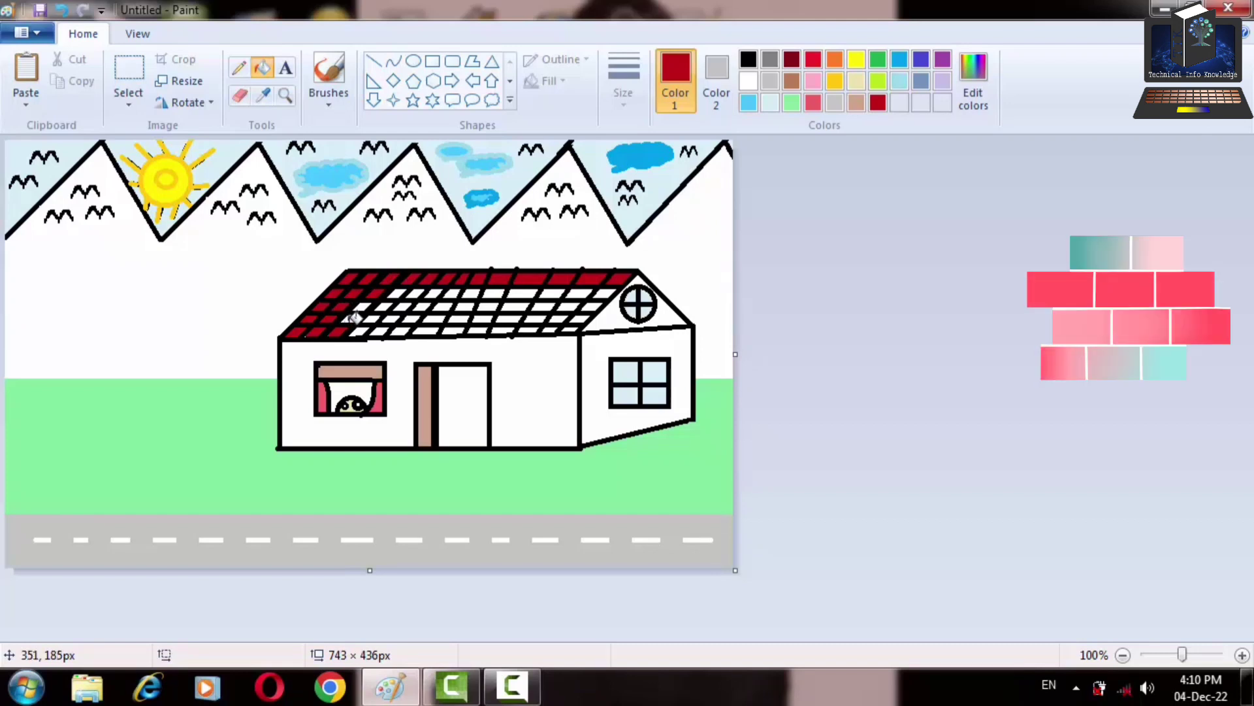
pyautogui.click(400, 292)
pyautogui.click(373, 318)
pyautogui.click(361, 331)
pyautogui.click(384, 329)
pyautogui.click(394, 310)
pyautogui.click(405, 297)
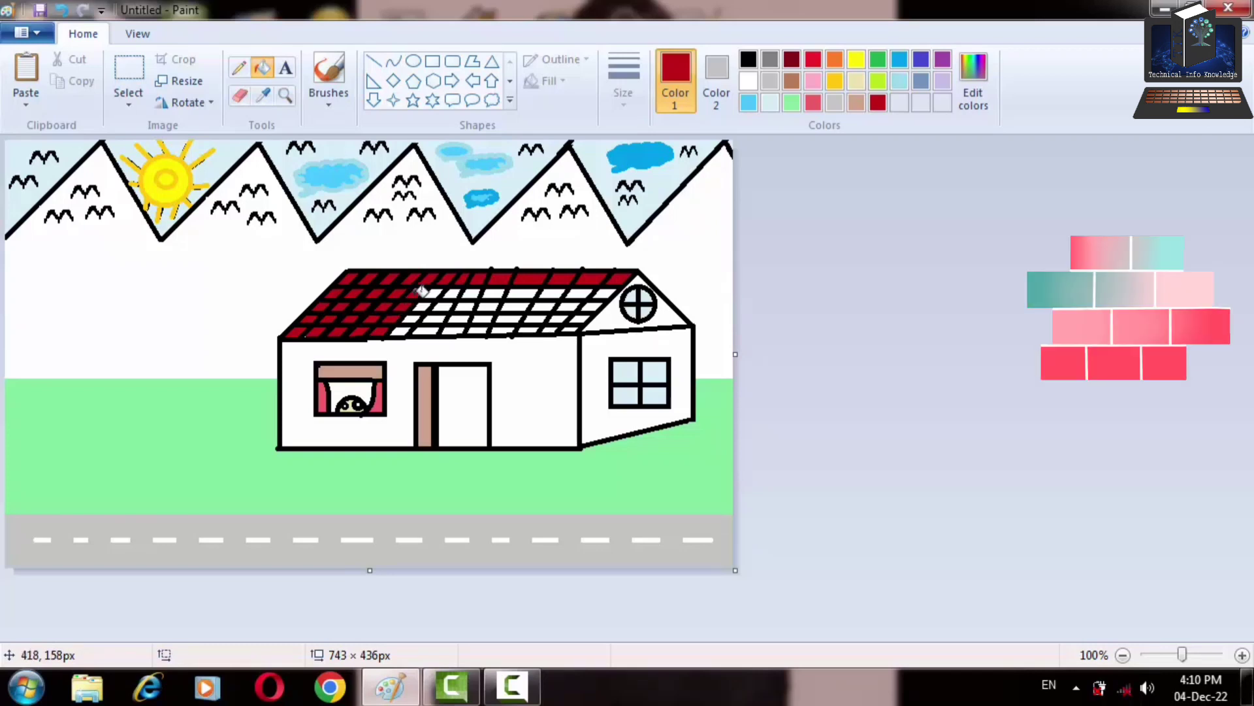
pyautogui.click(434, 294)
pyautogui.click(425, 304)
pyautogui.click(418, 317)
pyautogui.click(412, 327)
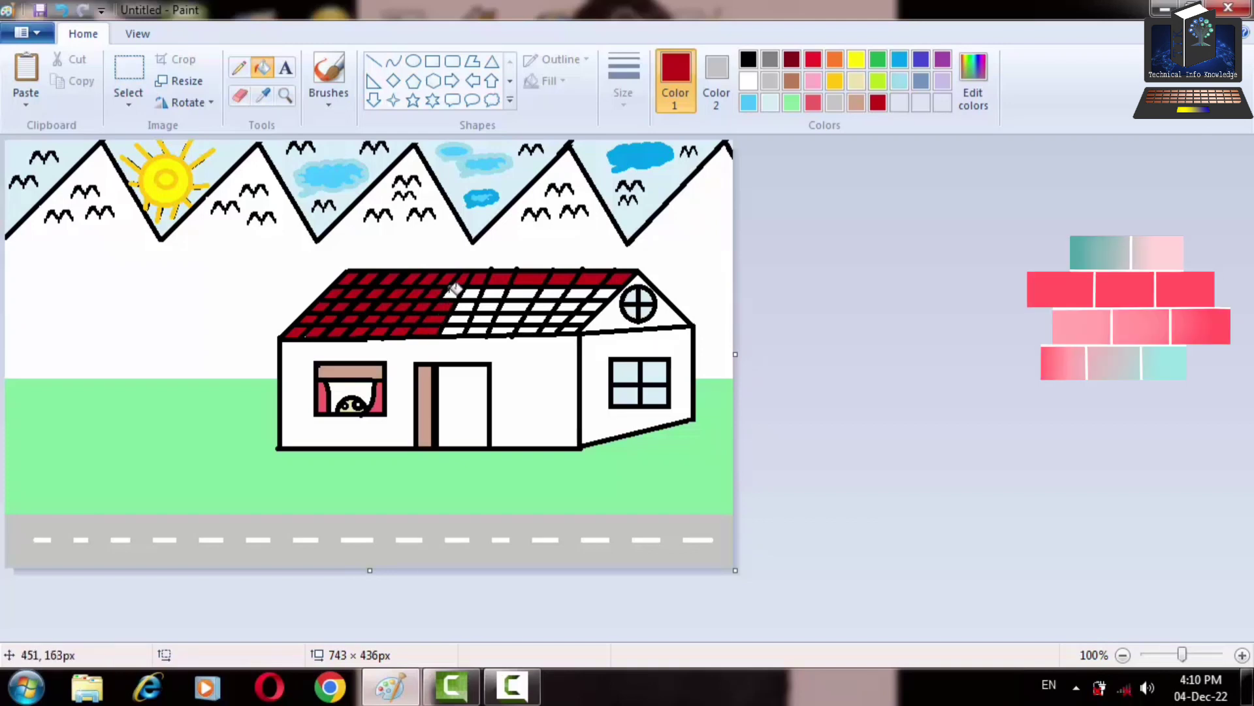
pyautogui.click(470, 292)
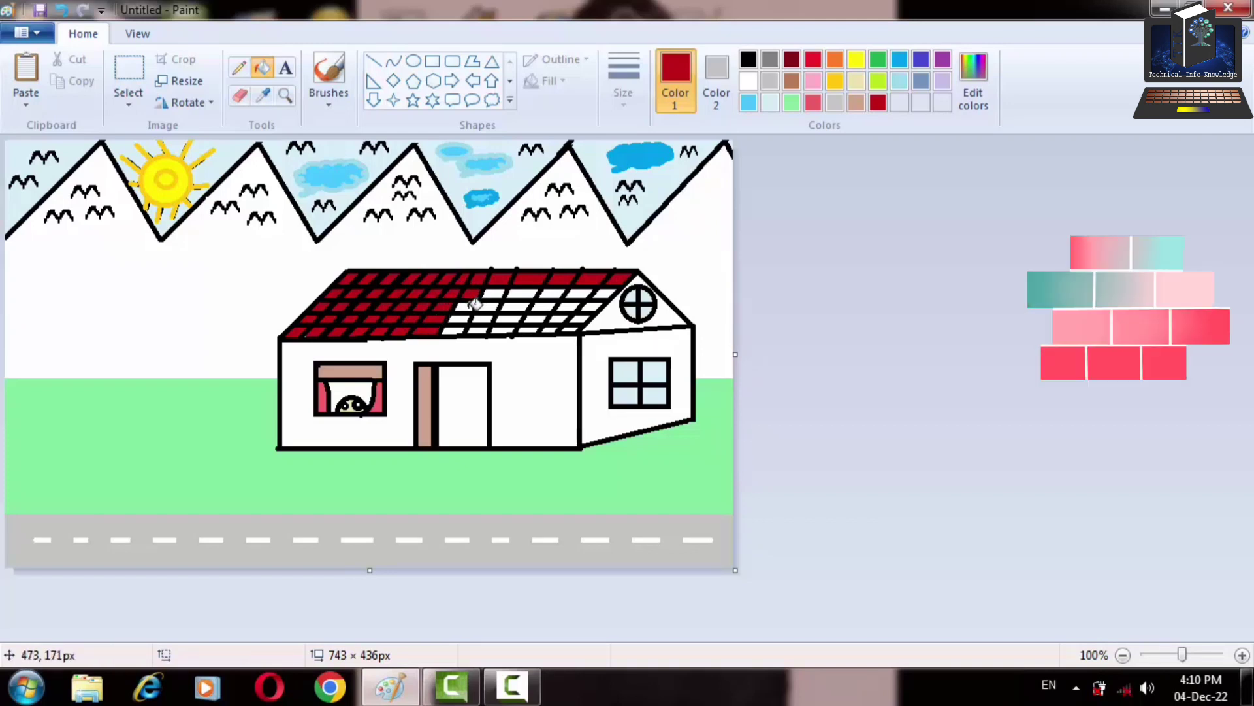
pyautogui.click(469, 309)
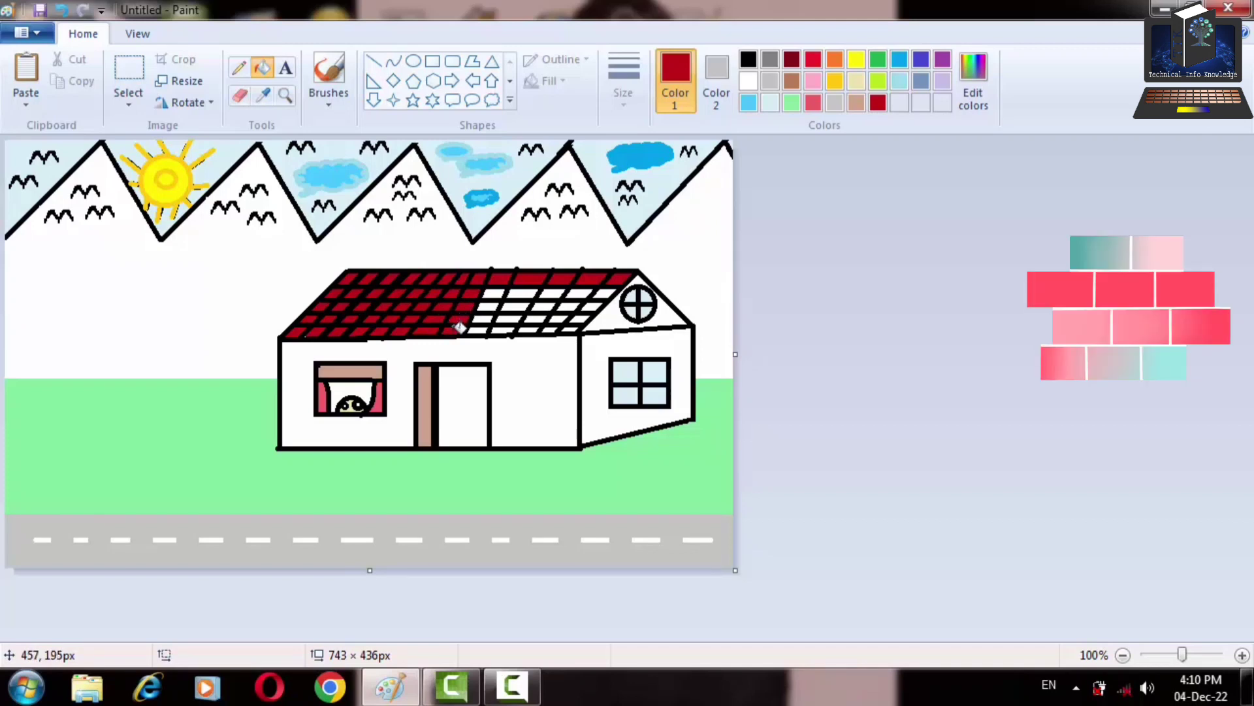
# Fill the remaining white tiles in the roof's right part with dark red up to the gable
pyautogui.click(494, 305)
pyautogui.click(526, 291)
pyautogui.click(519, 307)
pyautogui.click(511, 320)
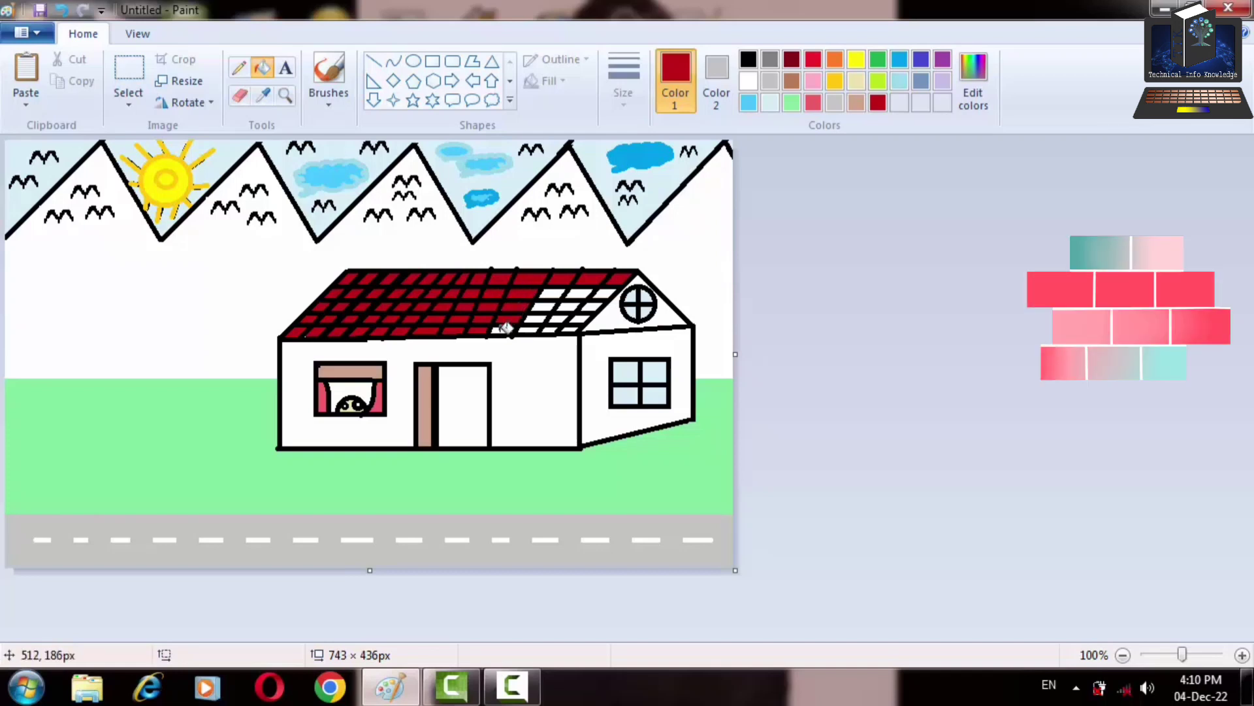
pyautogui.click(537, 320)
pyautogui.click(548, 308)
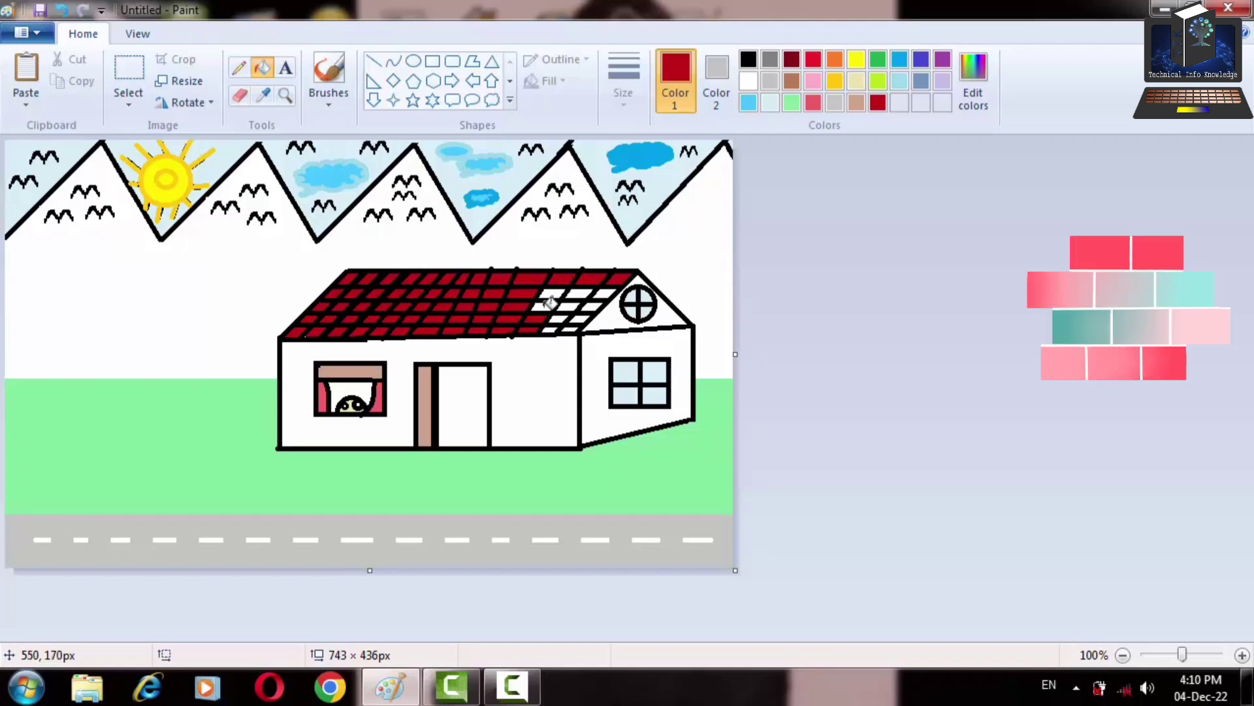
pyautogui.click(560, 291)
pyautogui.click(571, 291)
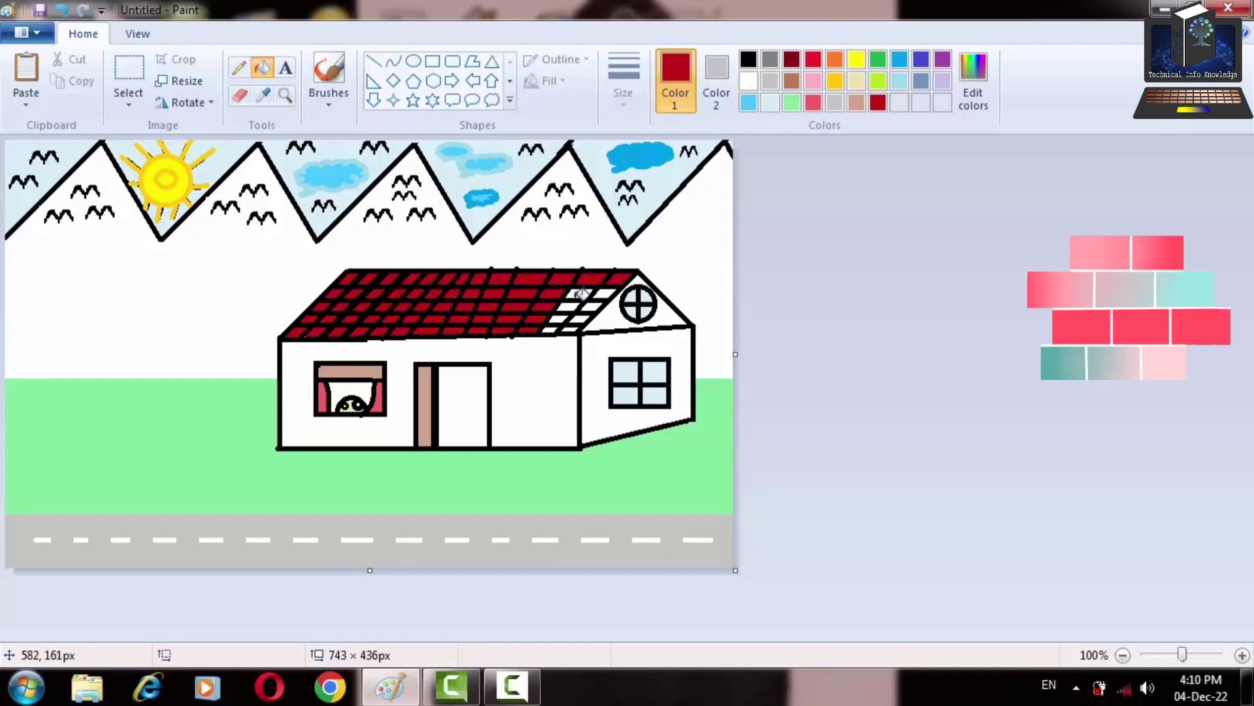
pyautogui.click(606, 292)
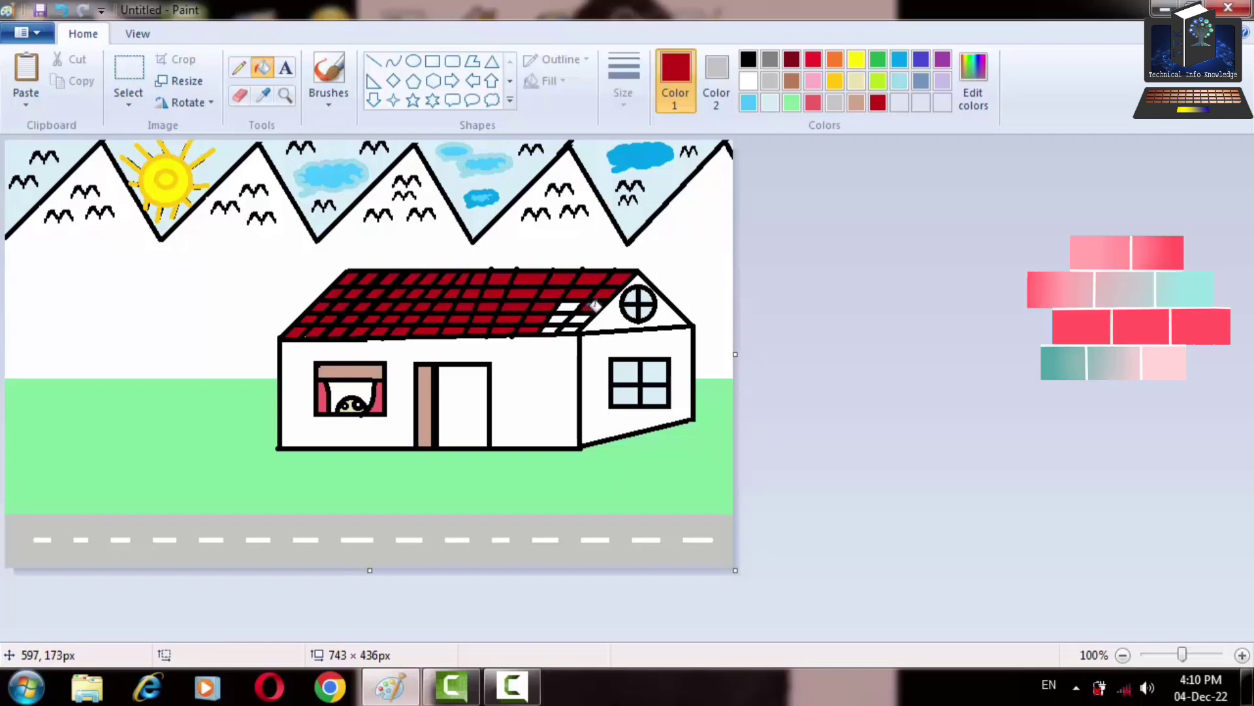
pyautogui.click(559, 319)
pyautogui.click(577, 319)
pyautogui.click(553, 327)
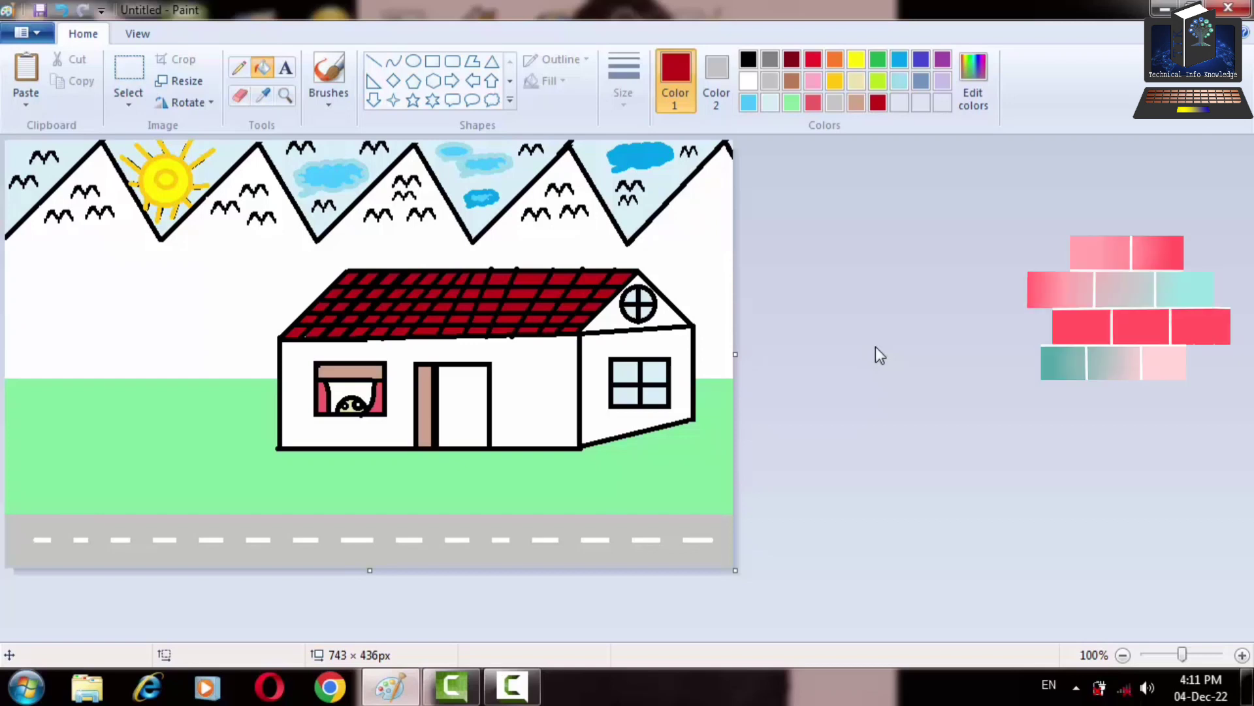
# Fill the curtained window's opening and the wide door panel with blue-gray
pyautogui.click(901, 84)
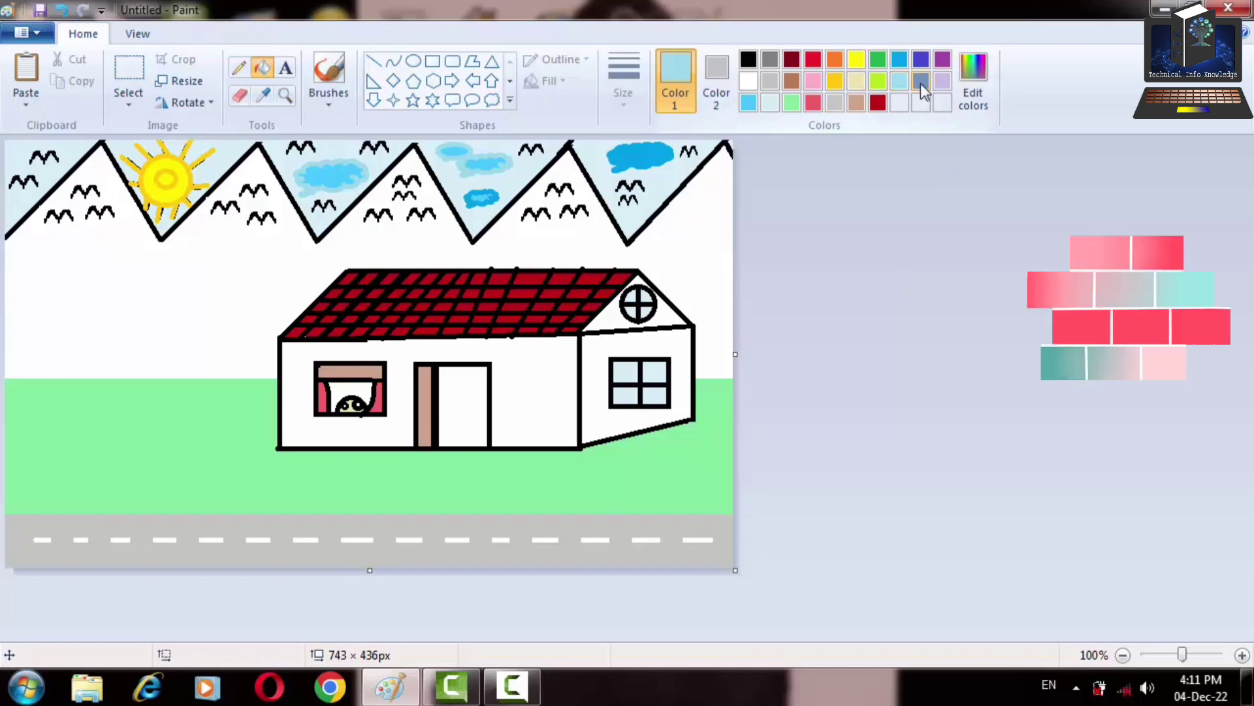
pyautogui.click(925, 81)
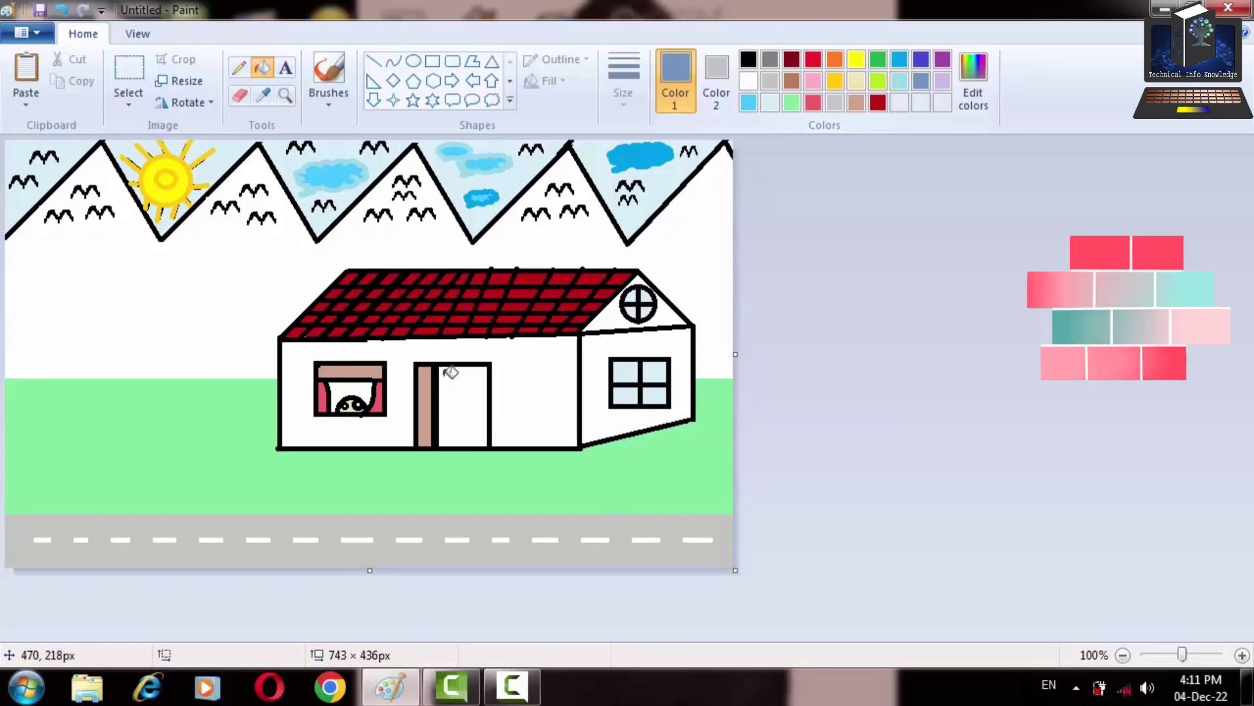
pyautogui.click(347, 384)
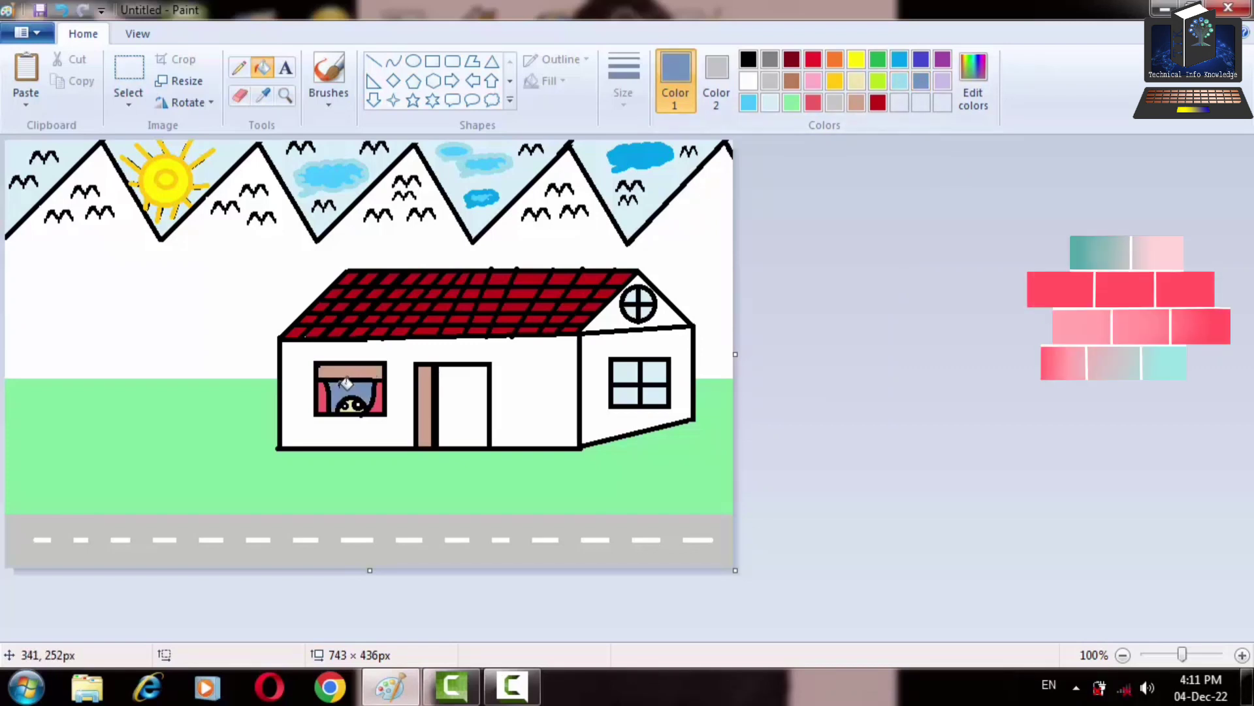
pyautogui.click(470, 386)
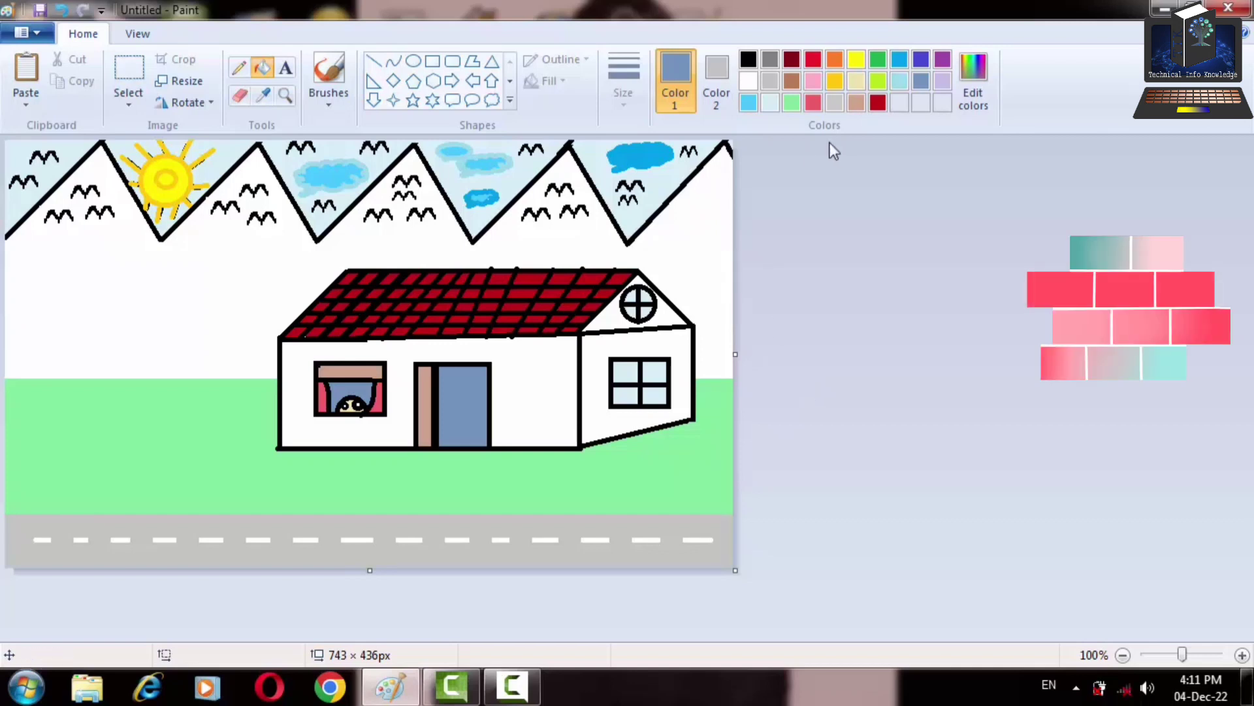
# Mix a dark brown foreground color with Red 98, Green 61, Blue 40 and fill the curtained window's upper band
pyautogui.click(856, 102)
pyautogui.click(974, 73)
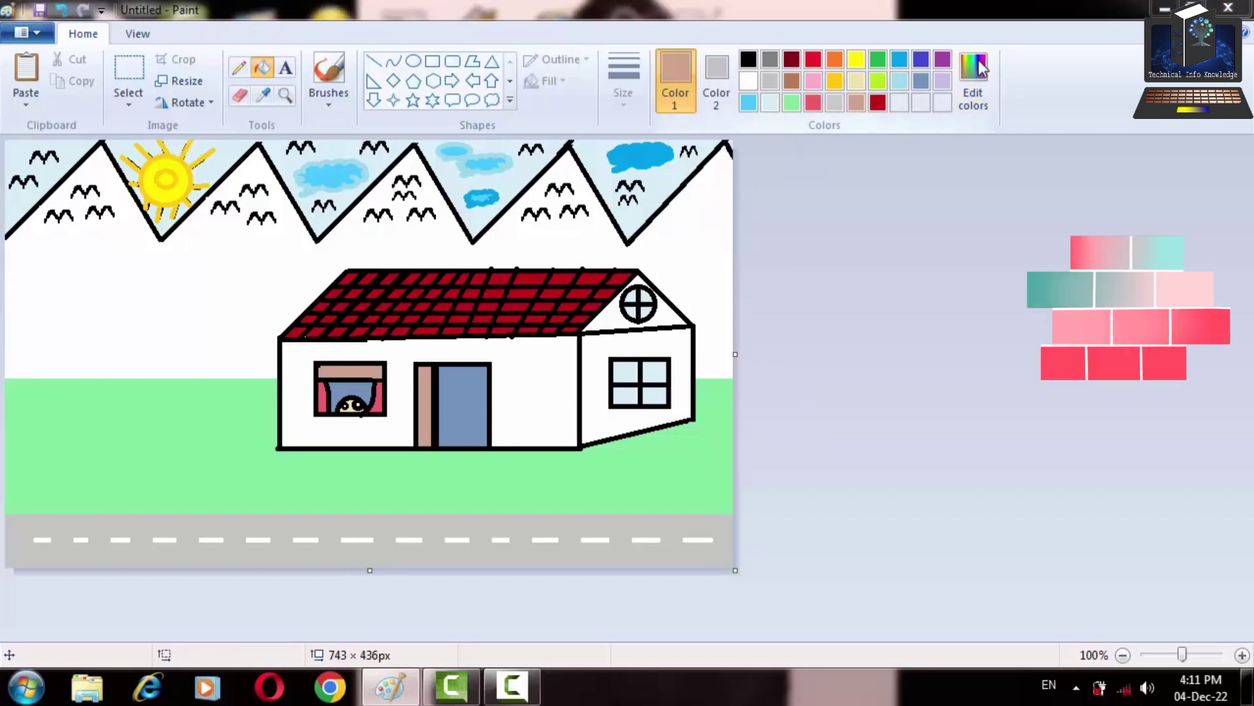
pyautogui.moveTo(836, 268); pyautogui.dragTo(836, 339)
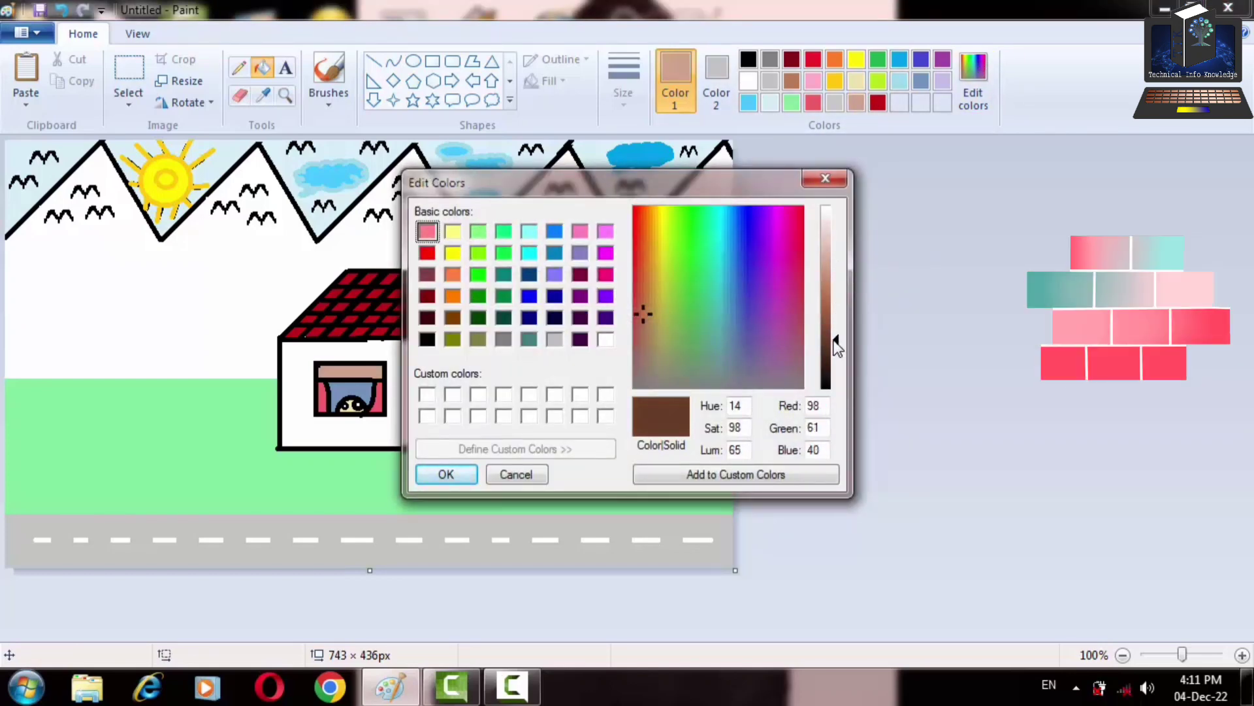
pyautogui.click(472, 480)
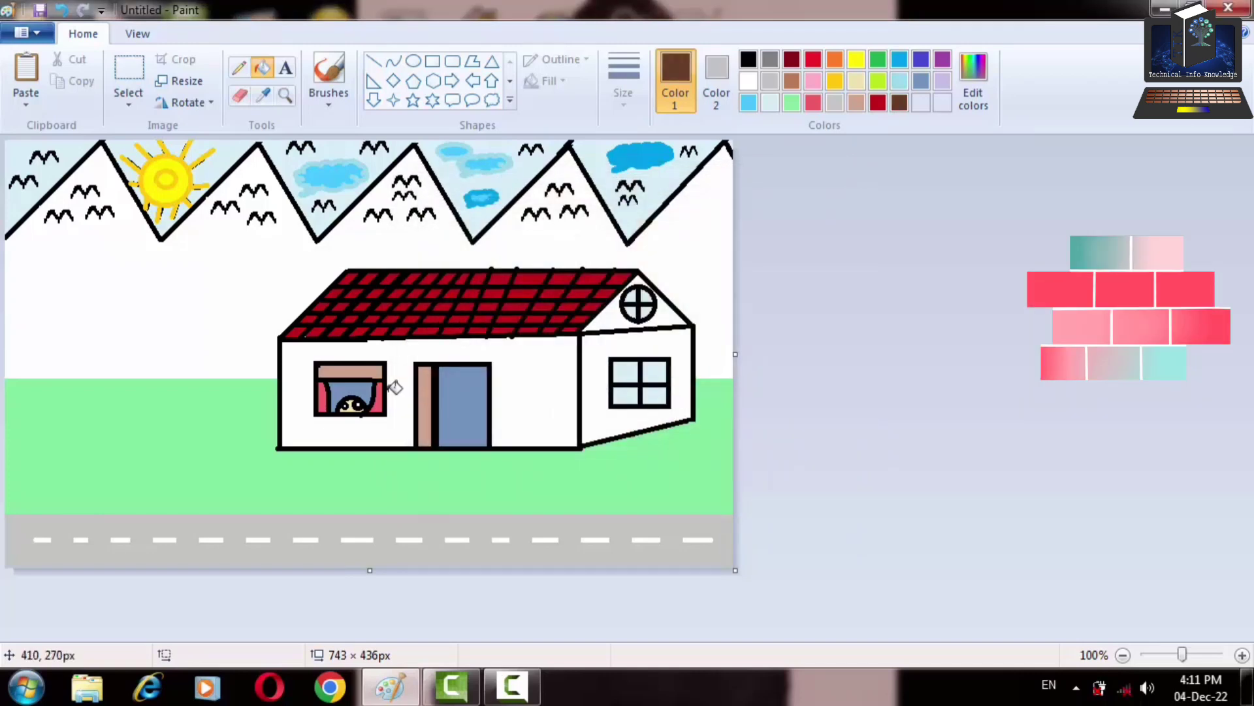
pyautogui.click(370, 371)
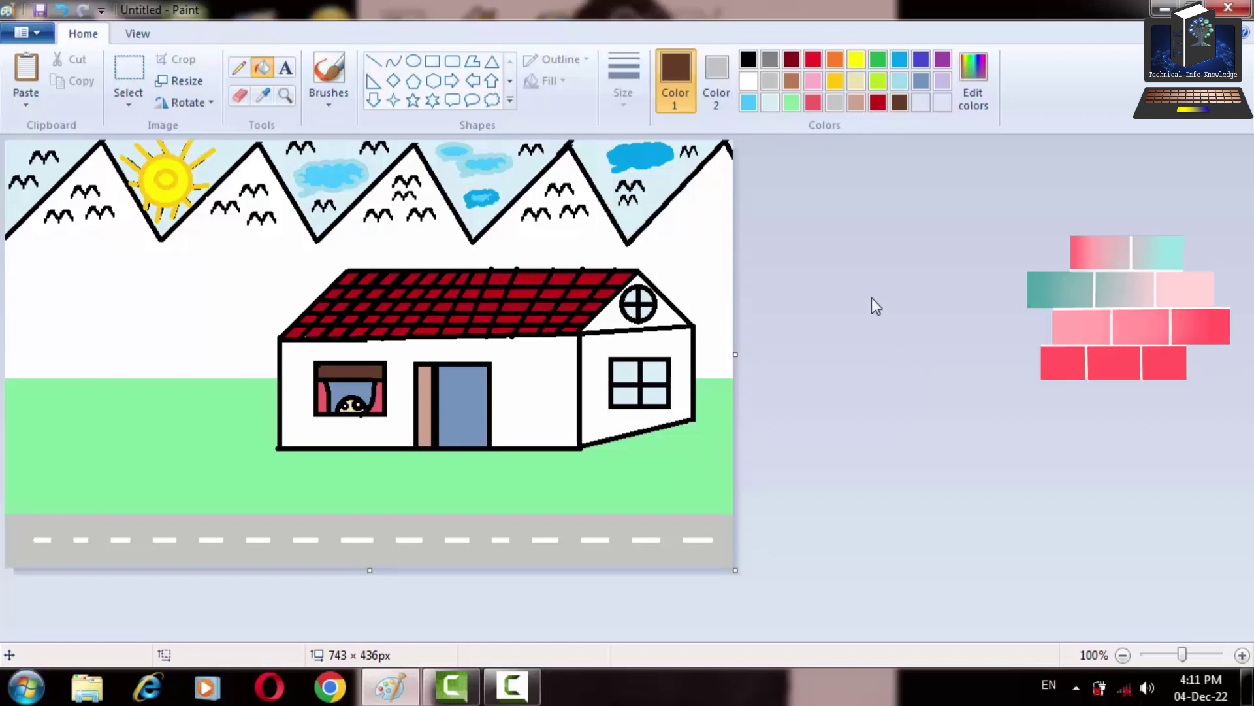
# Draw a light gray curve about 69 × 64 px from the door's lower left corner toward the road as the path's left edge
pyautogui.click(393, 61)
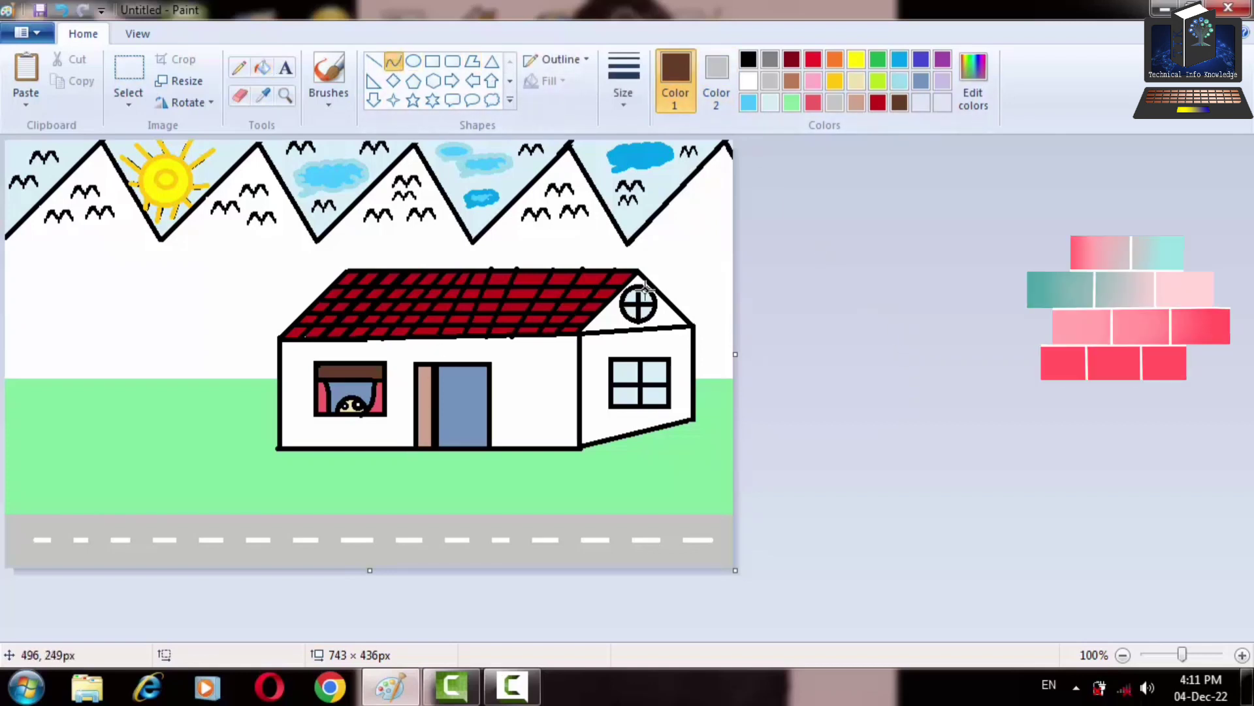
pyautogui.click(748, 59)
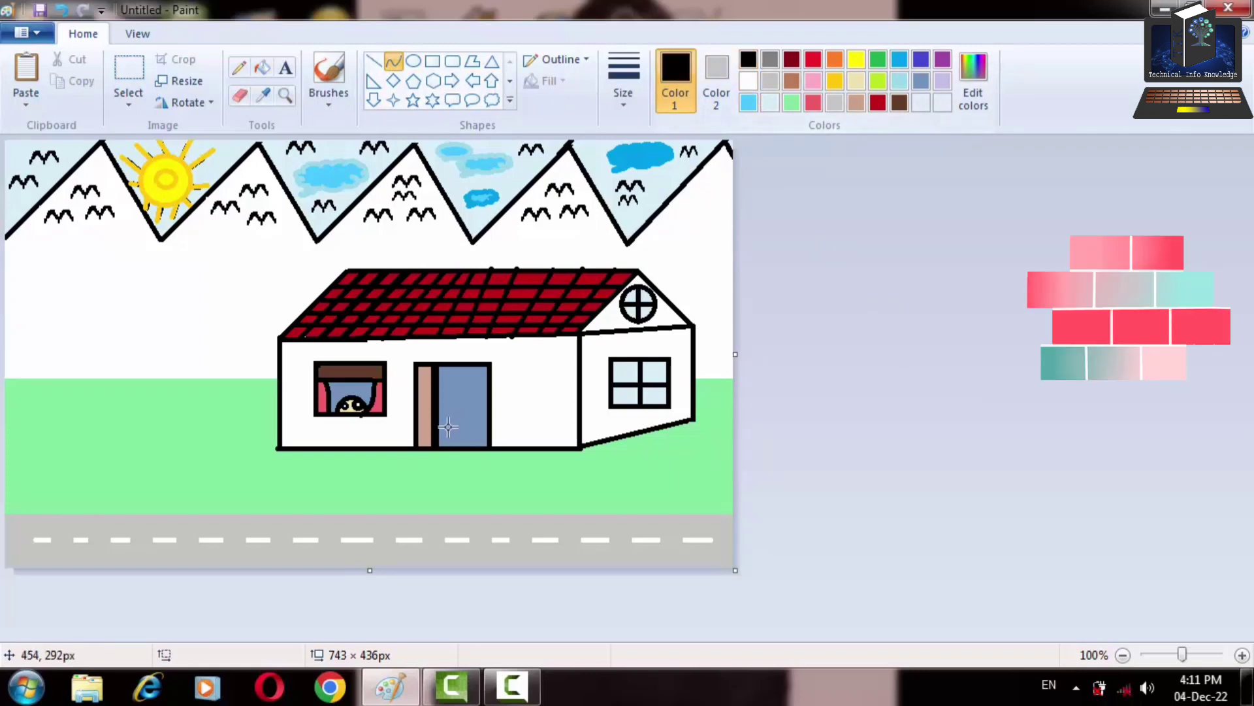
pyautogui.click(772, 81)
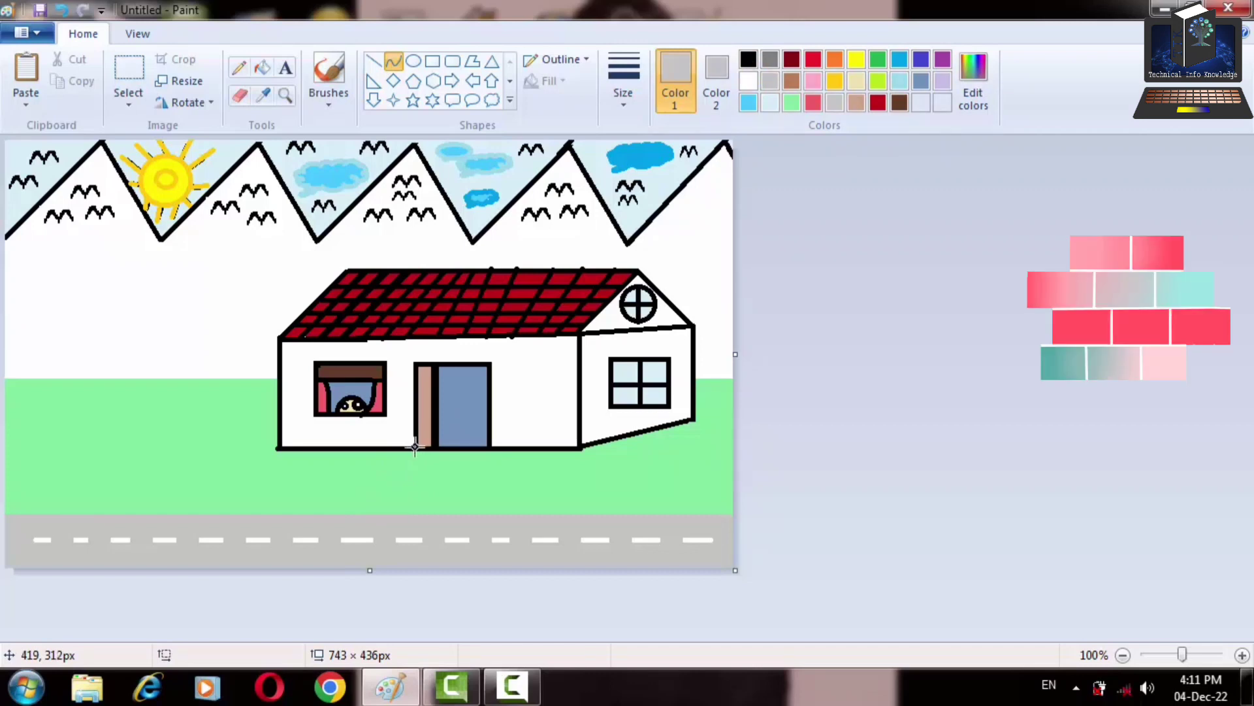
pyautogui.moveTo(414, 448)
pyautogui.mouseDown()
pyautogui.moveTo(372, 516)
pyautogui.moveTo(350, 509)
pyautogui.mouseUp()
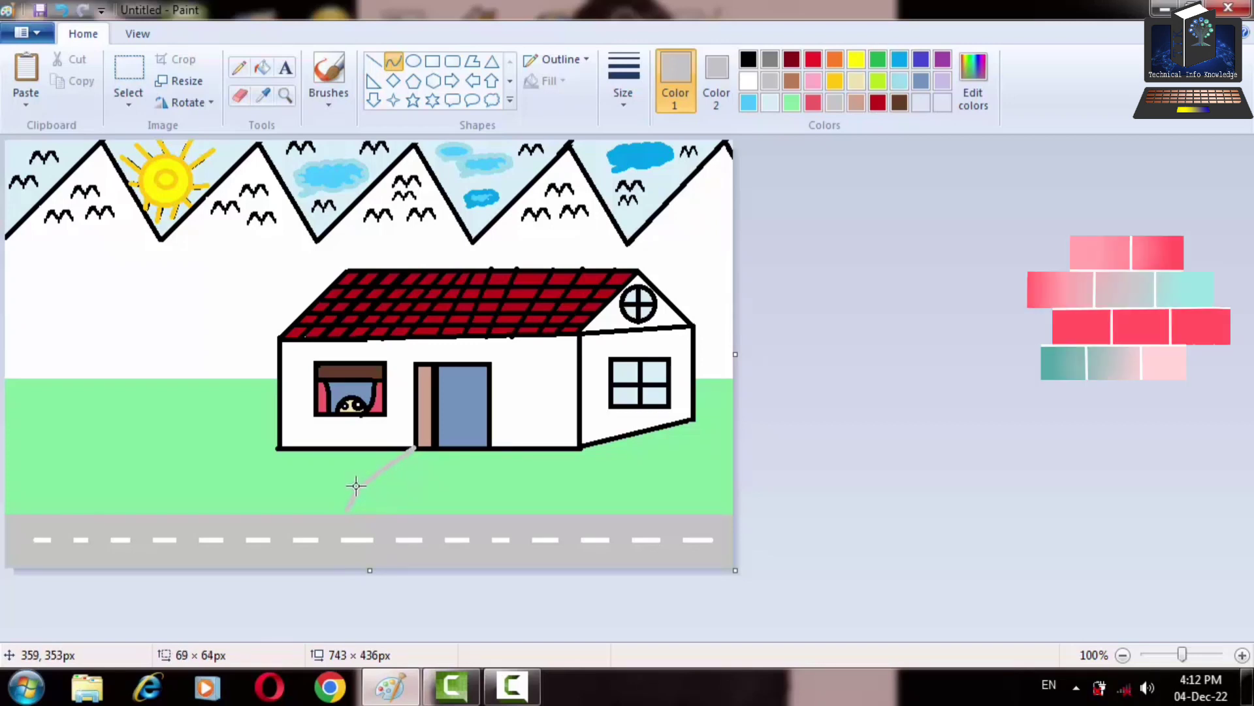
pyautogui.moveTo(401, 480)
pyautogui.mouseDown()
pyautogui.moveTo(414, 465)
pyautogui.moveTo(408, 484)
pyautogui.mouseUp()
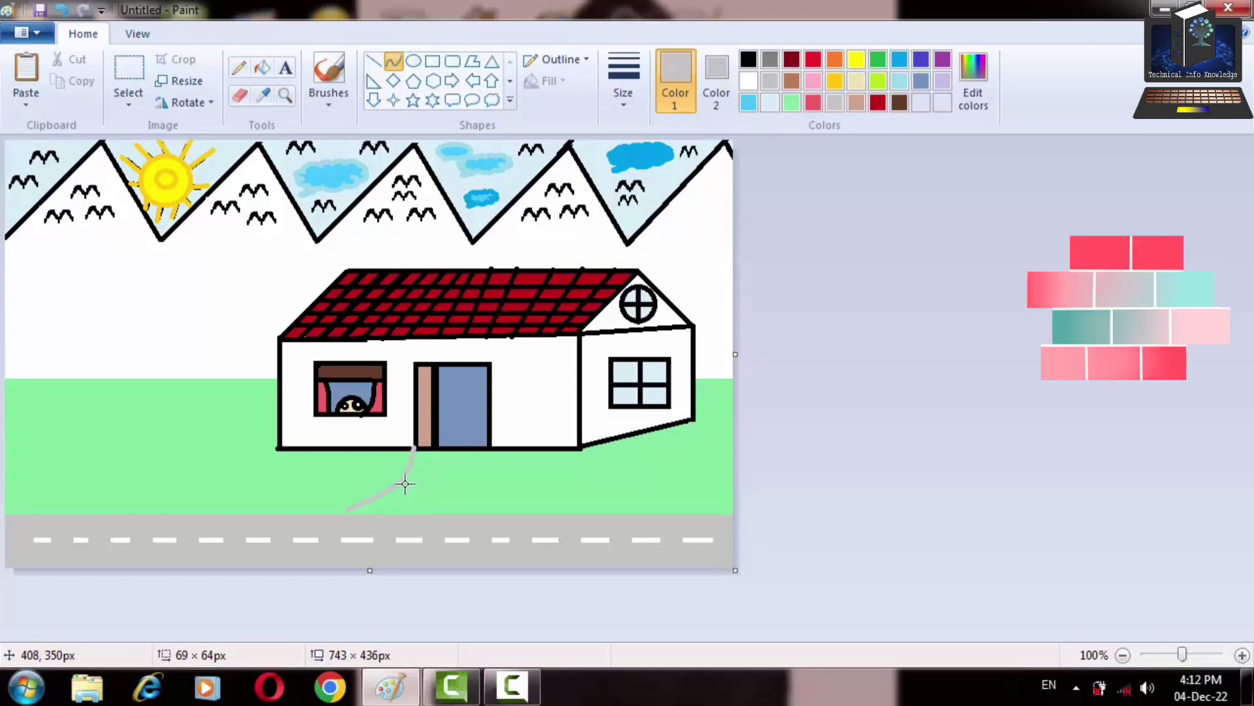
pyautogui.click(928, 375)
pyautogui.click(374, 63)
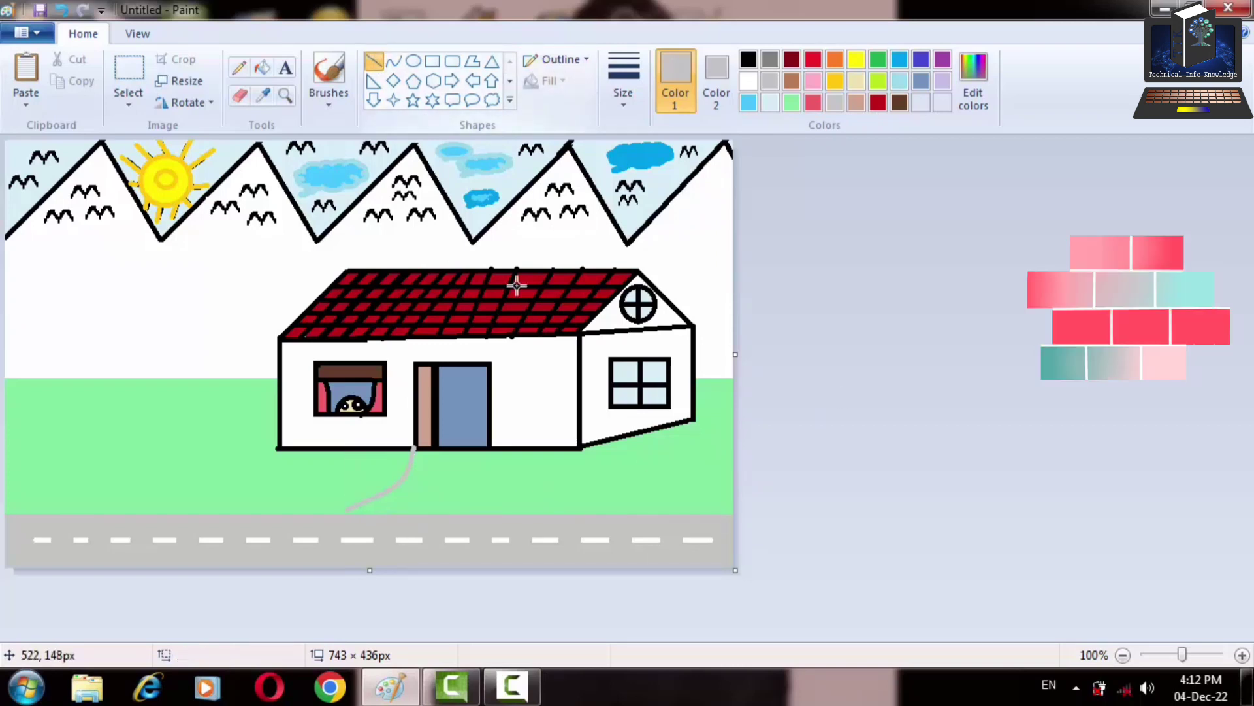
pyautogui.moveTo(488, 447); pyautogui.dragTo(418, 534)
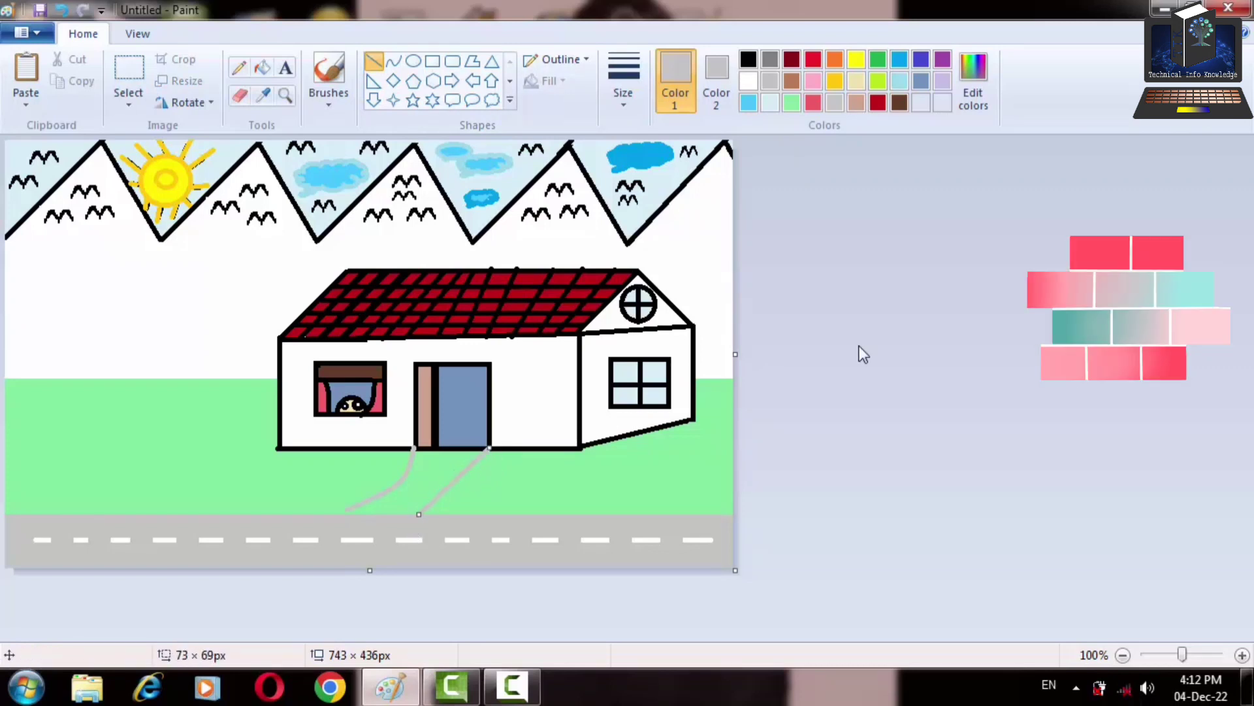
pyautogui.hotkey('ctrl', 'z')
pyautogui.moveTo(487, 451); pyautogui.dragTo(434, 518)
pyautogui.hotkey('ctrl', 'z')
# Draw the path's right edge as a light gray curve about 62 × 71 px from door to road, and extend the left edge to the road
pyautogui.click(394, 58)
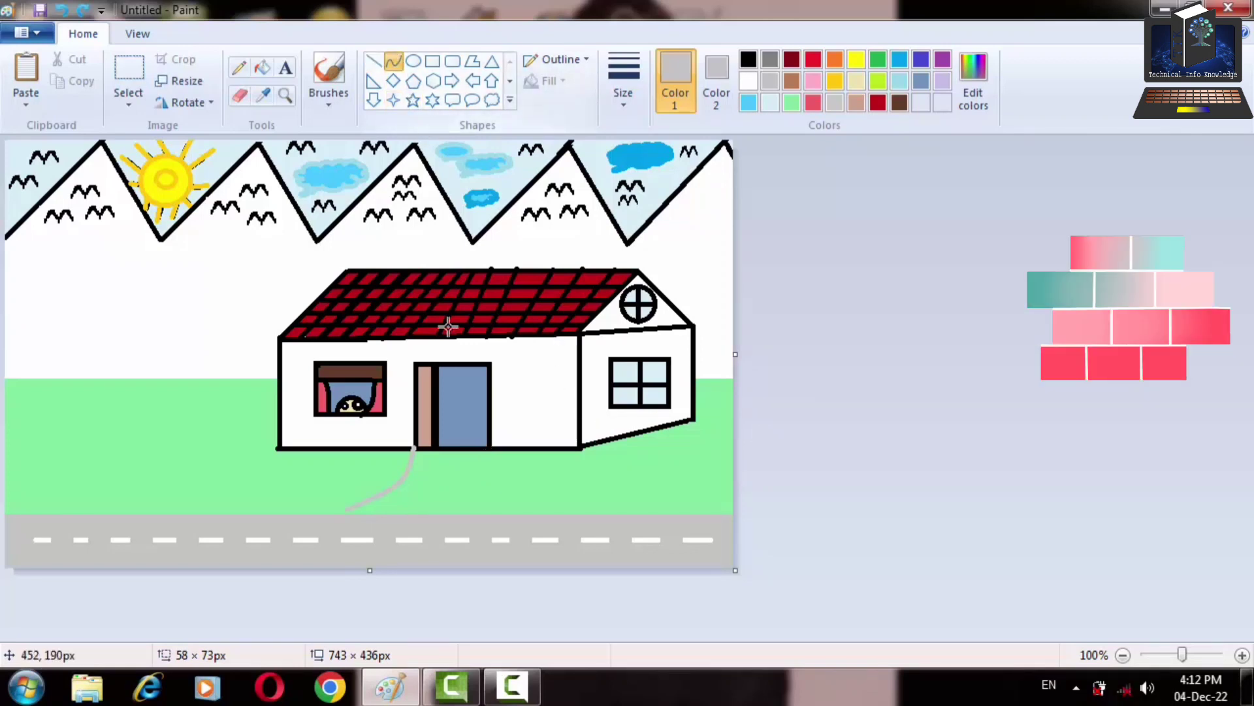
pyautogui.moveTo(490, 447); pyautogui.dragTo(429, 516)
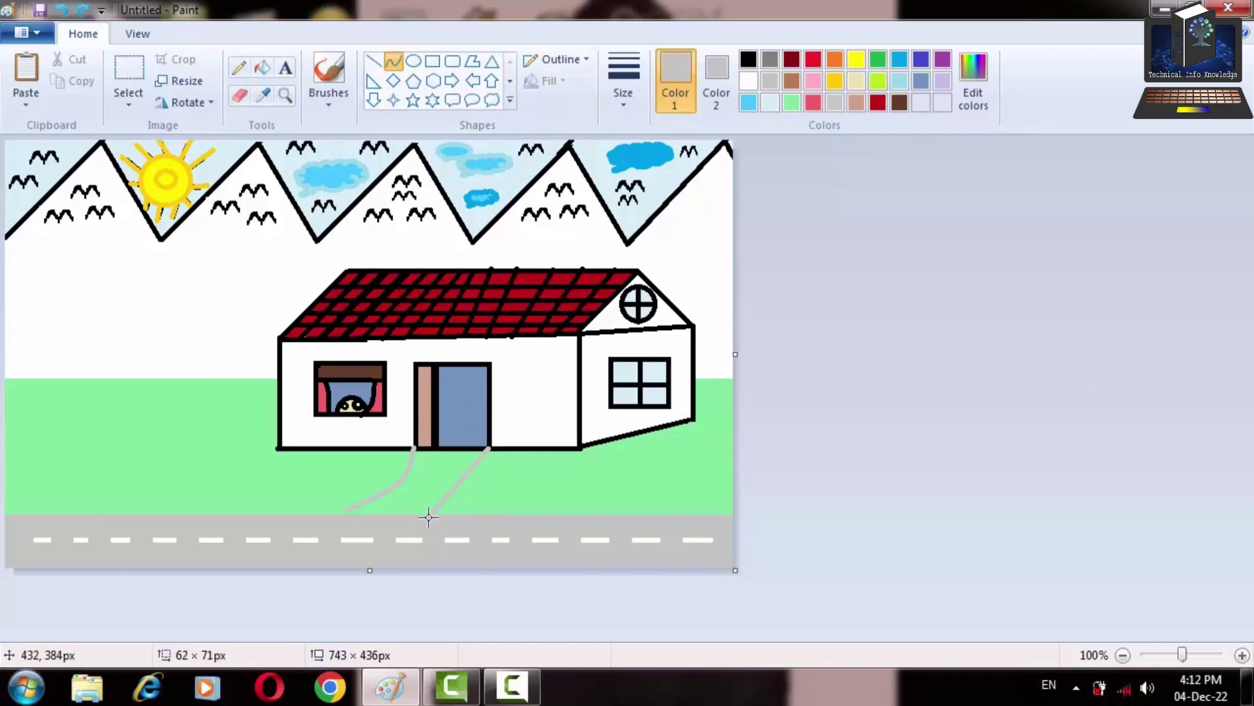
pyautogui.moveTo(462, 470); pyautogui.dragTo(470, 472)
pyautogui.click(466, 493)
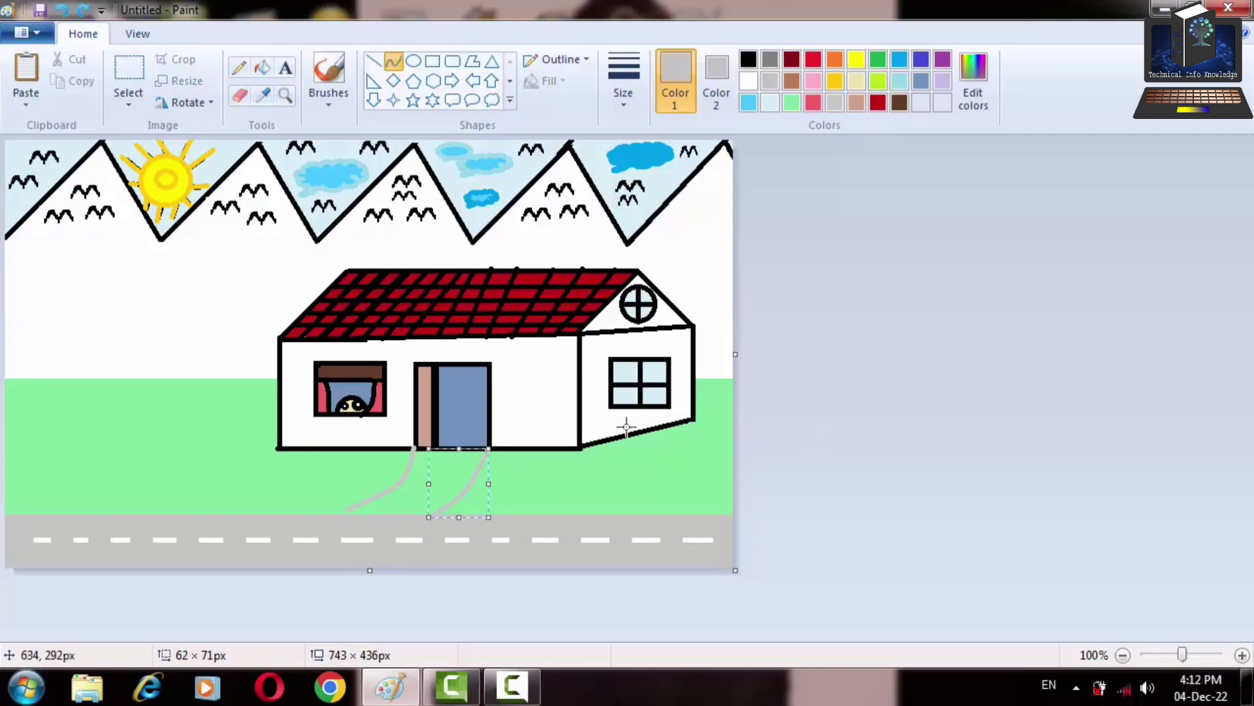
pyautogui.click(798, 248)
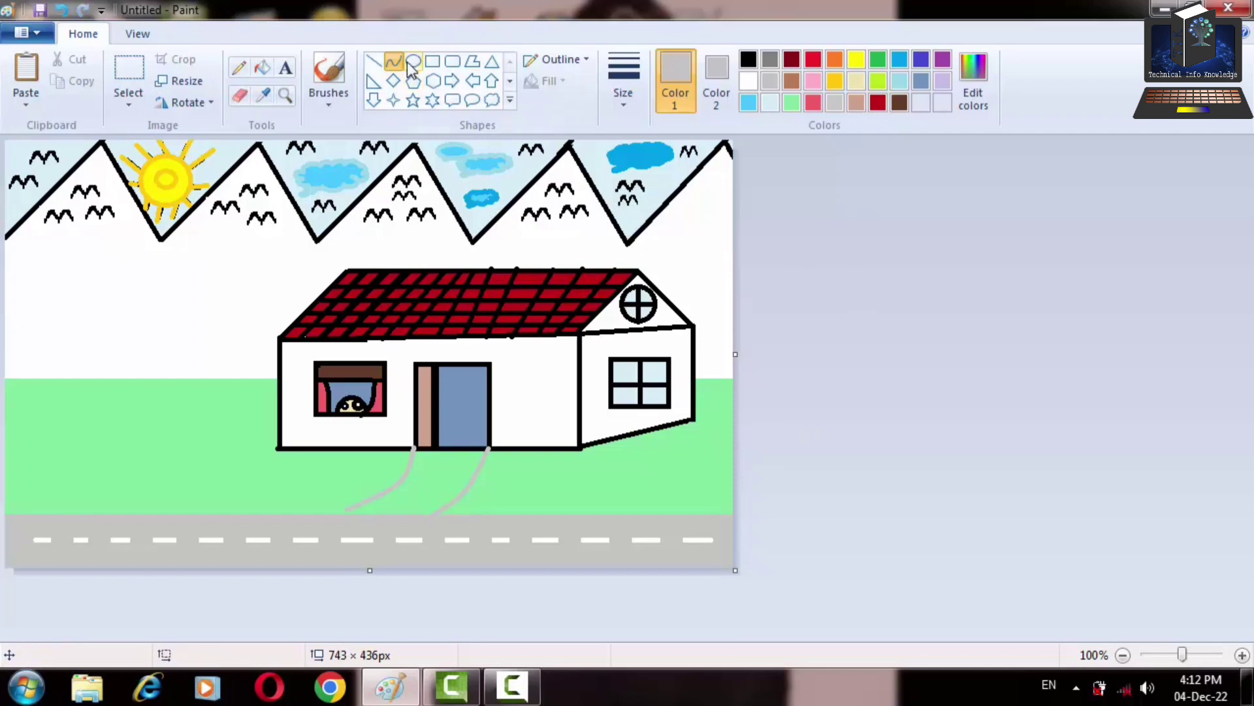
pyautogui.click(376, 61)
pyautogui.moveTo(341, 514); pyautogui.dragTo(331, 518)
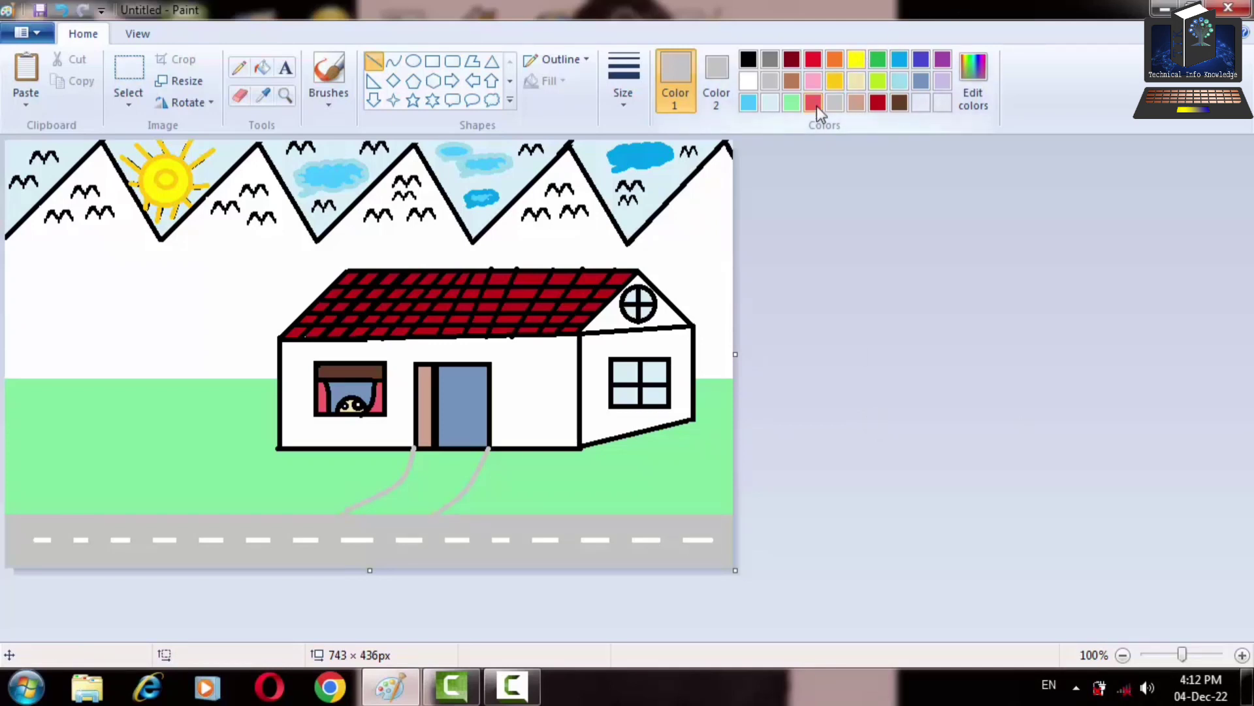
# Fill the path between the door and the road with light tan
pyautogui.click(856, 85)
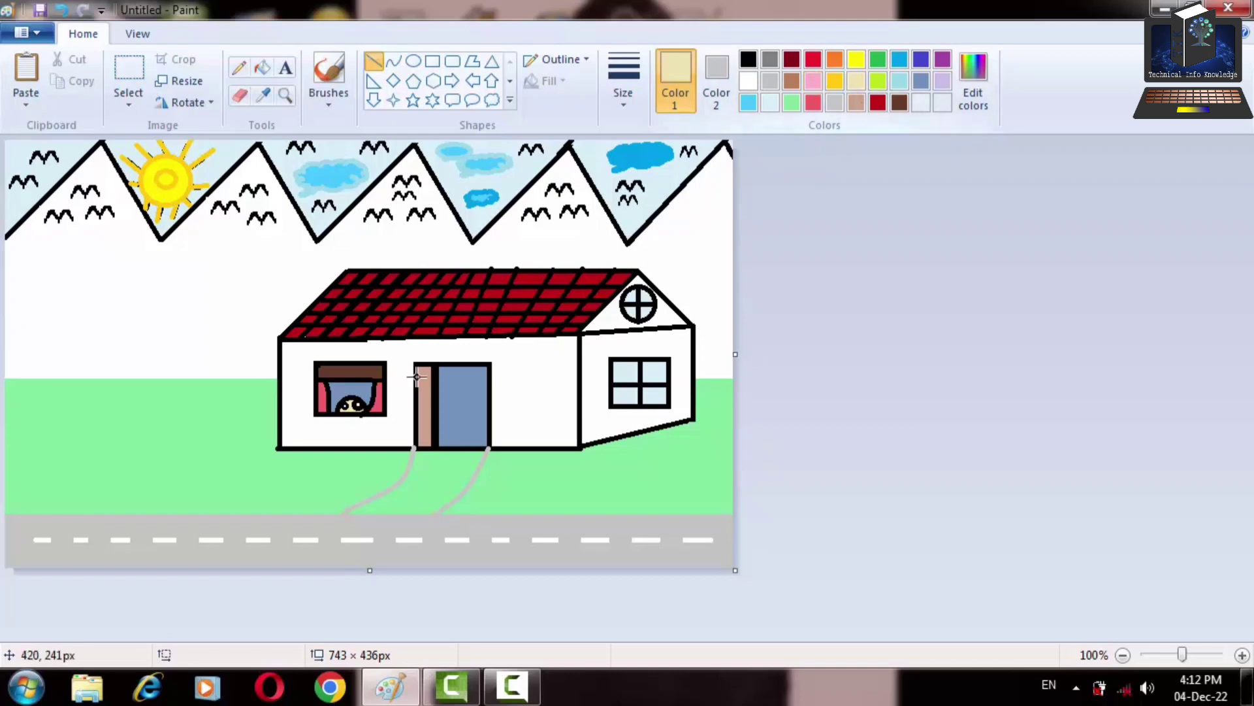
pyautogui.click(265, 71)
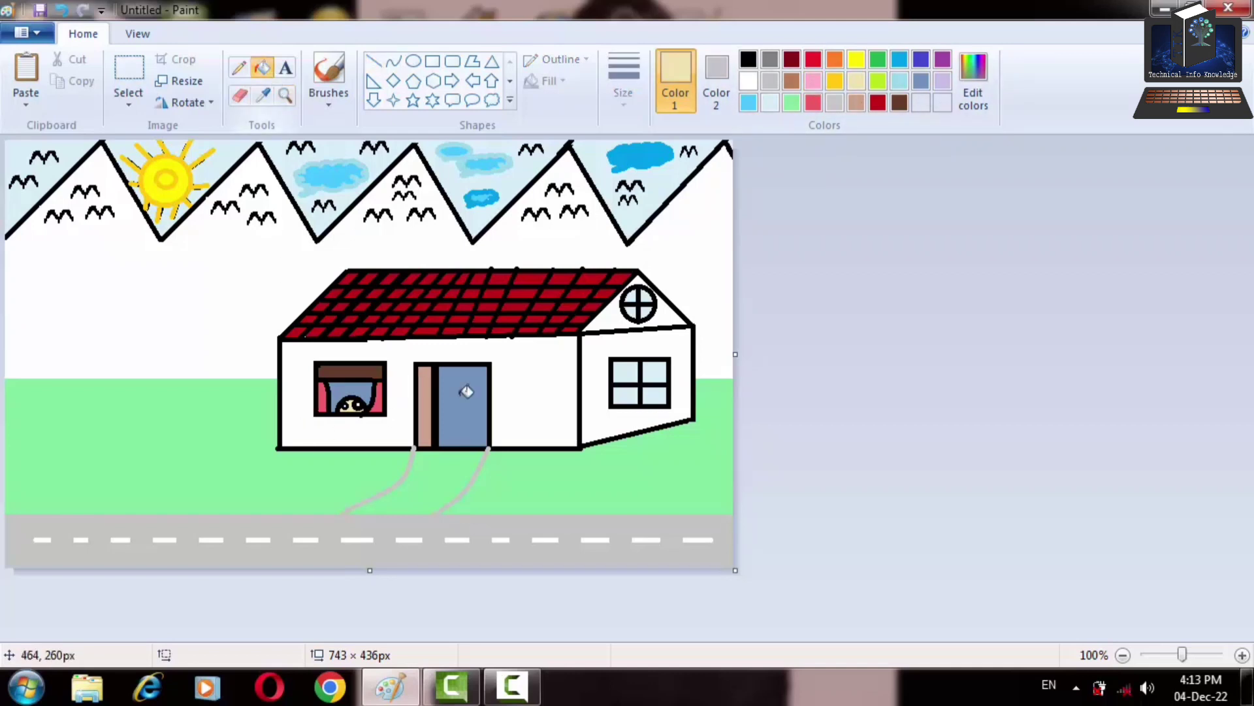
pyautogui.click(443, 459)
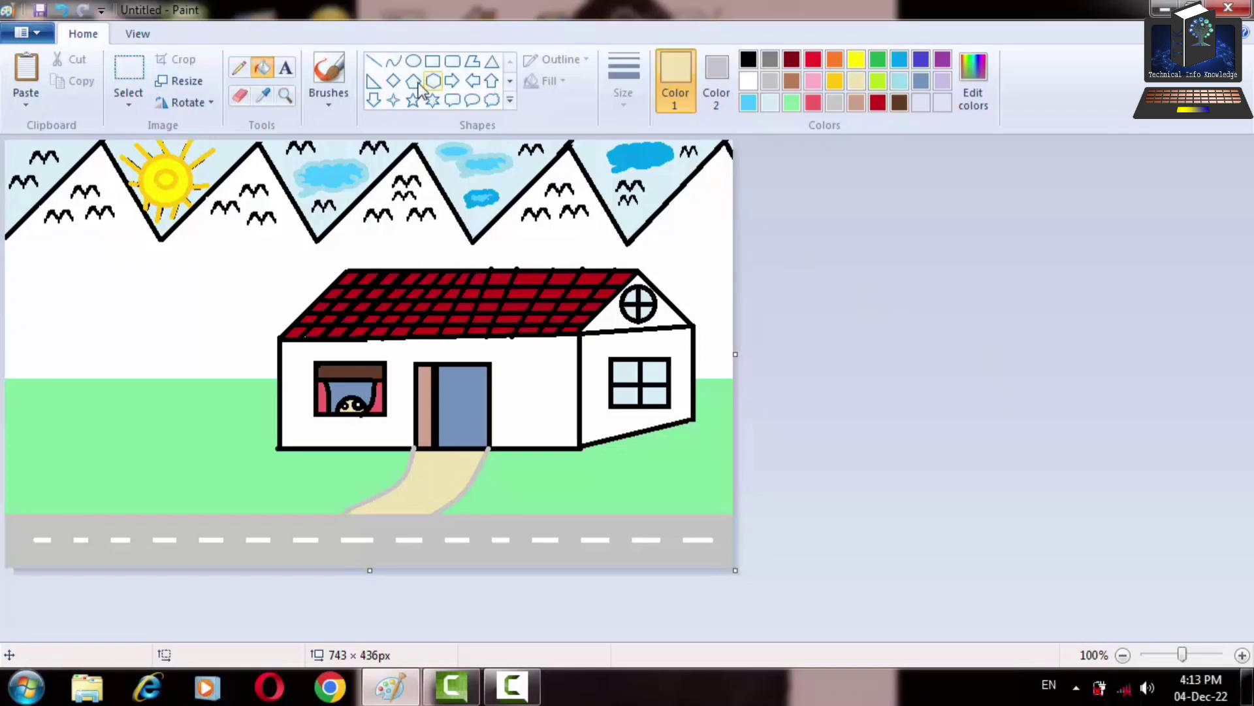
# Draw five upright brown fence pickets, about 30 to 80 px tall, along the path's right edge from the door toward the road
pyautogui.click(373, 61)
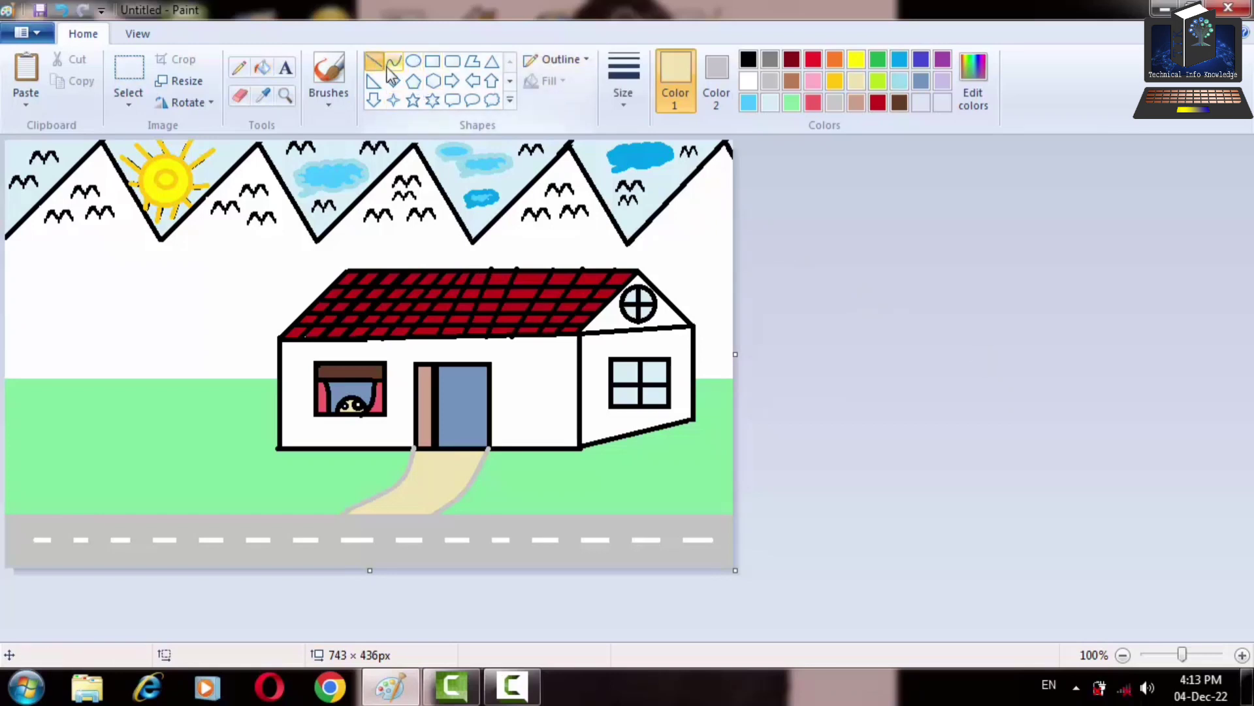
pyautogui.click(769, 79)
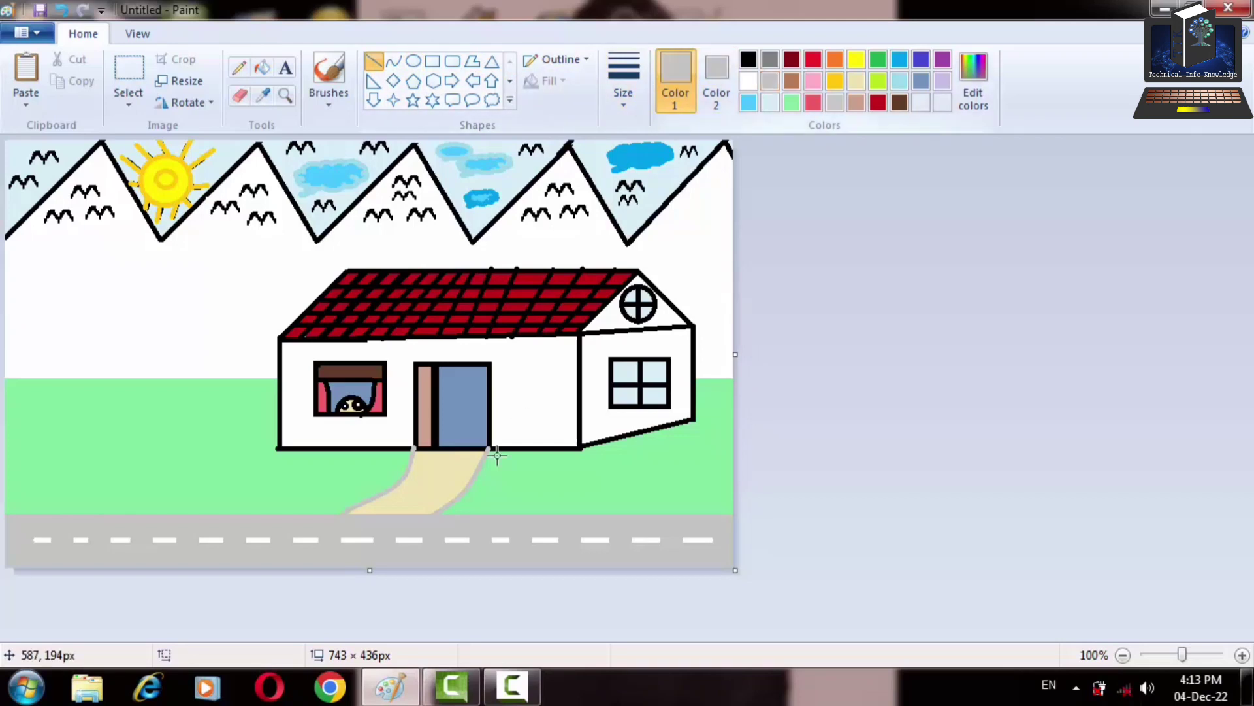
pyautogui.click(792, 81)
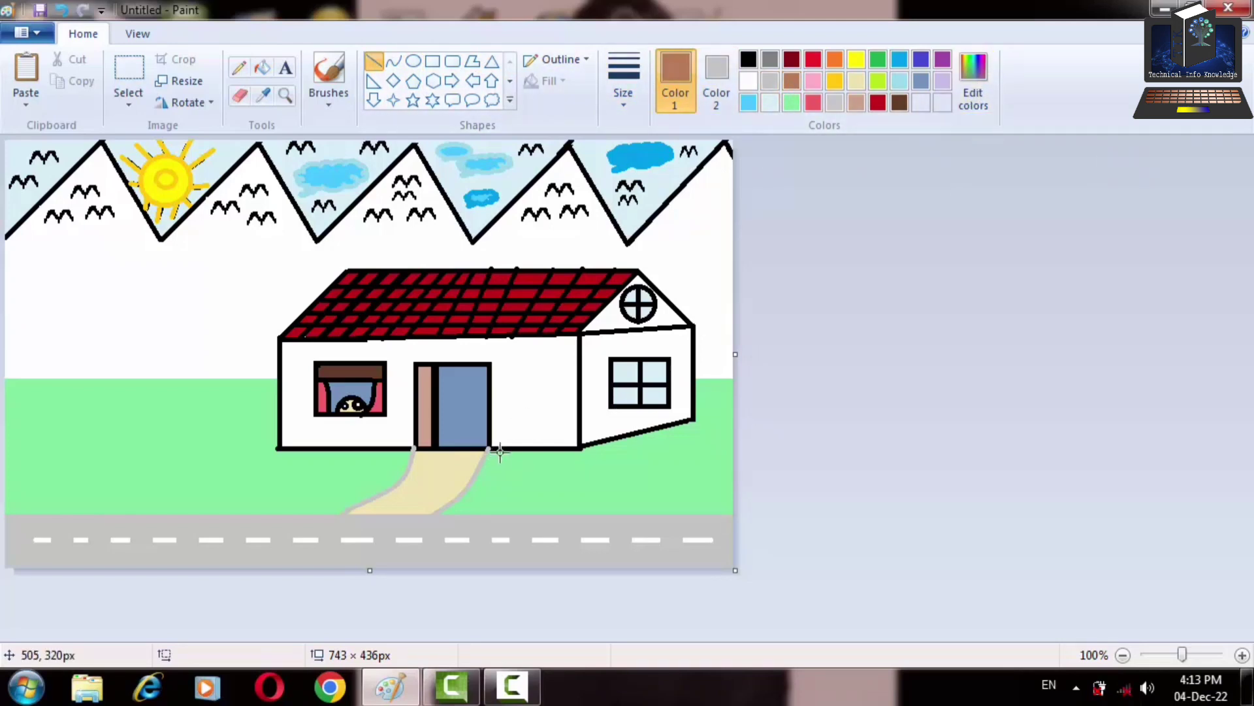
pyautogui.moveTo(490, 469)
pyautogui.mouseDown()
pyautogui.moveTo(477, 413)
pyautogui.moveTo(507, 414)
pyautogui.moveTo(492, 414)
pyautogui.moveTo(499, 440)
pyautogui.mouseUp()
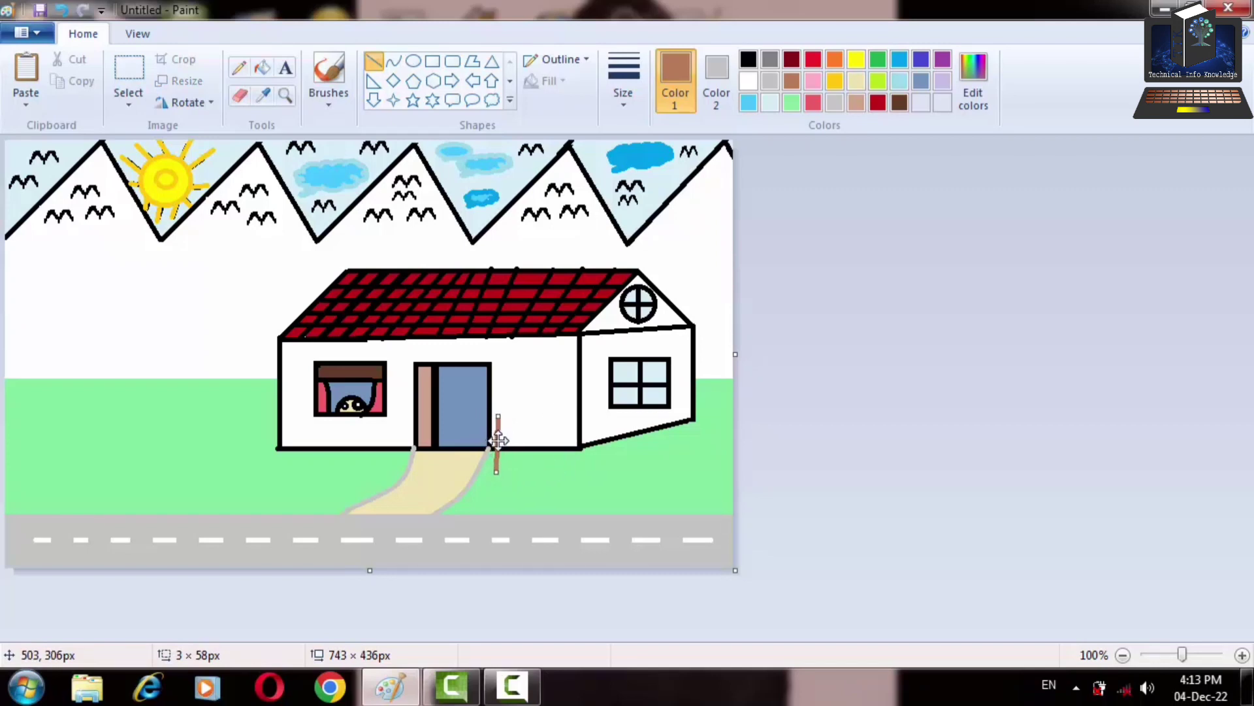
pyautogui.click(914, 367)
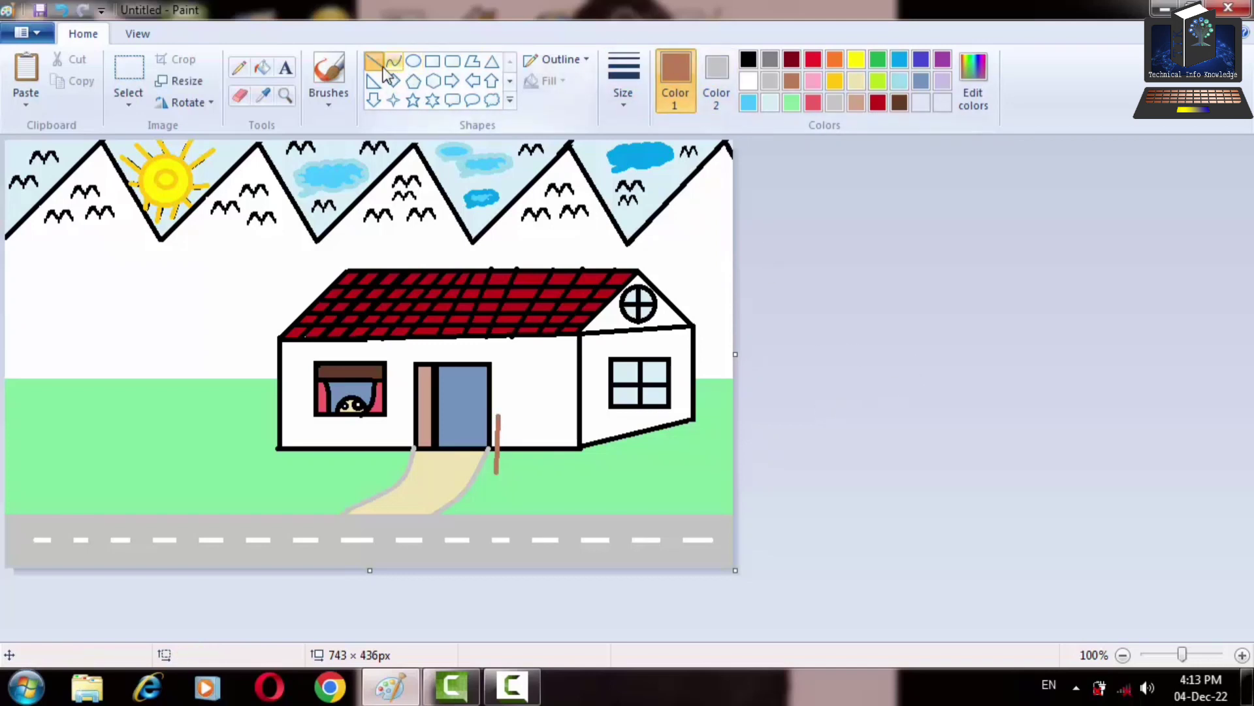
pyautogui.moveTo(491, 486); pyautogui.dragTo(490, 457)
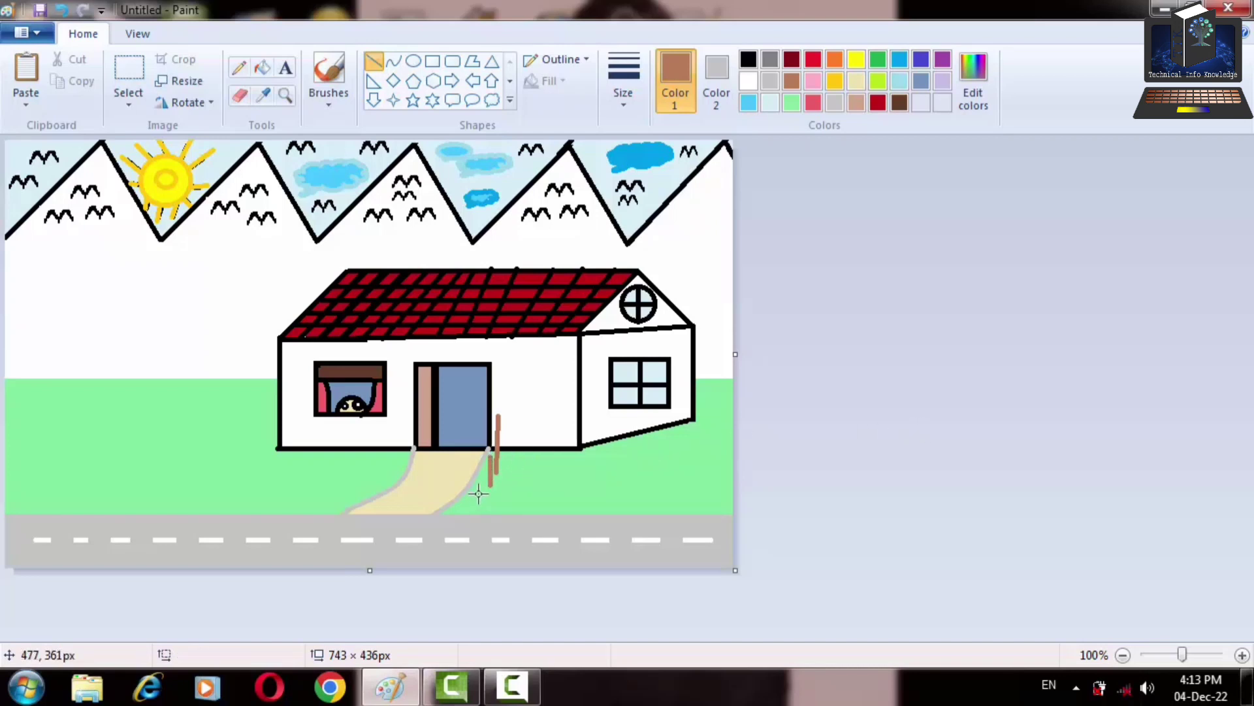
pyautogui.moveTo(485, 492); pyautogui.dragTo(482, 443)
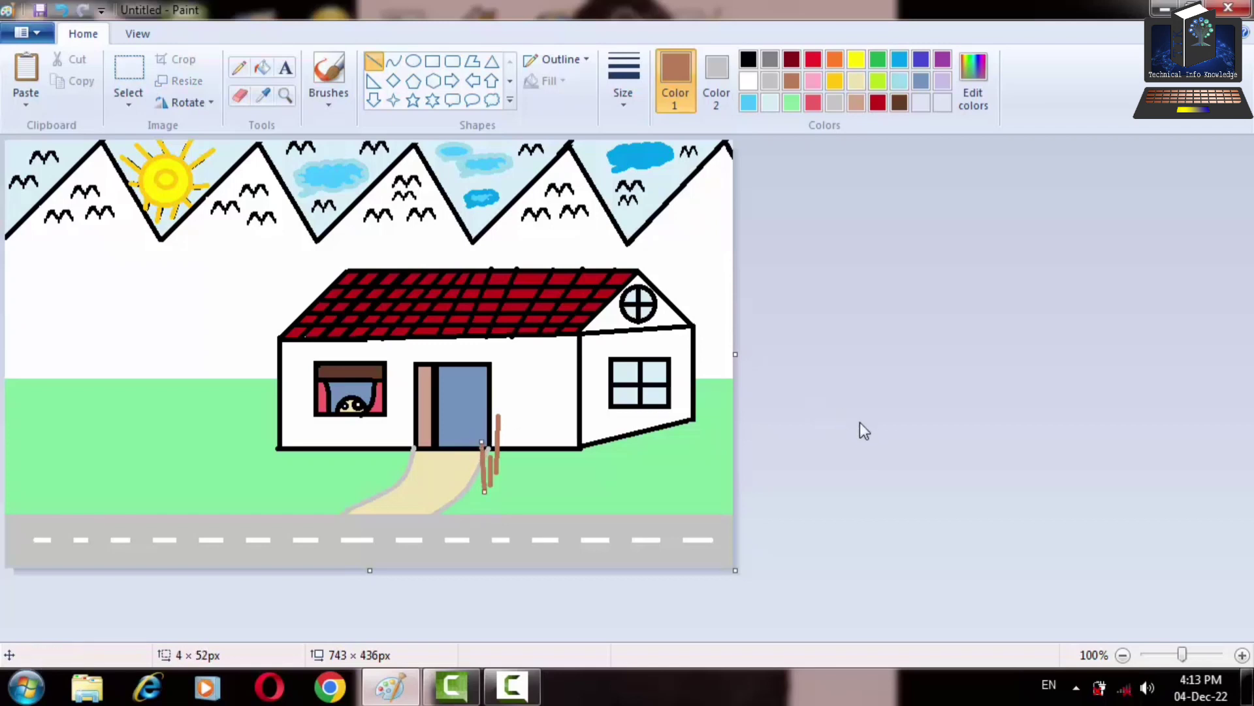
pyautogui.moveTo(478, 496)
pyautogui.mouseDown()
pyautogui.moveTo(468, 362)
pyautogui.moveTo(474, 419)
pyautogui.mouseUp()
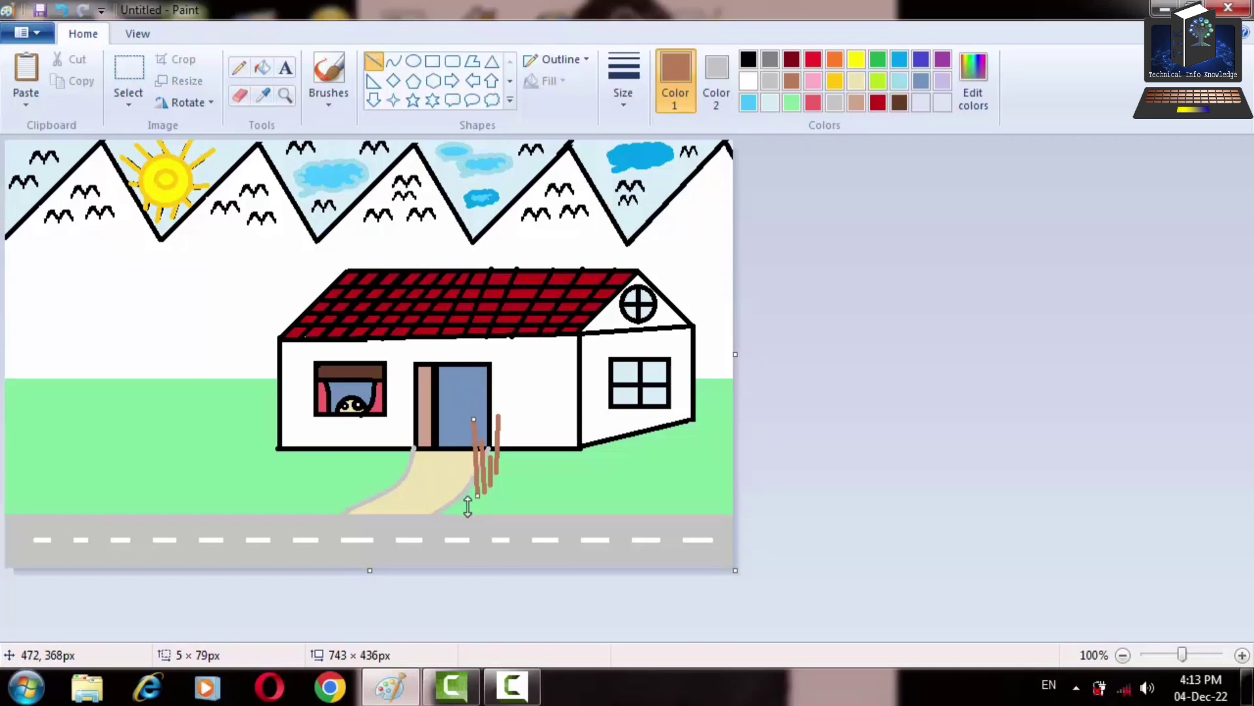
pyautogui.click(878, 460)
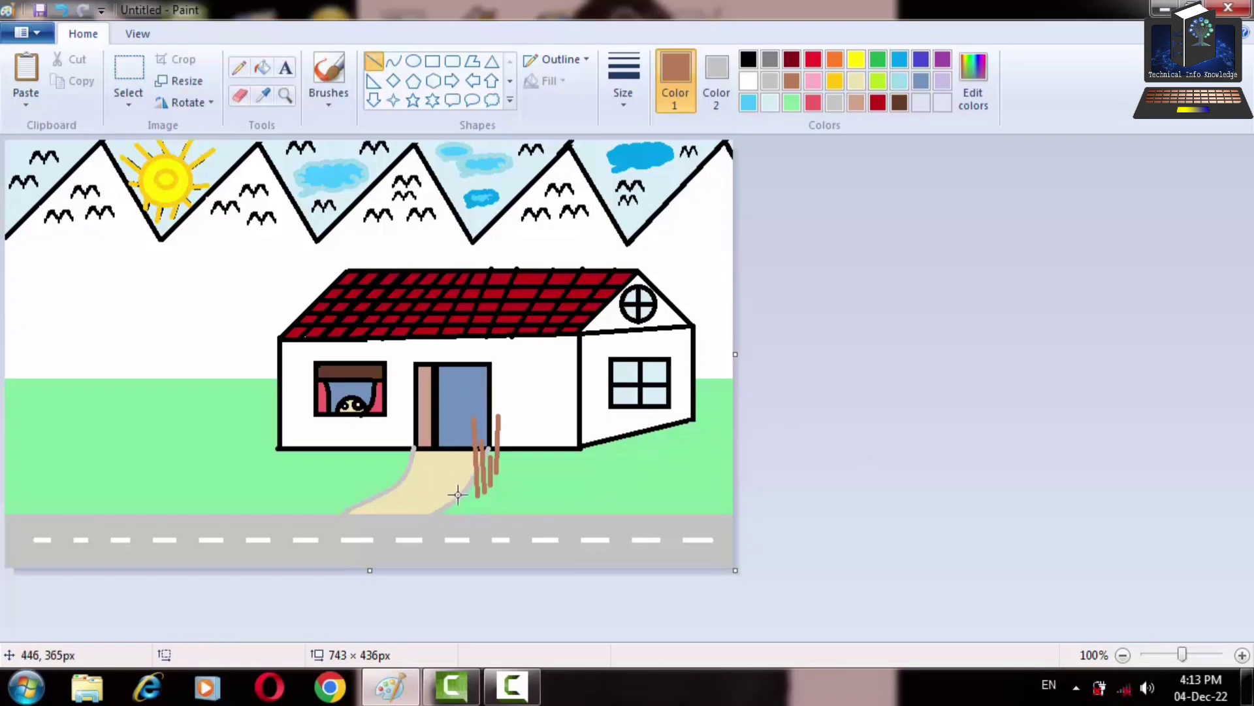
pyautogui.moveTo(472, 500); pyautogui.dragTo(465, 434)
pyautogui.click(789, 477)
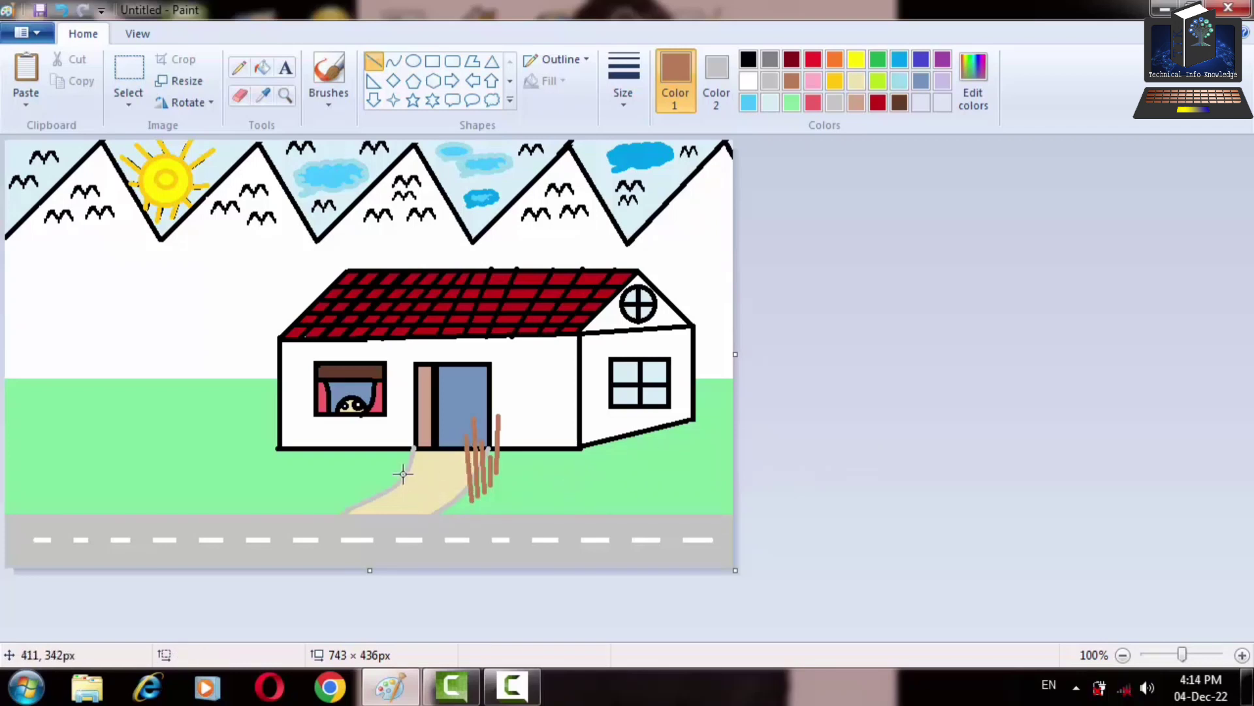
# Draw five upright brown pickets, about 40 to 55 px tall, stepping down along the path's left edge
pyautogui.moveTo(402, 462); pyautogui.dragTo(401, 426)
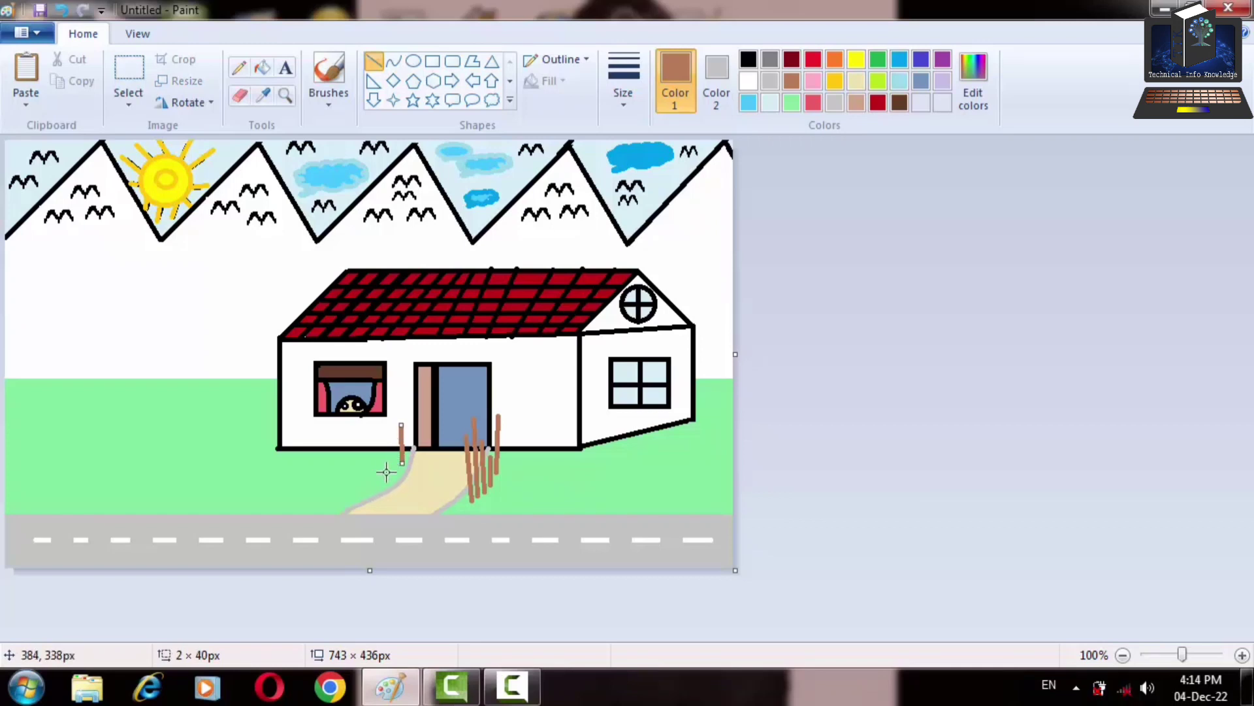
pyautogui.moveTo(392, 471); pyautogui.dragTo(392, 429)
pyautogui.click(376, 484)
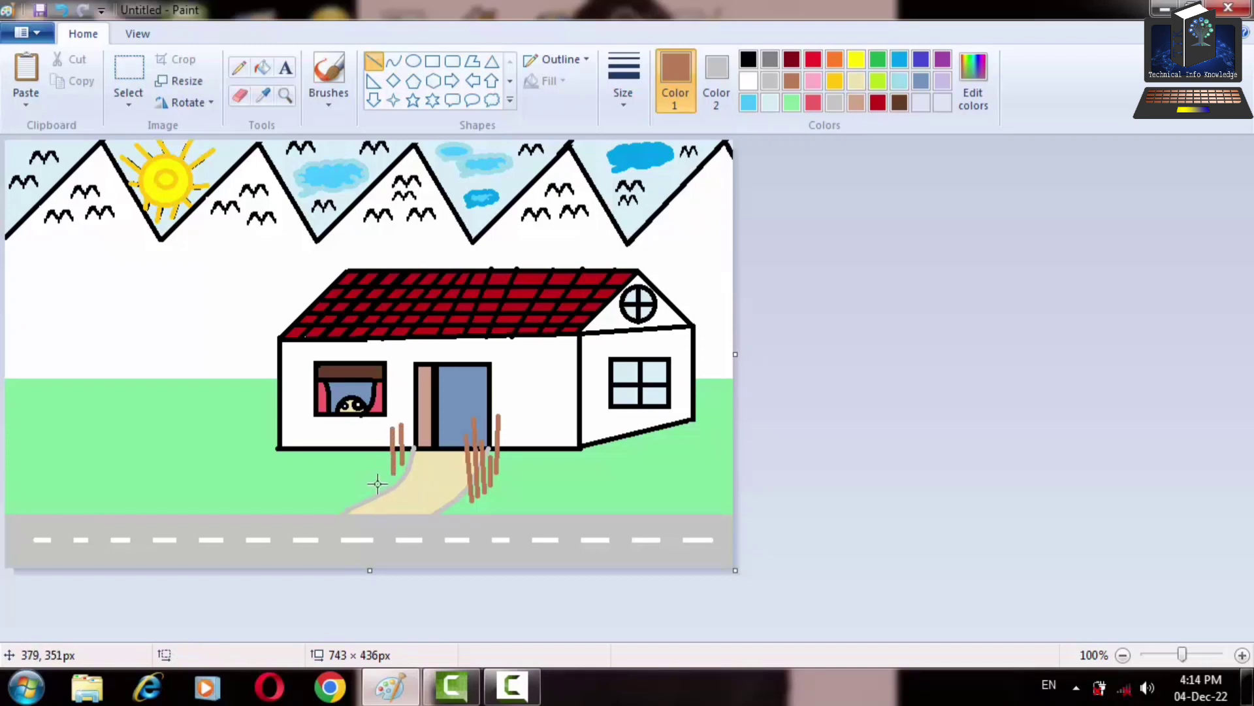
pyautogui.moveTo(385, 480); pyautogui.dragTo(385, 425)
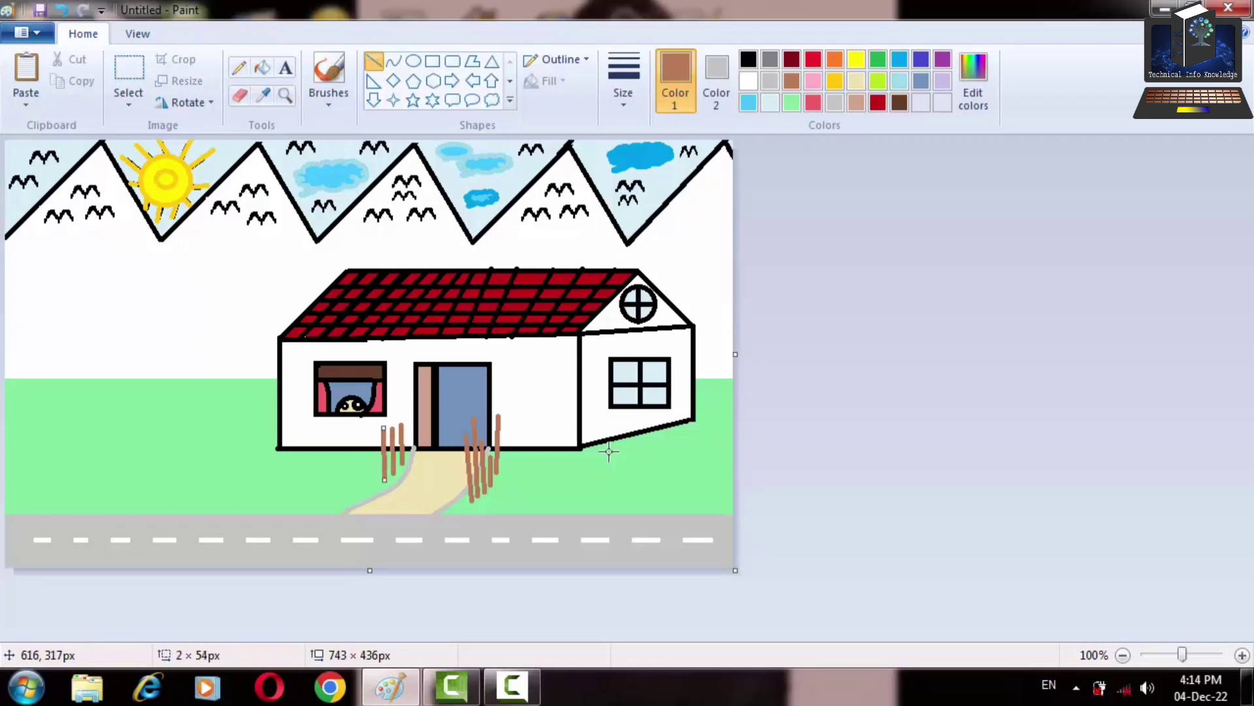
pyautogui.click(391, 462)
pyautogui.moveTo(369, 484); pyautogui.dragTo(368, 440)
pyautogui.click(803, 405)
pyautogui.moveTo(358, 489); pyautogui.dragTo(357, 440)
pyautogui.click(1017, 349)
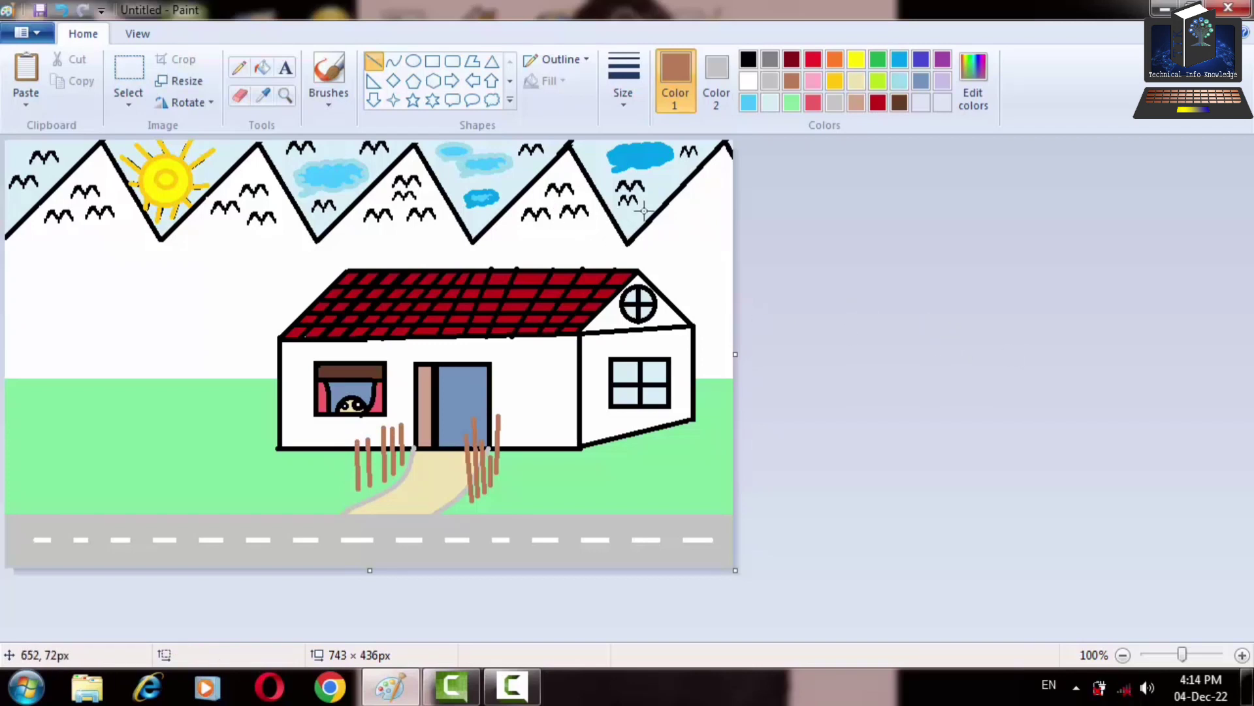
# Draw nine spaced brown pickets, about 60 to 85 px tall, across the grass from the path toward the canvas's right edge
pyautogui.moveTo(495, 508); pyautogui.dragTo(495, 426)
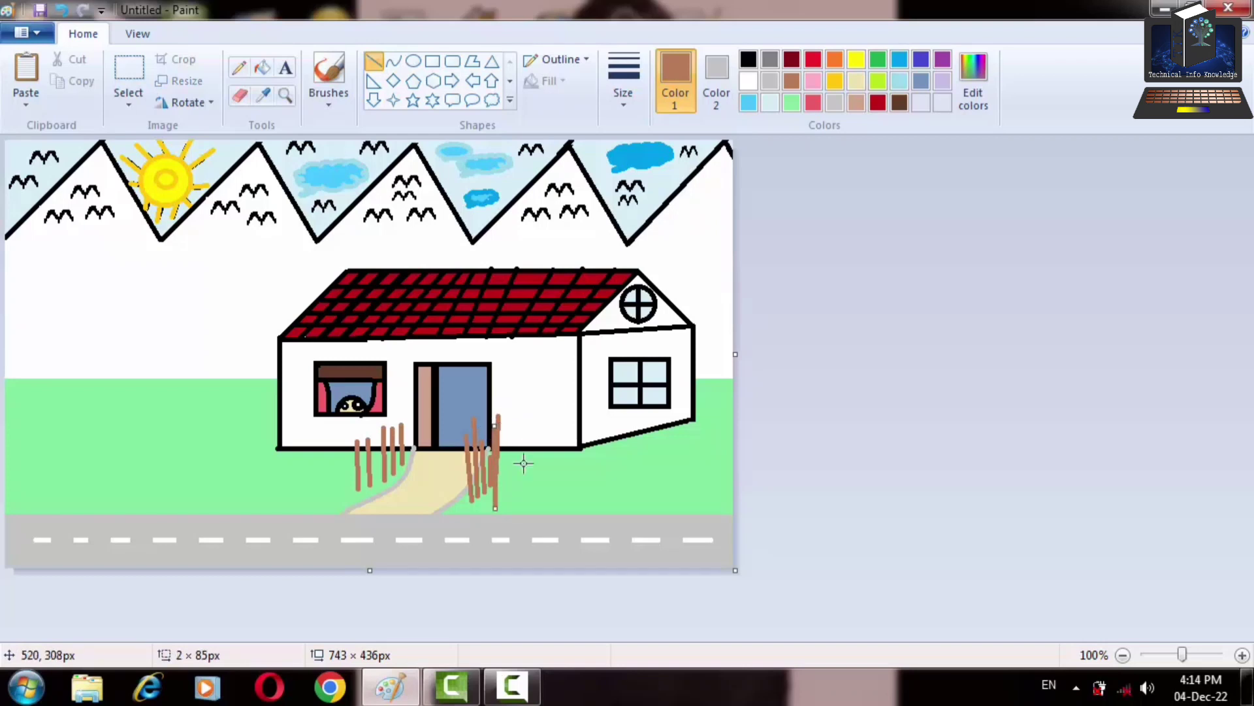
pyautogui.moveTo(514, 505); pyautogui.dragTo(512, 428)
pyautogui.moveTo(532, 504); pyautogui.dragTo(537, 432)
pyautogui.moveTo(553, 500); pyautogui.dragTo(560, 435)
pyautogui.moveTo(580, 503); pyautogui.dragTo(584, 445)
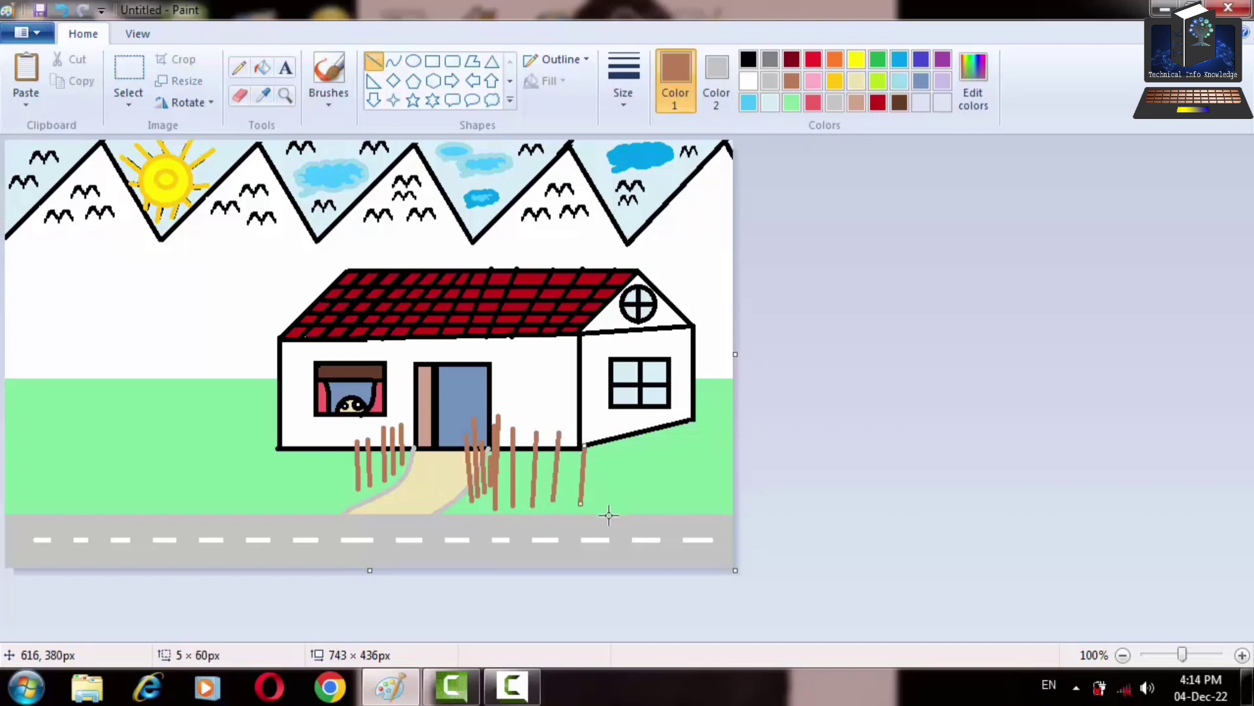
pyautogui.moveTo(609, 501); pyautogui.dragTo(613, 435)
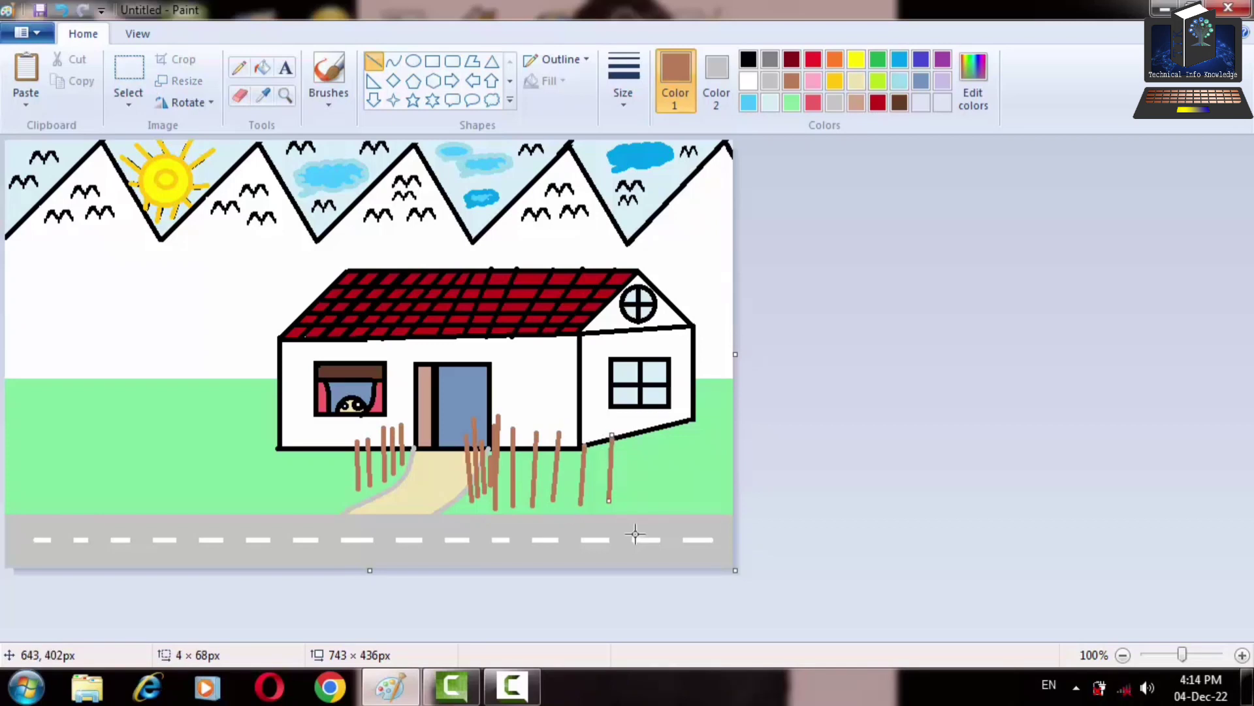
pyautogui.moveTo(633, 500); pyautogui.dragTo(636, 431)
pyautogui.moveTo(658, 504); pyautogui.dragTo(658, 448)
pyautogui.moveTo(686, 501); pyautogui.dragTo(689, 443)
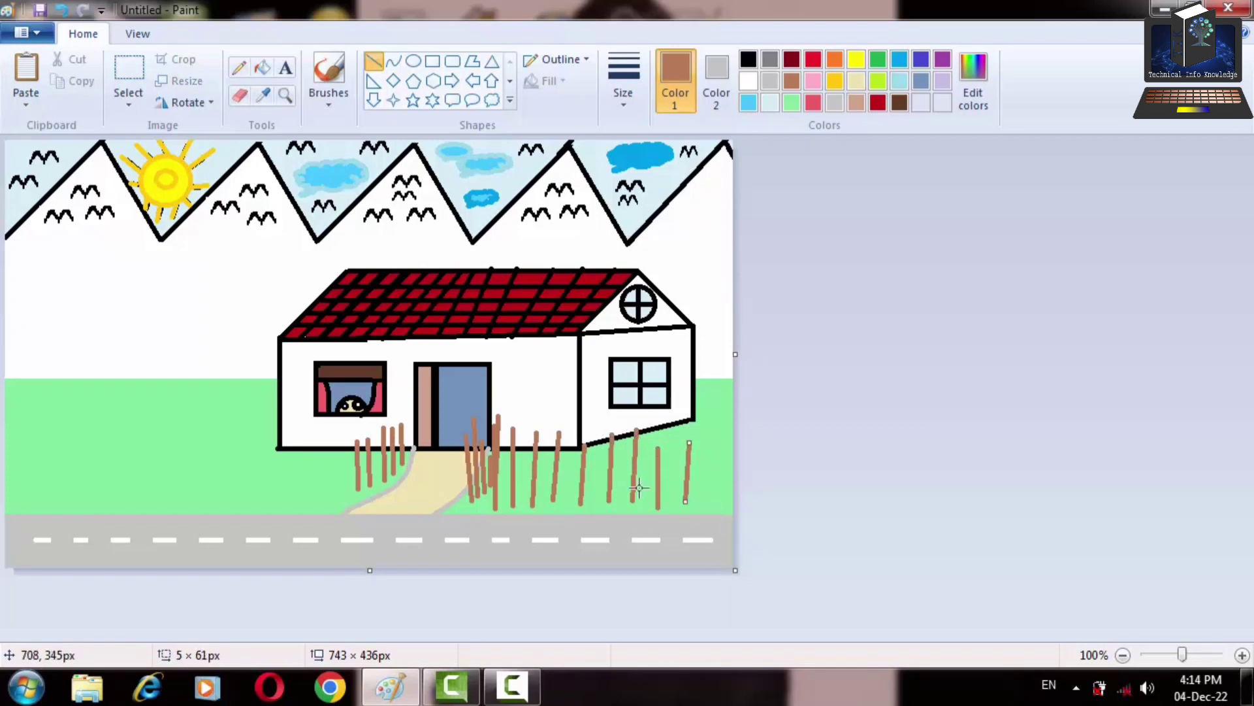
# Draw eight brown pickets, about 50 to 80 px tall, across the grass from the path's left pickets to beyond the house's left corner
pyautogui.moveTo(307, 504); pyautogui.dragTo(305, 425)
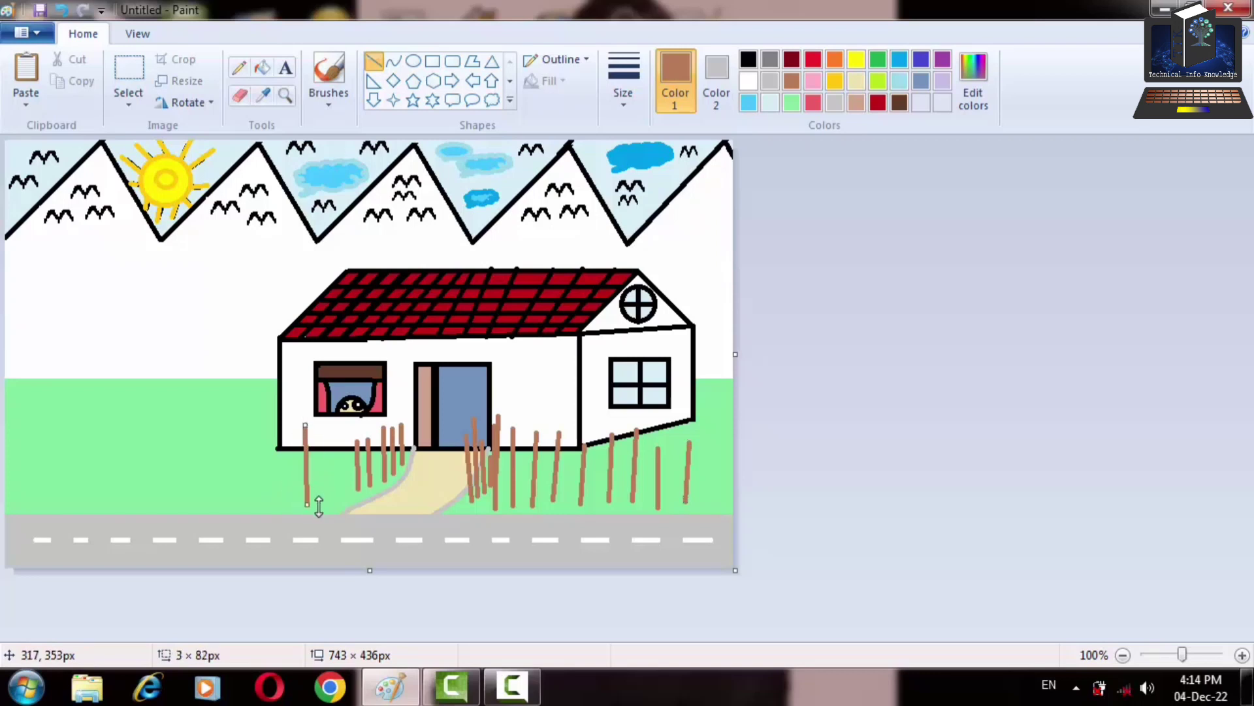
pyautogui.moveTo(325, 503); pyautogui.dragTo(326, 453)
pyautogui.moveTo(275, 497); pyautogui.dragTo(279, 439)
pyautogui.moveTo(341, 496); pyautogui.dragTo(340, 440)
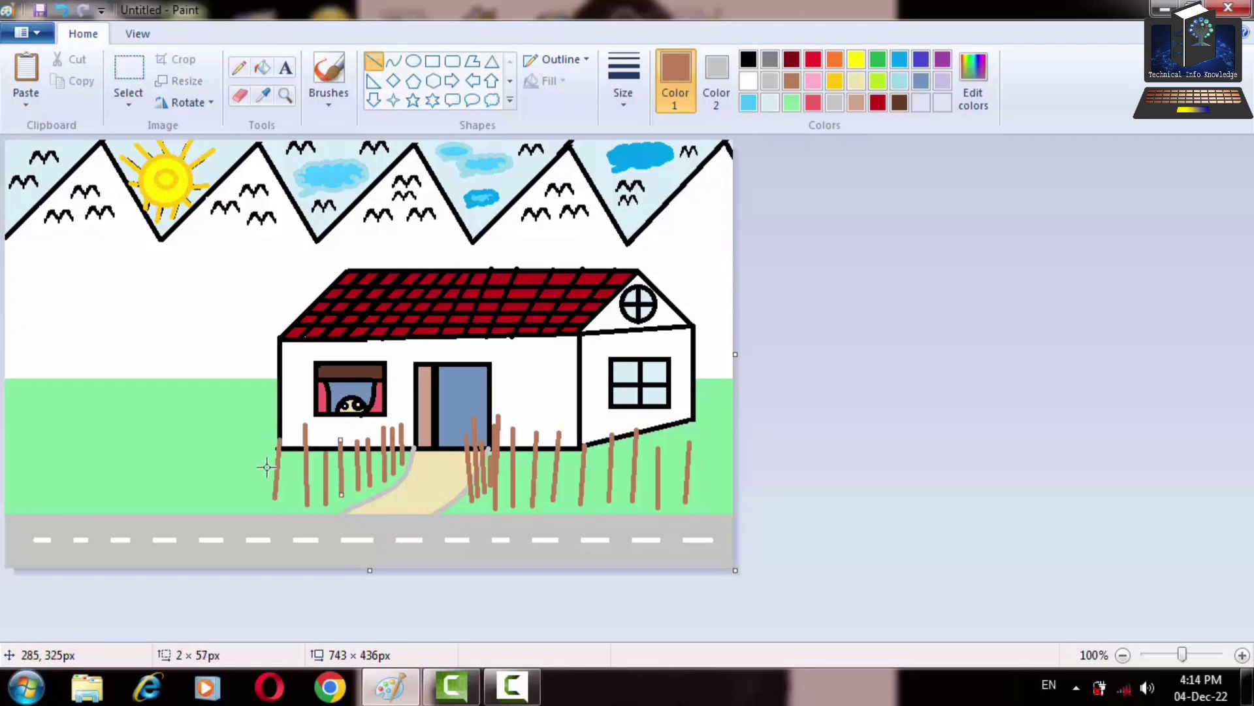
pyautogui.moveTo(260, 501); pyautogui.dragTo(262, 436)
pyautogui.moveTo(288, 508); pyautogui.dragTo(293, 431)
pyautogui.moveTo(235, 503); pyautogui.dragTo(235, 428)
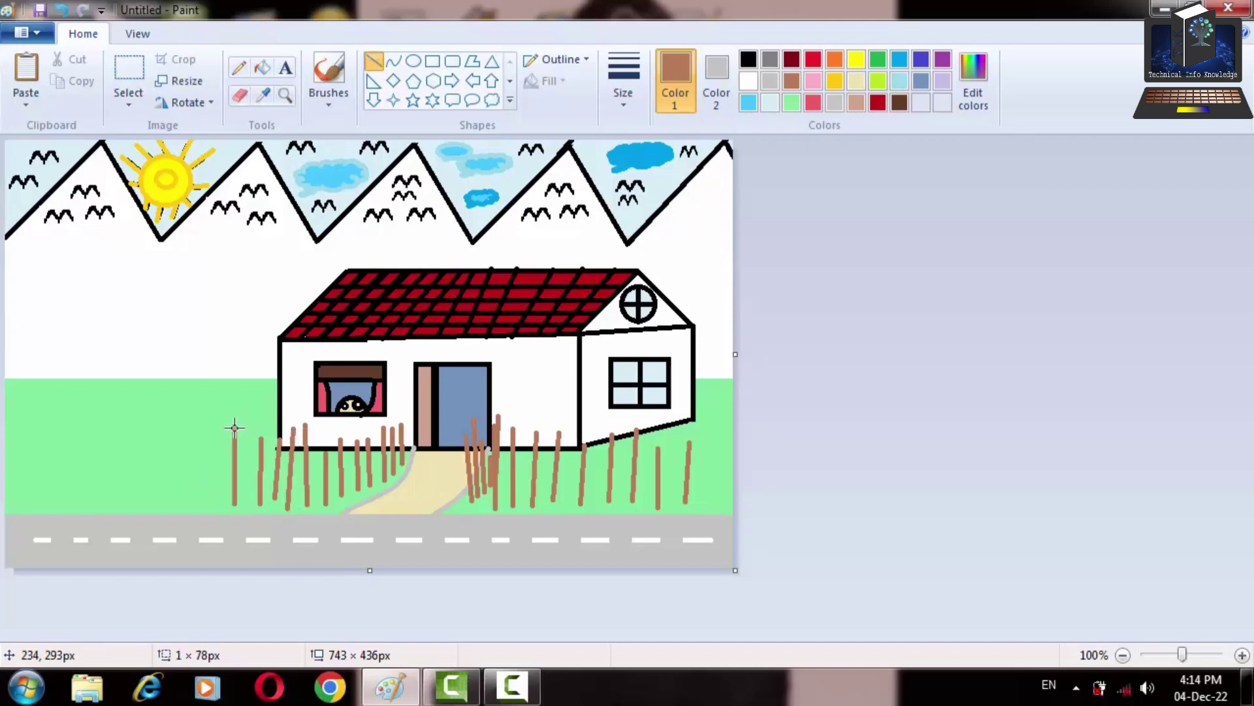
pyautogui.moveTo(208, 504)
pyautogui.mouseDown()
pyautogui.moveTo(207, 436)
pyautogui.moveTo(190, 444)
pyautogui.moveTo(258, 523)
pyautogui.moveTo(268, 508)
pyautogui.mouseUp()
# Copy the three leftmost pickets in a 136 × 73 px selection and place two copies further left to extend the fence
pyautogui.click(134, 68)
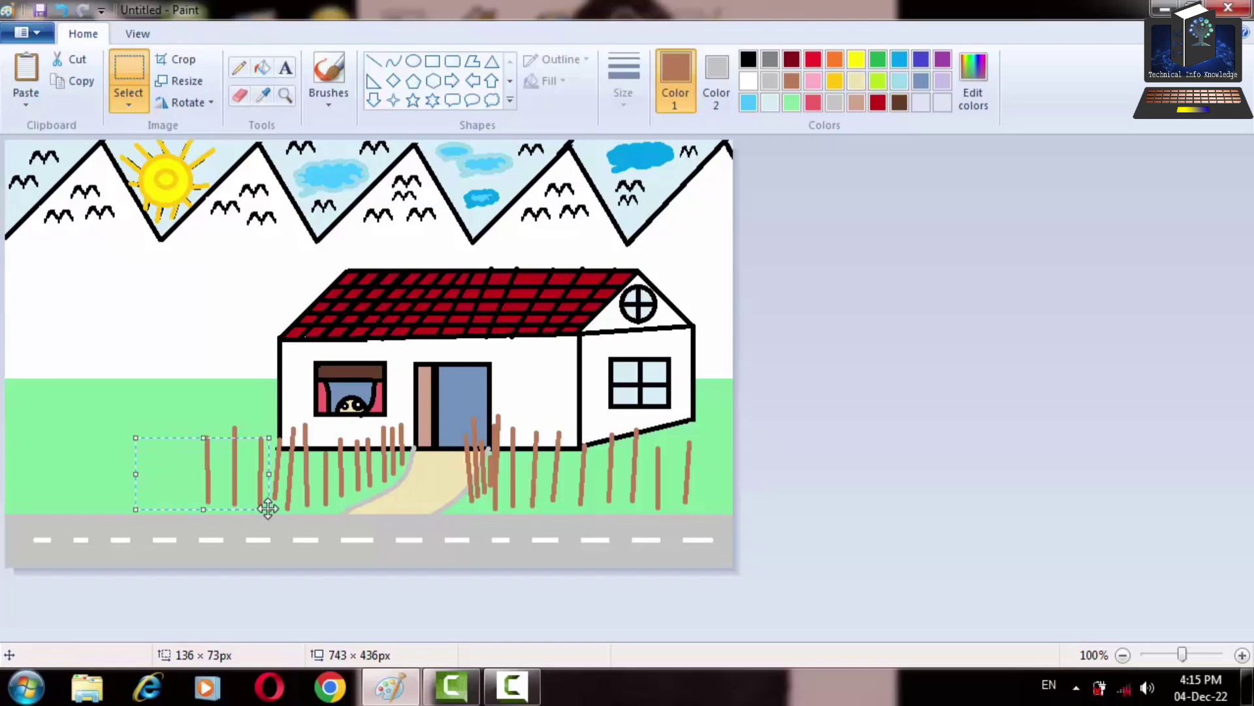
pyautogui.hotkey('ctrl', 'c')
pyautogui.hotkey('ctrl', 'v')
pyautogui.moveTo(83, 152); pyautogui.dragTo(129, 453)
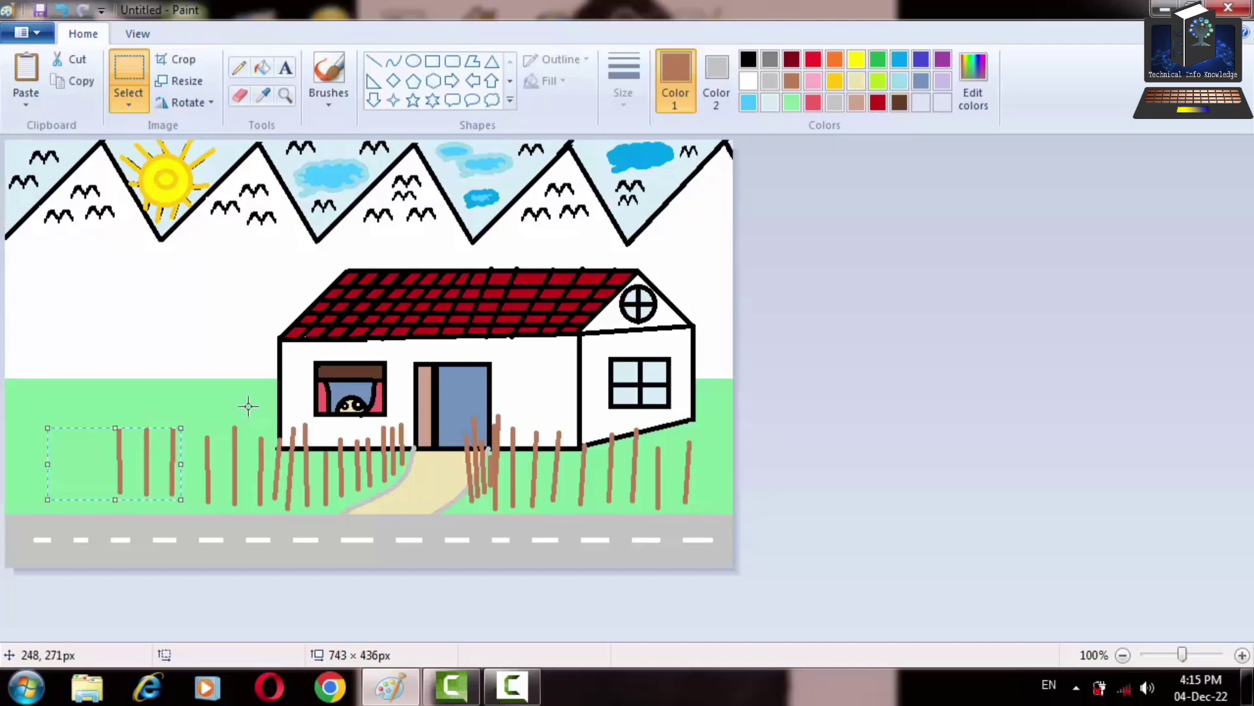
pyautogui.hotkey('ctrl', 'v')
pyautogui.moveTo(74, 177); pyautogui.dragTo(26, 463)
pyautogui.click(1006, 371)
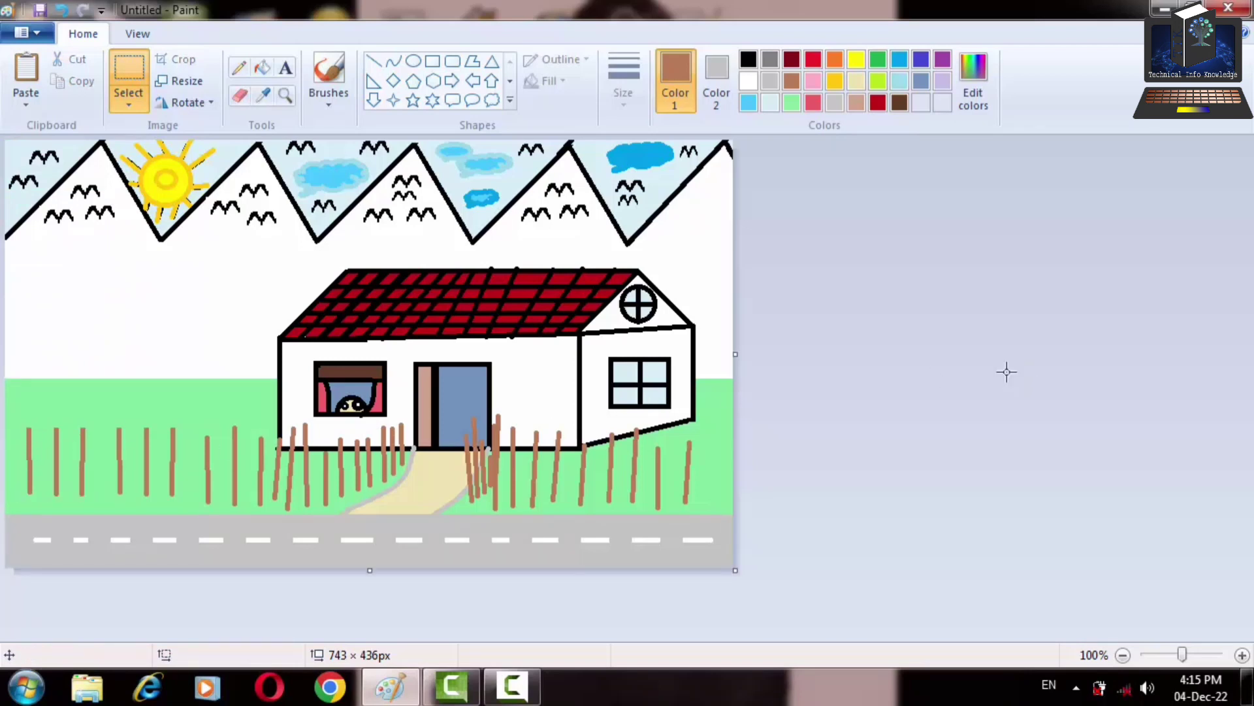
# Draw the left fence's lower rail as a brown line about 317 px long, plus a slanted rail up along the path's pickets
pyautogui.click(374, 62)
pyautogui.moveTo(20, 482)
pyautogui.mouseDown()
pyautogui.moveTo(295, 475)
pyautogui.moveTo(299, 489)
pyautogui.moveTo(330, 485)
pyautogui.mouseUp()
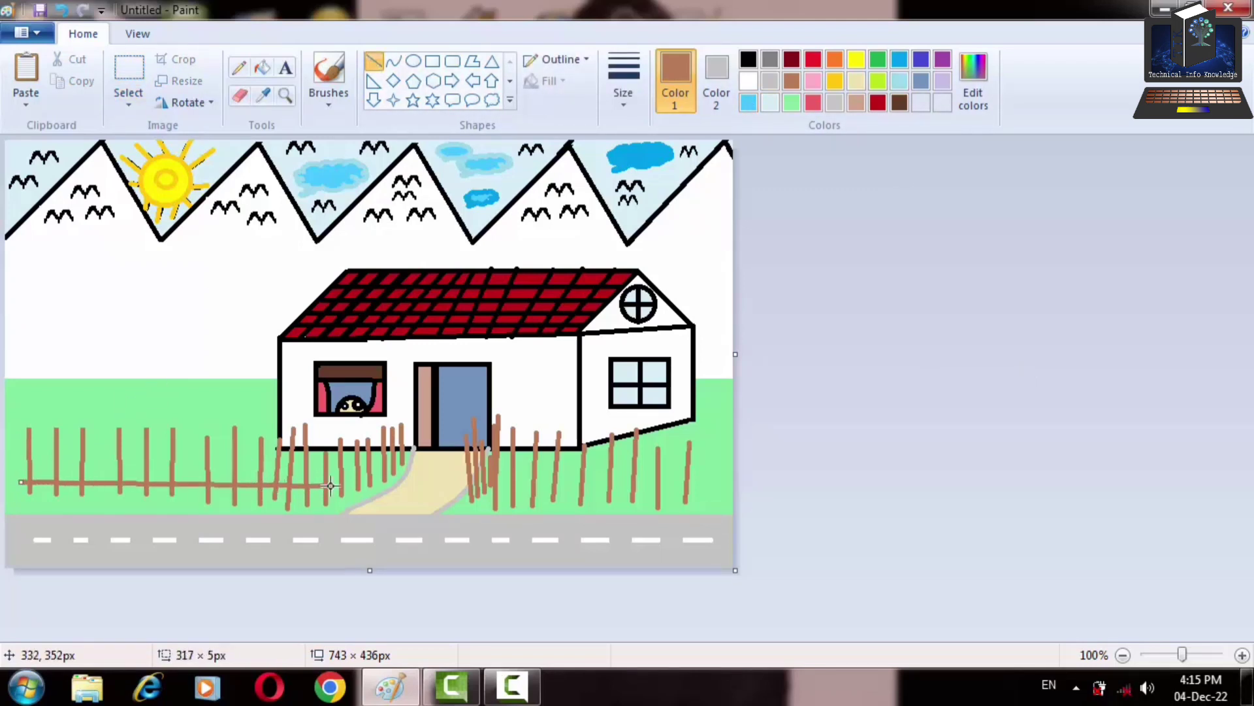
pyautogui.click(360, 477)
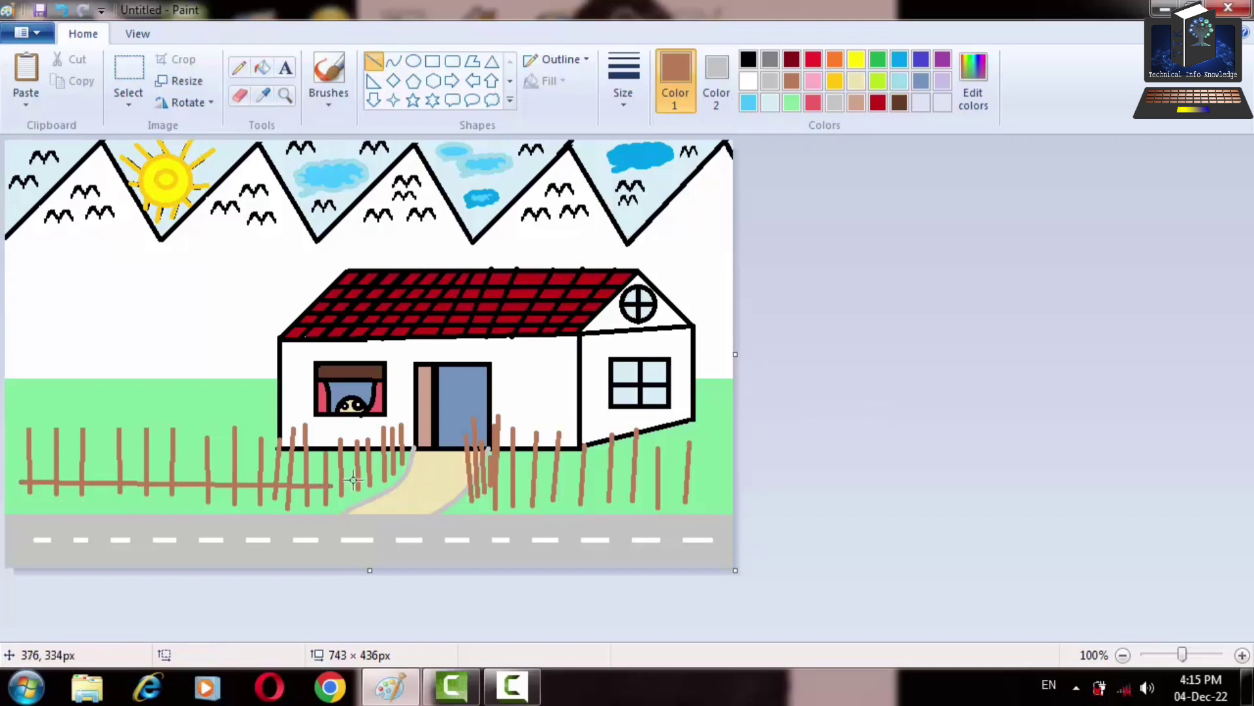
pyautogui.moveTo(329, 490); pyautogui.dragTo(407, 449)
pyautogui.click(529, 461)
# Draw lower and upper brown rails across the right fence's pickets, from the path to the canvas's right side
pyautogui.moveTo(470, 487); pyautogui.dragTo(702, 487)
pyautogui.click(933, 480)
pyautogui.moveTo(466, 465)
pyautogui.mouseDown()
pyautogui.moveTo(737, 467)
pyautogui.moveTo(693, 486)
pyautogui.moveTo(825, 482)
pyautogui.mouseUp()
pyautogui.click(960, 429)
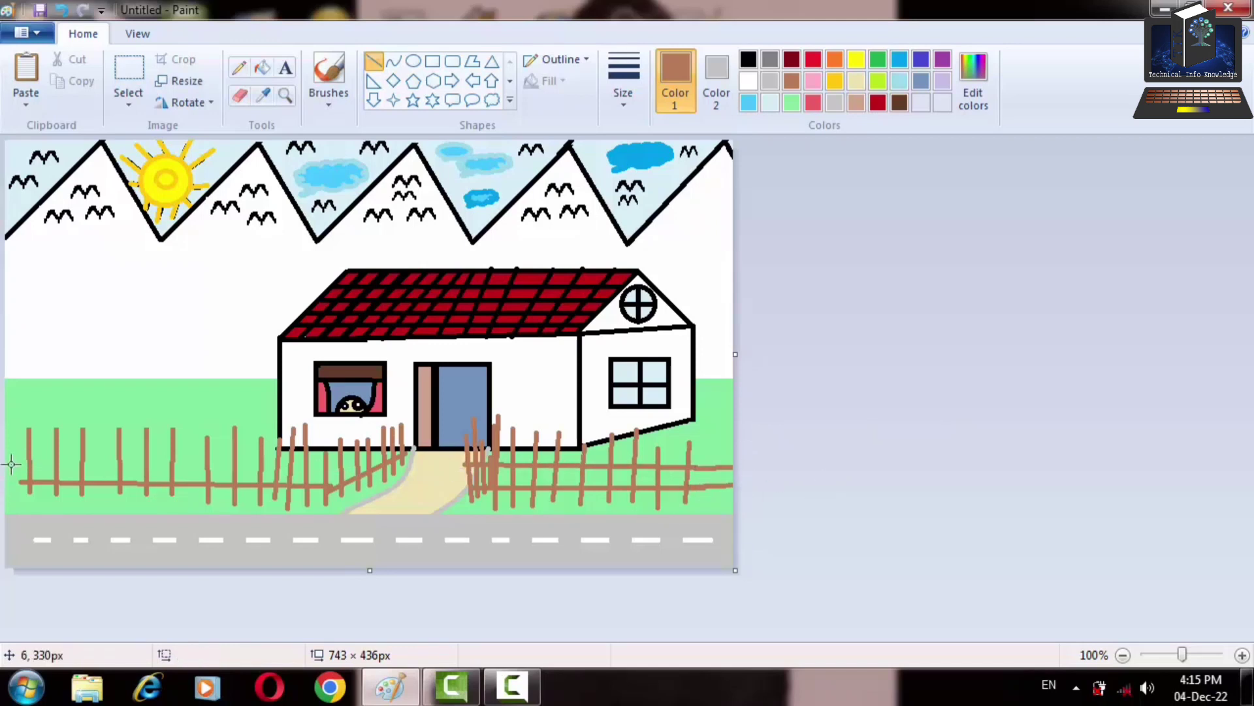
# Draw the left fence's upper rail with a slanted section about 79 × 26 px, and extend its lower rail 17 px to the canvas edge
pyautogui.moveTo(6, 460); pyautogui.dragTo(341, 461)
pyautogui.click(950, 446)
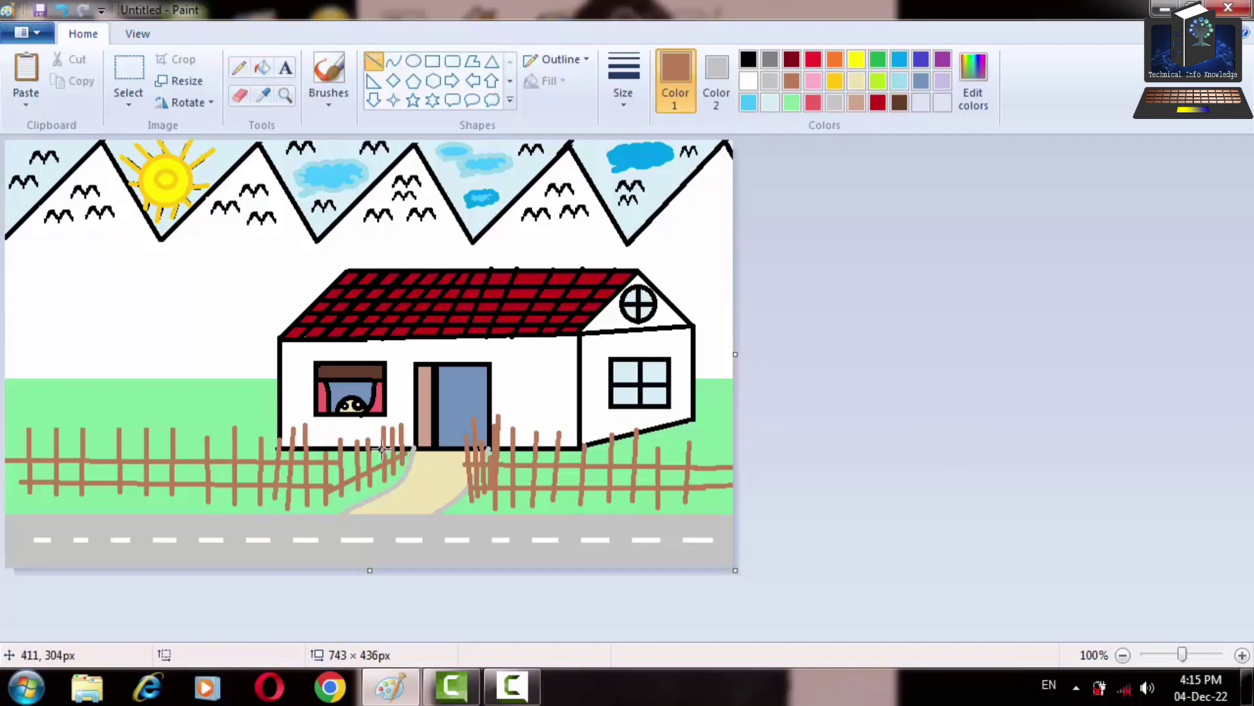
pyautogui.moveTo(328, 465); pyautogui.dragTo(403, 439)
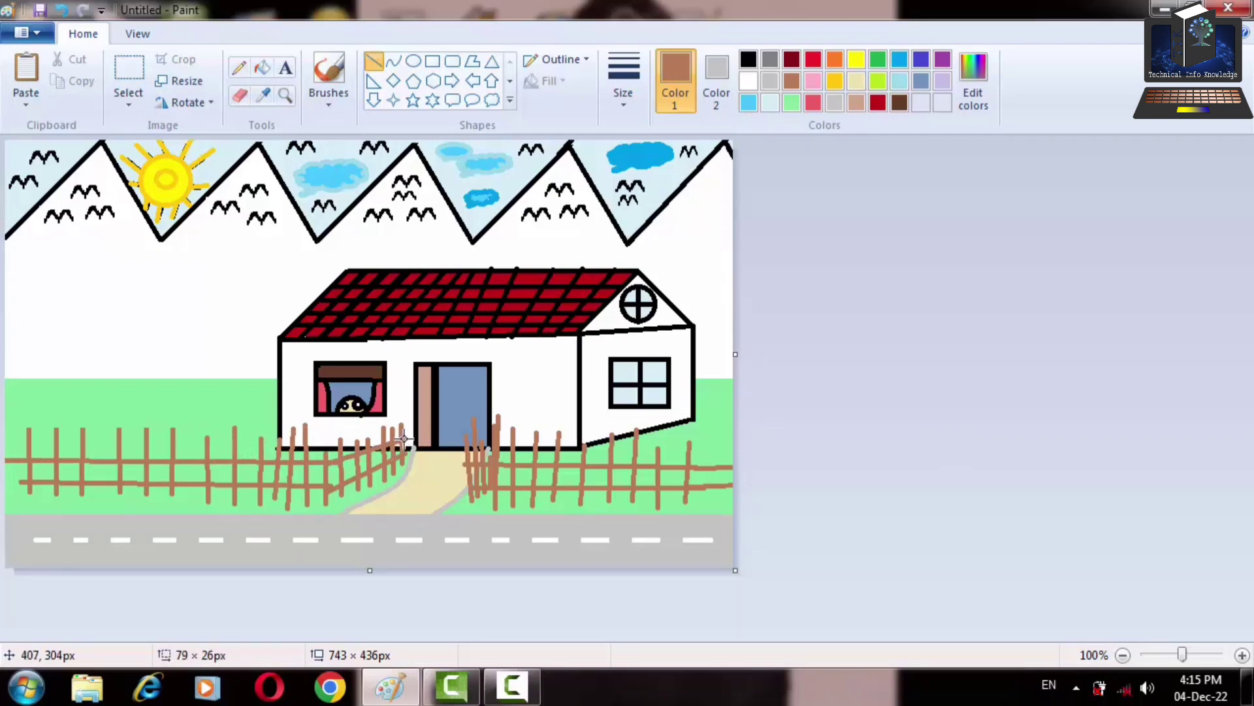
pyautogui.click(825, 395)
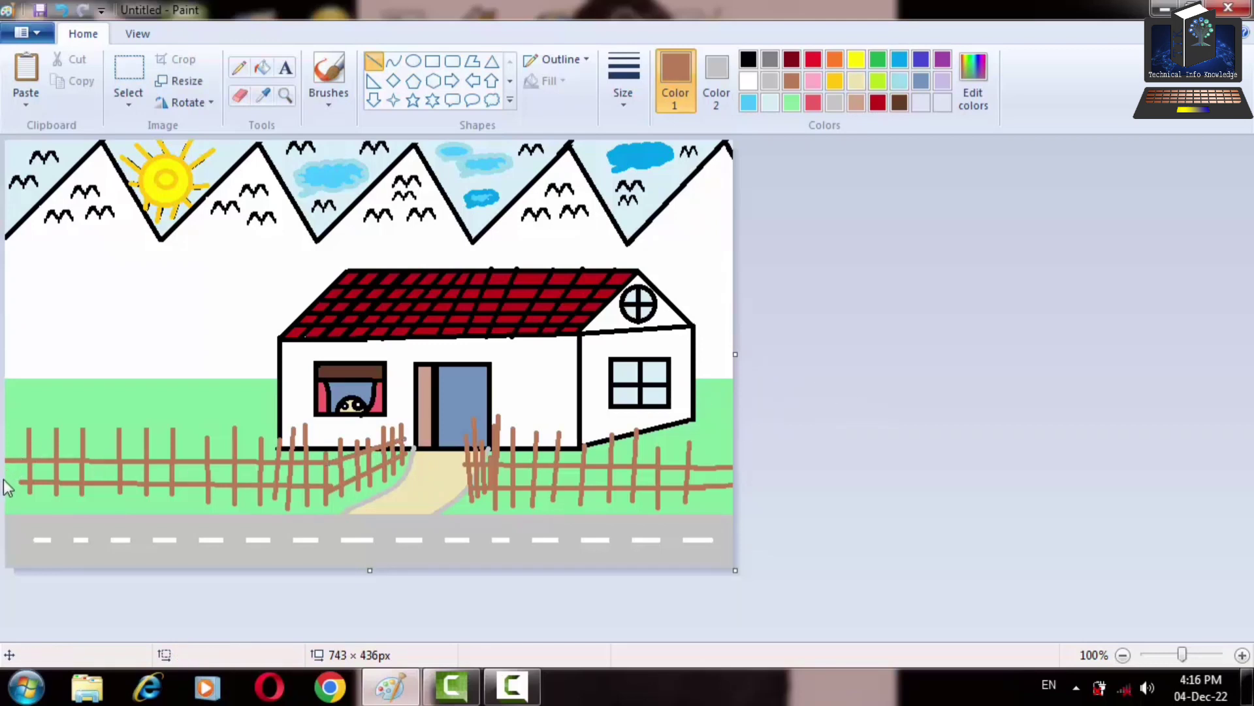
pyautogui.moveTo(6, 480); pyautogui.dragTo(22, 482)
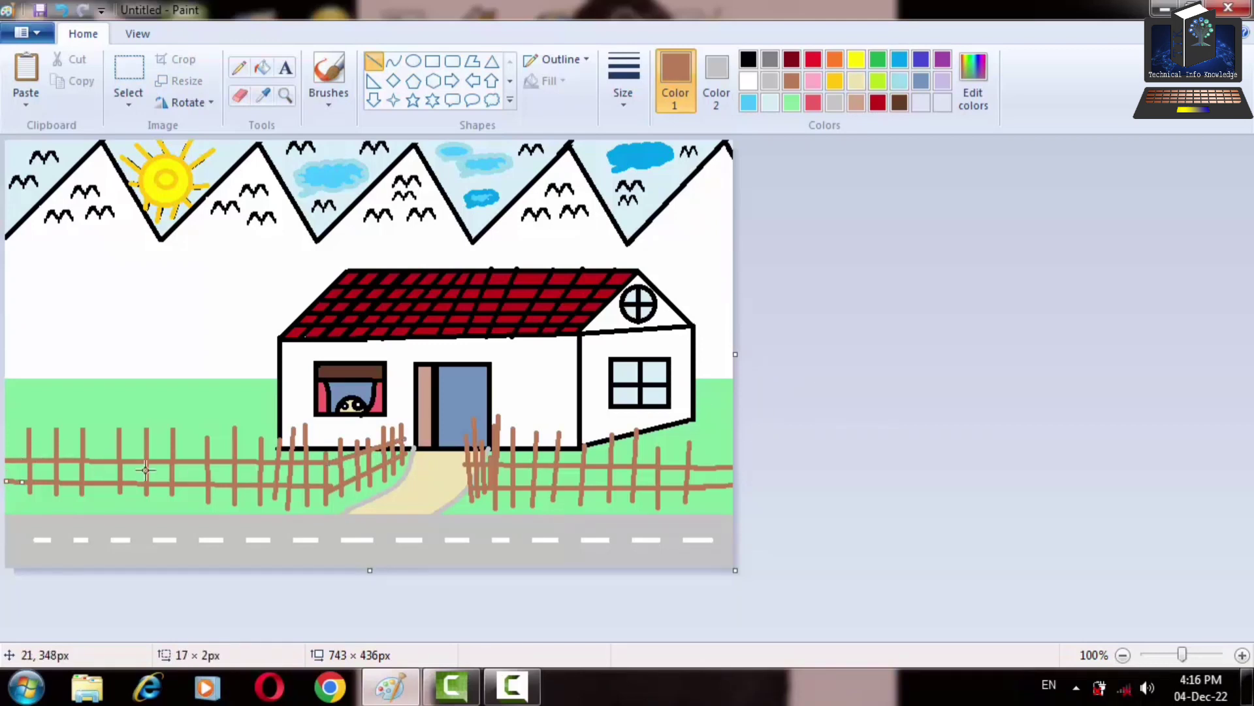
pyautogui.click(807, 388)
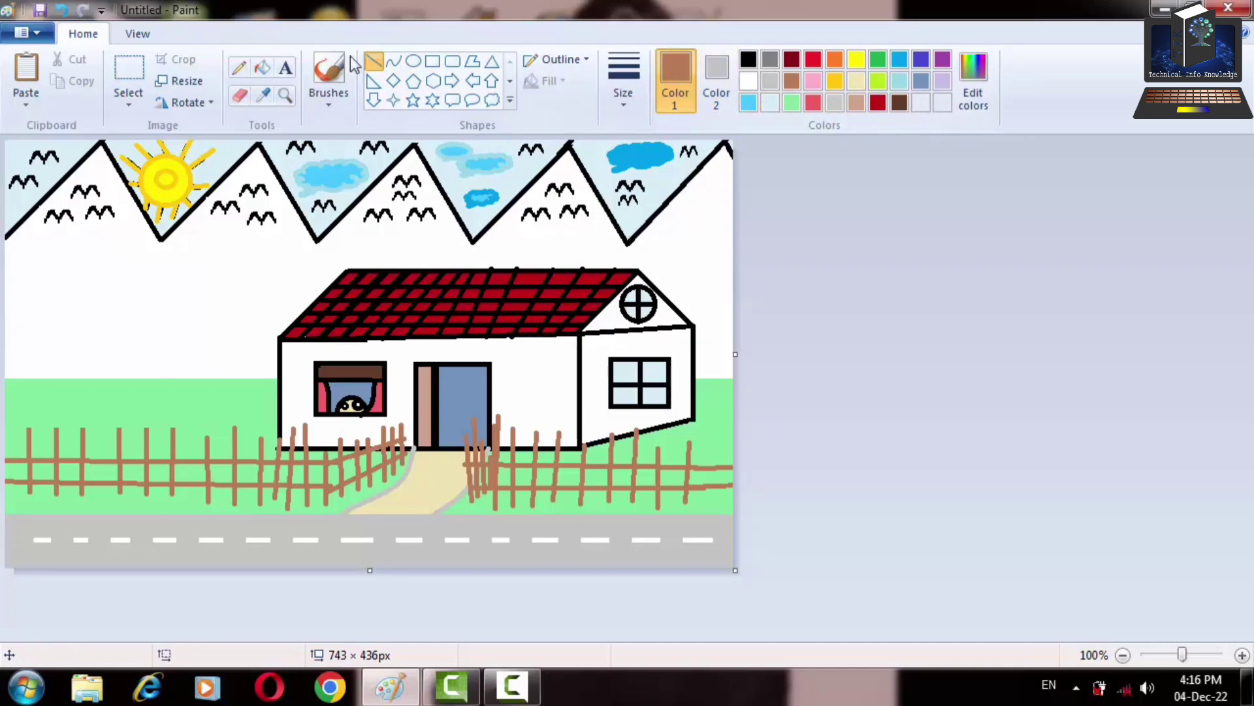
# Fill the white mountains and the white area behind the house with the pale blue sampled from the sky
pyautogui.click(263, 96)
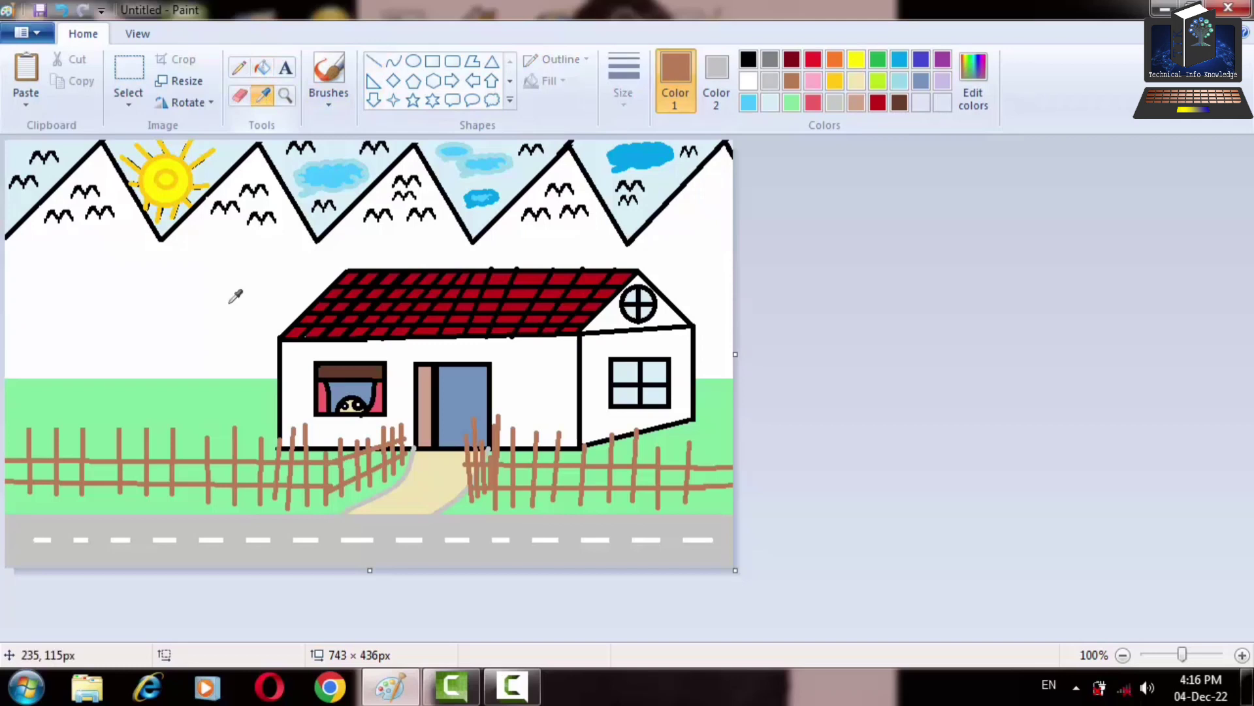
pyautogui.click(227, 144)
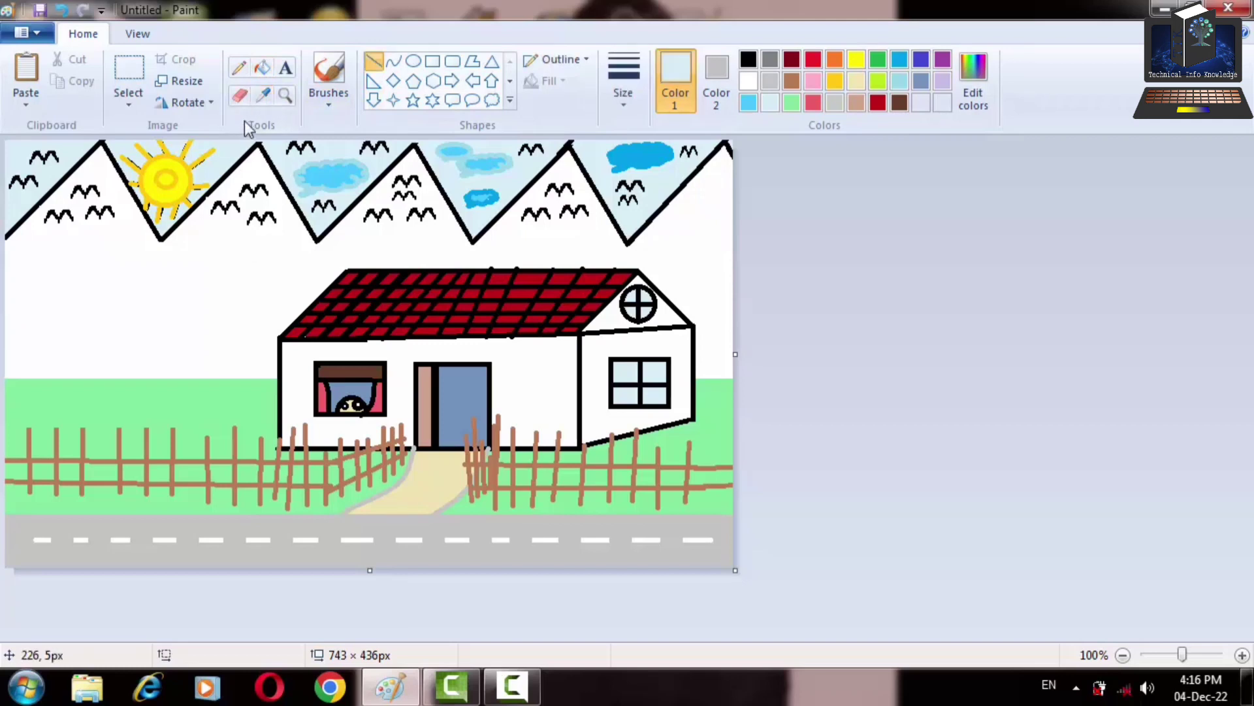
pyautogui.click(264, 75)
pyautogui.click(184, 287)
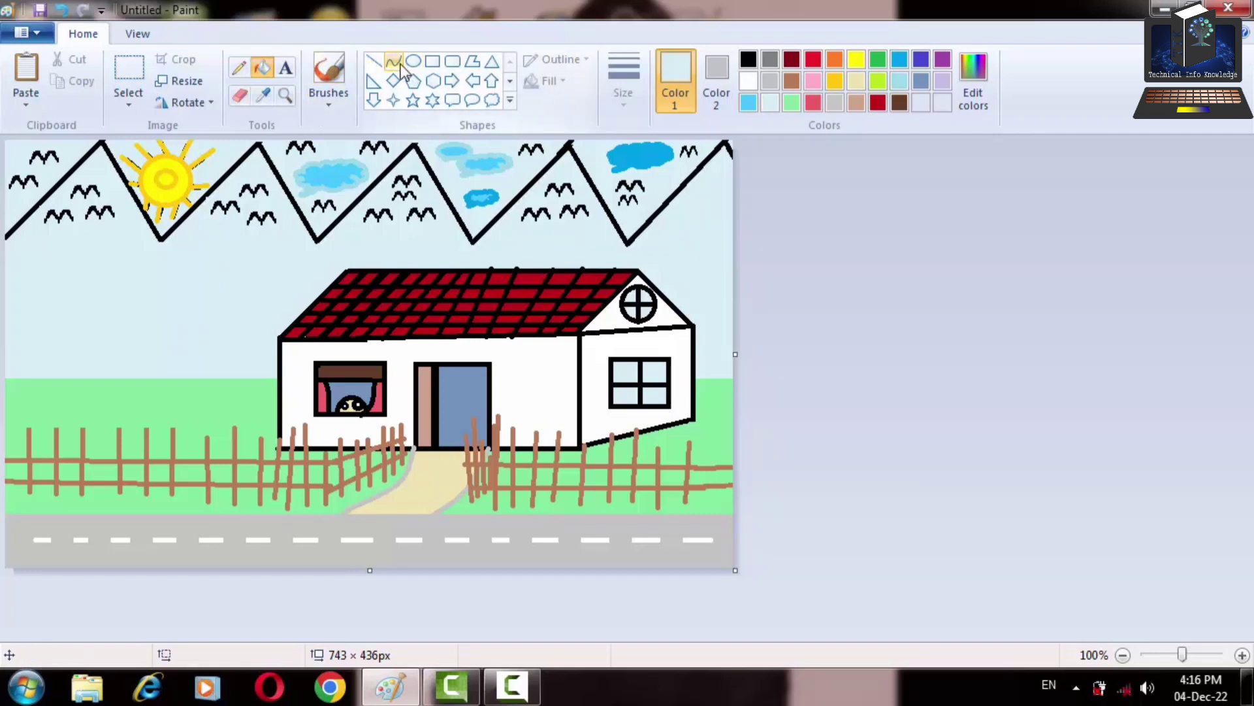
# Draw six short vertical flower stems in tan, about 23 to 30 px tall, on the grass above the left fence
pyautogui.click(373, 62)
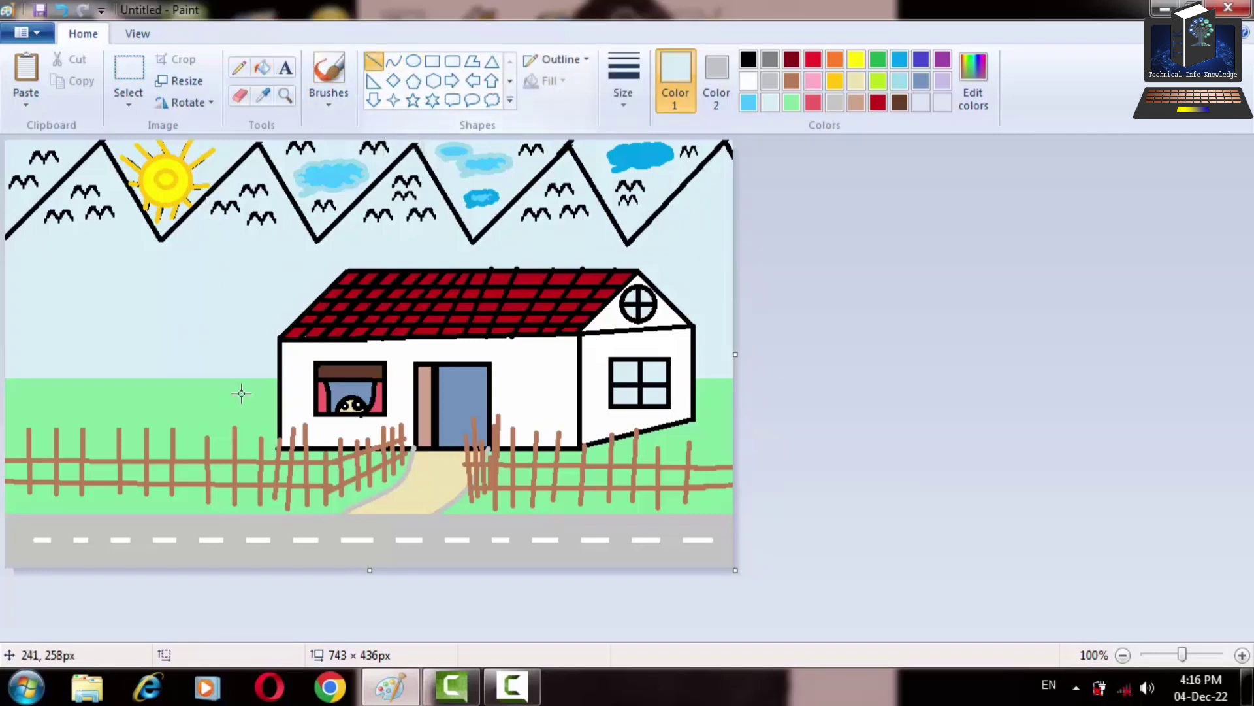
pyautogui.moveTo(92, 400); pyautogui.dragTo(92, 429)
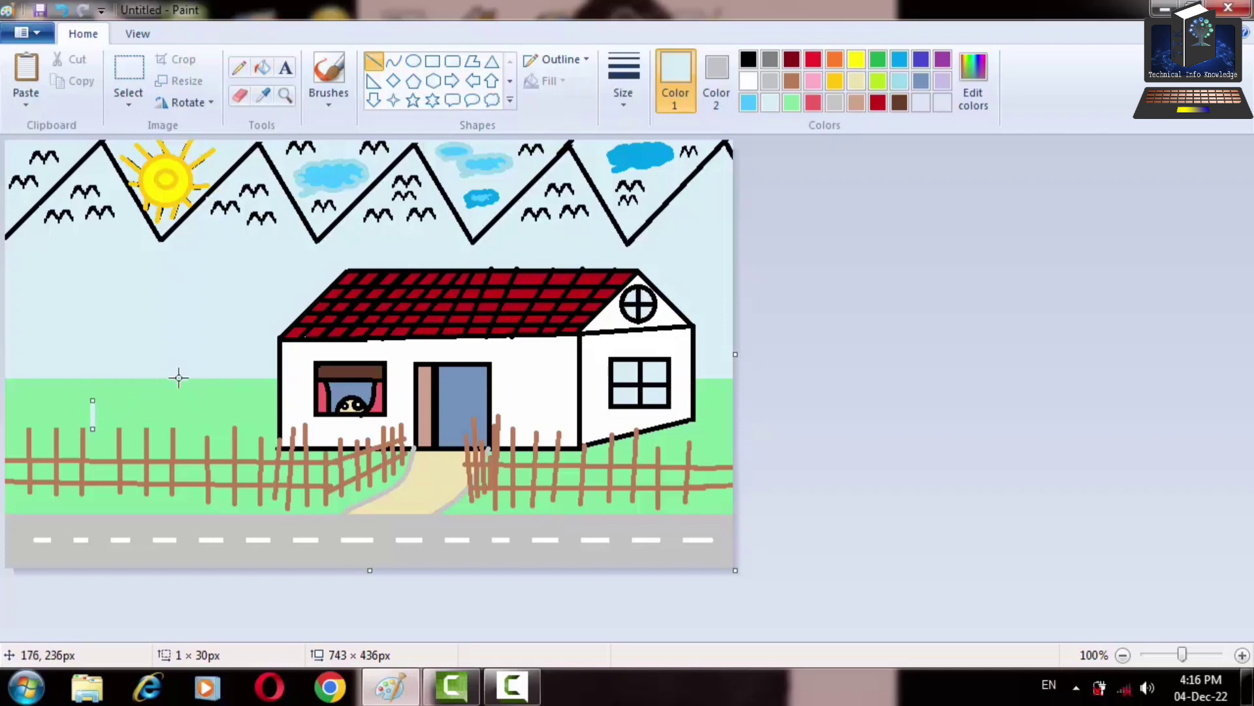
pyautogui.click(861, 105)
pyautogui.click(170, 410)
pyautogui.moveTo(119, 399)
pyautogui.mouseDown()
pyautogui.moveTo(118, 422)
pyautogui.moveTo(172, 421)
pyautogui.moveTo(173, 410)
pyautogui.moveTo(222, 422)
pyautogui.mouseUp()
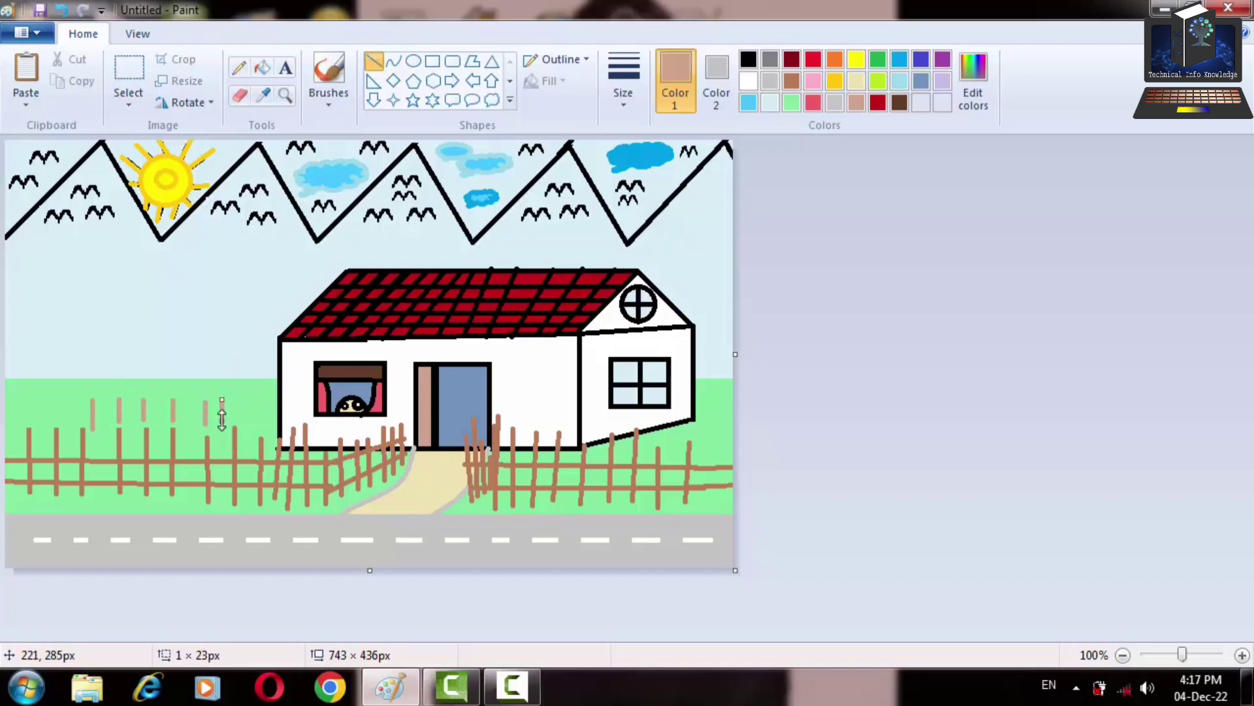
# Draw four short tan flower stems on the grass around the house's lower right corner
pyautogui.moveTo(680, 430)
pyautogui.mouseDown()
pyautogui.moveTo(679, 446)
pyautogui.moveTo(700, 453)
pyautogui.moveTo(654, 442)
pyautogui.mouseUp()
pyautogui.moveTo(706, 394); pyautogui.dragTo(710, 409)
pyautogui.click(760, 383)
# Draw small red ellipse outlines, about 14 to 19 px wide, as flower heads on the six stems left of the house
pyautogui.click(413, 61)
pyautogui.moveTo(88, 390); pyautogui.dragTo(99, 401)
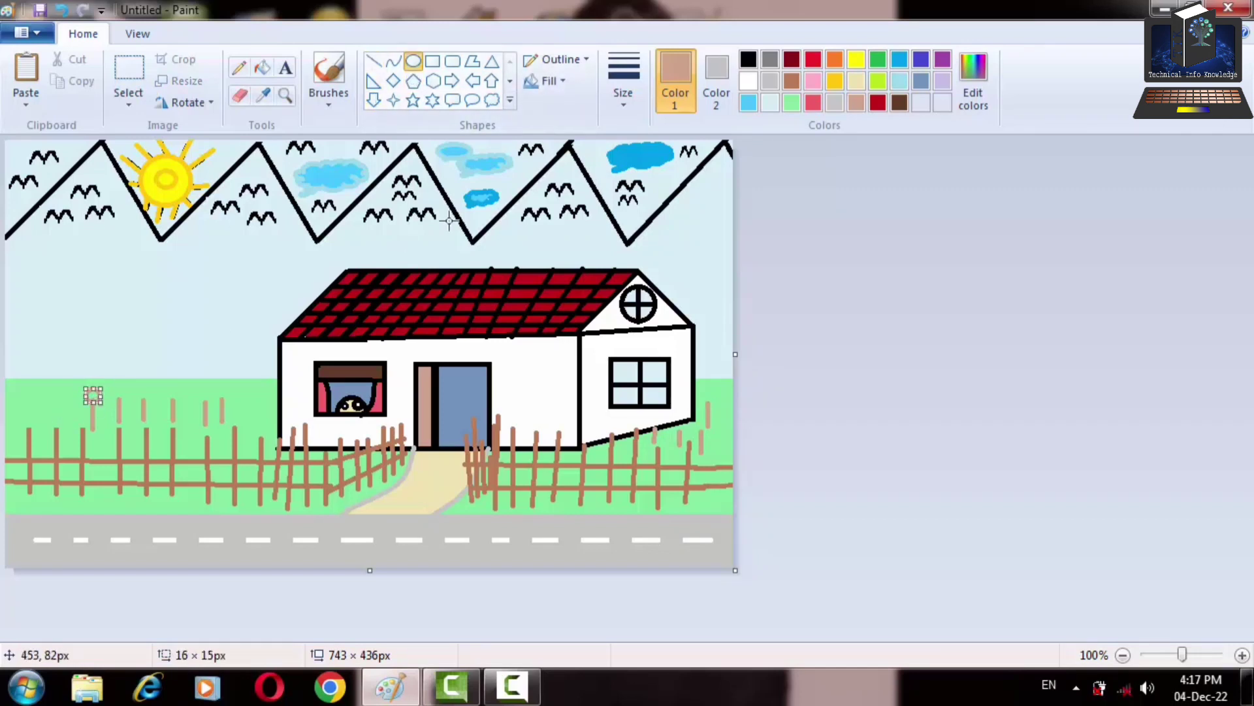
pyautogui.click(813, 60)
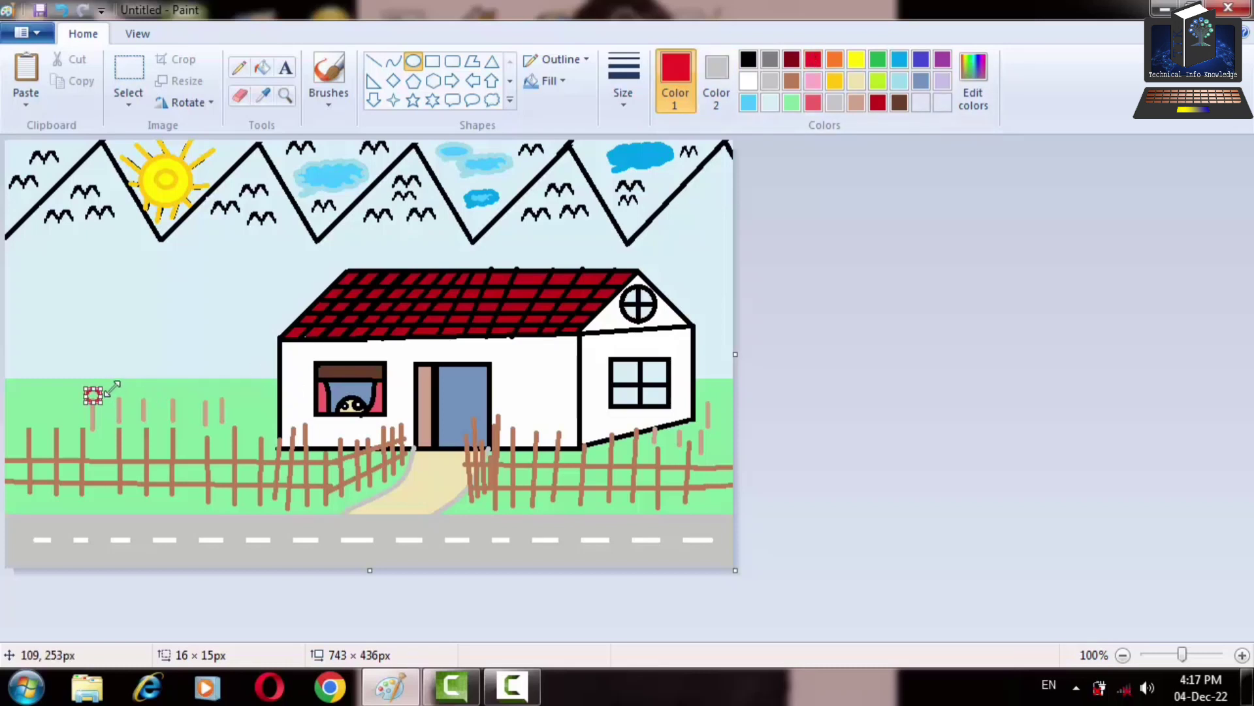
pyautogui.click(148, 336)
pyautogui.moveTo(109, 388); pyautogui.dragTo(129, 401)
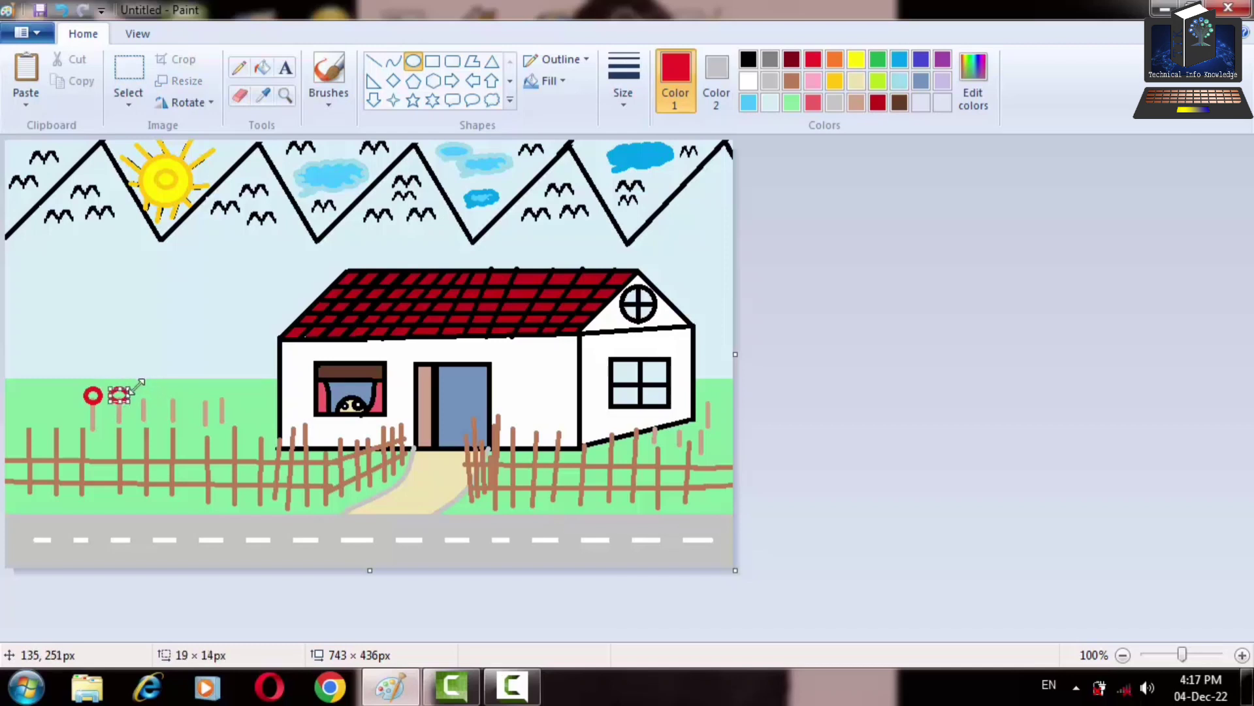
pyautogui.click(170, 316)
pyautogui.moveTo(137, 390); pyautogui.dragTo(226, 394)
pyautogui.click(156, 412)
pyautogui.click(201, 356)
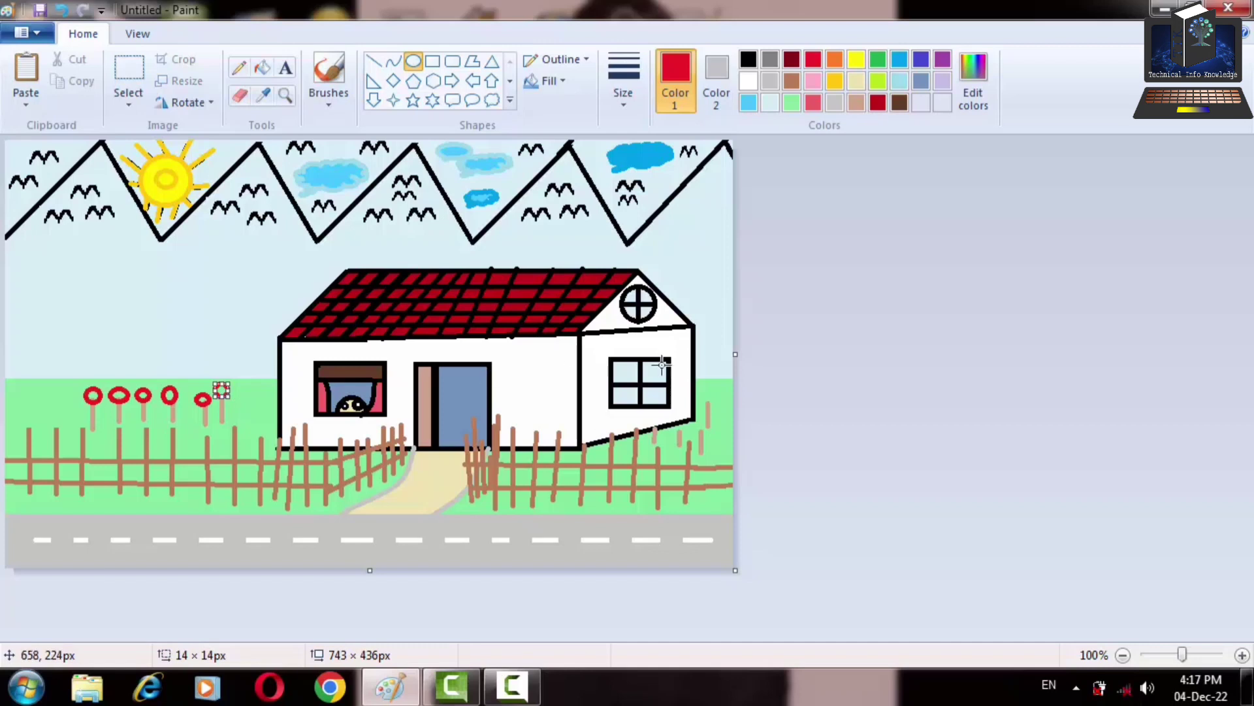
# Draw small red ellipse outlines as flower heads on the four stems at the right end of the house
pyautogui.click(716, 354)
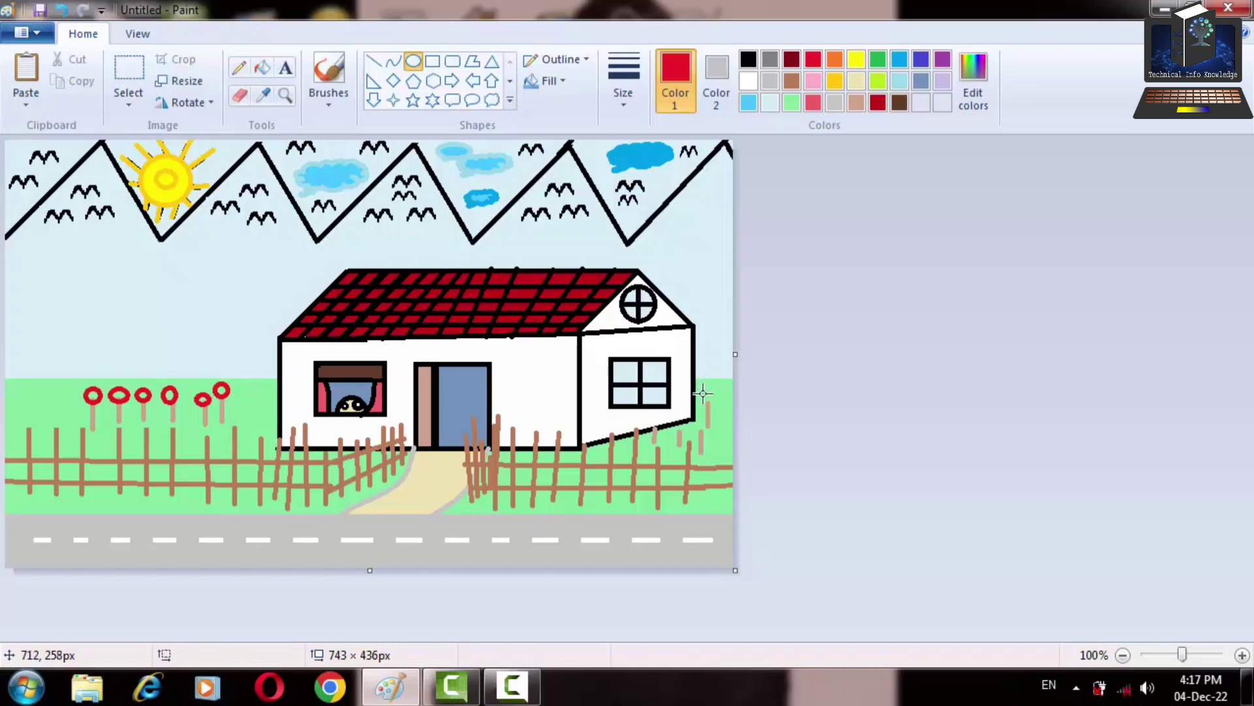
pyautogui.moveTo(703, 394)
pyautogui.mouseDown()
pyautogui.moveTo(712, 403)
pyautogui.moveTo(657, 426)
pyautogui.moveTo(708, 436)
pyautogui.mouseUp()
pyautogui.click(778, 394)
pyautogui.click(890, 386)
pyautogui.click(805, 394)
pyautogui.click(792, 433)
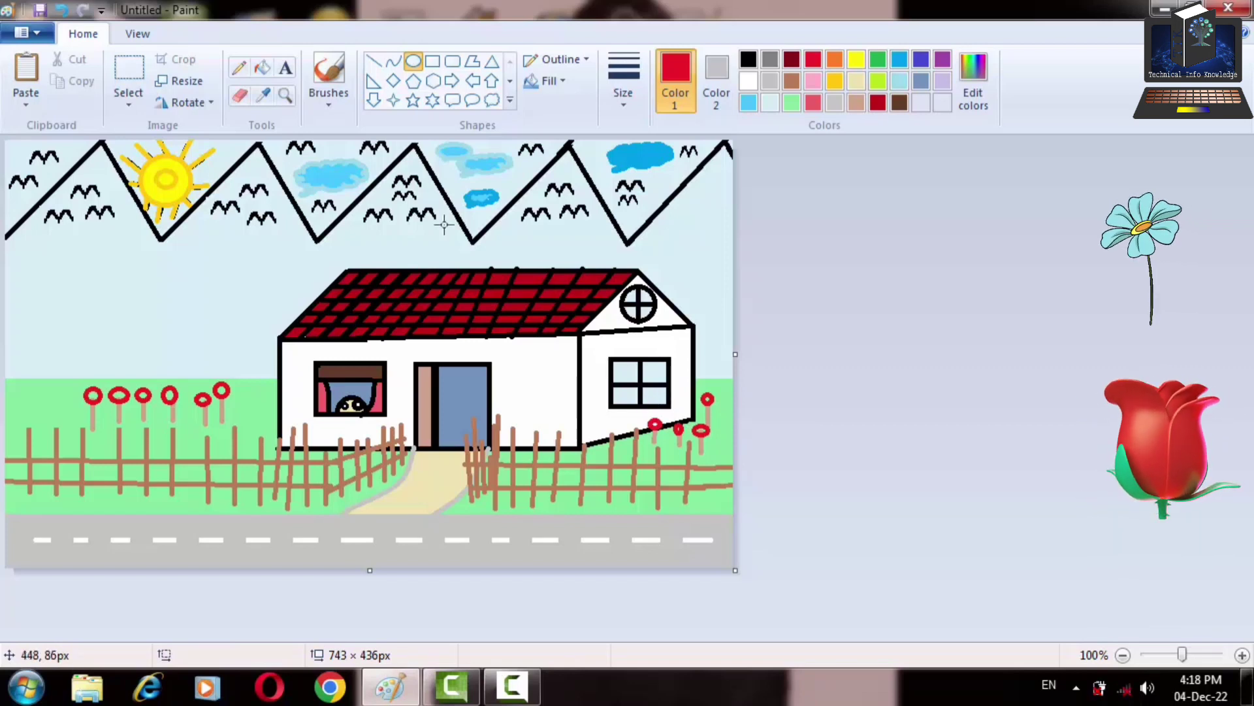
# Fill the flower heads on both sides of the house with red
pyautogui.click(263, 70)
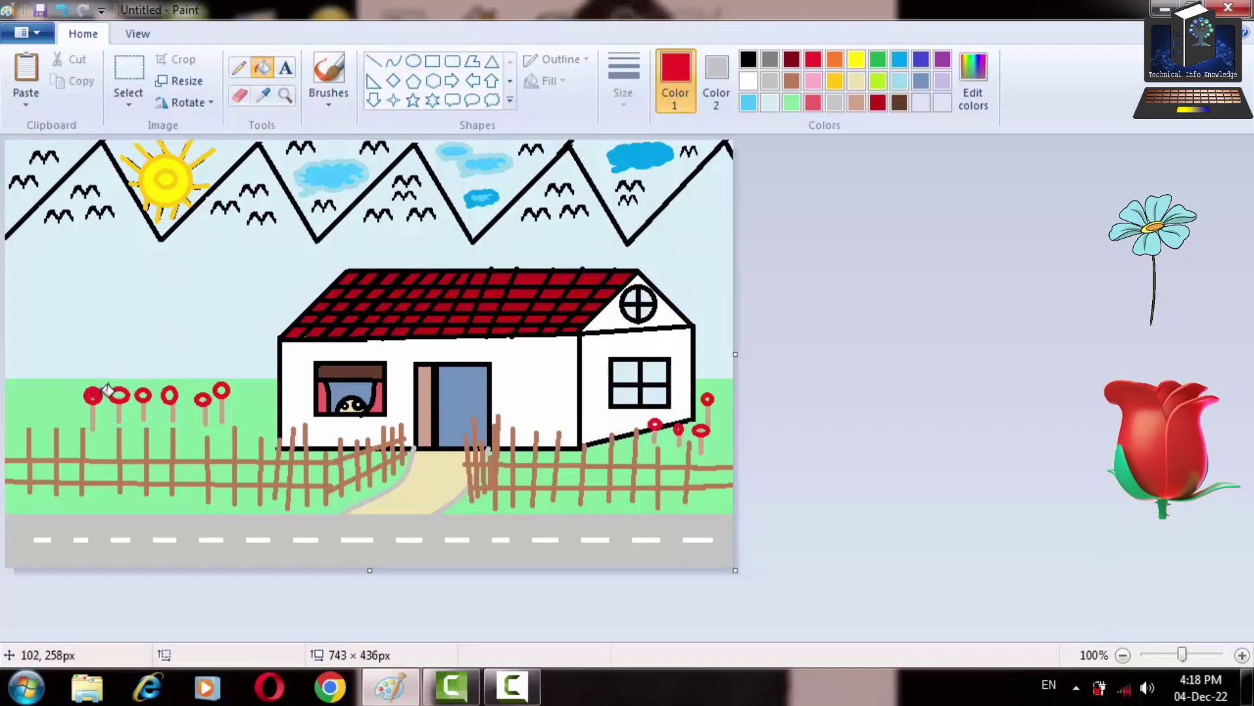
pyautogui.click(119, 394)
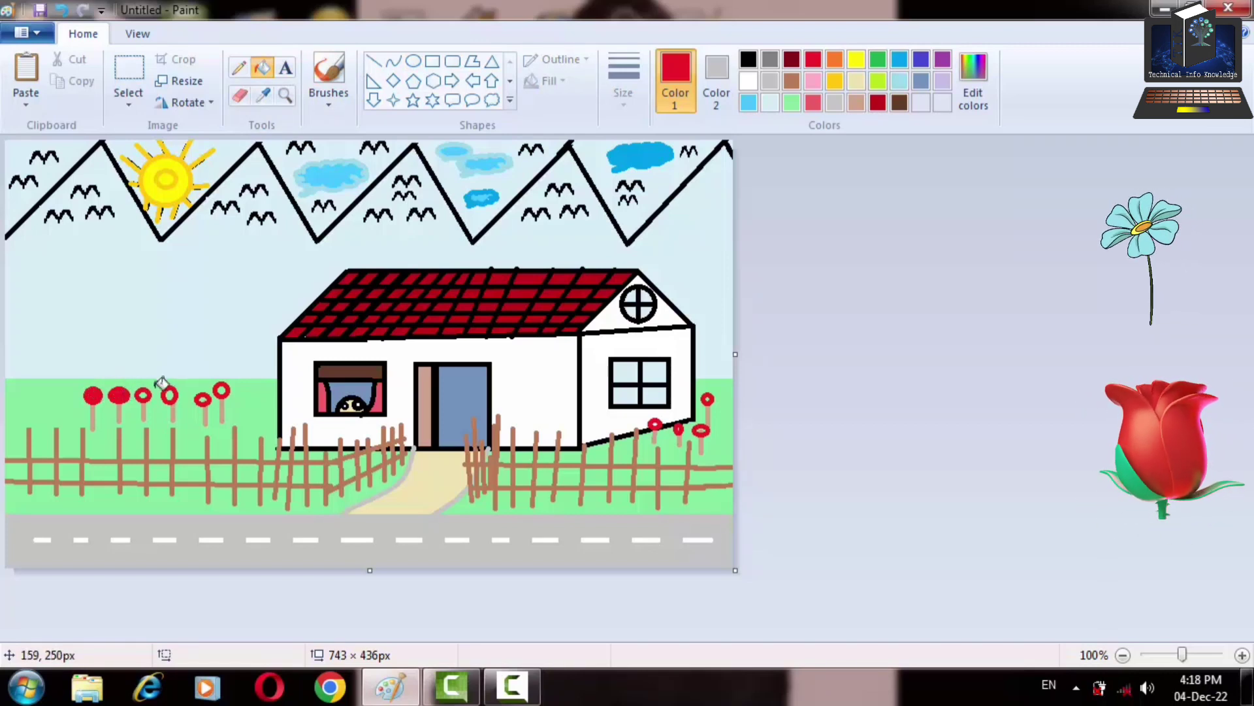
pyautogui.click(145, 395)
pyautogui.click(171, 395)
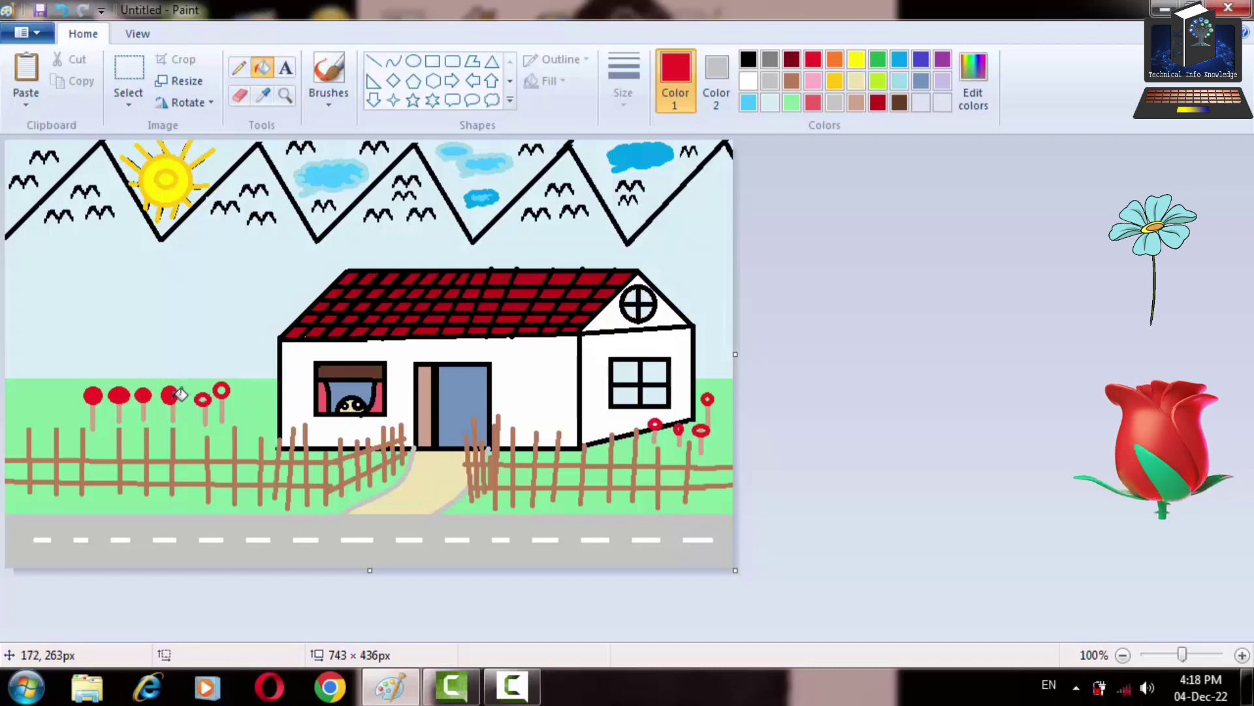
pyautogui.click(203, 398)
pyautogui.click(223, 389)
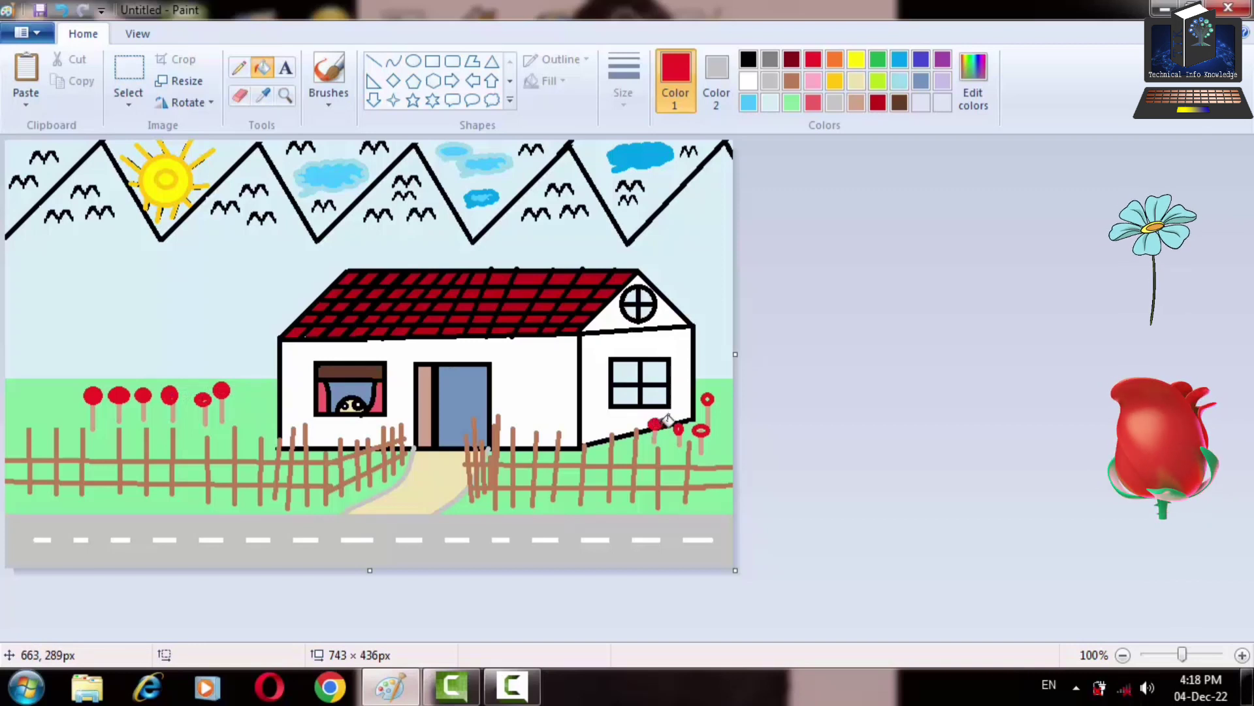
pyautogui.click(708, 398)
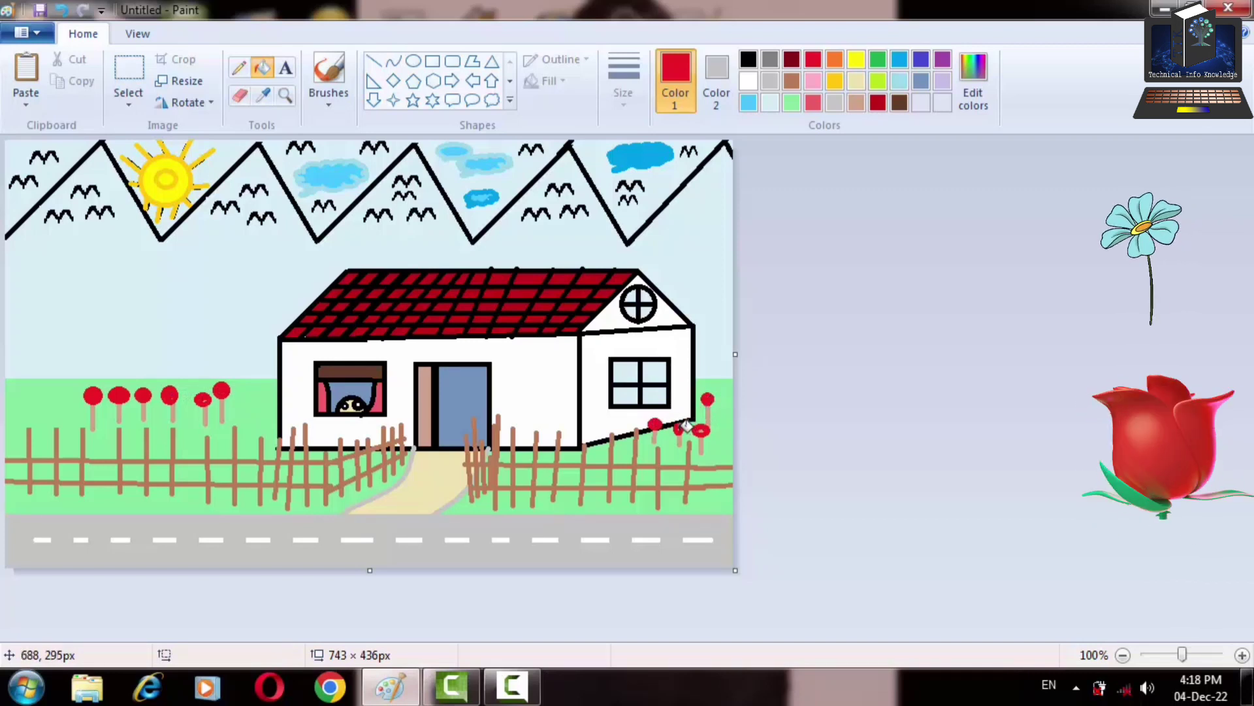
pyautogui.click(680, 429)
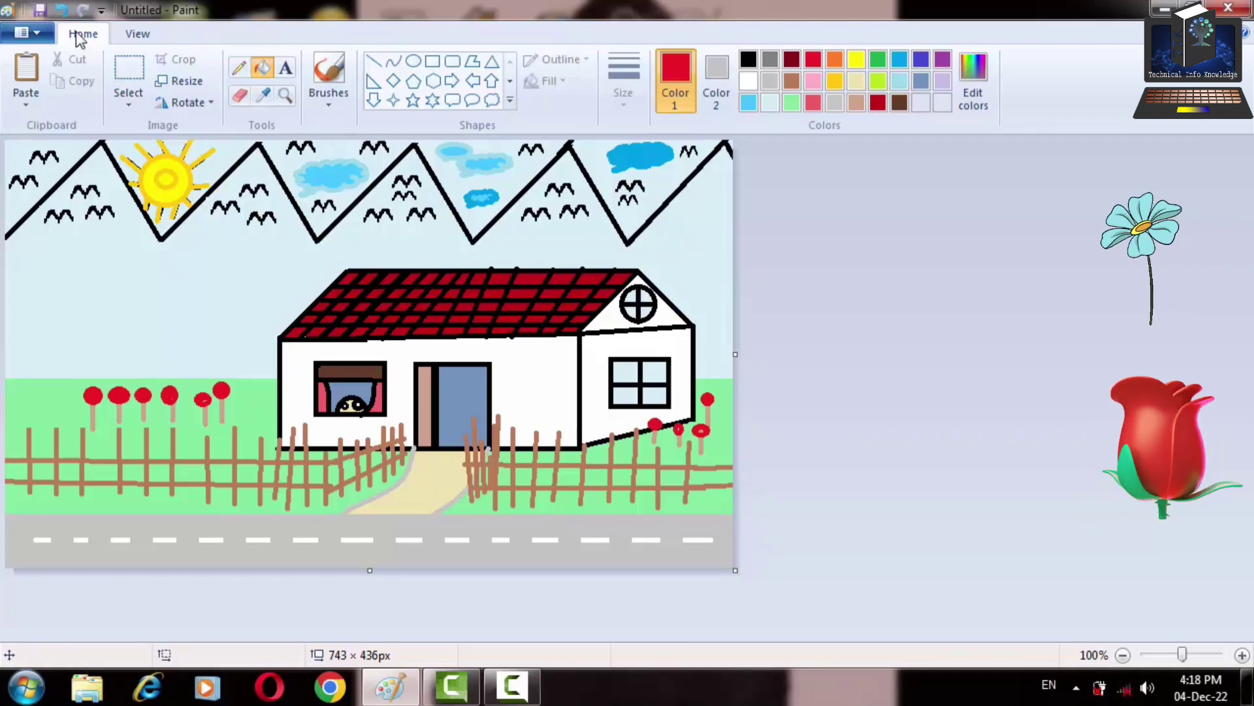
# Start saving the drawing and add Sencery to the end of the default file name
pyautogui.click(45, 32)
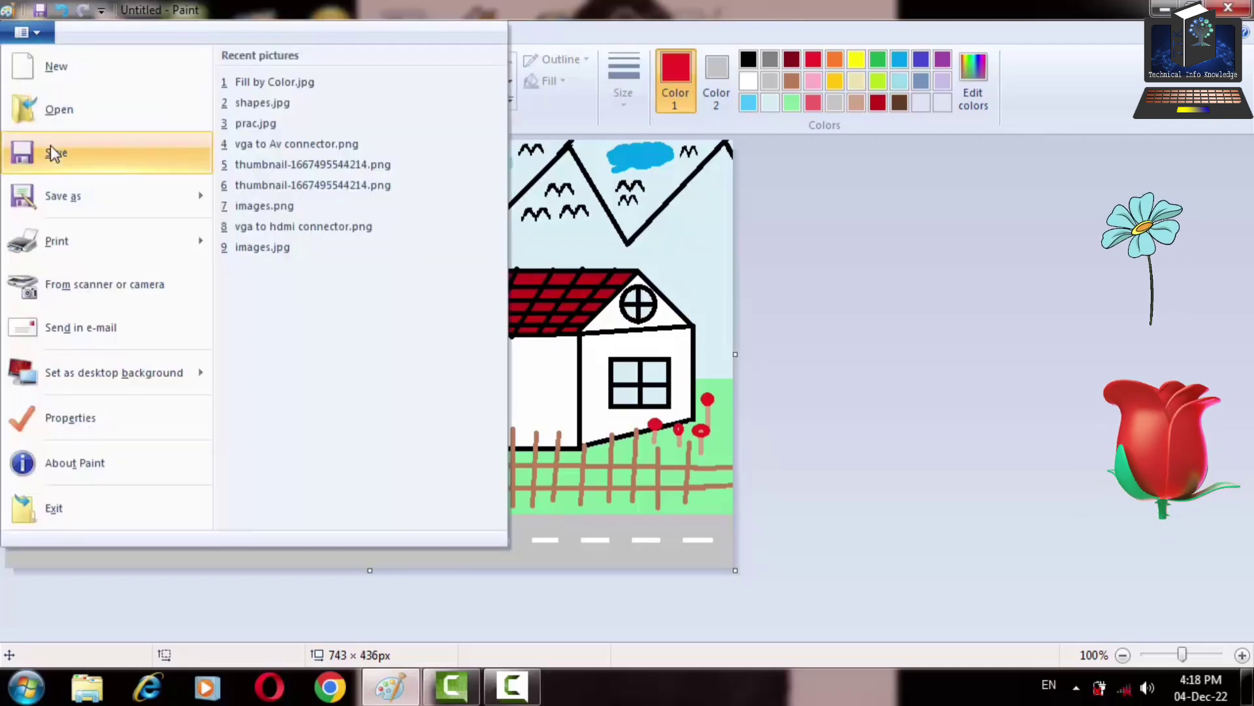
pyautogui.moveTo(118, 211)
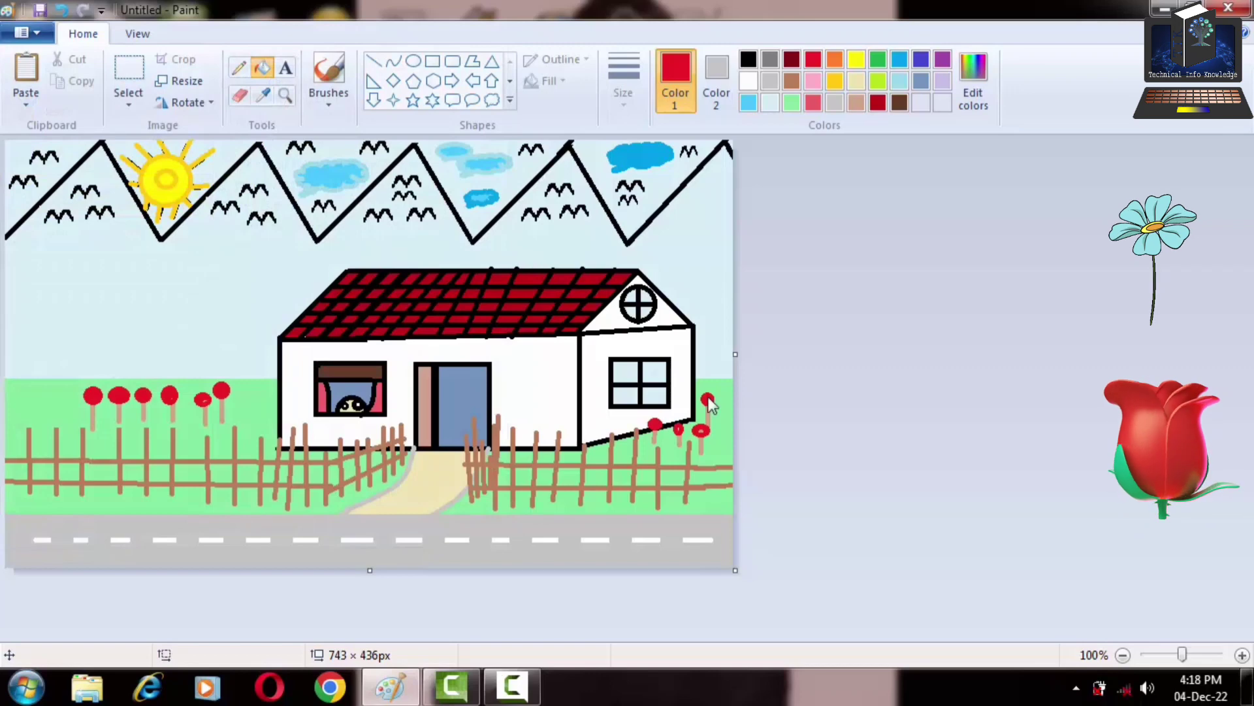
pyautogui.hotkey('ctrl', 's')
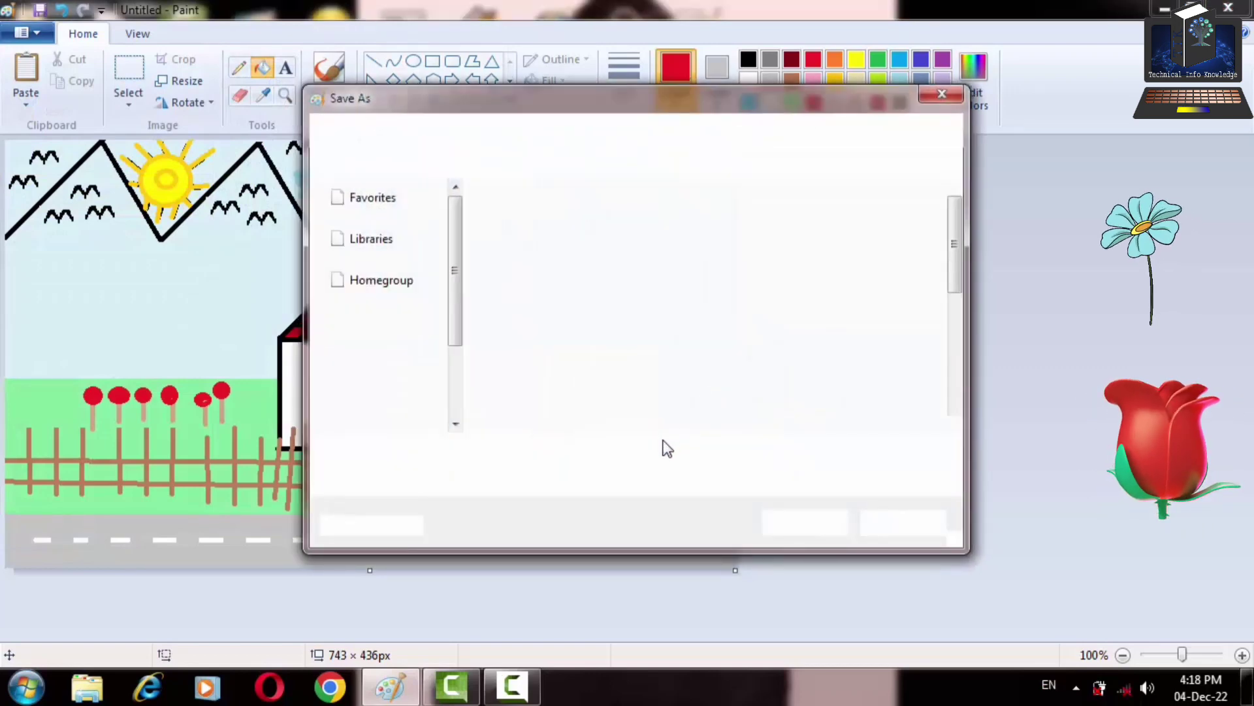
pyautogui.click(653, 460)
pyautogui.write('Sencera')
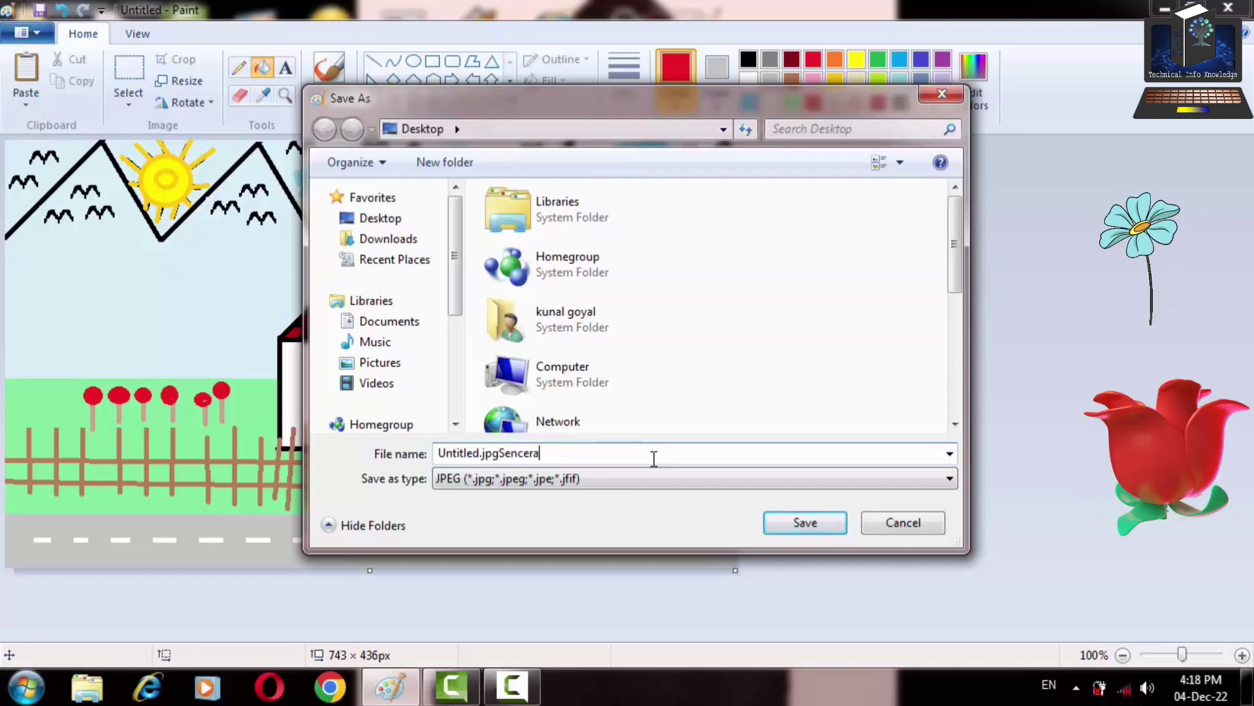
pyautogui.press('BackSpace')
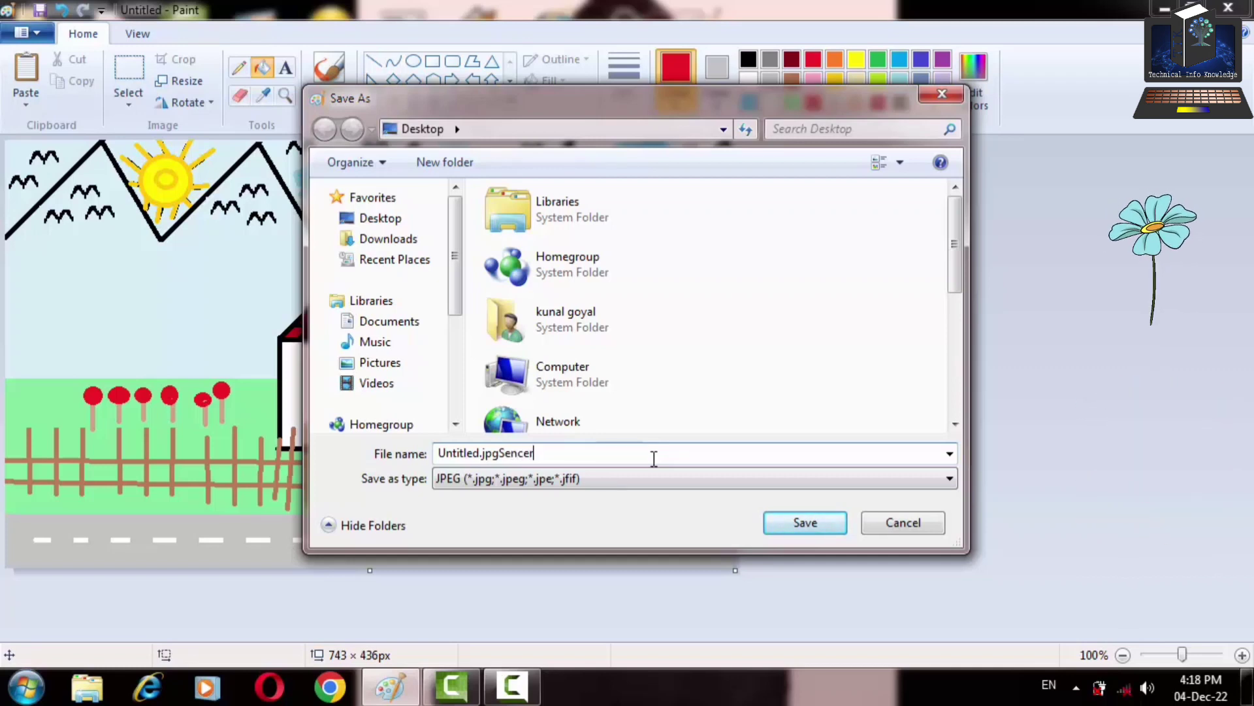
pyautogui.write('y')
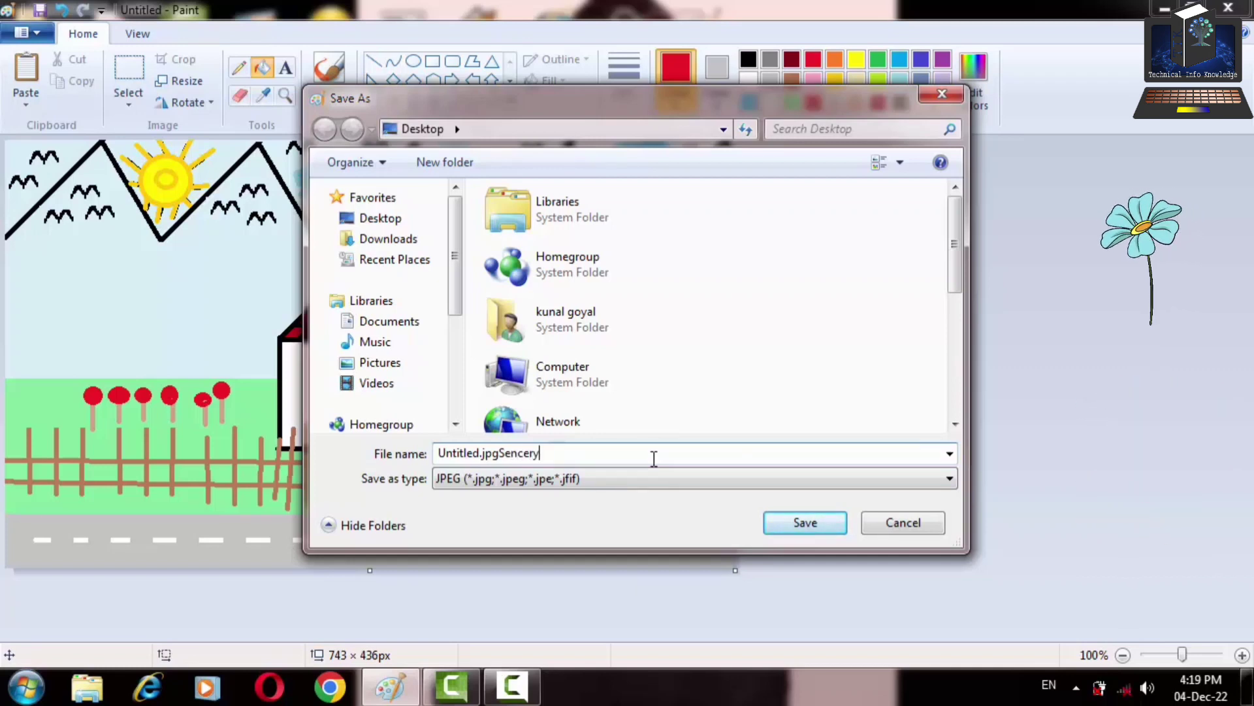
# Remove Untitled.jpg from the file name and save the drawing to the Desktop as a JPEG named Sencery
pyautogui.rightClick(654, 459)
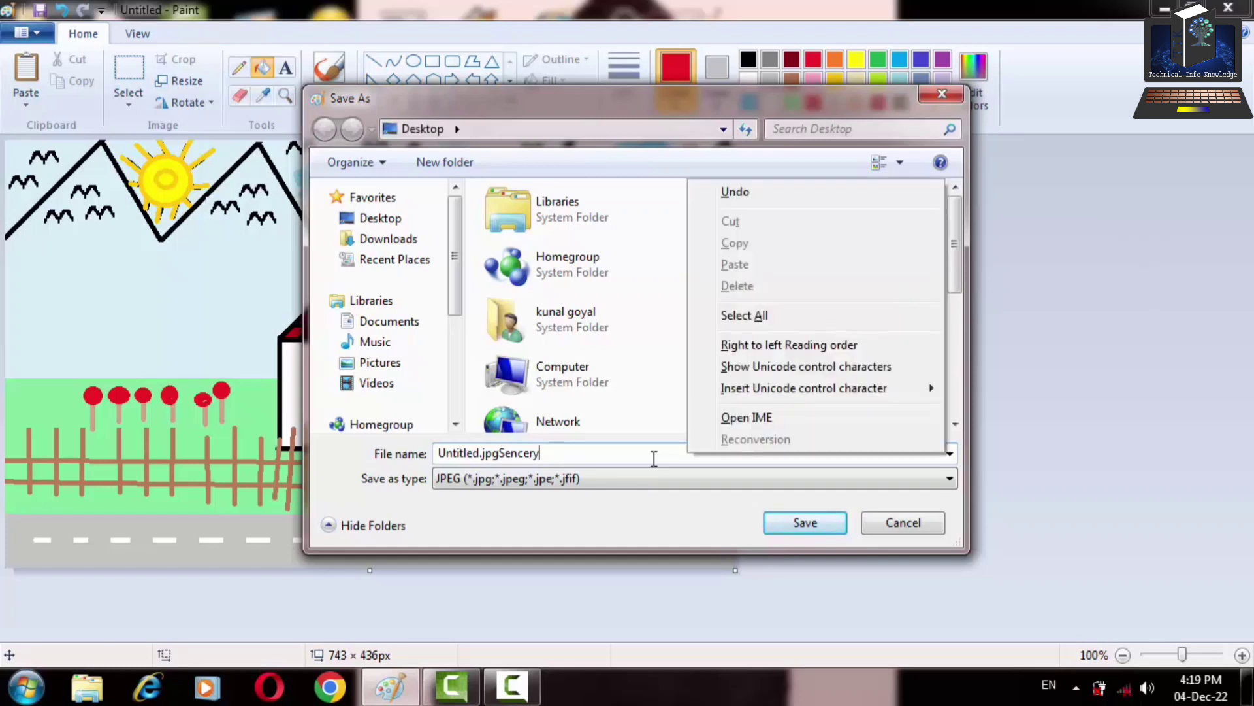
pyautogui.click(654, 459)
pyautogui.click(500, 456)
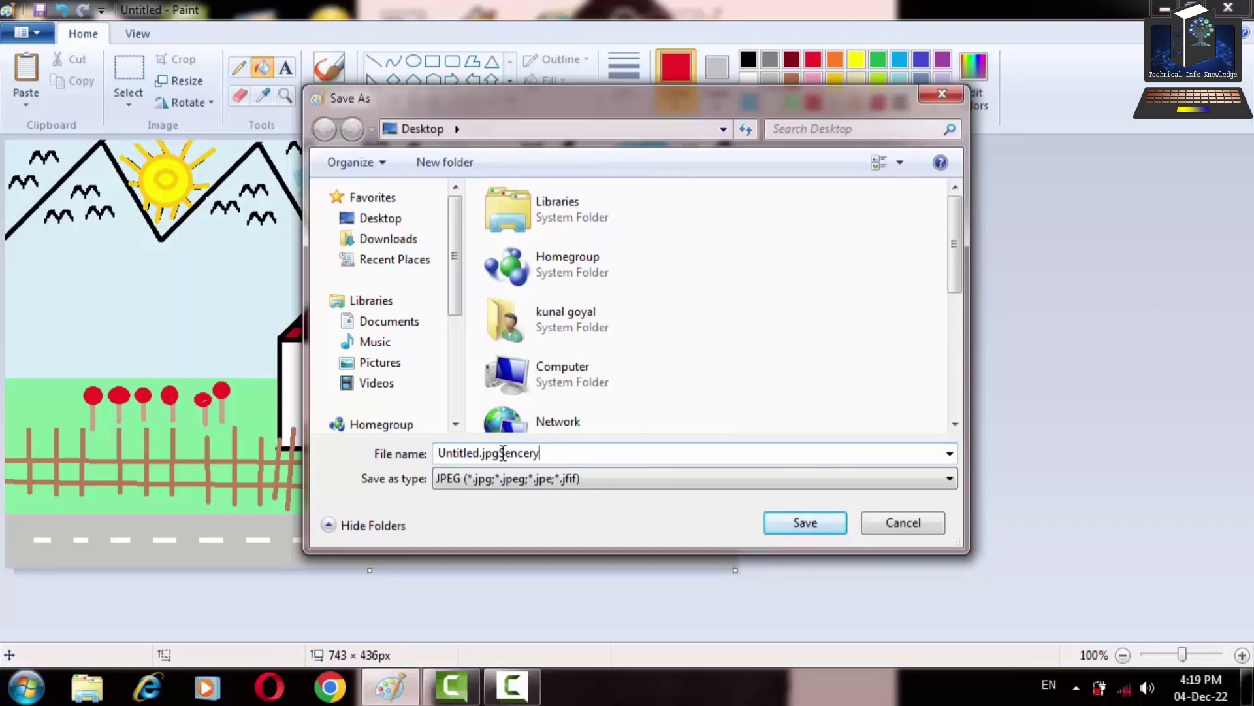
pyautogui.hotkey('shift', 'Home')
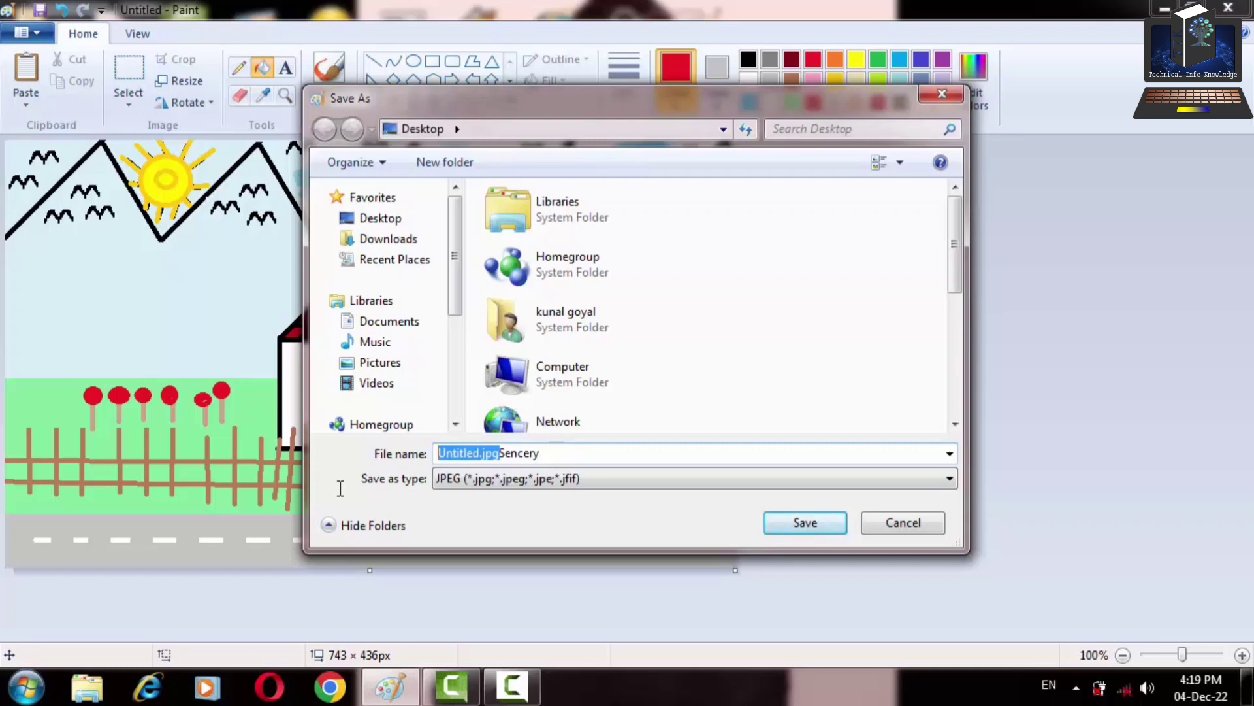
pyautogui.press('BackSpace')
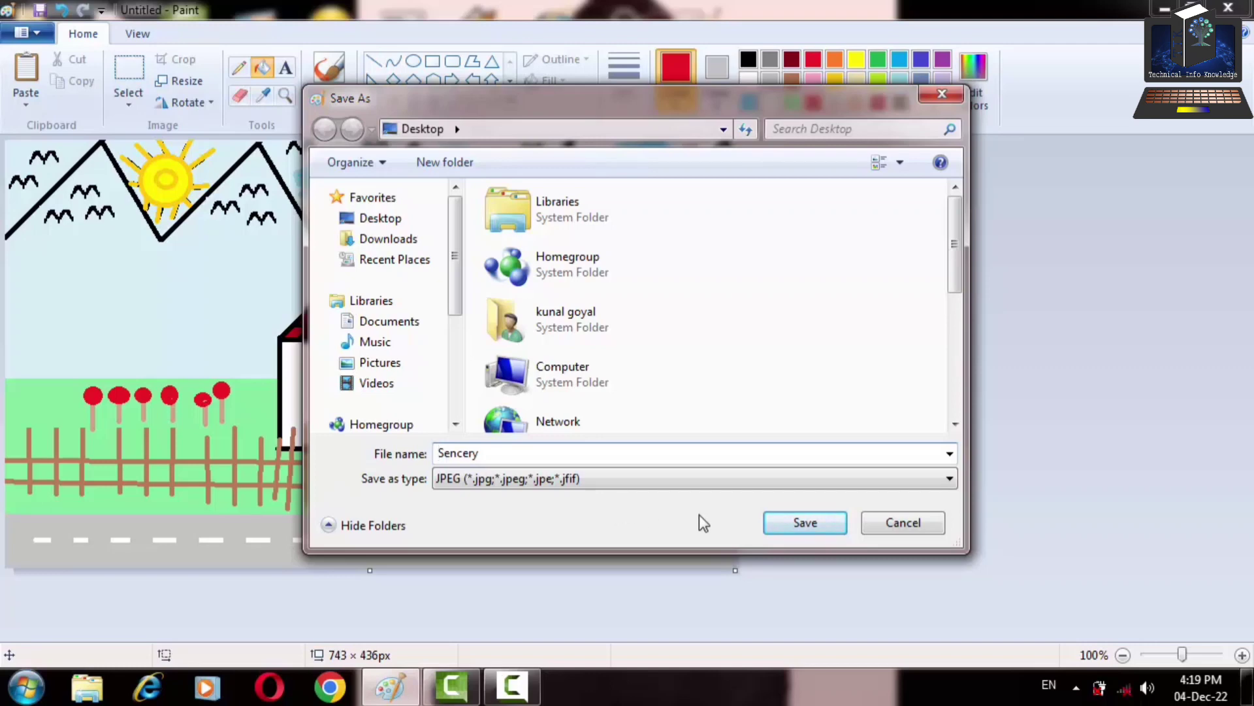
pyautogui.click(782, 530)
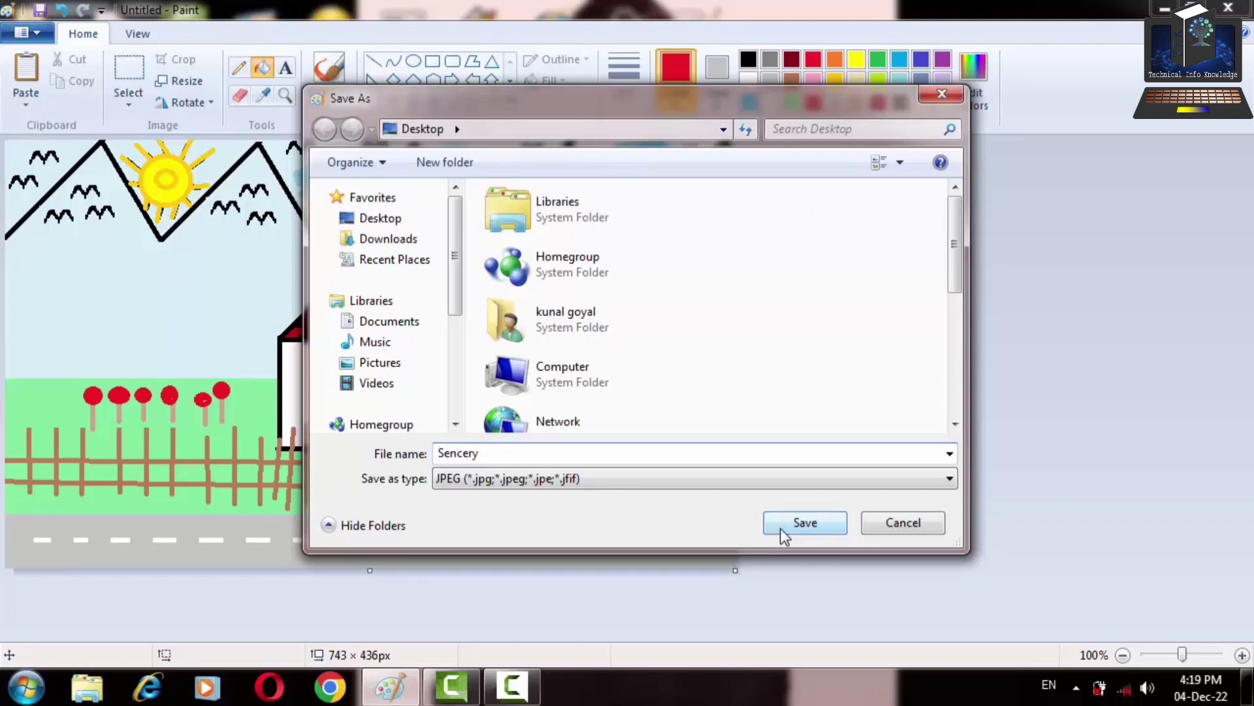